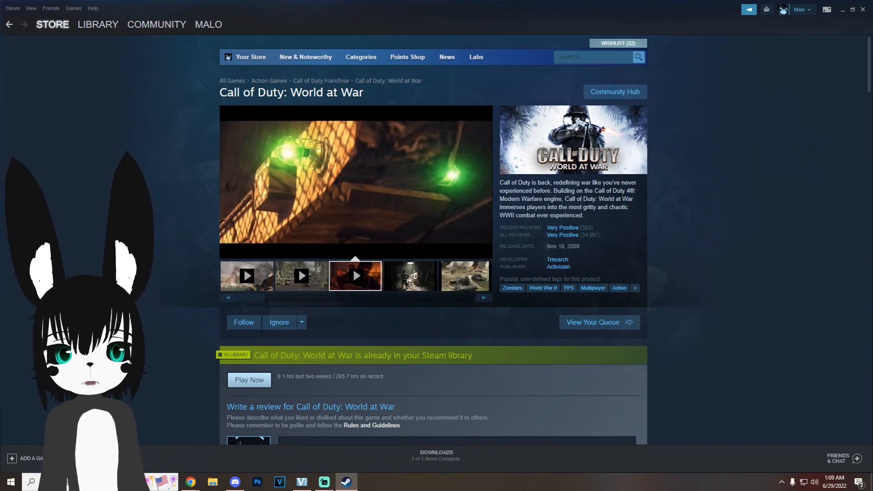
Step: Look over the Call of Duty: World at War store page down to its purchase options
scroll(262, 200, "down", 9)
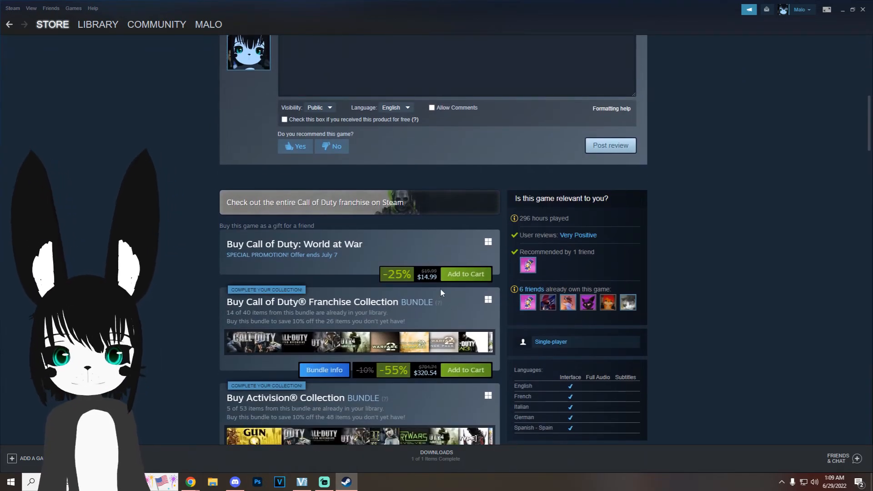
scroll(440, 288, "down", 1)
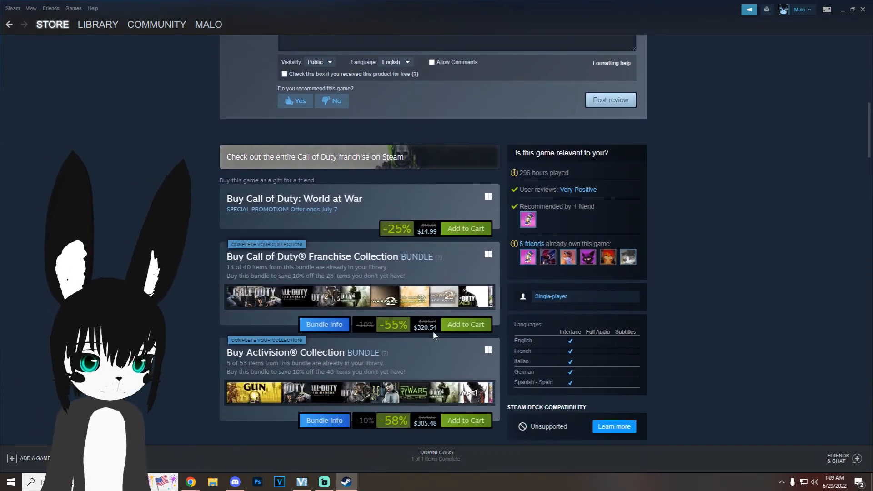
scroll(307, 238, "up", 5)
scroll(308, 238, "down", 3)
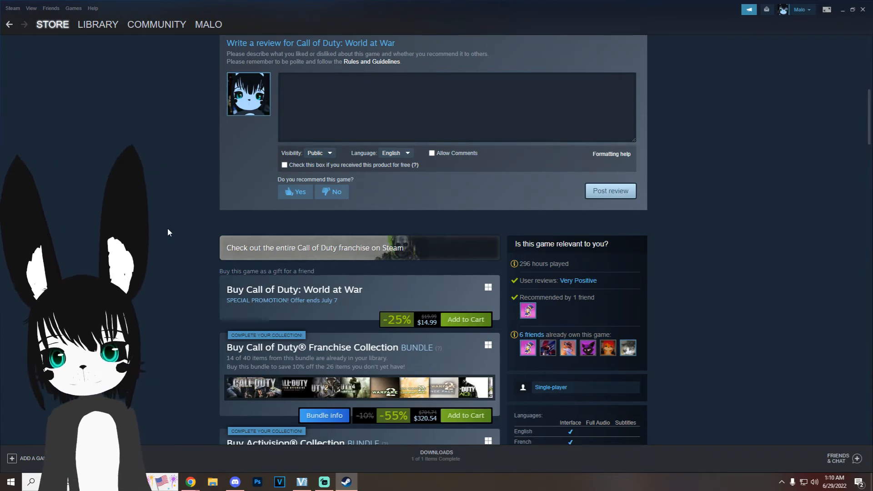
scroll(173, 223, "up", 8)
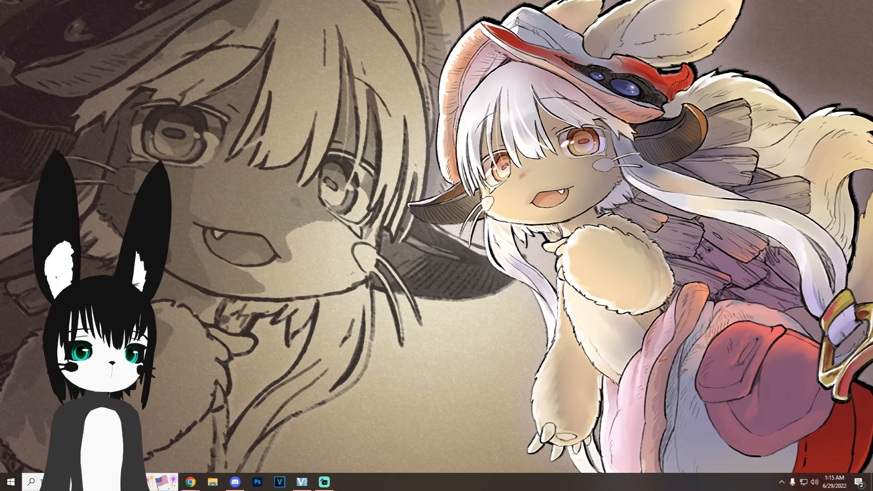
Step: Open the Call of Duty World at War folder under Steam's steamapps\common and extract the contents of Modtools + UGX Patch V1.0.6.zip into it
left_click(212, 482)
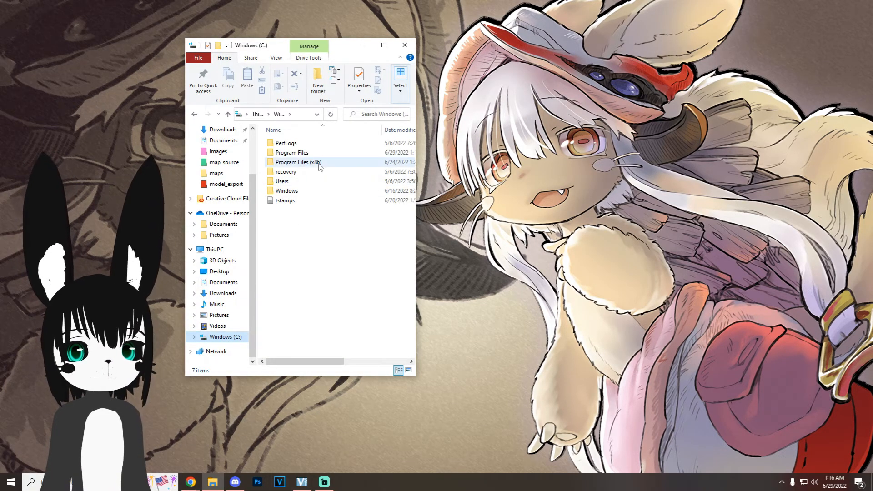
double_click(318, 164)
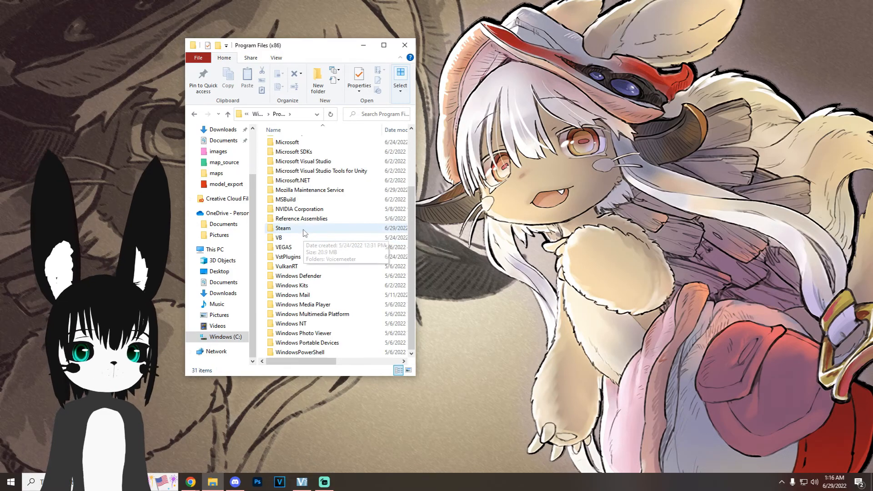
double_click(291, 229)
double_click(300, 296)
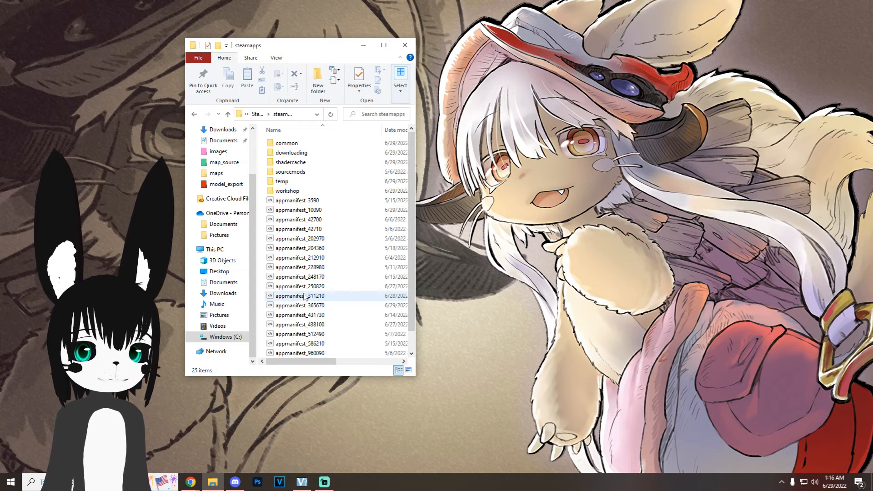
double_click(340, 204)
double_click(341, 204)
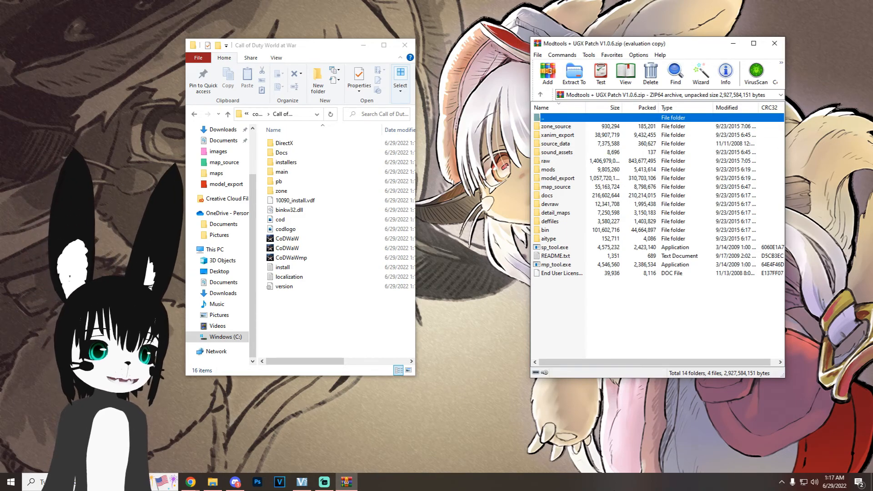
left_click_drag(601, 304, 409, 356)
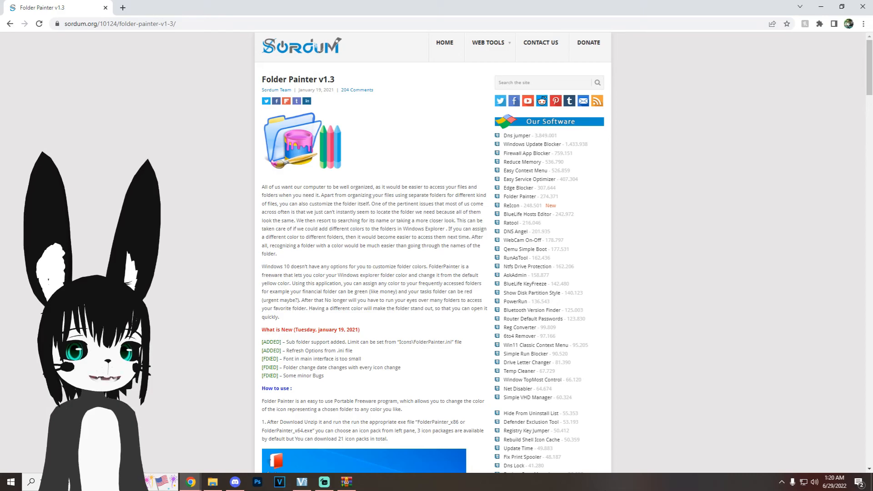
Step: Read the Folder Painter v1.3 page down to its usage instructions
scroll(202, 235, "down", 6)
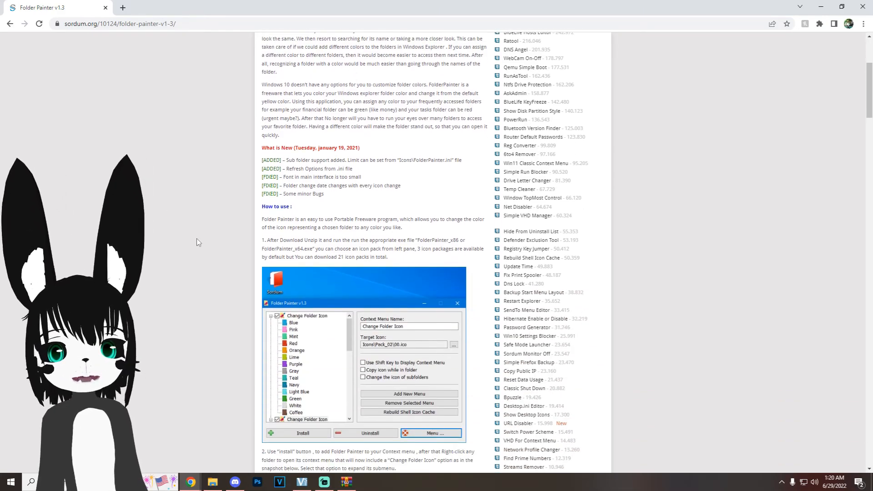
scroll(201, 237, "down", 1)
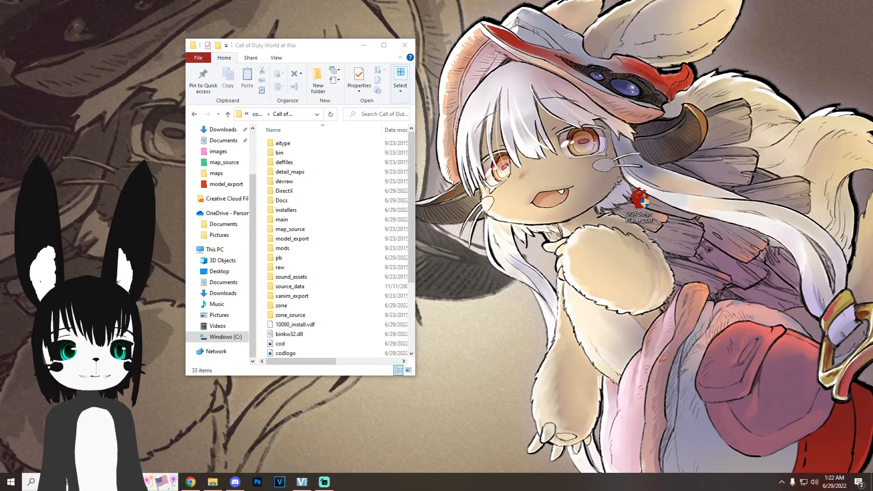
Step: Move UGX Script Placer 2.0.1 from the desktop into the game's bin folder and open that folder
left_click_drag(639, 202, 323, 155)
double_click(323, 154)
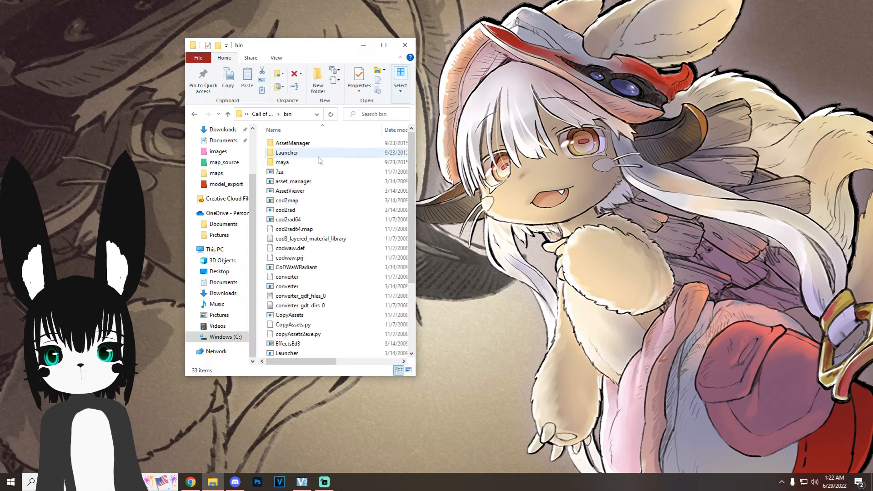
Step: Start Launcher from the bin folder and run its Converter
scroll(322, 158, "down", 4)
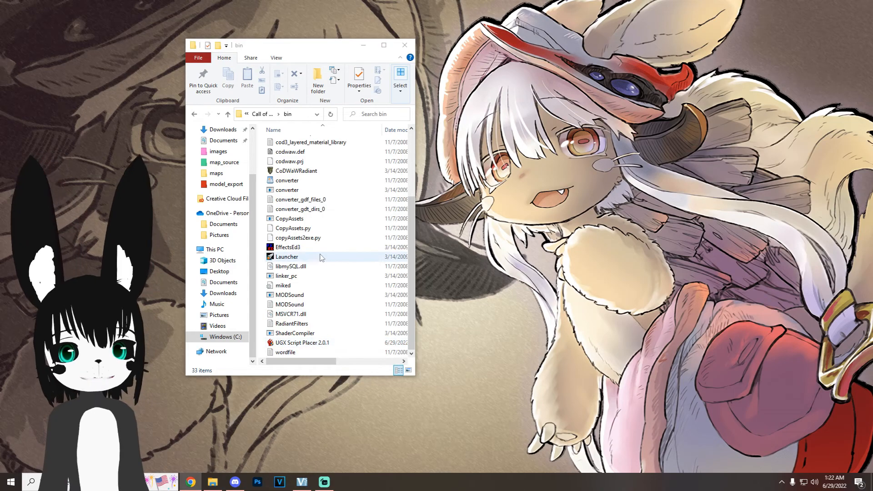
double_click(321, 257)
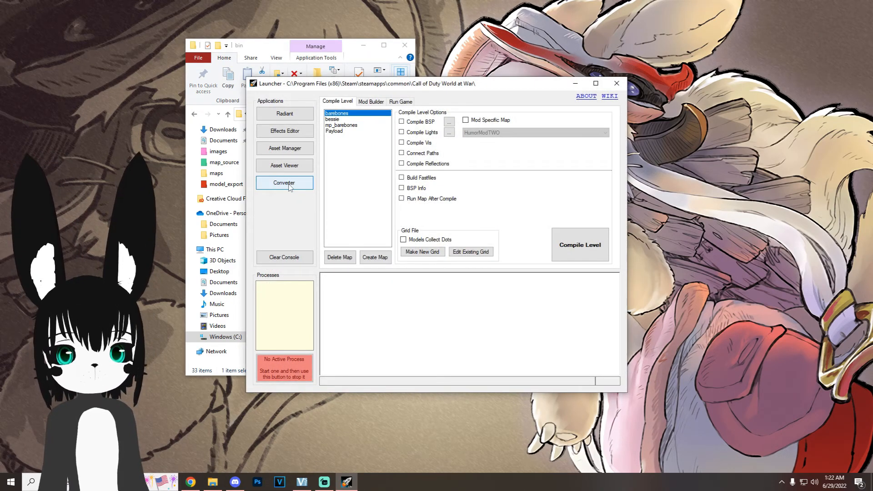
left_click(289, 185)
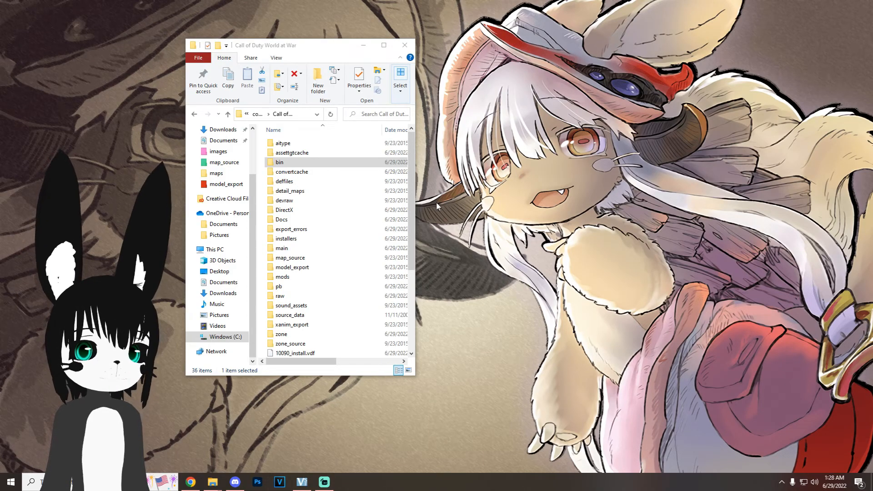
Step: Change the folder icon of bin to Blue and of map_source to Mint
right_click(302, 162)
mouse_move(341, 217)
left_click(449, 229)
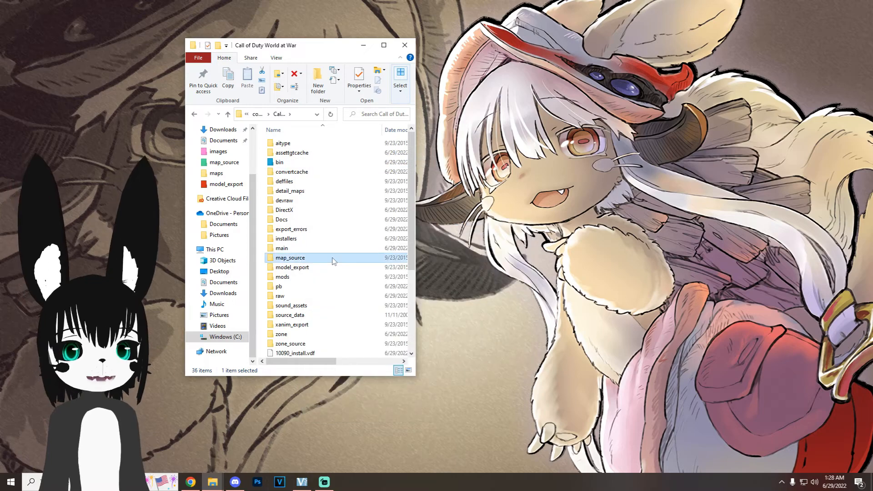
right_click(332, 259)
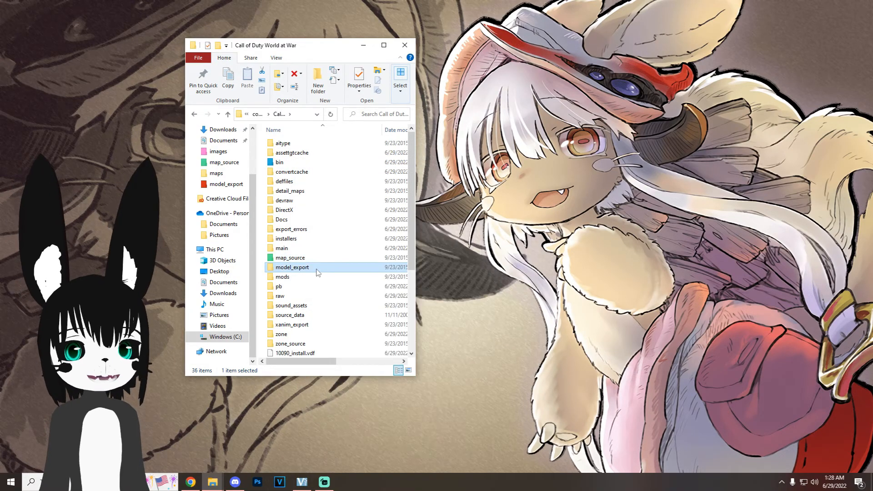
Step: Change the folder icon of model_export to Red and of mods to Pink
right_click(317, 268)
mouse_move(397, 67)
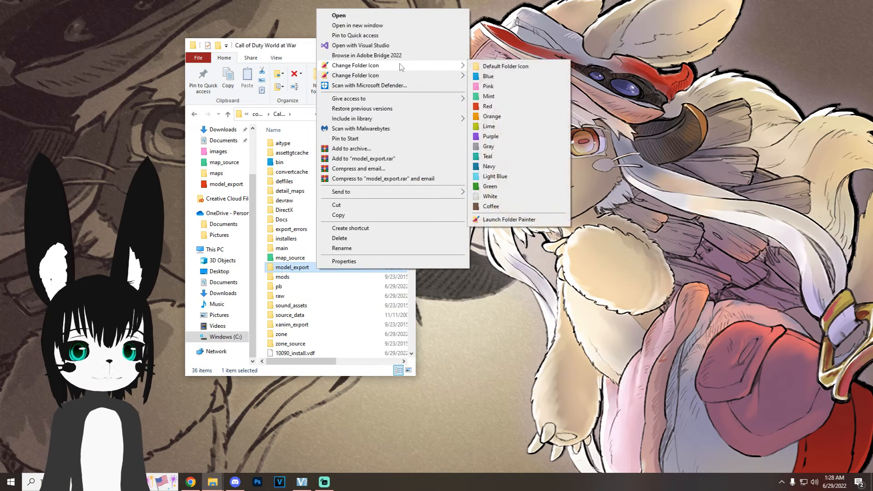
left_click(485, 164)
right_click(299, 277)
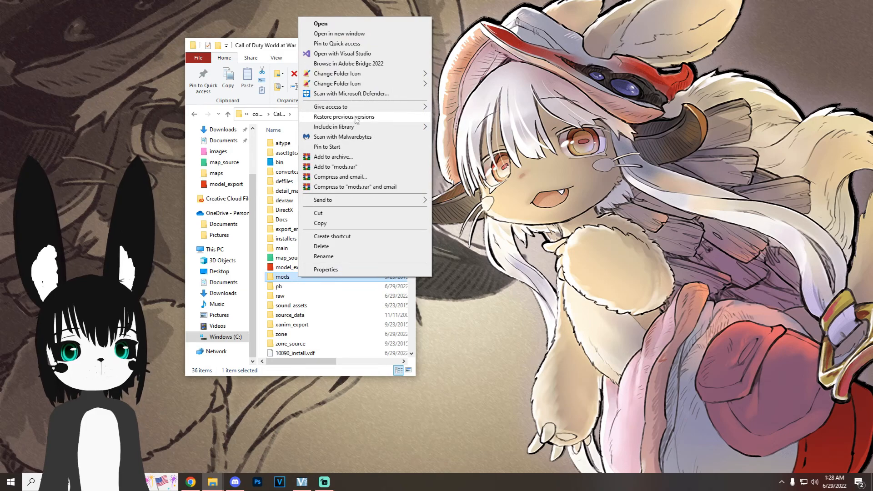
mouse_move(359, 73)
left_click(473, 195)
Step: Change the folder icon of raw to Orange and of source_data to Lime
right_click(301, 295)
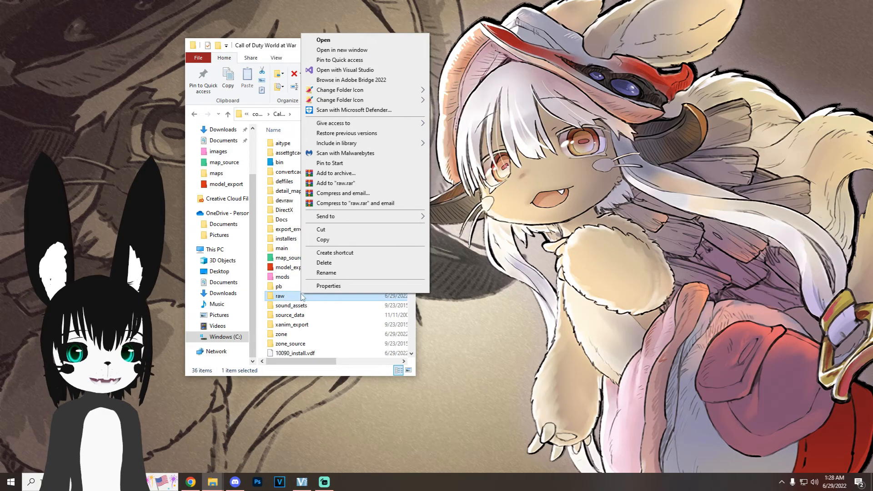
left_click(450, 136)
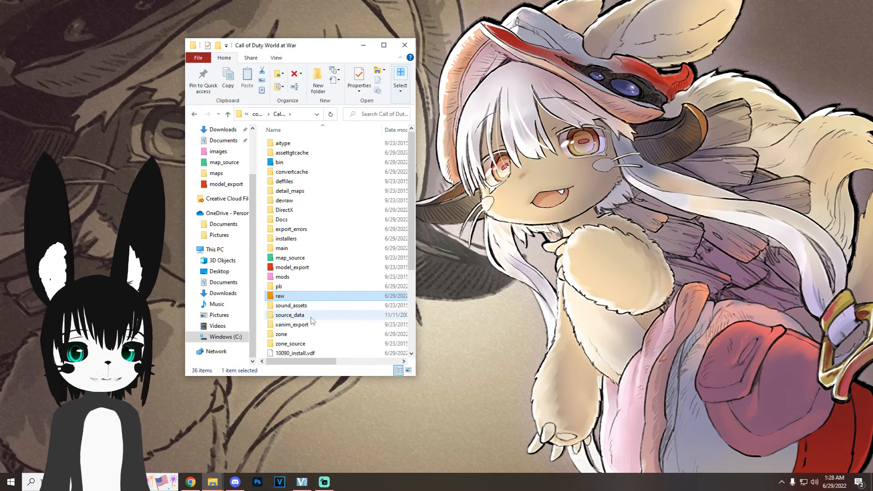
right_click(311, 317)
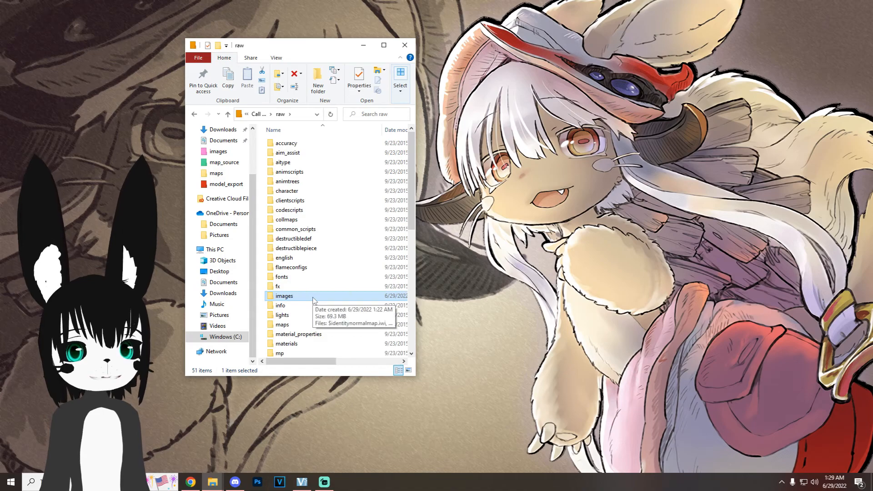
Step: Change the folder icons of images inside raw and _prefabs inside map_source
right_click(312, 299)
mouse_move(363, 90)
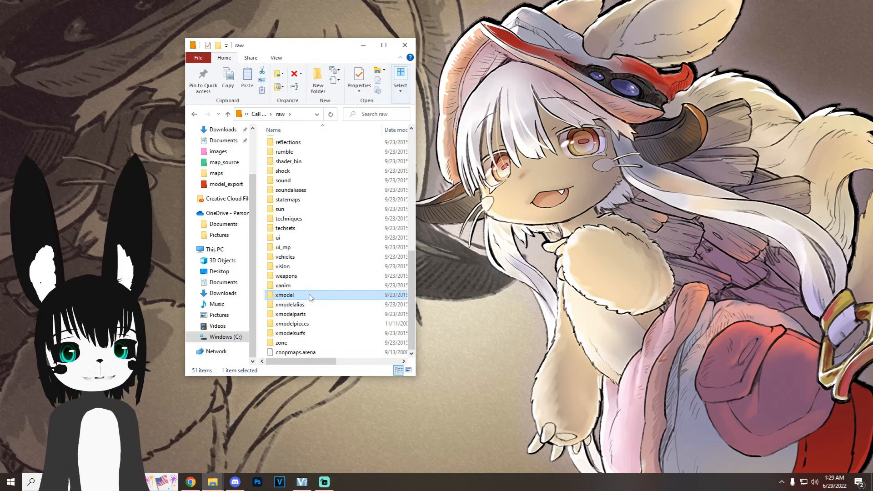
right_click(309, 296)
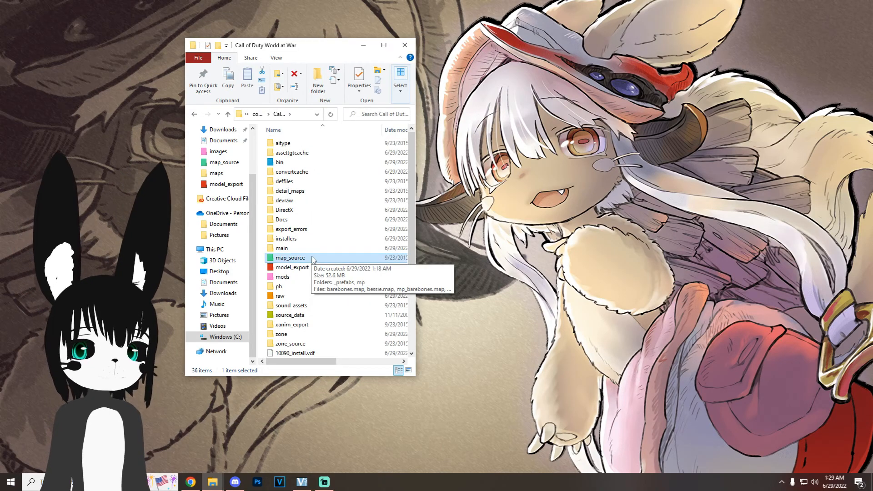
double_click(313, 258)
right_click(311, 144)
mouse_move(376, 198)
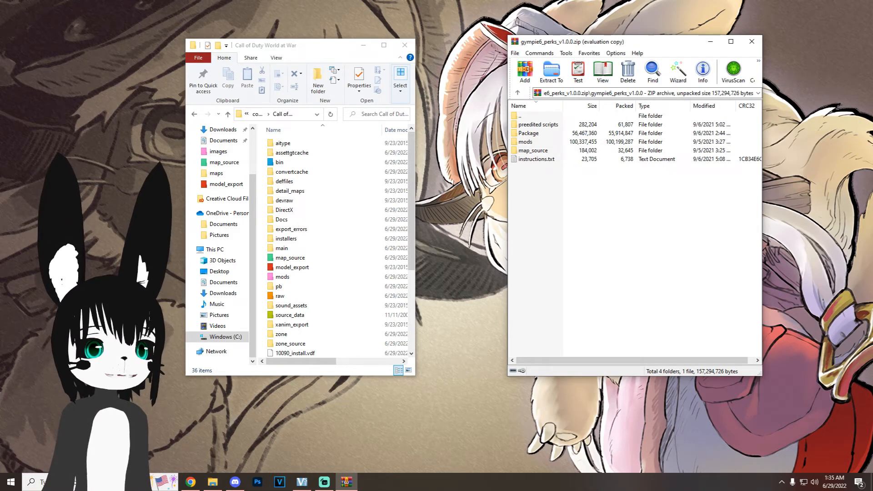
Step: Extract the map_source folders from gympie6_perks_v1.0.0.zip and the Prefabs RAR archive into the Call of Duty World at War folder
left_click_drag(532, 154, 261, 215)
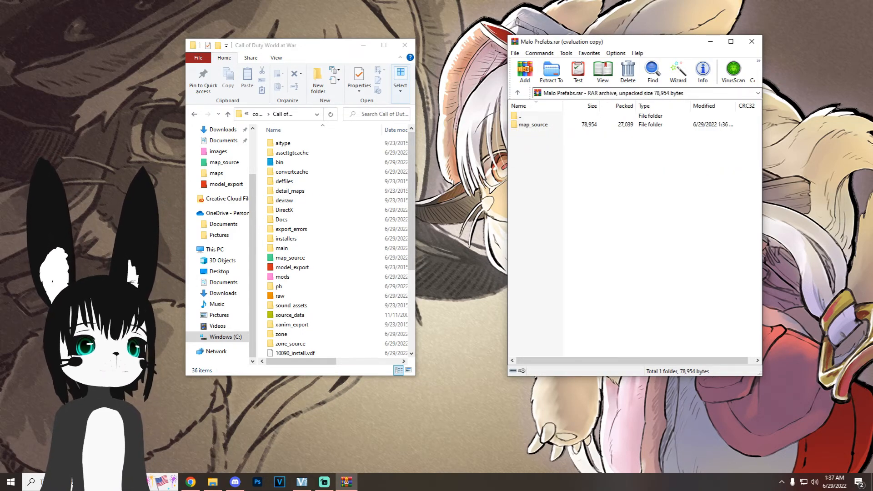
left_click_drag(532, 125, 261, 215)
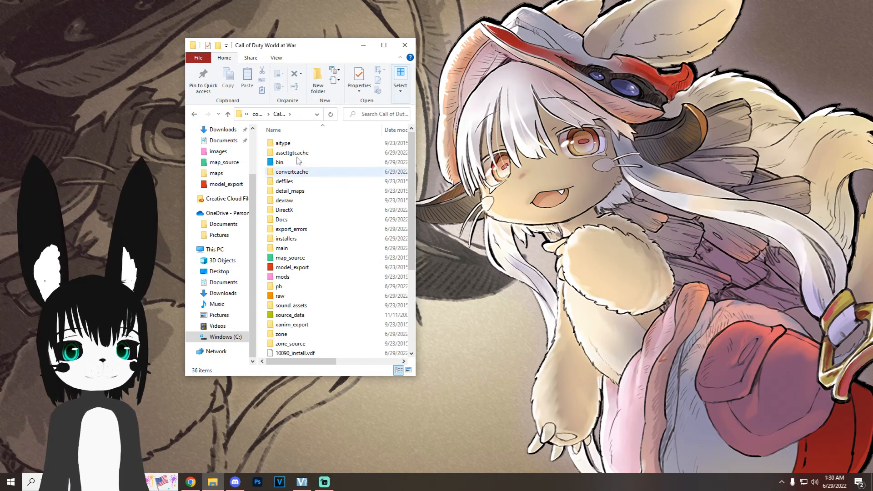
Step: Launch UGX Script Placer 2.0.1 from the bin folder and dismiss its startup error
double_click(279, 163)
scroll(311, 347, "down", 4)
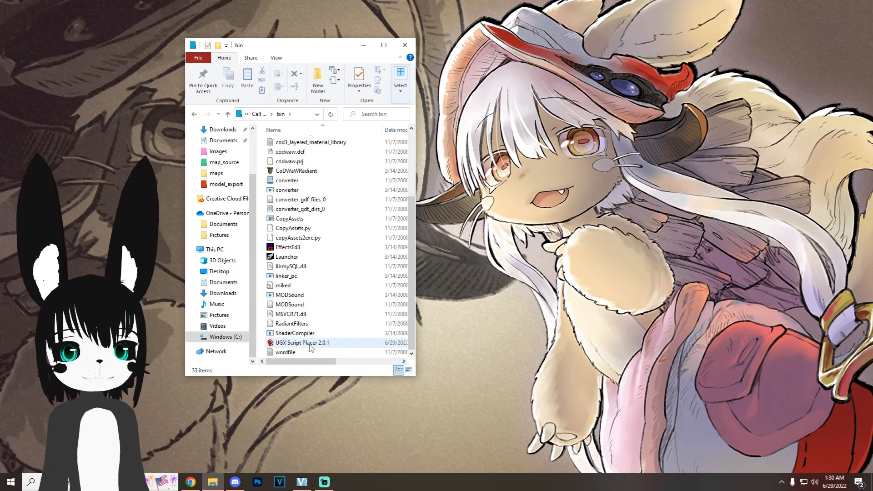
double_click(310, 343)
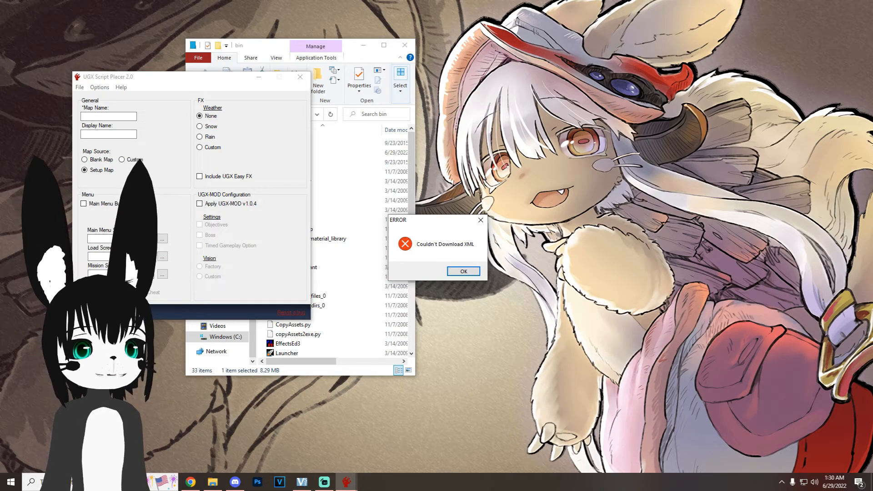
left_click(457, 273)
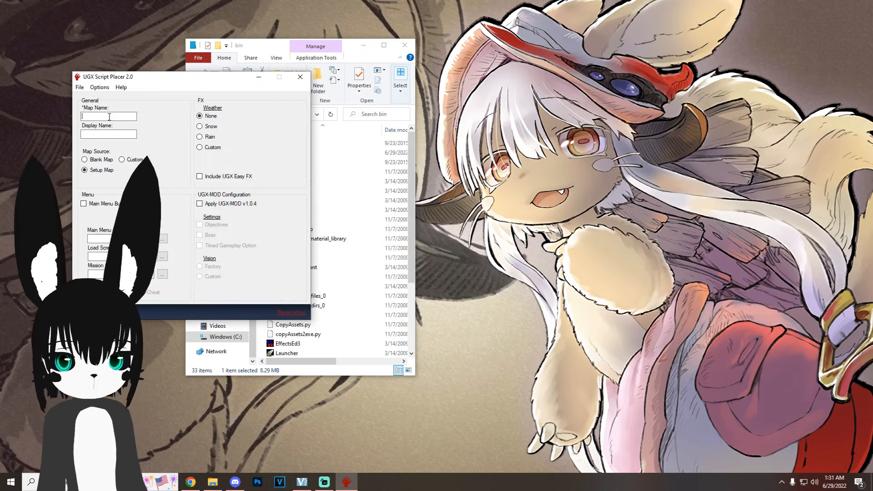
Step: Create a Blank Map with map name and display name tutorial, including UGX Easy FX, and close UGX Script Placer
type("tutorial")
left_click(98, 133)
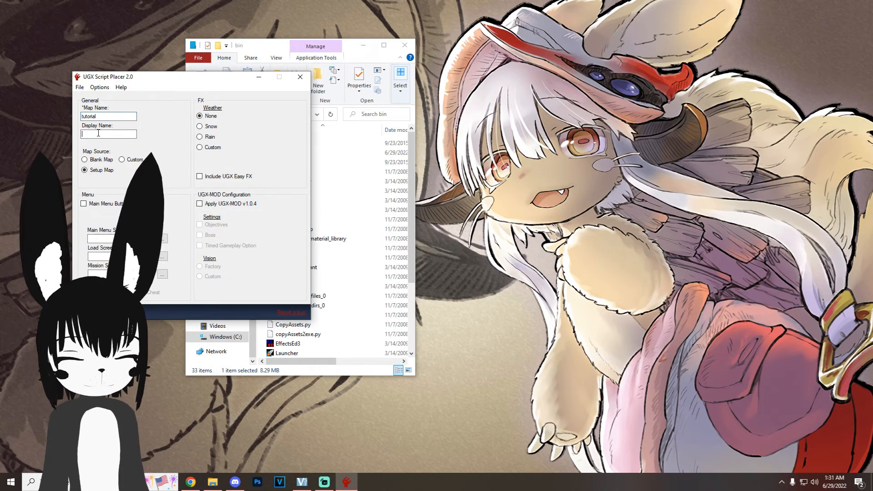
type("tutorial")
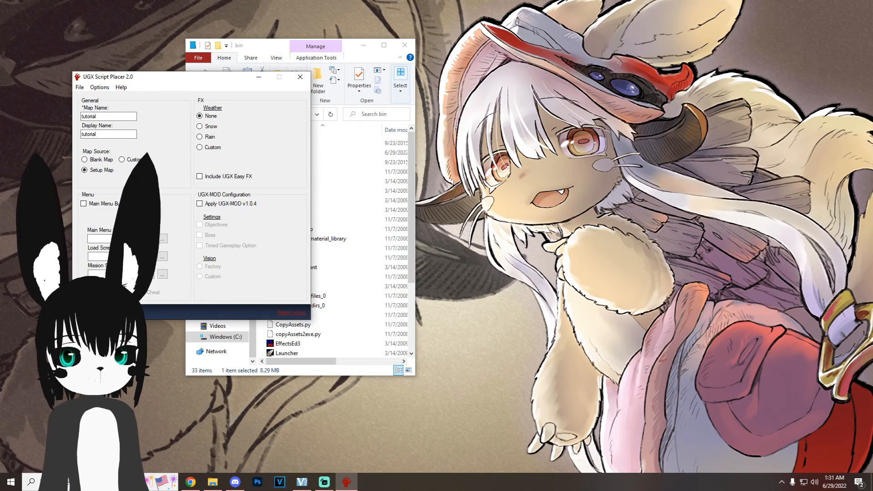
left_click(219, 182)
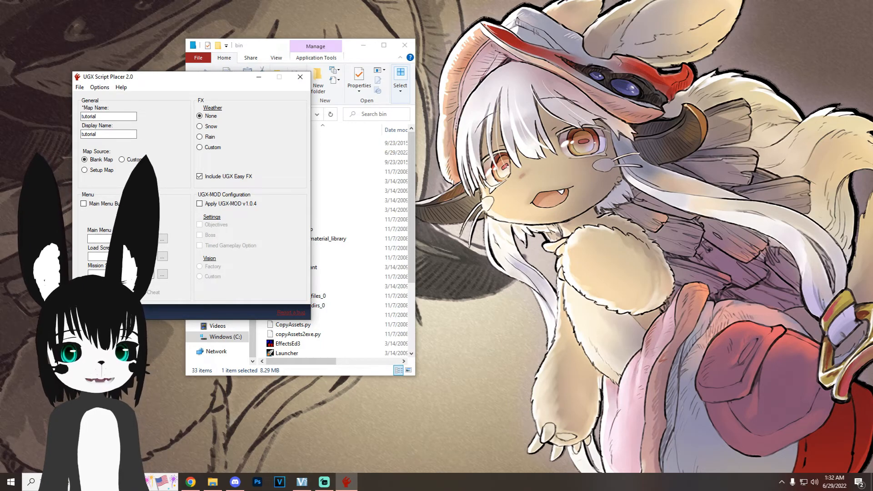
left_click(464, 272)
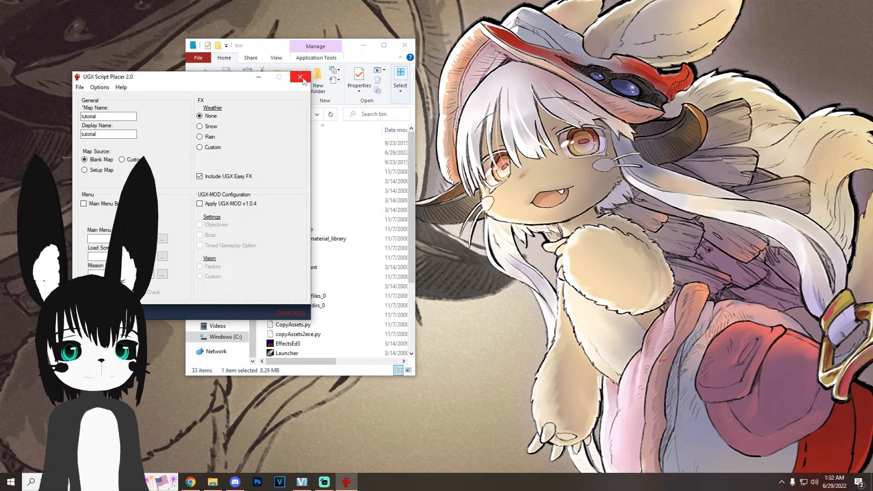
left_click(300, 77)
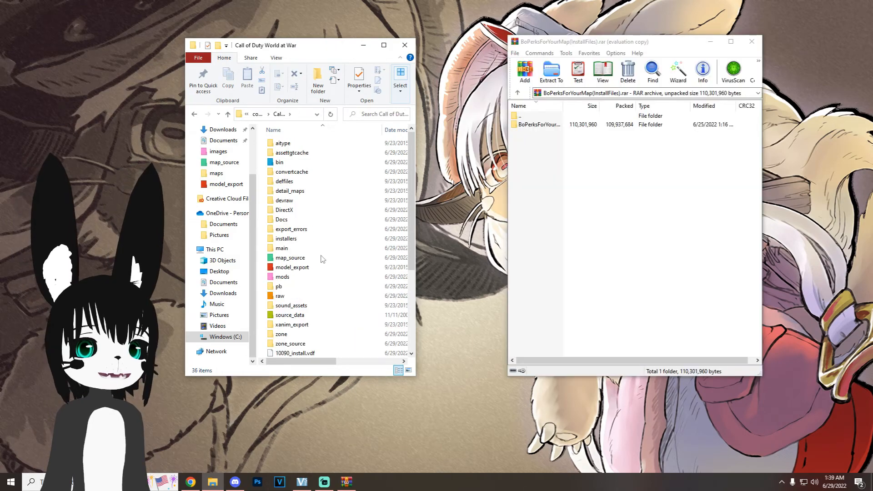
Step: Extract the files inside the folder of BoPerksForYourMap(InstallFiles).rar into the mods\tutorial folder
double_click(290, 275)
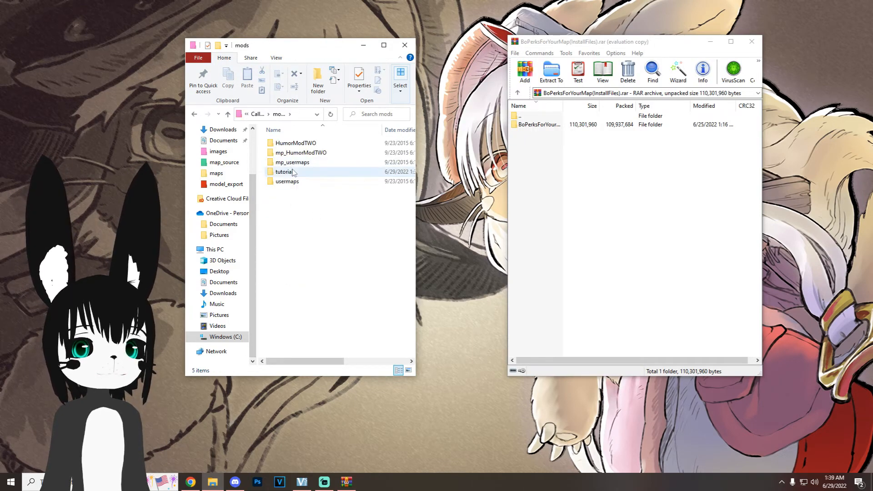
double_click(298, 172)
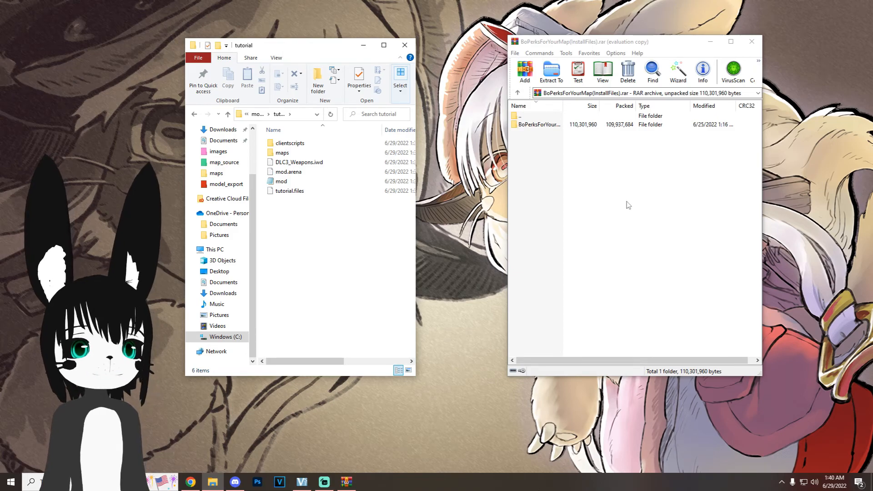
double_click(539, 125)
left_click_drag(553, 169, 313, 234)
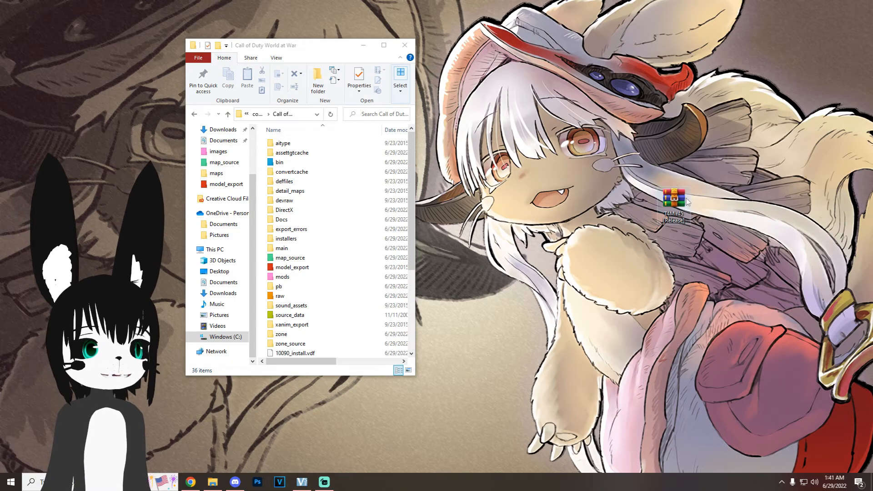
Step: Move the T4M r45 [Release] archive into the Call of Duty World at War folder and extract its d3d9.dll there
left_click_drag(674, 202, 263, 222)
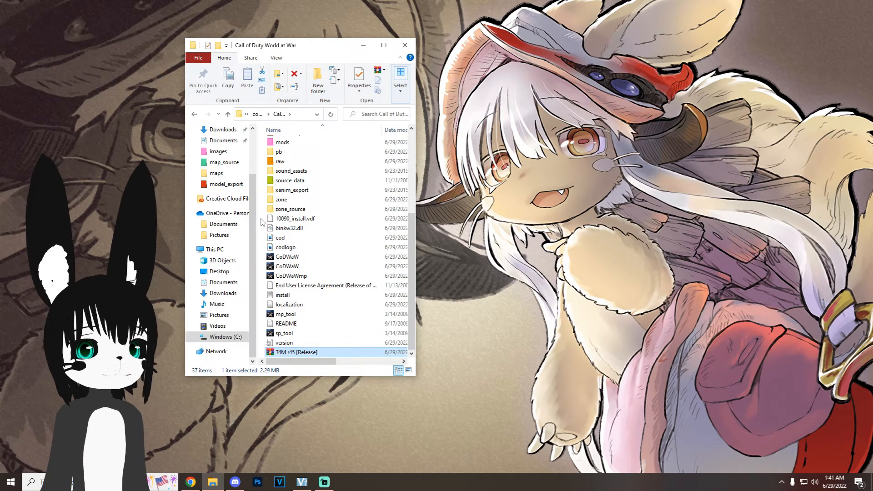
double_click(328, 354)
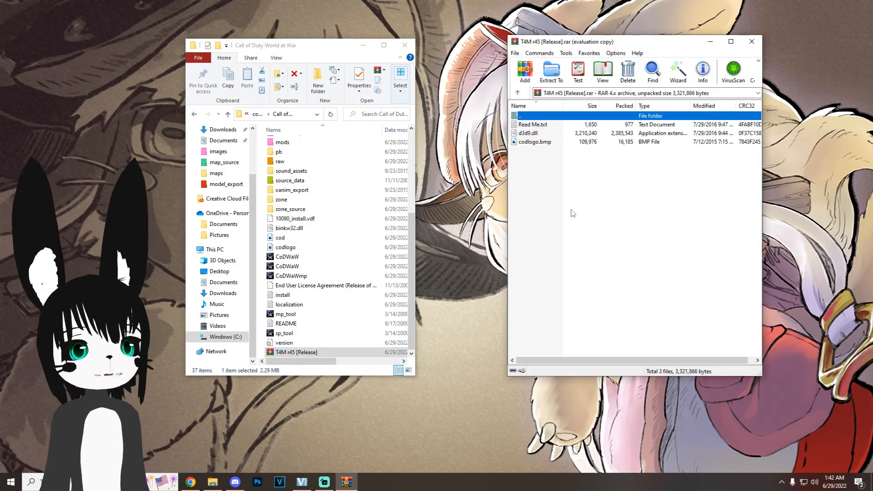
left_click_drag(532, 135, 261, 203)
key("Escape")
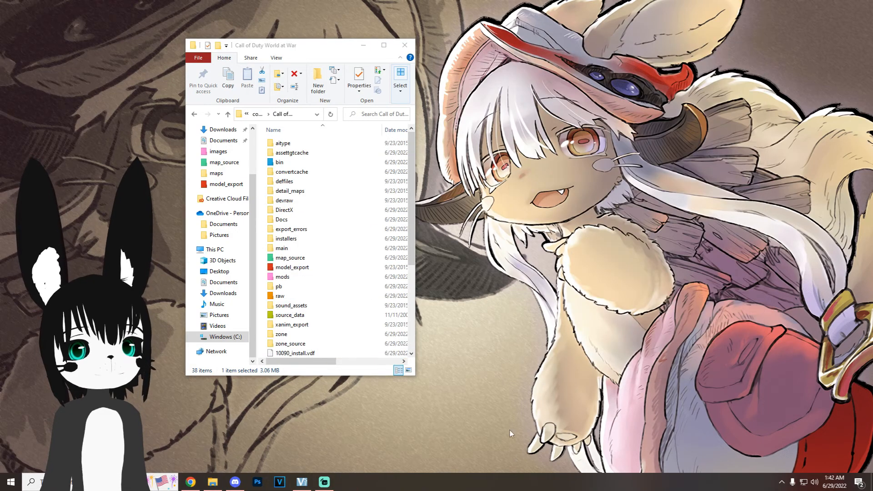
Step: Open the _zombiemode script from the mods\tutorial\maps folder in Notepad
double_click(316, 282)
double_click(286, 174)
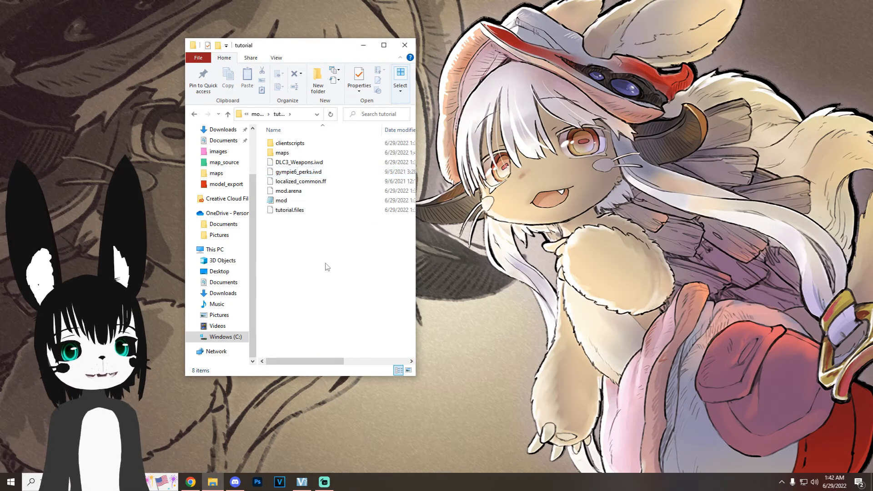
double_click(295, 153)
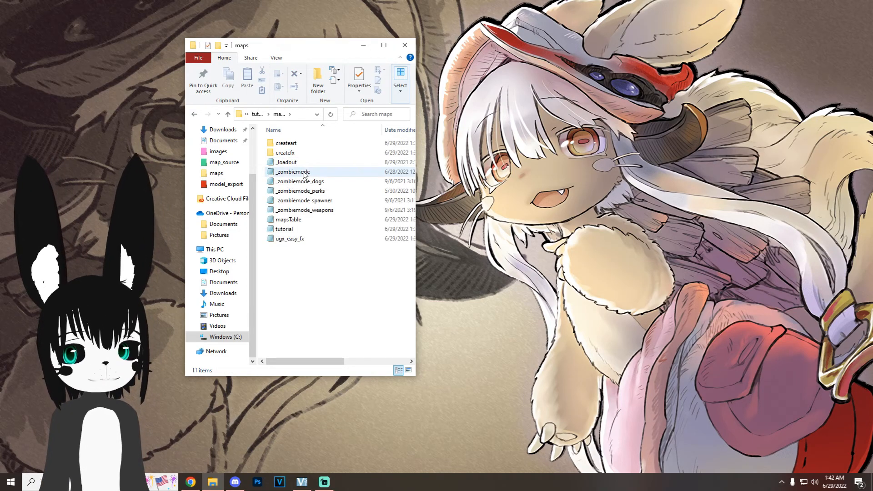
double_click(304, 173)
Step: Find level.zombie_move_speed in the script and add a 0 to the end of its round_number multiplier
key("ctrl+f")
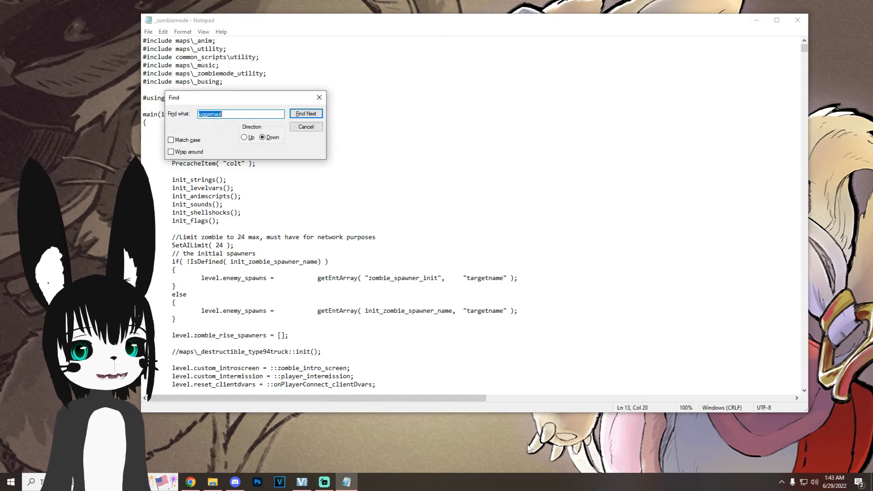
type("level.zombie_move_speed")
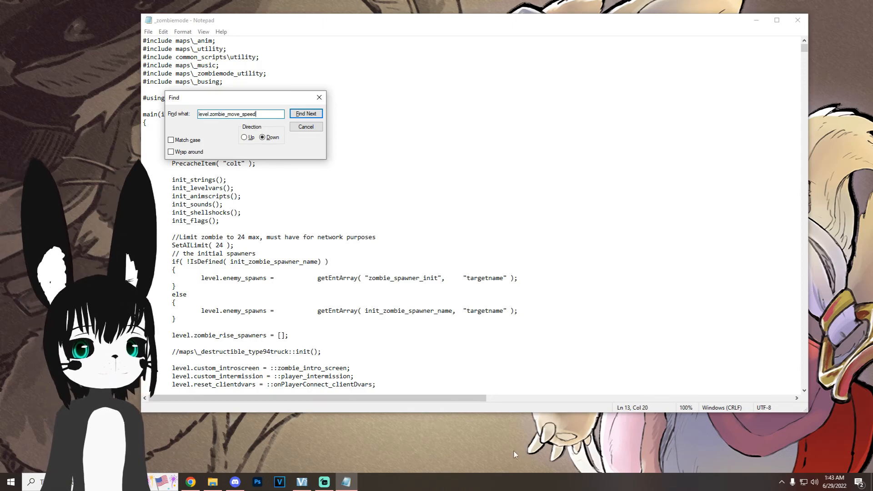
left_click(306, 114)
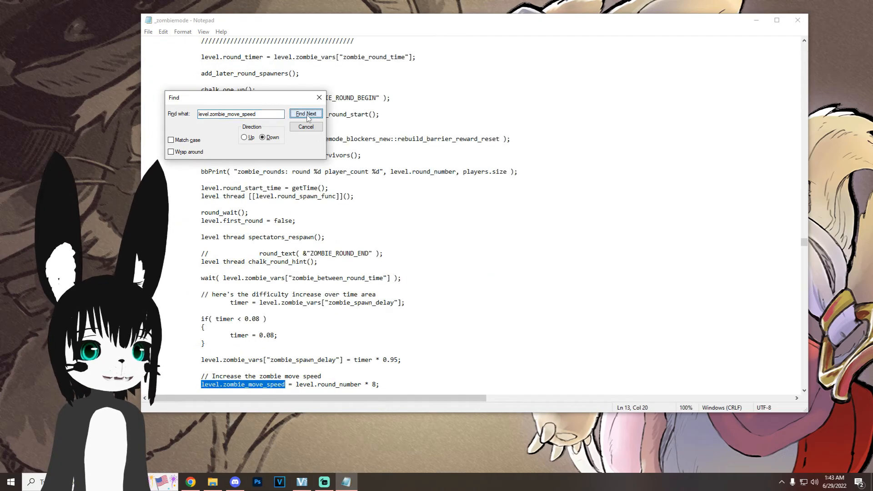
scroll(330, 322, "down", 3)
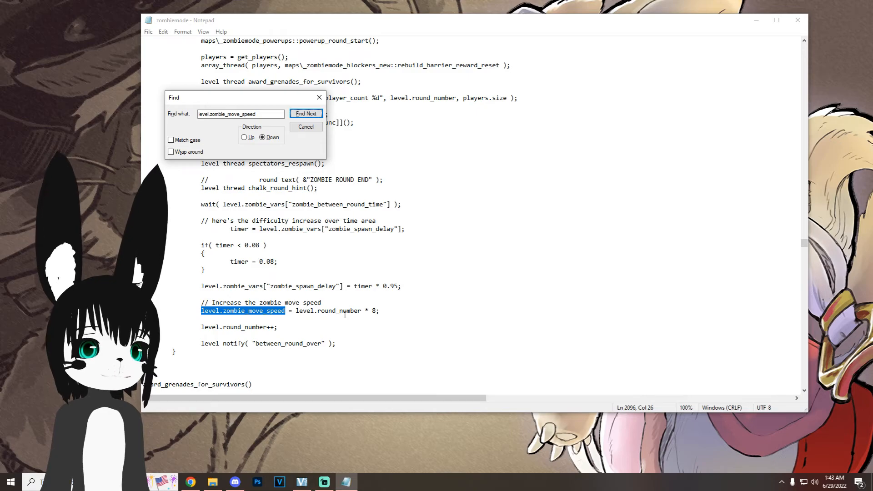
left_click(375, 311)
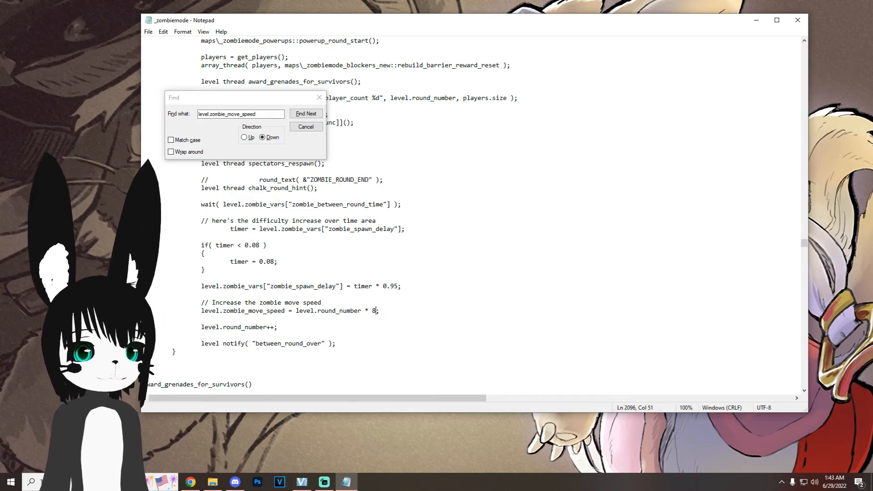
type("0")
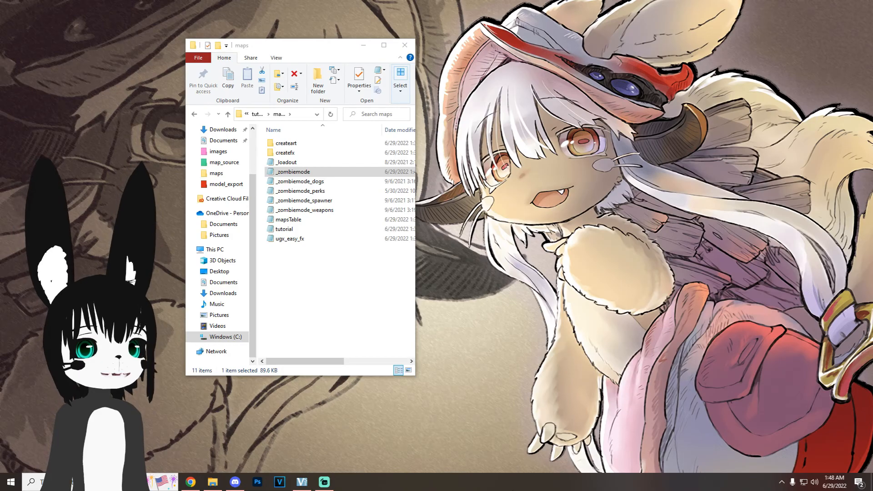
Step: Reopen the _zombiemode script, find zombie_score_start under Scoring, and add a 0 to its starting score value
double_click(293, 171)
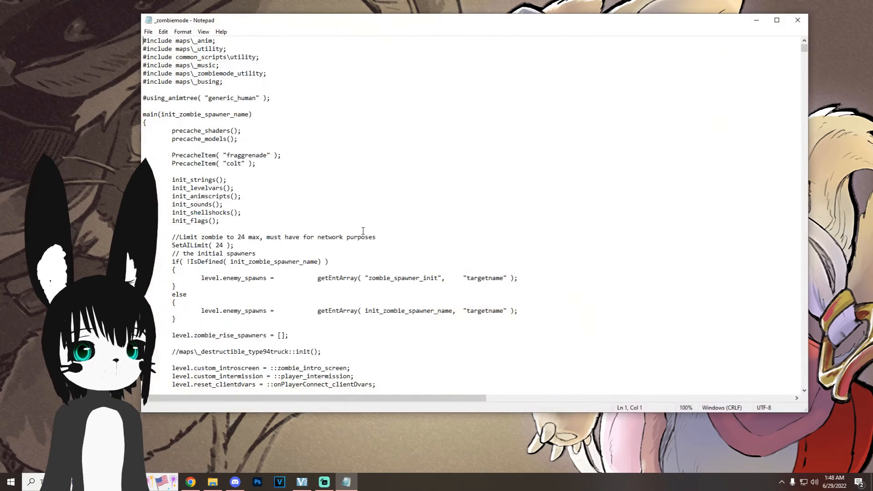
left_click(363, 230)
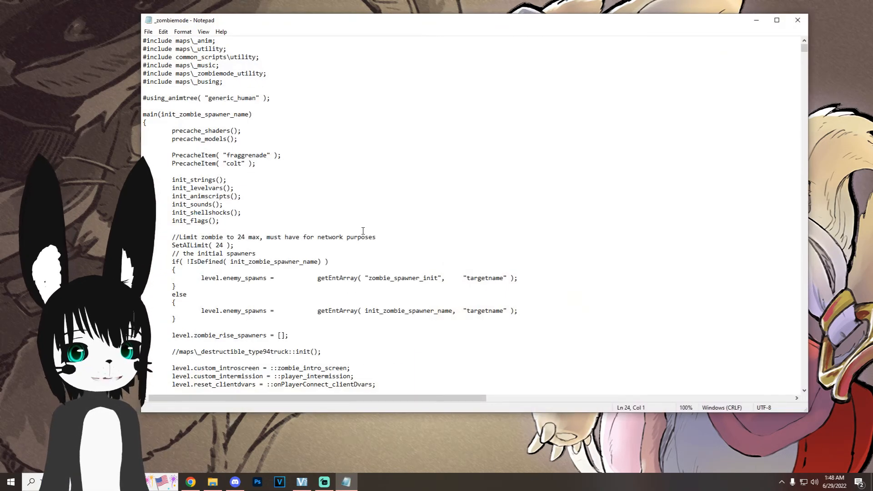
key("ctrl+f")
type("zombie_score_start")
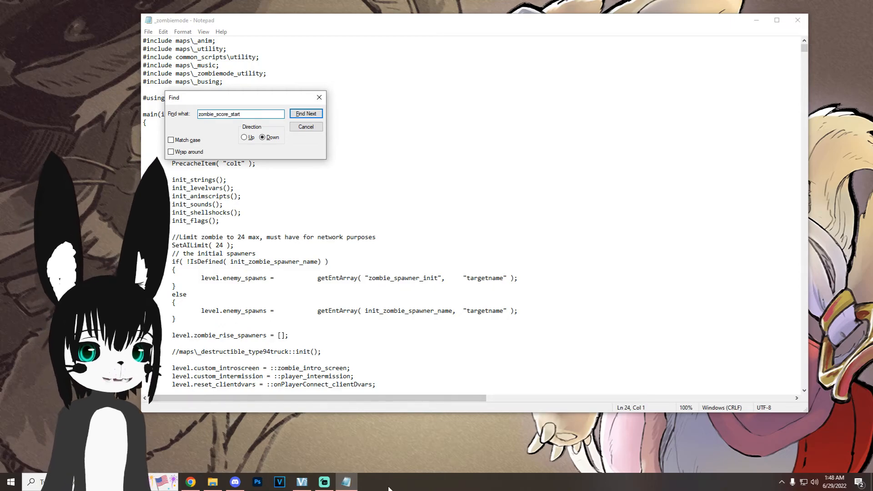
left_click(306, 114)
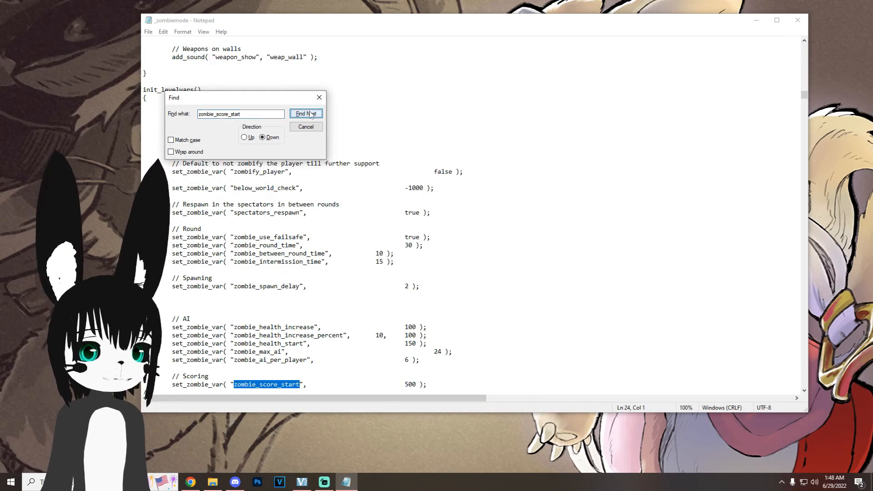
scroll(447, 238, "down", 1)
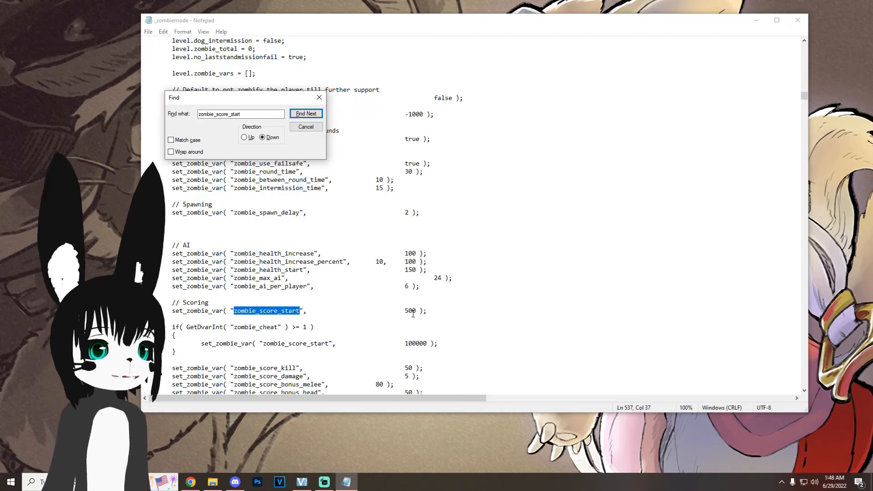
left_click(413, 313)
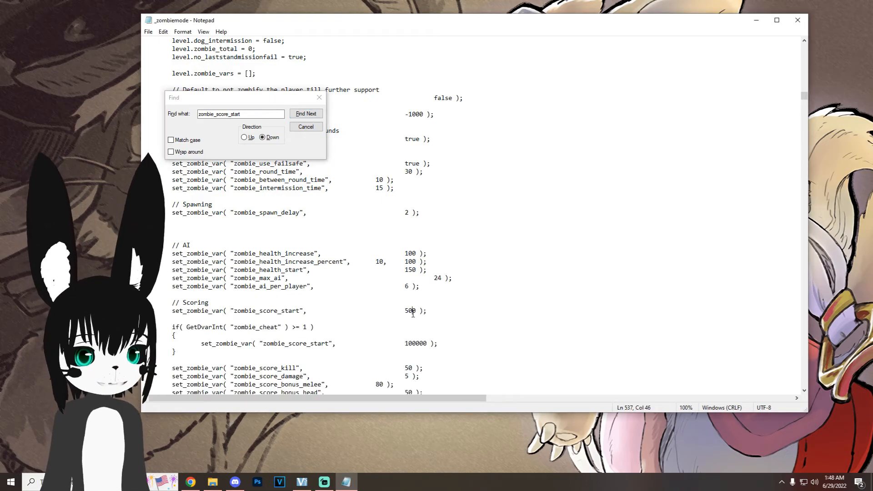
type("0")
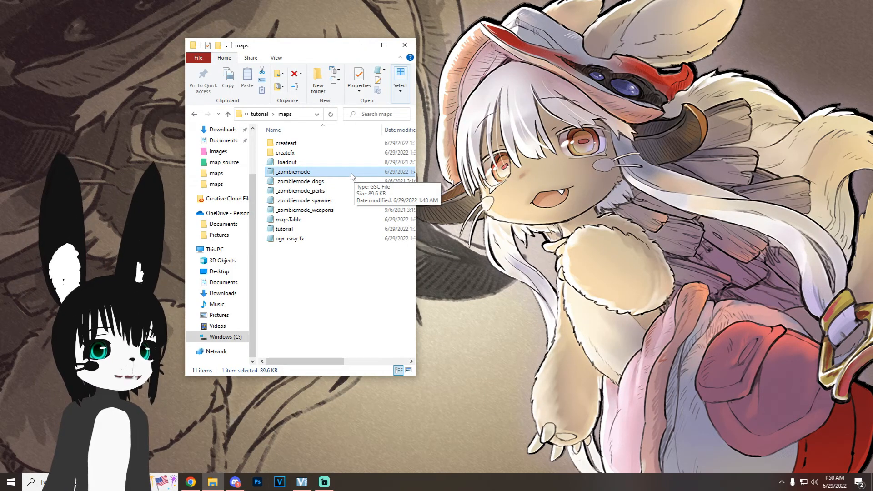
Step: Reopen _zombiemode and locate the maps\_zombiemode_dogs::init(); call and the spawn_dog = true lines in the mixed dog spawns section
double_click(351, 177)
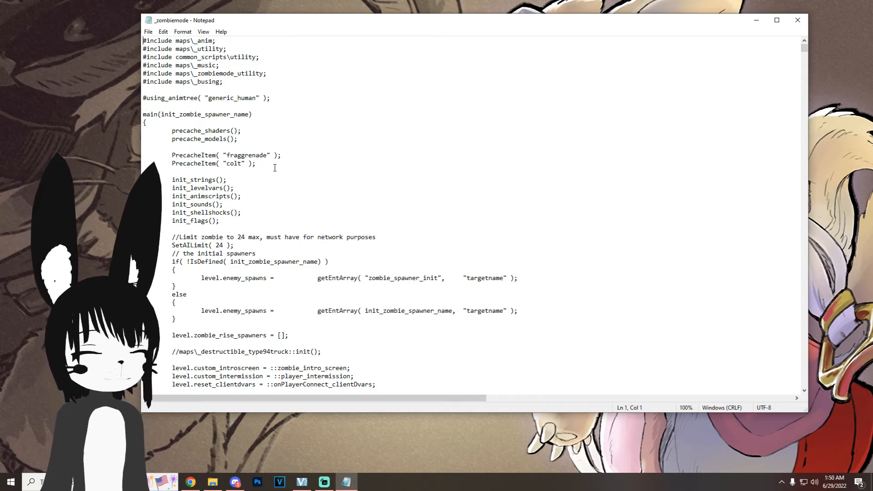
key("ctrl+f")
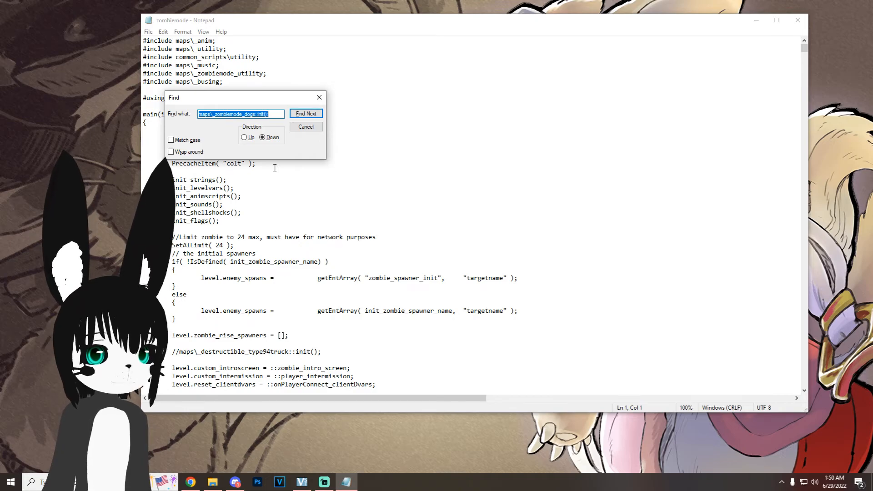
left_click(313, 114)
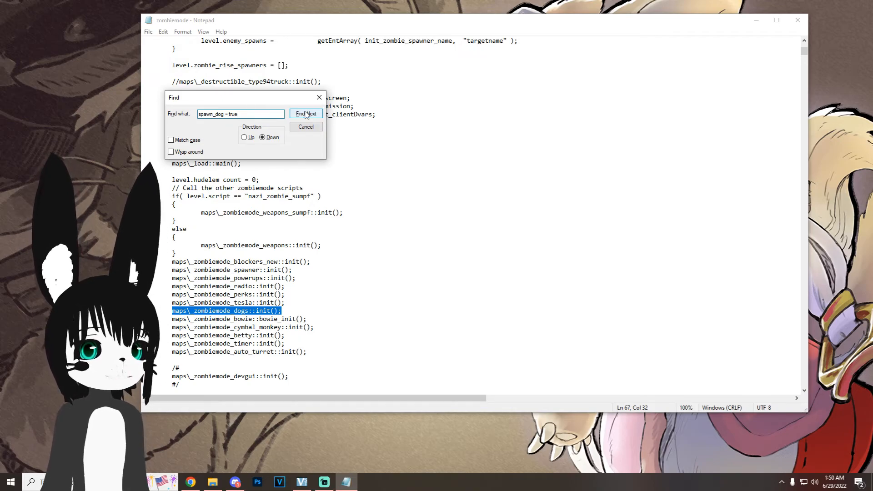
left_click(306, 113)
scroll(397, 219, "down", 6)
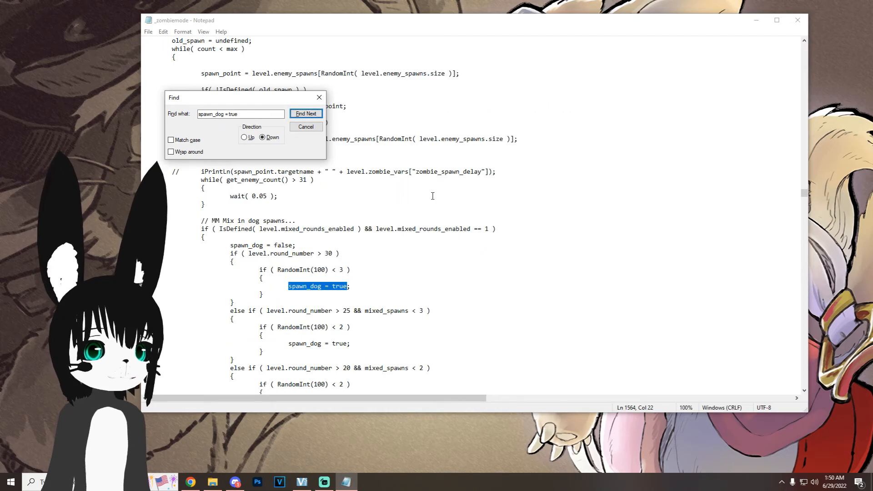
scroll(397, 220, "down", 1)
scroll(344, 214, "down", 1)
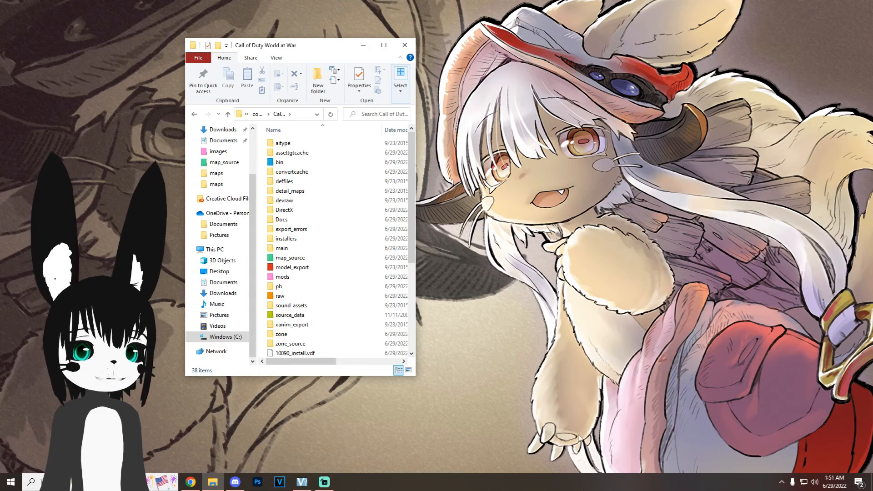
Step: Start the mod tools Launcher from the bin folder of Call of Duty World at War
double_click(321, 163)
scroll(309, 193, "down", 2)
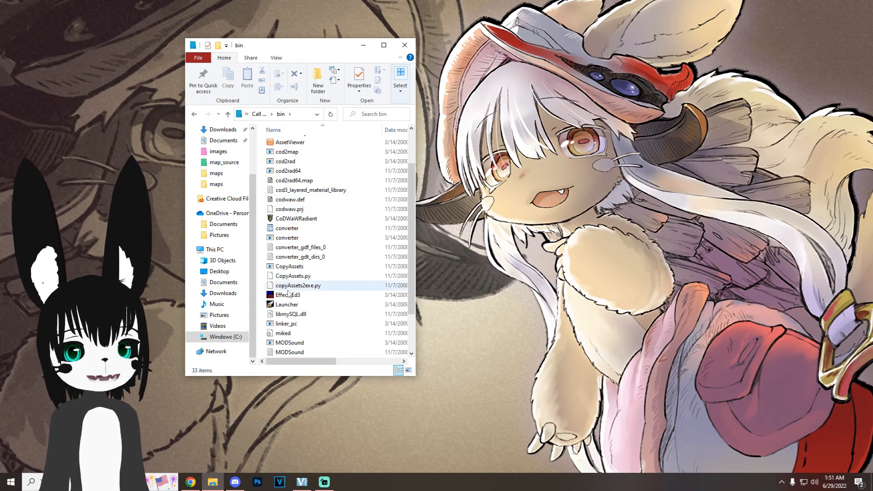
double_click(287, 306)
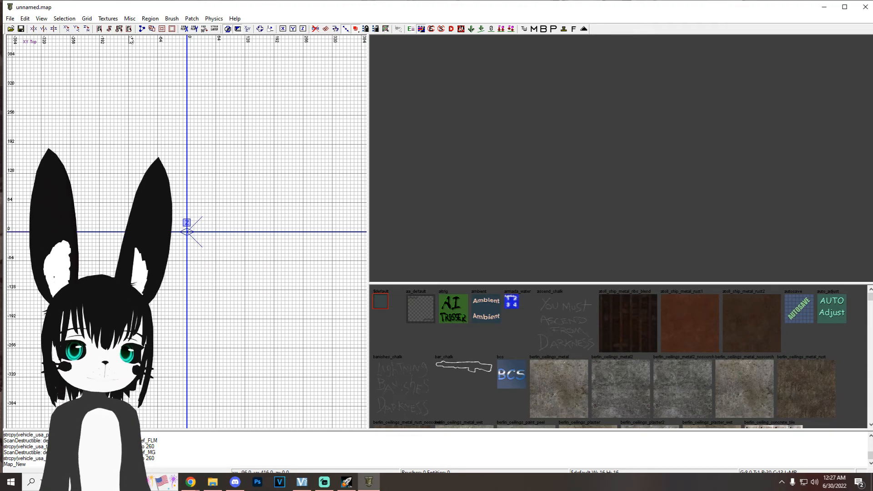
Step: Open tutorial.map from the map_source folder in the Radiant editor
left_click(9, 19)
left_click(25, 6)
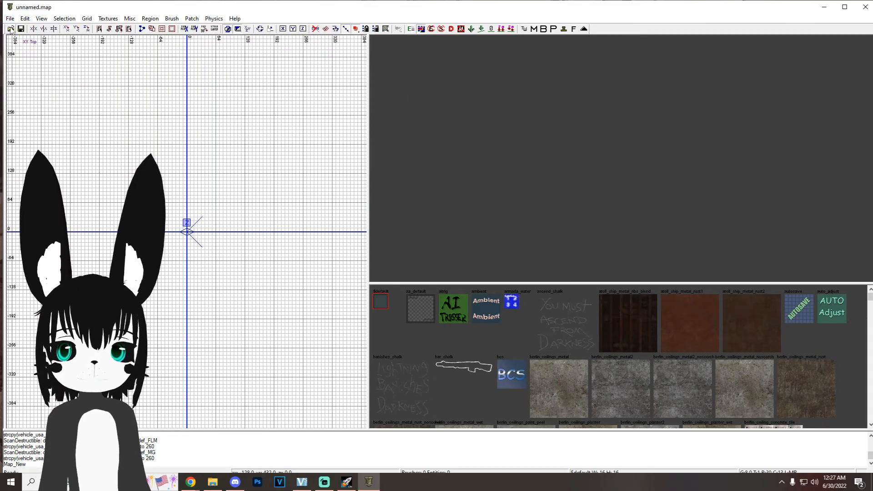
left_click(10, 30)
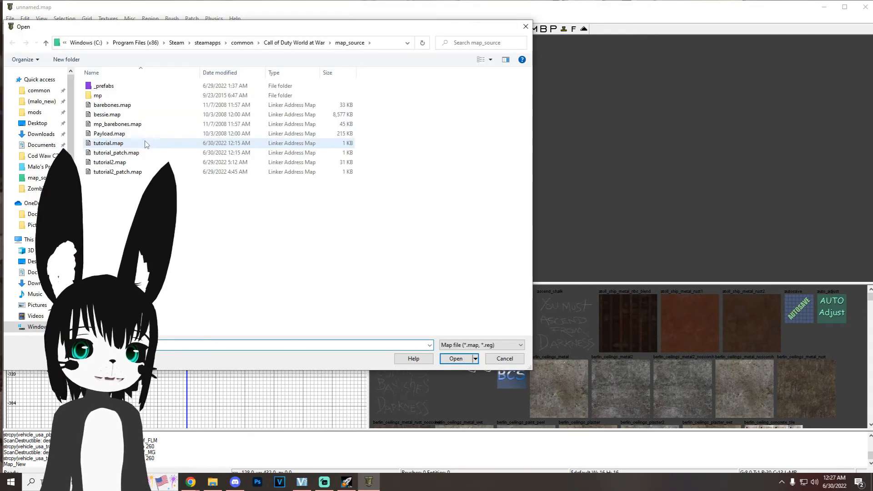
double_click(109, 143)
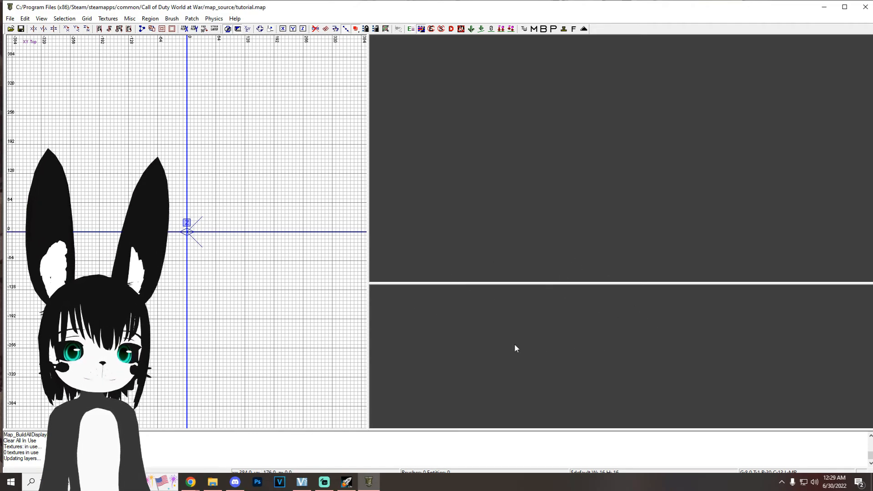
Step: Filter the texture browser to the tool textures and select the caulk texture
left_click(108, 18)
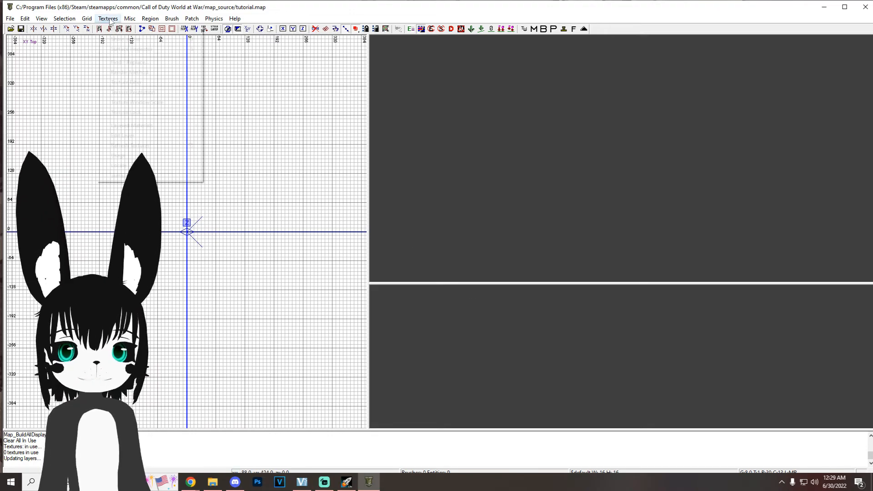
mouse_move(159, 155)
left_click(234, 176)
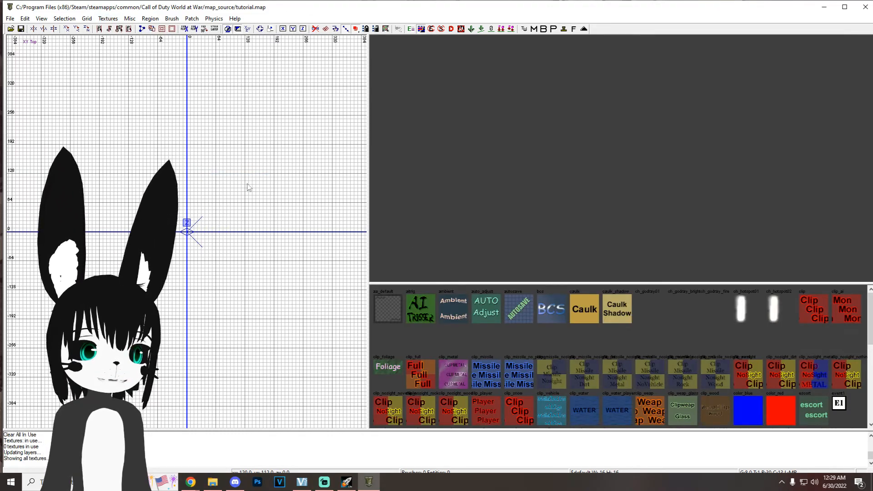
left_click(594, 322)
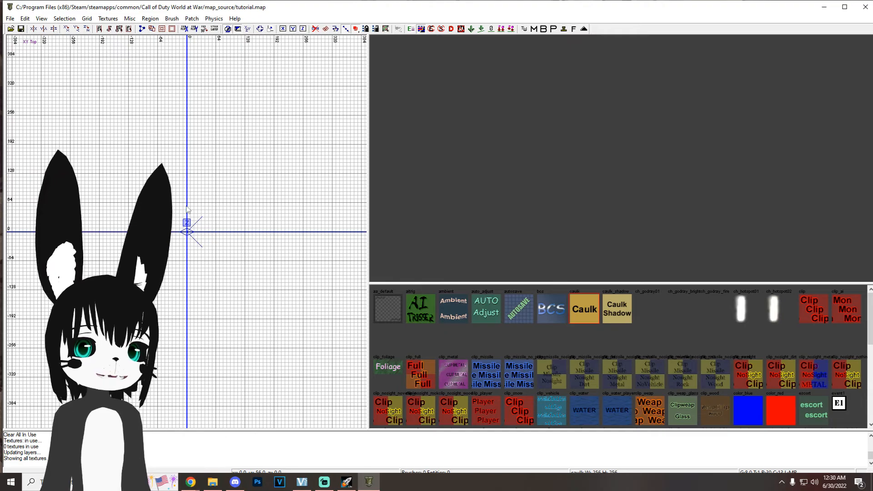
Step: Draw a flat rectangular caulk brush about 632 by 408 units and 8 units high around the grid origin, and inspect it in 3D
right_click_drag(202, 196, 170, 181)
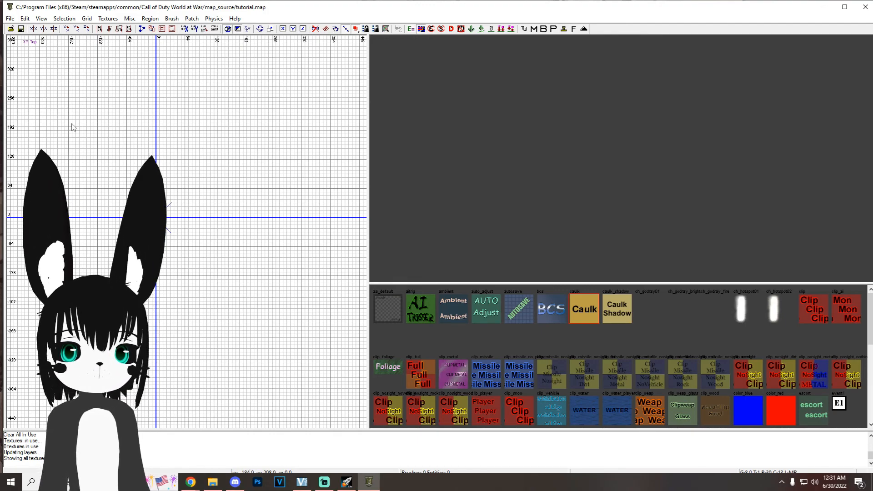
mouse_move(55, 124)
left_mouse_down()
mouse_move(247, 259)
mouse_move(342, 308)
left_mouse_up()
mouse_move(591, 189)
right_mouse_down()
mouse_move(582, 200)
mouse_move(591, 190)
mouse_move(586, 175)
mouse_move(590, 189)
right_mouse_up()
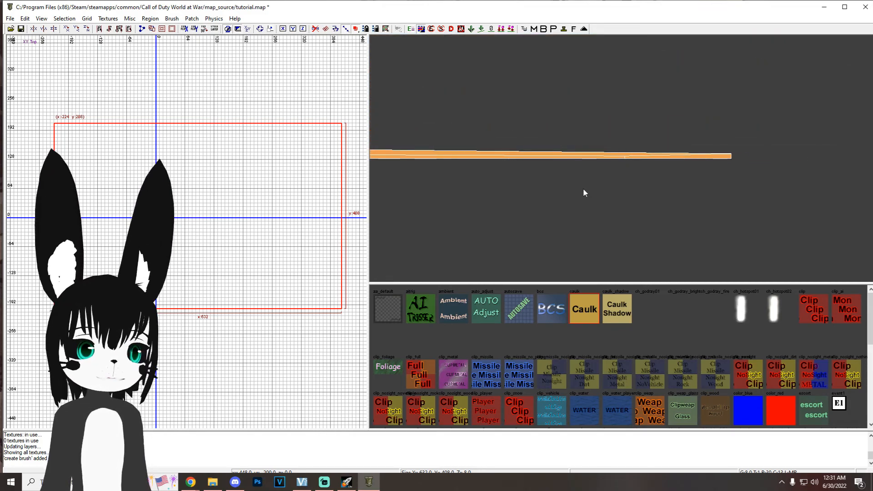
mouse_move(577, 212)
right_mouse_down("ctrl")
mouse_move(577, 188)
mouse_move(569, 214)
mouse_move(585, 195)
mouse_move(609, 217)
mouse_move(621, 212)
mouse_move(614, 230)
right_mouse_up("ctrl")
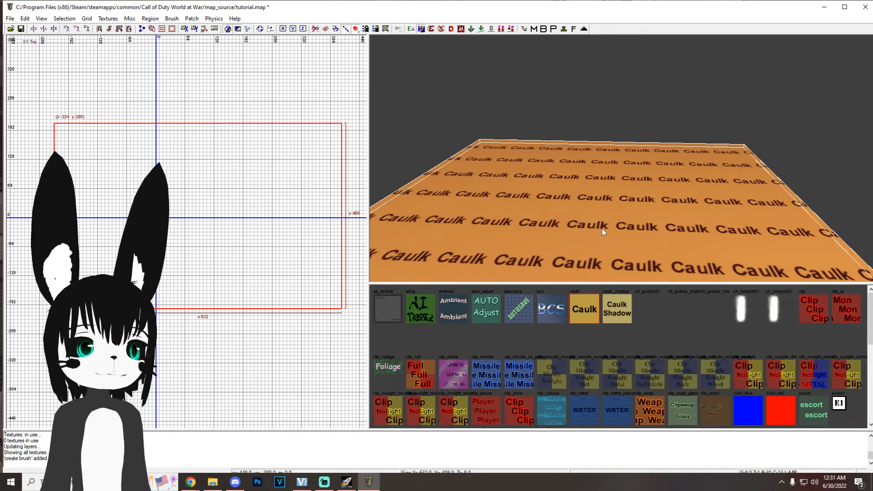
right_click_drag(617, 194, 616, 194, "ctrl+shift")
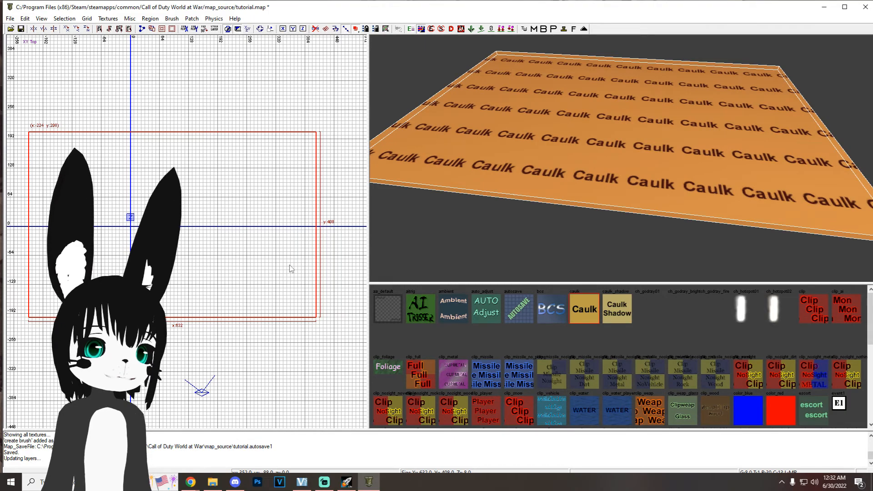
Step: Set the grid spacing to 64 units and reduce it step by step through 32, 16, 8, 4 and 2 to 1 unit
scroll(332, 278, "up", 3)
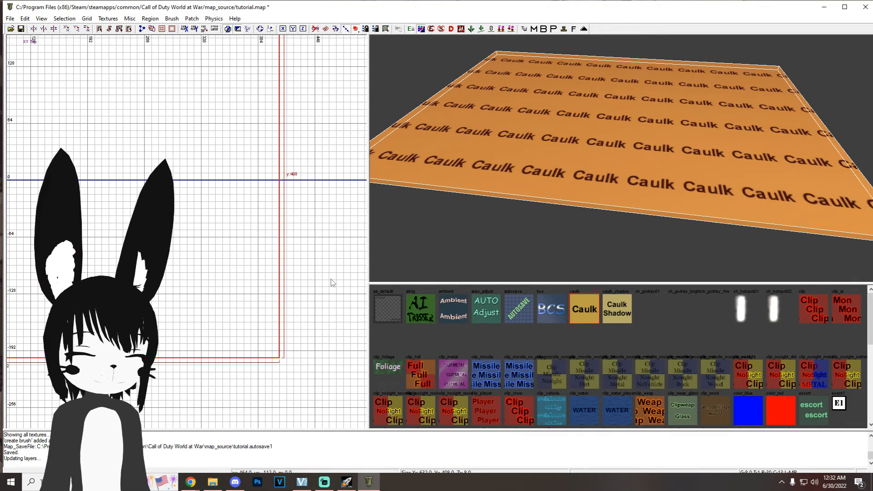
key("7")
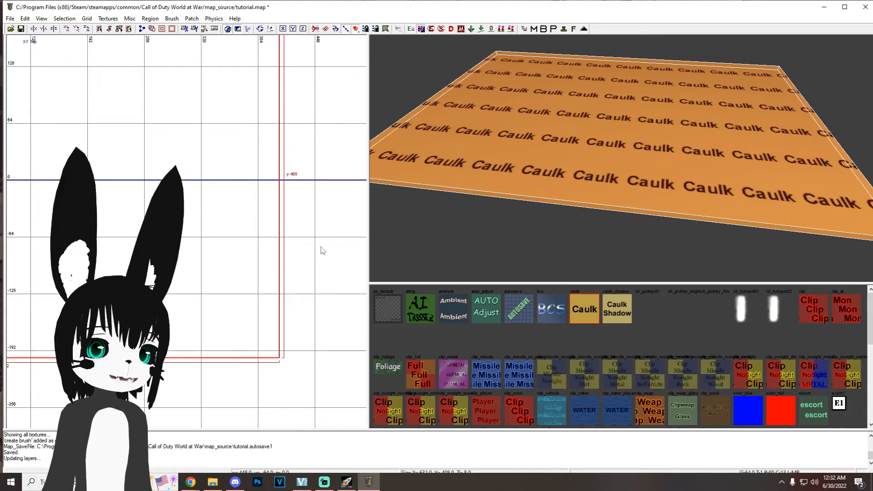
key("6")
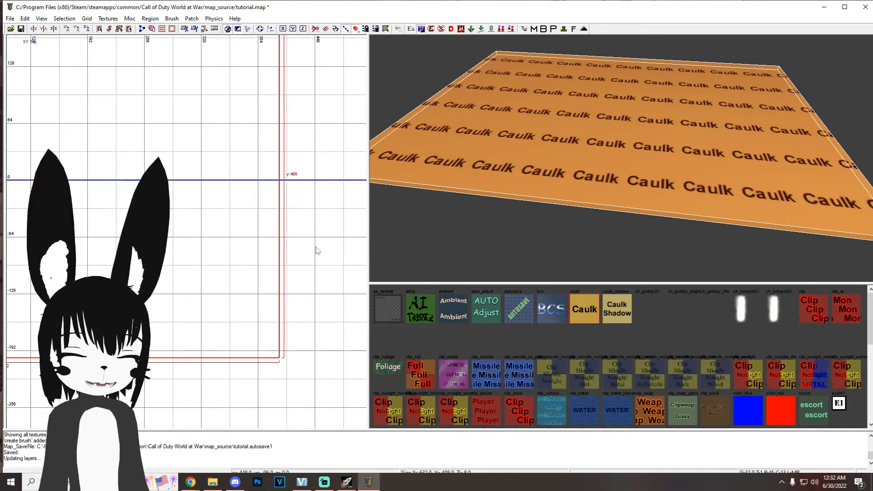
key("5")
key("4")
key("3")
scroll(316, 248, "up", 1)
key("2")
scroll(310, 267, "up", 1)
key("1")
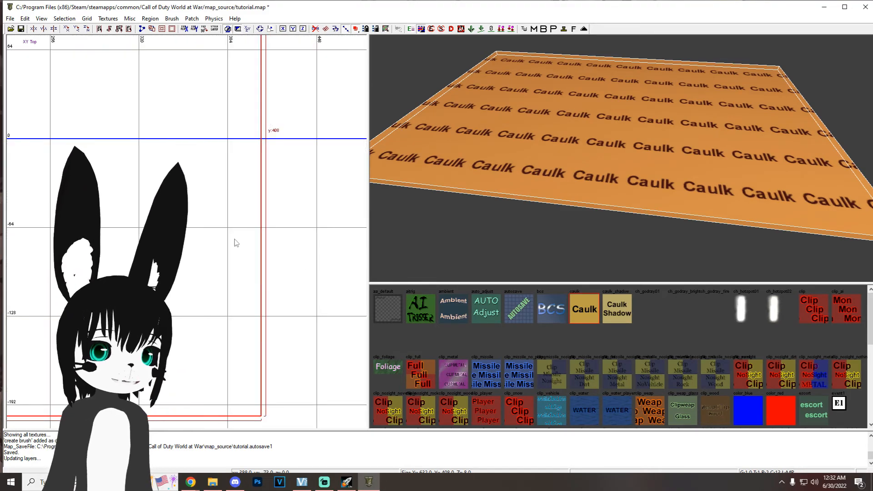
Step: Raise the grid spacing step by step from 1 unit to 64 units
scroll(272, 264, "up", 3)
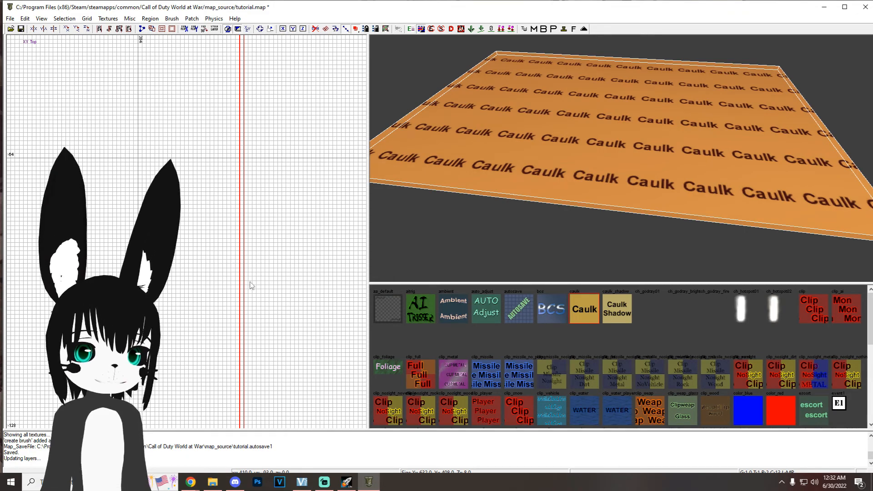
key("bracketright")
key("bracketright")
key("bracketright")
key("bracketright")
key("bracketright")
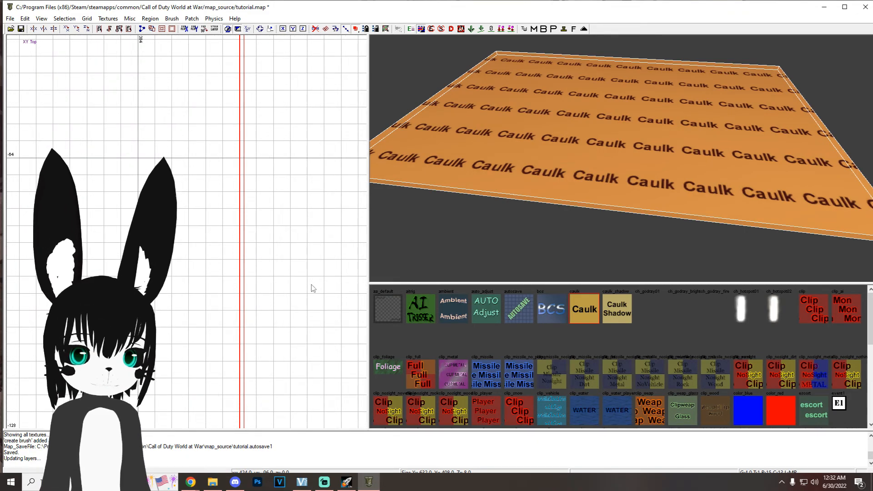
key("bracketright")
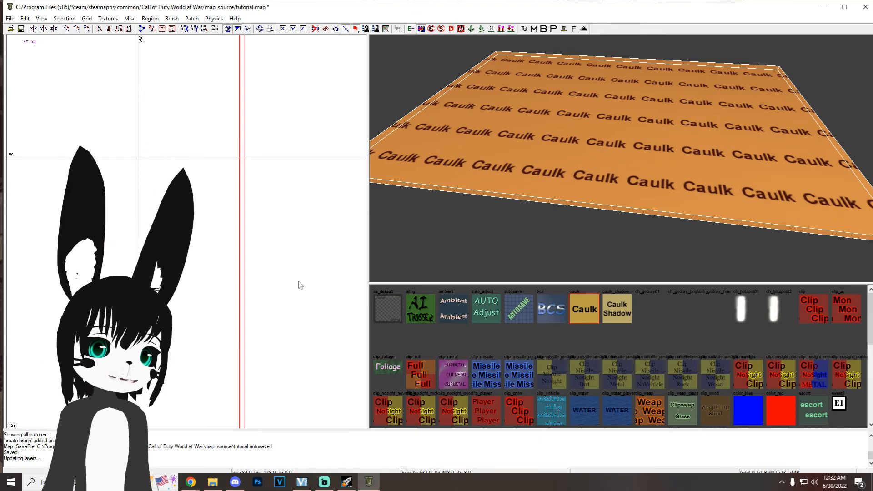
scroll(296, 282, "down", 5)
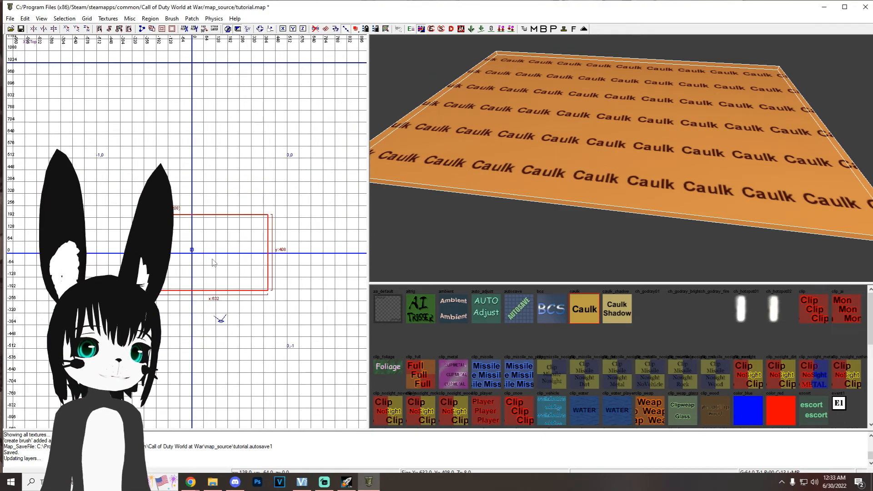
scroll(204, 252, "down", 3)
scroll(204, 259, "up", 2)
scroll(561, 139, "down", 2)
scroll(570, 144, "up", 5)
scroll(570, 145, "down", 5)
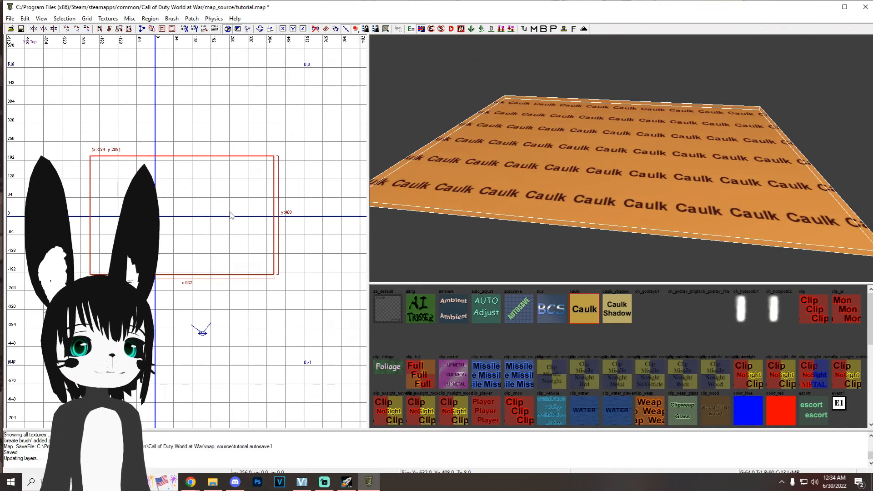
Step: Cycle the 2D view through the front, side and top orientations to examine the caulk brush
right_click_drag(235, 205, 241, 222)
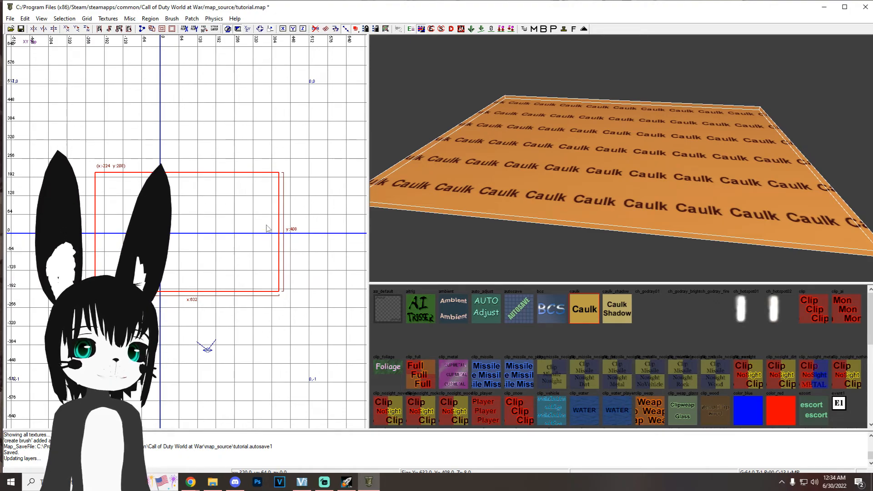
key("ctrl+Tab")
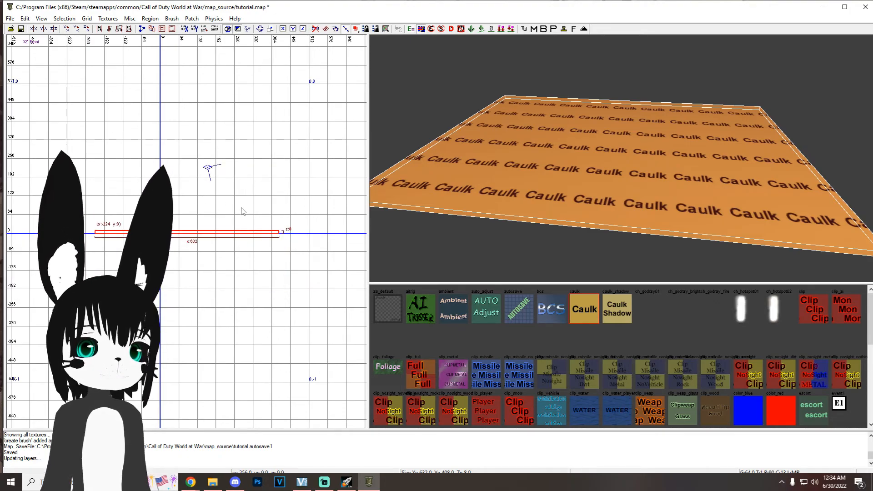
key("ctrl+Tab")
Step: Lower the caulk brush 8 units in the front view on an 8-unit grid, and return to the top view with a 64-unit grid
key("ctrl+Tab")
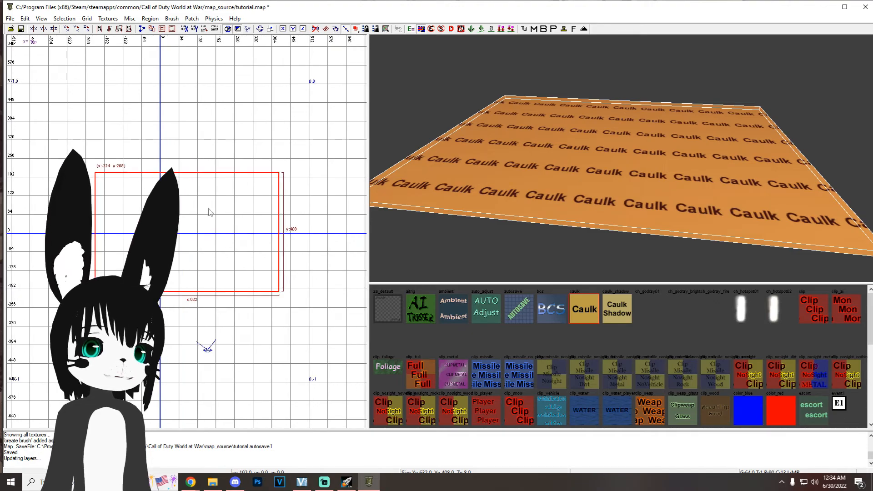
key("ctrl+Tab")
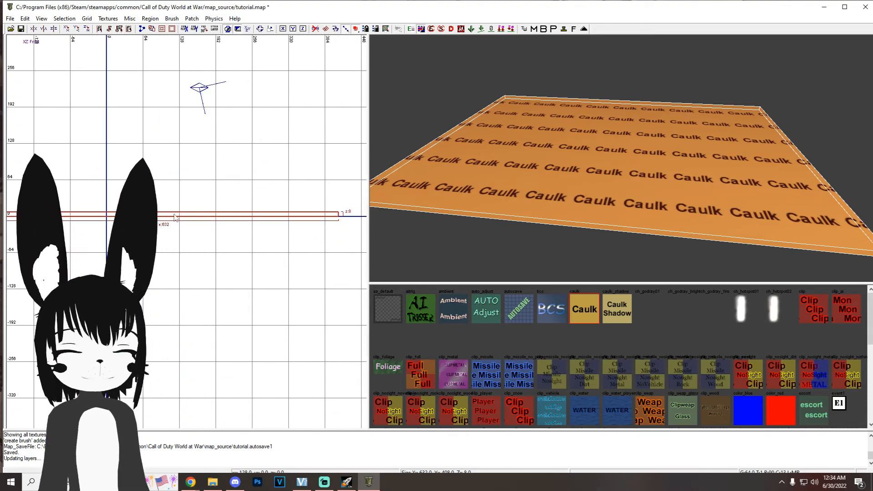
key("4")
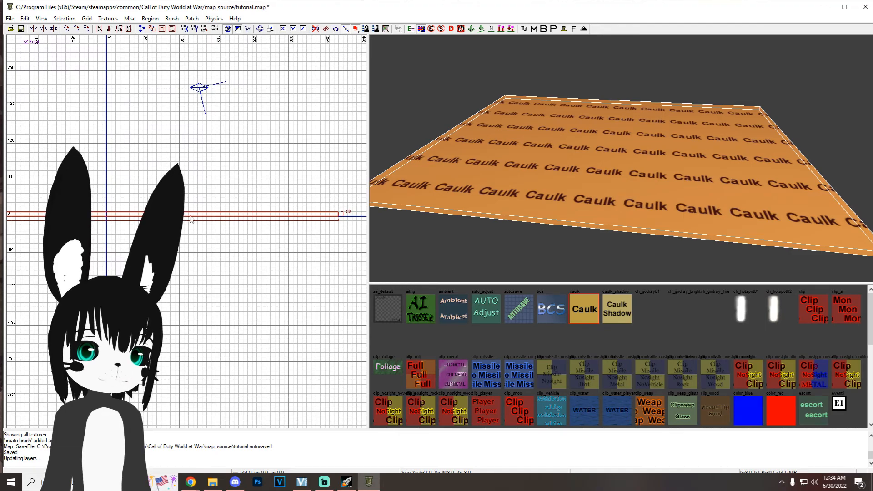
left_click_drag(176, 216, 190, 220)
scroll(190, 221, "up", 2)
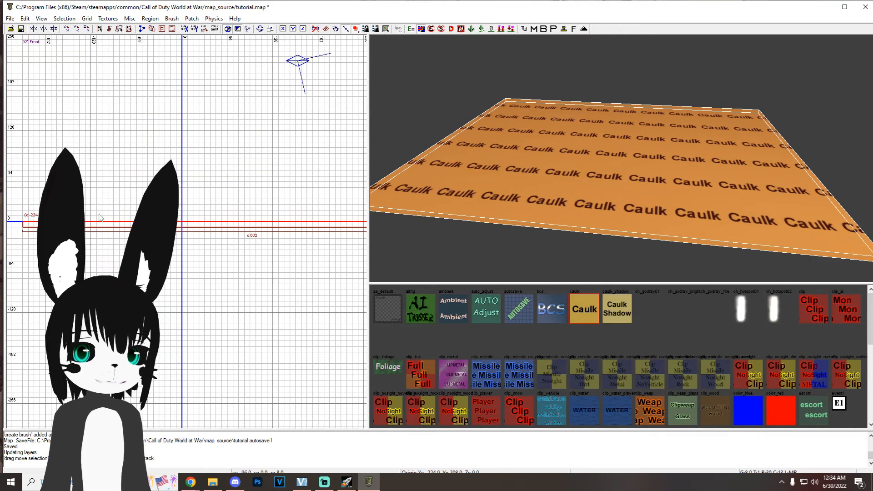
key("ctrl+Tab")
key("7")
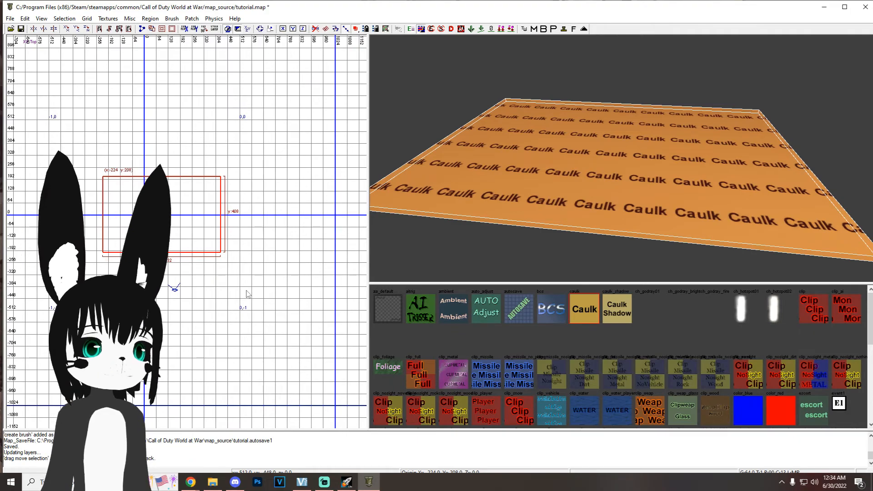
Step: Deselect and reselect the caulk brush, switching the selection between its upper face alone and the whole brush
key("Escape")
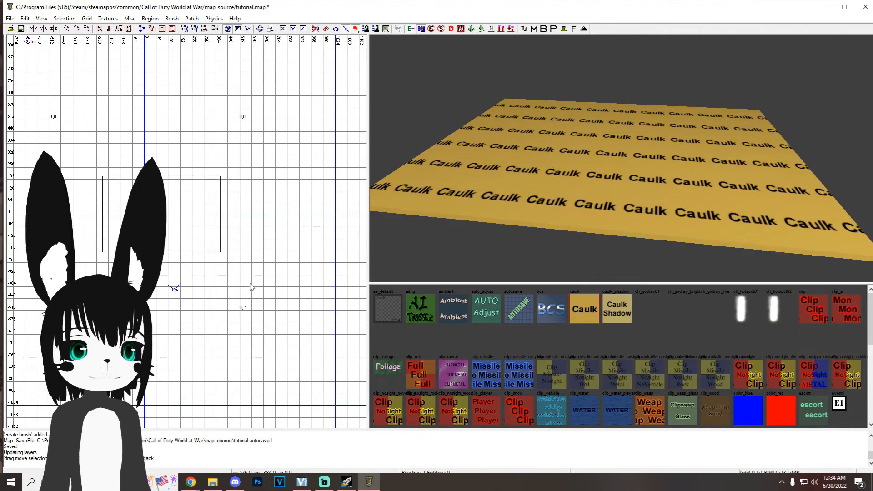
left_click(590, 179, "shift")
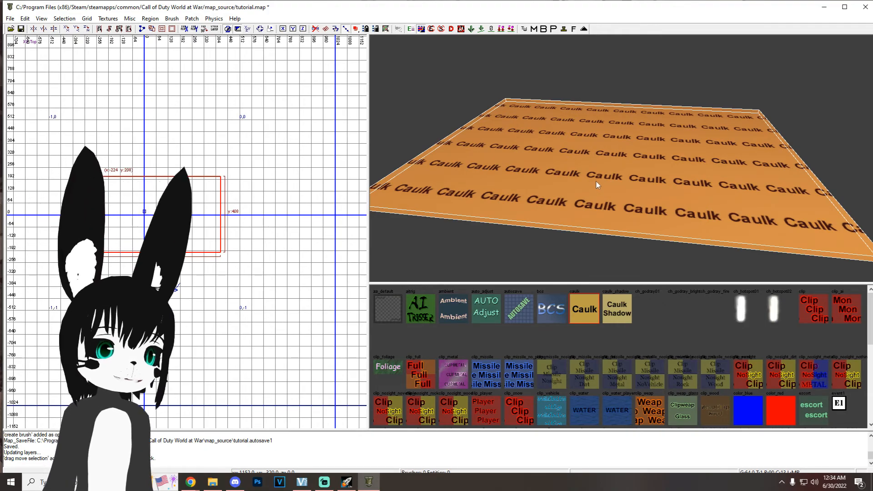
key("Escape")
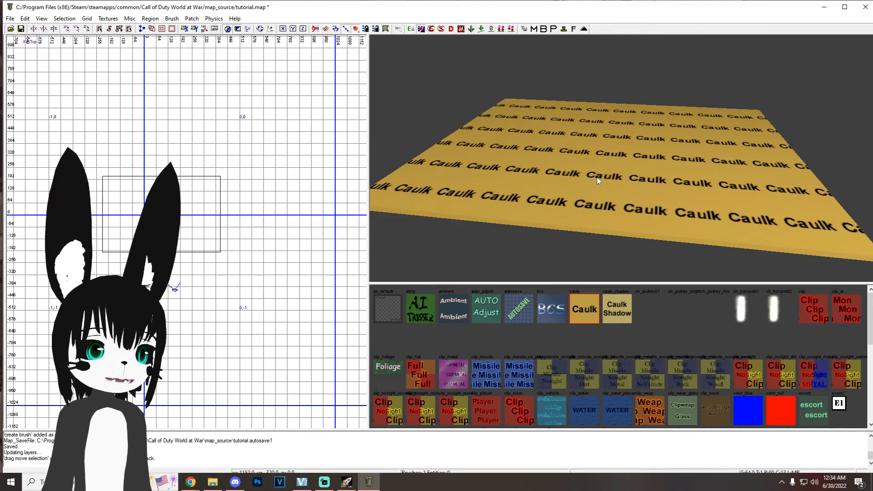
left_click(597, 156, "ctrl+shift")
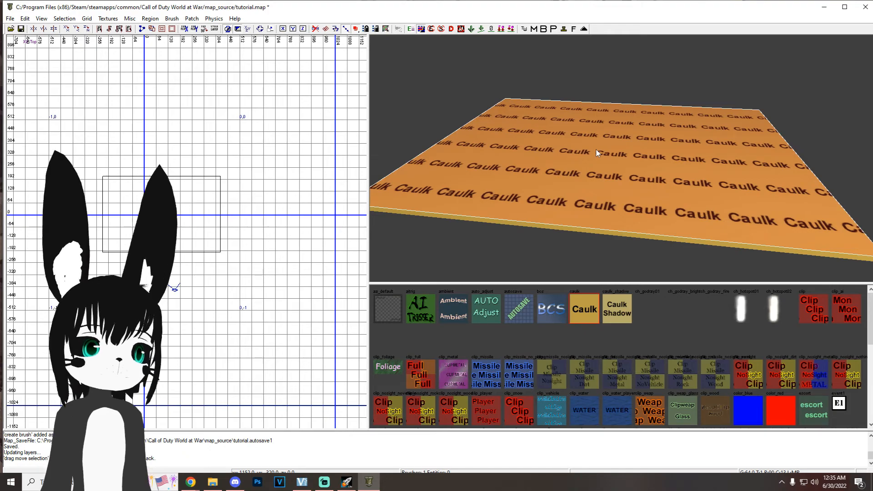
left_click(541, 171, "shift")
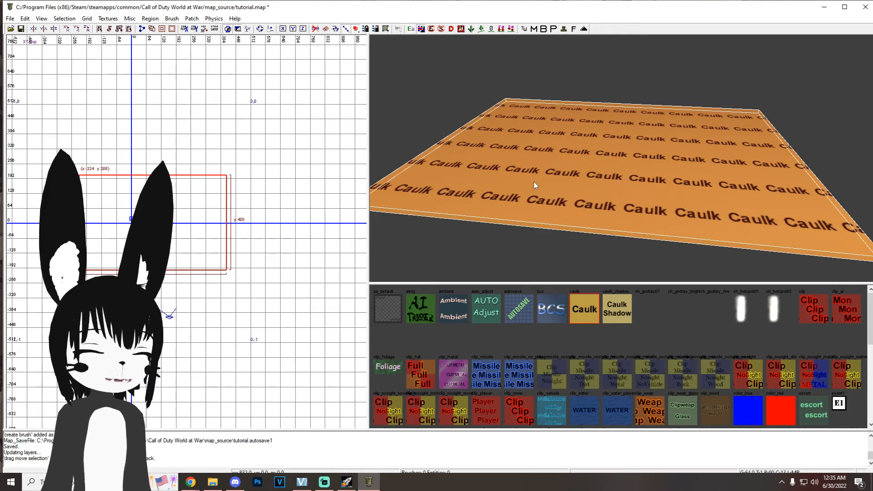
Step: Delete the caulk brush, and undo and redo the deletion
key("BackSpace")
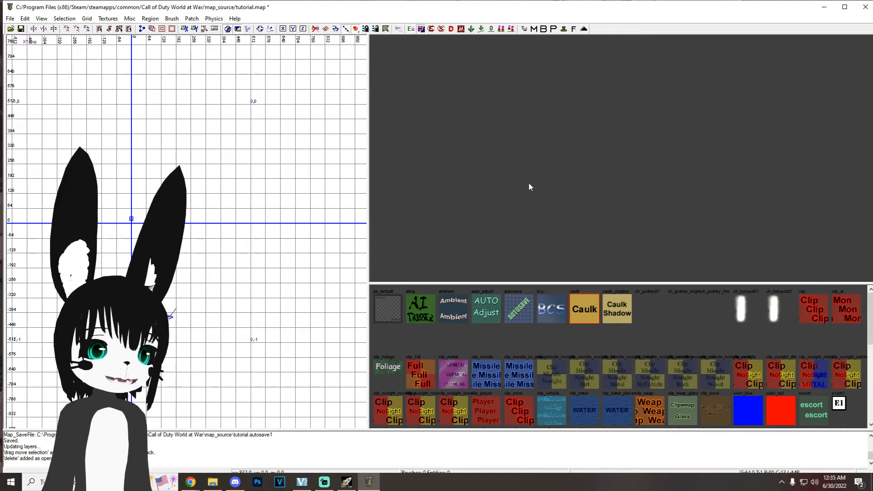
key("ctrl+z")
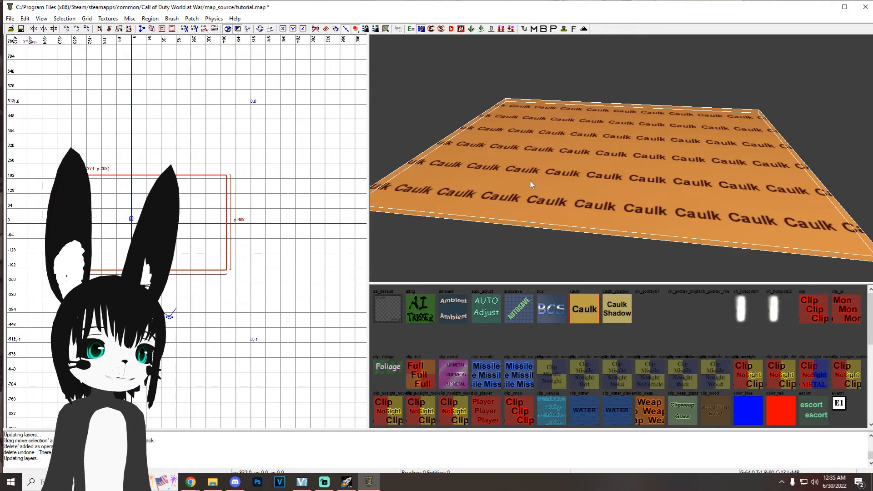
key("ctrl+y")
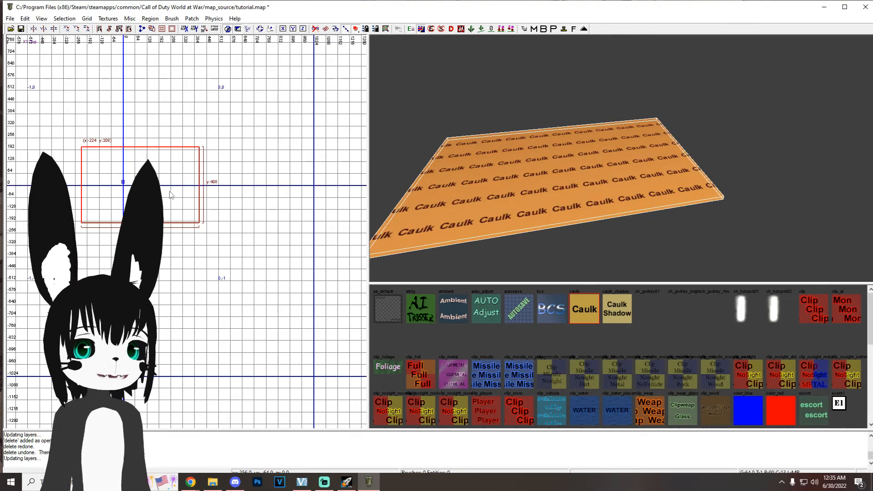
Step: Paste a copy of the caulk brush and place it beside the original at x 480, y 208
key("ctrl+v")
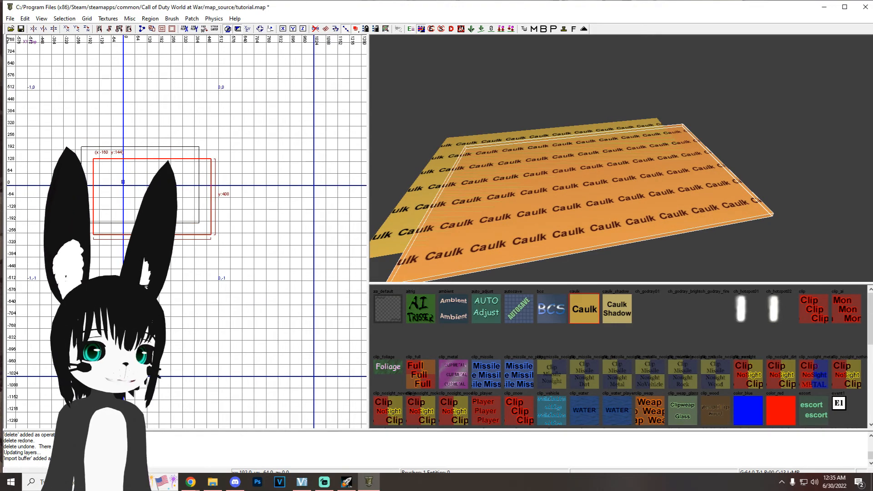
left_click_drag(161, 190, 281, 179)
mouse_move(536, 186)
right_mouse_down()
mouse_move(587, 182)
mouse_move(609, 159)
mouse_move(601, 174)
right_mouse_up()
right_click_drag(296, 234, 281, 233)
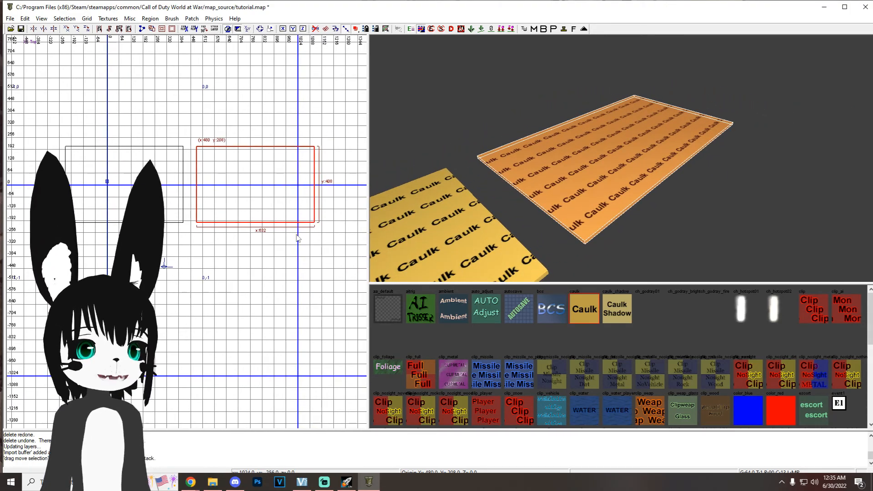
Step: Freely rotate the copied caulk brush by about 30 degrees in the top view, using a 1-unit grid
key("r")
mouse_move(332, 228)
left_mouse_down()
mouse_move(311, 247)
mouse_move(331, 224)
mouse_move(316, 256)
mouse_move(338, 224)
left_mouse_up()
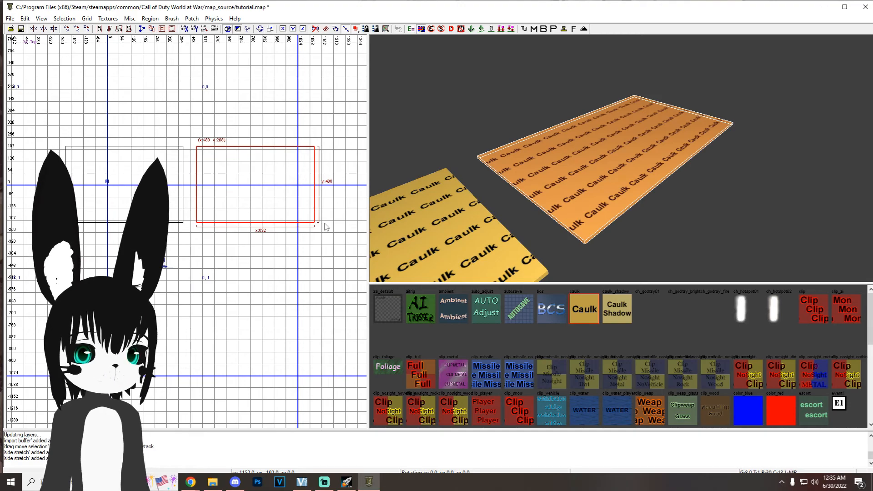
key("r")
mouse_move(335, 238)
left_mouse_down()
mouse_move(311, 259)
mouse_move(338, 232)
mouse_move(315, 249)
mouse_move(189, 267)
mouse_move(335, 149)
mouse_move(335, 140)
left_mouse_up()
key("r")
key("1")
key("r")
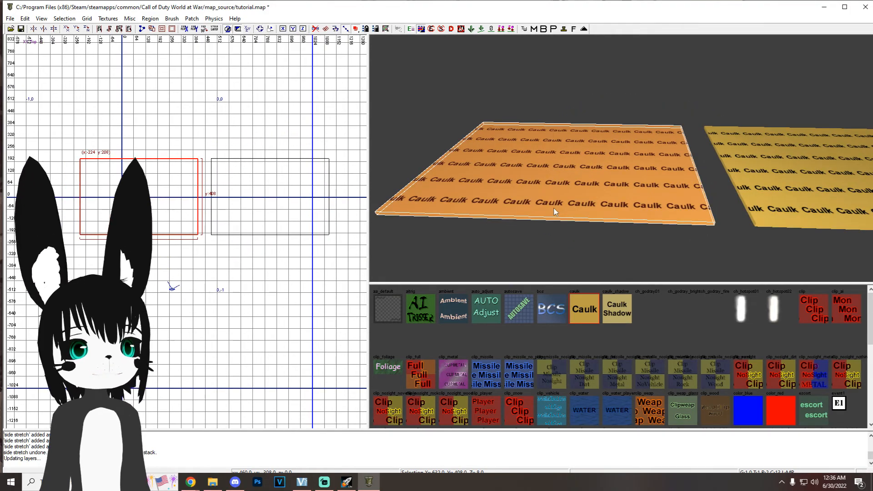
Step: Examine the original brush's entity properties and the filter list, switching the World geometry filter off and on
key("n")
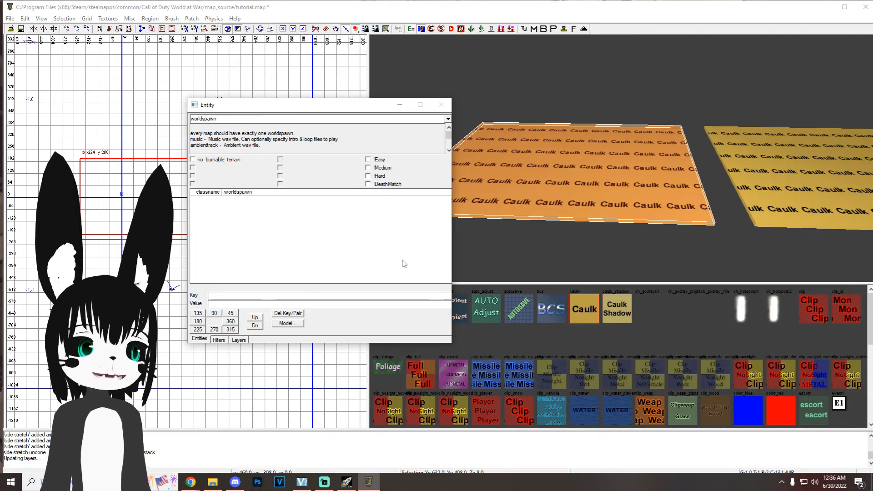
key("n")
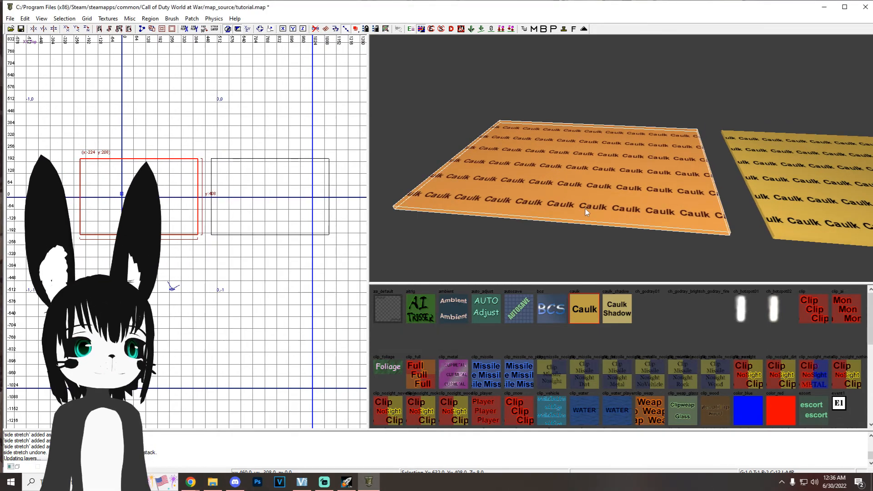
key("f")
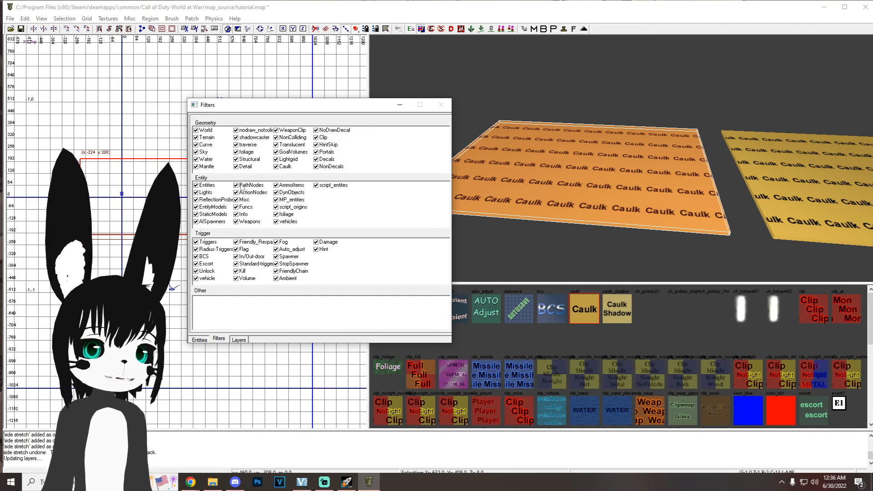
left_click(200, 132)
left_click(200, 132)
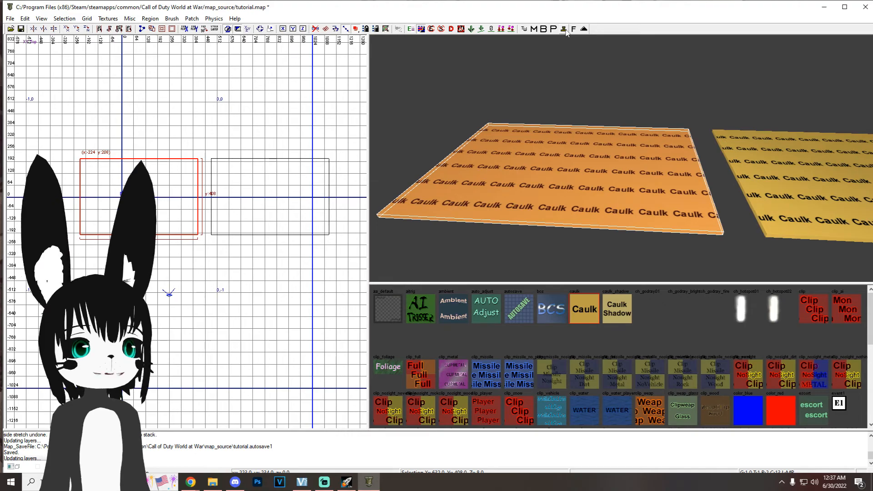
Step: Delete the copied caulk brush beside the original floor
key("Delete")
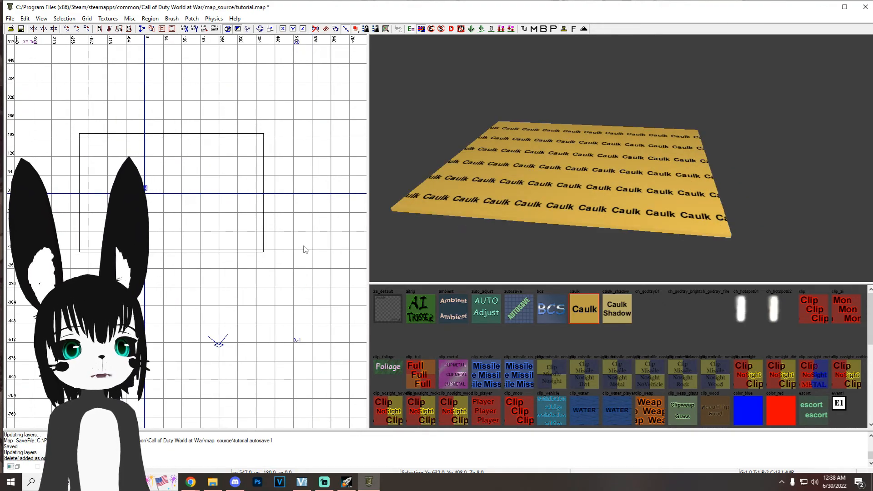
Step: Insert the PlayerSpawns.map prefab above the caulk floor
right_click(120, 164)
mouse_move(187, 347)
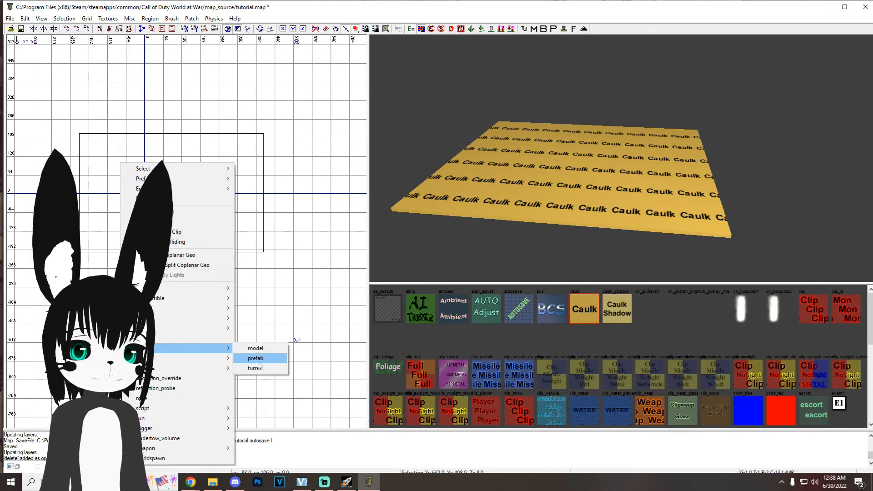
left_click(261, 357)
double_click(272, 193)
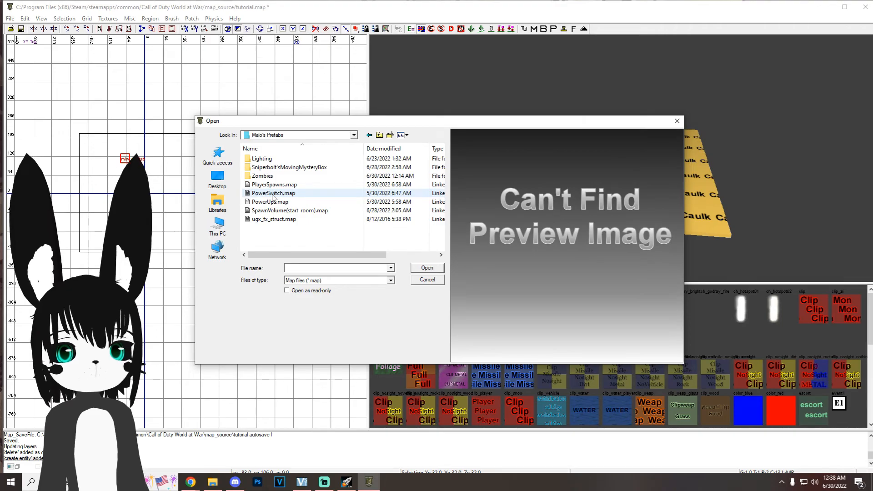
left_click(279, 186)
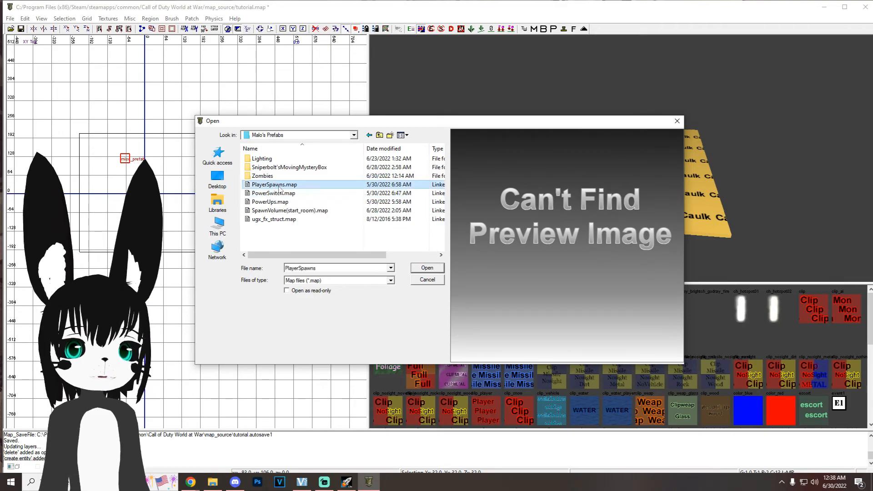
left_click(426, 268)
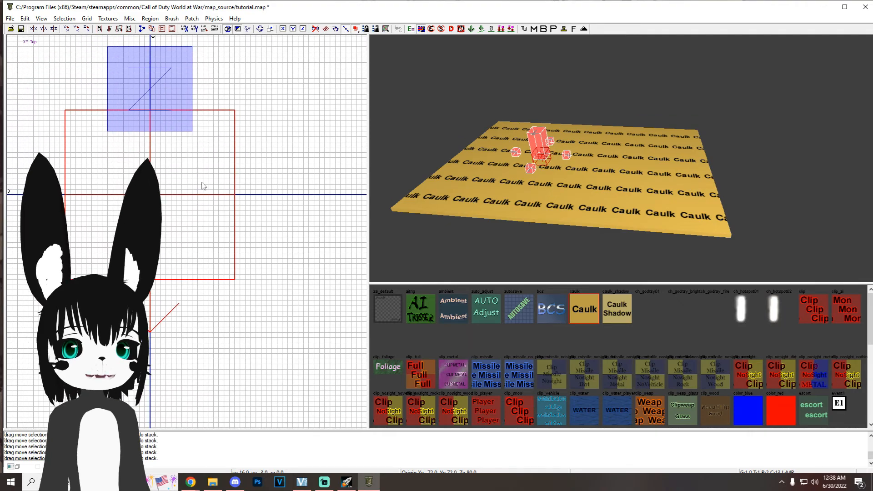
Step: Centre the player spawns prefab on the map origin and set it on the floor, using an 8-unit grid
scroll(203, 187, "down", 5)
key("4")
scroll(220, 202, "down", 3)
key("ctrl+Tab")
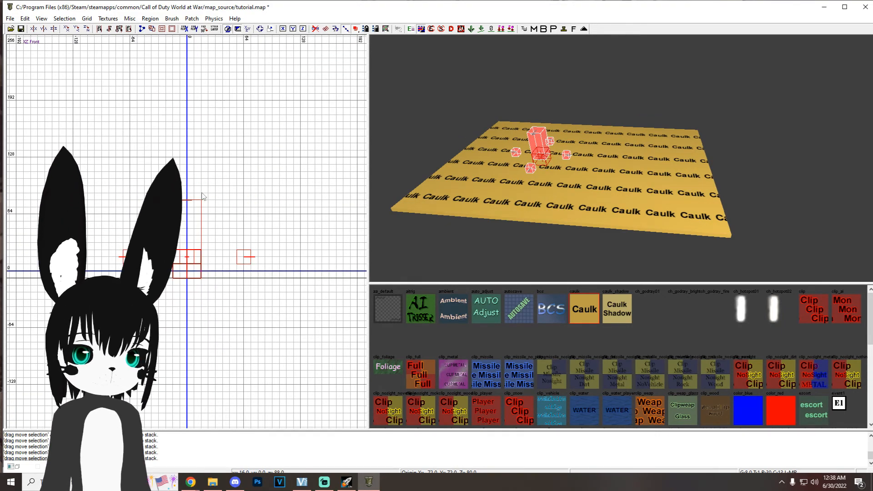
scroll(184, 247, "up", 3)
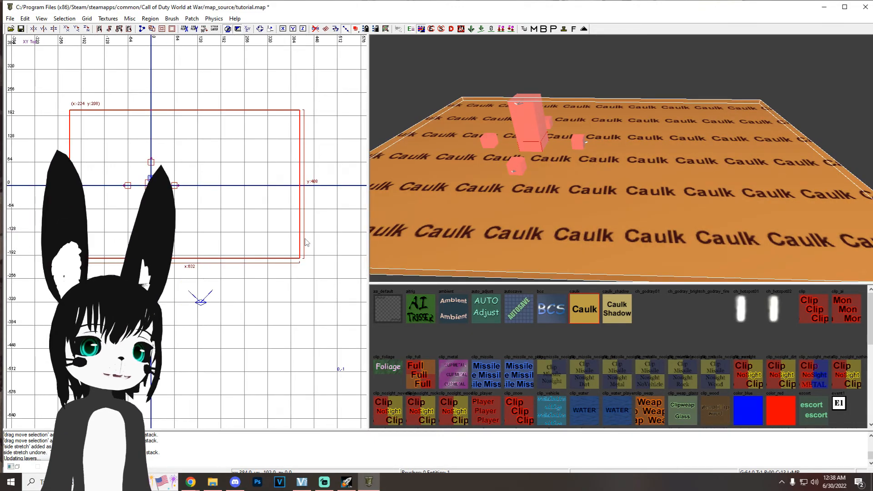
Step: Enlarge the caulk floor brush outward on all four sides around the player spawns
scroll(285, 226, "down", 1)
scroll(284, 225, "down", 1)
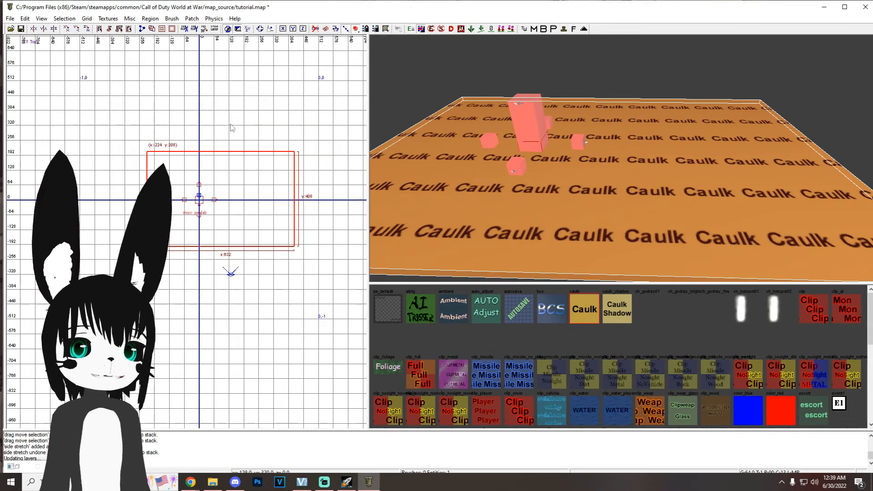
left_click_drag(230, 128, 230, 70)
left_click_drag(138, 133, 64, 134)
scroll(207, 223, "down", 5)
left_click_drag(206, 238, 222, 262)
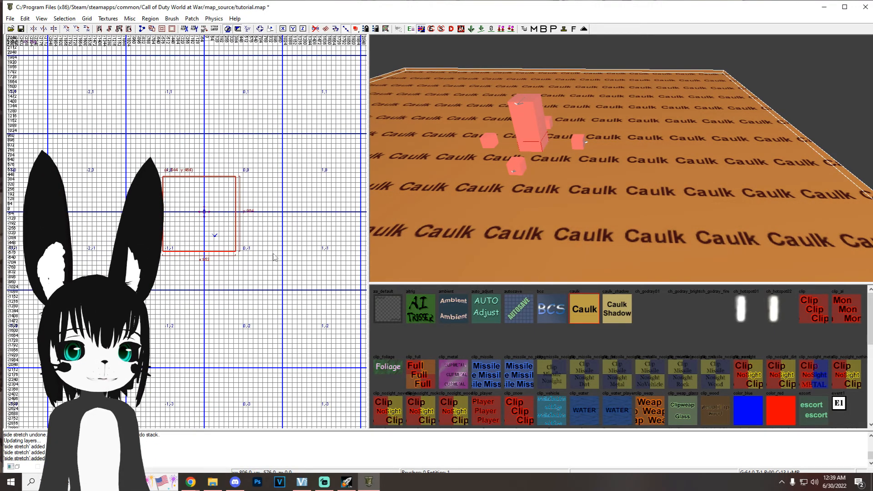
left_click_drag(253, 225, 304, 231)
left_click_drag(143, 202, 113, 202)
left_click_drag(253, 156, 253, 126)
left_click_drag(261, 263, 263, 289)
right_click_drag(625, 169, 599, 172)
key("Escape")
Step: Draw an upright caulk wall brush at x -256, 8 units thick and 128 units high, standing on the floor
scroll(205, 213, "up", 8)
right_click_drag(218, 193, 215, 203)
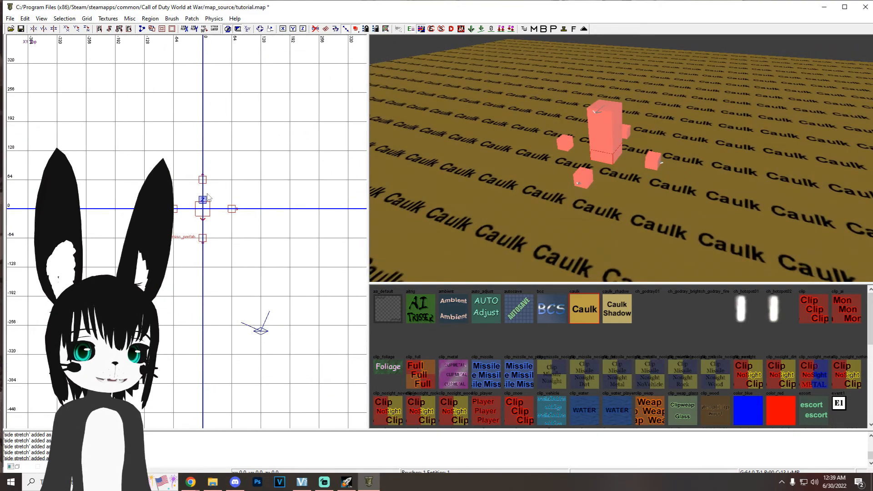
key("4")
right_click_drag(159, 216, 203, 227)
scroll(143, 172, "up", 2)
left_click_drag(100, 174, 104, 263)
key("ctrl+Tab")
right_click_drag(188, 228, 115, 261)
left_click_drag(114, 253, 115, 216)
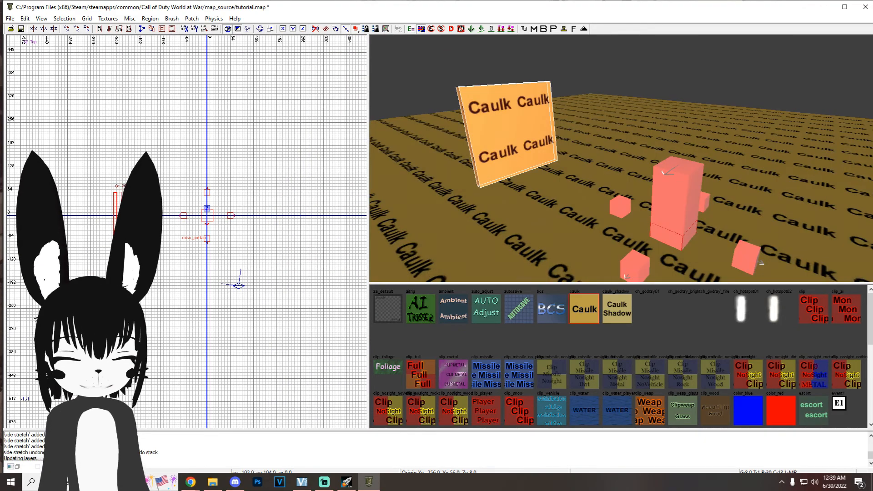
Step: Lengthen the caulk wall to 512 units along y, using a 64-unit grid
key("7")
left_click_drag(112, 184, 111, 139)
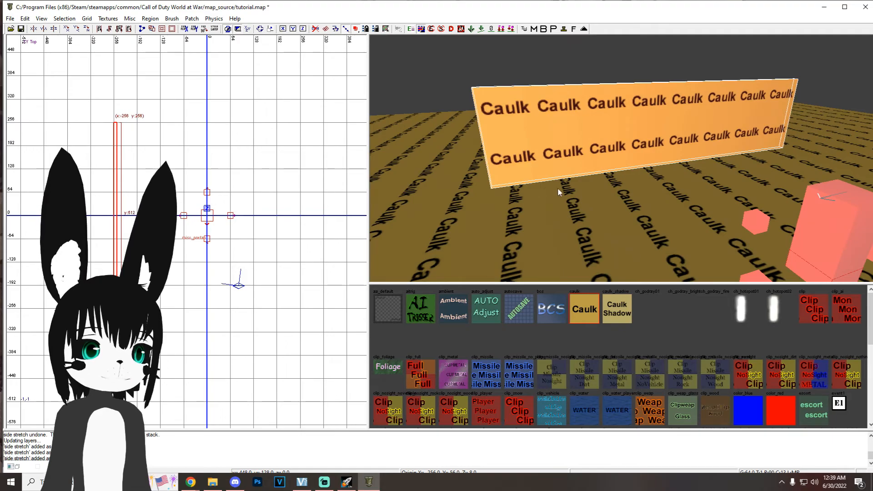
key("Escape")
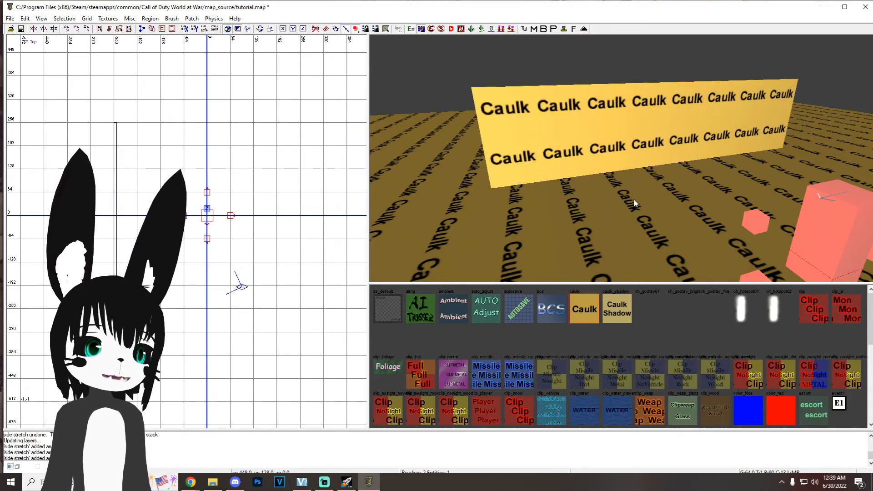
Step: Try clipping the caulk wall at y -64 with the clipper on an 8-unit grid, and undo the clip
left_click(662, 126, "shift")
right_click_drag(118, 229, 221, 238)
scroll(192, 241, "up", 3)
key("4")
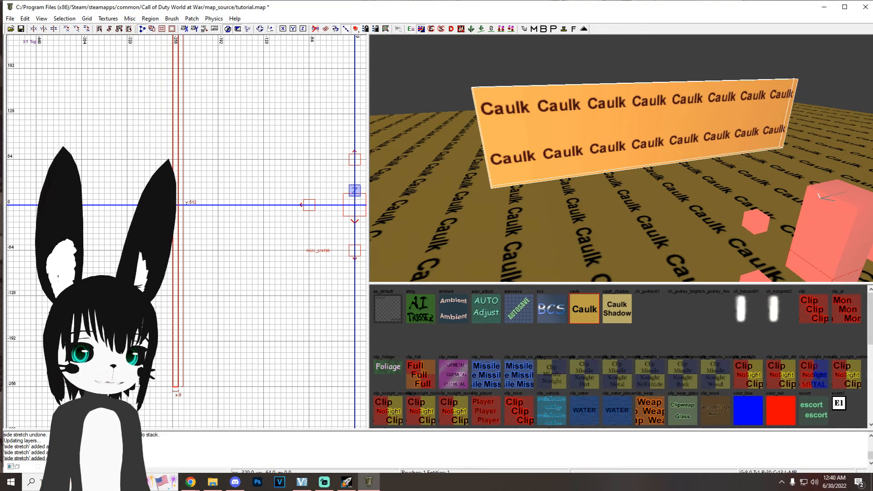
left_click(264, 256)
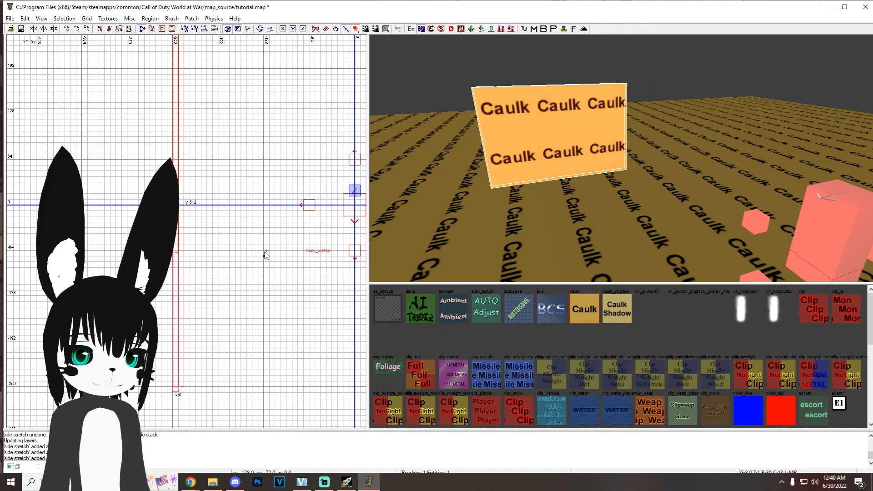
right_click_drag(708, 188, 707, 189)
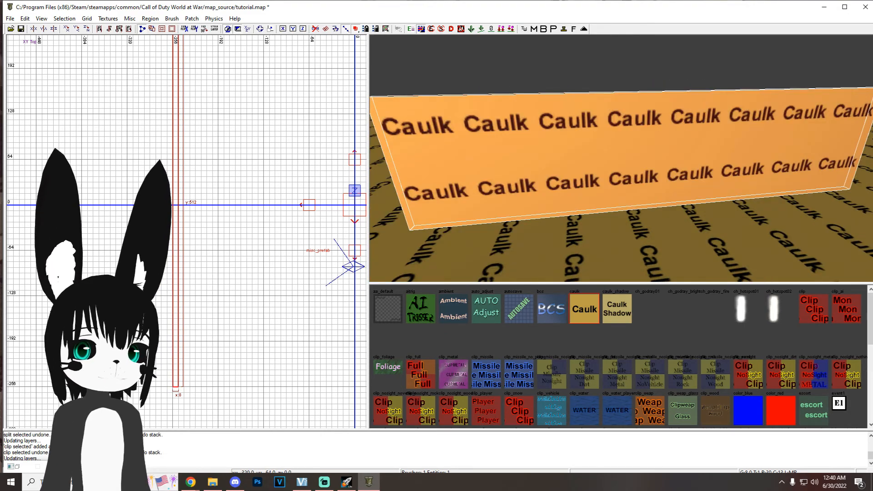
left_click(219, 252)
key("Return")
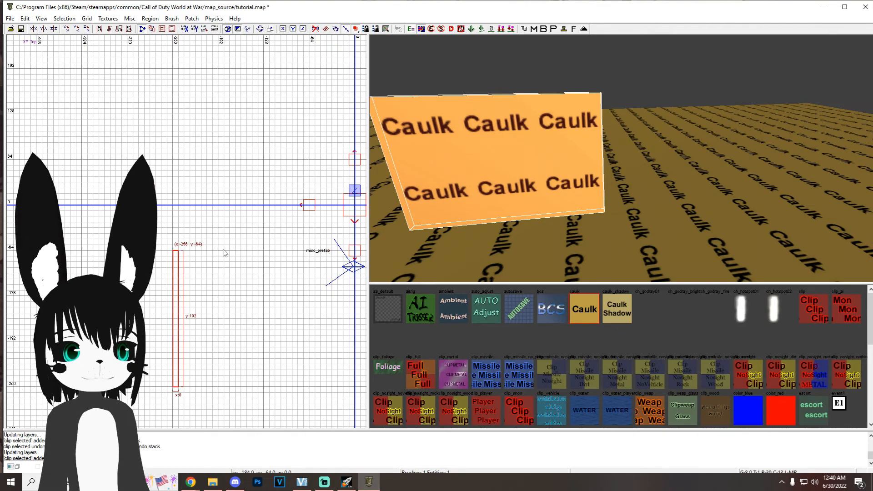
key("ctrl+z")
Step: Split the caulk wall into three sections with clip lines at y 64 and y 0, keeping every part
right_click_drag(224, 252, 194, 257)
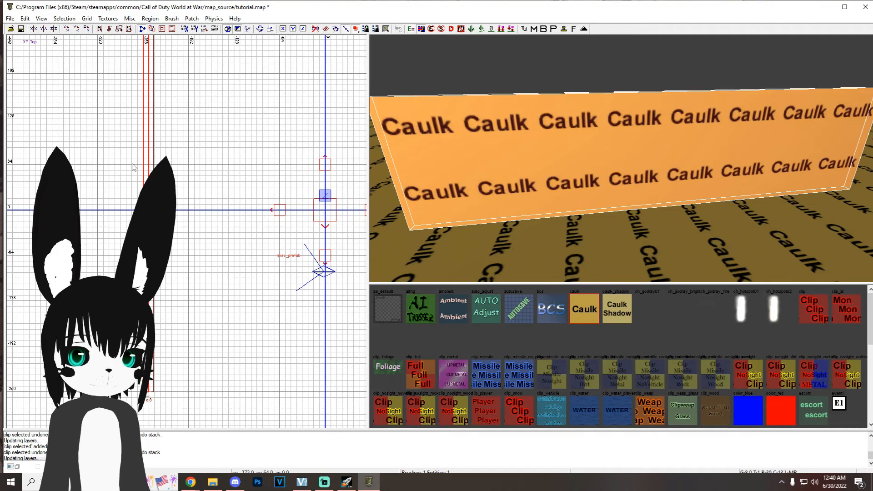
left_click(194, 164)
key("shift+Return")
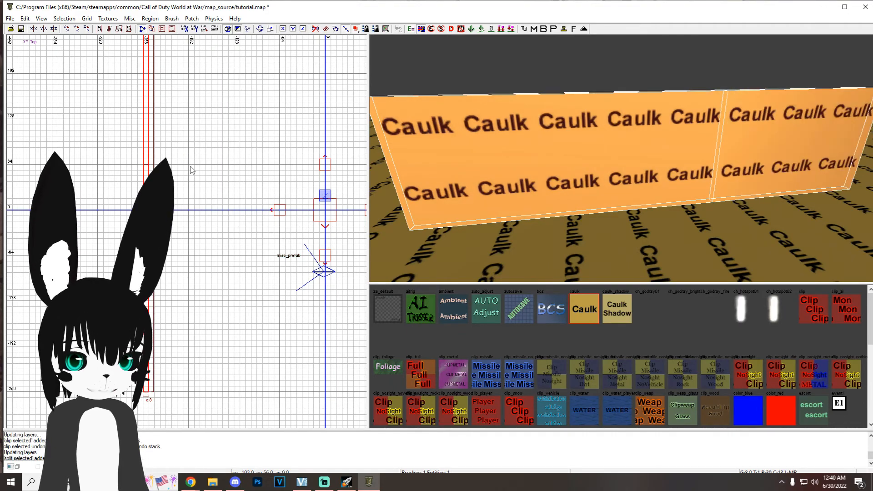
left_click(190, 211)
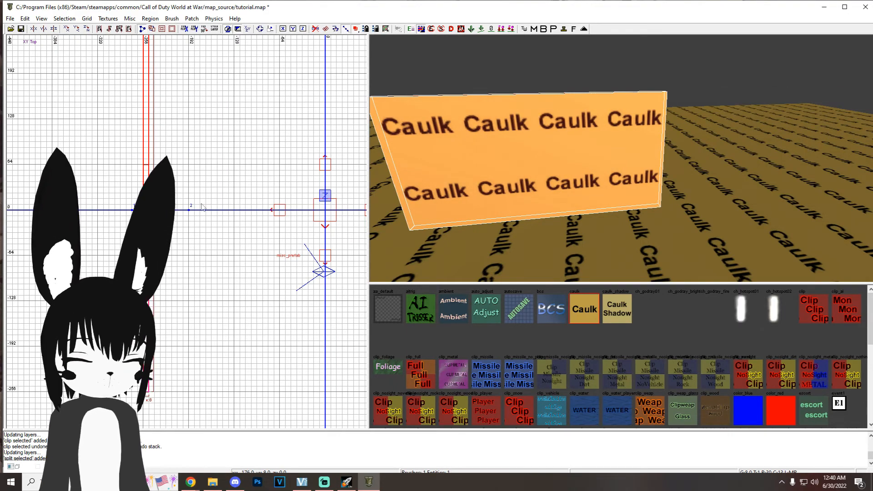
key("shift+Return")
right_click_drag(665, 176, 686, 173)
key("Escape")
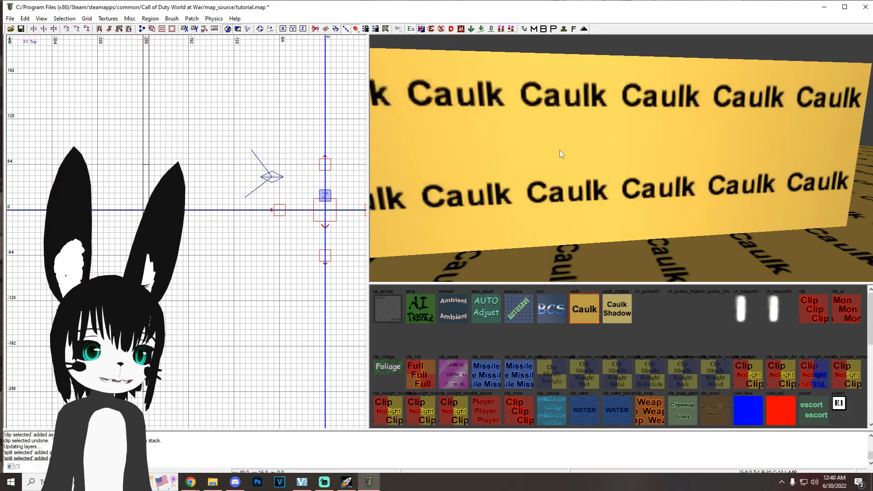
Step: Split the wall's 64-unit middle section horizontally at z 32 and z 96 in the side view
left_click(581, 159, "shift")
right_click_drag(581, 158, 623, 188)
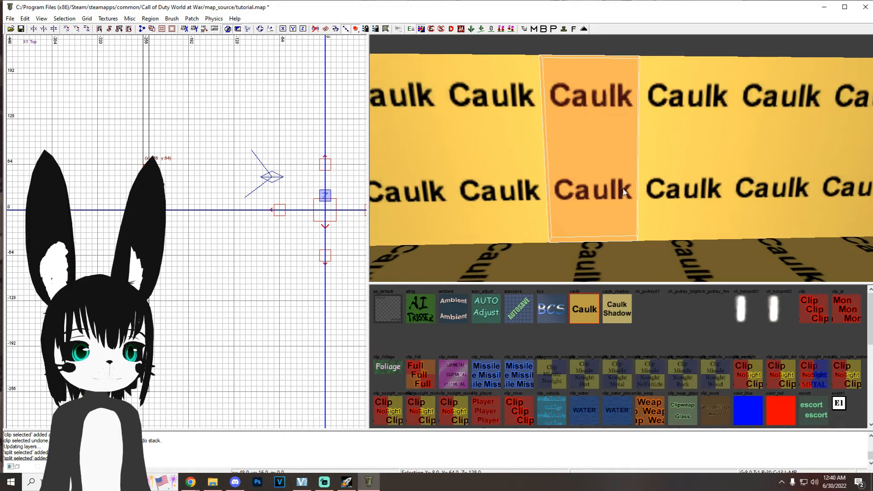
key("ctrl+Tab")
key("ctrl+Tab")
scroll(192, 250, "up", 3)
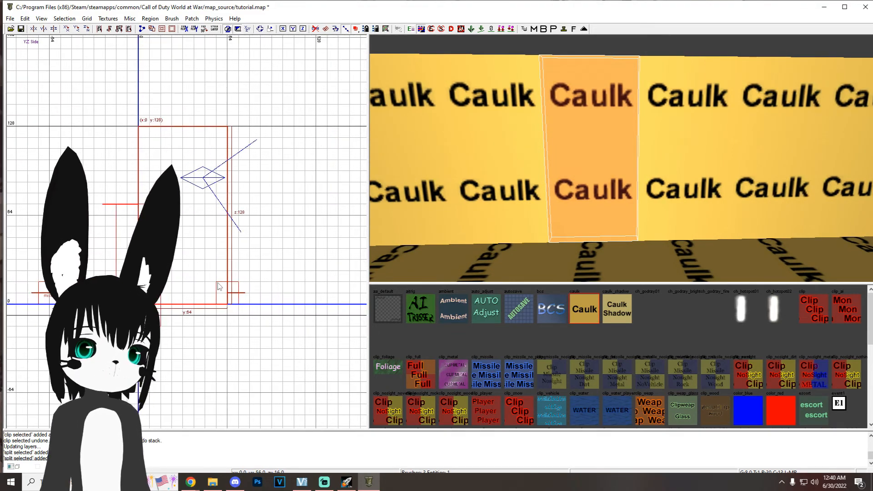
left_click(226, 261)
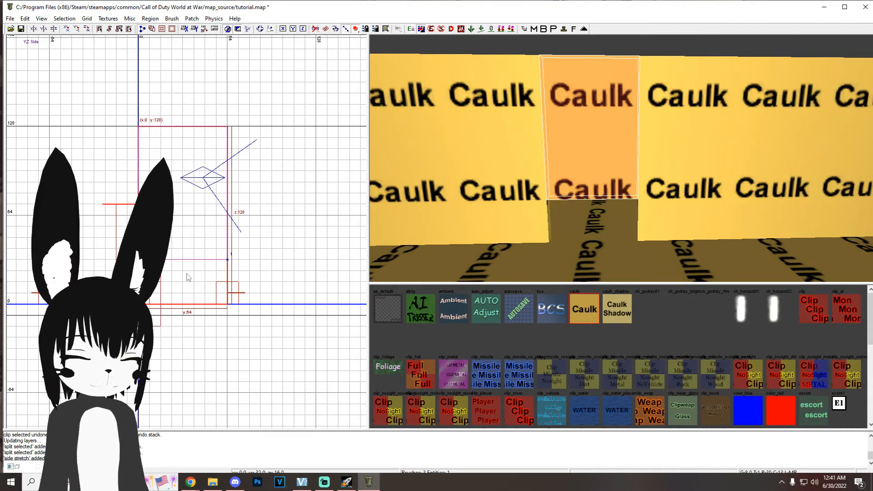
key("shift+Return")
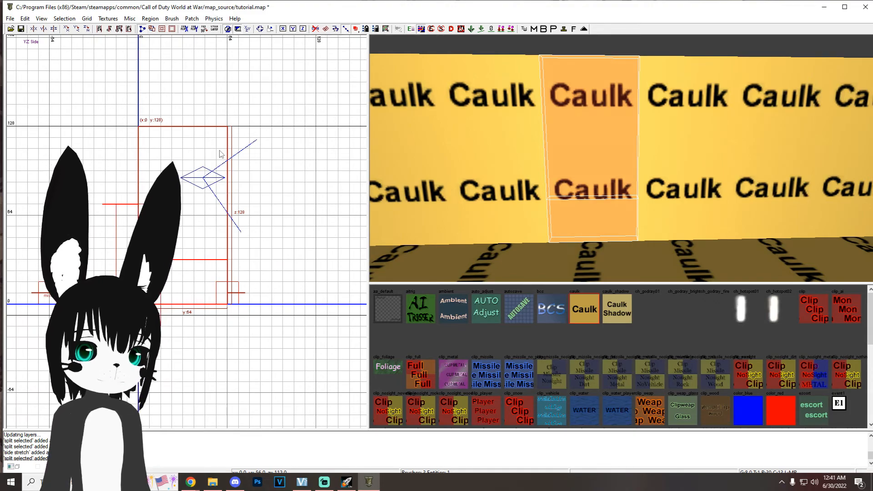
key("x")
left_click(227, 171)
left_click(138, 172)
key("shift+Return")
key("Escape")
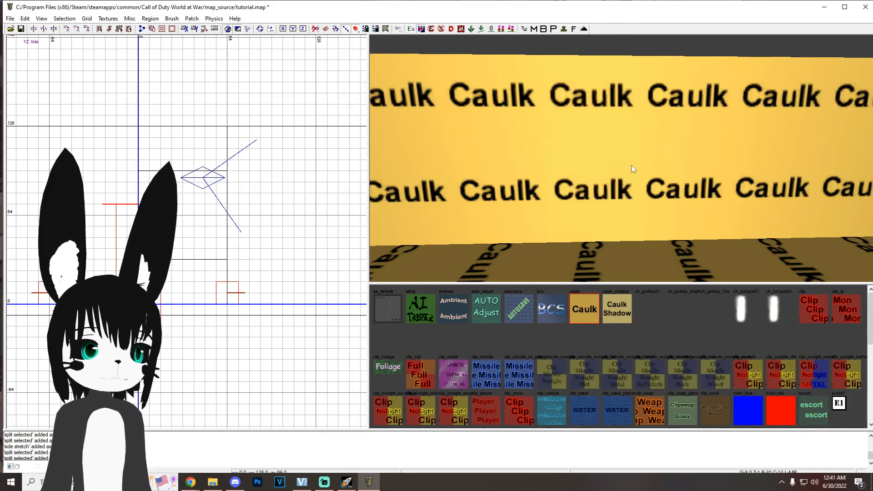
Step: Delete the 64 by 64 piece in the middle of the wall to open a window
left_click(610, 163, "shift")
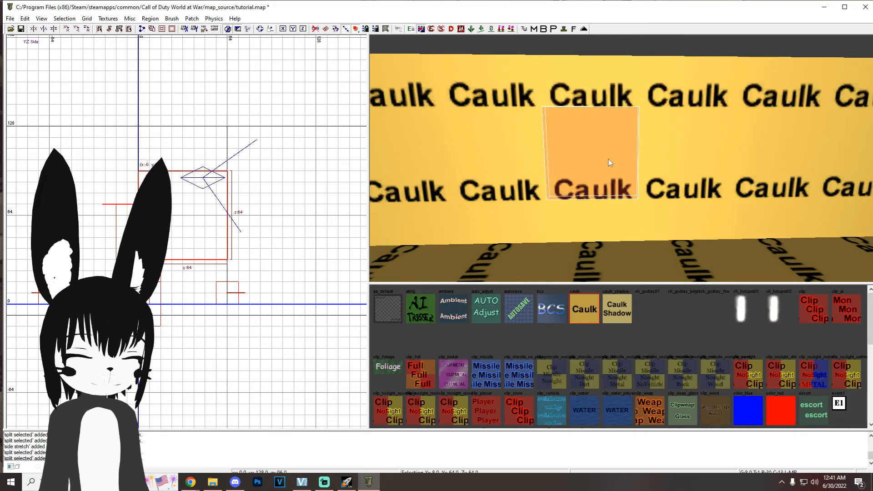
key("BackSpace")
right_click_drag(608, 158, 612, 159)
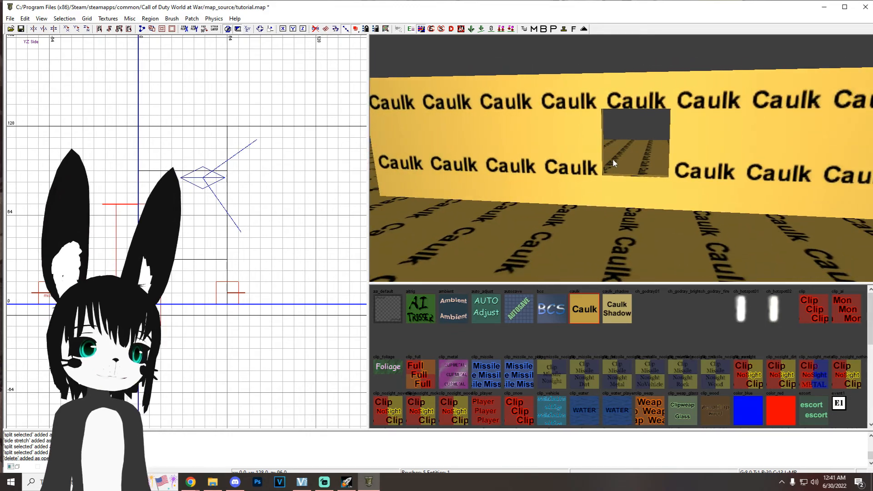
Step: Insert the Barricade.map prefab from the Zombies prefab folder near the wall
key("ctrl+Tab")
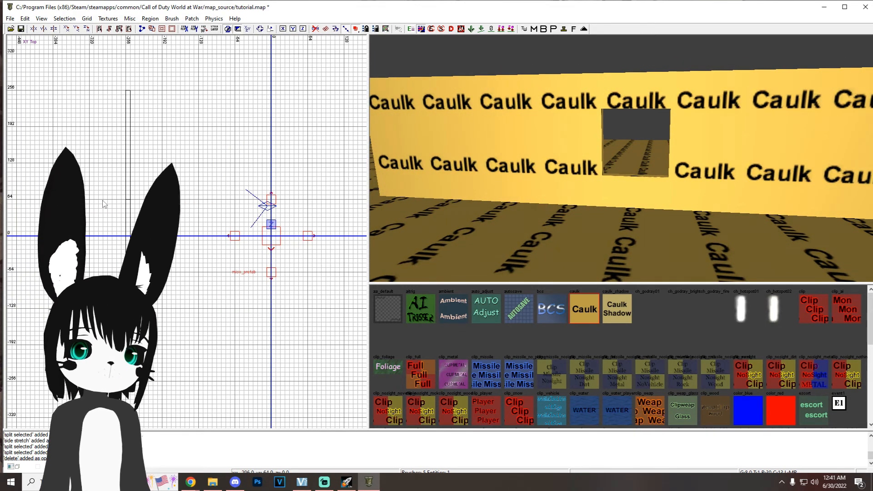
right_click(89, 162)
mouse_move(177, 345)
left_click(223, 355)
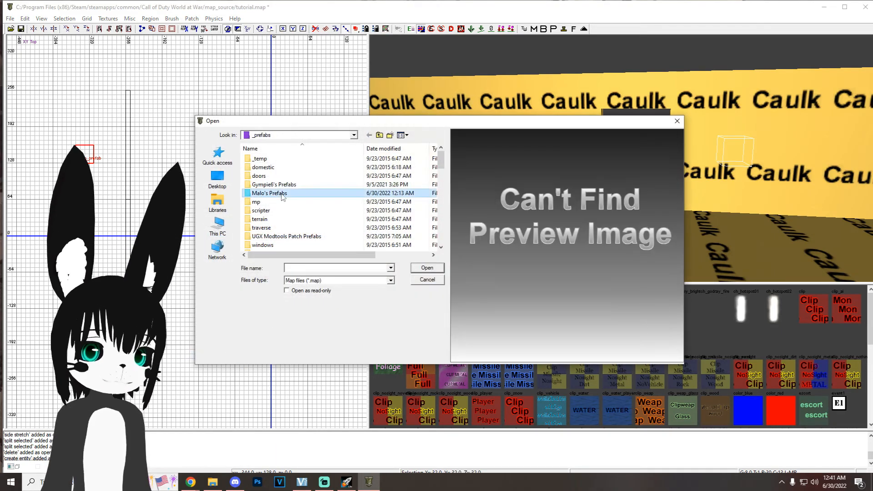
double_click(282, 194)
double_click(282, 193)
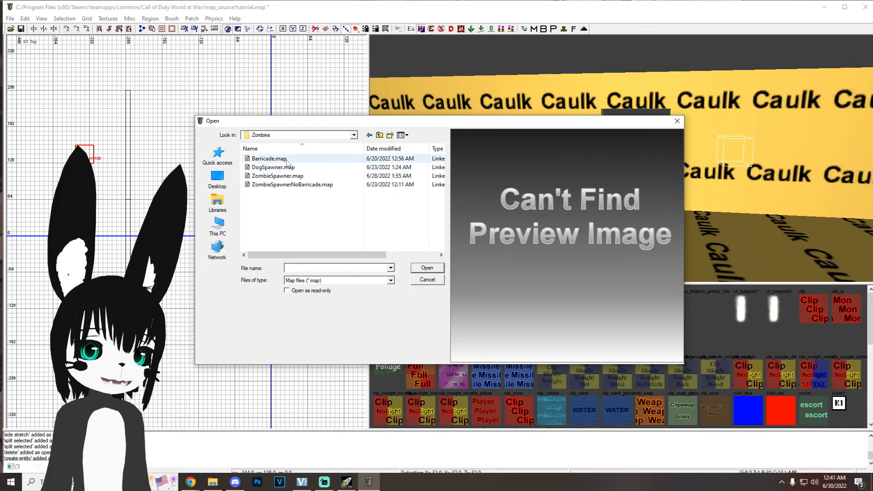
double_click(269, 158)
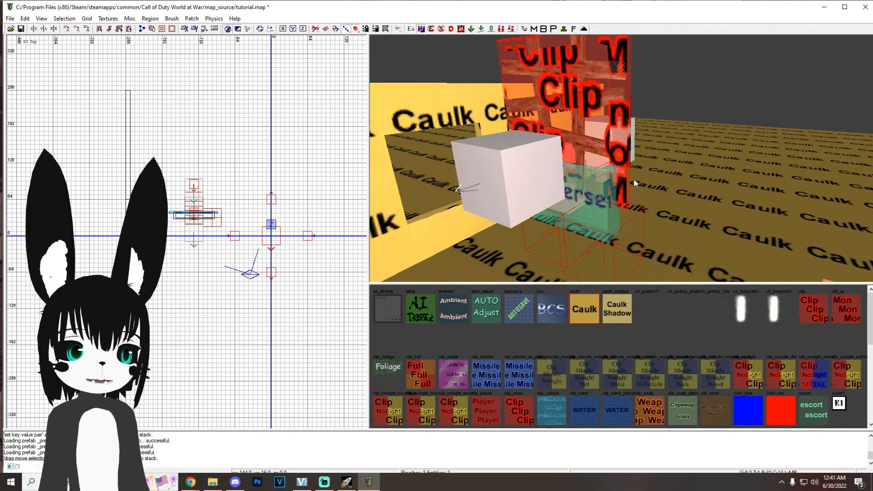
Step: Rotate the barricade prefab by 90 degrees to align with the wall and move it into the window opening
mouse_move(634, 178)
right_mouse_down()
mouse_move(648, 159)
mouse_move(632, 178)
right_mouse_up()
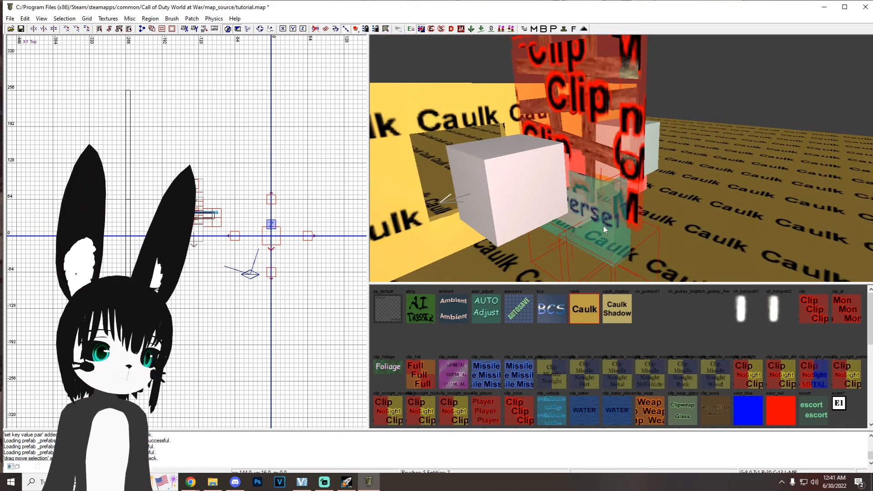
right_click_drag(628, 209, 628, 123)
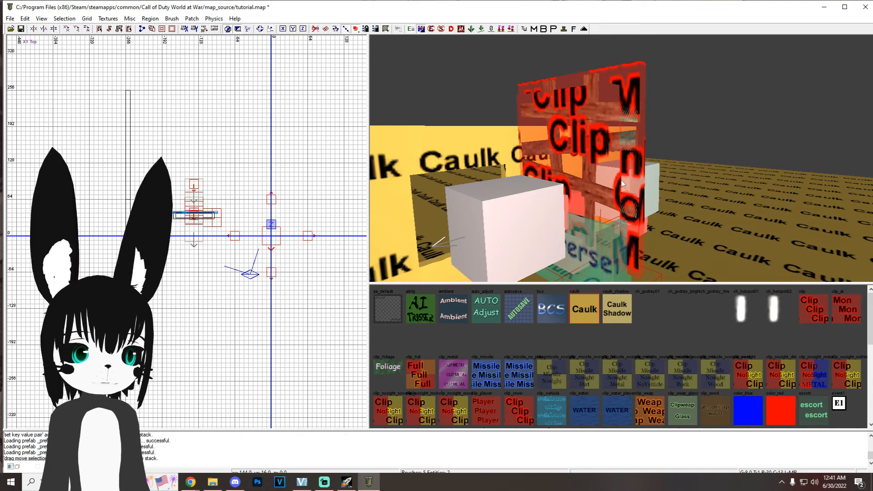
right_click_drag(623, 183, 625, 171)
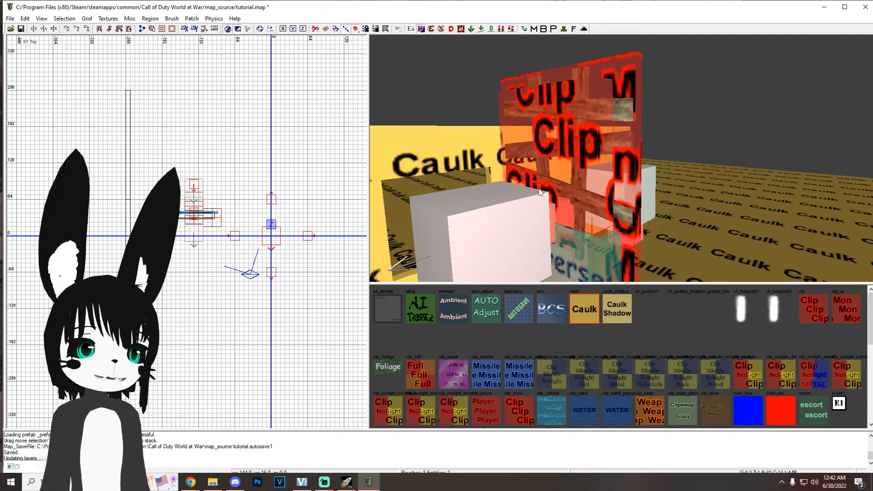
left_click(650, 186, "shift")
key("r")
left_click_drag(244, 261, 251, 251)
key("r")
left_click_drag(198, 209, 89, 220)
left_click_drag(192, 234, 192, 282)
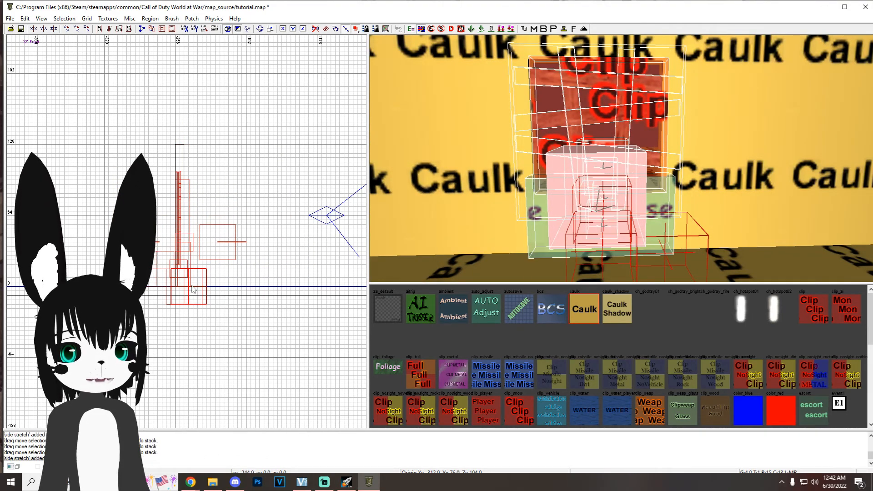
Step: Insert the ZombieSpawner.map prefab from the Zombies prefab folder on the outer side of the windowed wall
key("ctrl+Tab")
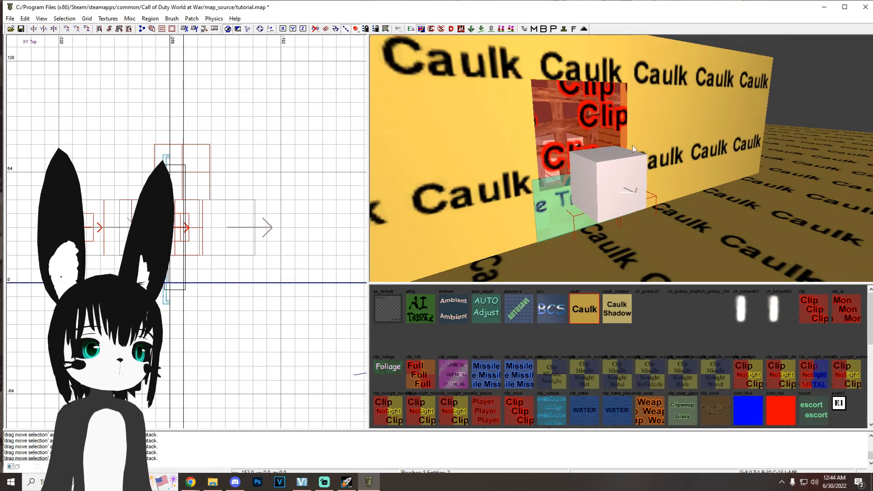
mouse_move(632, 145)
right_mouse_down()
mouse_move(631, 100)
mouse_move(619, 131)
mouse_move(623, 154)
mouse_move(613, 143)
right_mouse_up()
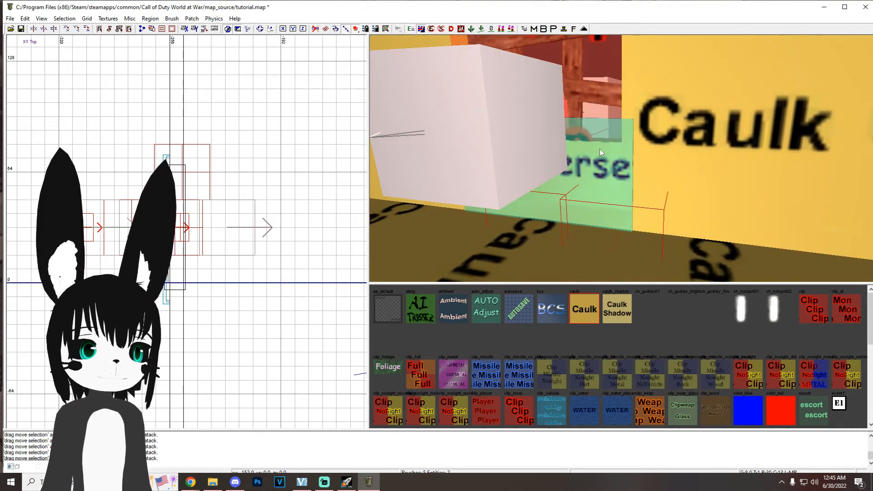
right_click_drag(626, 158, 659, 184)
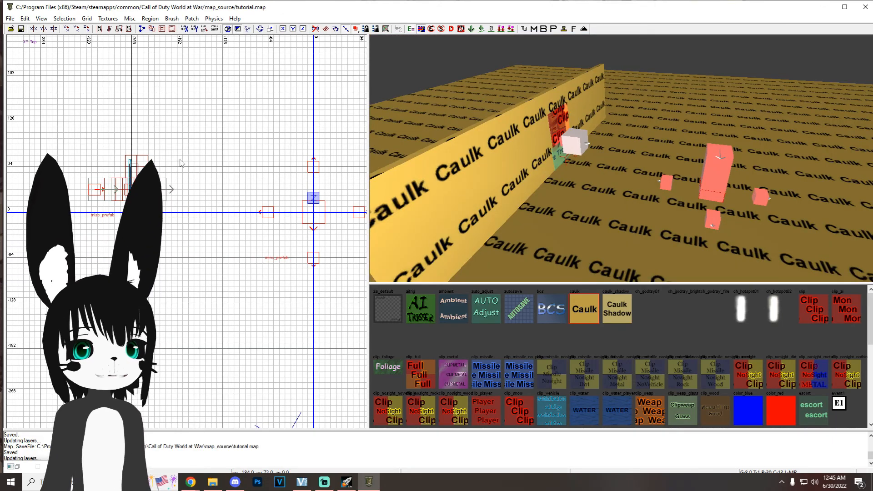
right_click(90, 125)
mouse_move(166, 314)
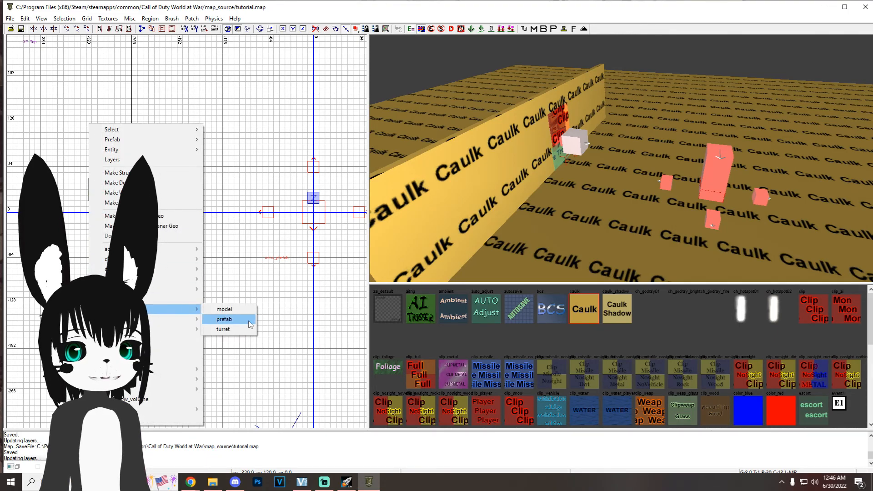
left_click(223, 319)
double_click(277, 195)
double_click(288, 176)
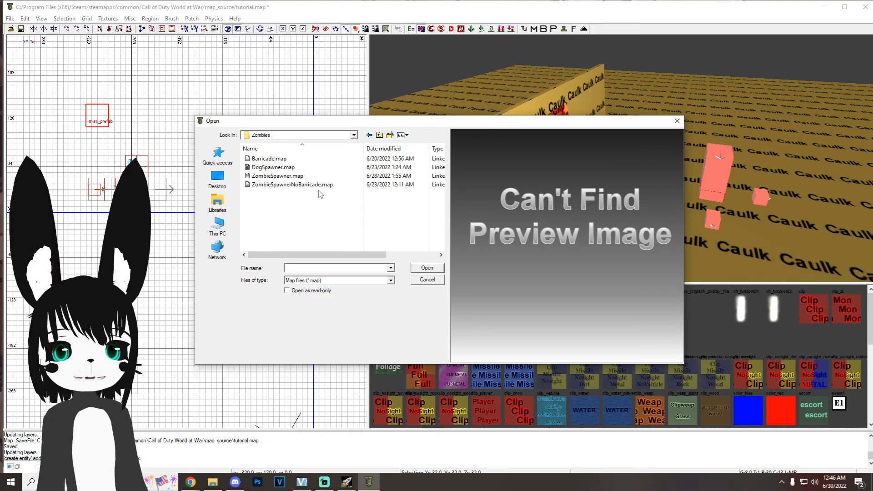
double_click(282, 176)
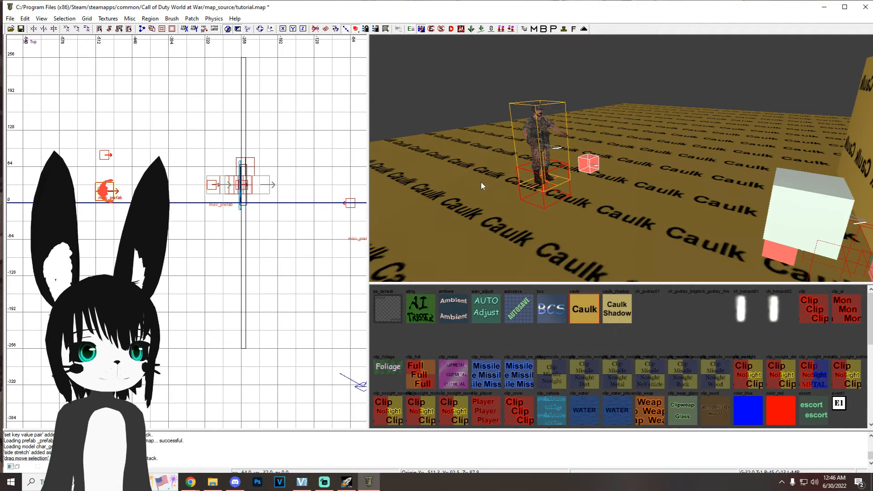
Step: Move the zombie spawner prefab farther behind the wall, set it at floor level, and save the map
key("ctrl+Tab")
scroll(194, 242, "up", 3)
mouse_move(194, 237)
left_mouse_down()
mouse_move(195, 269)
mouse_move(195, 252)
left_mouse_up()
key("4")
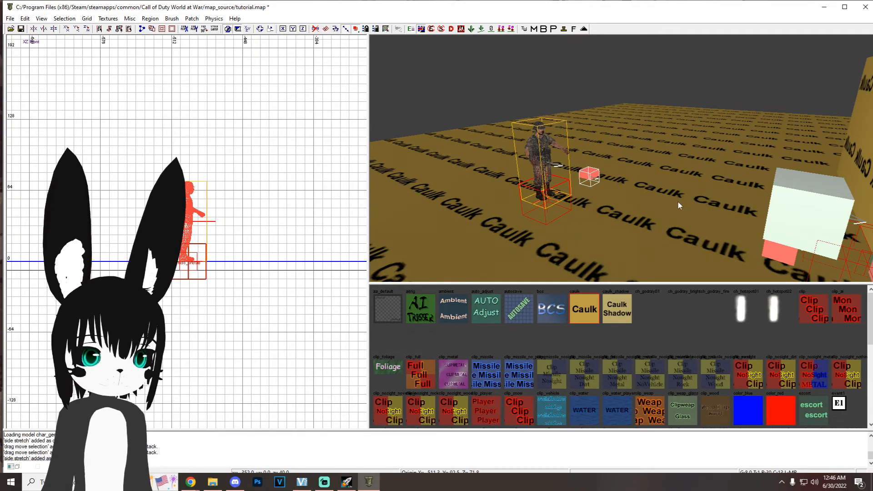
key("Escape")
right_click_drag(610, 192, 608, 183)
left_click(580, 182, "shift")
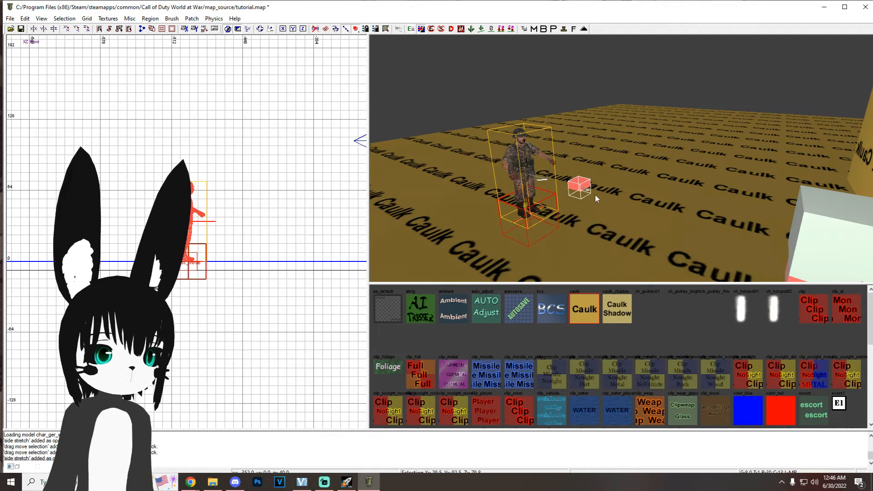
key("Escape")
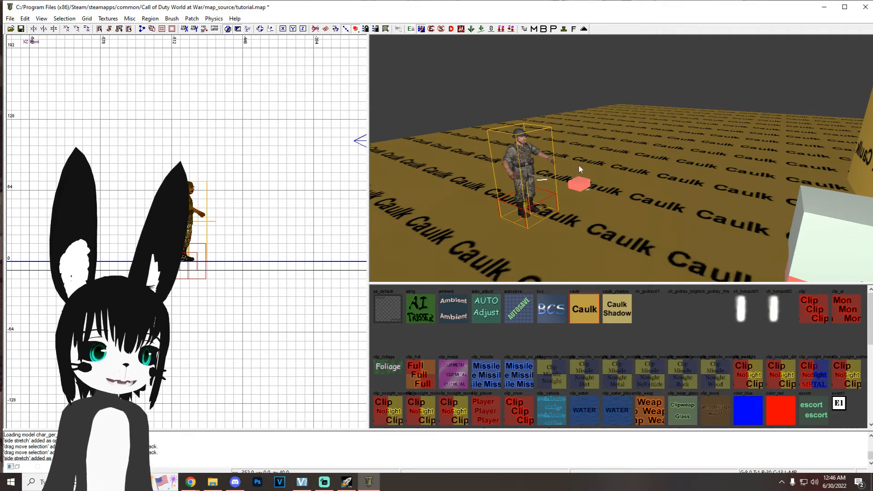
right_click_drag(600, 191, 601, 197)
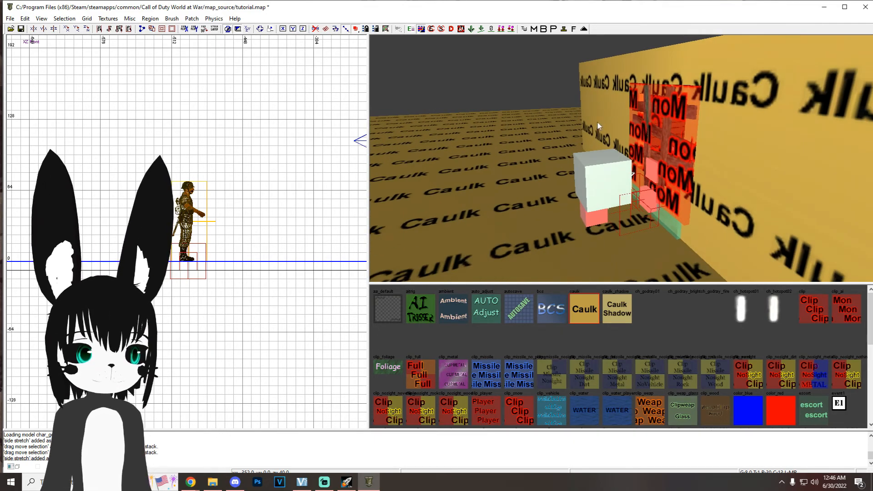
right_click_drag(665, 147, 659, 146)
right_click_drag(599, 189, 550, 181)
key("ctrl+s")
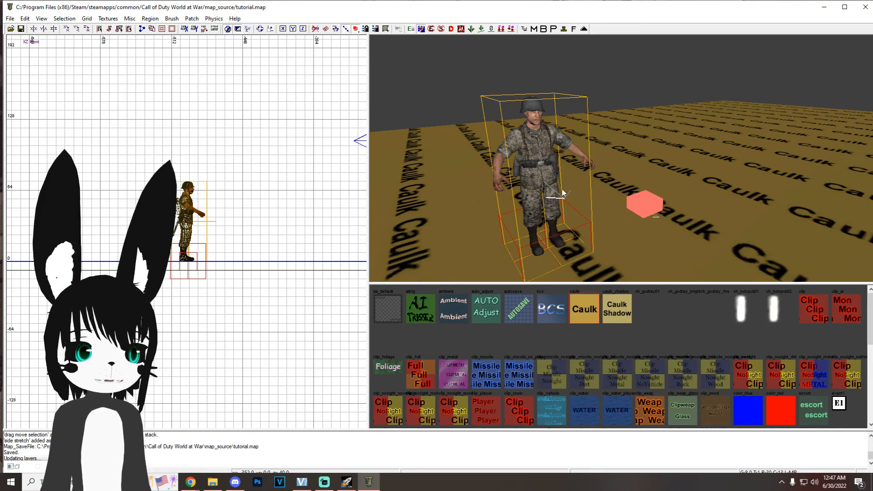
Step: Stamp the zombie spawner prefab to break it into its separate zombie actor and script_struct entities
left_click(539, 149, "shift")
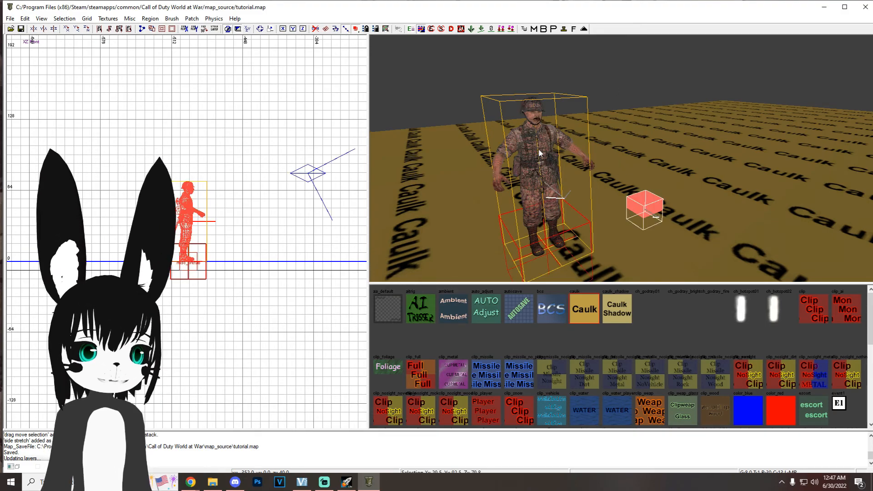
left_click(564, 29)
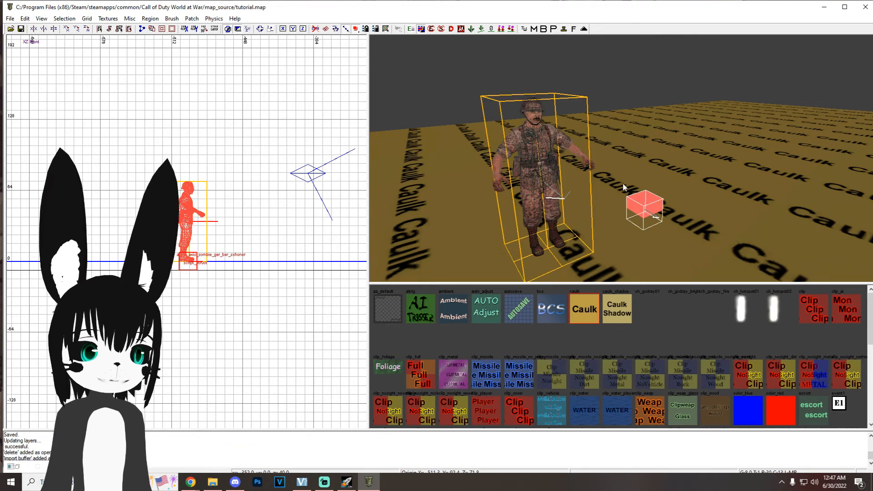
key("Escape")
Step: Examine the entity key values of the zombie actor and its riser script_struct
left_click(540, 164, "shift")
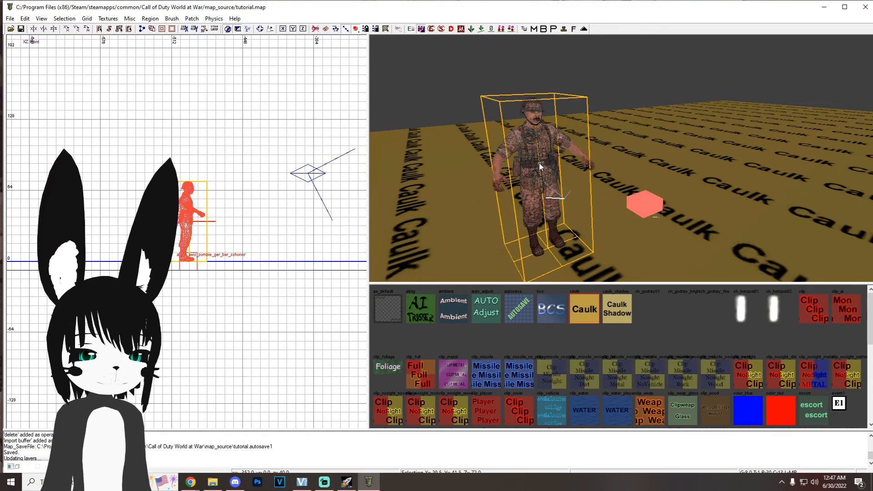
key("n")
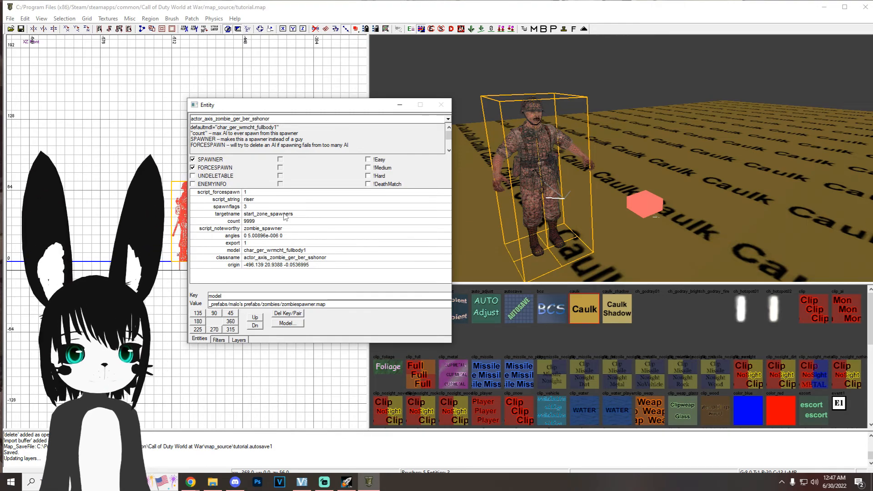
left_click(651, 206, "shift")
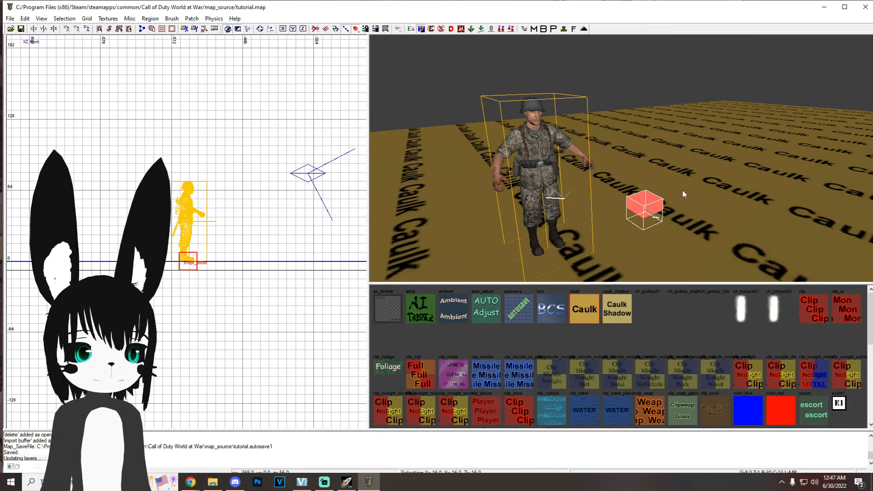
key("n")
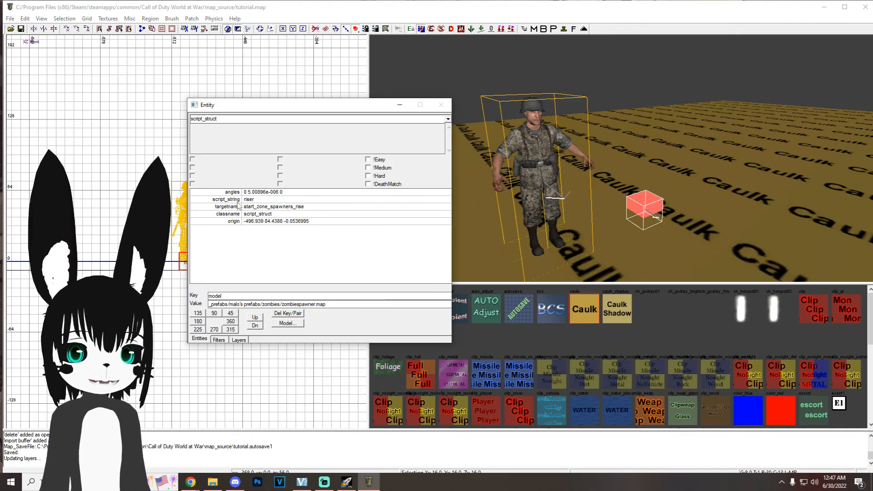
left_click(400, 105)
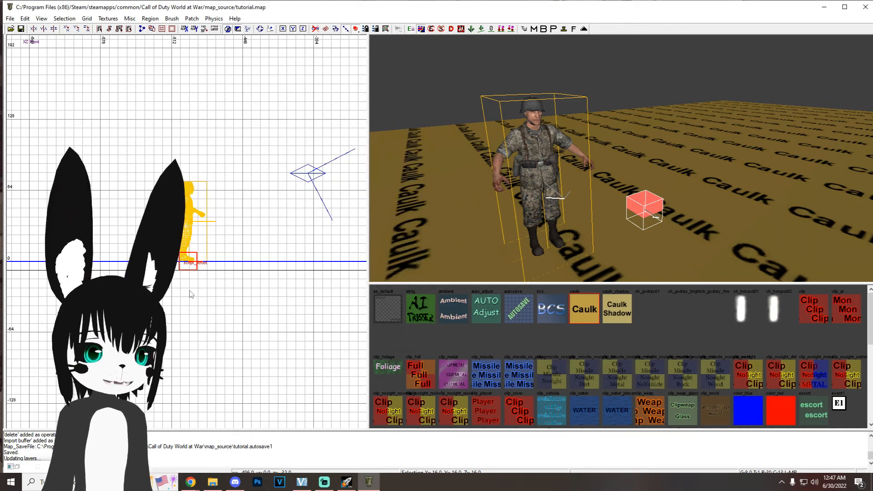
Step: Place three copies of the riser script_struct around the zombie actor so each side has one, and save the map
key("ctrl+Tab")
key("ctrl+Tab")
scroll(253, 302, "down", 2)
right_click_drag(253, 302, 195, 252)
key("space")
key("space")
left_click_drag(208, 271, 121, 273)
key("space")
left_click_drag(171, 305, 80, 215)
right_click_drag(568, 198, 569, 200)
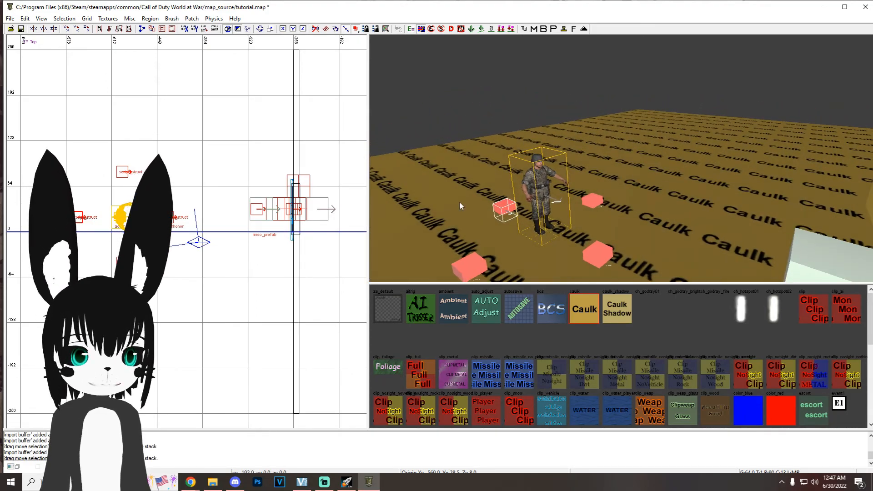
key("ctrl+s")
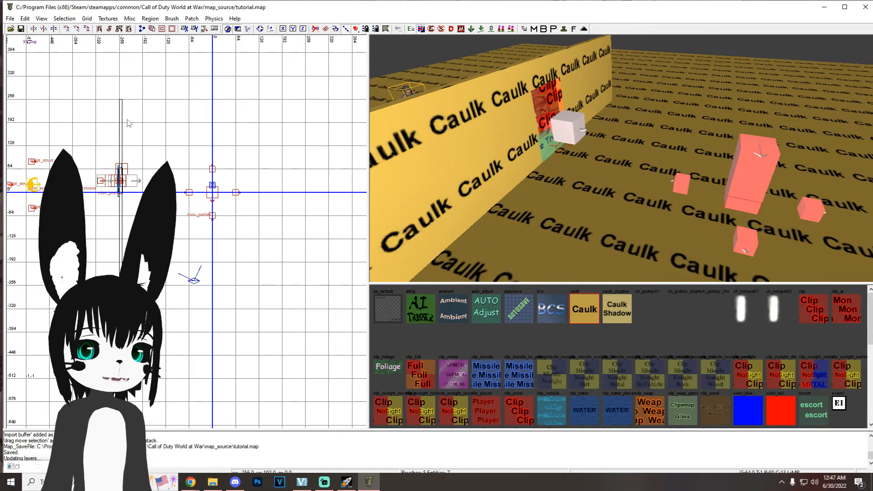
Step: Insert the ZombieSpawnerNoBarricade.map prefab from the Zombies prefab folder near the far end of the wall
right_click(128, 123)
mouse_move(230, 304)
left_click(271, 317)
double_click(289, 195)
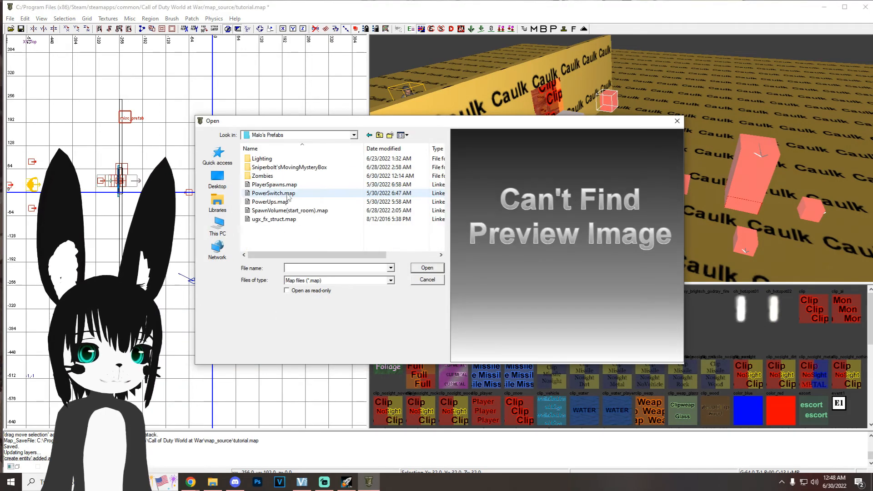
double_click(268, 176)
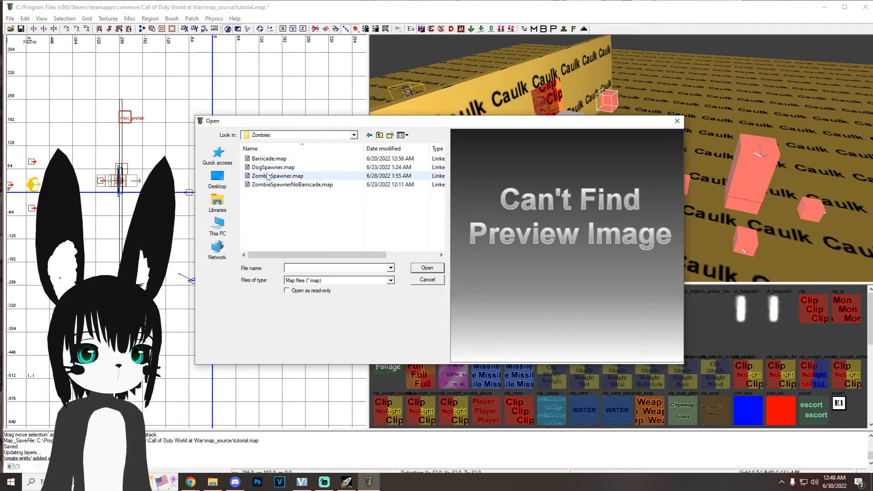
double_click(295, 188)
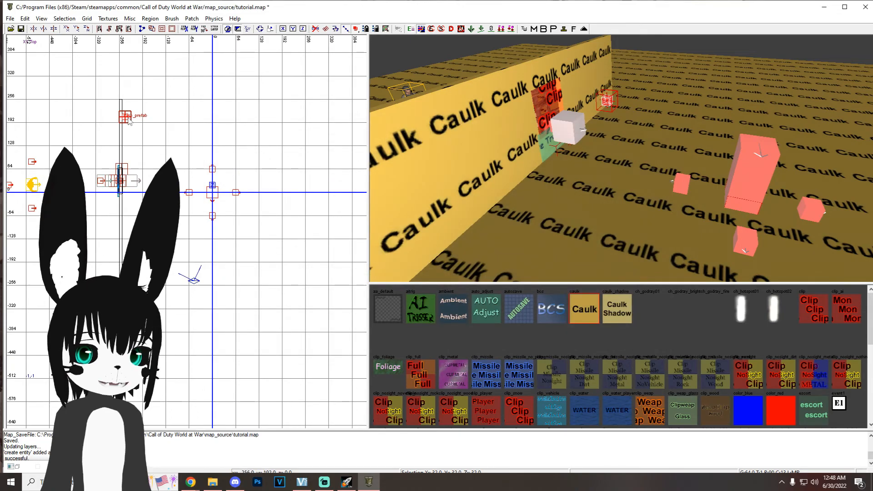
Step: Move the no-barricade spawner prefab to the inner side of the wall and lower it into the floor
left_click_drag(130, 119, 177, 120)
key("ctrl+Tab")
scroll(197, 226, "up", 7)
left_click_drag(197, 226, 196, 253)
right_click(678, 144)
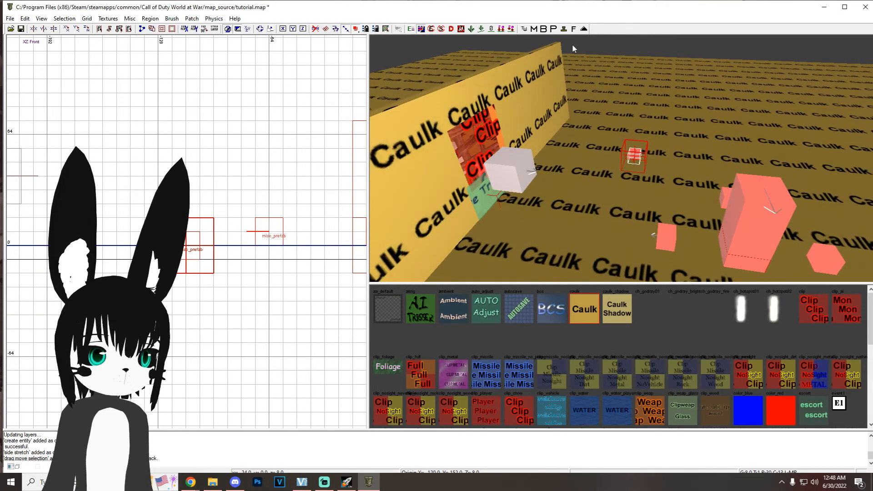
Step: Stamp the no-barricade spawner prefab into its script_struct and place two copies of it around the player spawns
left_click(564, 29)
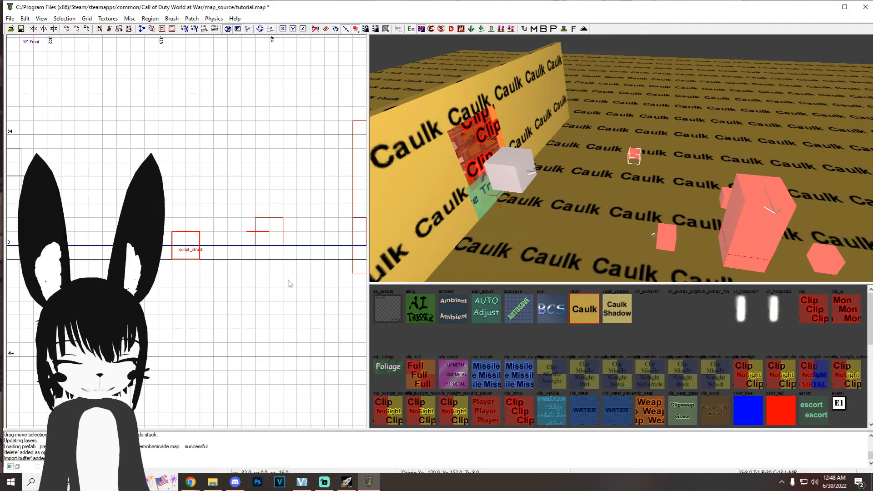
key("n")
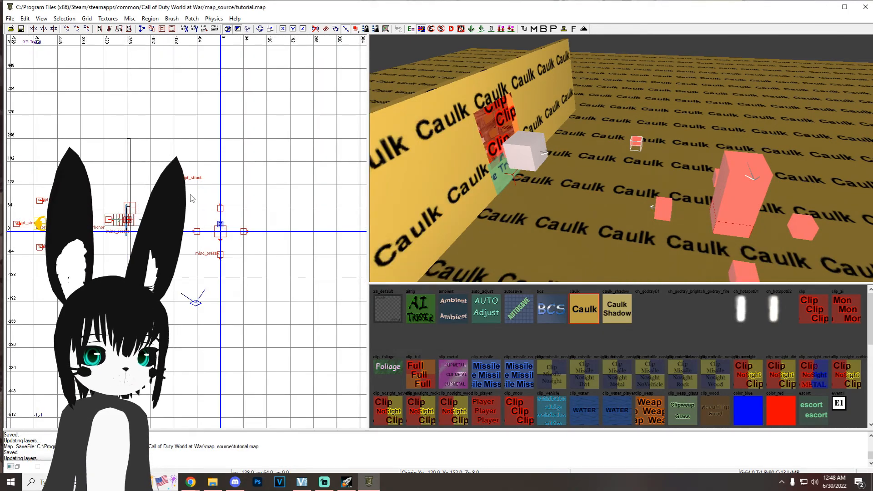
key("ctrl+v")
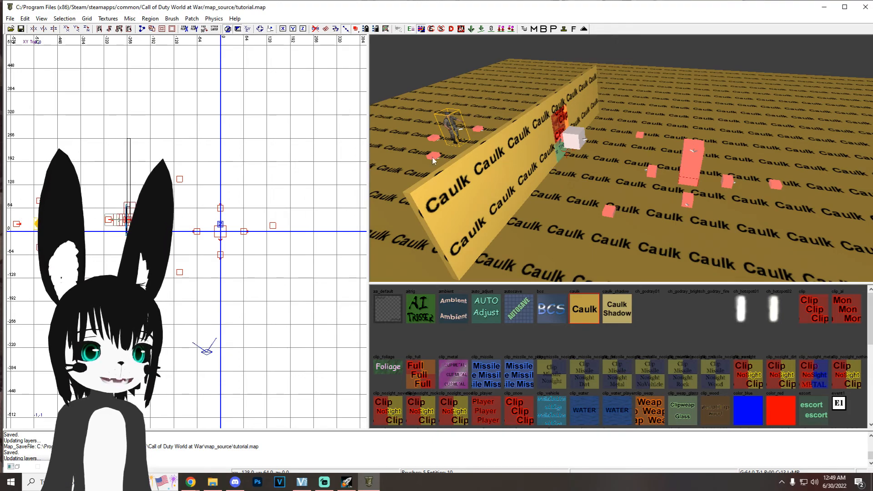
Step: Copy the windowed wall with its barricade and outer riser structs, turned 180 degrees, to the opposite side of the play area, and save the map
key("f")
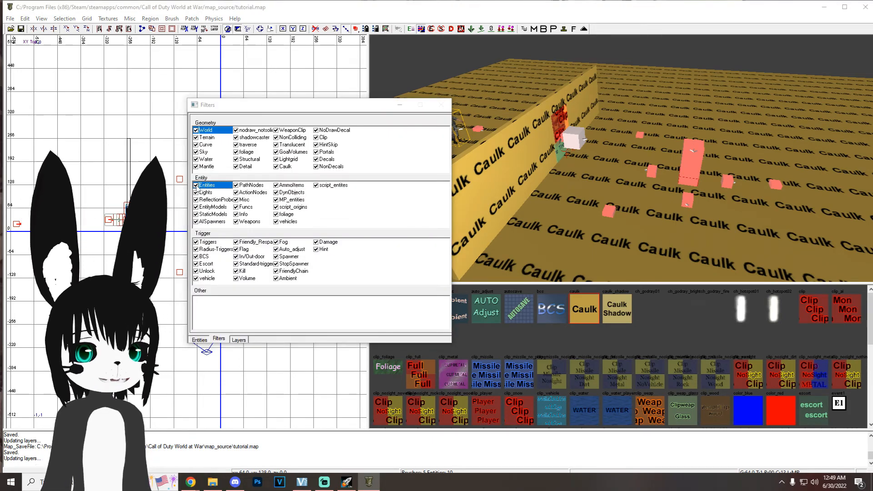
left_click(196, 185)
left_click(558, 106, "shift")
left_click(196, 185)
left_click(398, 107)
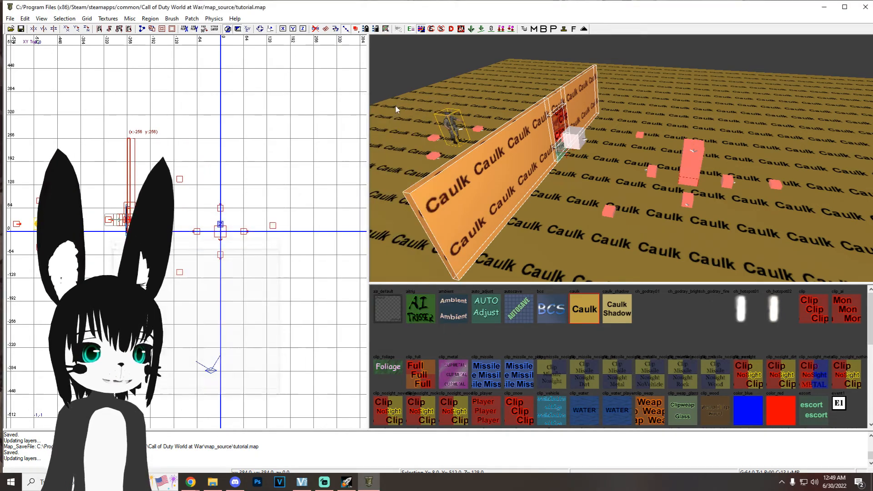
left_click(576, 141, "shift")
mouse_move(590, 159)
right_mouse_down()
mouse_move(580, 187)
mouse_move(576, 151)
right_mouse_up()
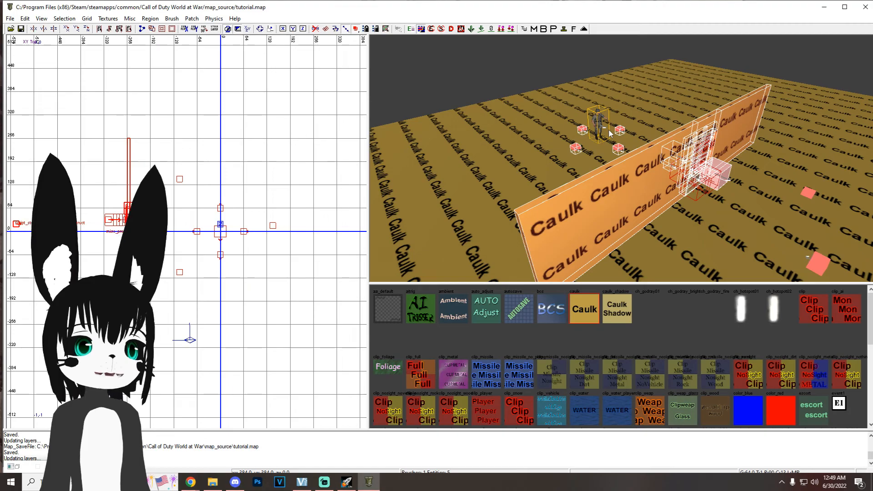
key("ctrl+v")
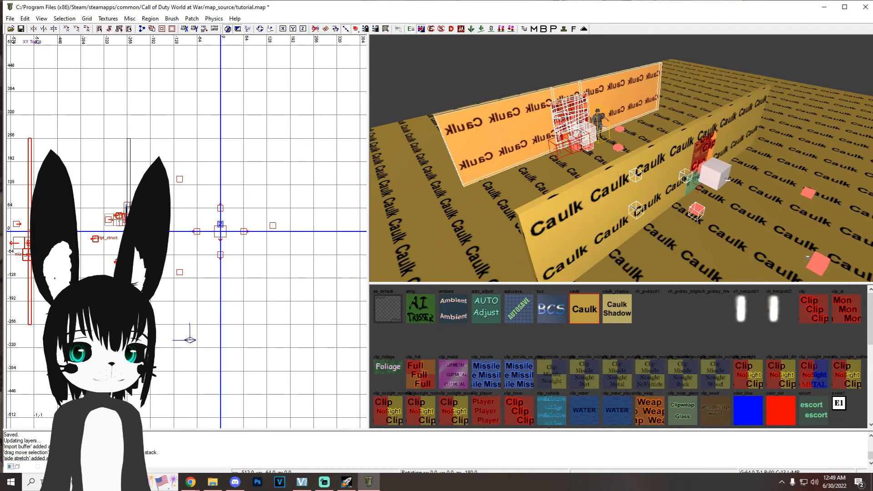
left_click_drag(34, 243, 314, 243)
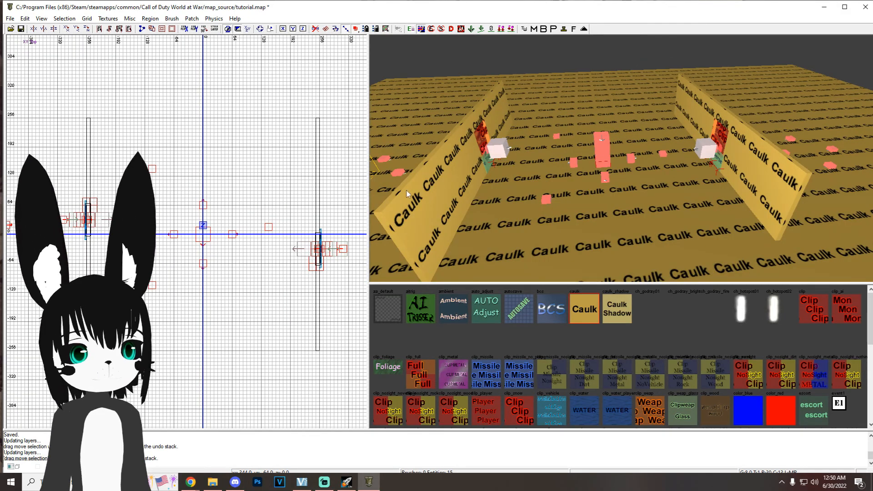
right_click_drag(650, 188, 549, 164)
key("ctrl+s")
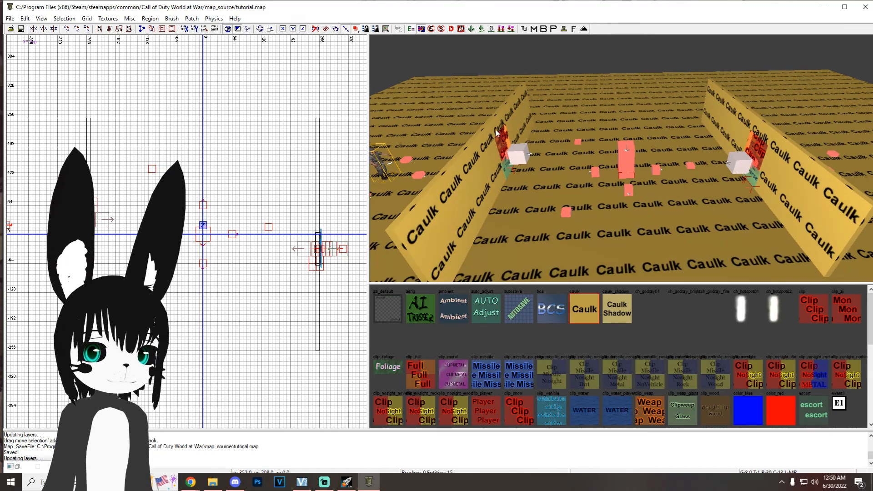
Step: Copy a solid section of the first windowed wall, turn it 90 degrees, and stretch it into a back wall joining both windowed walls
left_click(524, 114, "shift")
right_click_drag(94, 142, 80, 158)
key("space")
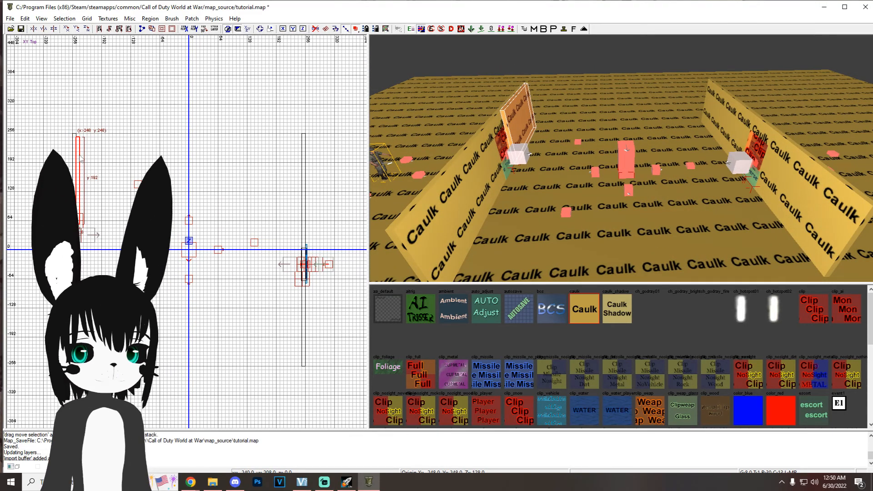
key("r")
left_click_drag(93, 154, 145, 138)
key("r")
mouse_move(100, 181)
left_mouse_down()
mouse_move(130, 135)
mouse_move(354, 128)
mouse_move(292, 127)
left_mouse_up()
scroll(222, 131, "up", 2)
scroll(274, 131, "down", 5)
scroll(208, 173, "up", 3)
Step: Copy the back wall to the front edge of the room to close it off, and save the map
key("space")
mouse_move(112, 96)
left_mouse_down()
mouse_move(121, 154)
mouse_move(119, 323)
mouse_move(107, 323)
left_mouse_up()
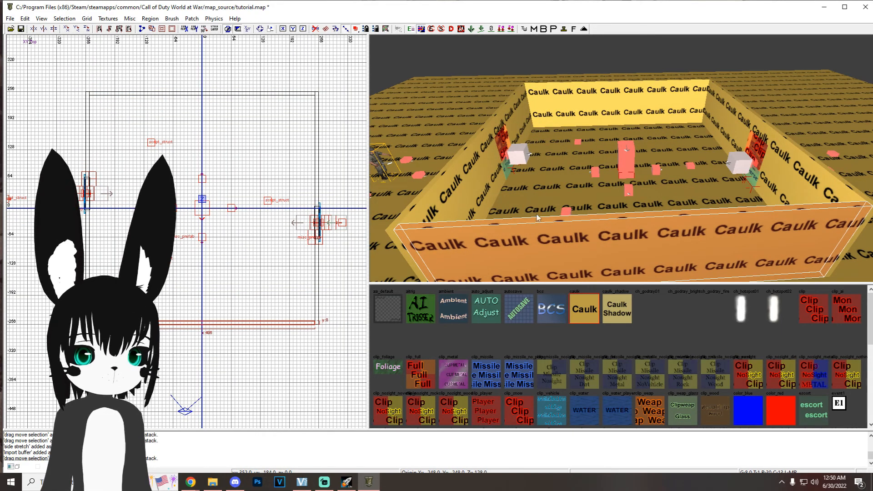
key("Escape")
key("ctrl+s")
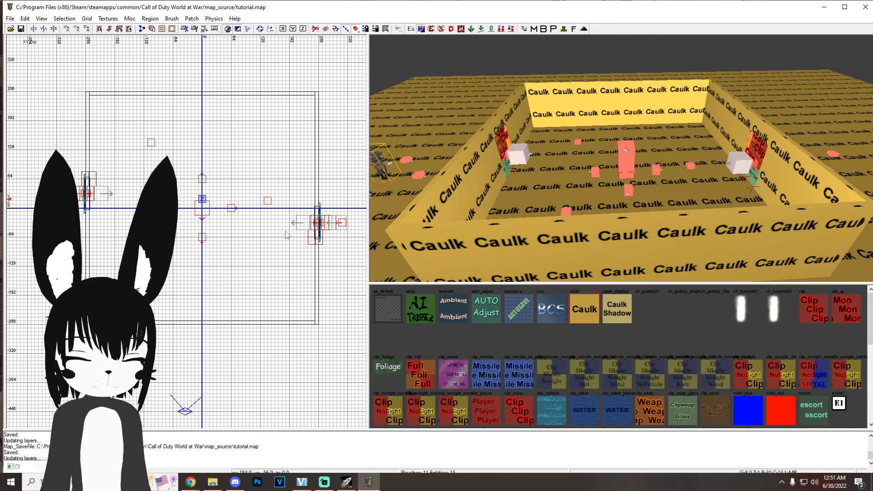
Step: Create a node_pathnode in the back corner of the room and align it to the 64-unit grid
key("7")
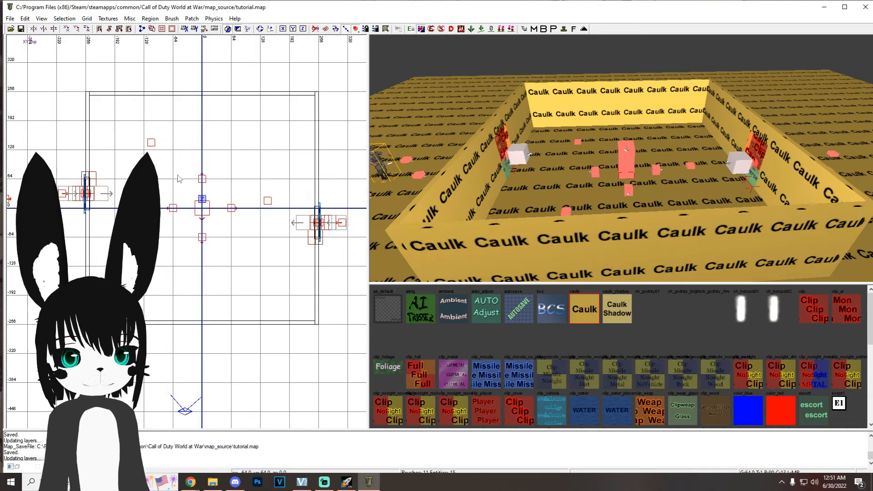
right_click(93, 135)
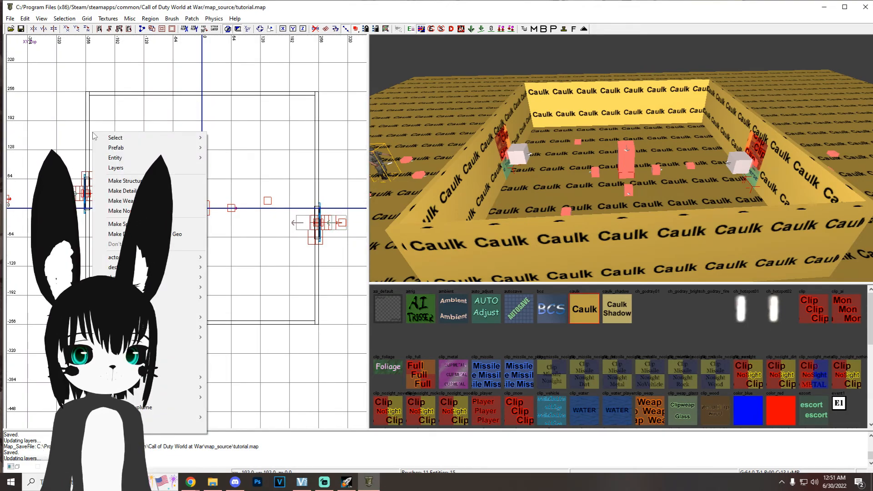
mouse_move(153, 337)
left_click(258, 389)
mouse_move(96, 143)
left_mouse_down()
mouse_move(125, 144)
mouse_move(129, 130)
mouse_move(147, 120)
left_mouse_up()
key("5")
key("7")
Step: Duplicate the pathnode into a row of seven spaced 64 units apart, and copy the row across the room floor
key("space")
key("space")
left_click_drag(174, 149, 175, 119)
key("space")
left_click(623, 131, "shift")
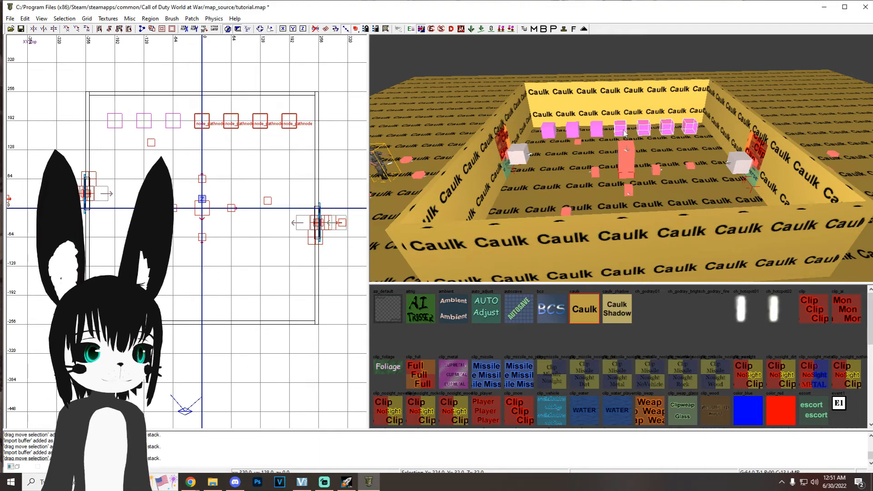
left_click(598, 132, "shift")
left_click(574, 135, "shift")
left_click(549, 130, "shift")
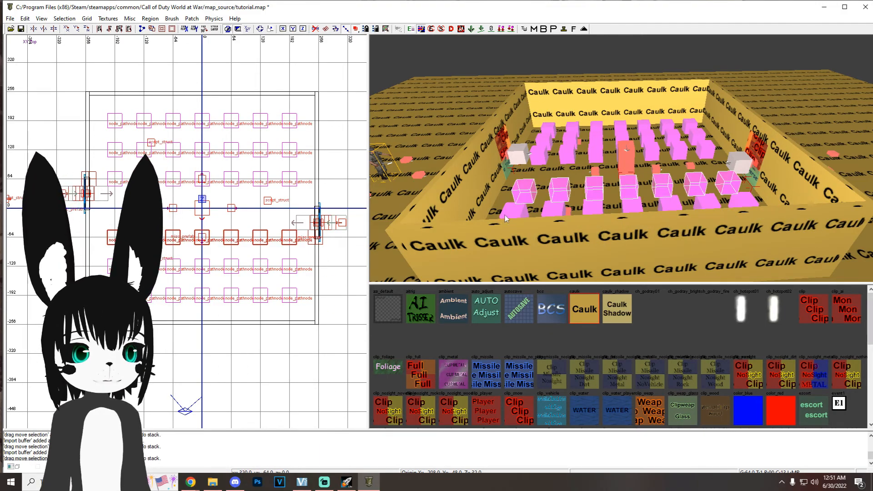
Step: Complete the pathnode grid with a middle row, leaving out nodes that overlap the player spawns, and save the map
right_click_drag(591, 203, 600, 191)
key("Escape")
left_click(622, 197, "shift")
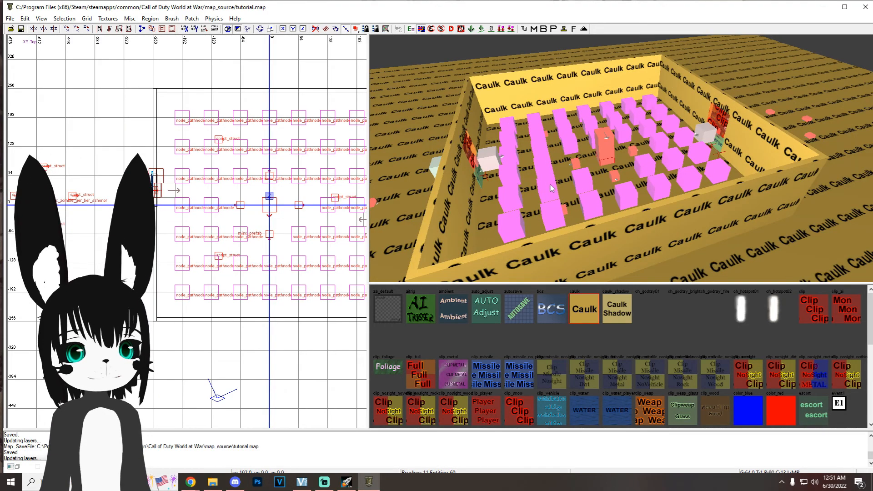
Step: Copy a pathnode outside the first barricaded window, between it and the zombie spawner, and set its angle to 360
left_click(514, 175, "shift")
right_click_drag(247, 208, 301, 207)
key("space")
left_click_drag(261, 229, 148, 199)
right_click_drag(459, 186, 427, 185)
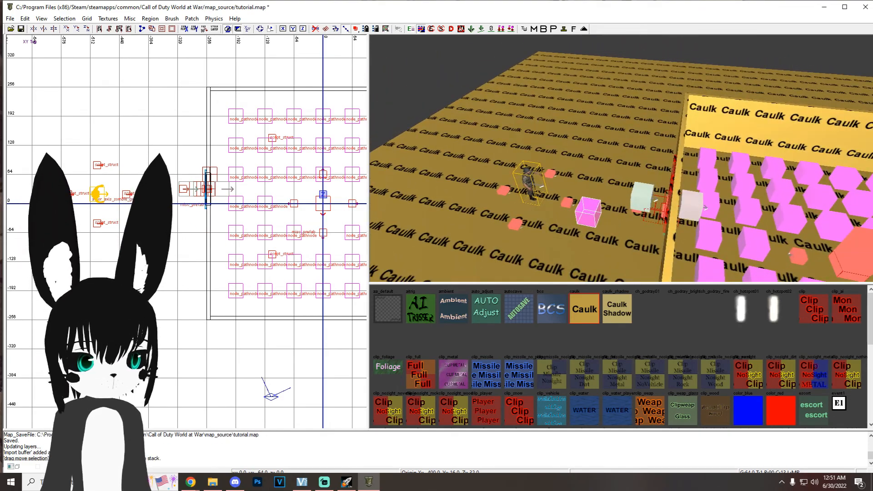
key("n")
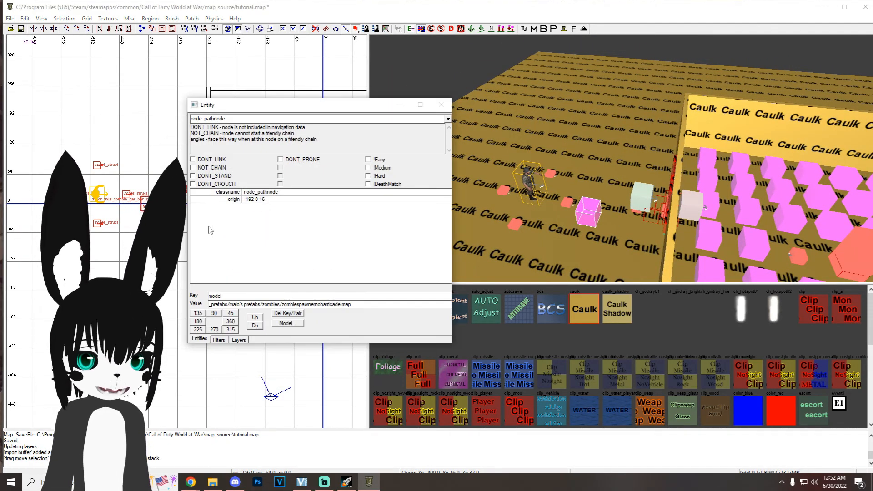
left_click(230, 321)
left_click(441, 105)
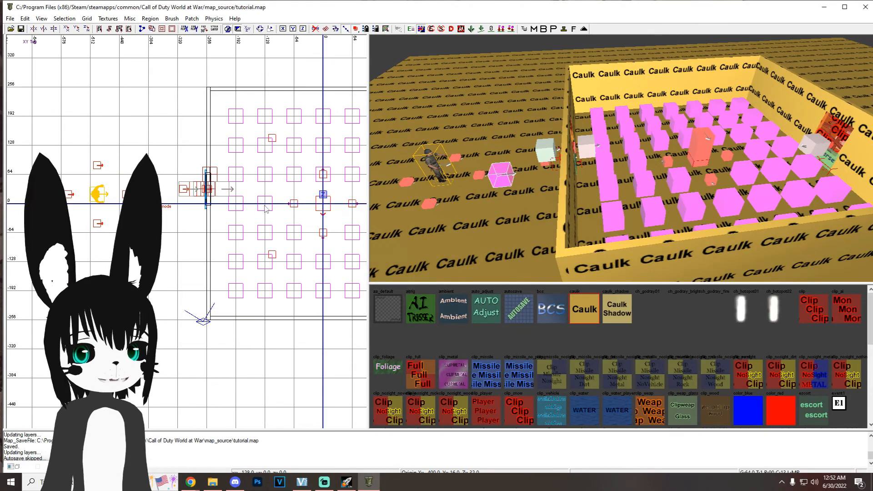
Step: Copy the outside pathnode beyond the opposite barricaded window, turn it to face that window, and save the map
right_click_drag(265, 205, 171, 190)
key("space")
mouse_move(80, 216)
left_mouse_down()
mouse_move(359, 225)
mouse_move(325, 203)
left_mouse_up()
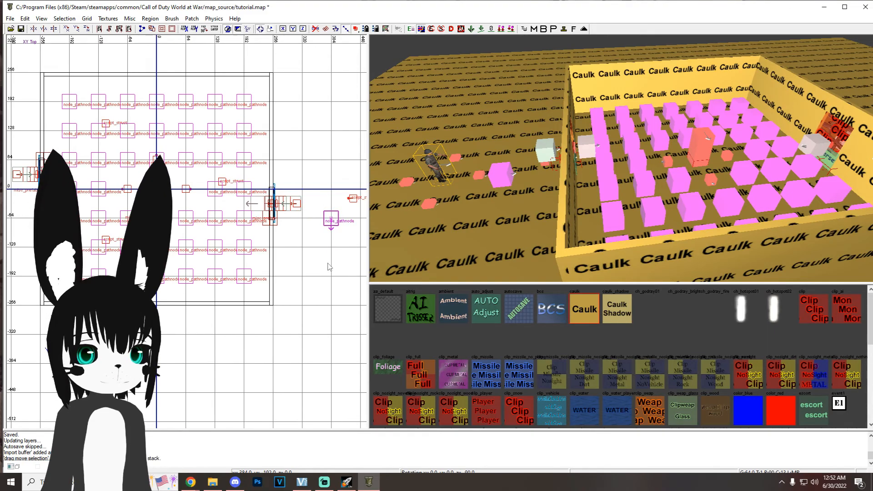
key("Escape")
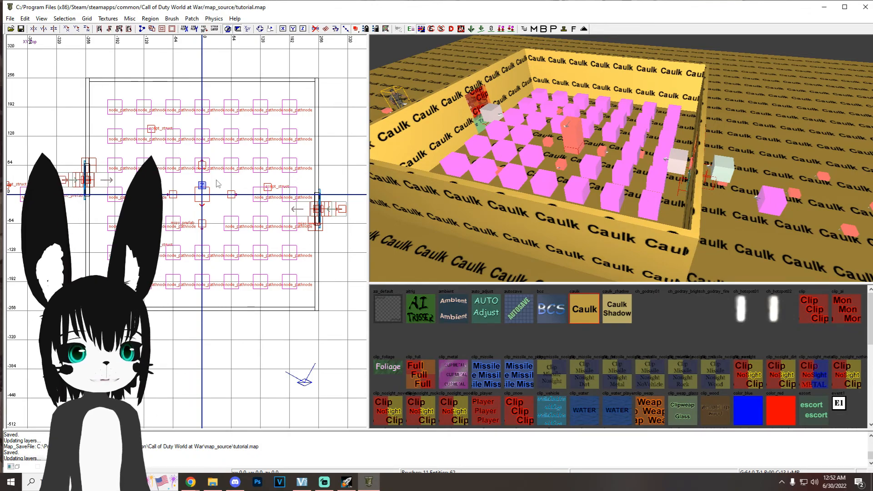
Step: Try to insert a misc_prefab using SpawnVolume(start_room).map from the custom prefabs folder
right_click(106, 121)
mouse_move(200, 306)
left_click(258, 318)
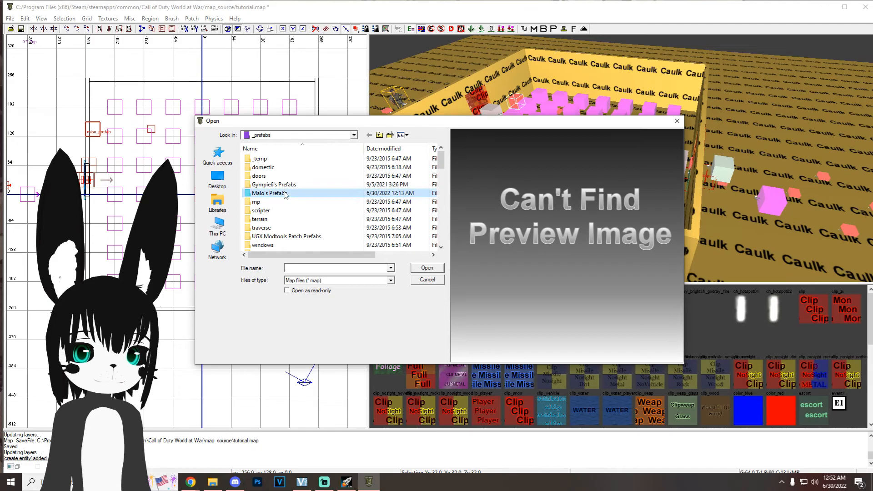
double_click(272, 193)
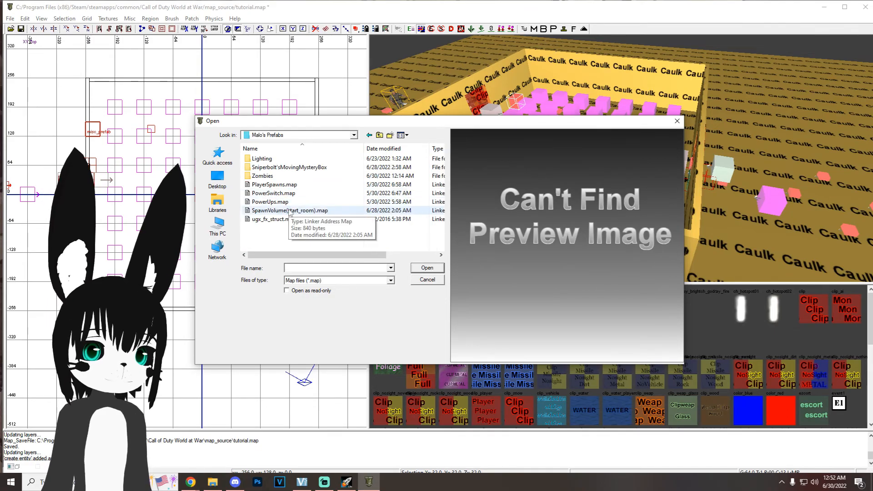
left_click(289, 212)
double_click(289, 210)
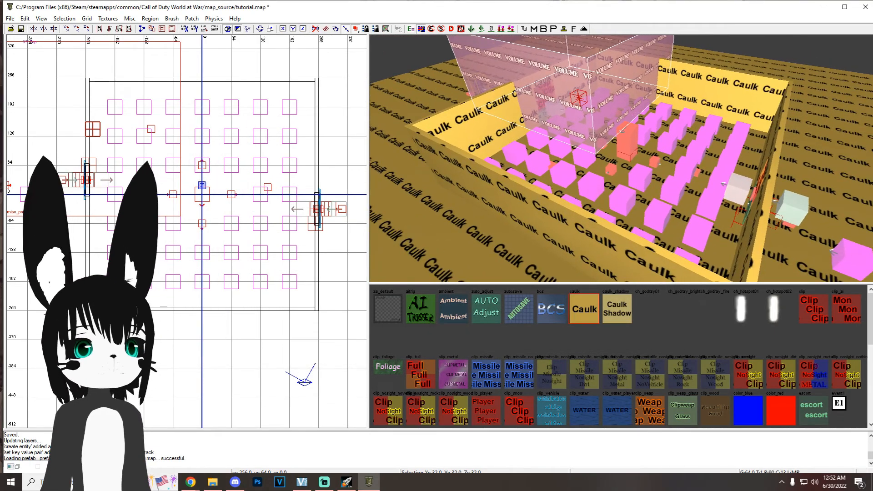
Step: Stamp the spawn volume prefab into brushes and delete the resulting volume
left_click(564, 30)
left_click_drag(319, 213, 320, 212)
mouse_move(540, 182)
right_mouse_down()
mouse_move(662, 182)
mouse_move(540, 181)
right_mouse_up()
key("BackSpace")
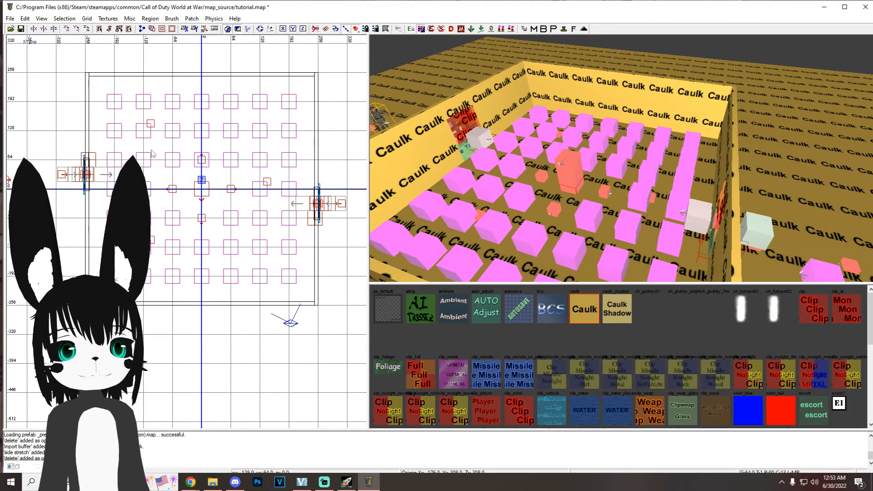
Step: Create an info_volume from a small volume-textured brush, about 16 by 64 units and 192 units high, inside the room
right_click(94, 117)
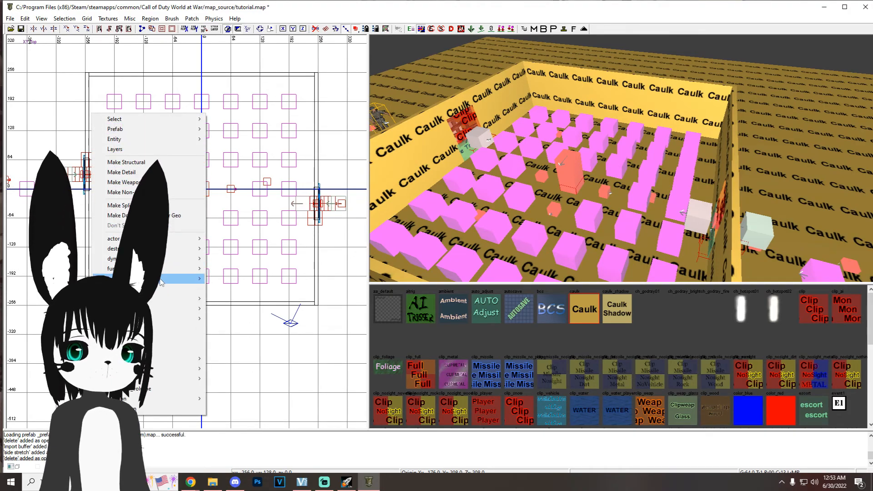
mouse_move(191, 278)
left_click(230, 338)
left_click_drag(90, 118, 142, 127)
Step: Set the info_volume's targetname to start_zone
key("n")
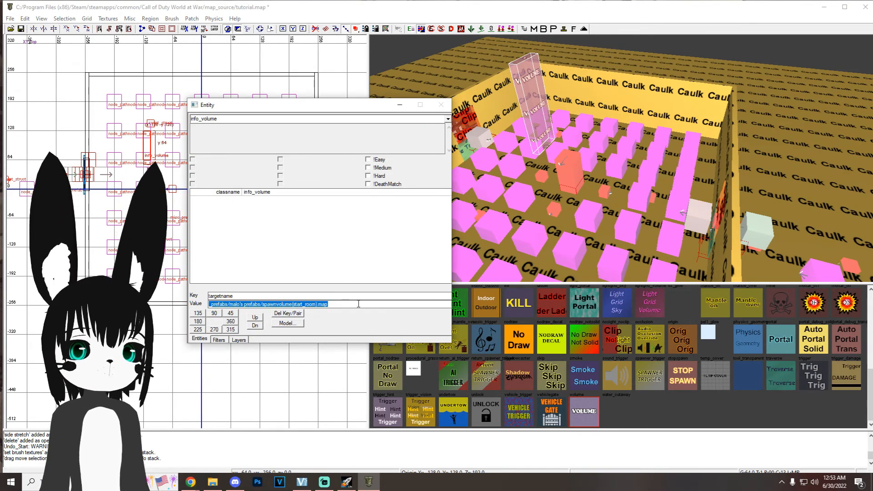
type("start_zone")
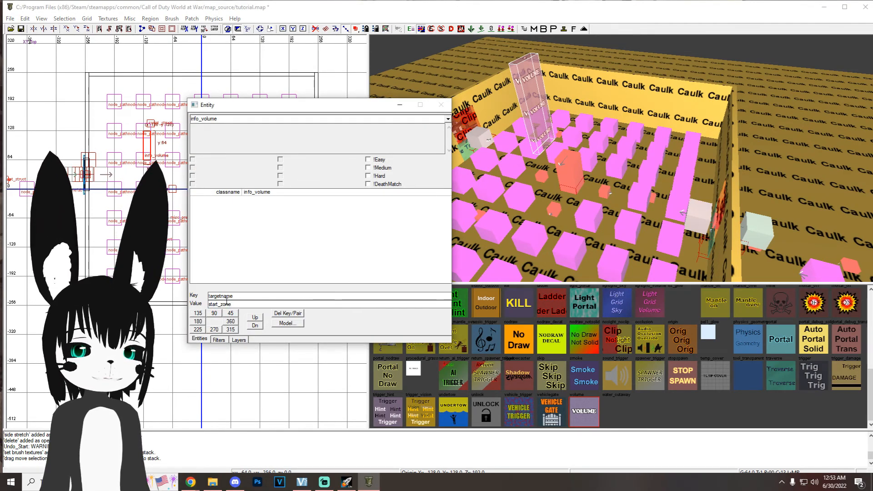
key("Return")
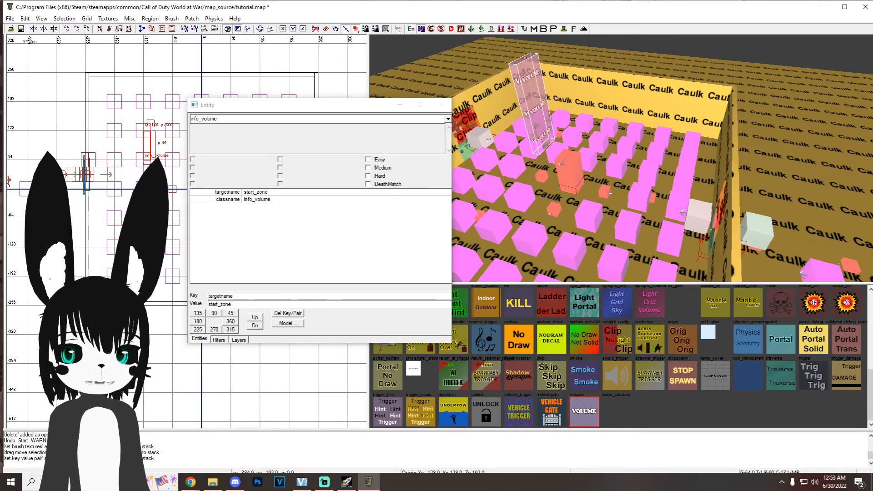
Step: Link the info_volume to the zombie spawners by setting its target to start_zone_spawners, and save the map
double_click(232, 296)
type("target")
left_click(279, 302)
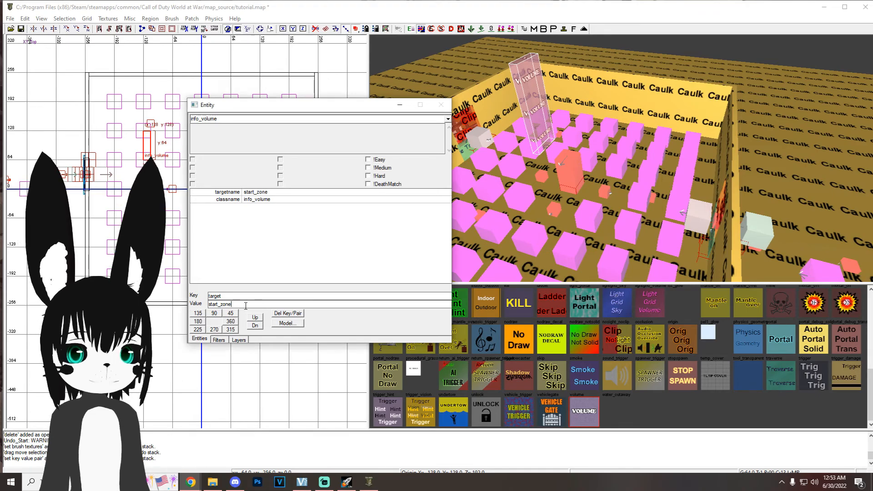
key("End")
type("_spawners")
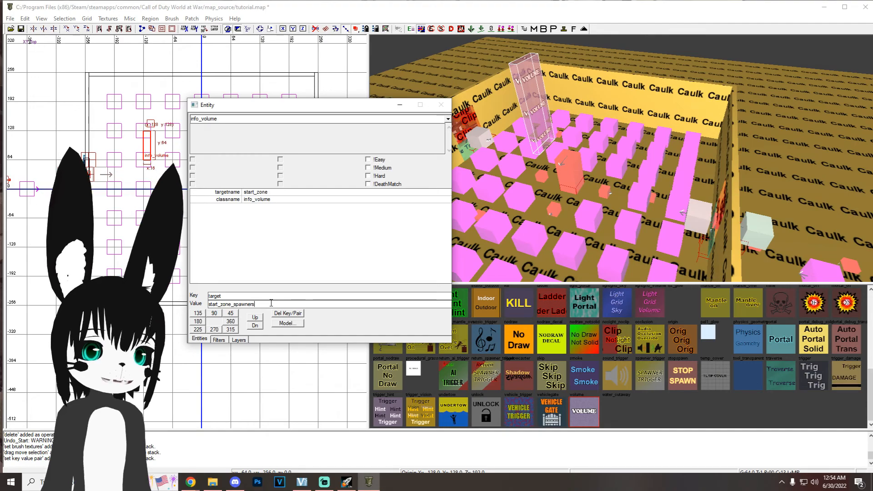
key("Return")
right_click_drag(500, 182, 455, 178)
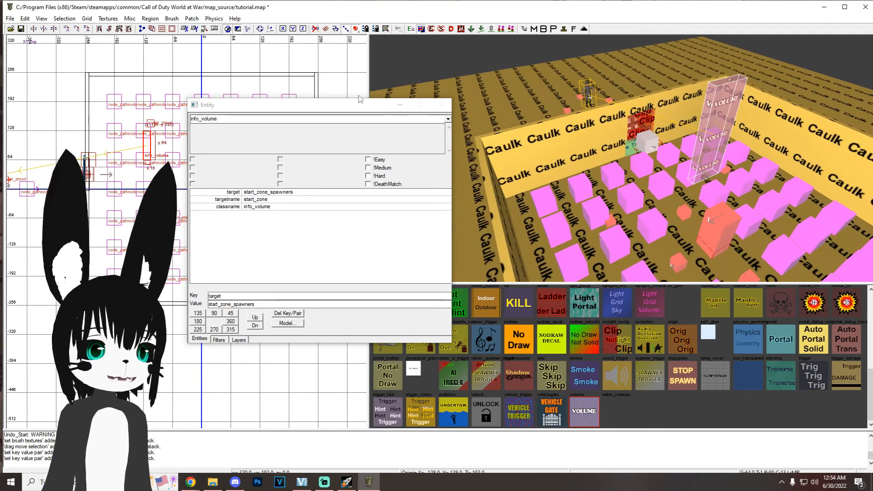
left_click(399, 105)
right_click_drag(523, 150, 514, 157)
mouse_move(529, 187)
right_mouse_down()
mouse_move(536, 186)
mouse_move(505, 168)
mouse_move(536, 188)
right_mouse_up()
key("ctrl+s")
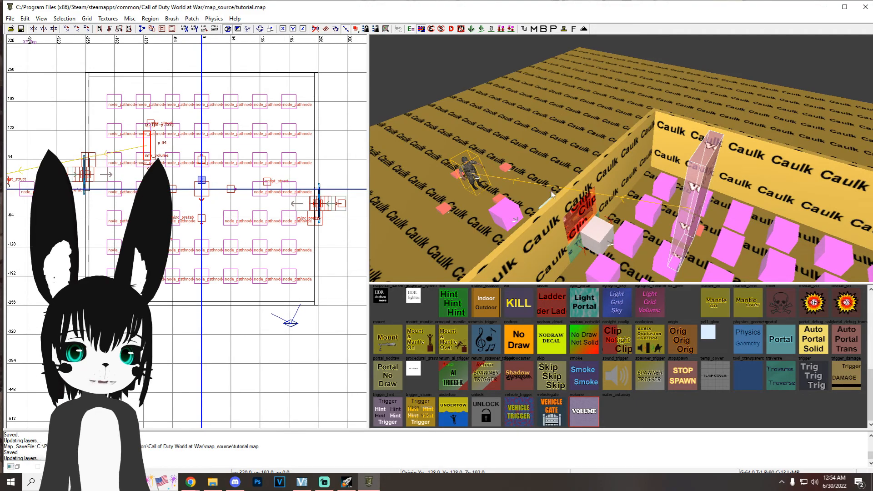
Step: Stretch the info_volume to the room's inner walls and raise its top well above them, and save the map
key("4")
mouse_move(147, 146)
left_mouse_down()
mouse_move(92, 91)
mouse_move(339, 90)
left_mouse_up()
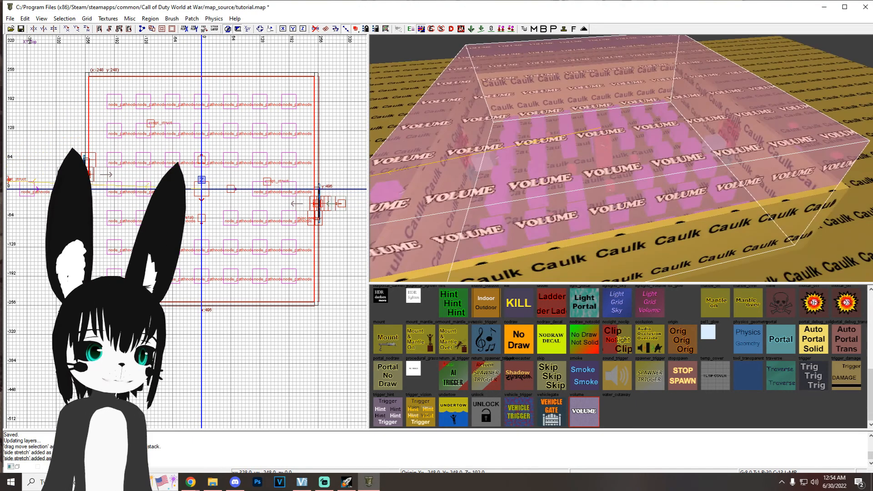
key("ctrl+Tab")
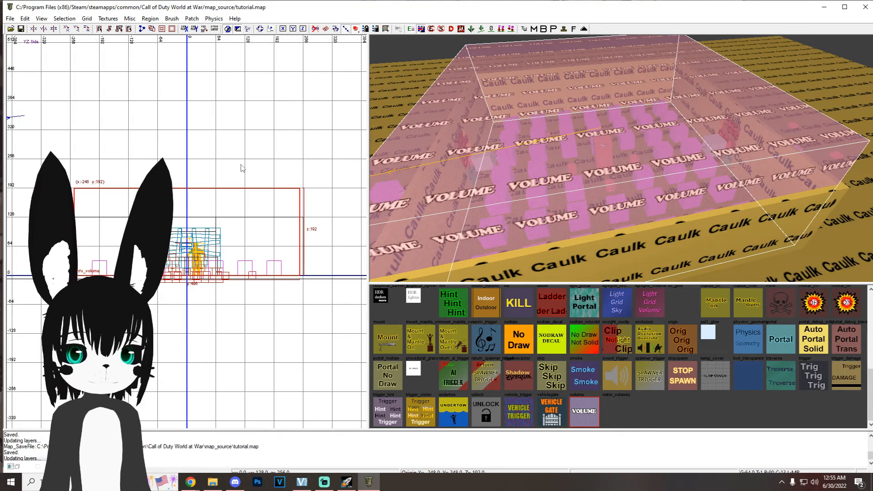
right_click_drag(242, 164, 236, 183)
scroll(239, 163, "down", 2)
left_click_drag(225, 171, 225, 109)
right_click_drag(595, 166, 607, 173)
key("ctrl+s")
key("ctrl+s")
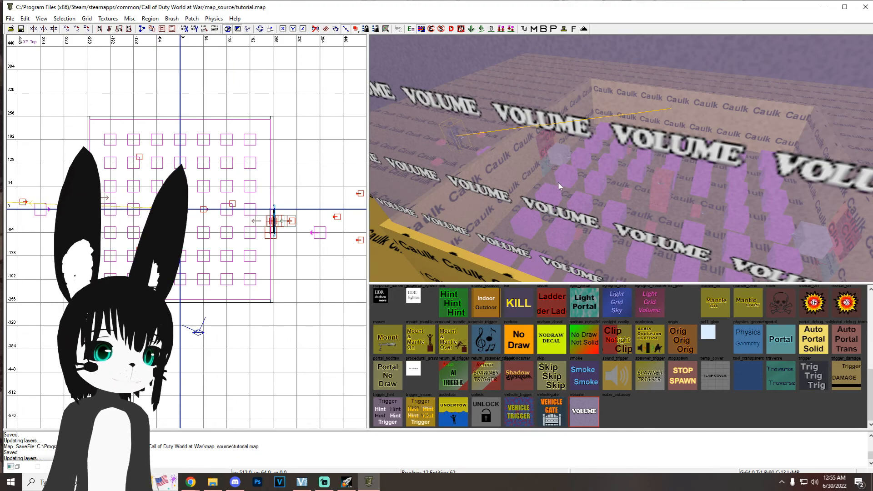
Step: Filter out all entities so only the room's brushes are displayed
right_click_drag(559, 183, 551, 181)
key("f")
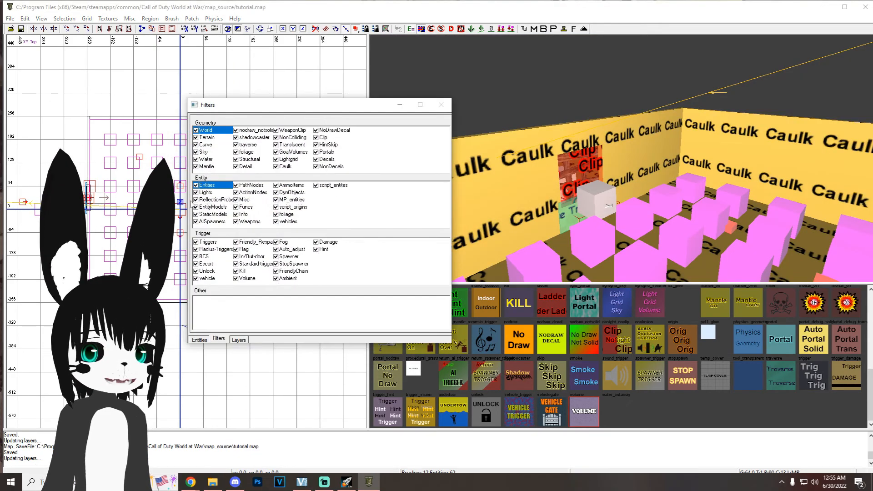
left_click(196, 185)
left_click(399, 105)
right_click_drag(567, 165, 569, 165)
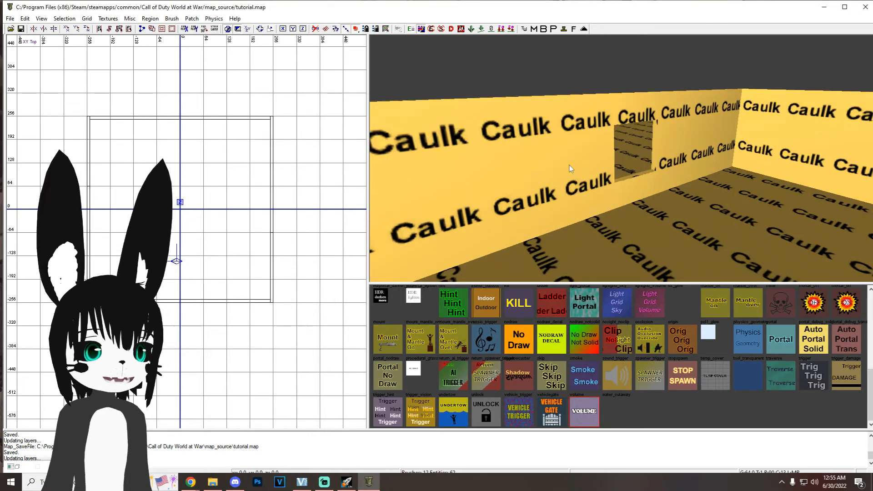
Step: Texture the inner faces of the room's walls with the two-tone blue plaster from the interior wall textures
left_click(553, 160, "shift")
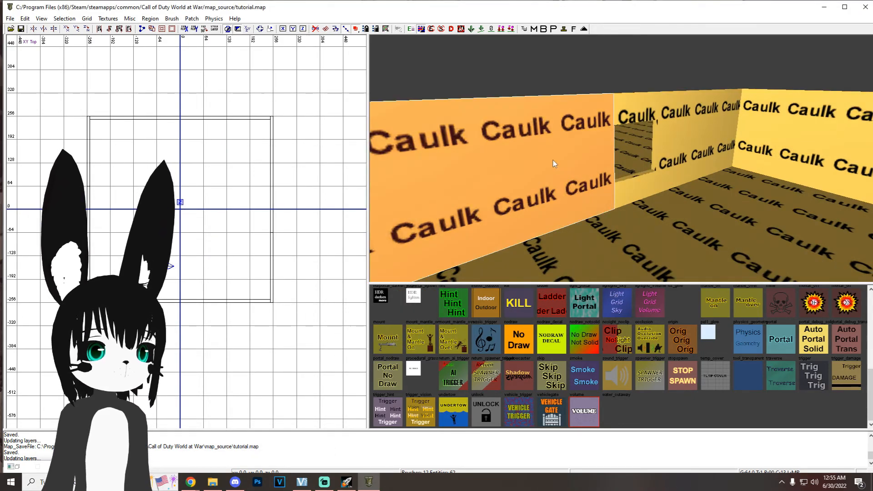
left_click(630, 101, "shift")
left_click(676, 132, "shift")
left_click(654, 135, "shift")
right_click_drag(699, 200, 689, 201)
left_click(563, 229, "shift")
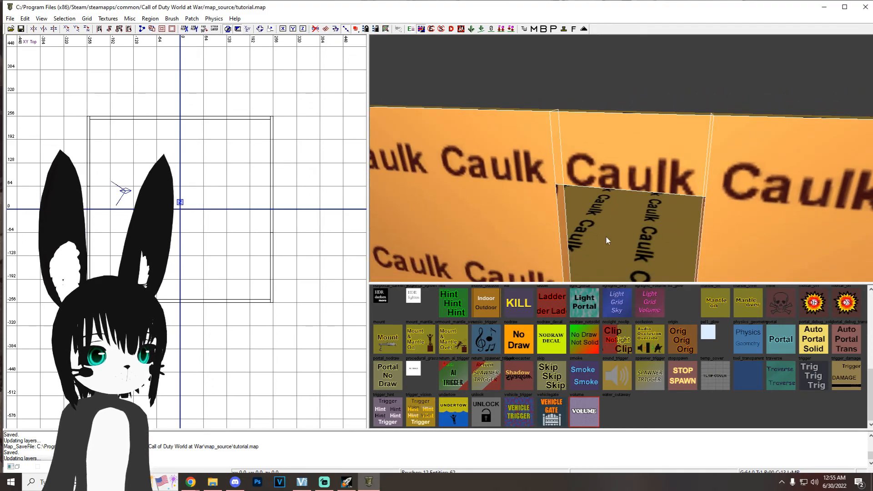
right_click_drag(606, 235, 606, 238)
left_click(108, 18)
mouse_move(191, 155)
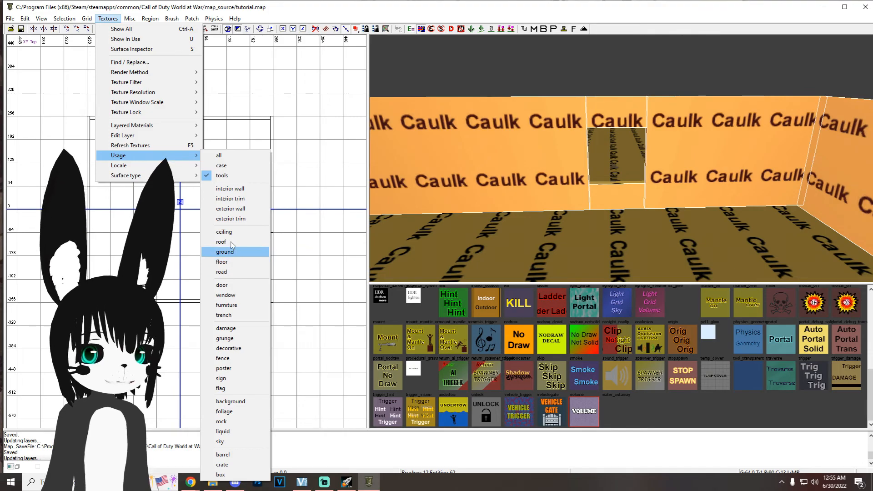
mouse_move(151, 175)
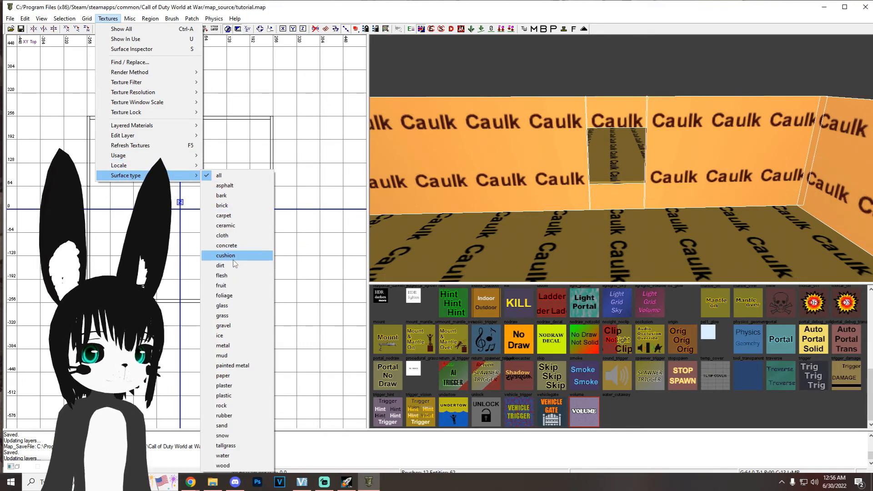
mouse_move(148, 159)
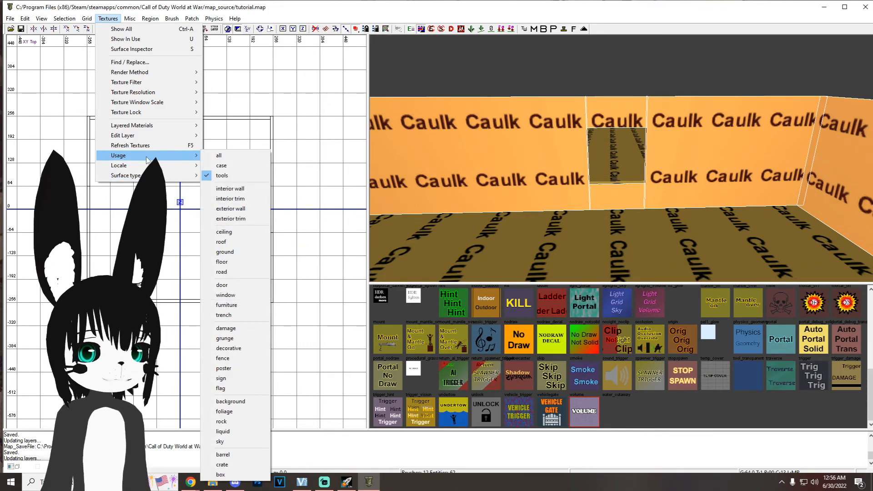
left_click(230, 189)
left_click(650, 375)
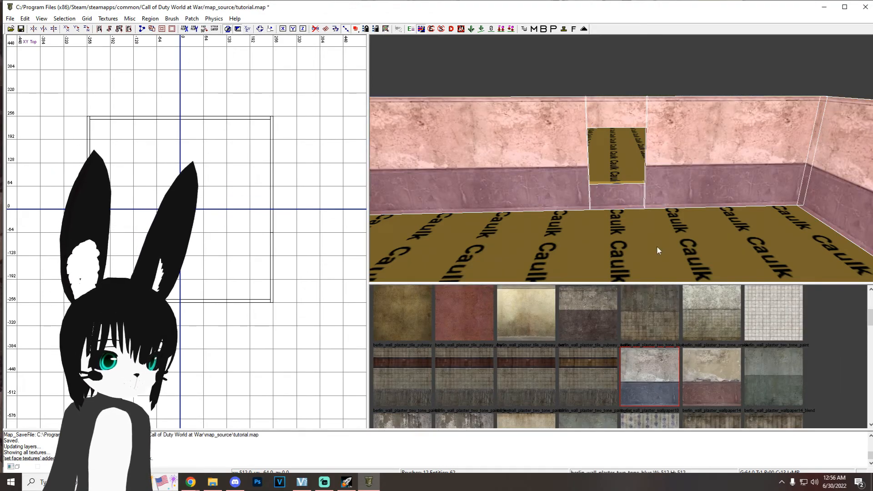
key("Escape")
Step: Texture the inner caulk faces of the room's window openings with berlin_floors_concrete_plain from the concrete surface textures
scroll(630, 218, "up", 5)
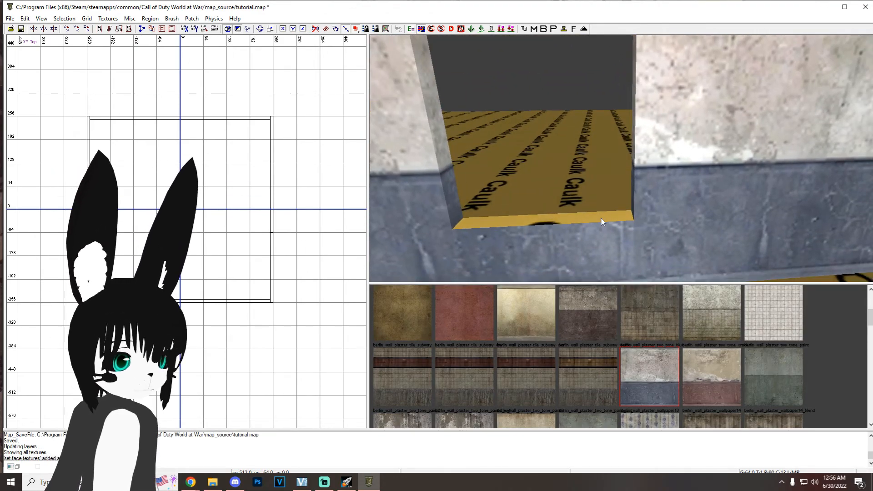
right_click_drag(601, 218, 601, 187)
mouse_move(597, 239)
right_mouse_down()
mouse_move(596, 200)
mouse_move(597, 238)
right_mouse_up()
left_click(581, 147, "ctrl+shift")
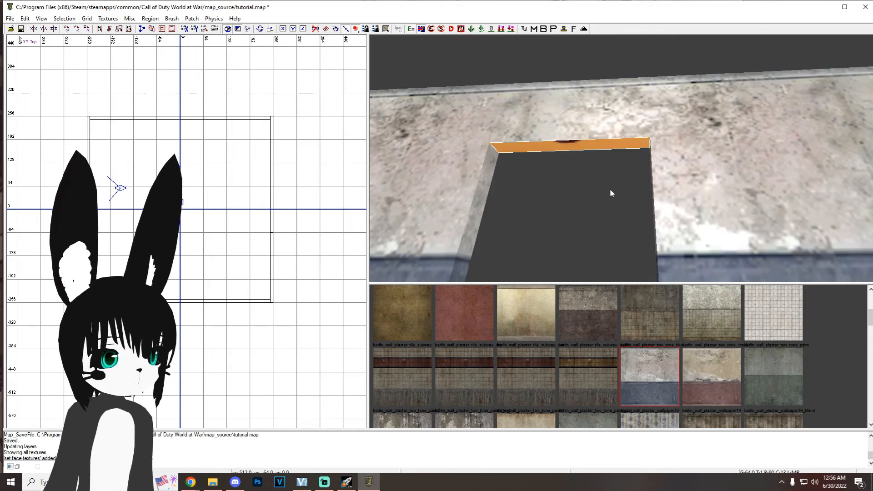
right_click_drag(598, 178, 650, 122)
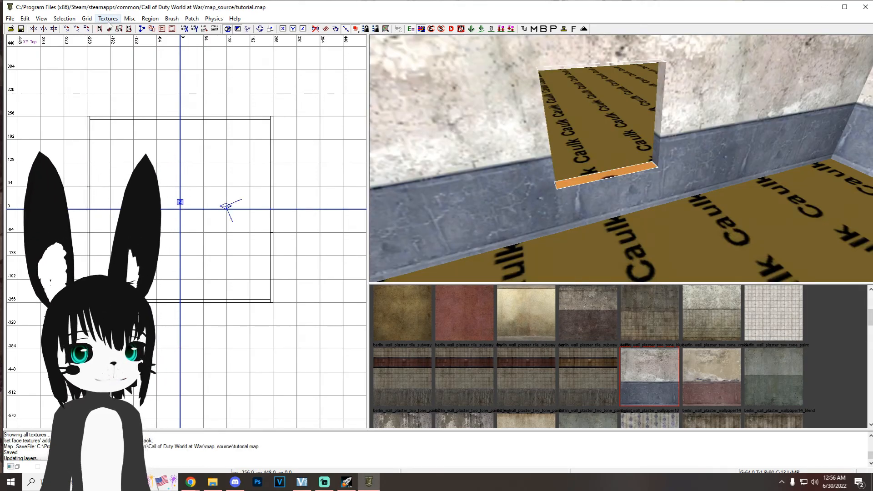
left_click(108, 18)
mouse_move(132, 156)
left_click(234, 159)
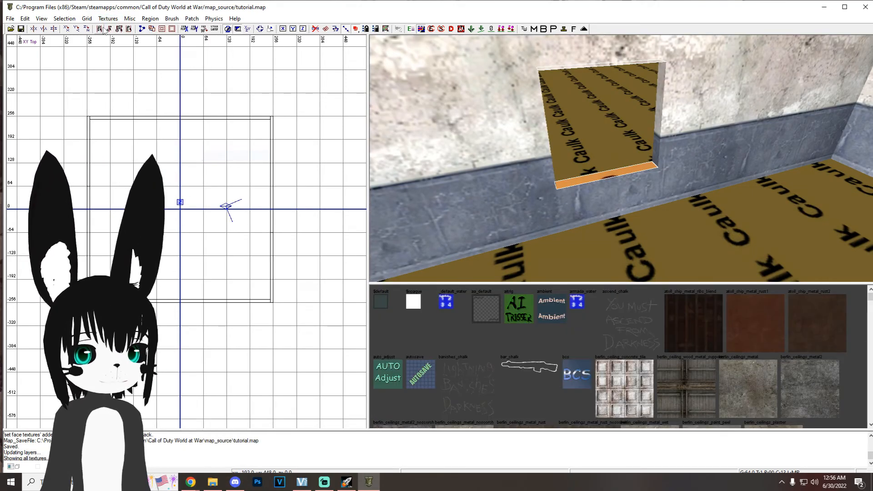
left_click(107, 18)
mouse_move(162, 176)
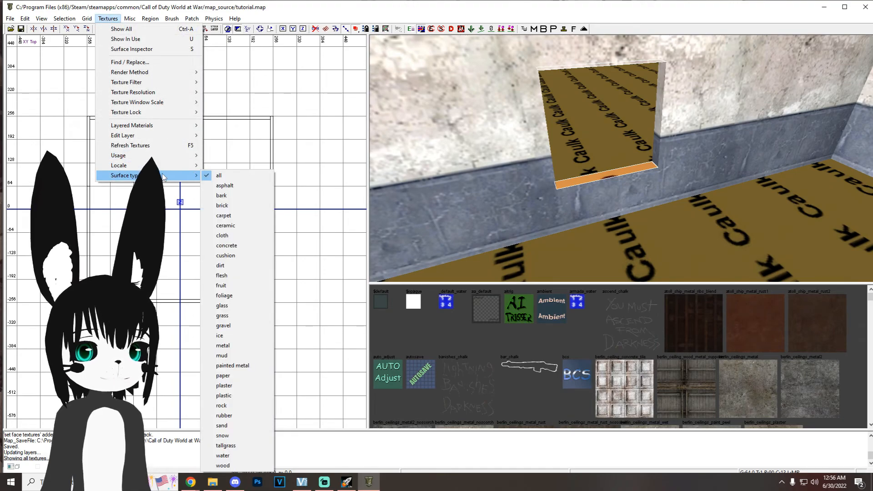
left_click(226, 245)
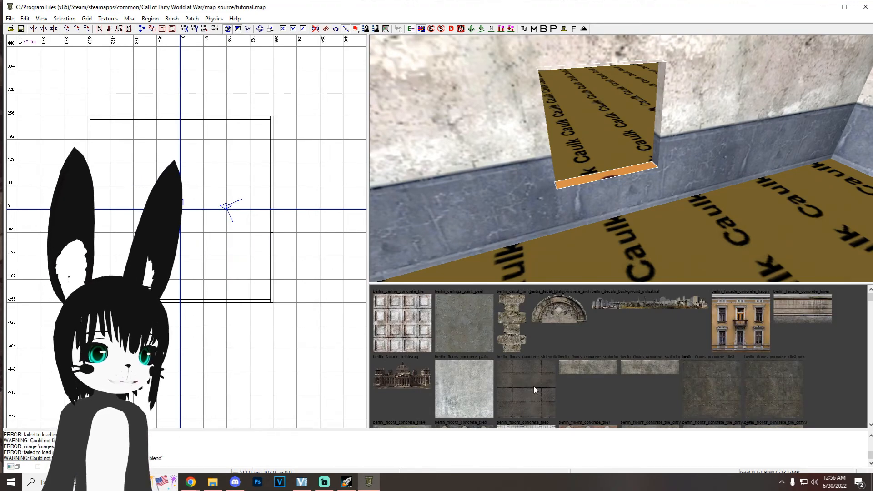
left_click(459, 395)
Step: Texture the caulk floor inside and outside the room with a brown-green terrain grass from the grass surface textures
right_click_drag(609, 203, 597, 205)
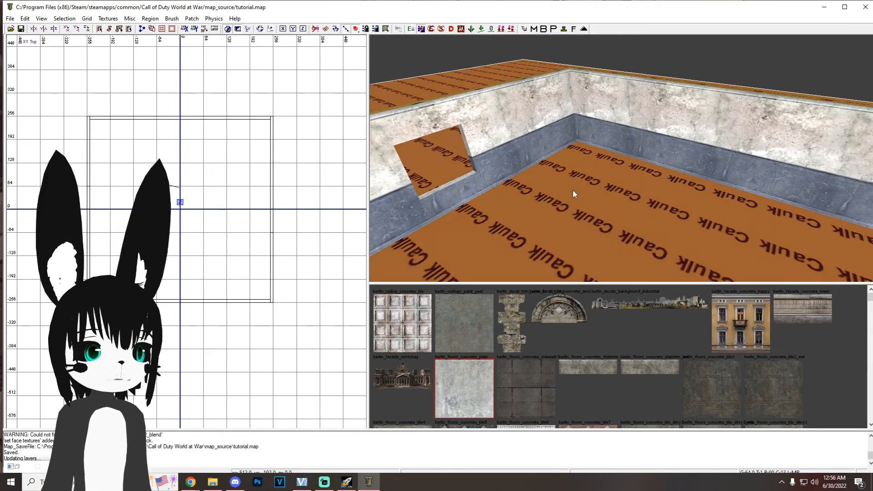
left_click(109, 18)
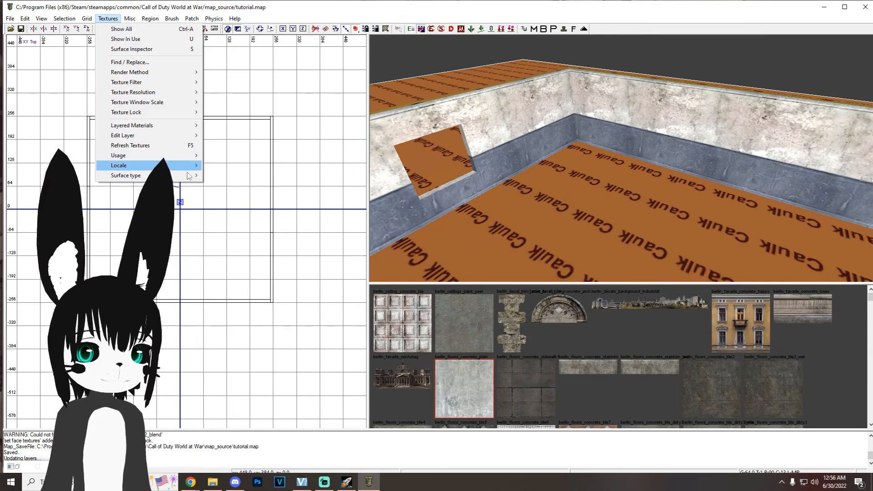
mouse_move(151, 175)
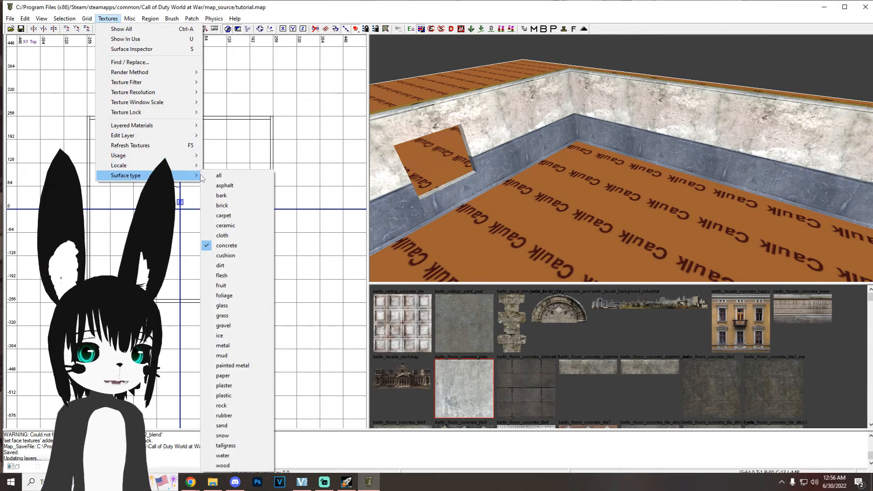
left_click(255, 316)
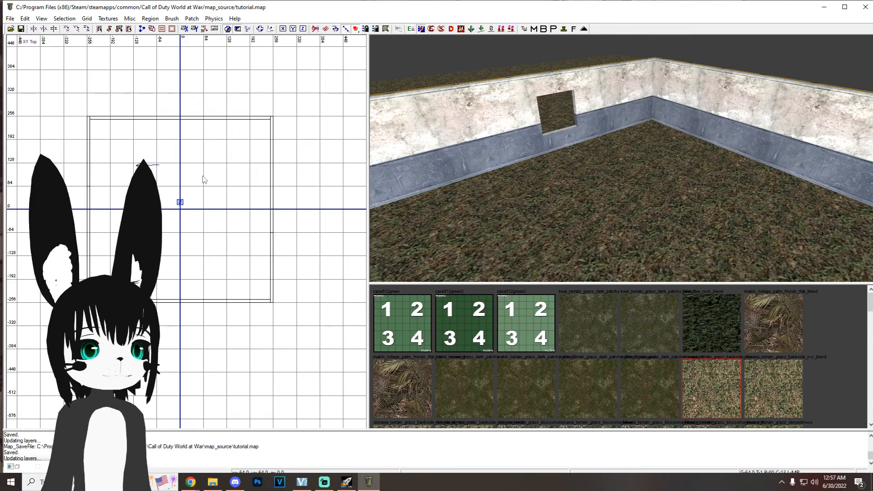
Step: Turn the Entities filter back on so all map entities are displayed again
key("f")
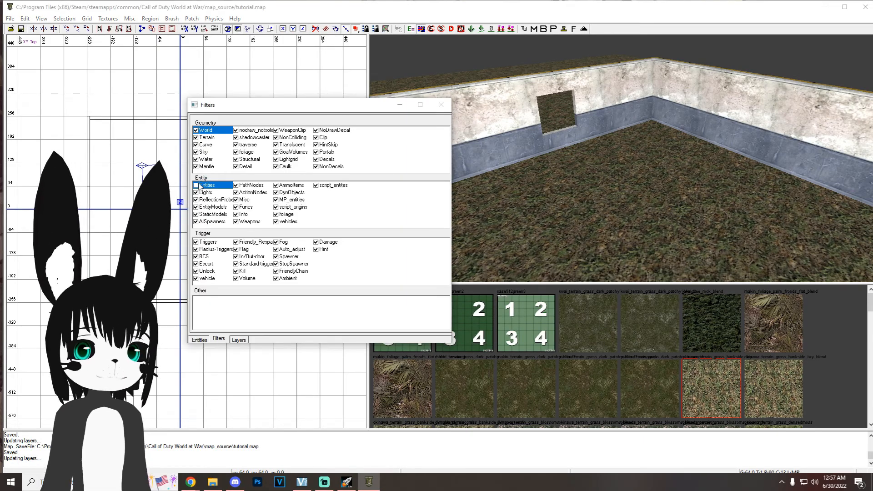
left_click(200, 186)
key("f")
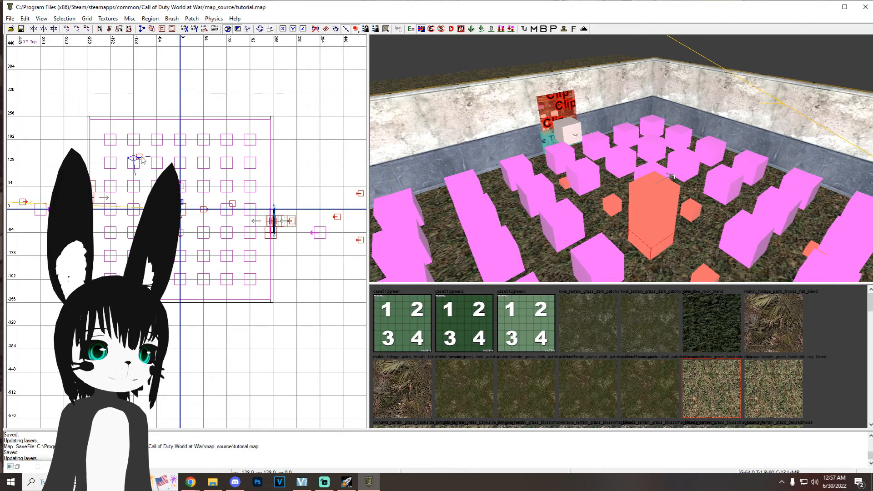
Step: Insert the SimpleLight.map prefab from the custom Lighting prefab folder inside the room
right_click(143, 160)
mouse_move(220, 337)
left_click(272, 344)
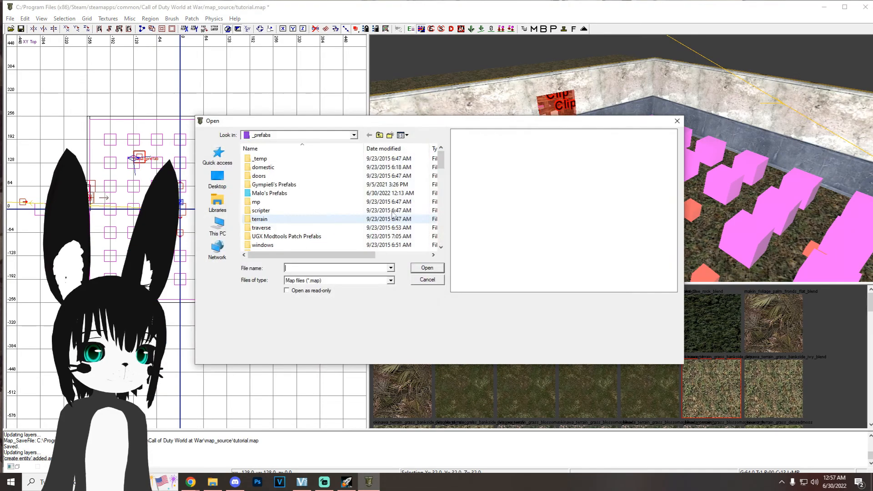
double_click(272, 193)
double_click(273, 159)
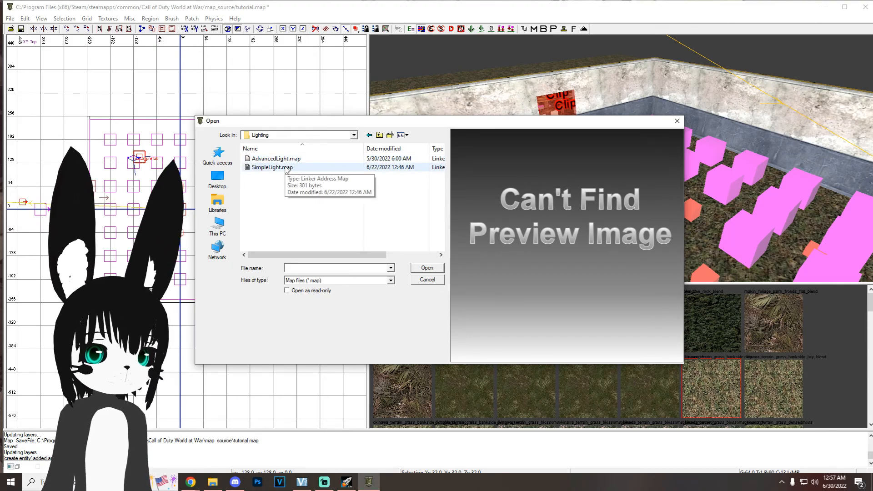
double_click(272, 167)
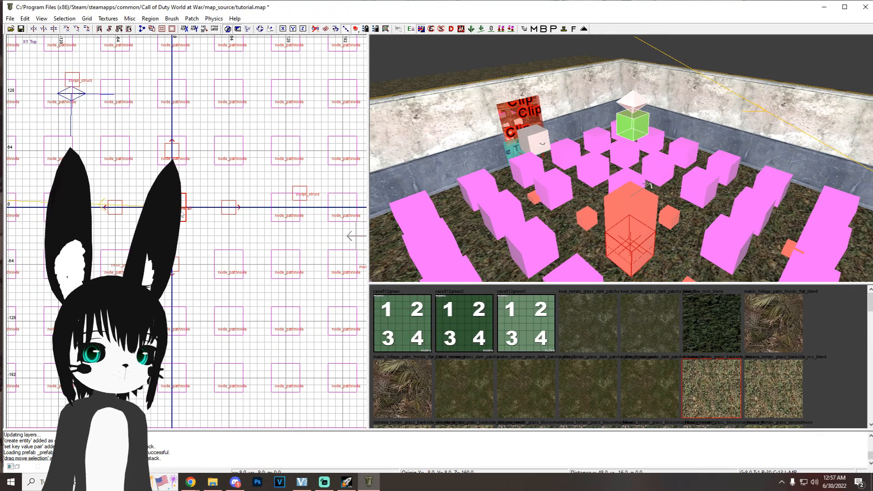
Step: Lower the simple light prefab at the room's centre and stamp it into separate entities
key("ctrl+Tab")
left_click_drag(195, 351, 194, 365)
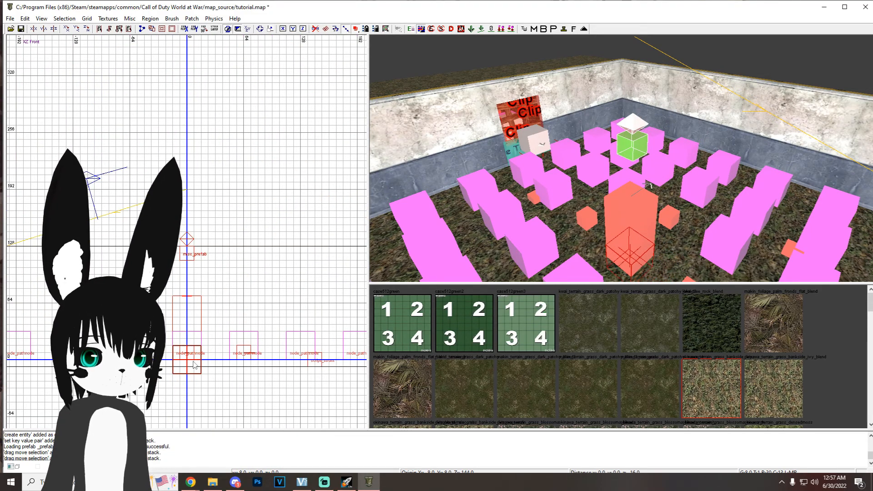
left_click(195, 365)
left_click(564, 30)
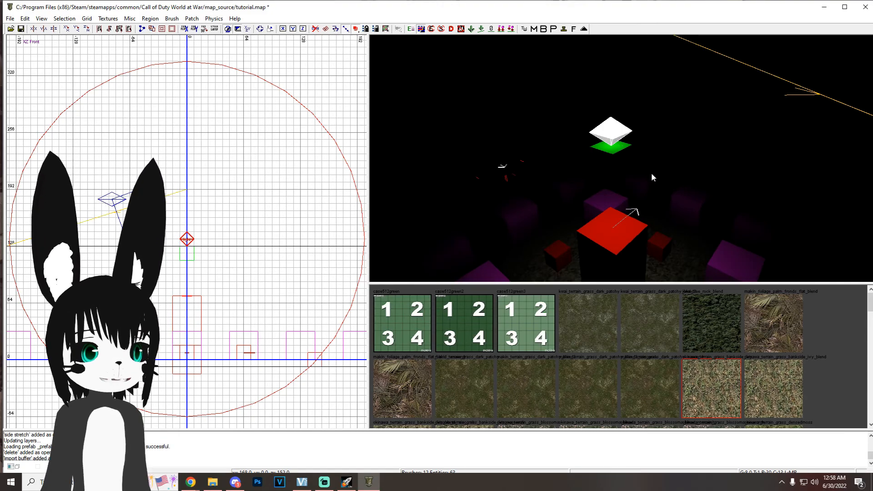
Step: Set the radius of the room's light to 500
key("n")
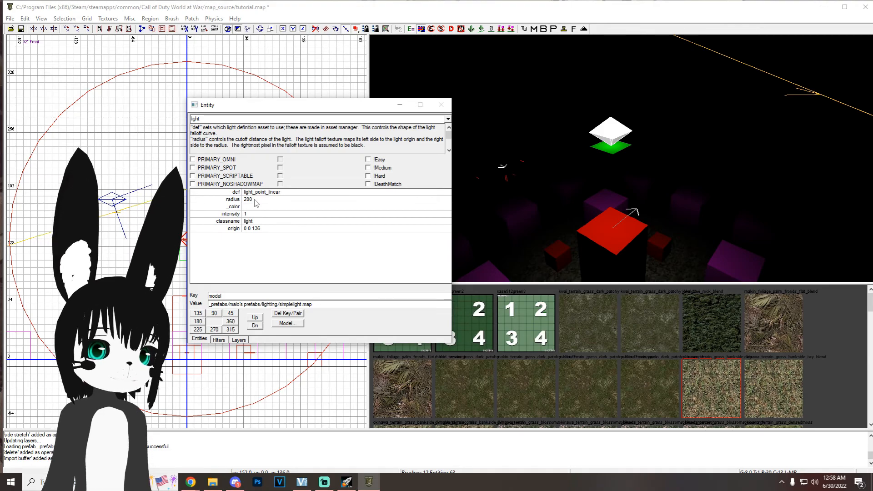
key("Escape")
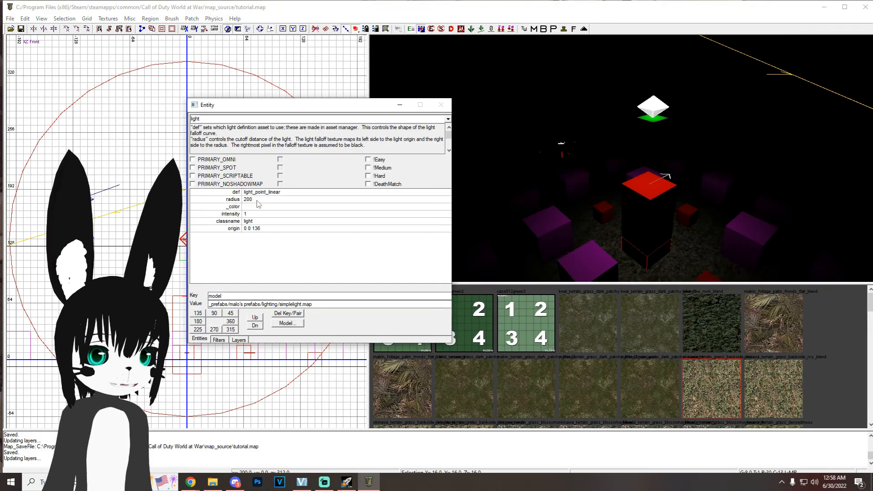
left_click(233, 199)
type("500")
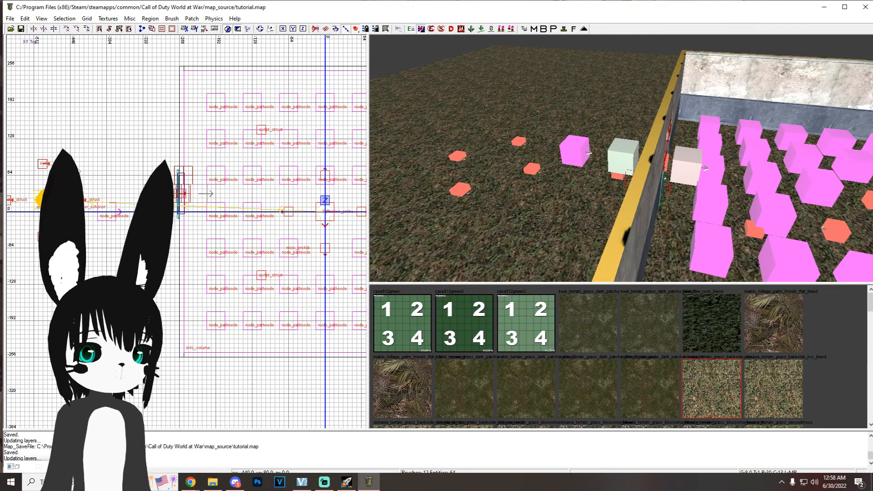
Step: Insert the AdvancedLight.map prefab from the custom Lighting prefab folder outside the room, near the zombie spawn area
right_click(73, 152)
mouse_move(160, 337)
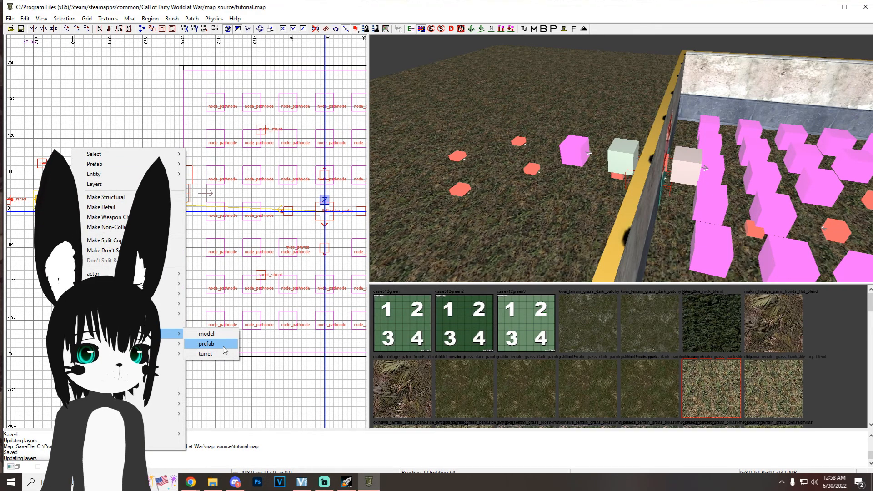
left_click(214, 342)
double_click(273, 191)
double_click(283, 159)
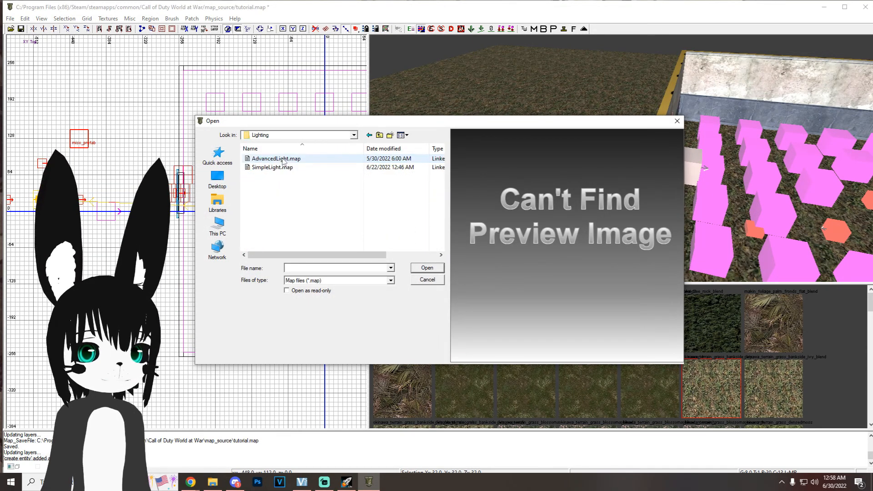
double_click(271, 159)
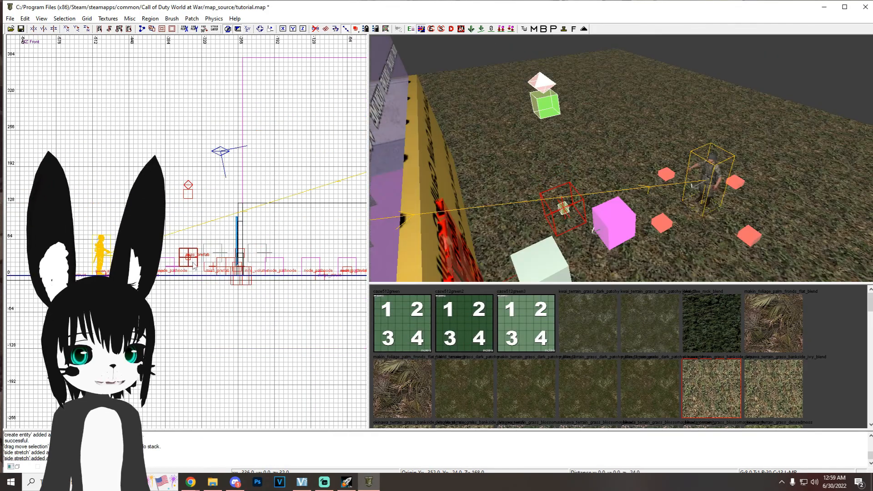
Step: Lower the advanced light prefab to a height of 136, stamp it into separate entities, and save the map
left_click_drag(242, 237, 243, 255)
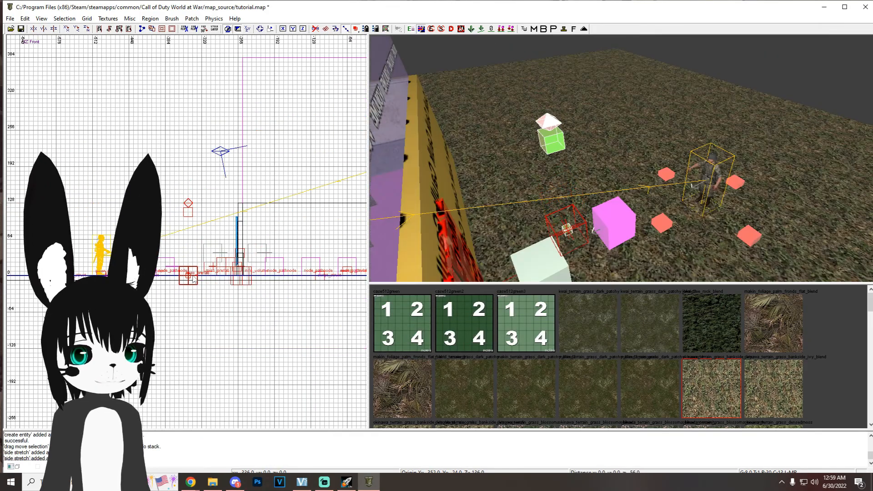
left_click(563, 29)
scroll(565, 158, "up", 3)
right_click_drag(565, 157, 593, 166, "ctrl")
scroll(584, 200, "up", 5)
scroll(593, 194, "down", 4)
scroll(593, 194, "down", 2)
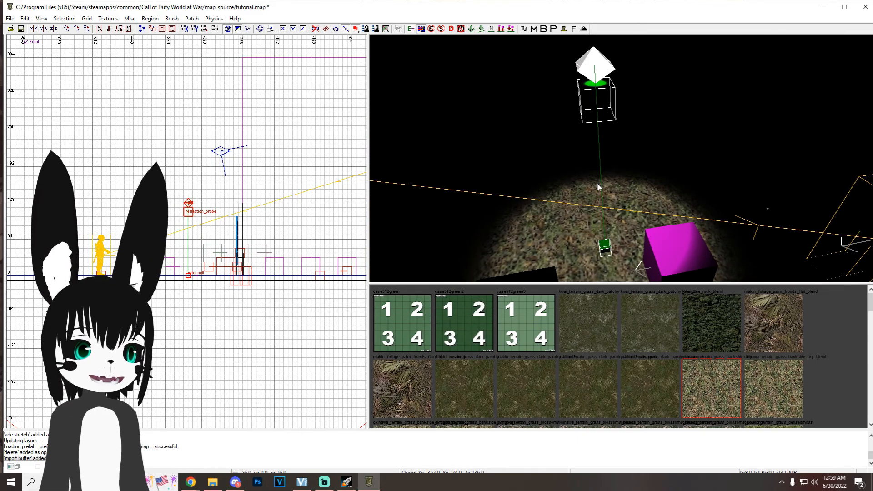
key("ctrl+s")
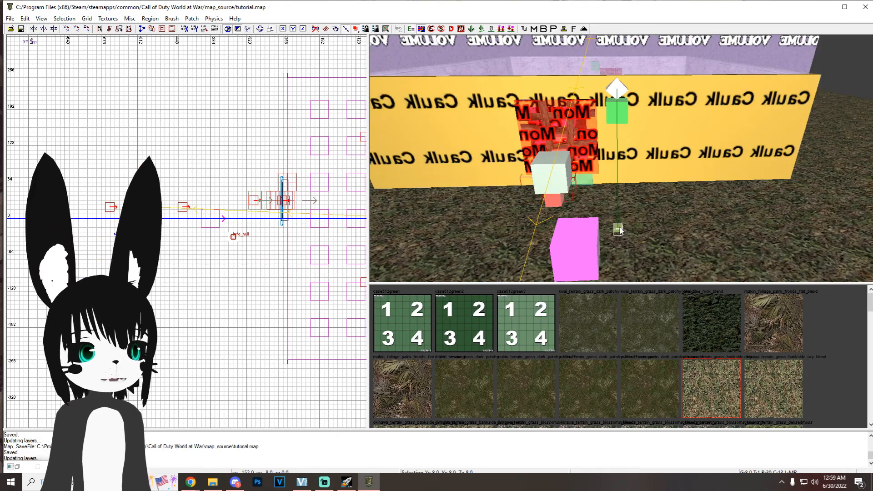
Step: Angle the outdoor advanced light's beam by offsetting the light from its info_null target on the 64-unit grid
key("Escape")
left_click(618, 89, "shift")
right_click_drag(269, 224, 272, 234)
key("7")
left_click_drag(240, 235, 211, 302)
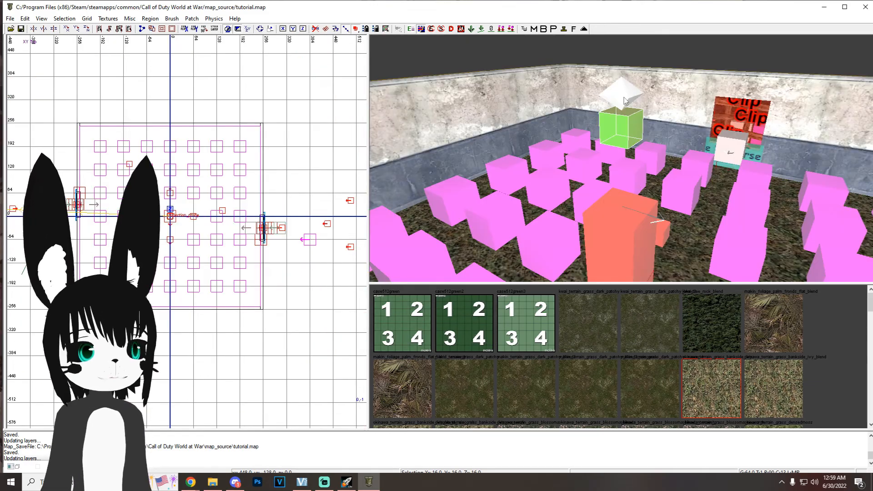
Step: Duplicate the room's light and reflection probe and place the copies outside the opposite window, near the other spawn area
key("space")
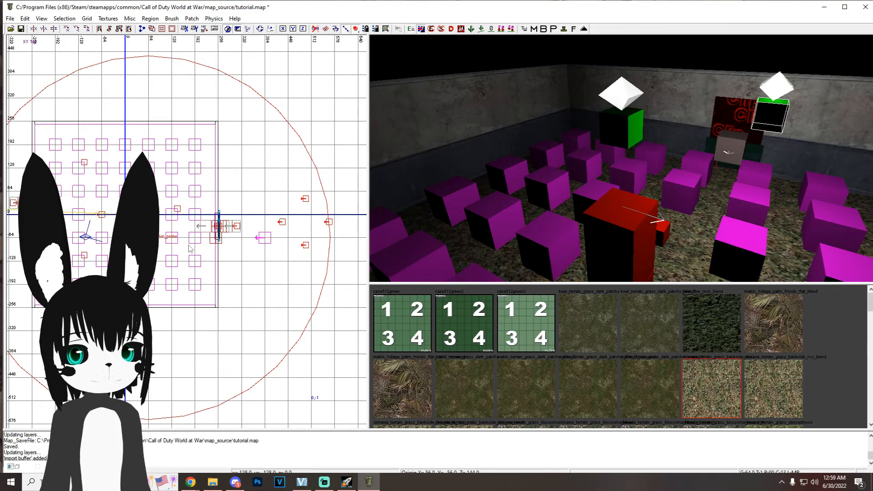
mouse_move(130, 236)
left_mouse_down()
mouse_move(270, 213)
mouse_move(248, 212)
left_mouse_up()
right_click_drag(542, 230, 614, 78)
Step: Set the radius of the duplicated outdoor light to 250
key("Escape")
left_click(612, 95, "shift")
key("n")
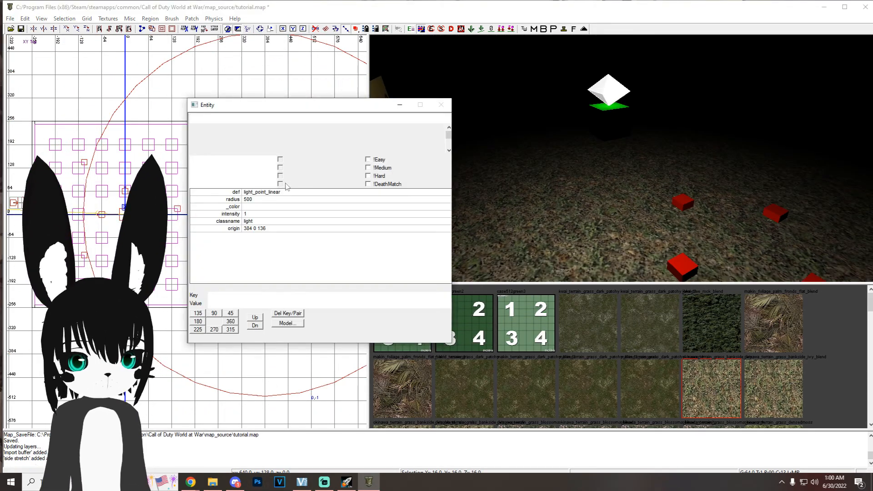
left_click(233, 200)
type("25")
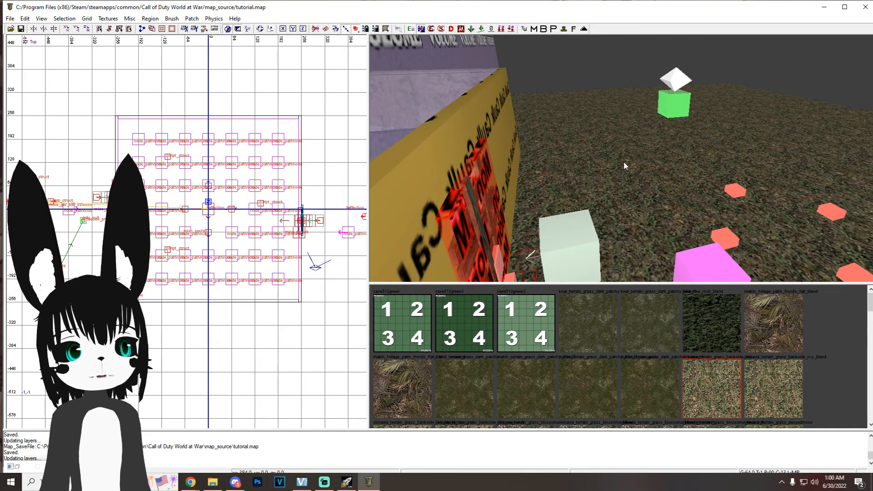
Step: Show the tool textures for all surface types and bring the light grid volume texture into view
right_click_drag(623, 163, 564, 154)
left_click(109, 19)
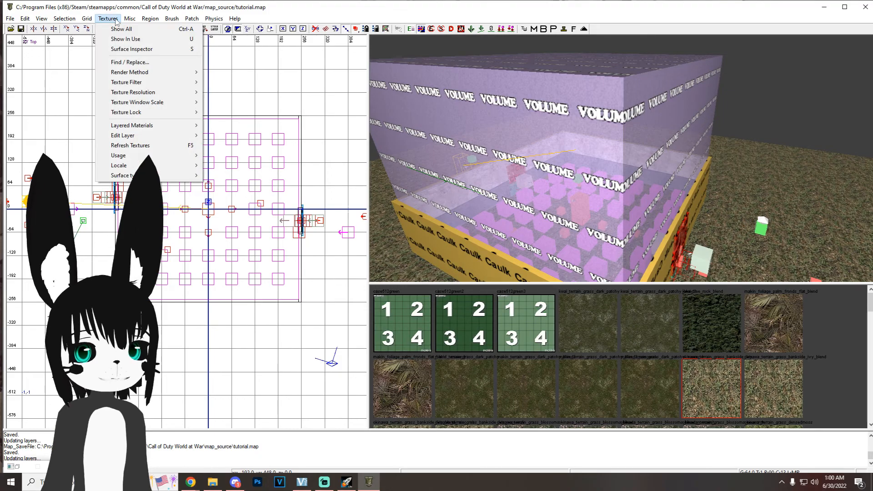
left_click(228, 167)
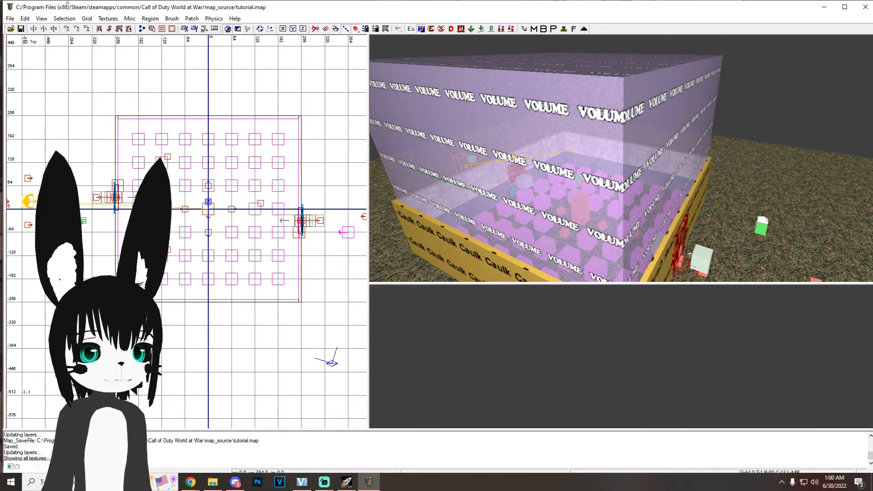
left_click(108, 19)
mouse_move(191, 175)
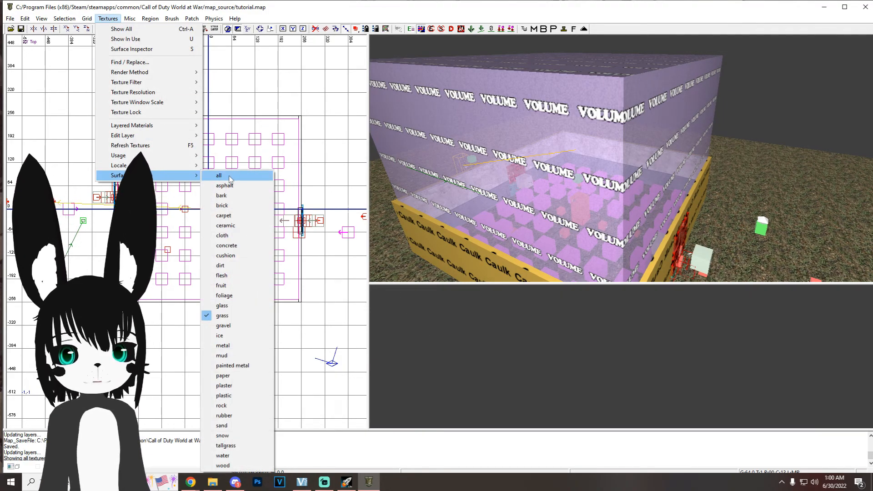
left_click(229, 178)
scroll(459, 341, "down", 2)
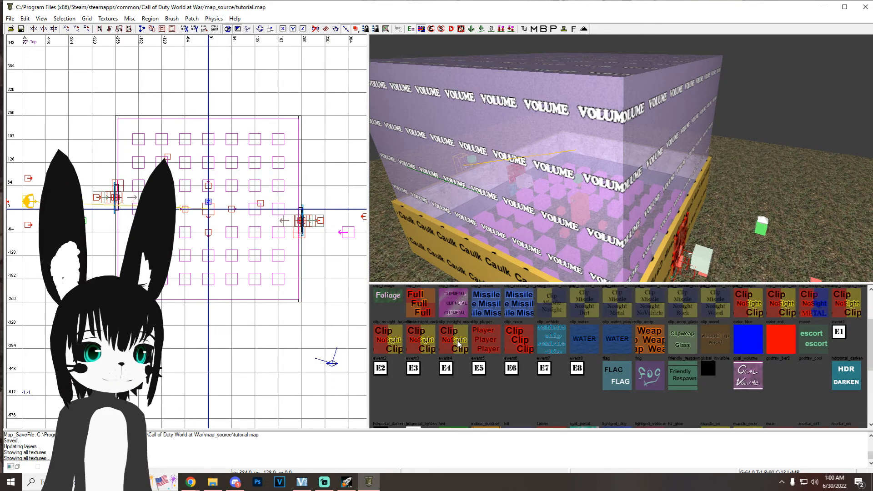
scroll(459, 344, "down", 2)
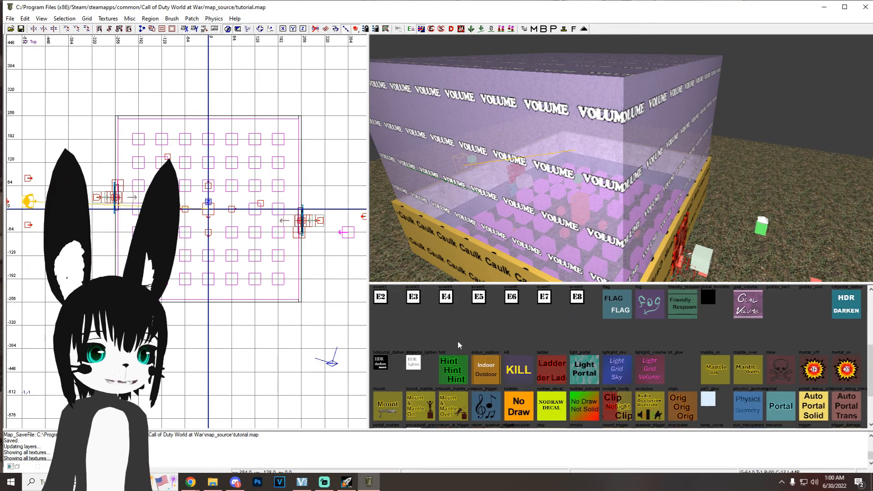
Step: Draw a light grid volume brush enclosing the room and both outdoor spawn areas, and save the map
left_click(650, 378)
scroll(199, 236, "down", 2)
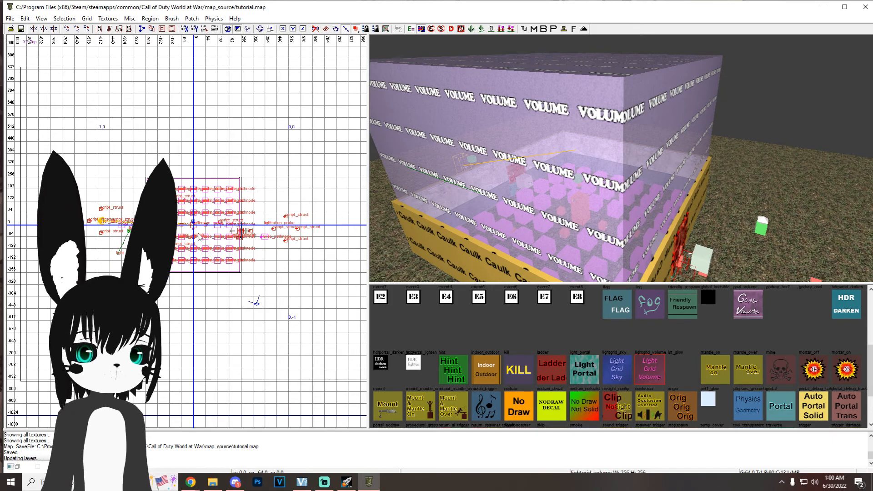
left_click_drag(63, 117, 336, 331)
key("ctrl+s")
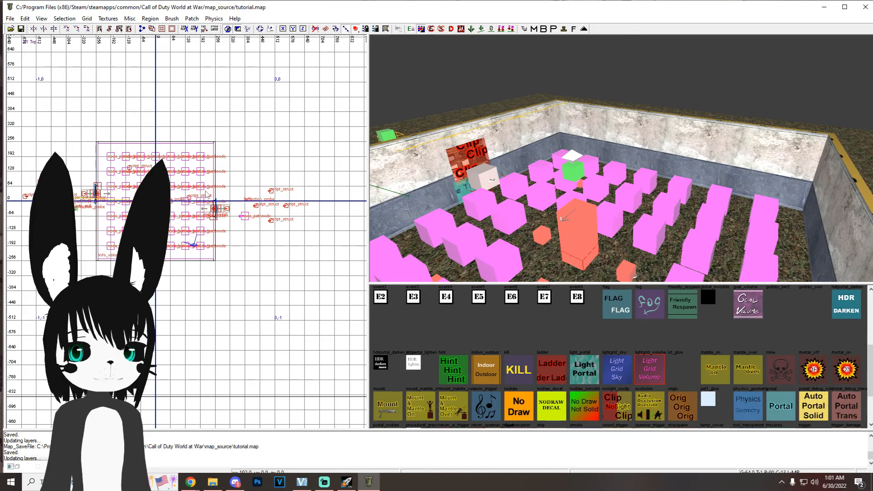
Step: Enclose the entire map in a caulk brush about 3200 by 2752 by 1088 units and save the map
scroll(501, 331, "up", 3)
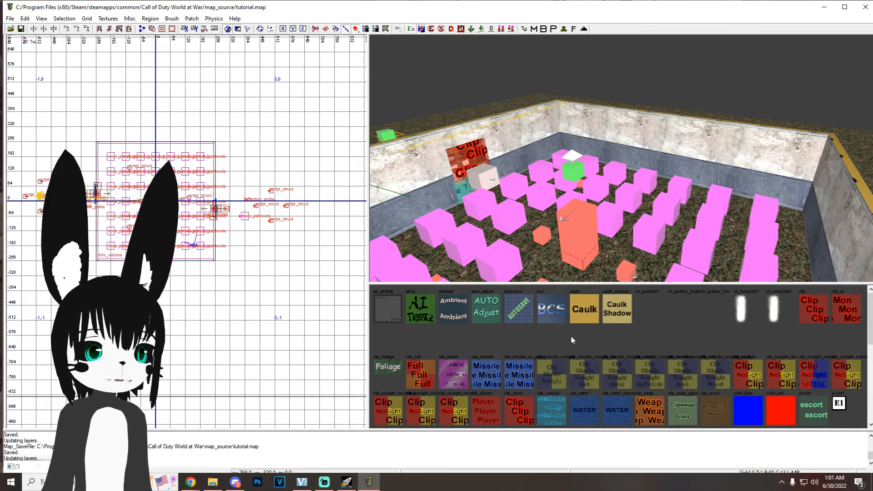
left_click(593, 313)
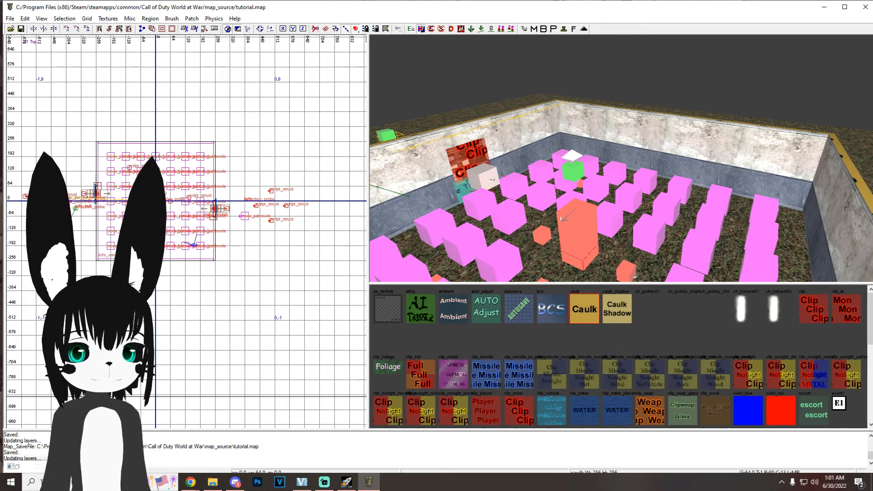
scroll(162, 188, "down", 6)
left_click_drag(70, 110, 268, 276)
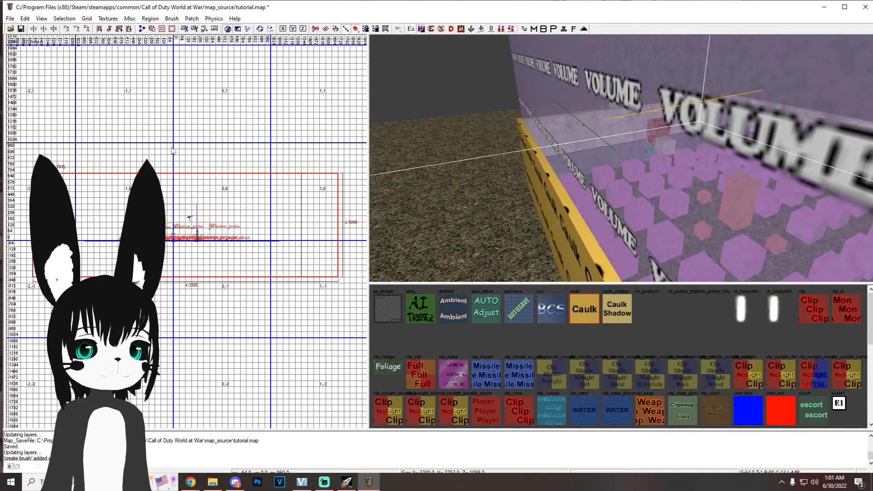
mouse_move(473, 173)
right_mouse_down()
mouse_move(471, 136)
mouse_move(463, 153)
right_mouse_up()
key("ctrl+s")
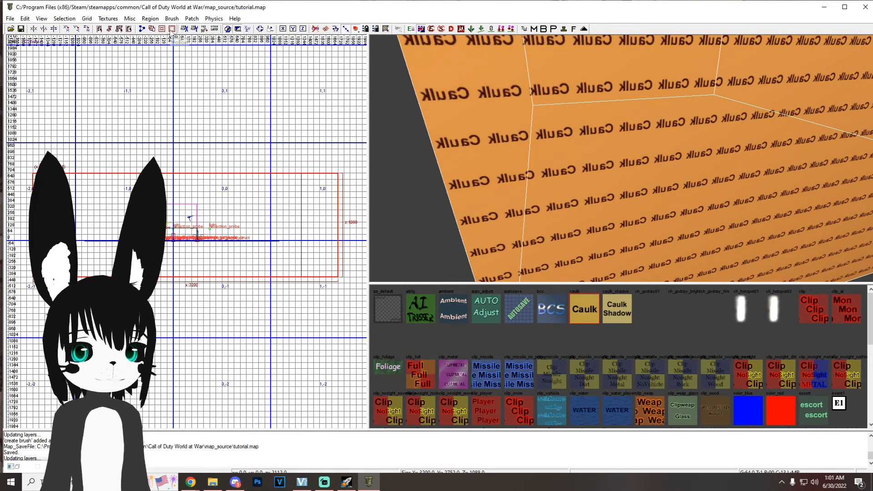
Step: Make the large caulk brush hollow and save the map
left_click(172, 28)
right_click_drag(574, 176, 566, 182)
key("ctrl+s")
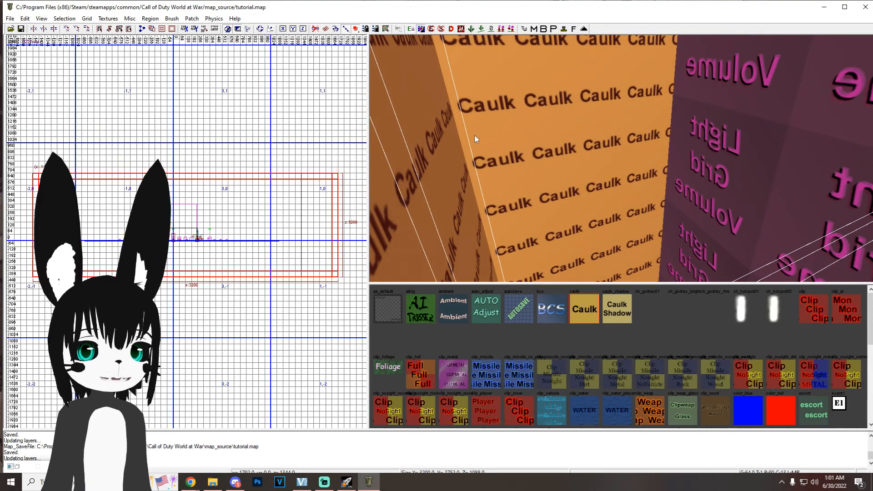
Step: Show the sky textures and apply sky_berlin1 to the hollow box around the map
left_click(108, 18)
mouse_move(167, 160)
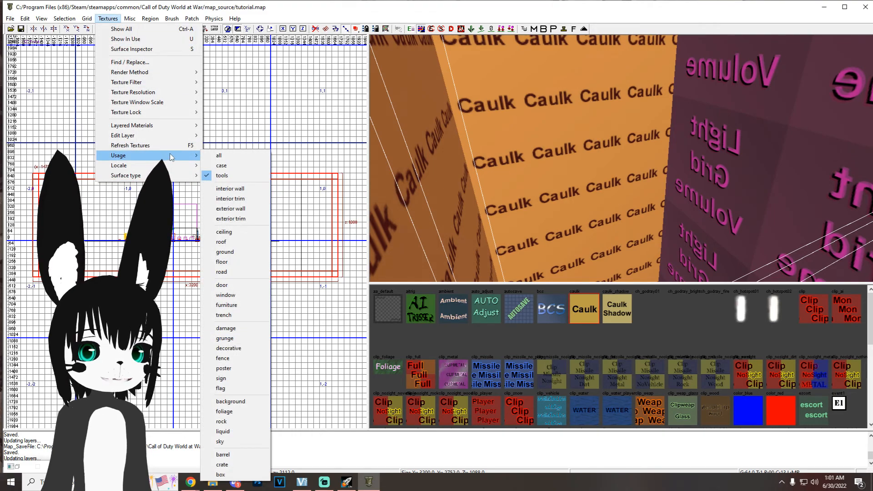
left_click(245, 442)
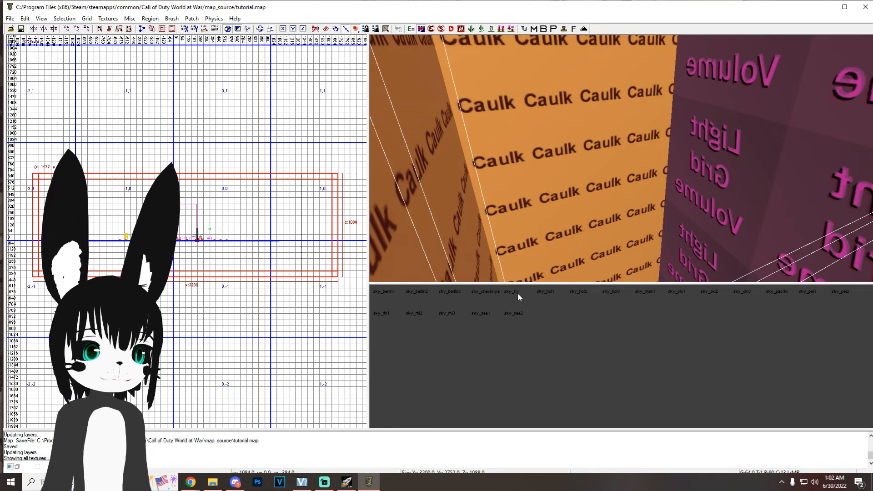
left_click(384, 296)
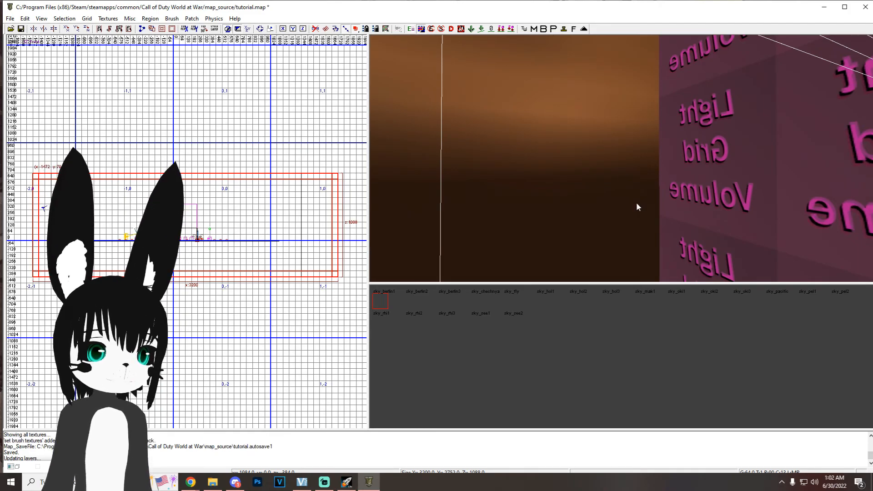
key("Escape")
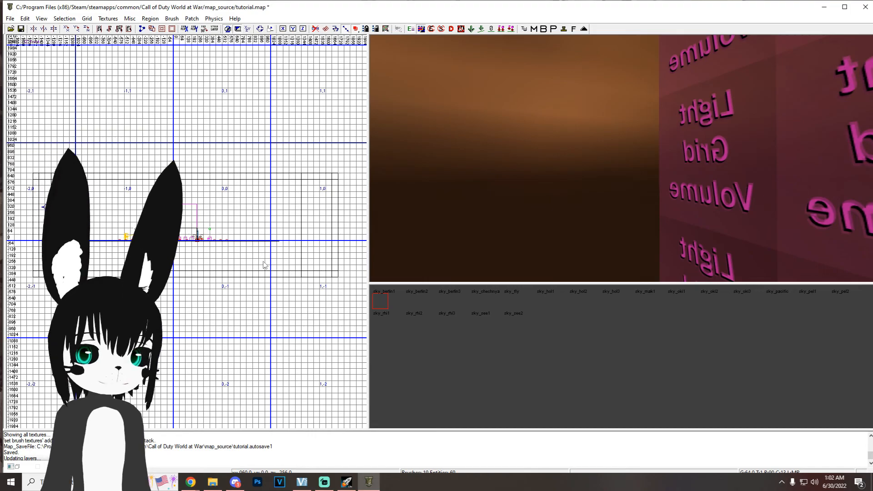
Step: Add the skyboxmodel key with value skybox_ber1 to the worldspawn entity and save the map
key("n")
double_click(223, 295)
type("skyboxmodel")
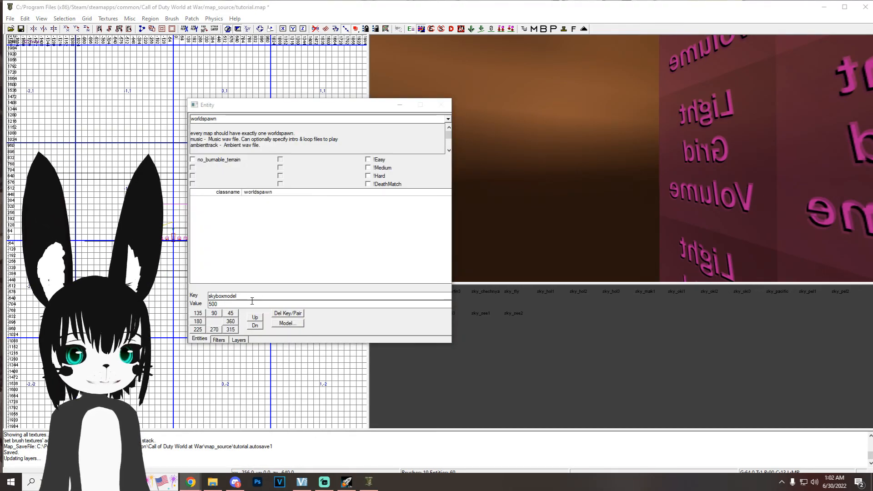
double_click(251, 303)
type("skybox_ber1")
key("Return")
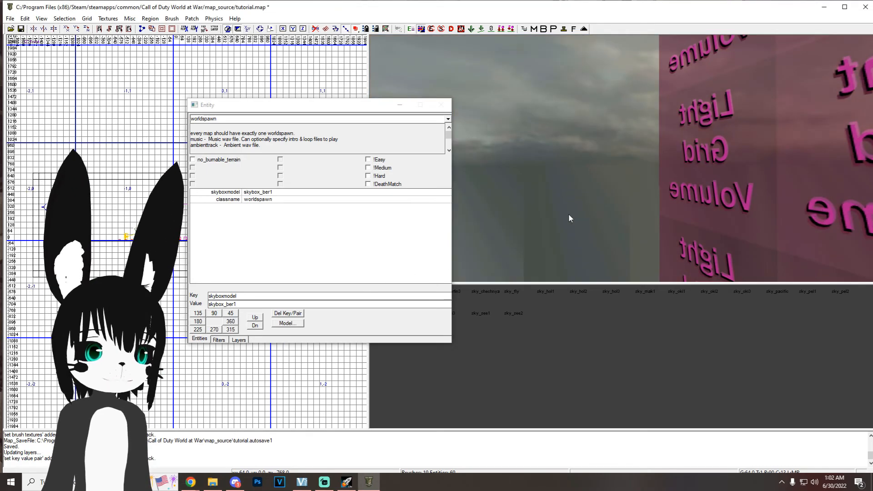
left_click(542, 162)
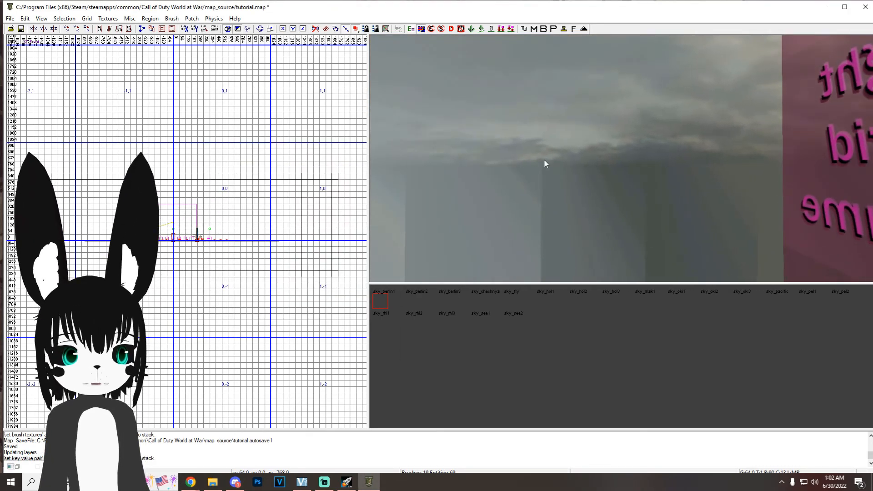
key("ctrl+s")
Step: Look up the available skybox model names by adding a misc model and searching the xmodel folder for skybox
key("n")
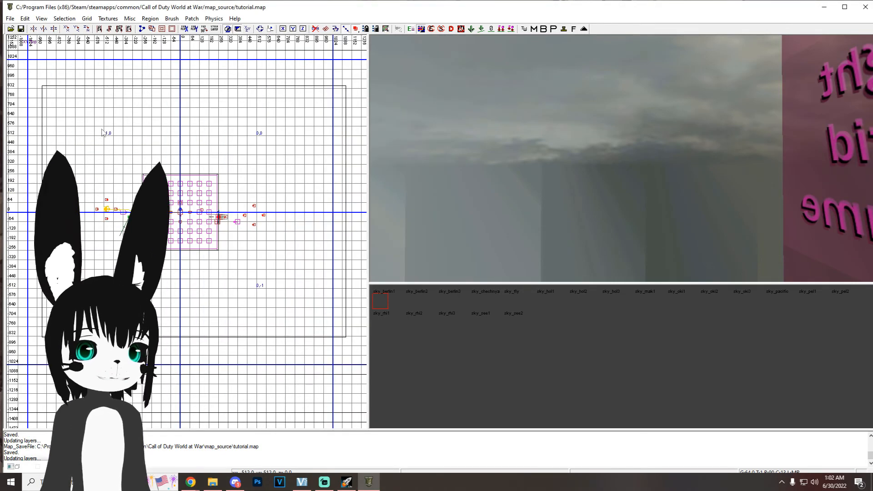
right_click(102, 133)
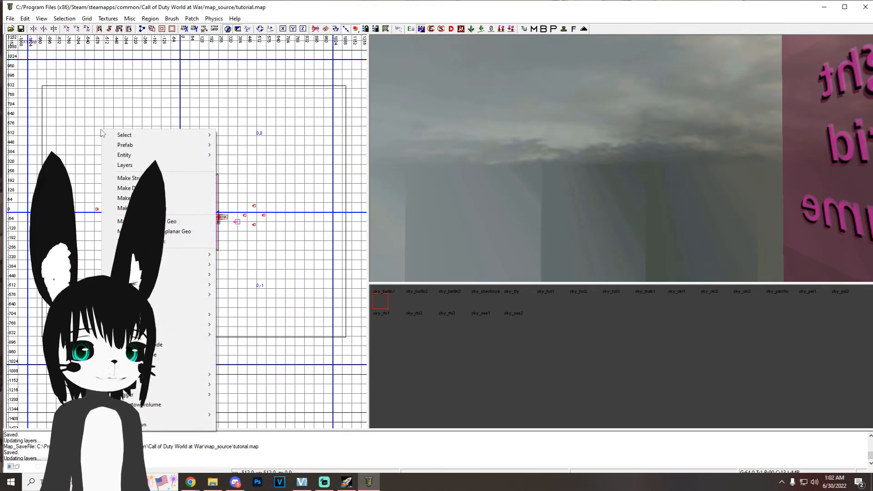
mouse_move(181, 315)
left_click(258, 316)
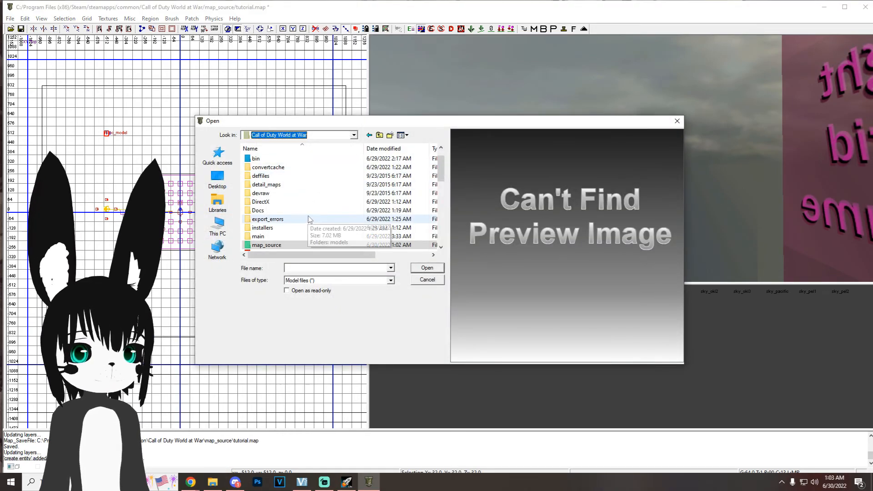
scroll(310, 220, "down", 3)
double_click(274, 202)
scroll(275, 201, "down", 12)
scroll(273, 210, "down", 1)
double_click(273, 195)
left_click(308, 268)
type("skybox")
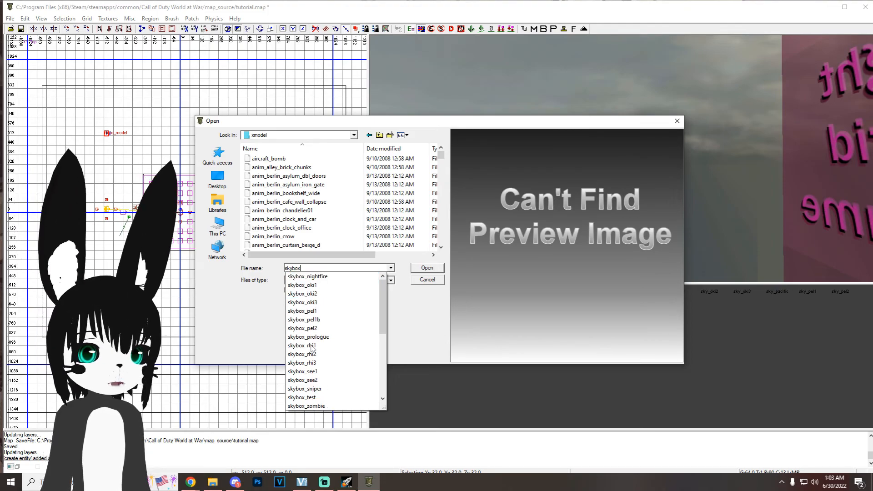
scroll(330, 348, "down", 6)
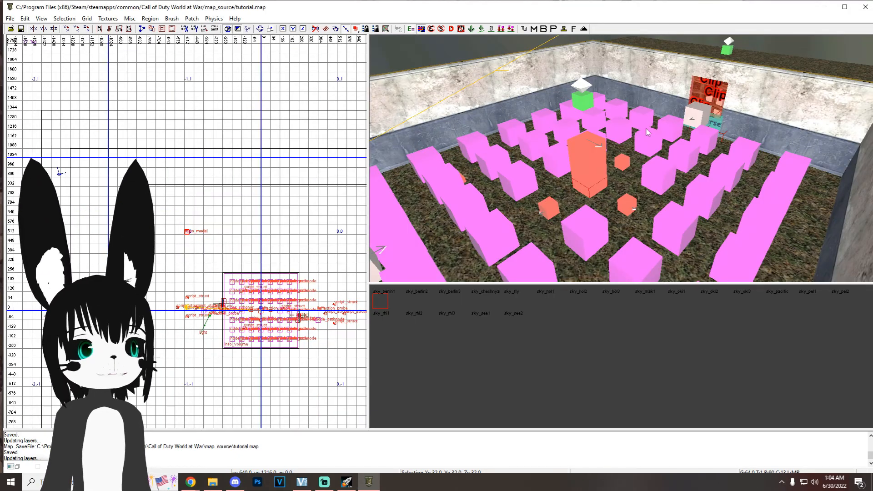
Step: Switch to the Launcher and choose the tutorial mod for building
left_click(825, 12)
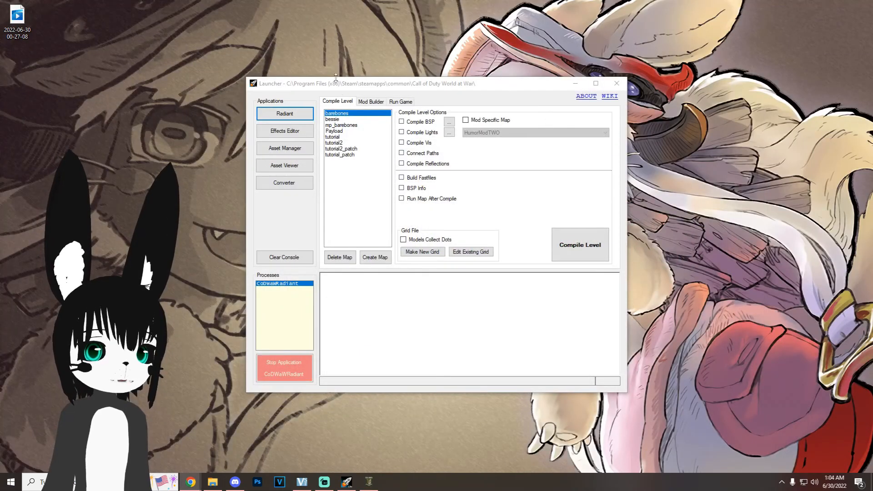
left_click_drag(334, 80, 340, 59)
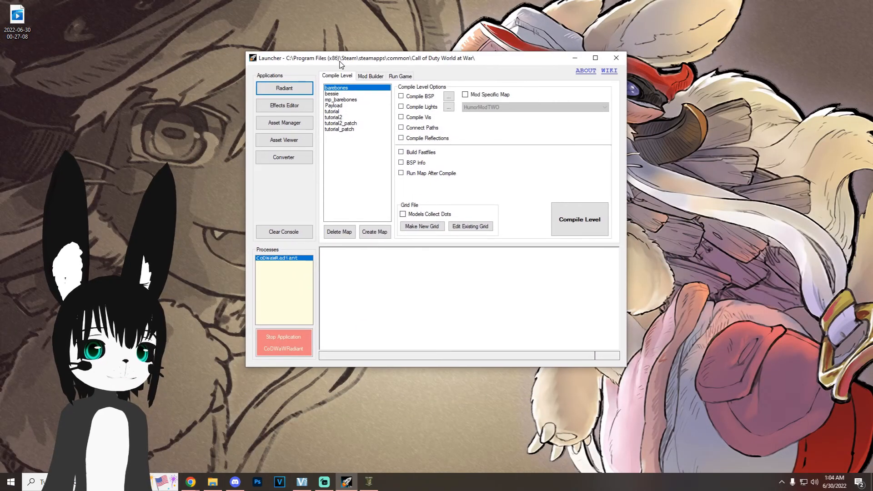
left_click(370, 76)
left_click(366, 97)
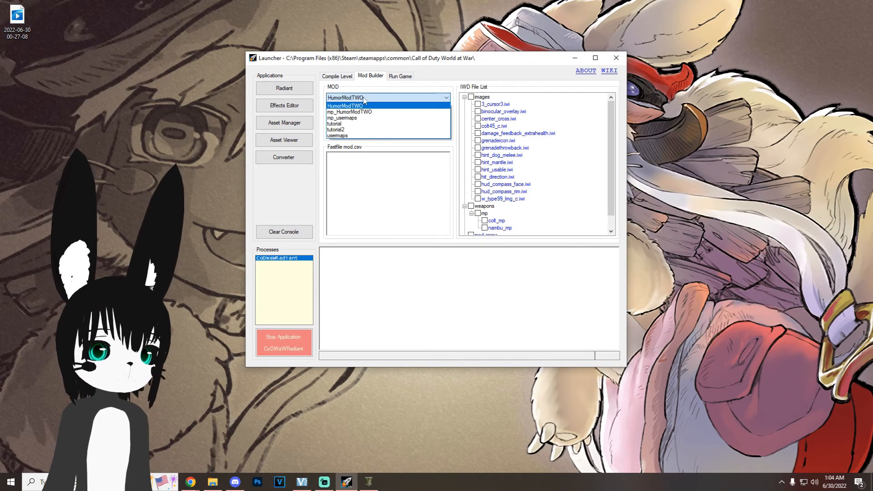
left_click(353, 124)
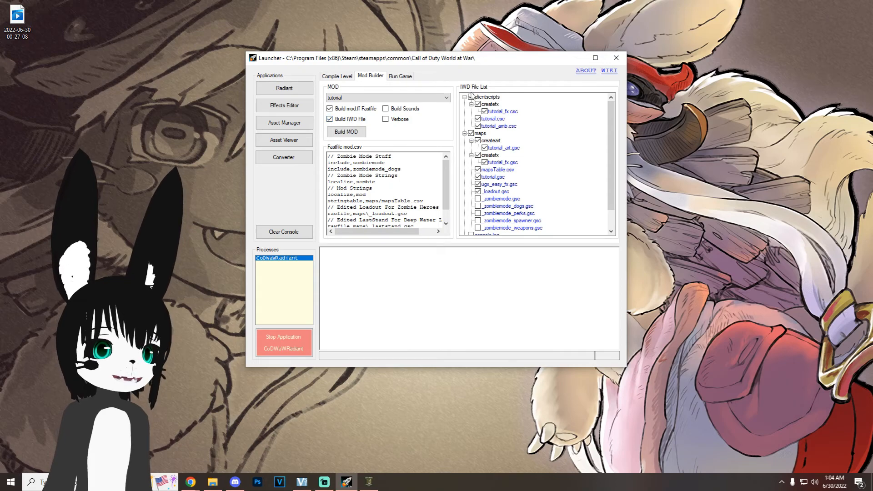
Step: Include the remaining zombiemode scripts, mod.arena and mod.csv in the IWD file and build the tutorial mod
scroll(489, 191, "down", 1)
left_click(477, 177)
left_click(477, 184)
left_click(478, 191)
left_click(477, 206)
left_click(471, 213)
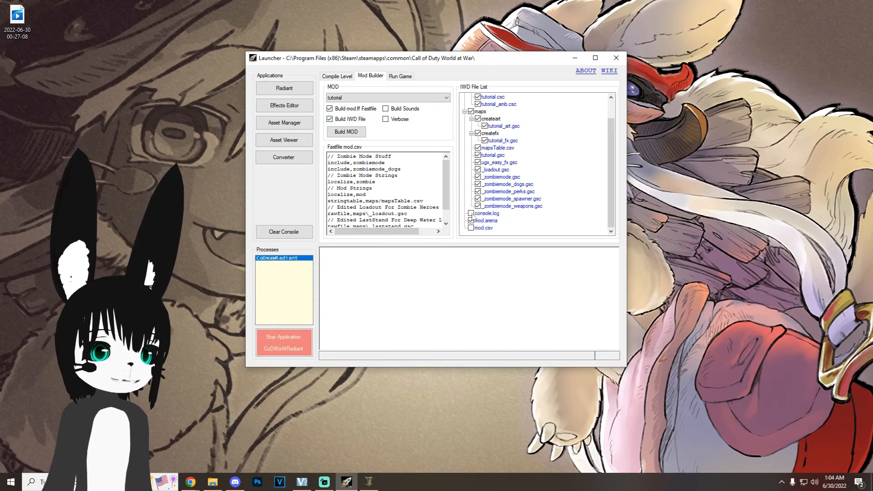
left_click(346, 132)
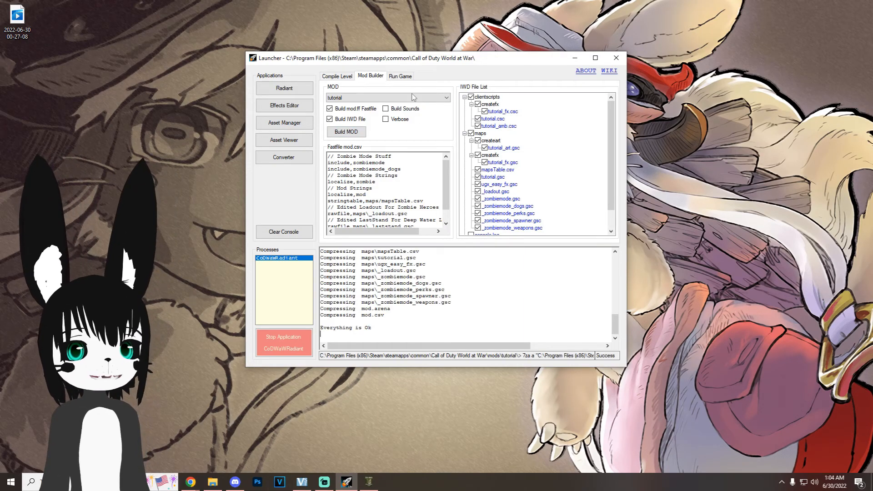
Step: Compile tutorial_patch with only Build Fastfiles enabled, as a mod-specific map for tutorial
left_click(337, 76)
left_click(343, 129)
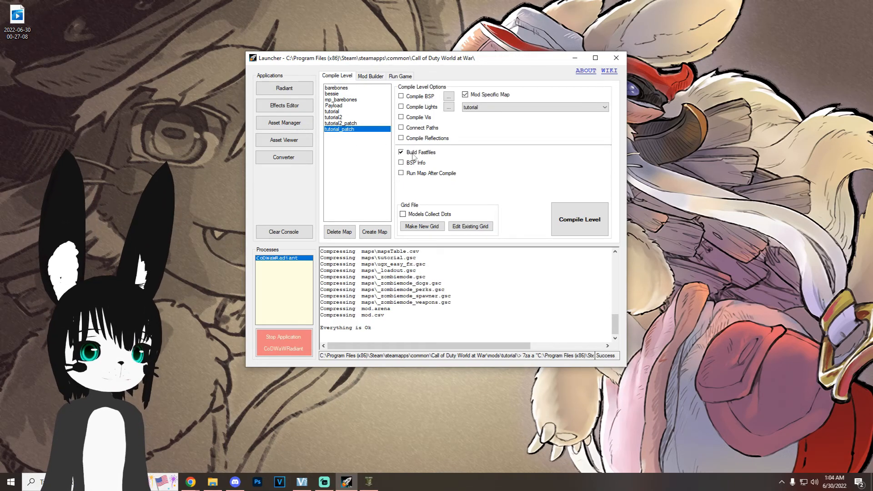
left_click(589, 226)
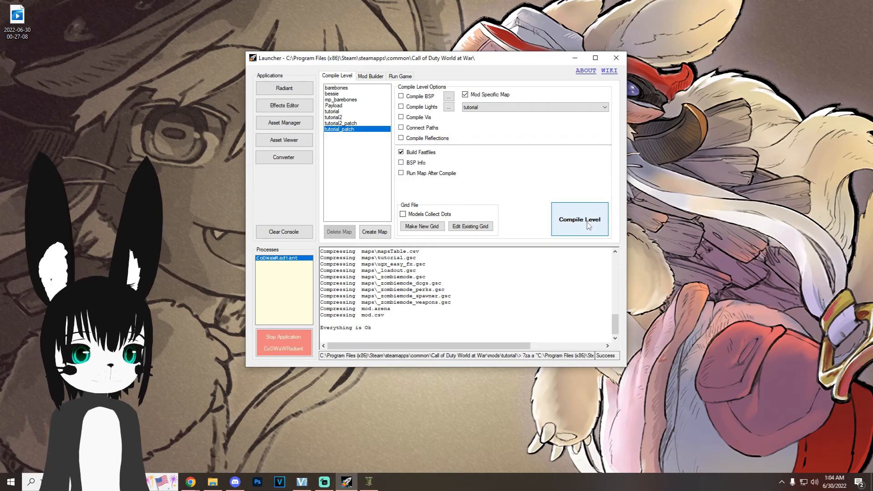
Step: Compile the tutorial map with BSP, lights, paths, reflections and fastfiles, running the map after the compile
left_click(339, 112)
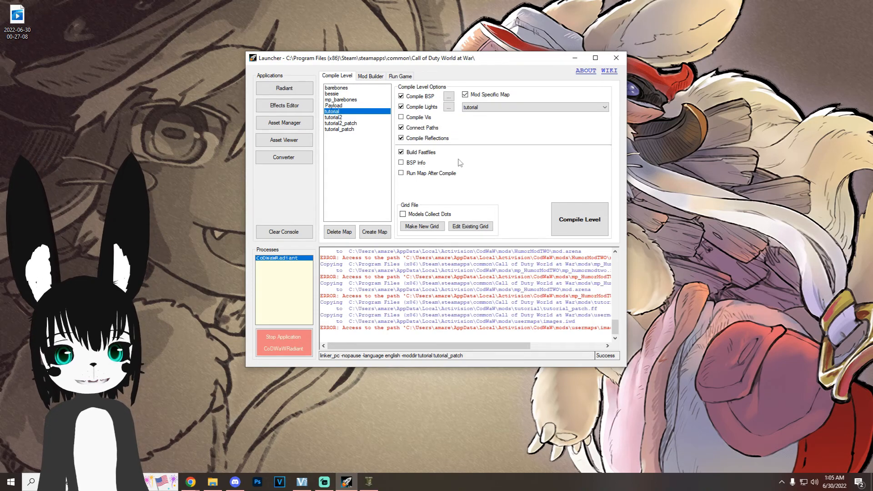
left_click(423, 174)
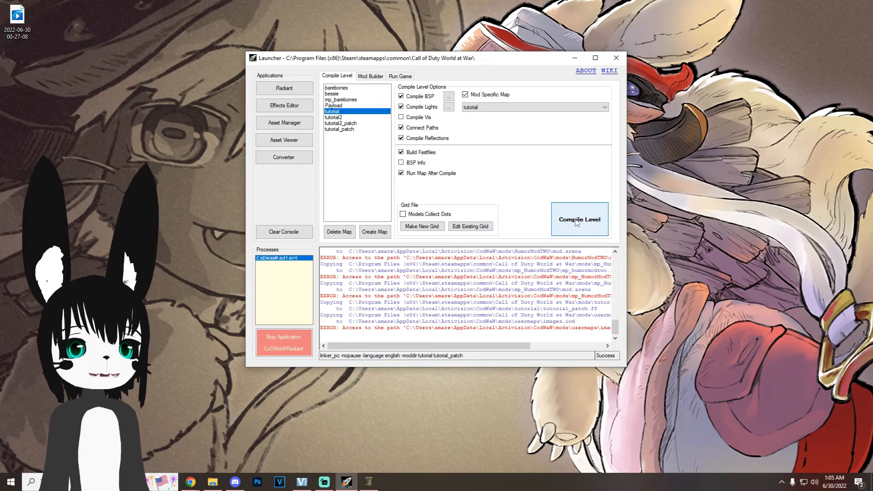
left_click(576, 220)
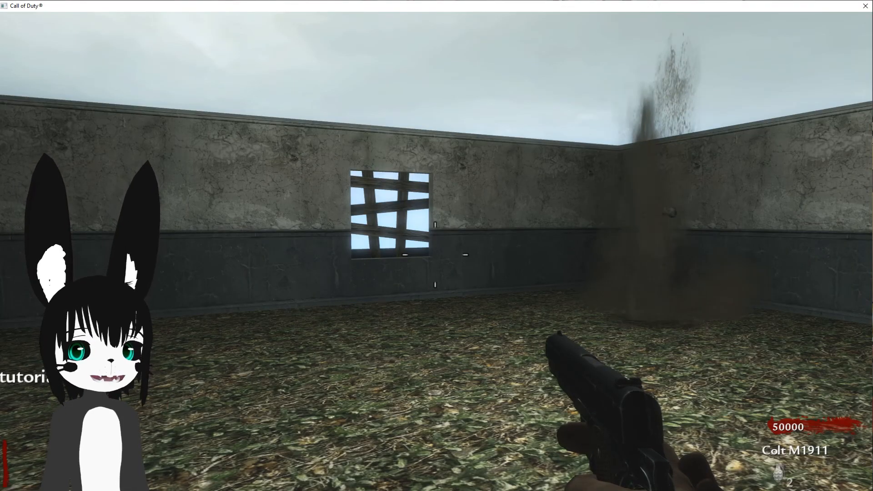
Step: Playtest the compiled map by walking around the room, checking the sky, a spawning zombie and the boarded window
key("w")
key("w")
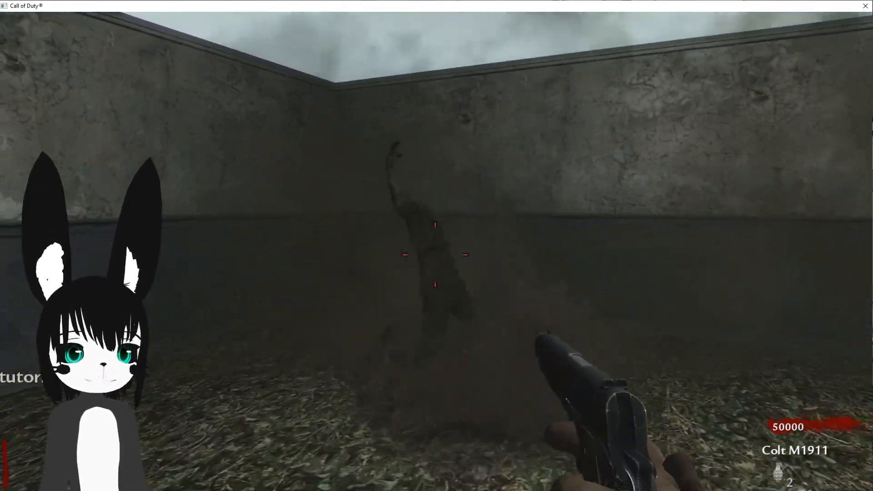
key("s")
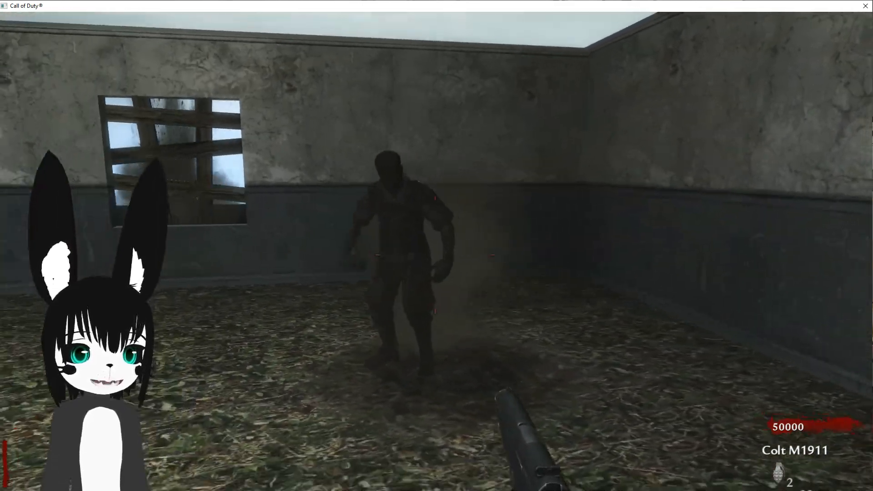
key("w")
key("s")
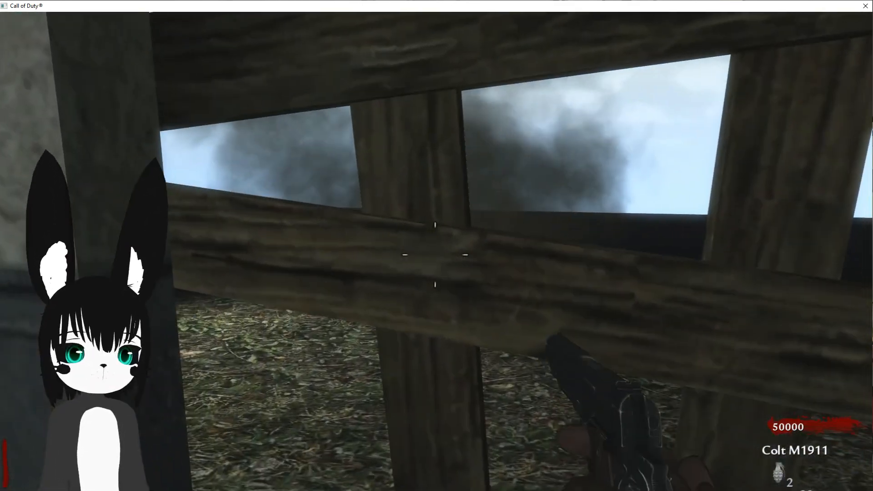
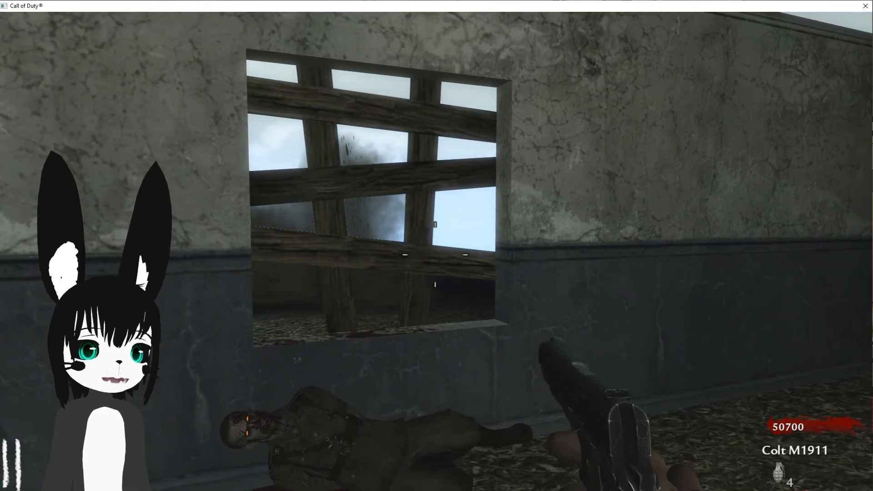
Step: Continue the playtest by knifing and shooting zombies through the boarded window of the room
key("s")
key("d")
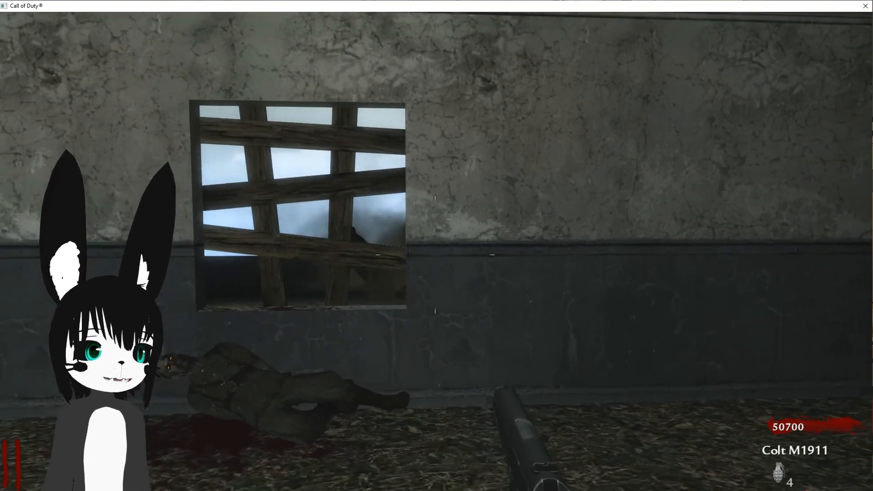
key("w")
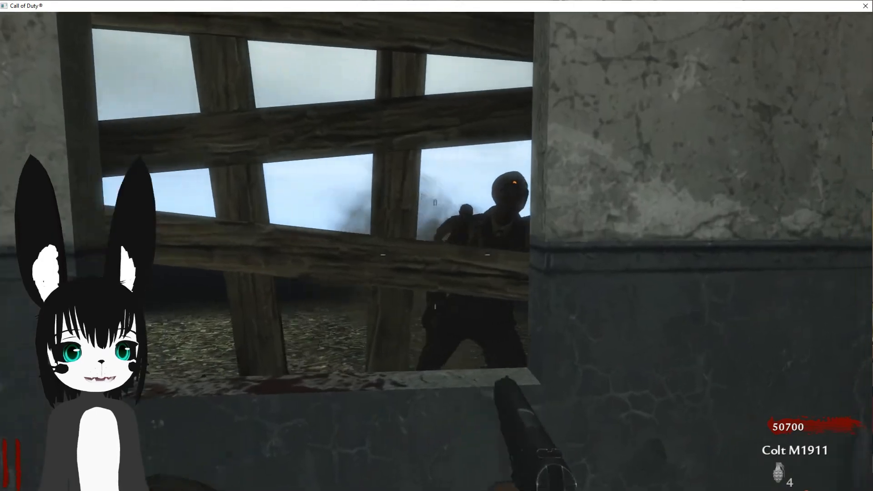
key("w")
key("v")
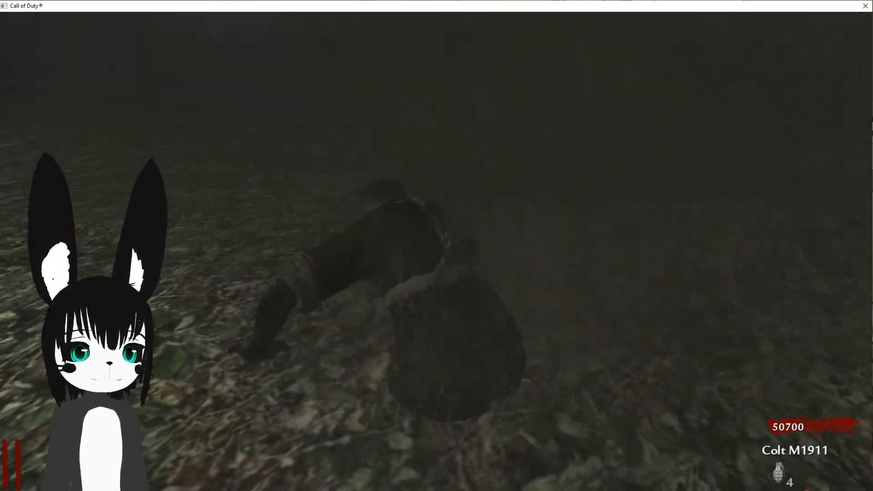
key("v")
key("w")
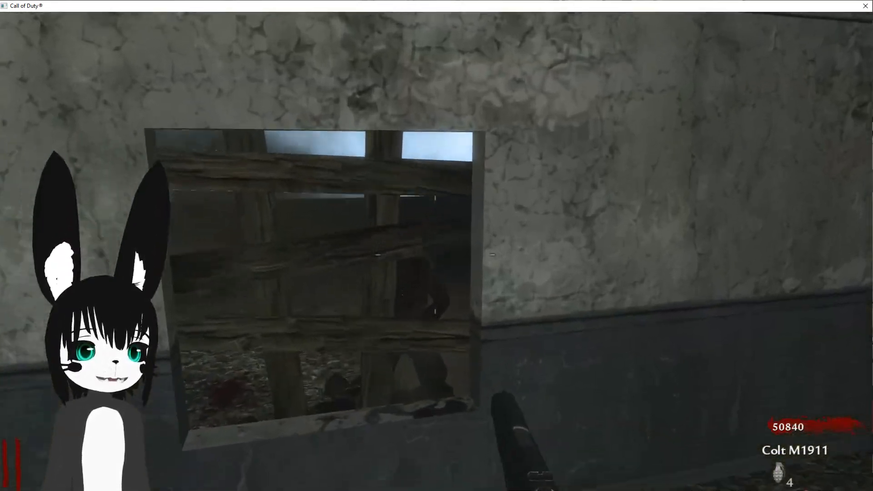
key("v")
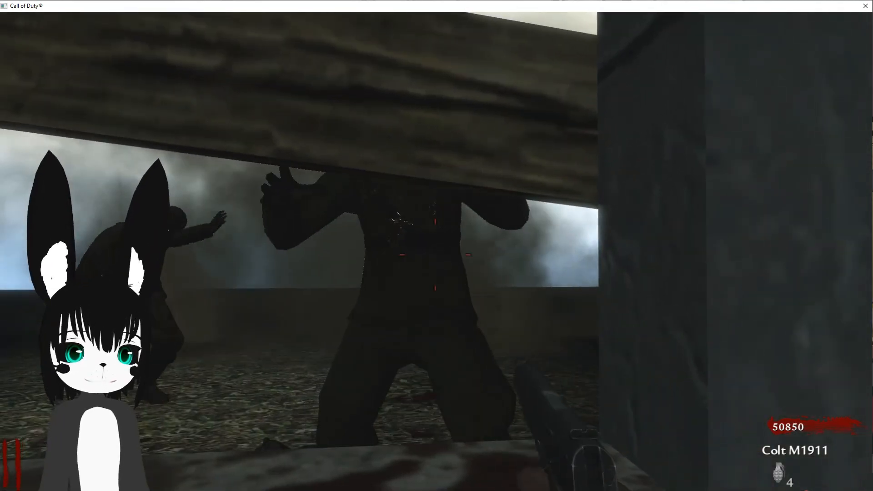
key("v")
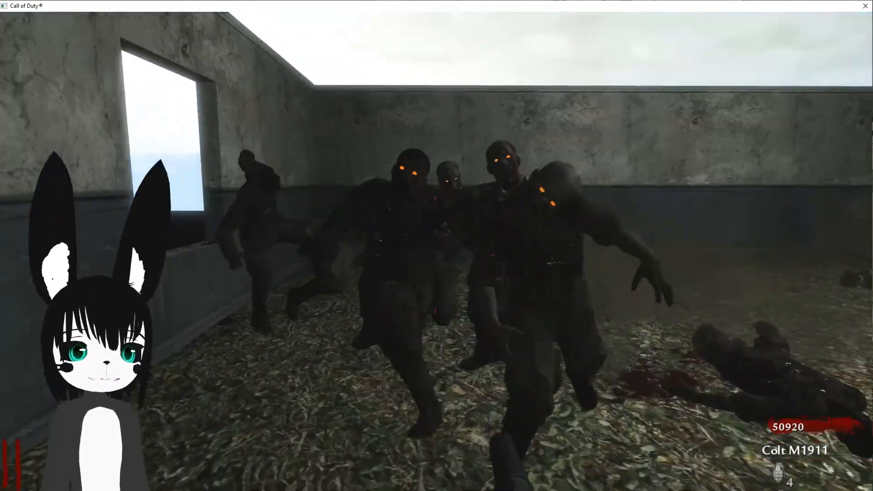
right_click(437, 252)
left_click(437, 251)
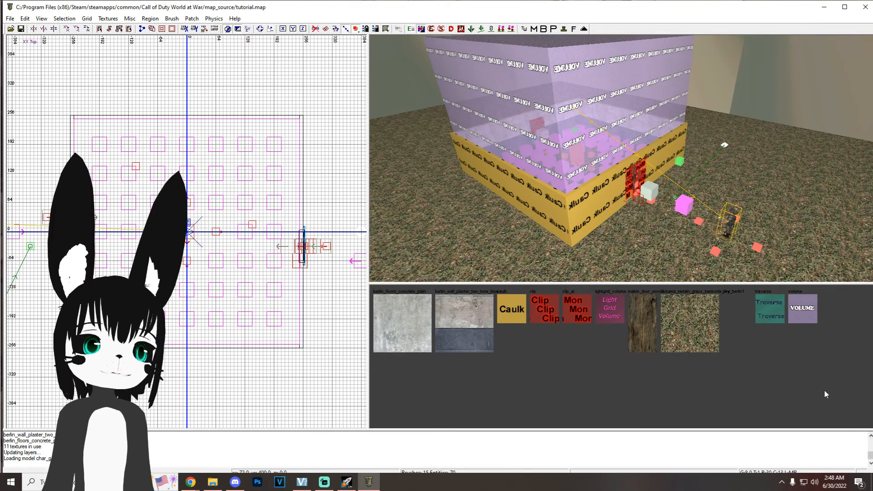
Step: Hide the Volume brushes covering the room with the view filters
key("f")
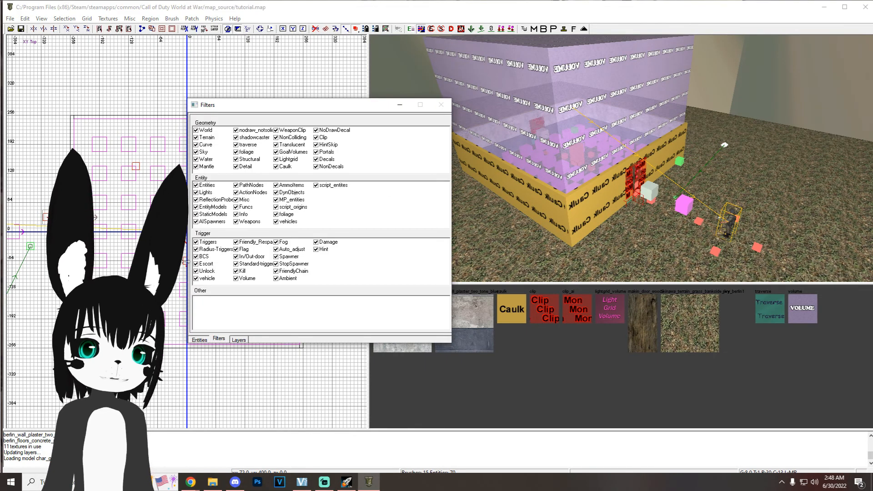
left_click(237, 279)
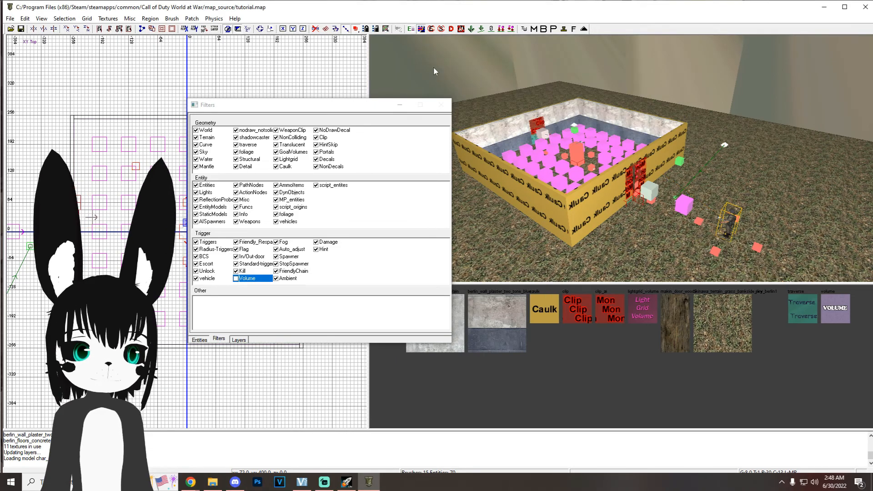
left_click(400, 105)
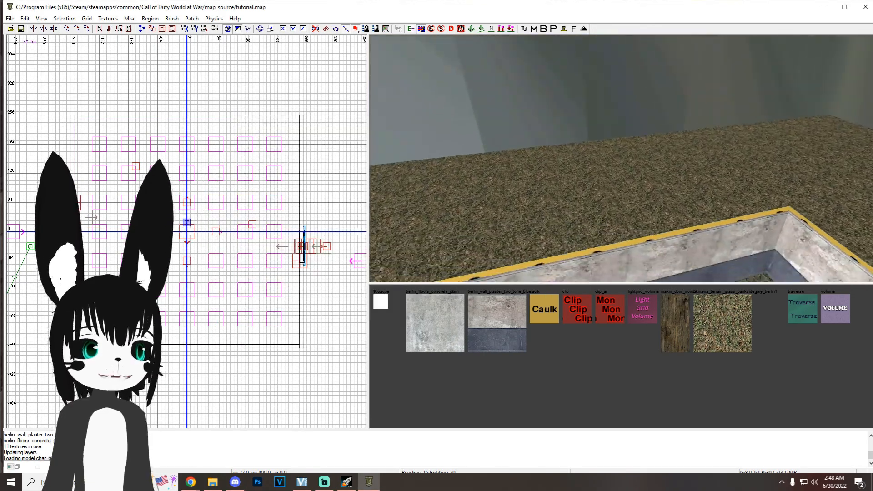
Step: Split the room's north wall with clip cuts at x 0 and x 64 in the top view, keeping all pieces
right_click_drag(568, 154, 569, 194)
left_click(564, 207, "shift")
scroll(234, 150, "up", 2)
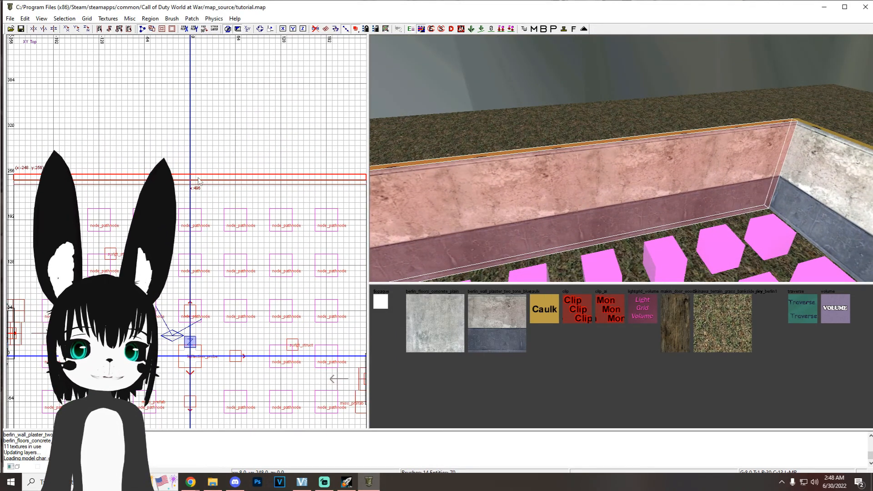
scroll(198, 174, "up", 2)
left_click(188, 196)
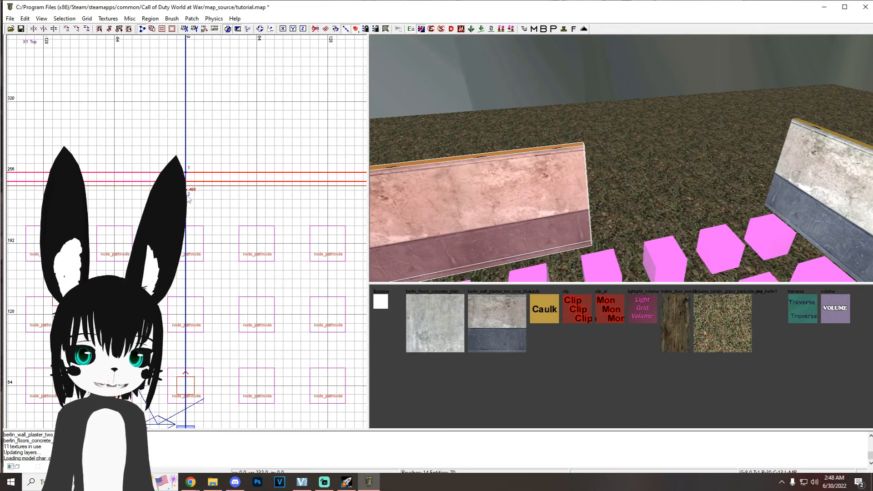
key("shift+Return")
left_click(257, 172)
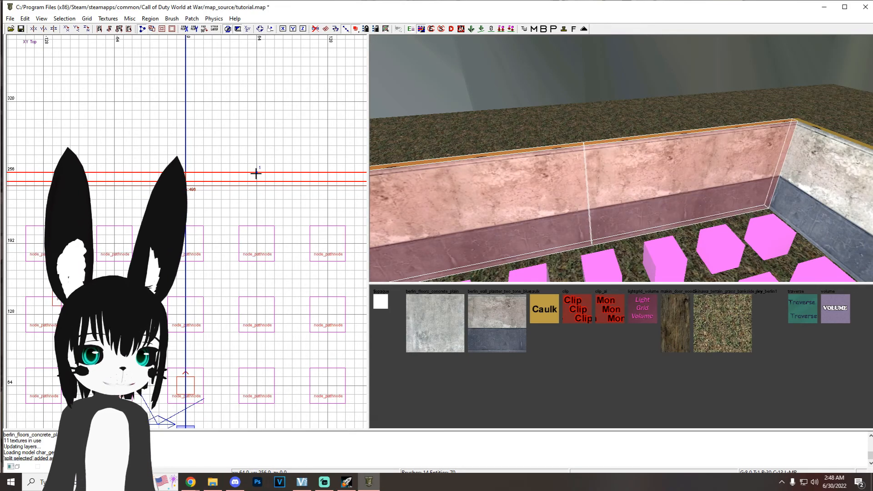
left_click(258, 190)
key("shift+Return")
key("Escape")
key("Escape")
Step: Delete the 64-unit wall piece between the two cuts to open a doorway in the north wall
right_click_drag(617, 198, 617, 200)
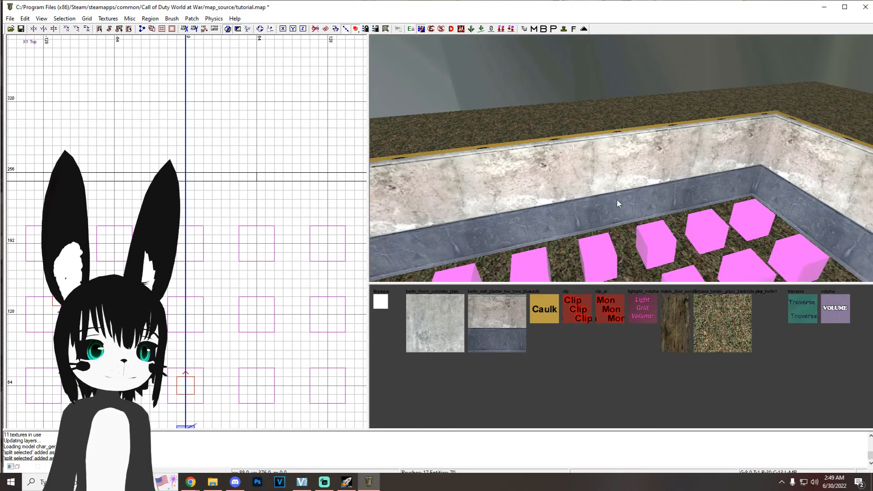
left_click(612, 198, "shift")
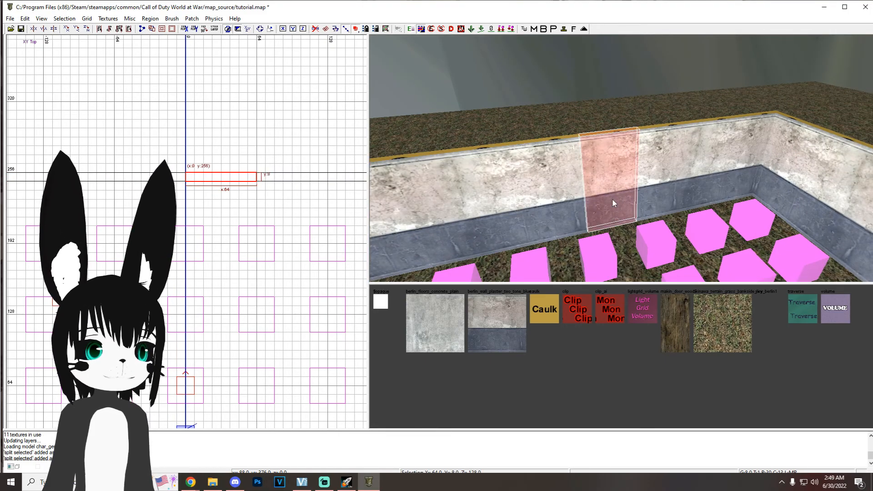
key("BackSpace")
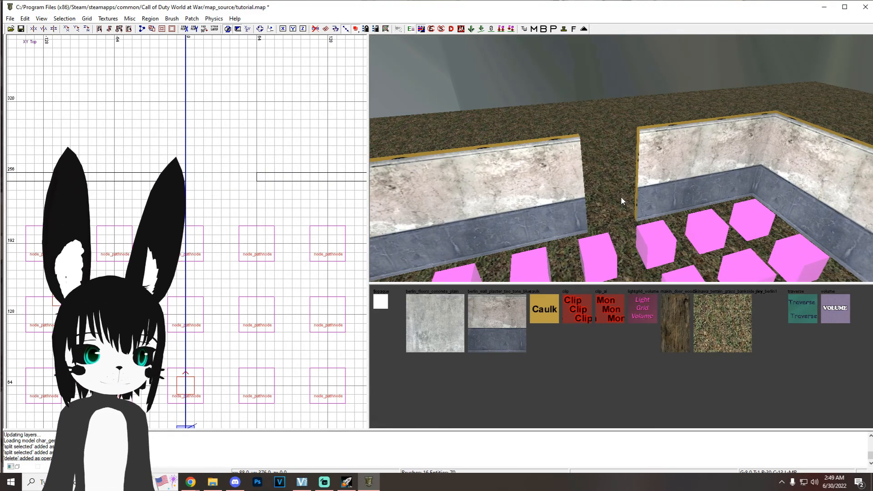
Step: Hide the entities with the view filters and select the wall pieces around the windows in both side walls
right_click_drag(621, 198, 584, 137)
key("f")
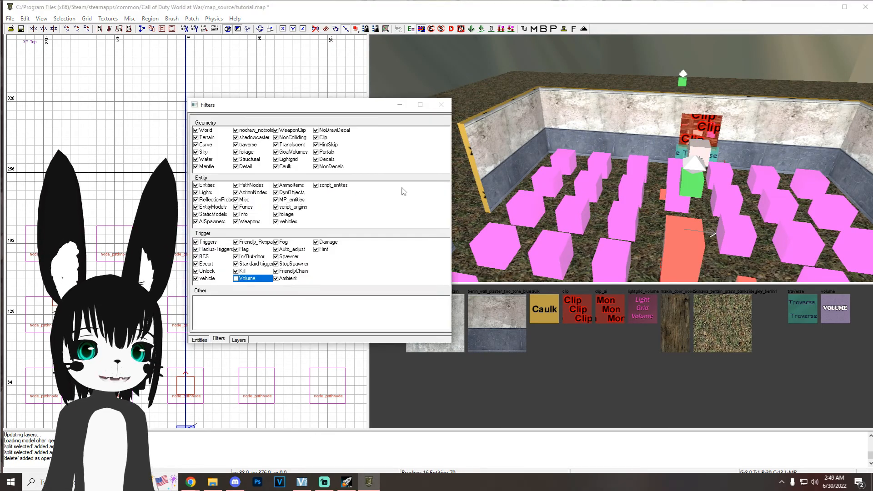
left_click(196, 185)
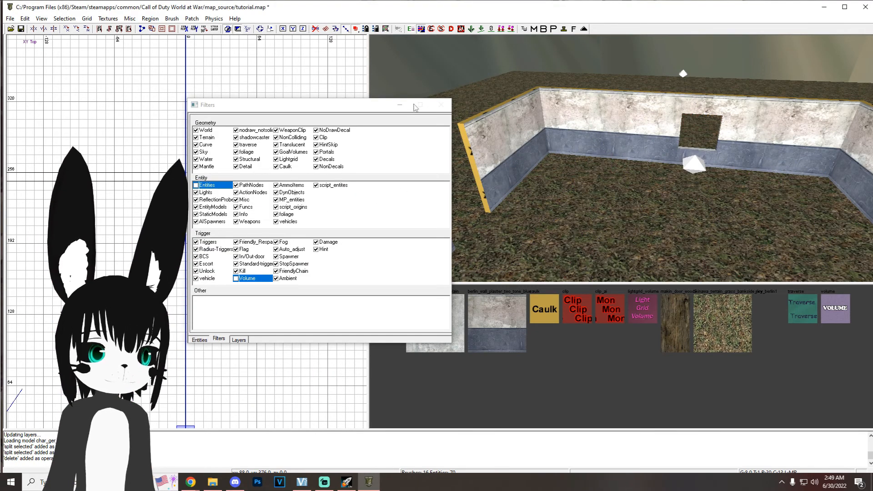
left_click(399, 105)
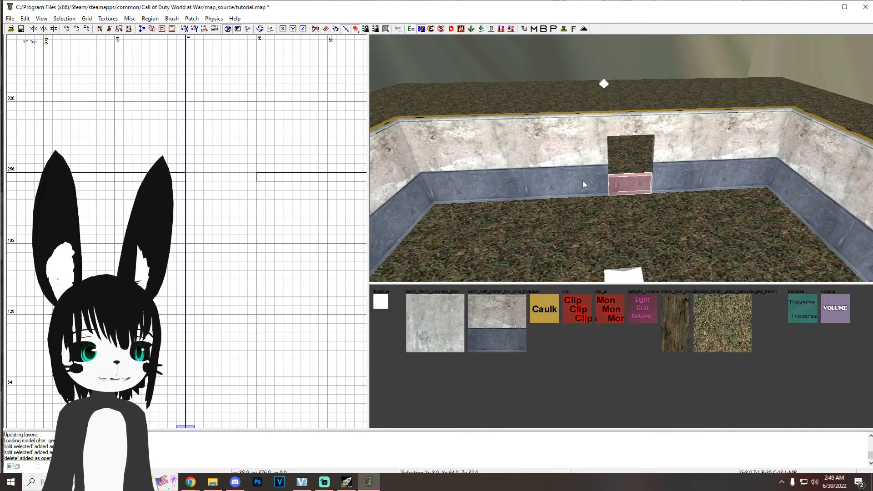
left_click(583, 181, "shift")
left_click(664, 167, "shift")
left_click(632, 126, "shift")
right_click_drag(636, 140, 768, 144)
left_click(663, 205, "shift")
left_click(608, 203, "shift")
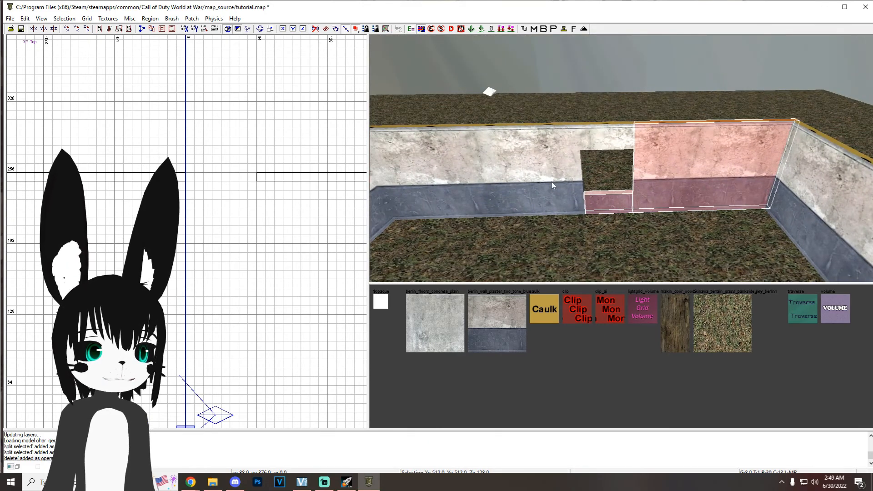
left_click(552, 182, "shift")
left_click(601, 141, "shift")
Step: Show the entities again and add the window barrier prefabs to the wall selection
key("f")
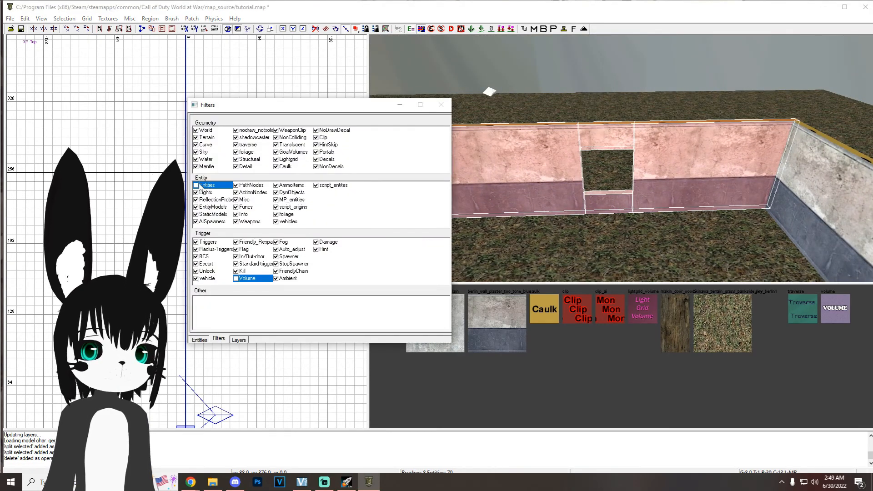
left_click(196, 185)
left_click(399, 105)
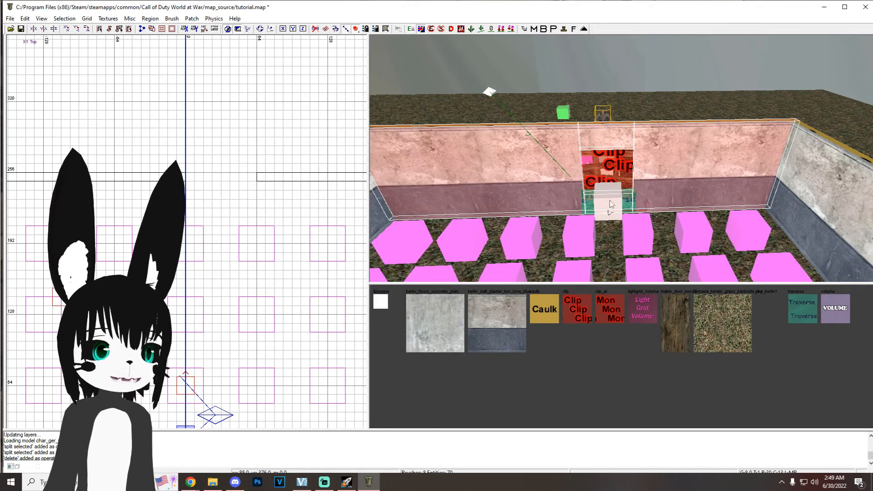
scroll(678, 193, "down", 3)
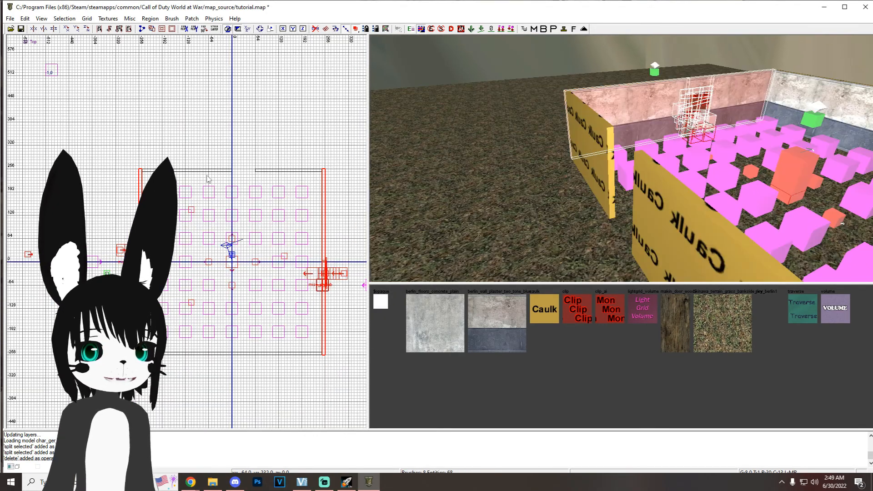
Step: Paste copies of the side walls, window barriers and end wall north of the room to enclose a second room
key("ctrl+v")
scroll(139, 187, "up", 2)
left_click_drag(141, 421, 140, 138)
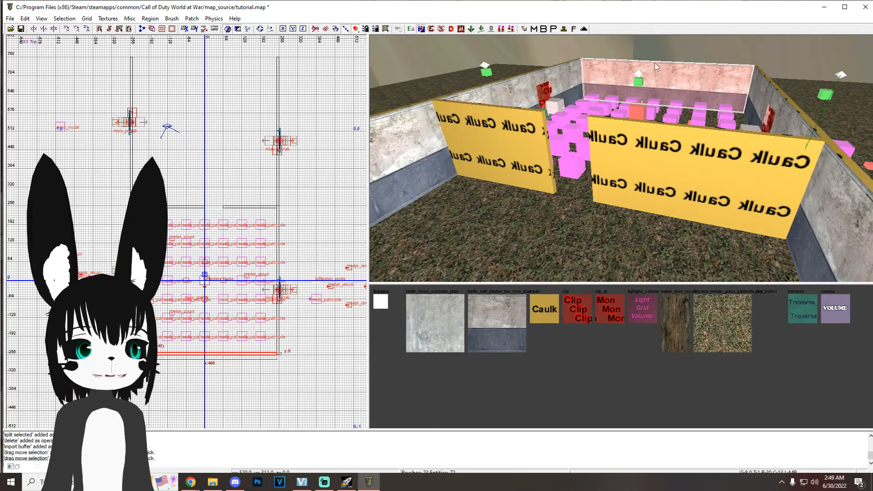
left_click_drag(256, 353, 256, 58)
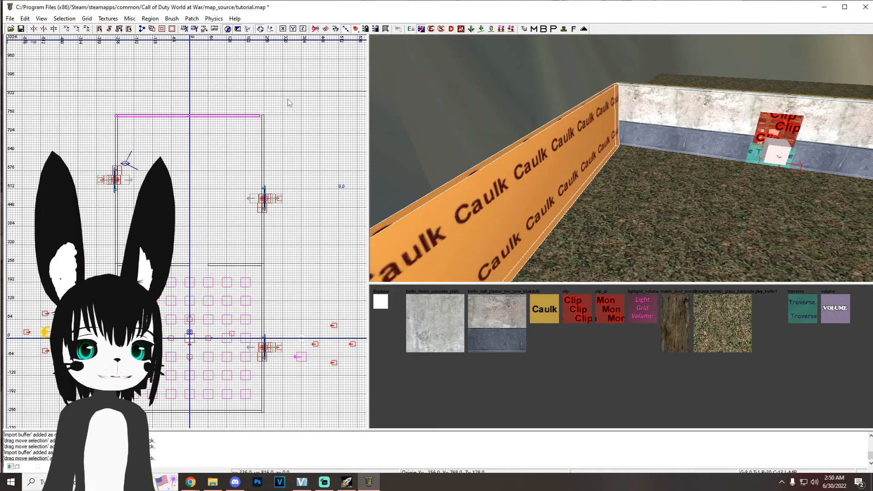
left_click_drag(288, 105, 288, 127)
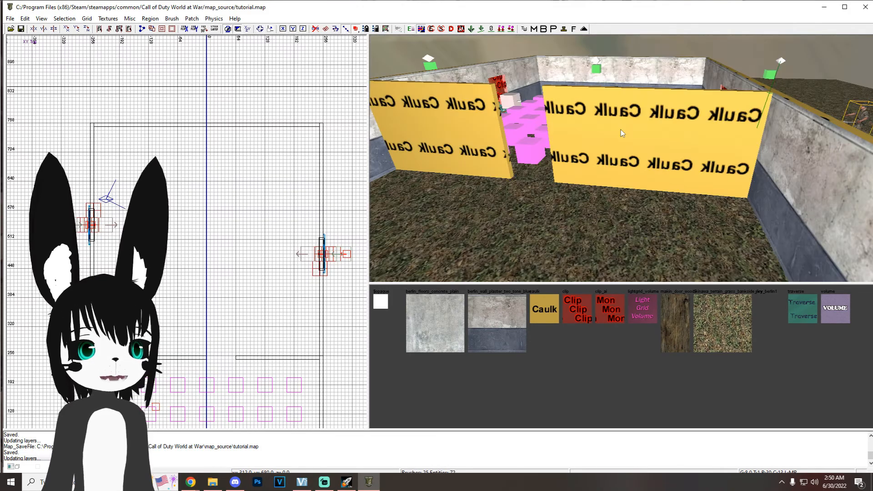
Step: Apply the two-tone berlin wall plaster texture to the caulk faces of the doorway wall
left_click(648, 135, "shift")
left_click(481, 134, "shift")
mouse_move(545, 162)
right_mouse_down()
mouse_move(527, 146)
mouse_move(587, 150)
mouse_move(539, 157)
right_mouse_up()
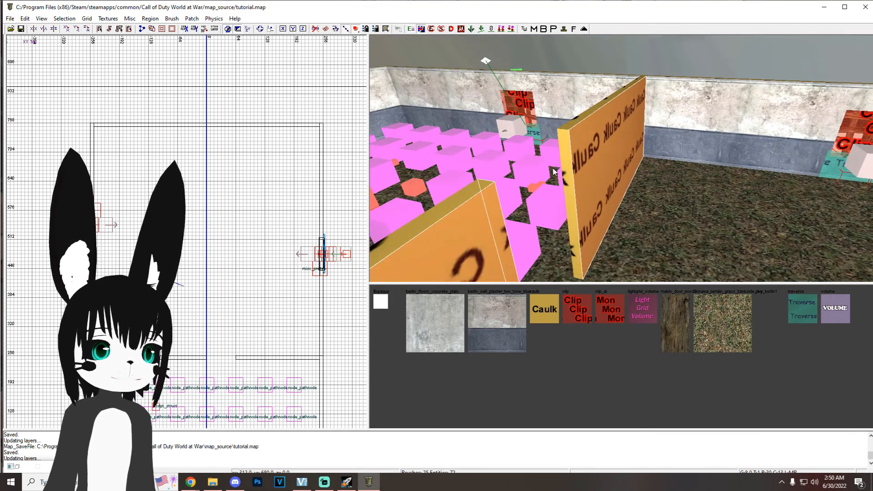
left_click(499, 323)
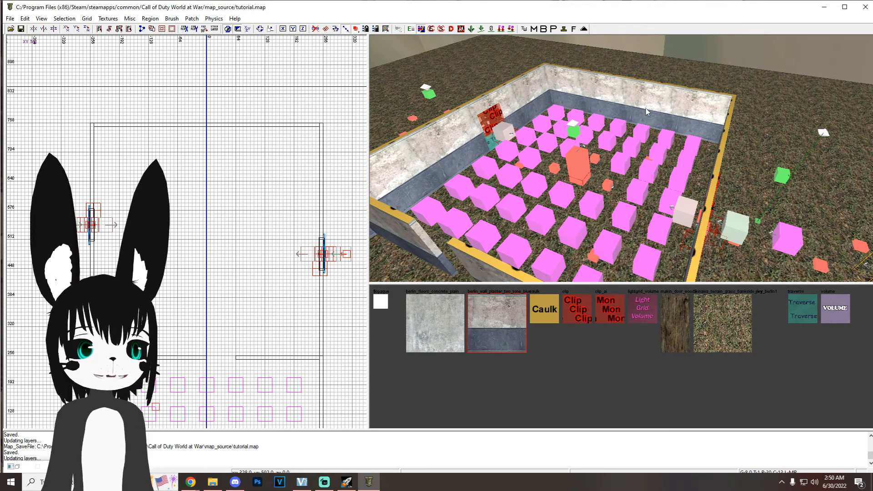
Step: Delete the solid south wall and replace it with a duplicate of the two doorway wall pieces
left_click(642, 108, "shift")
key("BackSpace")
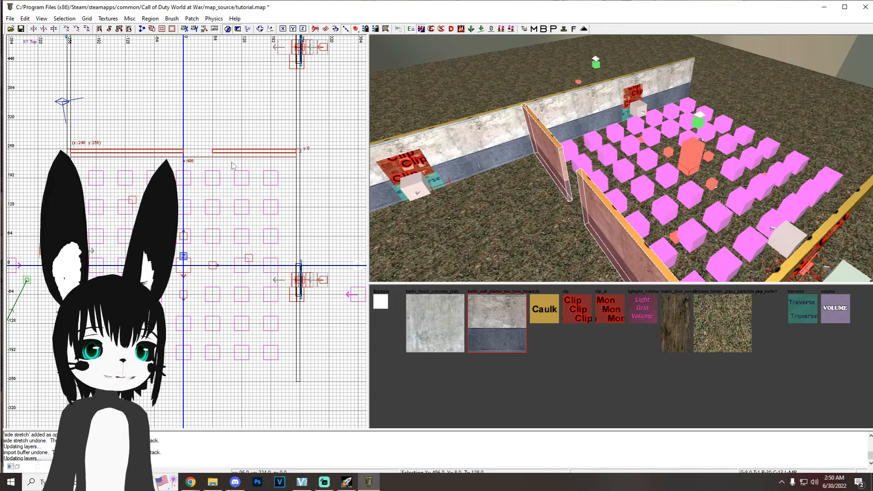
key("space")
left_click_drag(292, 156, 291, 384)
key("Escape")
Step: Select the second room's walls and window barriers, paste a copy and move it south of the starting room
right_click_drag(541, 230, 556, 132)
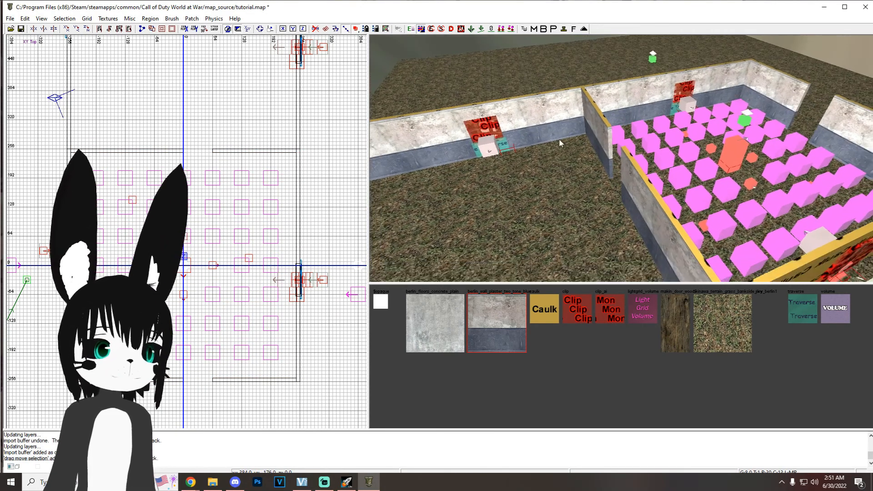
right_click_drag(481, 120, 515, 105)
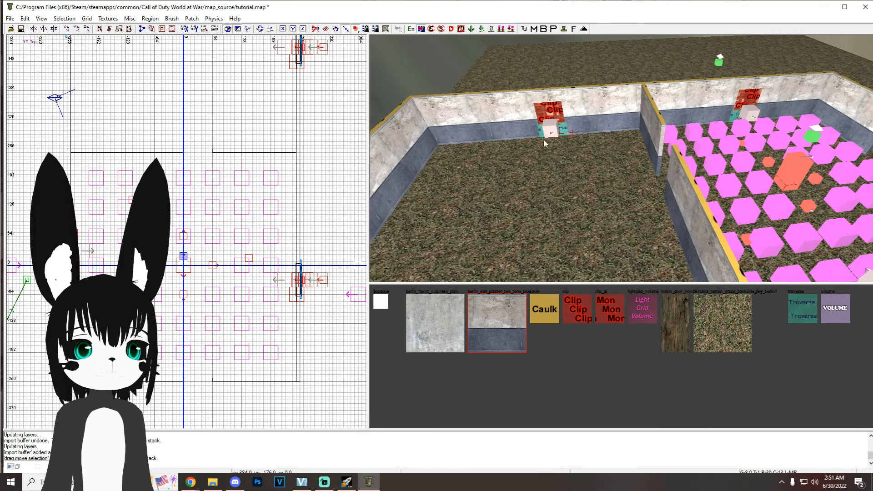
right_click_drag(546, 144, 698, 162)
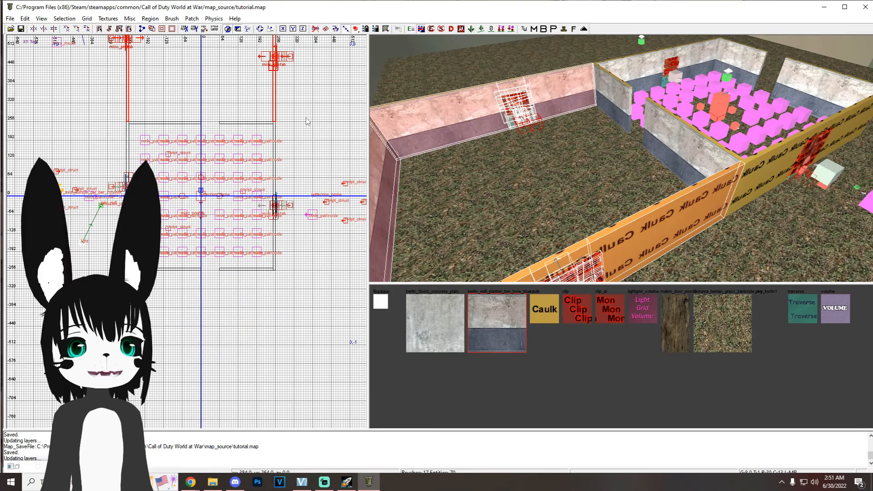
key("ctrl+v")
left_click_drag(130, 95, 131, 392)
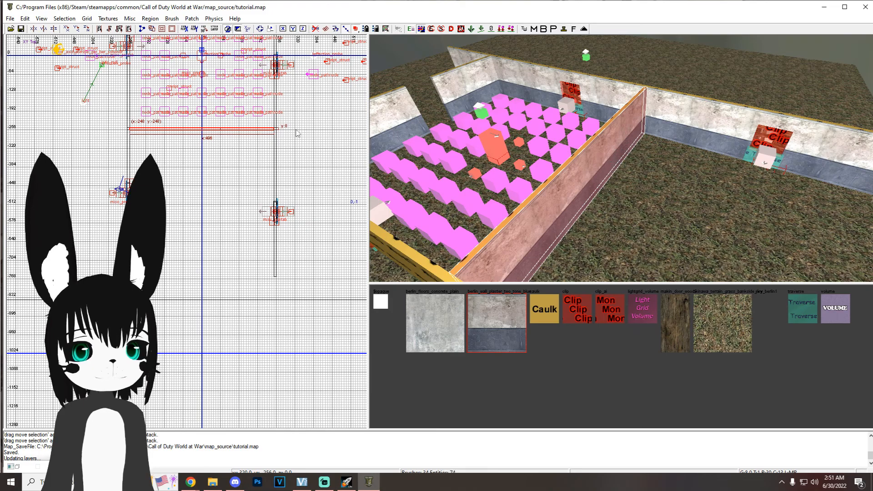
Step: Move the copied end wall to the far south end at about y -768 to close the third room
key("r")
left_click_drag(295, 129, 294, 150)
key("r")
left_click_drag(242, 128, 242, 279)
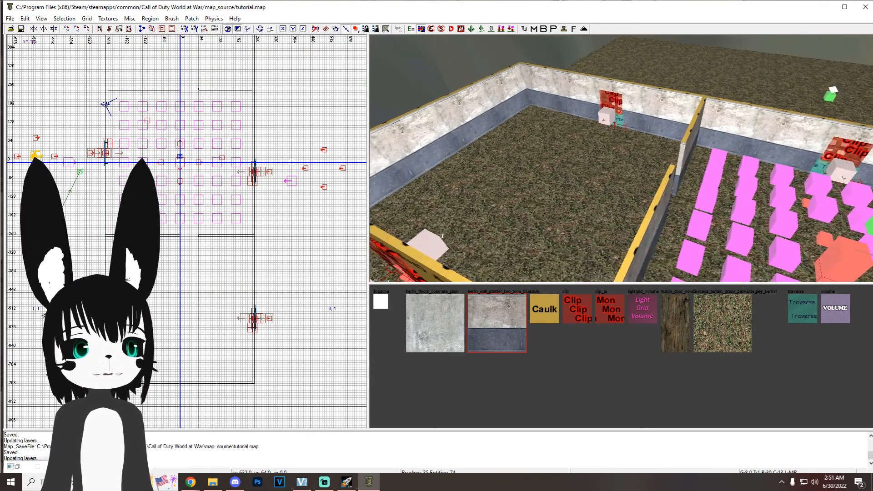
Step: Select the starting room's path nodes and copy them into the north and south rooms, using a grid size of 64
right_click_drag(603, 153, 464, 144)
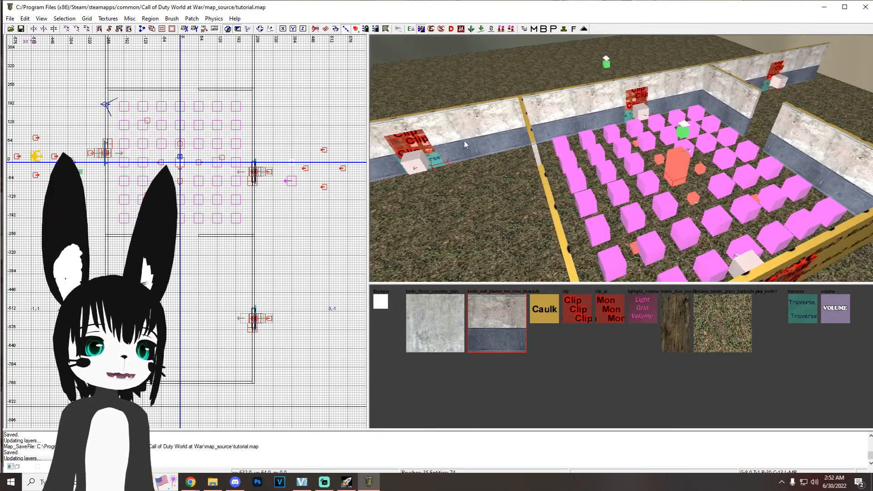
left_click(564, 146, "shift")
left_click(591, 142, "shift")
left_click(618, 132, "shift")
left_click(635, 128, "shift")
left_click(656, 123, "shift")
left_click(676, 117, "shift")
left_click(696, 113, "shift")
key("7")
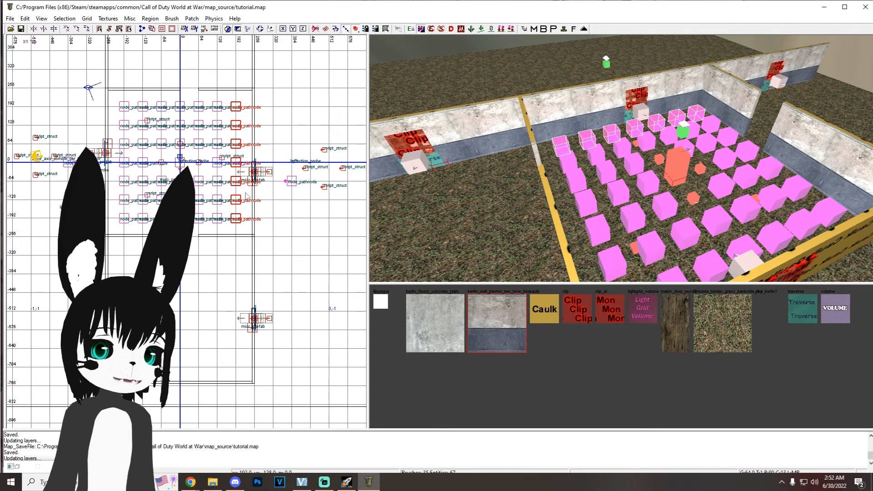
Step: Duplicate the starting room's reflection probe and light and move the copies into the south room
right_click_drag(543, 175, 550, 178)
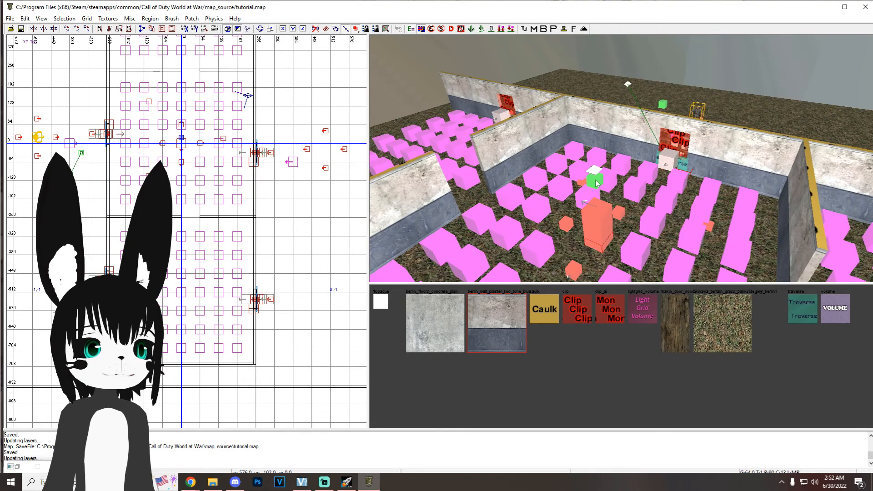
left_click(597, 181, "shift")
left_click(596, 172, "shift")
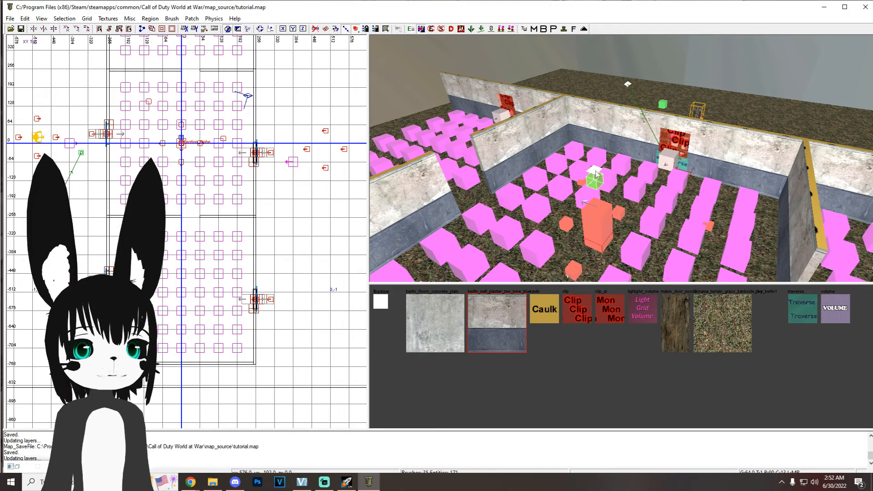
key("space")
mouse_move(199, 163)
left_mouse_down()
mouse_move(184, 279)
mouse_move(194, 294)
left_mouse_up()
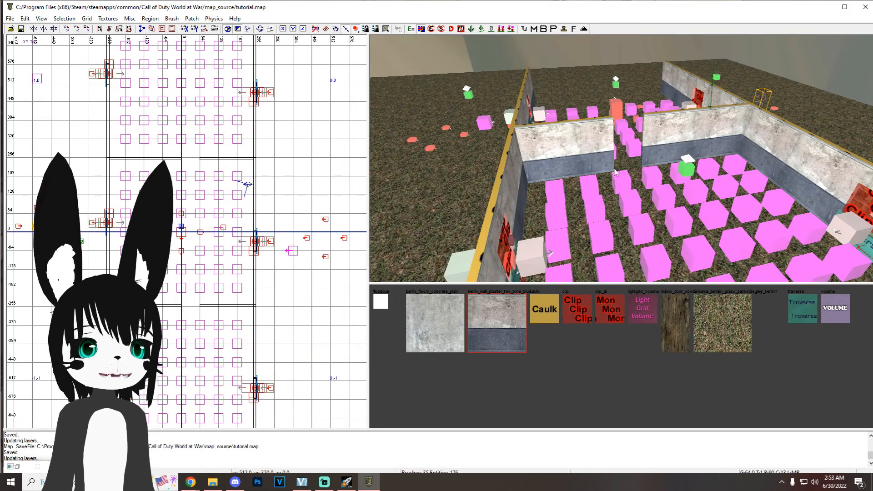
Step: Show the volumes and stretch the starting room's info_volume to the north and south walls, 512 units along Y
key("f")
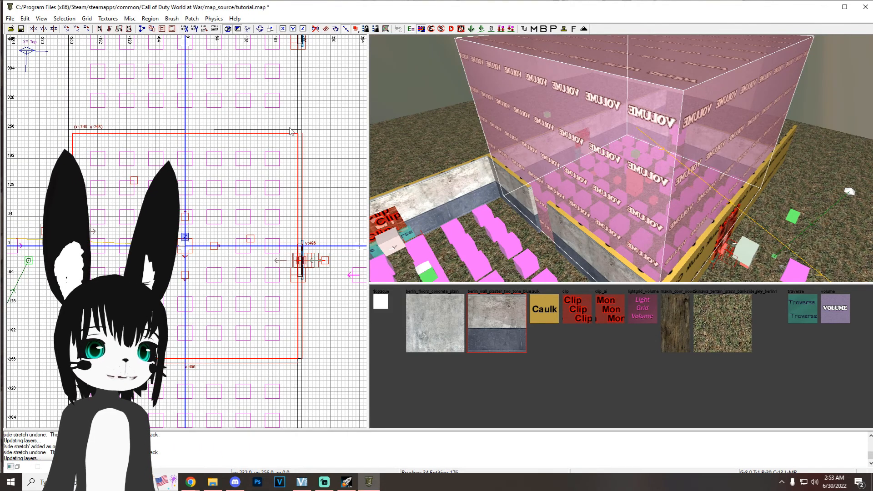
left_click_drag(286, 123, 286, 120)
right_click_drag(275, 351, 272, 265)
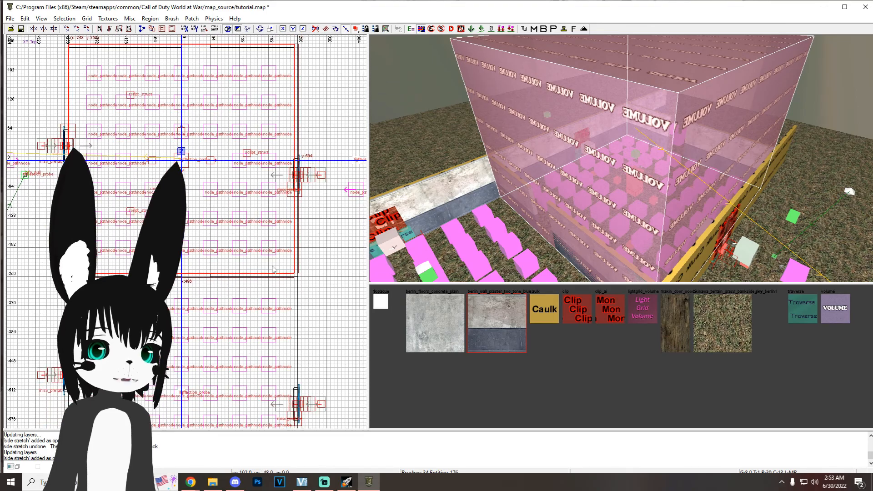
left_click_drag(270, 288, 270, 292)
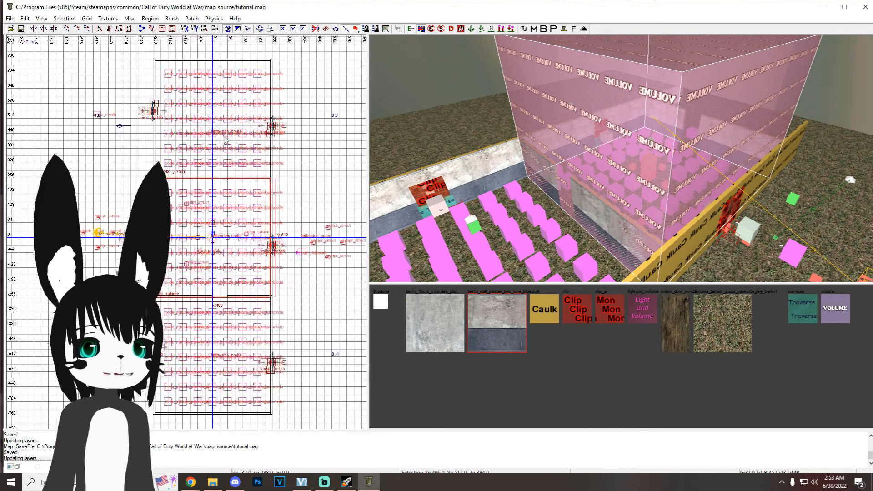
key("Escape")
Step: Duplicate the starting room's info_volume and move one copy over the north room and another over the south room
left_click_drag(257, 243, 253, 118)
scroll(273, 157, "up", 5)
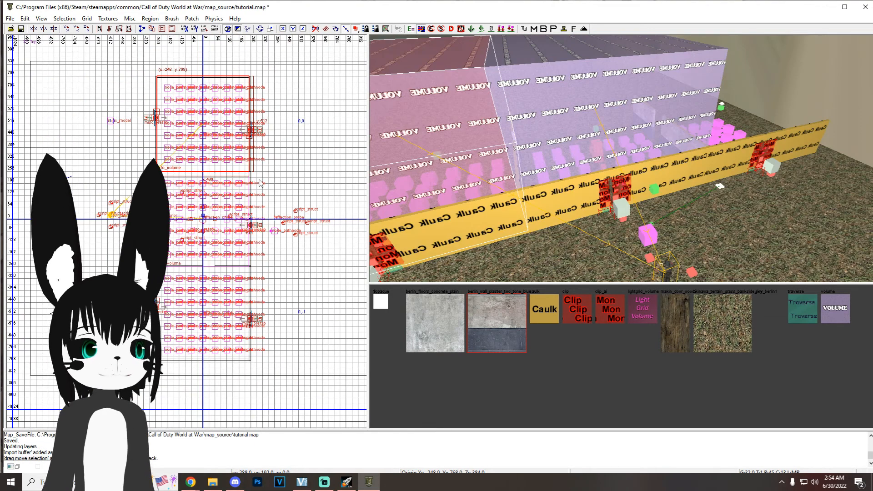
key("space")
left_click_drag(222, 137, 228, 322)
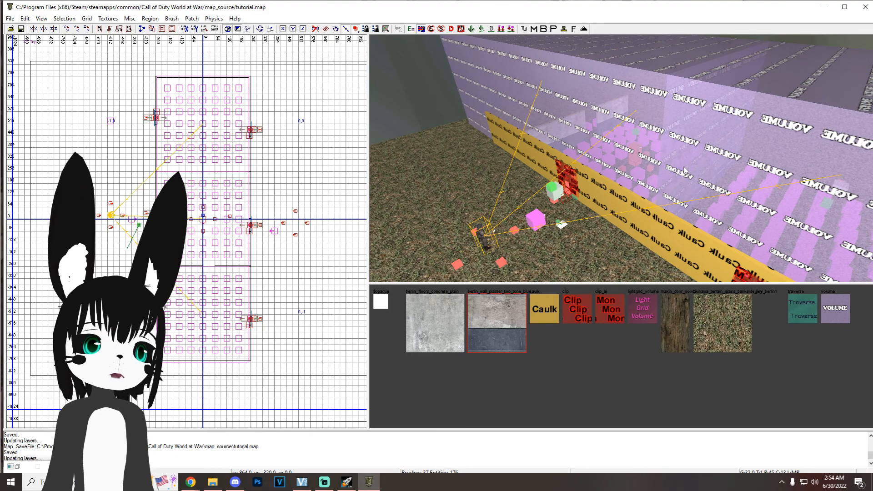
Step: Check the entity key values of the starting room's info_volume
left_click(606, 127, "shift")
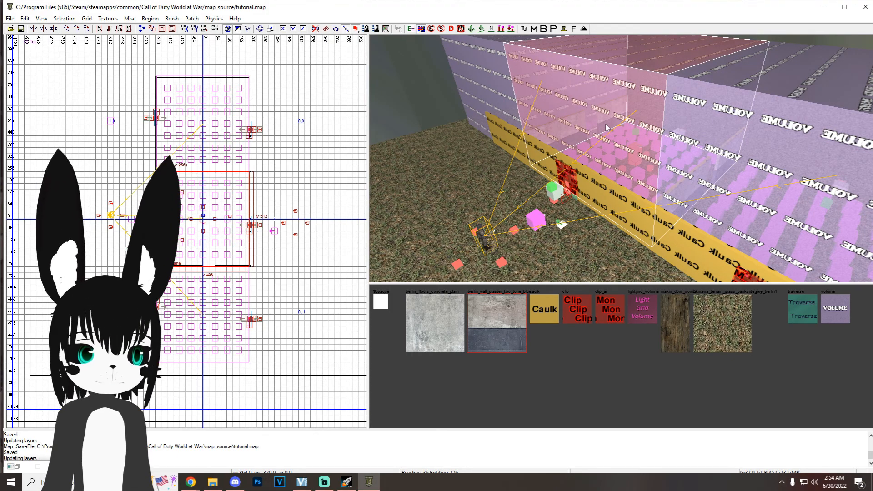
key("n")
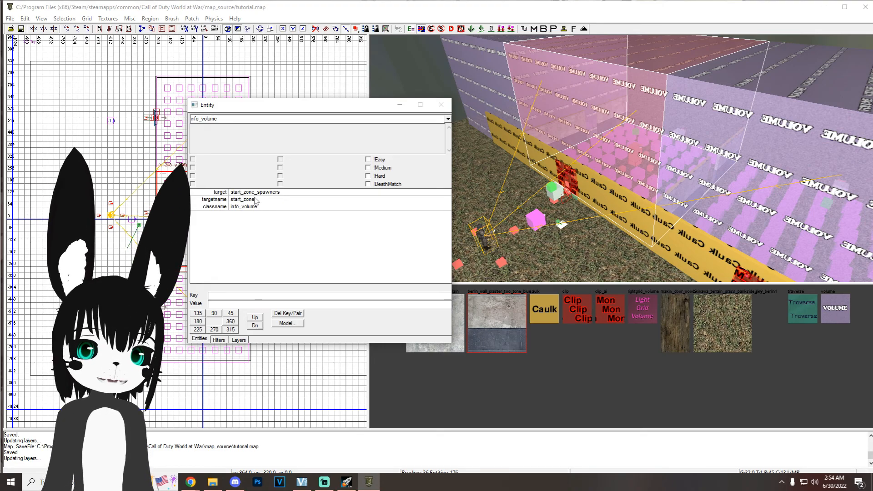
left_click(398, 107)
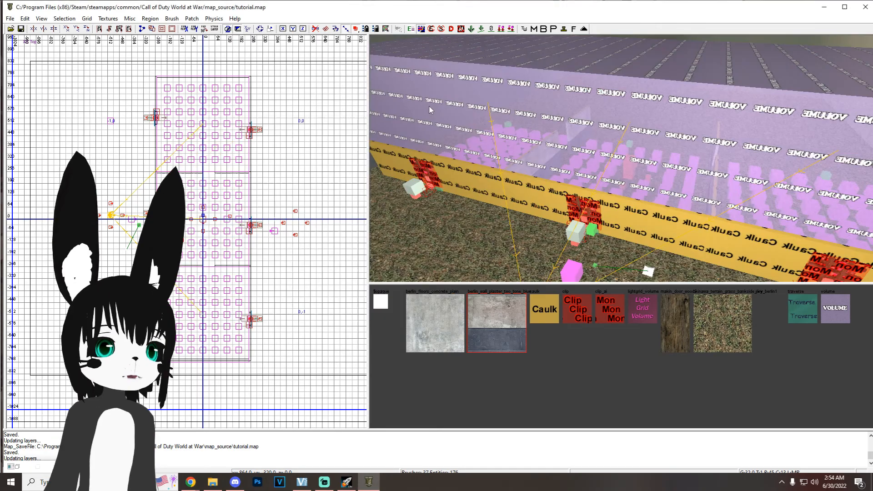
Step: Set the north room volume's targetname to zone1 and its target to zone1_spawners, and save the map
left_click(438, 128, "shift")
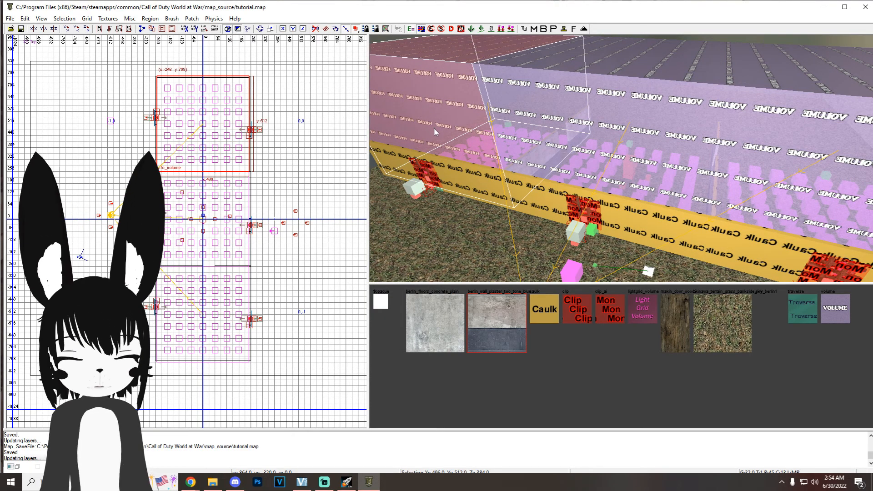
key("n")
left_click(266, 201)
left_click(211, 201)
type("zone1")
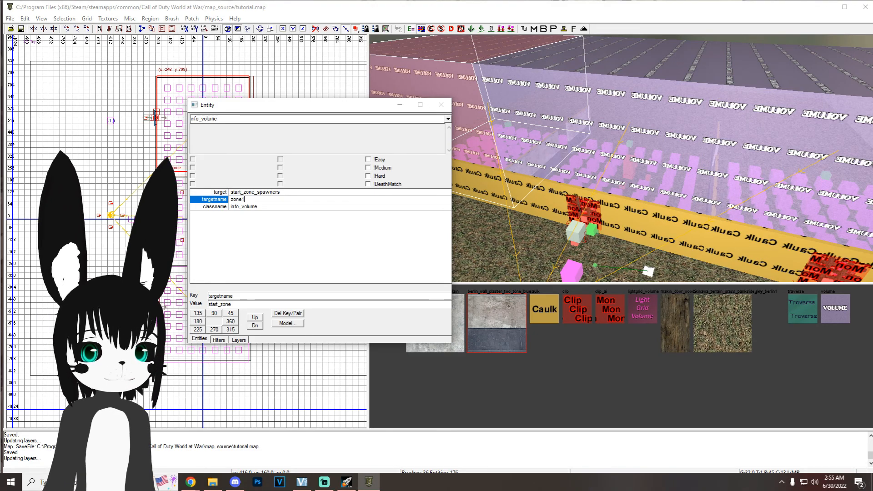
left_click(255, 192)
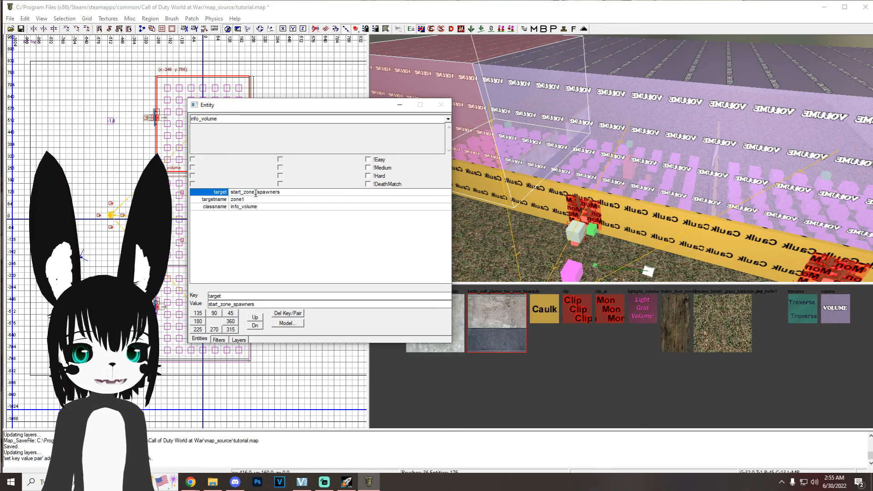
left_click_drag(246, 195, 228, 195)
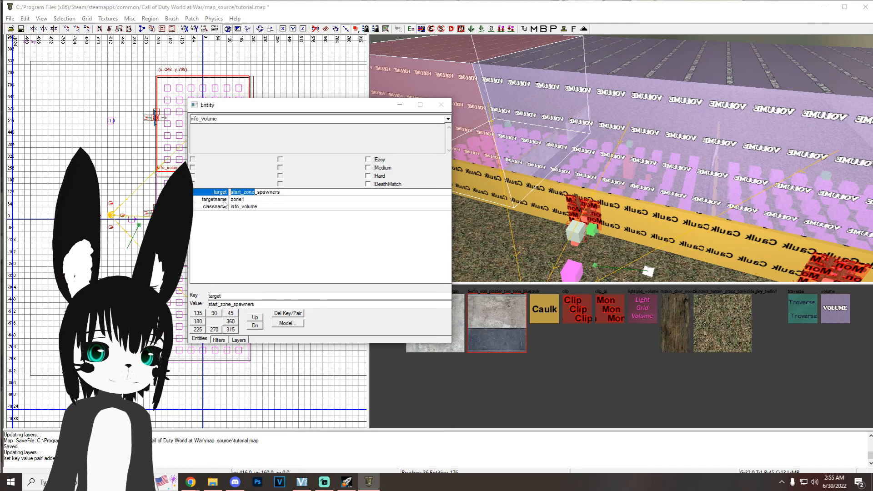
type("zone1")
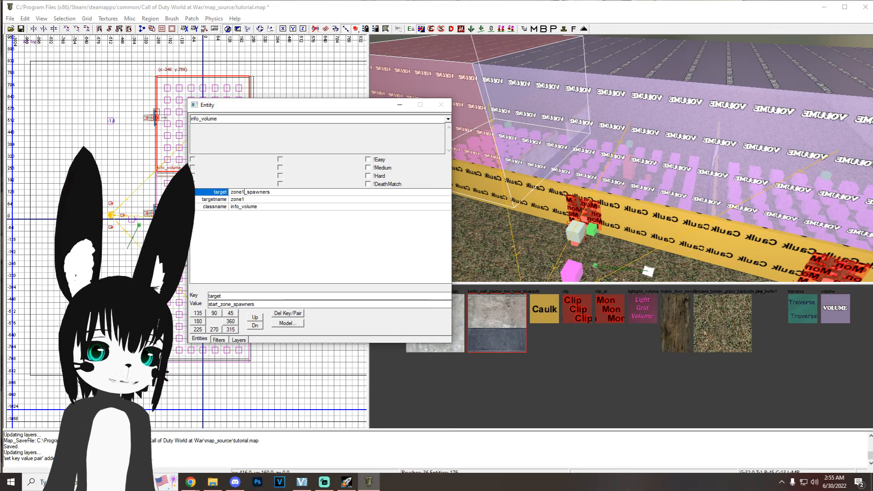
right_click_drag(595, 196, 614, 182)
key("ctrl+s")
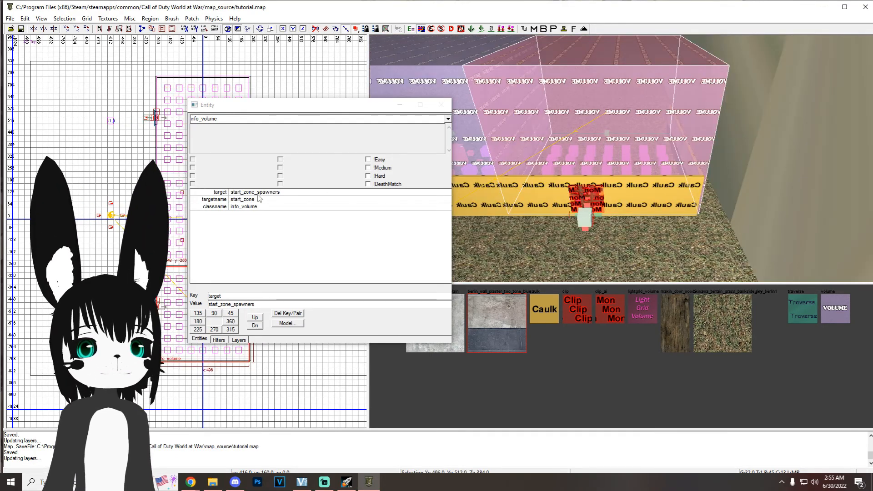
Step: Set the south room volume's targetname to zone2, change its target to the matching zone2 spawners, and save the map
left_click(258, 198)
left_click(258, 198)
type("zone2")
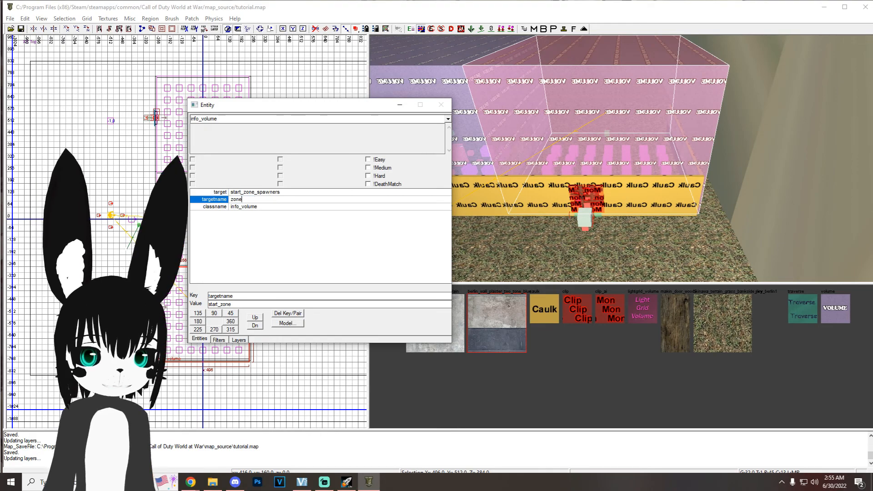
left_click(254, 192)
left_click_drag(255, 193, 197, 192)
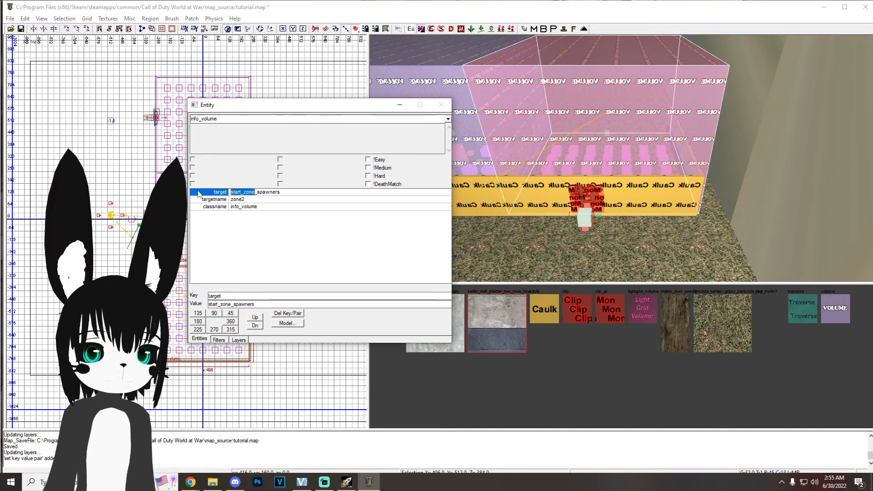
type("z")
right_click_drag(709, 215, 694, 199)
key("Escape")
key("ctrl+s")
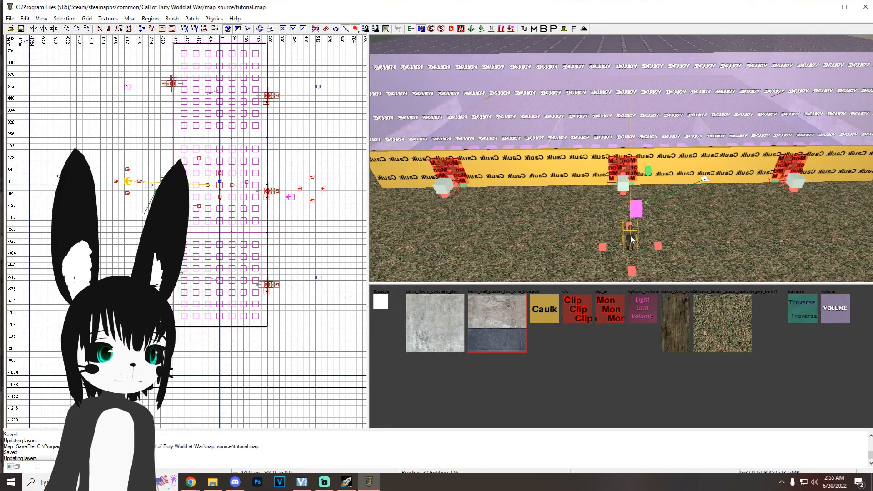
Step: Select the starting zone's zombie spawner and one riser script_struct, and place copies outside the north and south rooms' west windows
left_click(631, 236, "shift")
scroll(233, 199, "up", 1)
right_click_drag(233, 198, 269, 272)
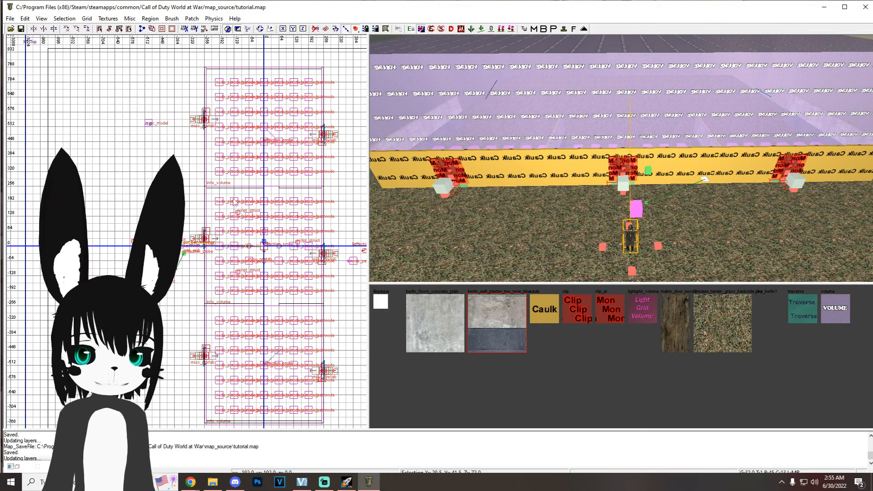
left_click(631, 271, "shift")
right_click_drag(200, 244, 225, 245)
scroll(196, 246, "up", 1)
right_click_drag(171, 244, 192, 275)
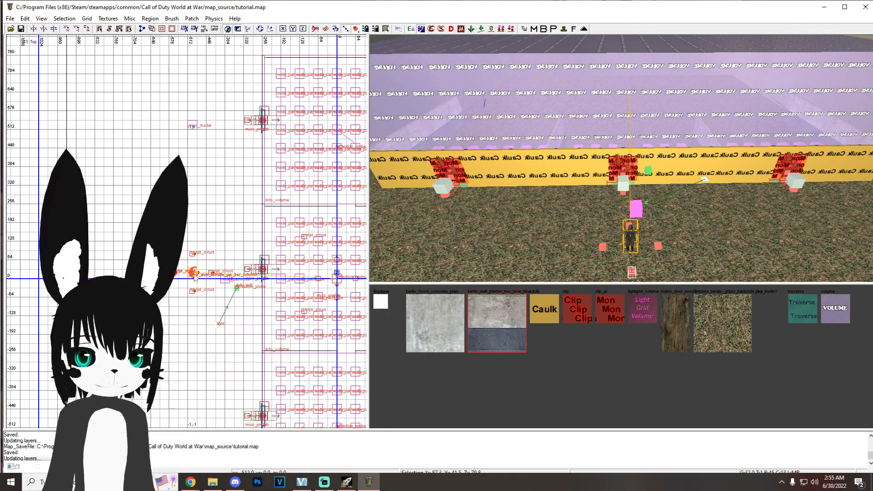
key("space")
left_click_drag(200, 280, 194, 124)
mouse_move(555, 173)
right_mouse_down()
mouse_move(564, 200)
mouse_move(628, 204)
right_mouse_up()
key("space")
mouse_move(201, 132)
left_mouse_down()
mouse_move(221, 428)
mouse_move(193, 384)
left_mouse_up()
Step: Change the targetname of the zombie spawner outside the north room to zone1_spawners
right_click(472, 191)
key("Escape")
left_click(475, 192, "shift")
key("n")
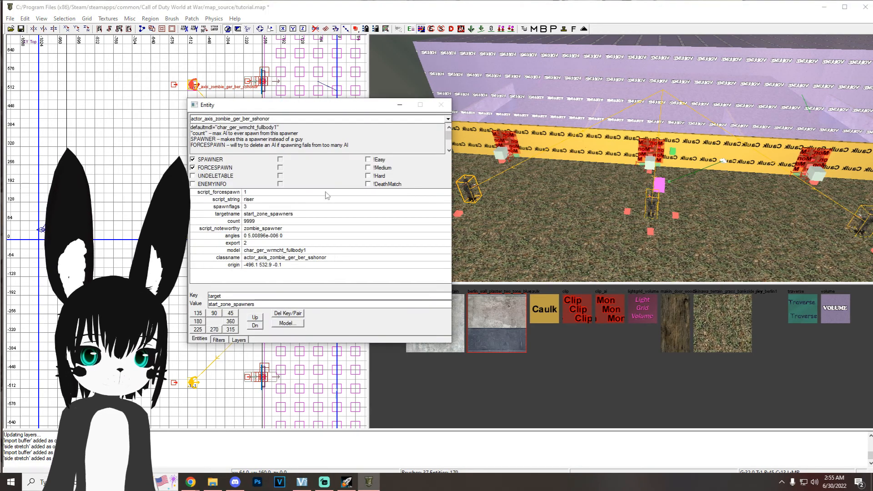
left_click(266, 215)
left_click(266, 217)
left_click_drag(266, 216, 243, 214)
type("z")
right_click_drag(614, 175, 547, 80)
right_click_drag(596, 121, 659, 137)
key("Escape")
Step: Change the targetname of the zombie spawner outside the south room to zone2_spawners and save the map
left_click(662, 152, "shift")
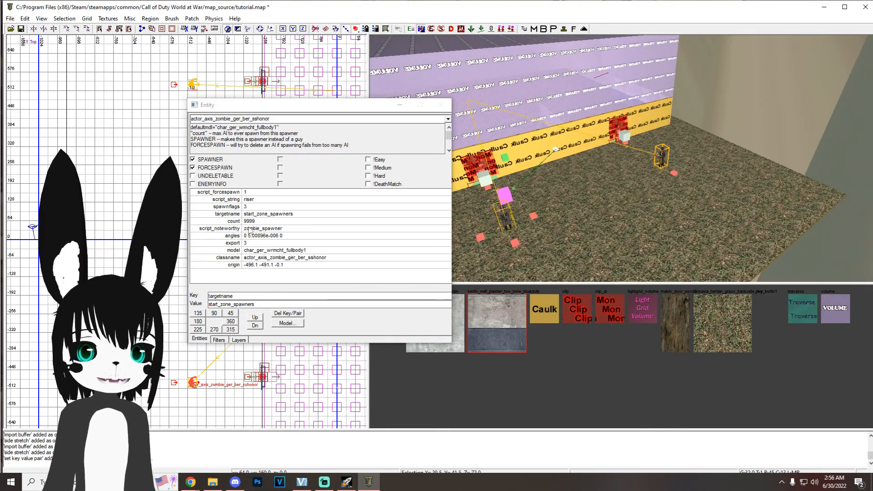
left_click(261, 215)
left_click_drag(266, 214, 243, 214)
type("zone2")
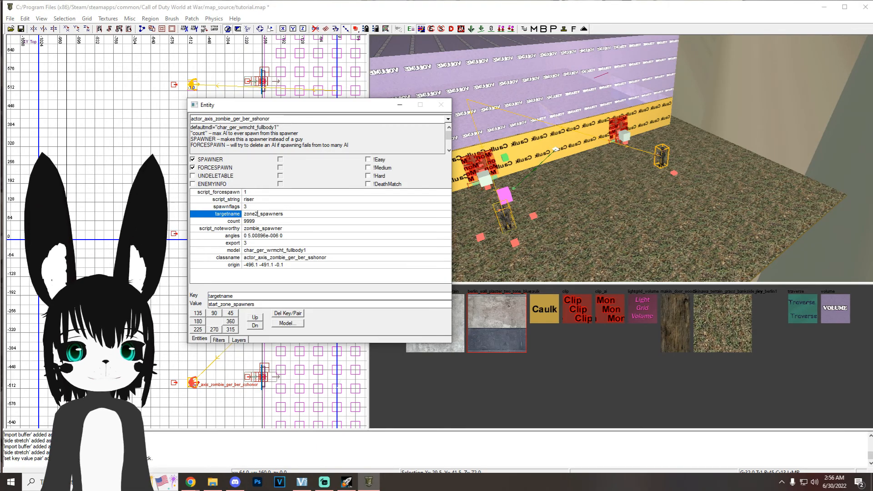
right_click_drag(614, 175, 532, 177)
key("Escape")
right_click_drag(572, 219, 558, 219)
key("ctrl+s")
left_click(400, 105)
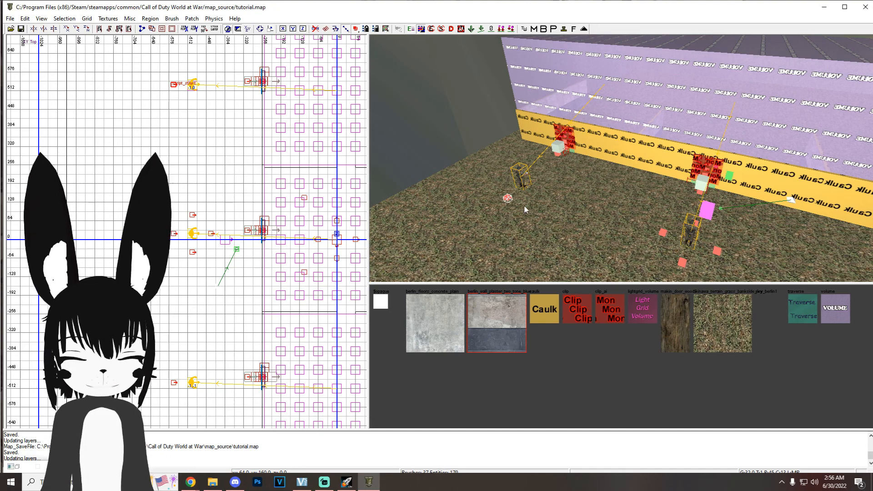
Step: Set the north riser script_struct's targetname to zone1_spawners_rise and the south riser's to zone2_spawners_rise
key("n")
left_click(263, 207)
left_click_drag(268, 207, 230, 205)
type("zone1_spawners_rise")
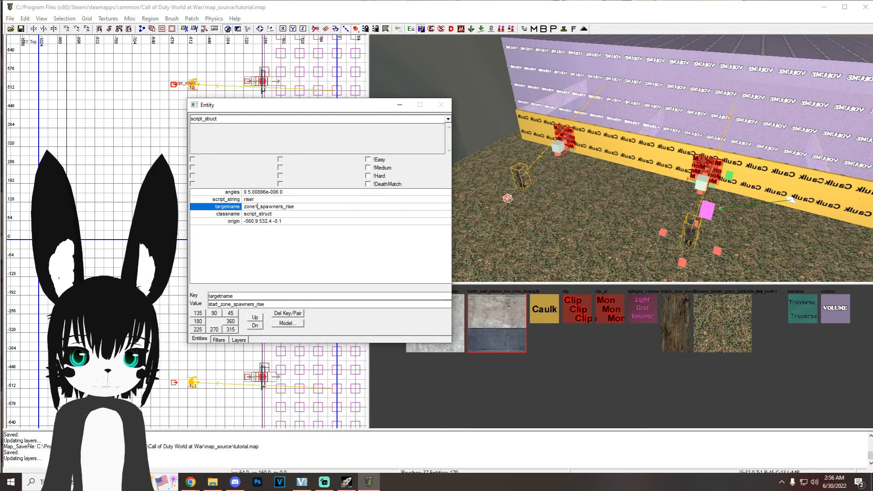
type("zon")
type("e2")
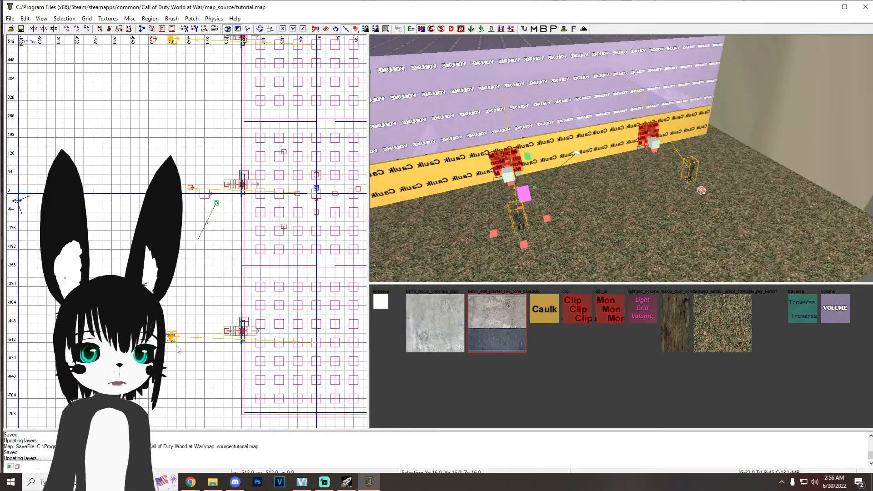
Step: Place copies of the riser script_struct around the south room's zombie spawner and save the map
key("ctrl+v")
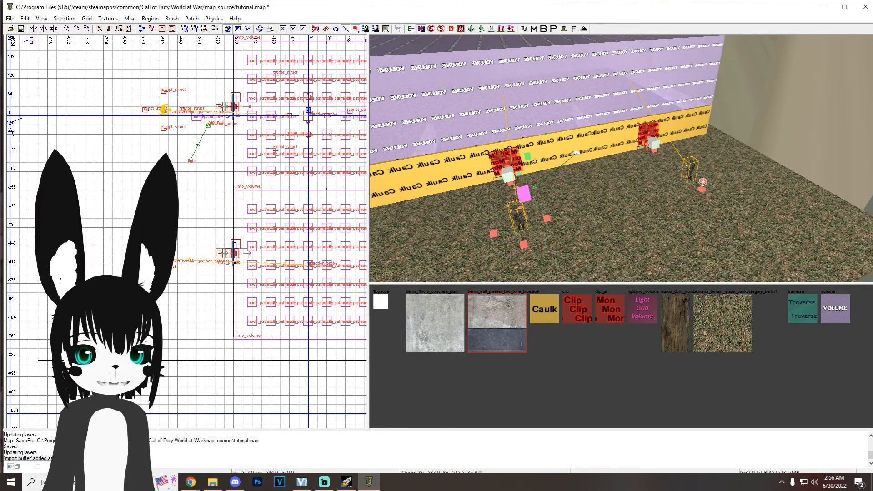
mouse_move(156, 267)
left_mouse_down()
mouse_move(165, 240)
mouse_move(164, 277)
left_mouse_up()
key("space")
key("space")
key("ctrl+s")
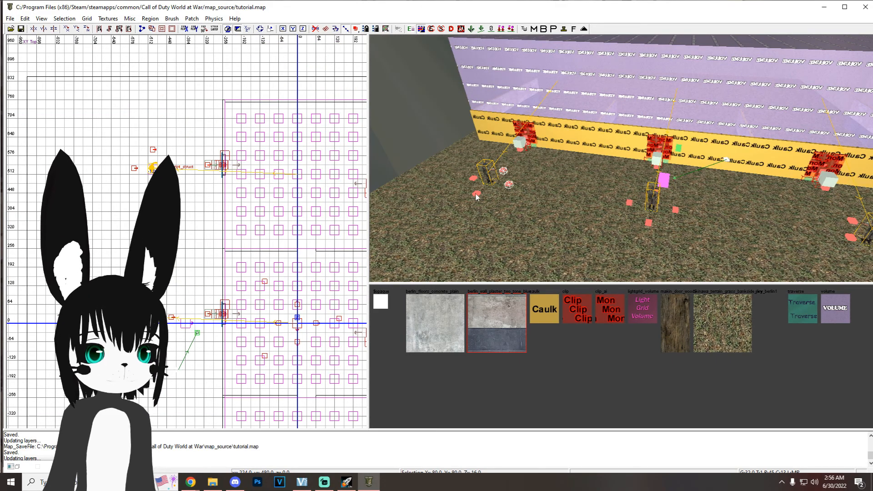
Step: Select the north and south rooms' riser structs and copy them across to the east side of the map
left_click(475, 194, "shift")
left_click(474, 180, "shift")
right_click_drag(474, 179, 531, 181)
left_click(531, 181, "shift")
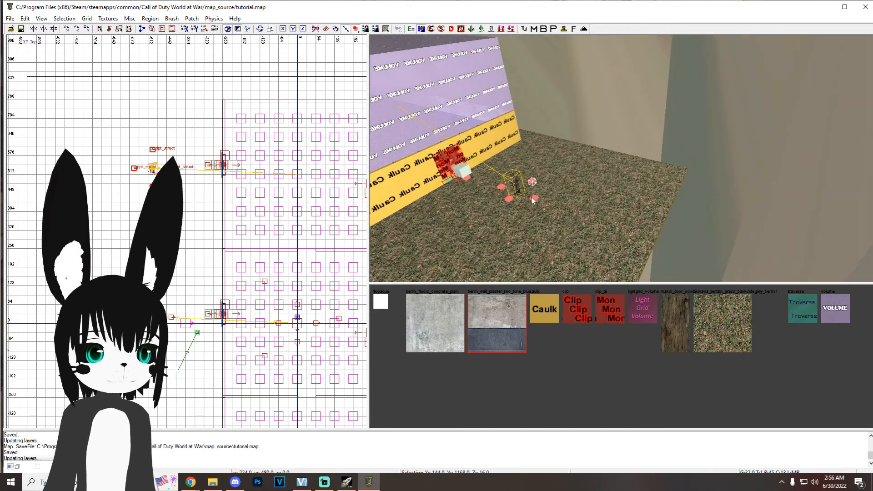
right_click_drag(310, 233, 246, 196)
key("space")
left_click_drag(117, 142, 359, 143)
Step: Rotate the copied riser structs to face the rooms, position them outside the east windows and save the map
right_click_drag(487, 180, 400, 186)
right_click_drag(291, 136, 152, 85)
key("r")
left_click_drag(281, 132, 288, 187)
left_click_drag(214, 100, 232, 101)
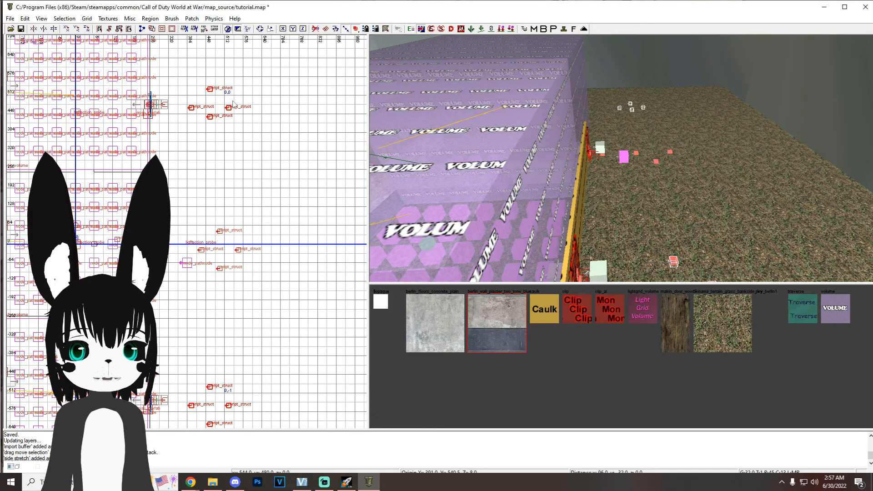
key("Escape")
right_click_drag(677, 221, 680, 233)
key("ctrl+s")
key("ctrl+s")
Step: Copy the path node outside the starting room's east window to the north and south rooms' east windows and save
left_click(613, 150, "shift")
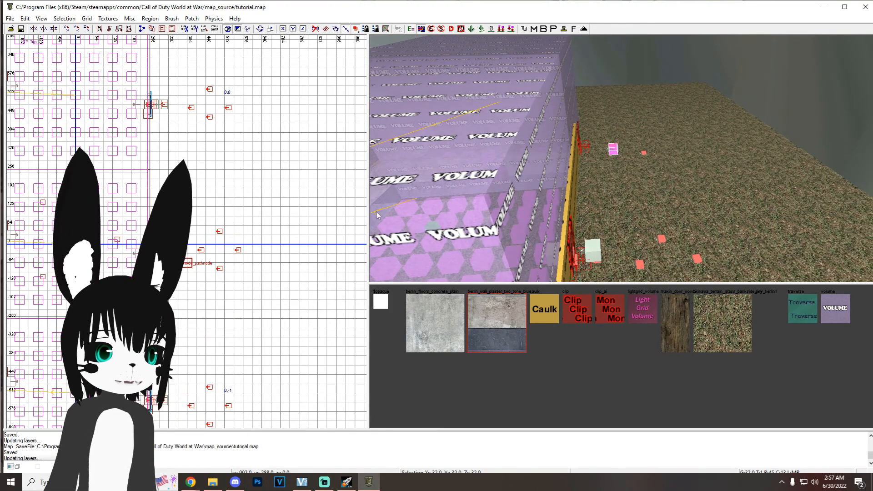
right_click_drag(197, 303, 218, 292)
key("space")
mouse_move(219, 253)
left_mouse_down()
mouse_move(206, 97)
mouse_move(208, 407)
left_mouse_up()
key("space")
right_click_drag(654, 217, 606, 219)
key("Escape")
key("ctrl+s")
key("ctrl+s")
Step: Copy the path node outside the starting room's west window to the north and south rooms' west windows
left_click(617, 167, "shift")
mouse_move(131, 193)
right_mouse_down()
mouse_move(324, 168)
mouse_move(116, 201)
right_mouse_up()
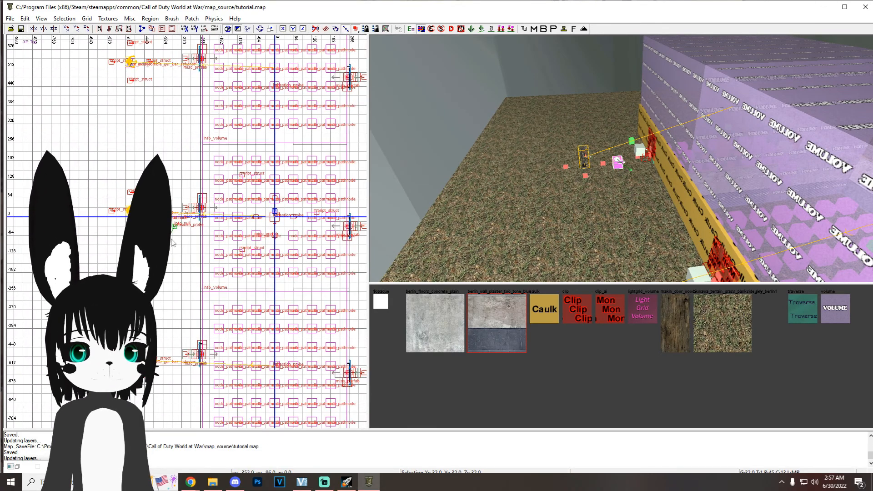
key("space")
mouse_move(175, 225)
left_mouse_down()
mouse_move(168, 354)
mouse_move(185, 188)
mouse_move(176, 58)
left_mouse_up()
key("space")
mouse_move(595, 191)
right_mouse_down()
mouse_move(595, 157)
mouse_move(585, 202)
mouse_move(584, 191)
right_mouse_up()
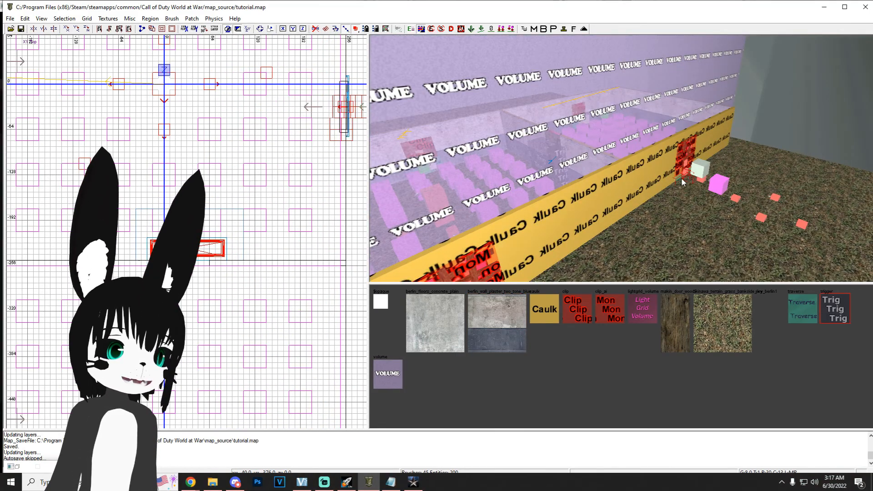
Step: Select a riser script_struct outside the north room's east window and open its targetname value for editing
mouse_move(700, 209)
right_mouse_down()
mouse_move(695, 177)
mouse_move(649, 200)
right_mouse_up()
mouse_move(590, 162)
right_mouse_down()
mouse_move(614, 166)
mouse_move(607, 159)
mouse_move(628, 156)
mouse_move(590, 166)
mouse_move(583, 179)
mouse_move(555, 177)
mouse_move(629, 151)
right_mouse_up()
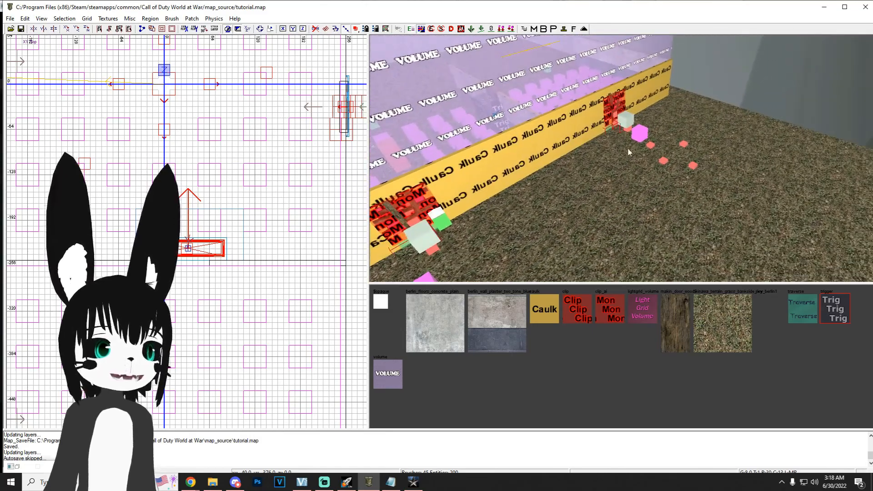
left_click(651, 146, "shift")
key("n")
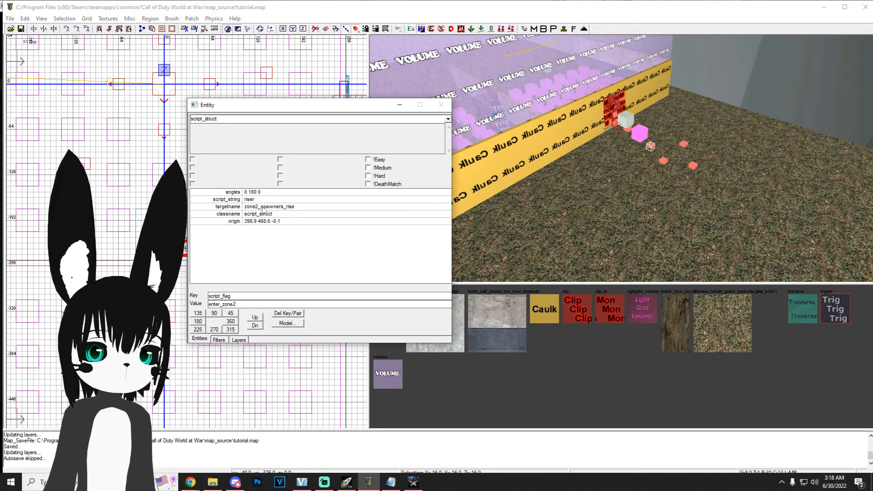
left_click(259, 207)
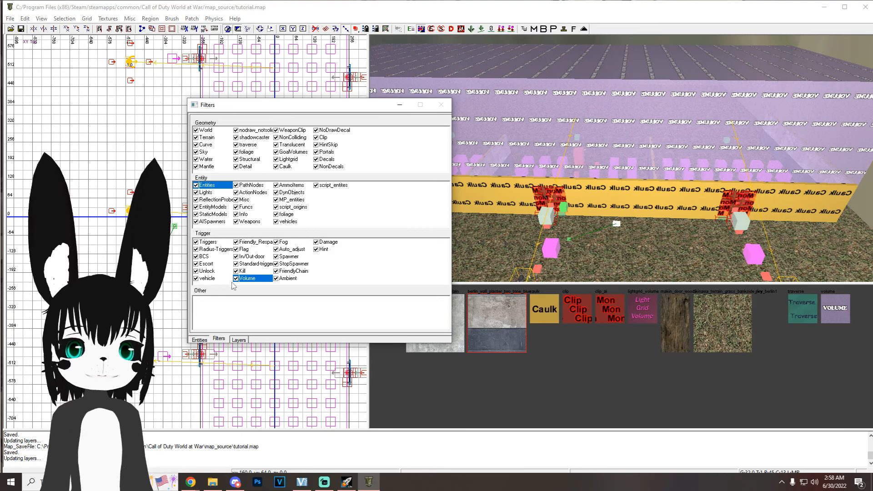
Step: Hide the volumes with the Volume filter and bring the doorway between the starting and north rooms into view
left_click(238, 279)
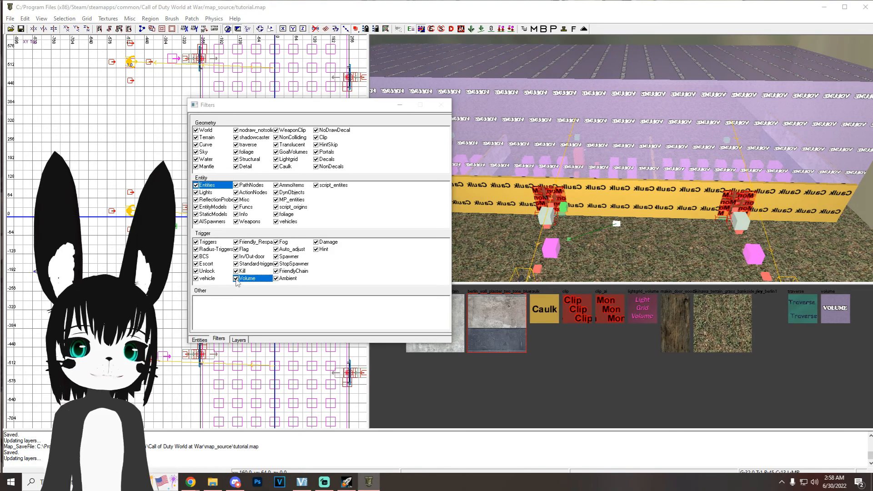
key("f")
right_click_drag(485, 170, 643, 214)
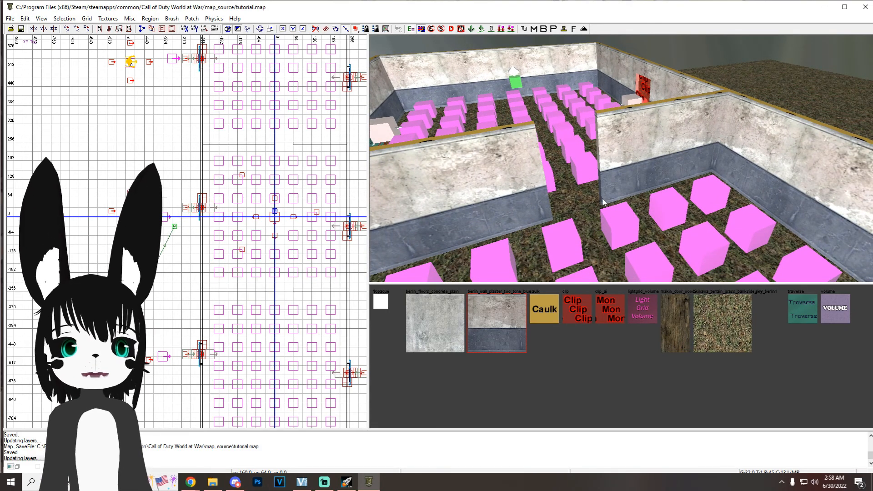
right_click_drag(598, 204, 639, 168)
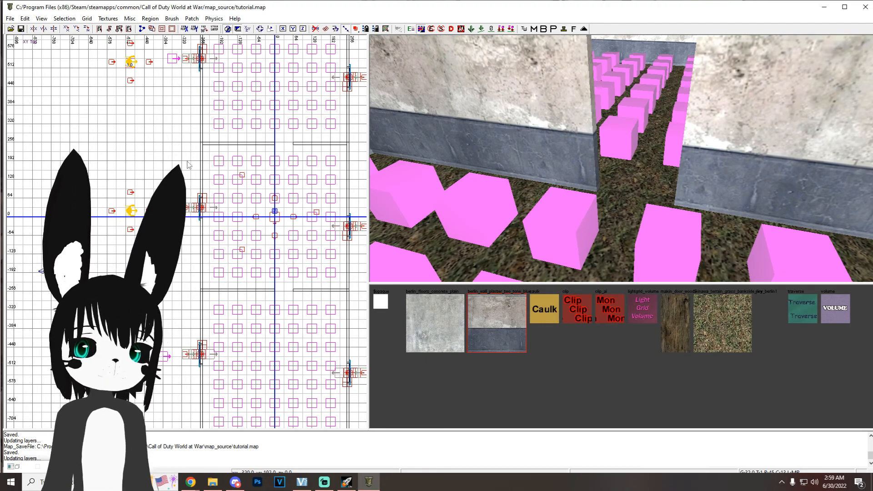
Step: Create a script_brushmodel from a block brush and place it in the doorway between the starting and north rooms
right_click(121, 115)
mouse_move(212, 362)
left_click(259, 360)
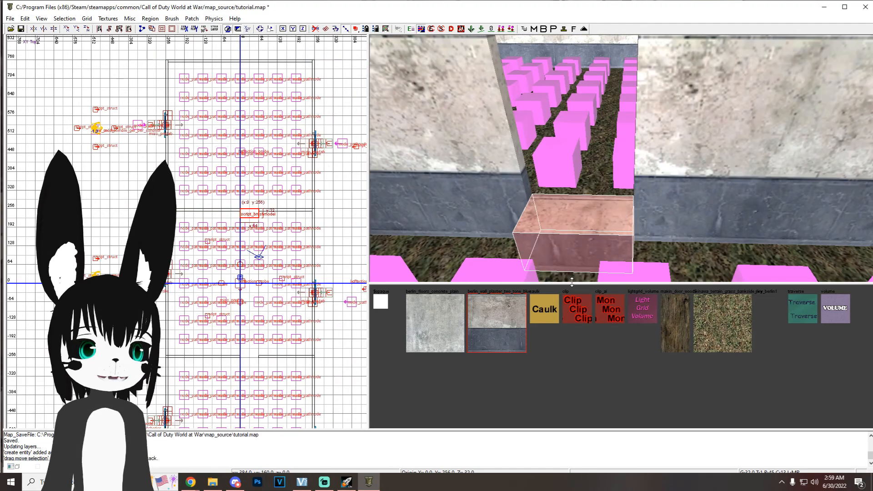
Step: Texture the doorway script_brushmodel with clip, stretch it to fill the doorway at 128 units high, and save the map
left_click(579, 308)
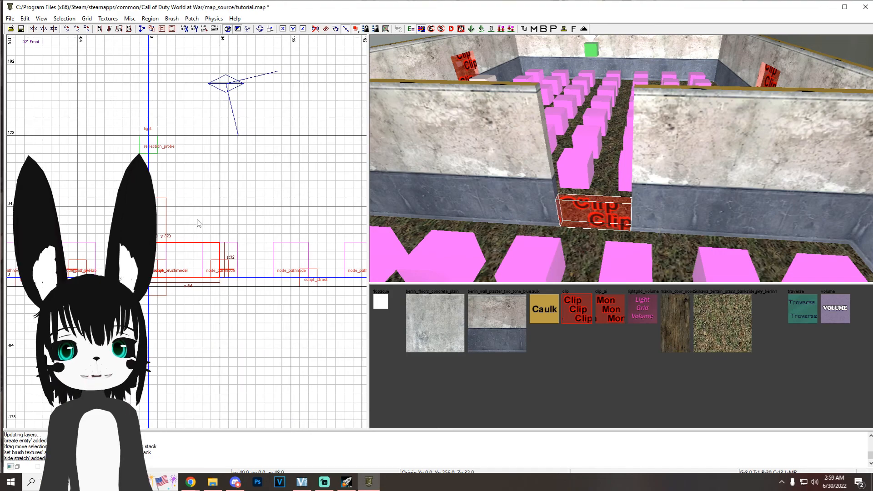
left_click_drag(199, 219, 203, 111)
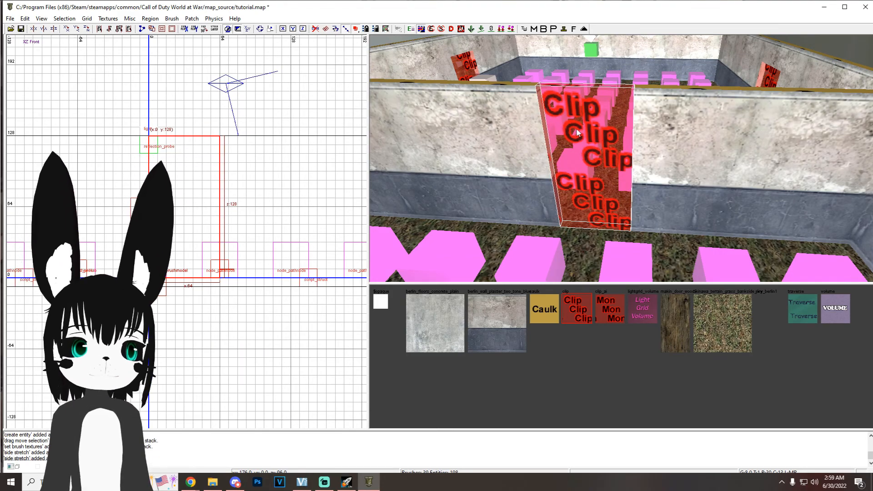
mouse_move(690, 171)
right_mouse_down()
mouse_move(686, 154)
mouse_move(689, 171)
right_mouse_up()
key("ctrl+s")
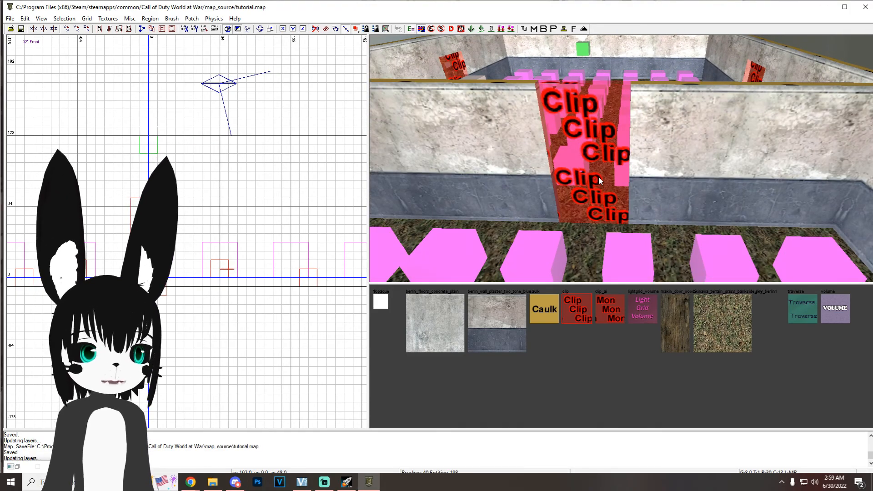
Step: Apply the wooden door texture to the doorway brush's clip-textured face
left_click(596, 168, "shift")
mouse_move(689, 179)
right_mouse_down()
mouse_move(646, 182)
mouse_move(640, 156)
right_mouse_up()
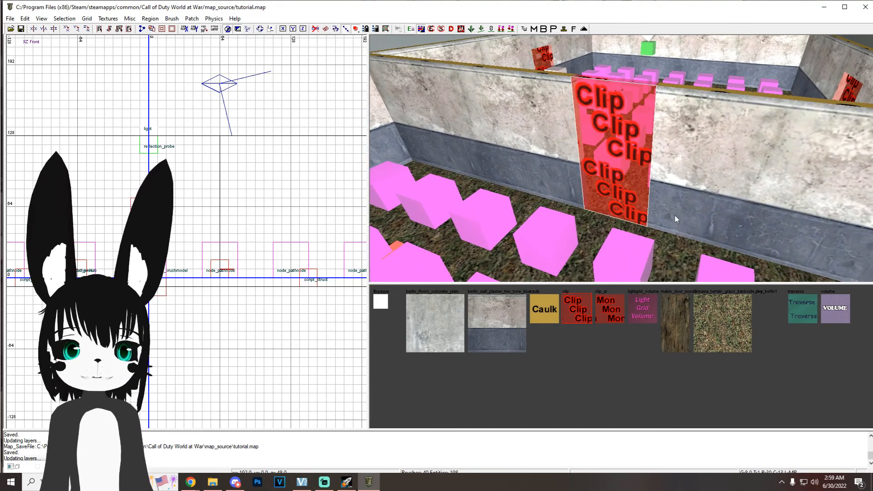
left_click(676, 320)
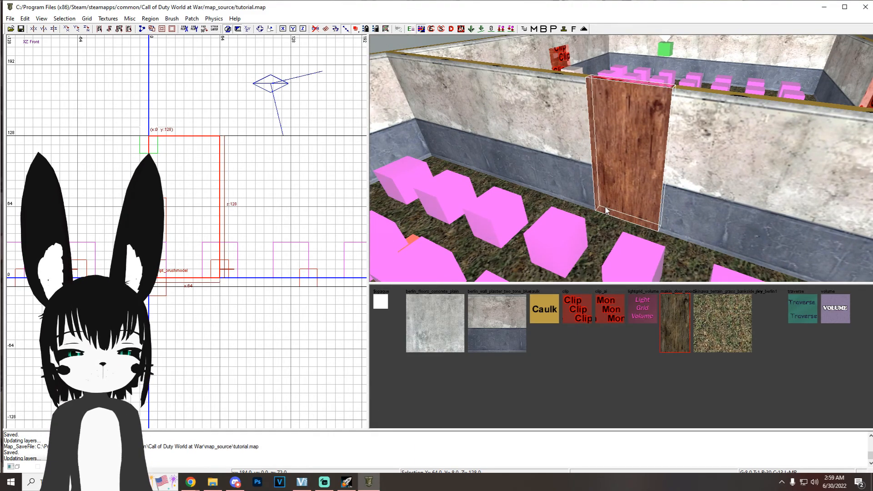
Step: Enable DYNAMICPATH on the wooden door brushmodel and set its targetname to debris1
key("n")
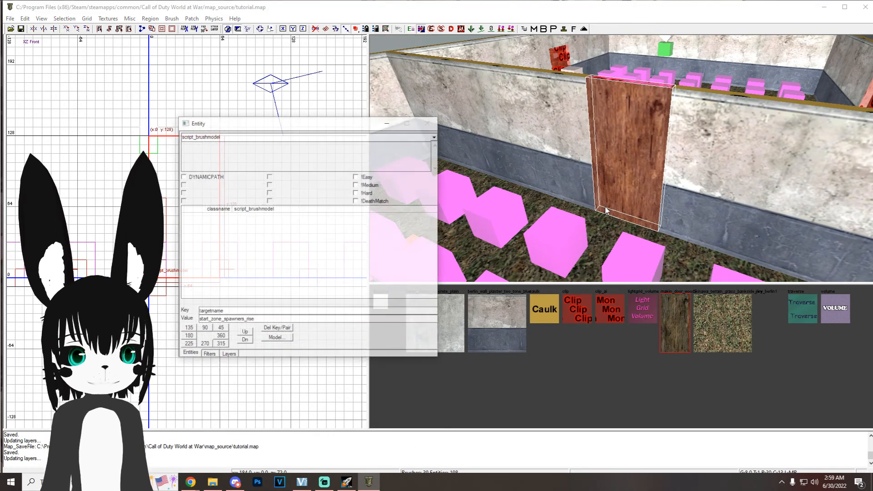
left_click(206, 160)
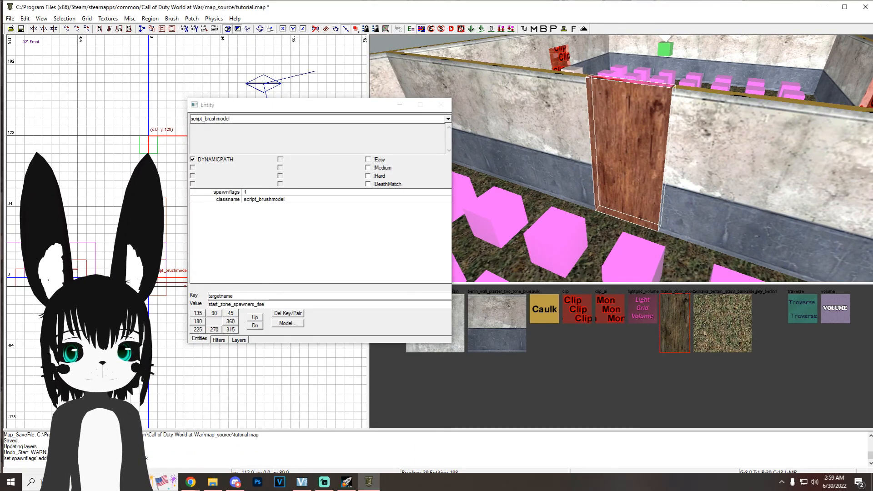
left_click(236, 295)
left_click_drag(235, 295, 200, 297)
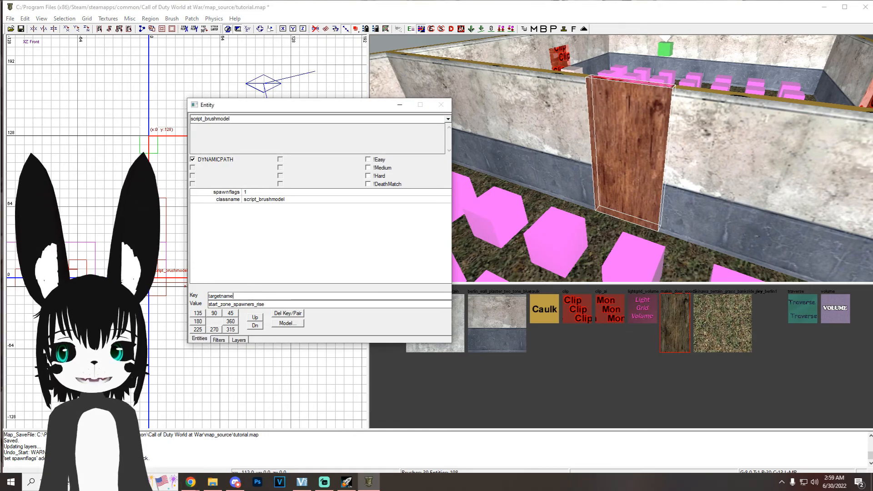
left_click_drag(277, 304, 182, 301)
type("debris1")
key("Return")
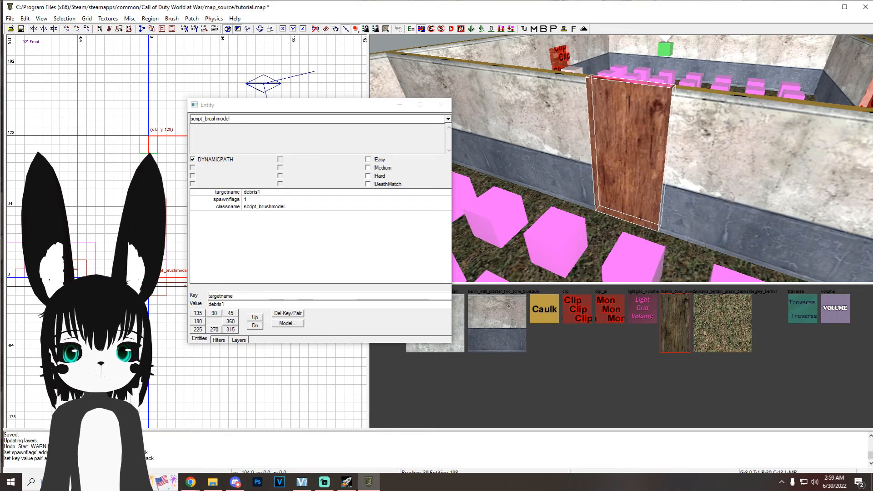
Step: Add a script_linkto key with value 1 to the wooden door brushmodel
left_click_drag(237, 296, 193, 296)
type("script_linkto")
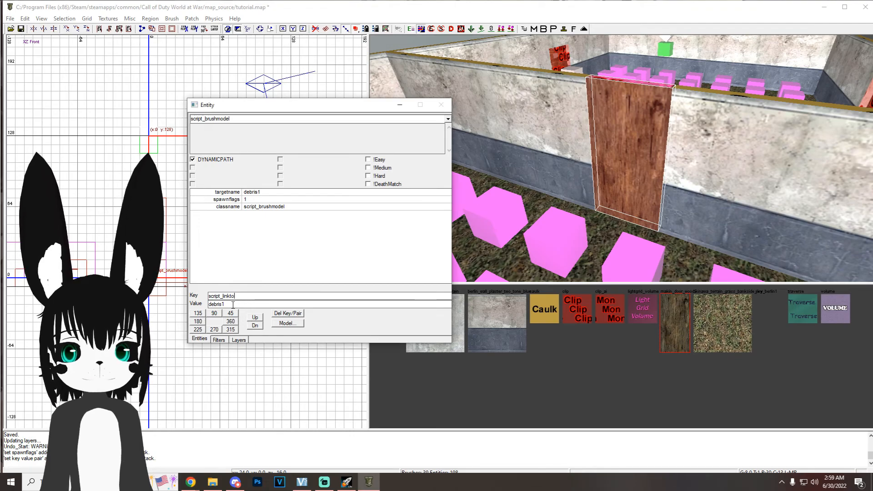
type("1")
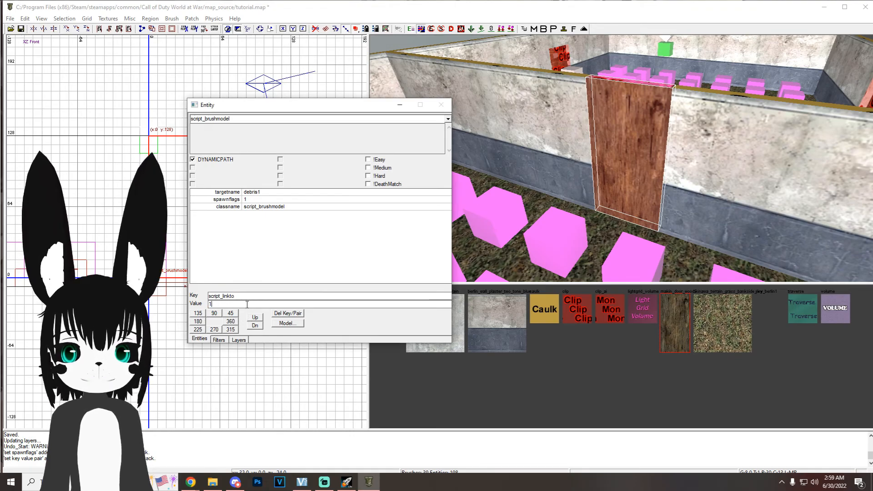
key("Return")
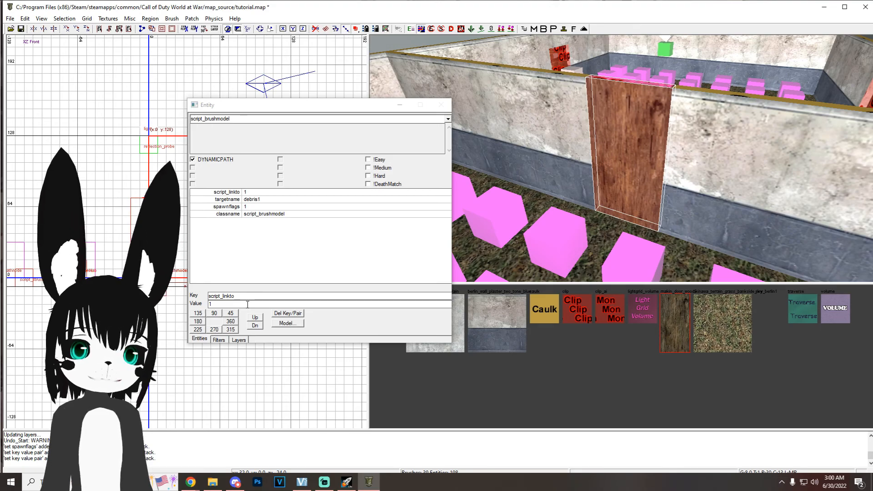
left_click(237, 298)
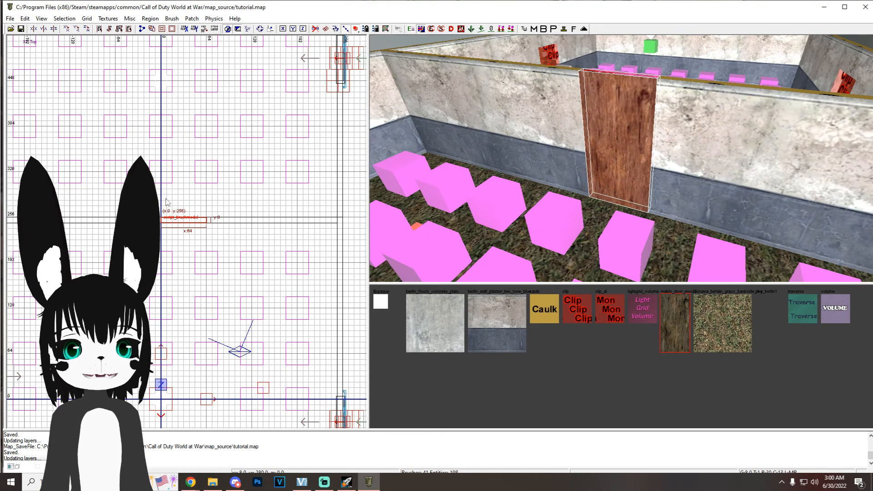
Step: Create a trigger_use in front of the wooden door and stretch it to about 96 by 40 units
key("Escape")
right_click(117, 200)
mouse_move(214, 434)
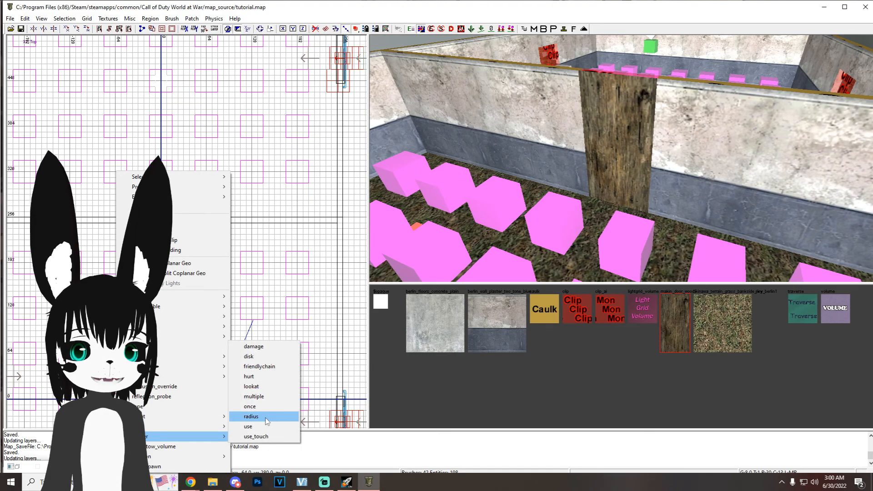
left_click(253, 427)
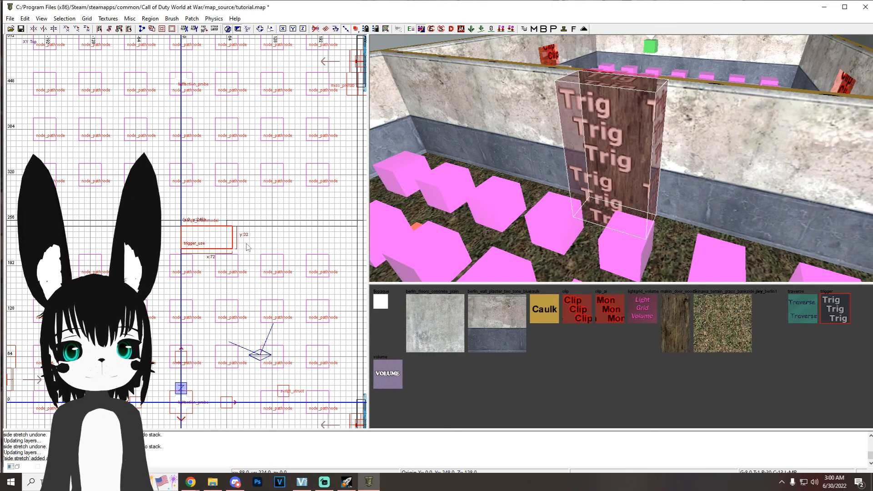
left_click_drag(246, 243, 251, 244)
left_click_drag(172, 241, 161, 242)
left_click_drag(207, 262, 205, 268)
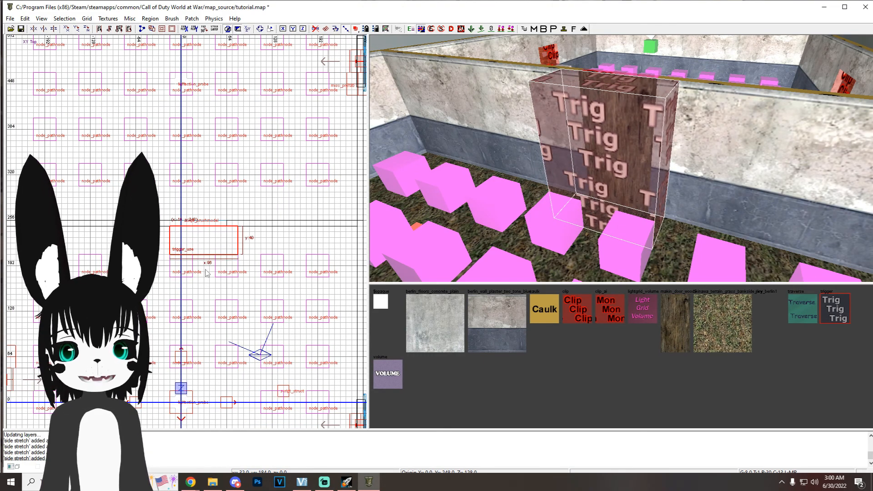
Step: Lower the trigger_use's height to 104 units in the front view and save the map
right_click_drag(582, 190, 585, 185)
key("ctrl+Tab")
left_click_drag(201, 172, 201, 187)
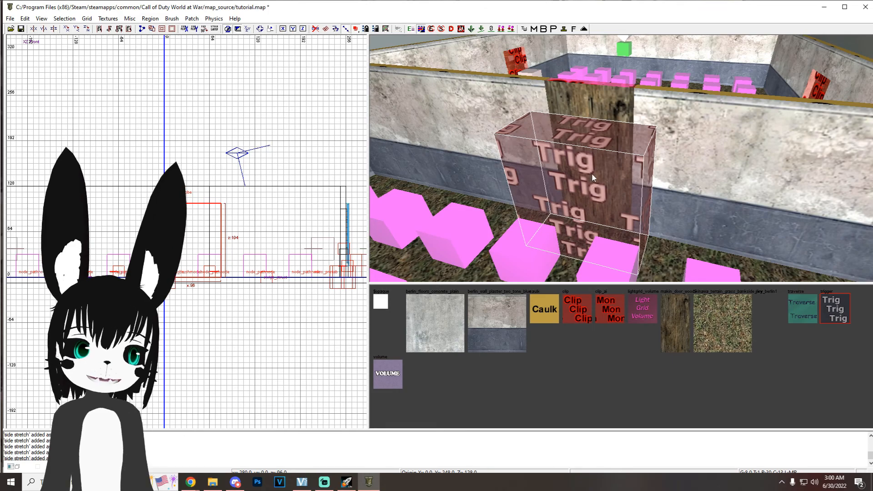
key("ctrl+s")
Step: Give the door's trigger_use a target key with value debris1
key("n")
left_click_drag(255, 296, 201, 297)
type("target")
key("Tab")
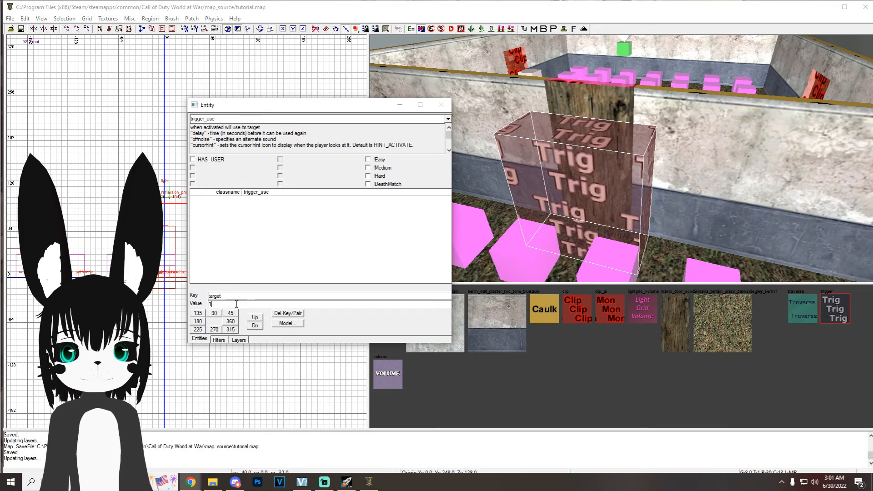
type("debris1")
key("Return")
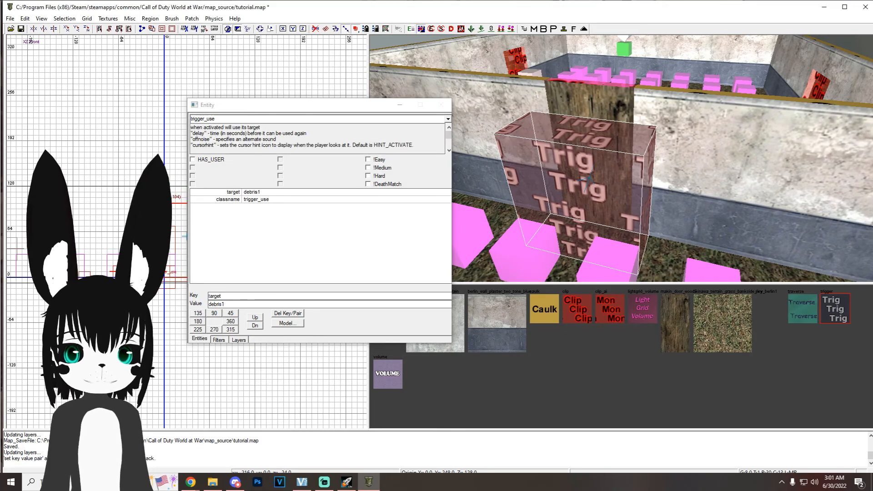
Step: Set the trigger_use's targetname to zombie_debris and its zombie_cost to 750, and save the map
type("targetname")
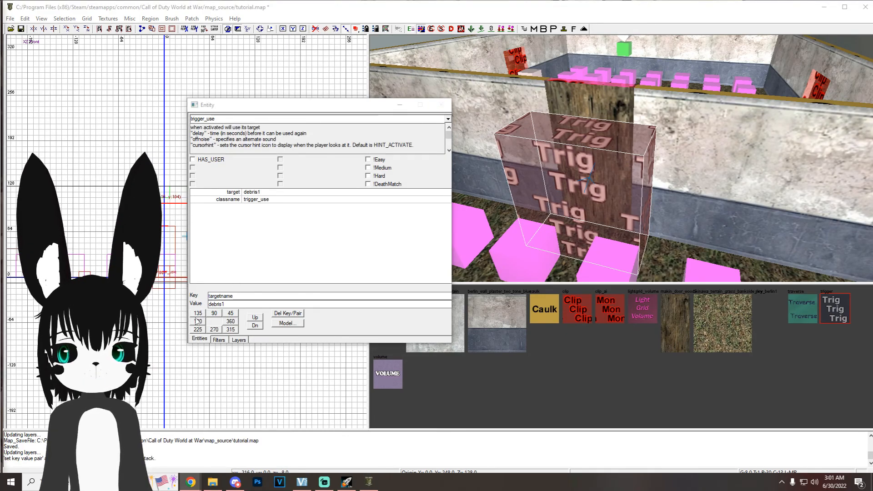
left_click_drag(241, 304, 203, 299)
type("zombie_debris")
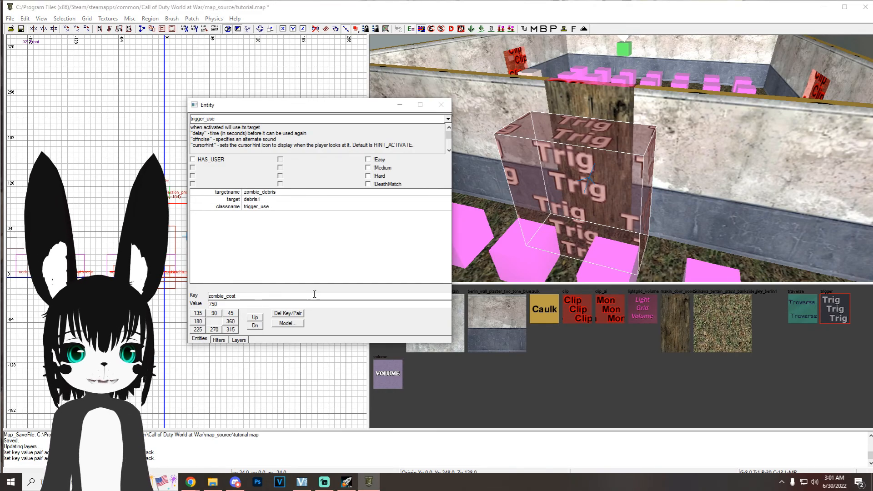
key("Return")
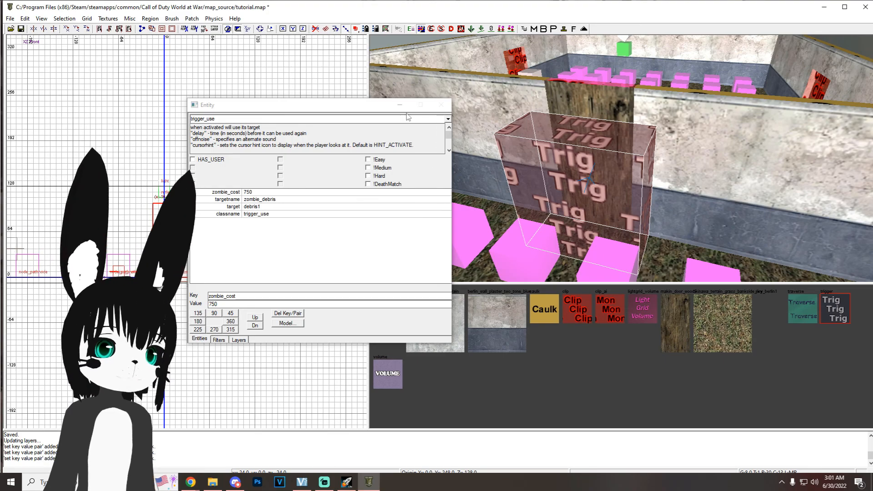
key("ctrl+s")
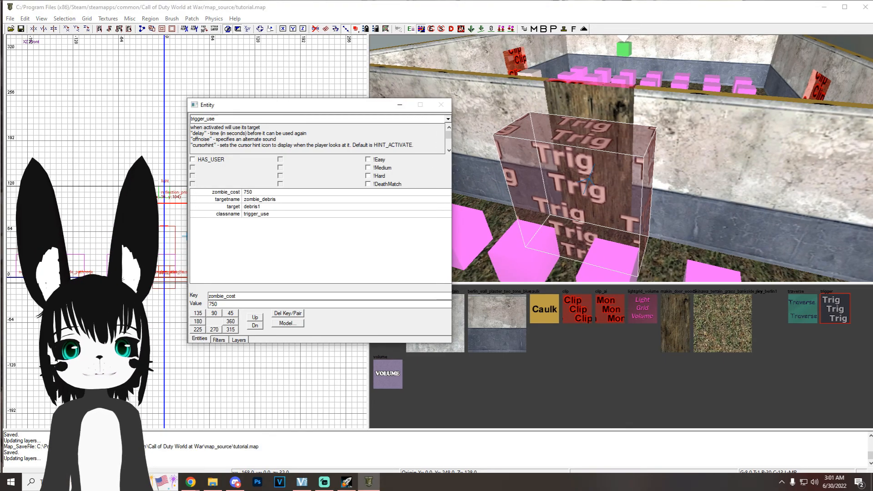
Step: Add a script_flag key with value enter_zone1 to the door's trigger_use
key("alt+Tab")
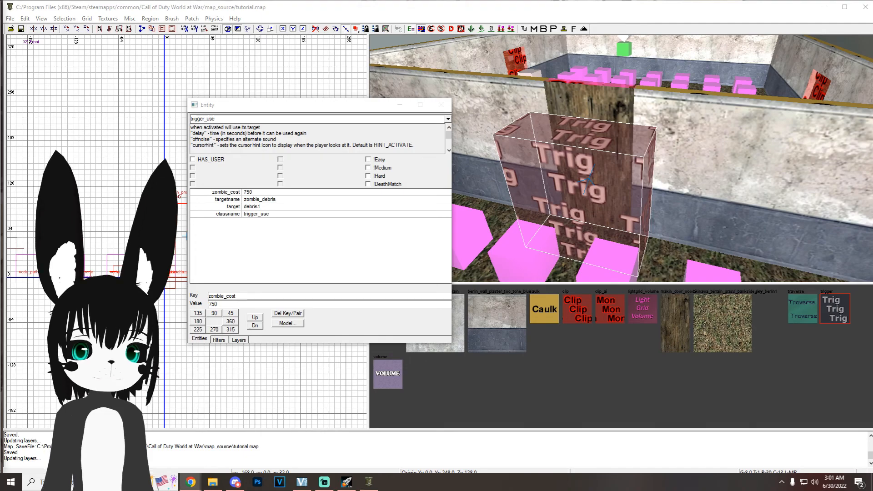
key("alt+Tab")
type("script_flag")
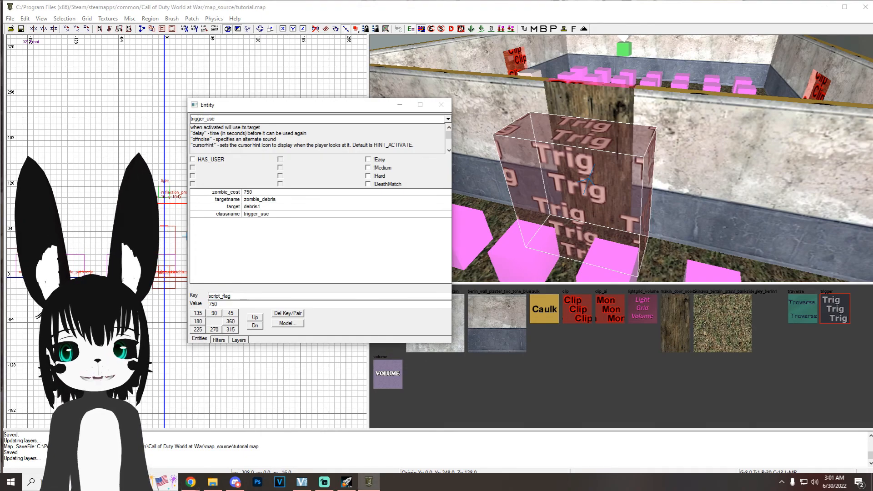
key("BackSpace")
key("BackSpace")
key("BackSpace")
key("alt+Tab")
key("alt+Tab")
type("enter_zone1")
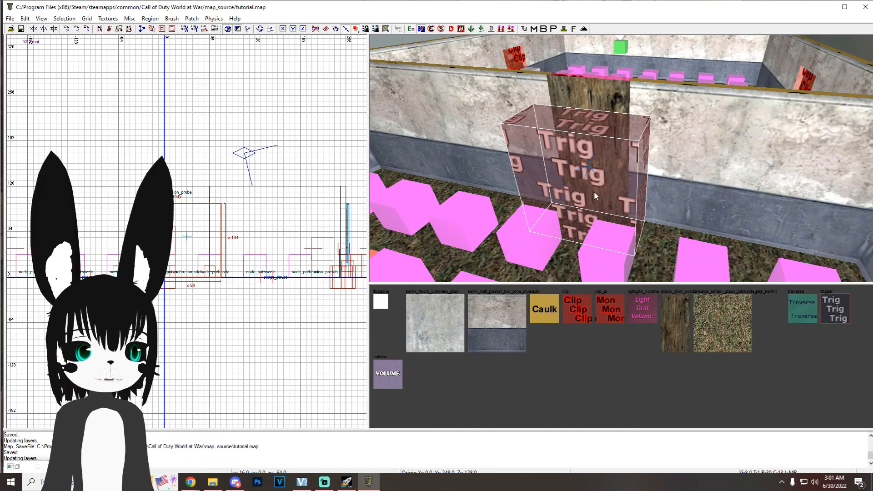
Step: Unhide the volumes with the Volume filter and examine the key values of the starting room's info_volume
key("f")
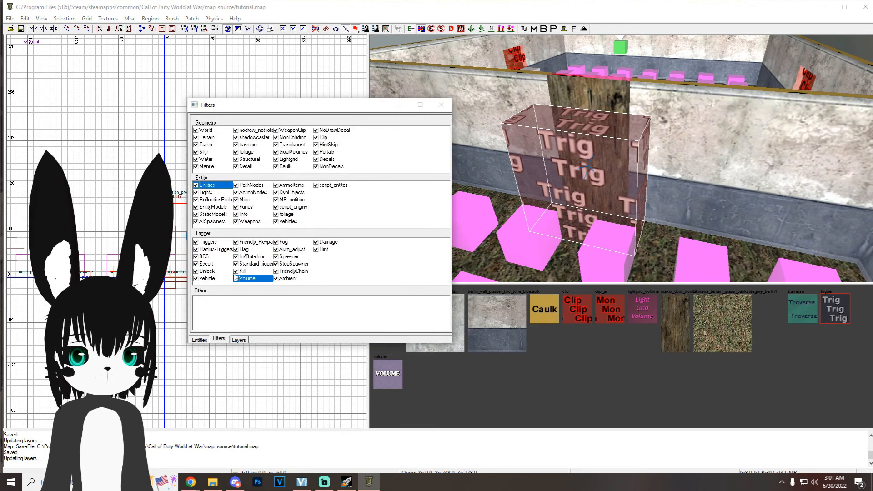
left_click(237, 276)
left_click(399, 106)
right_click_drag(585, 233, 585, 233)
left_click(665, 171, "shift")
key("n")
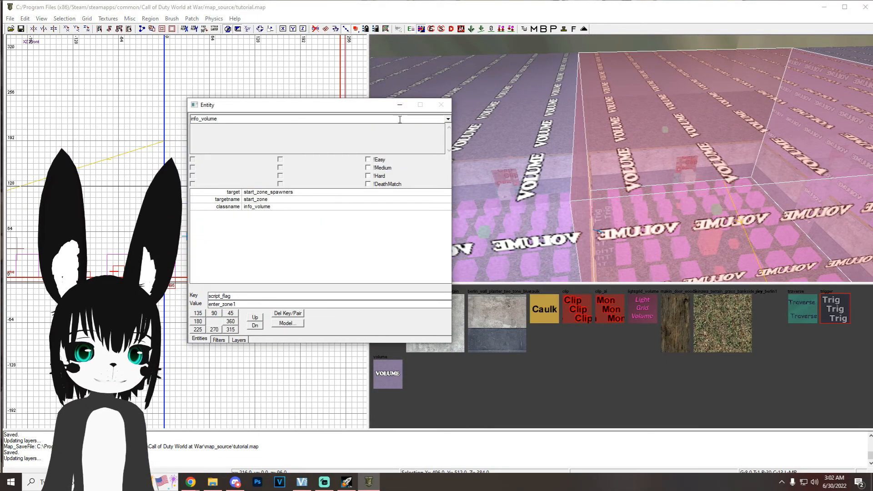
left_click(400, 105)
key("Escape")
Step: Examine the key values of the north room's info_volume and of the door's trigger_use
right_click_drag(563, 174, 564, 146)
left_click(565, 146, "shift")
key("n")
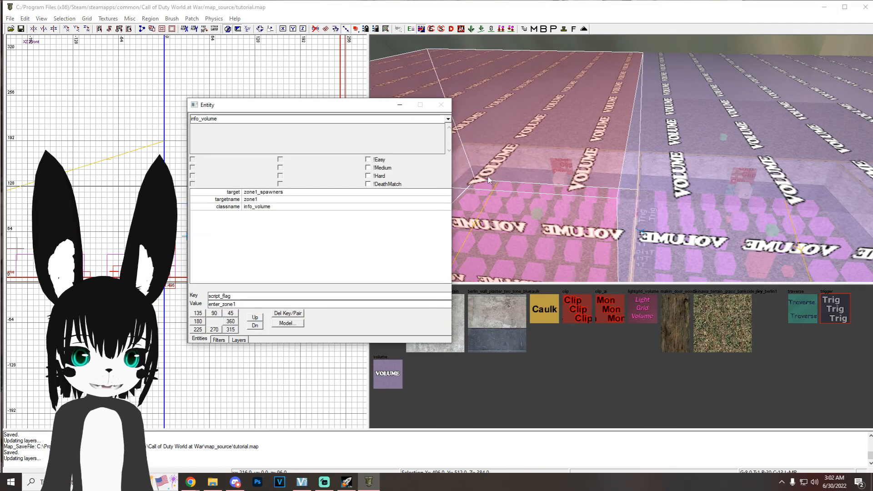
key("n")
key("Escape")
right_click_drag(549, 173, 591, 212)
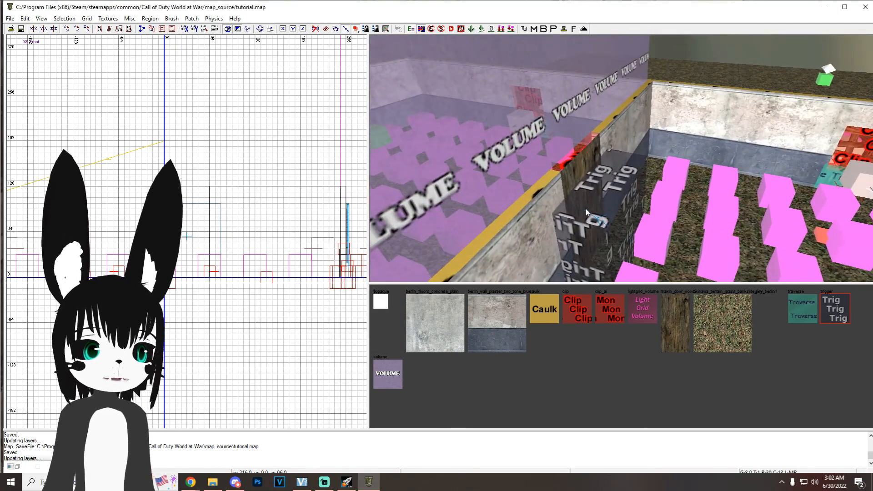
left_click(601, 212, "shift")
key("n")
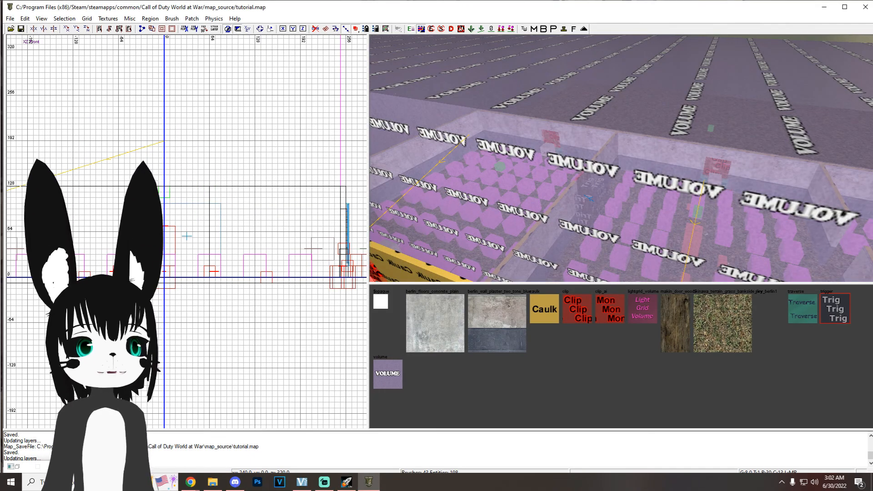
Step: Switch to File Explorer and open the tutorial mod's maps folder inside the World at War mods folder
left_click(824, 7)
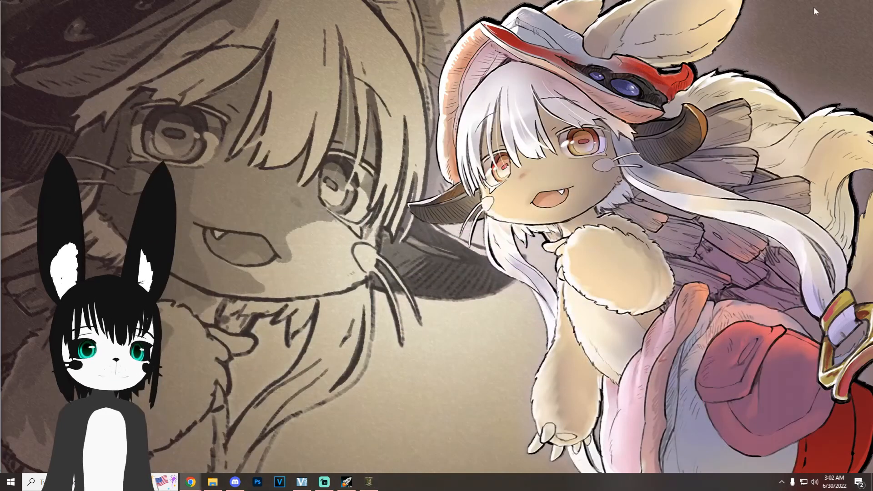
left_click(213, 483)
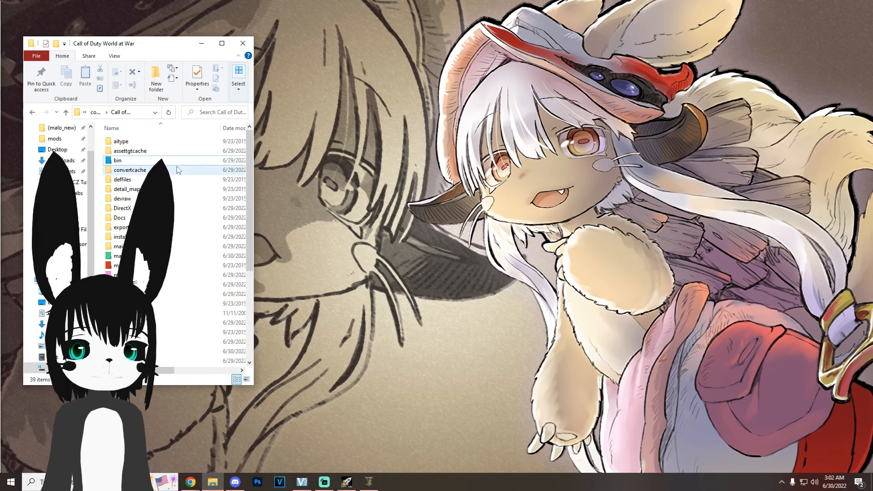
double_click(137, 275)
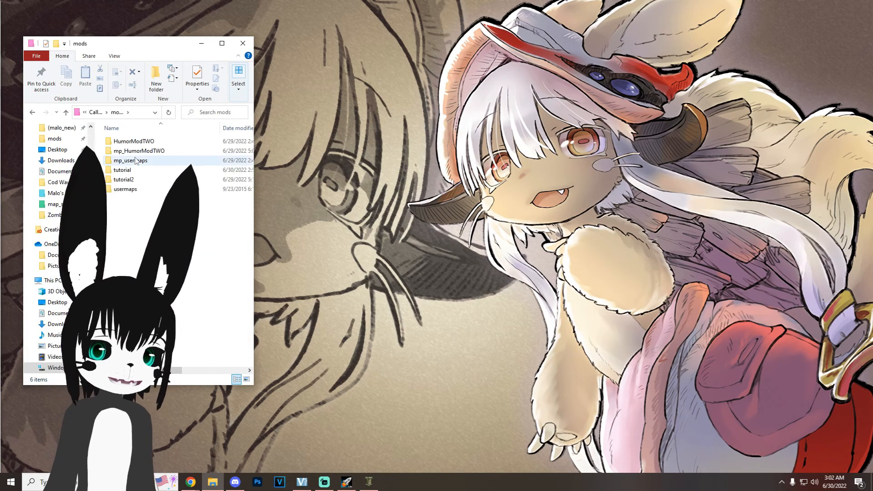
double_click(131, 170)
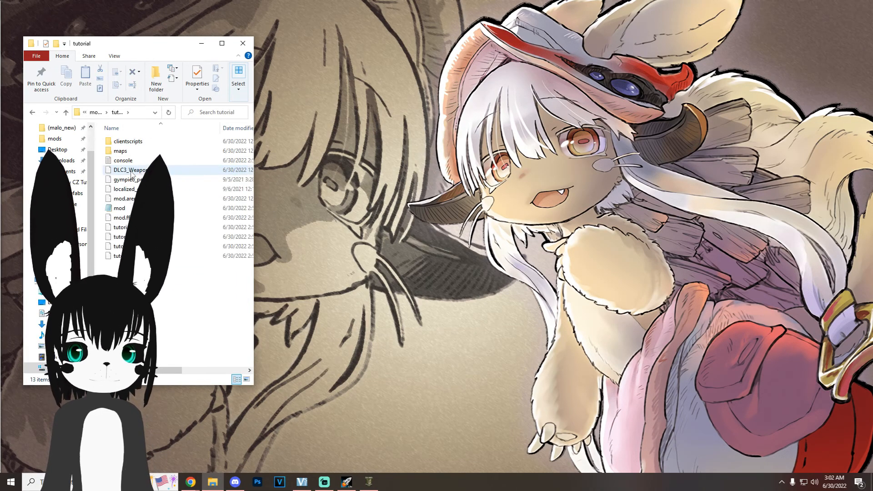
double_click(138, 154)
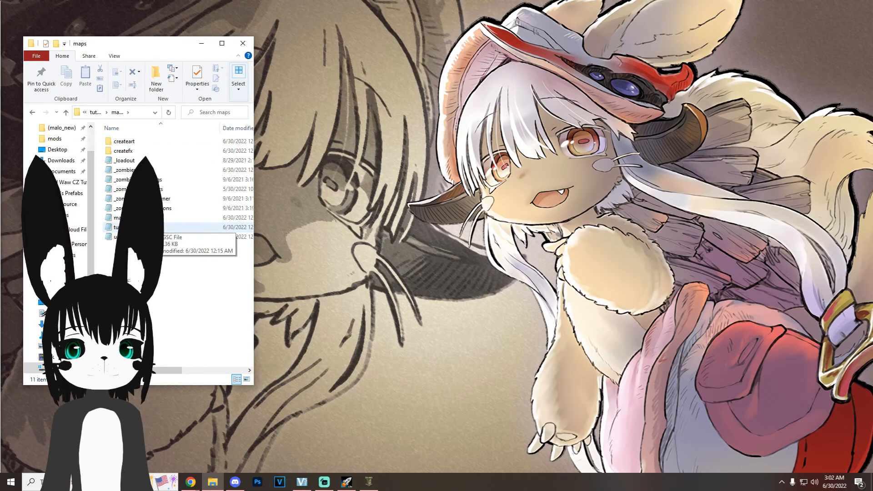
Step: Open the tutorial GSC script and paste a copy of the add_adjacent_zone call below the commented Outside East Door example
double_click(150, 227)
scroll(333, 187, "down", 20)
scroll(333, 186, "down", 8)
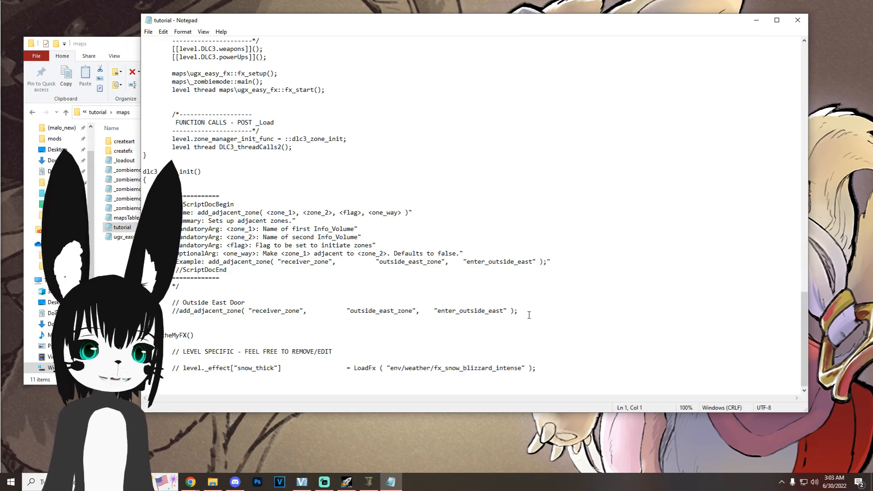
left_click_drag(518, 311, 180, 312)
key("ctrl+c")
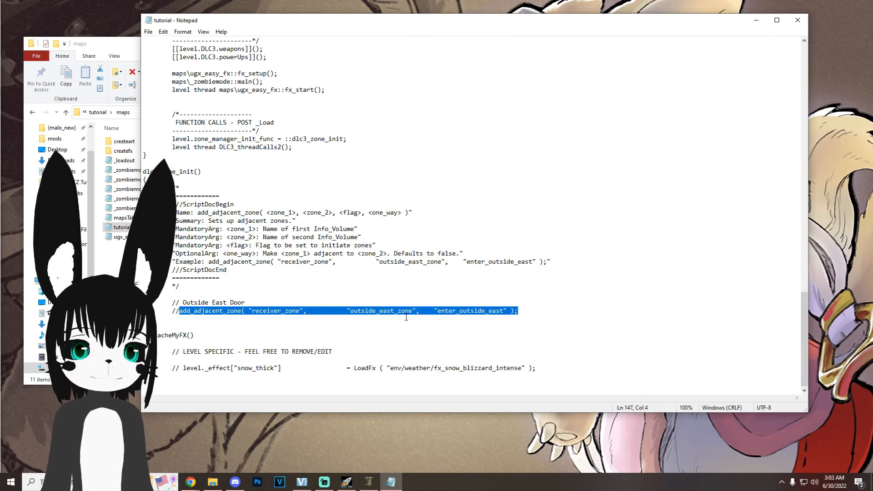
left_click(522, 313)
key("Return")
key("Return")
key("ctrl+v")
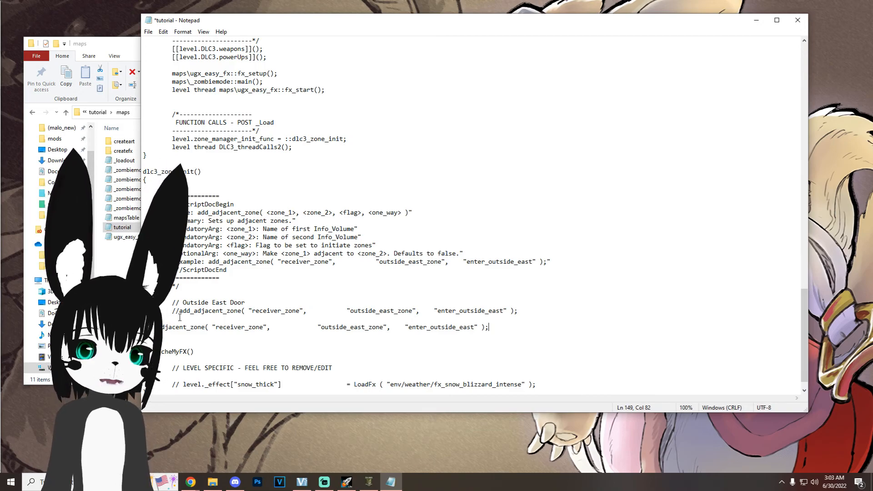
Step: Set the copied call's arguments to start_zone, zone1 and enter_zone1, and save the script
left_click_drag(318, 328, 218, 330)
scroll(338, 289, "down", 1)
type("starT_zone")
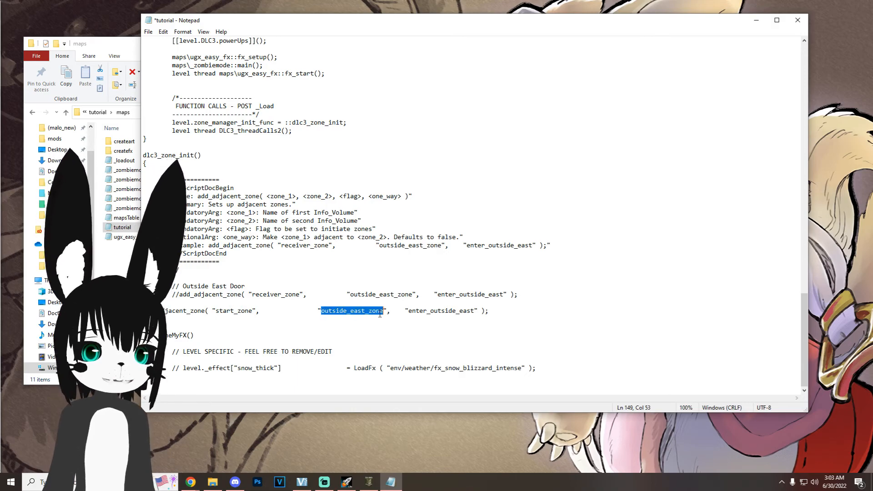
type("zone1")
left_click_drag(405, 312, 446, 312)
type("ente")
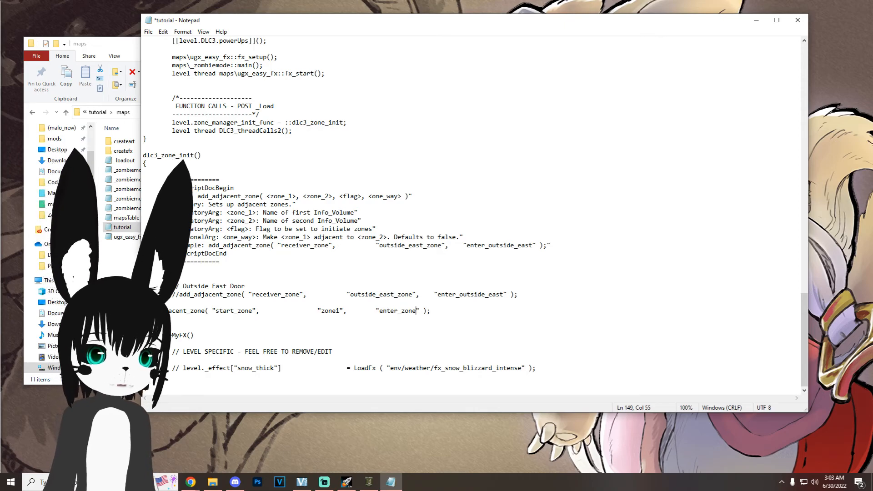
left_click(148, 32)
left_click(157, 73)
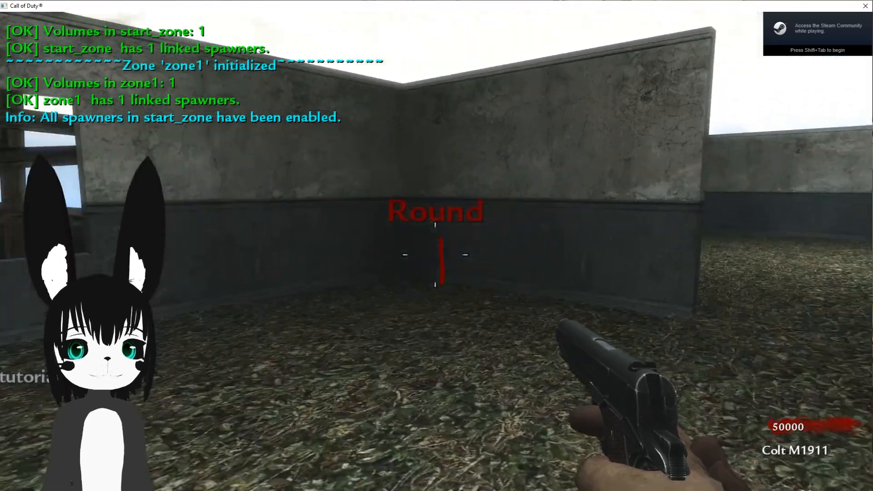
Step: Playtest the tutorial map, walking through the starting room and the opened doorway to check the zone1 spawners and barricaded windows
key("s")
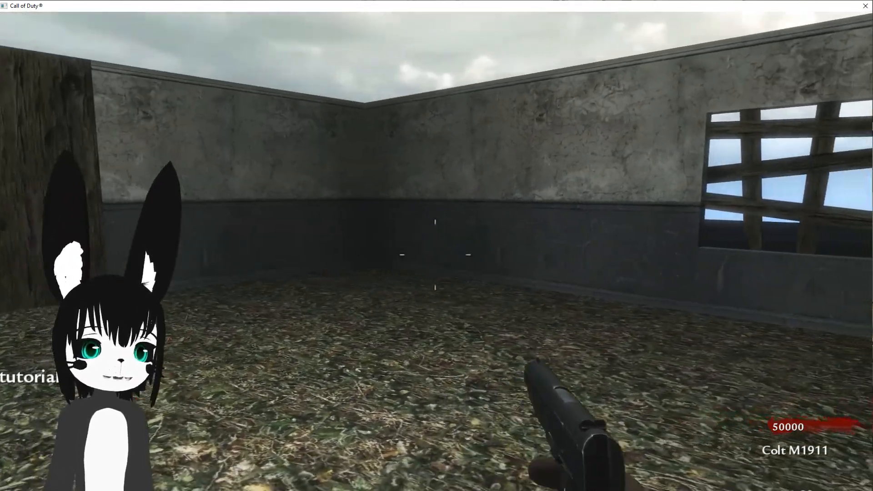
key("w")
key("w")
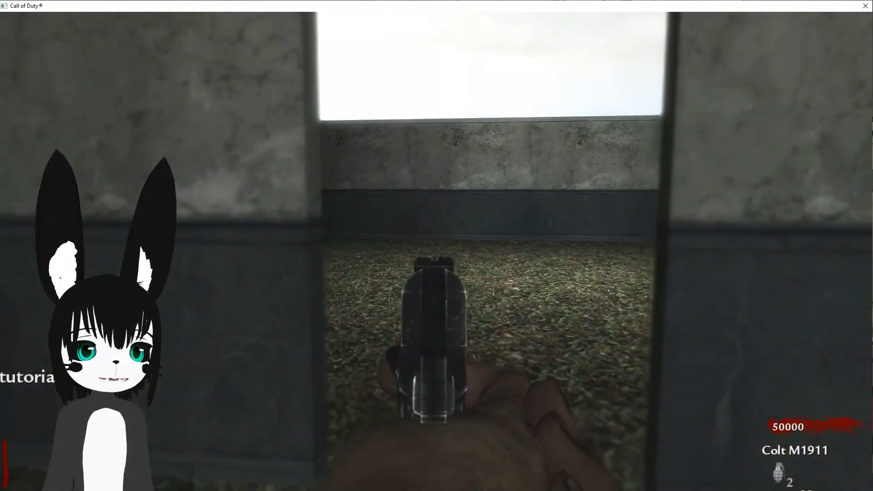
key("w")
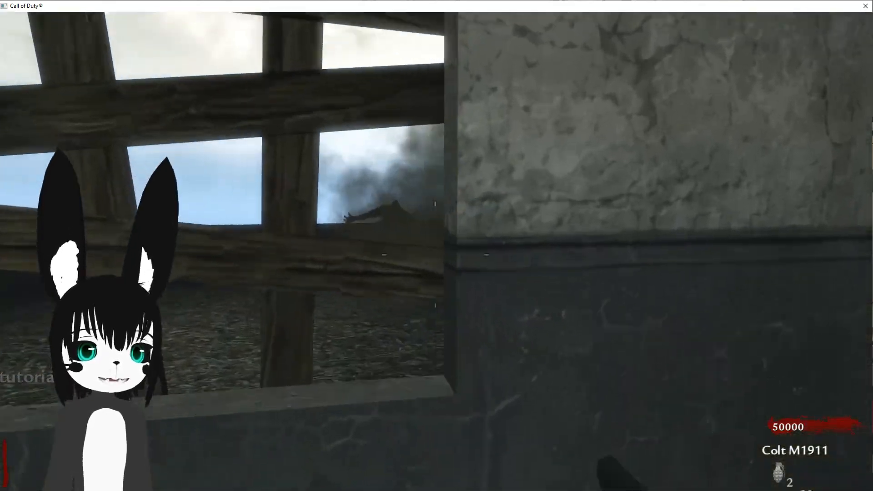
key("w")
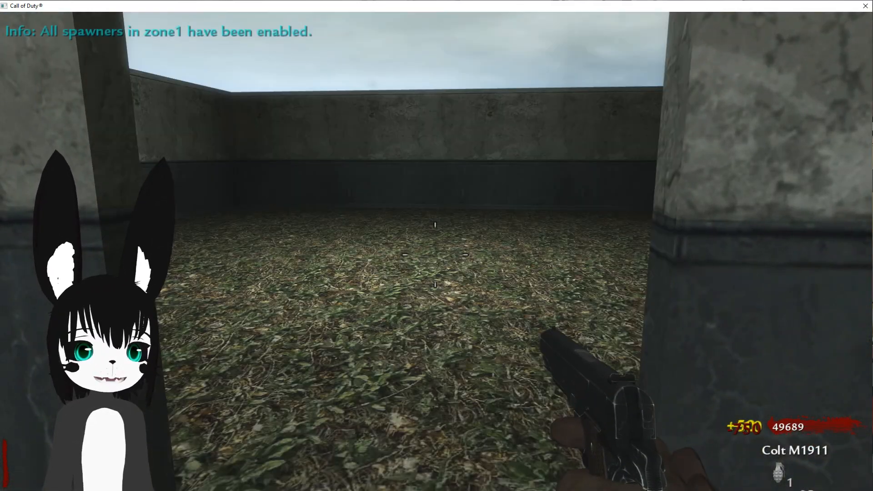
key("w")
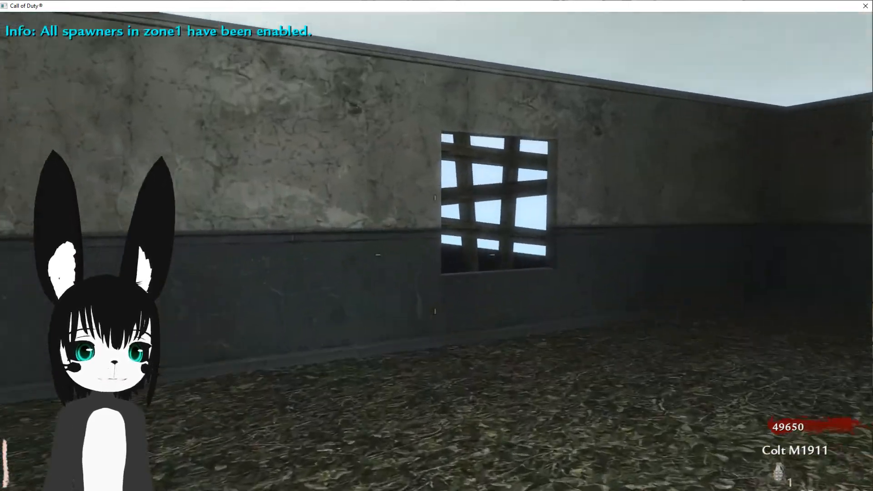
key("w")
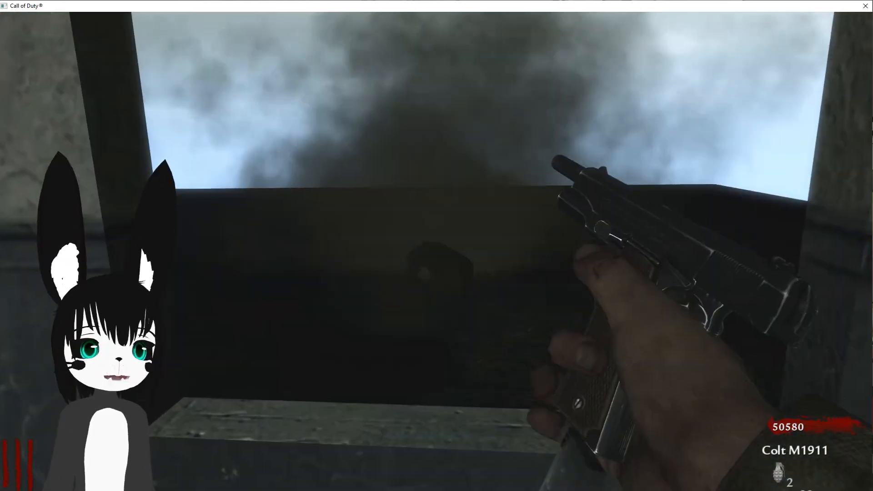
key("s")
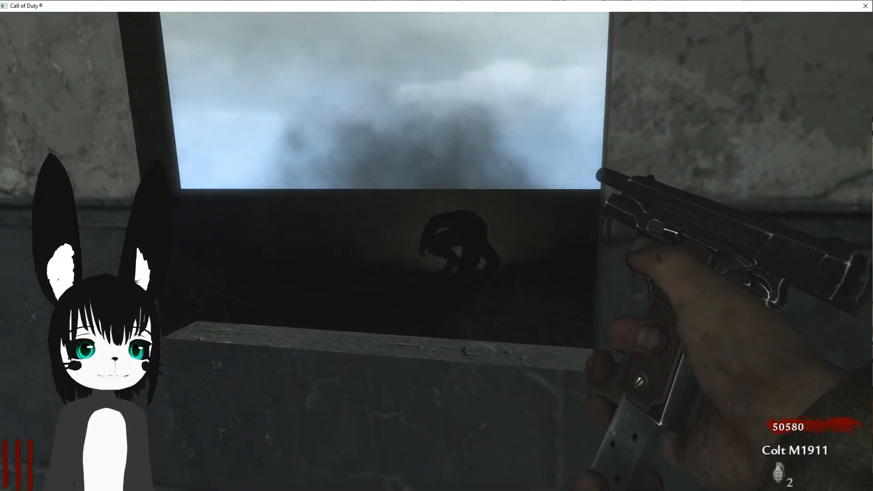
Step: Test zombie spawning in both rooms, shooting the zombies that climb in through the windows
key("w")
key("s")
key("s")
left_click(436, 252)
left_click(436, 252)
left_click(436, 252)
right_click(436, 252)
left_click(437, 252)
left_click(436, 252)
left_click(436, 251)
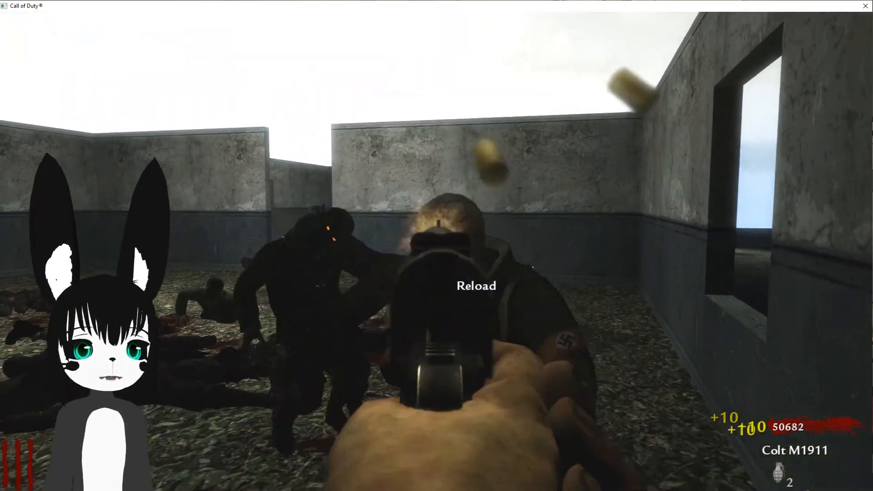
left_click(437, 252)
key("w")
key("w")
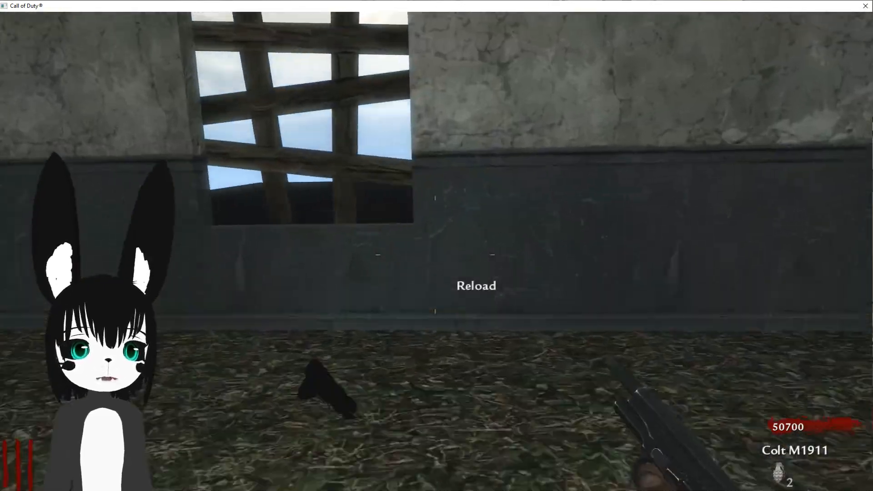
key("w")
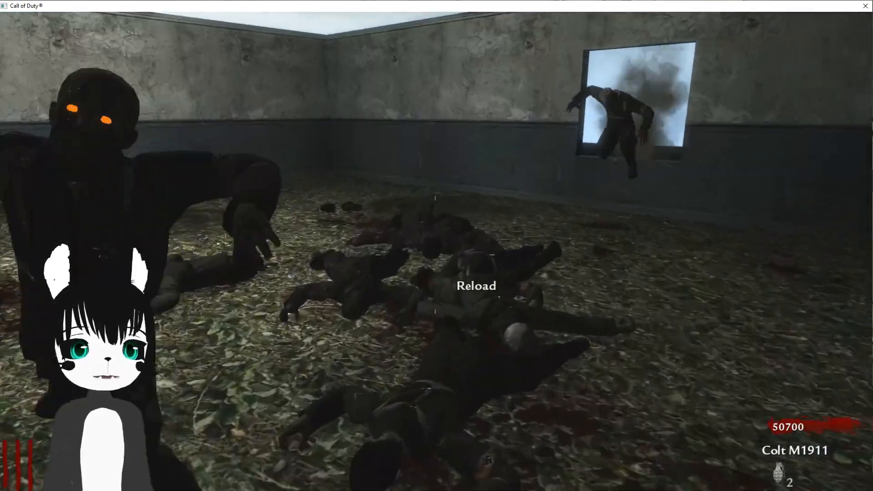
key("r")
key("w")
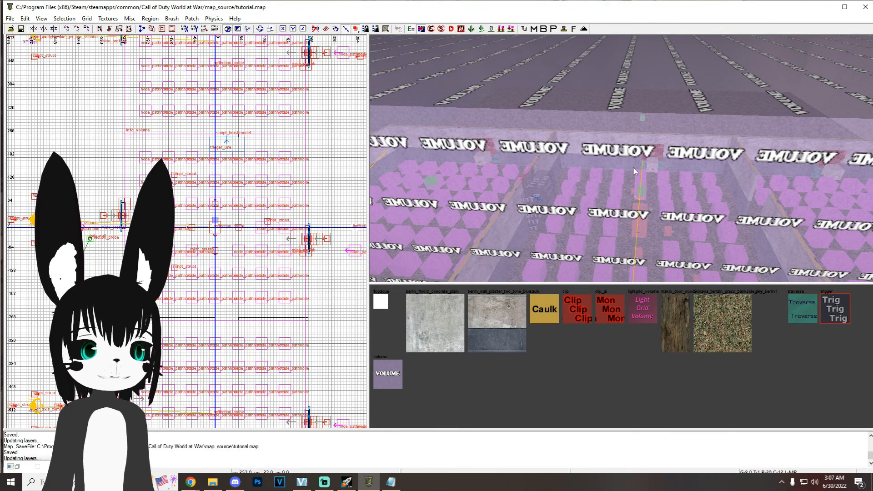
Step: Switch back to the Radiant editor and hide the volumes with the Volume filter
key("f")
left_click(237, 279)
left_click(400, 105)
Step: Create a script_model entity in the starting room near the doorway in its south wall
right_click_drag(570, 78, 623, 190)
right_click_drag(241, 293, 205, 150)
scroll(197, 222, "up", 2)
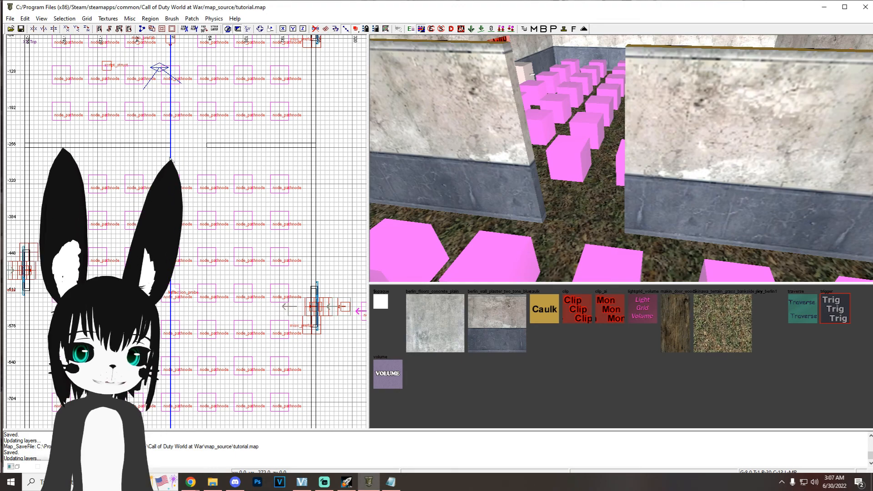
right_click(92, 128)
mouse_move(191, 371)
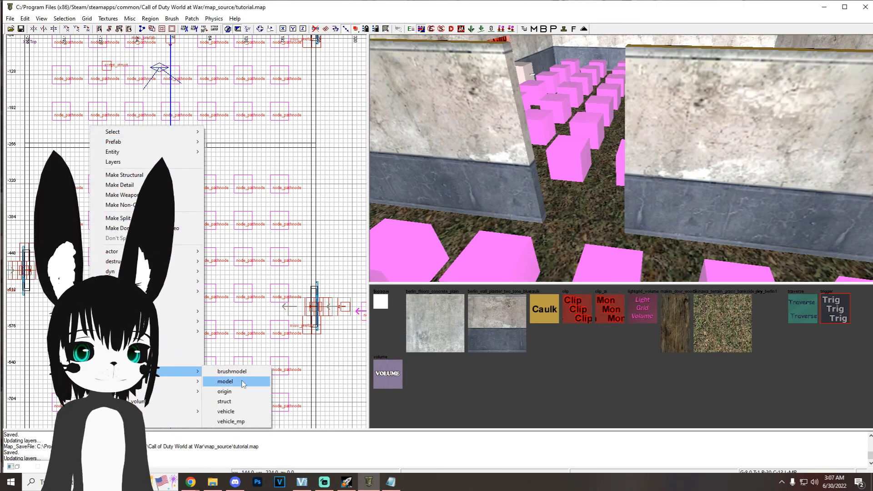
left_click(225, 382)
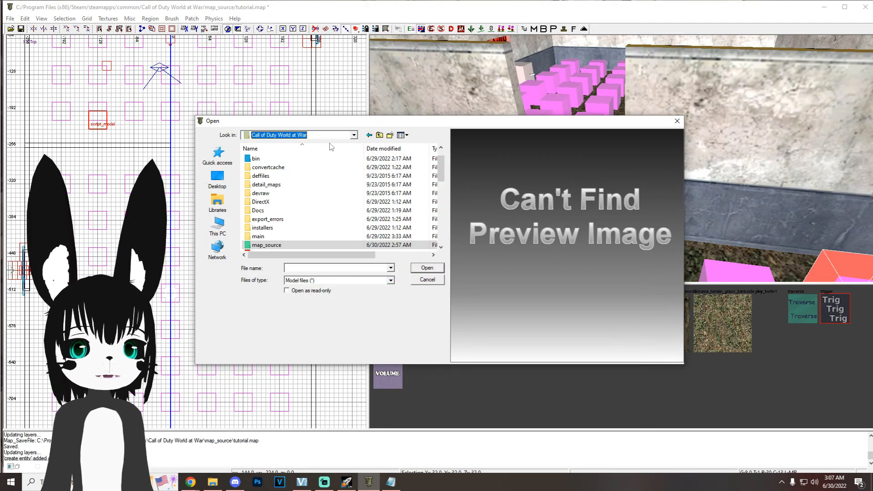
Step: Assign the anim_berlin_bookshelf_wide model from the raw xmodel folder to the new script_model
scroll(280, 212, "down", 3)
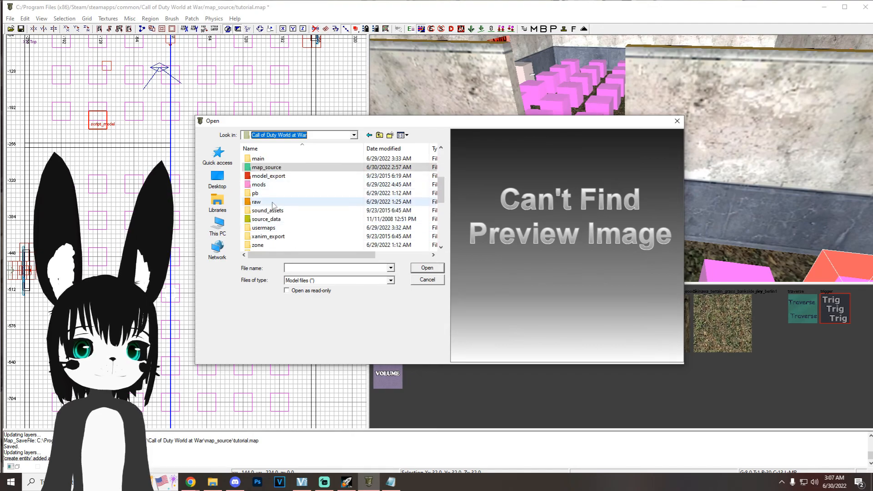
double_click(272, 202)
scroll(284, 203, "down", 10)
double_click(281, 203)
left_click(342, 161)
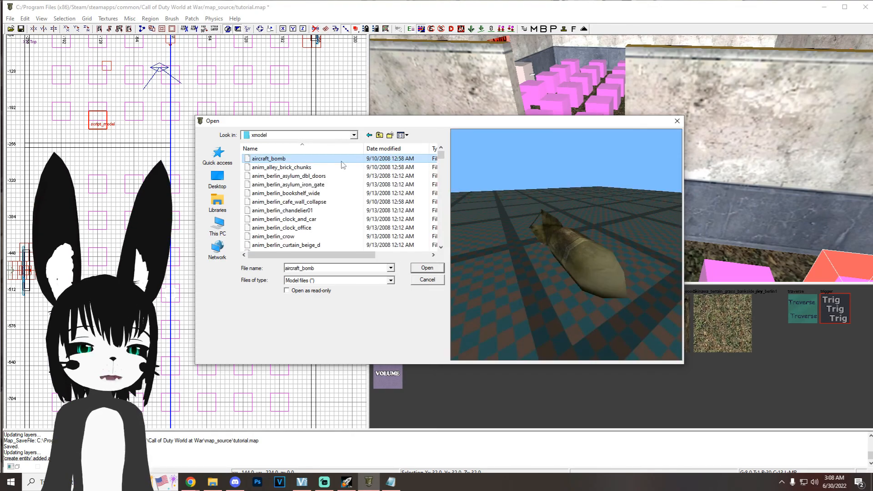
left_click(328, 192)
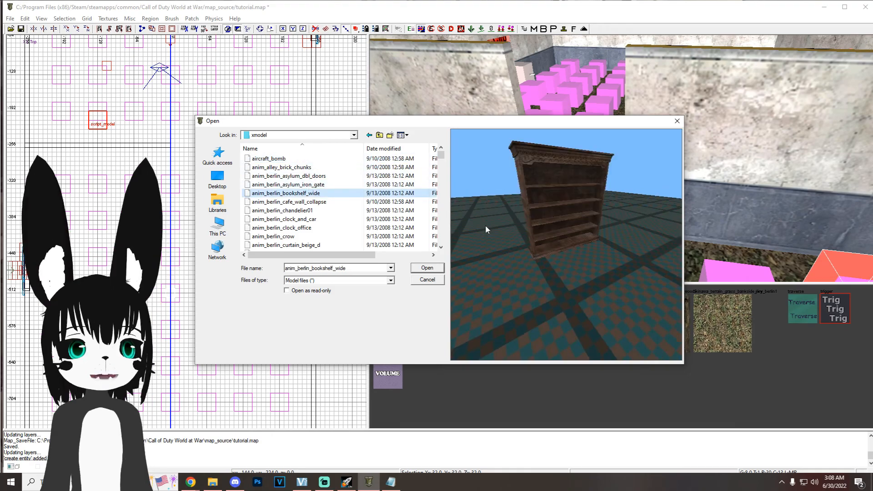
left_click(427, 268)
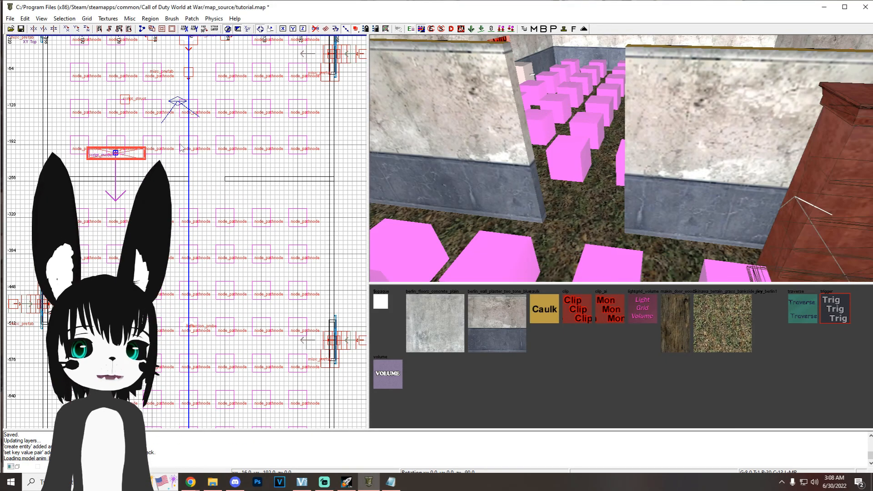
Step: Move the bookshelf in front of the south doorway so that it blocks the opening from the starting room
left_click_drag(150, 159, 241, 187)
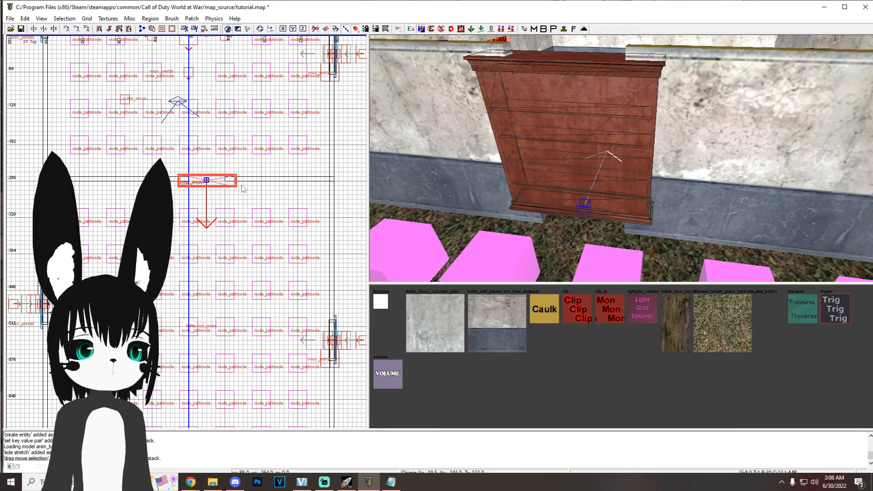
scroll(241, 188, "up", 2)
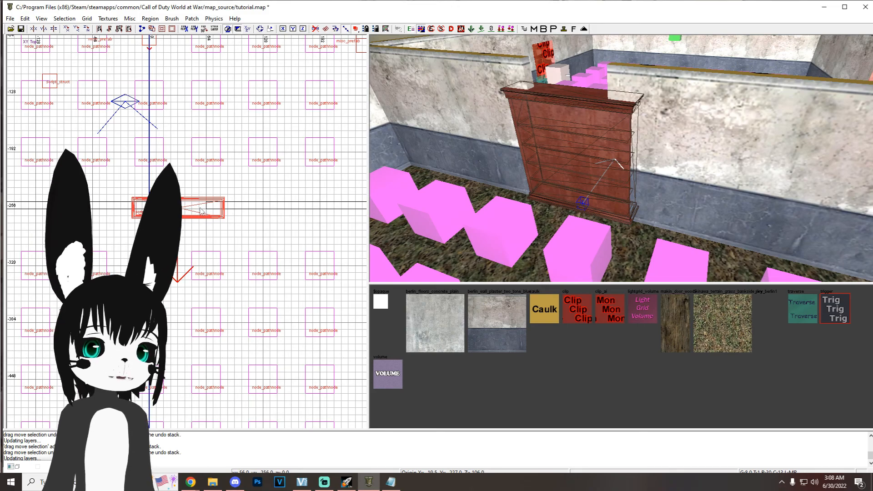
left_click_drag(200, 209, 202, 187)
right_click_drag(500, 191, 509, 157)
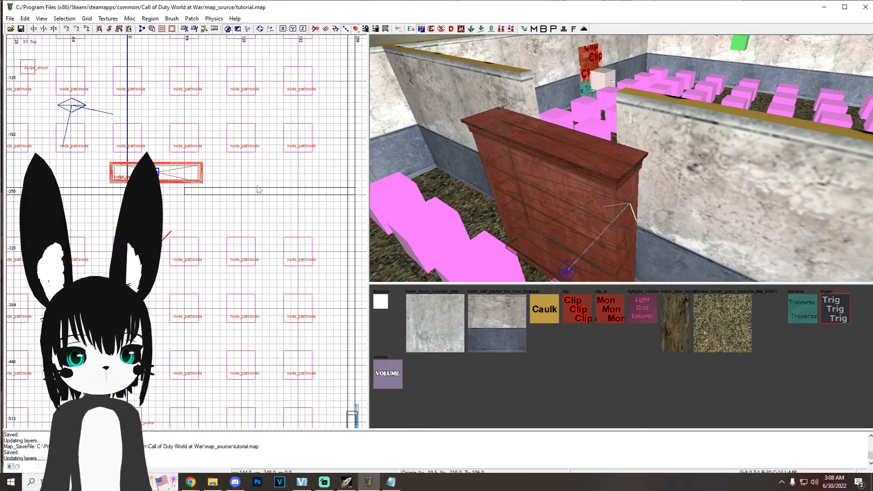
Step: Enable DYNAMICPATH on the bookshelf and add a targetname key with value objdebris1
key("n")
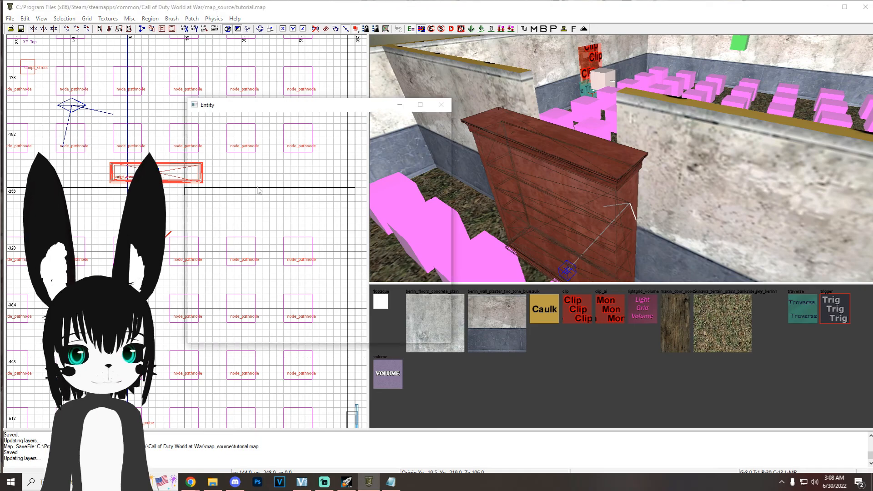
left_click(192, 160)
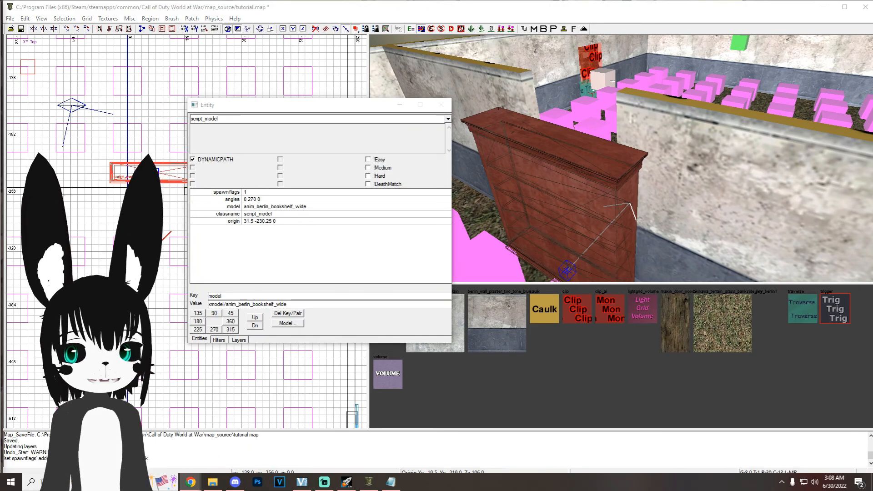
double_click(236, 295)
type("targetname")
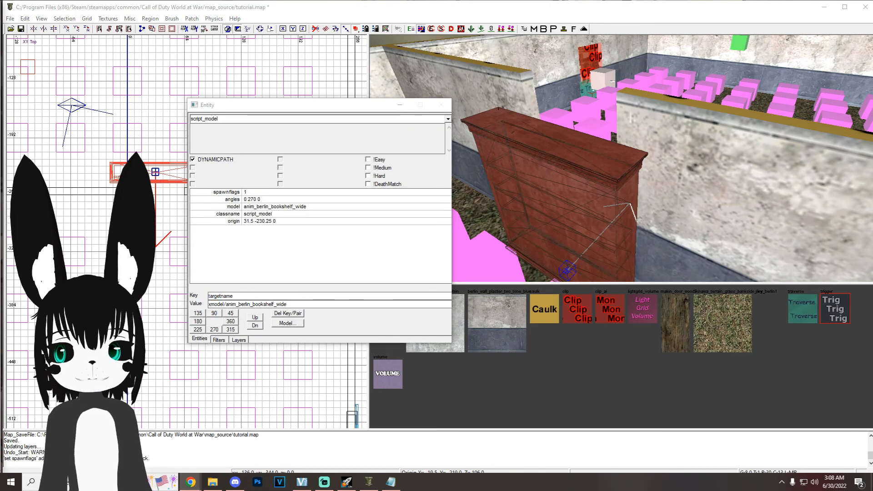
double_click(326, 303)
type("objdebris1")
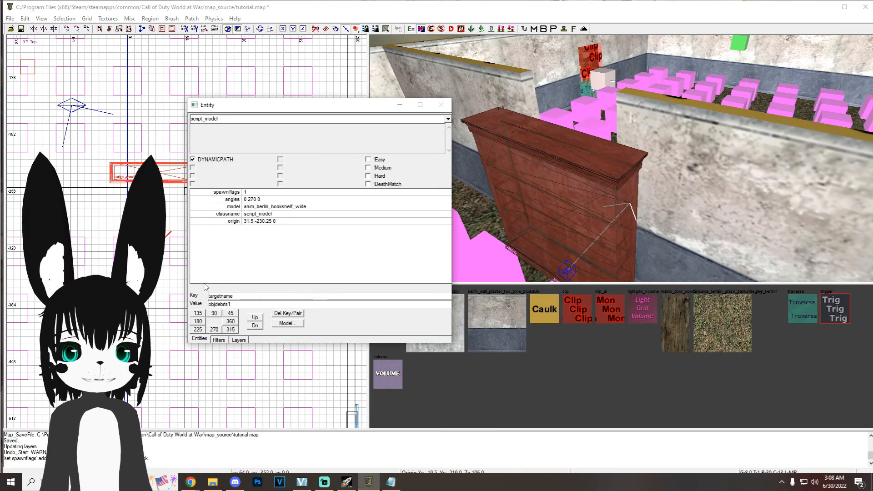
key("Return")
Step: Add a script_firefx key with value poltergeist to the bookshelf
double_click(241, 296)
type("script_firefx")
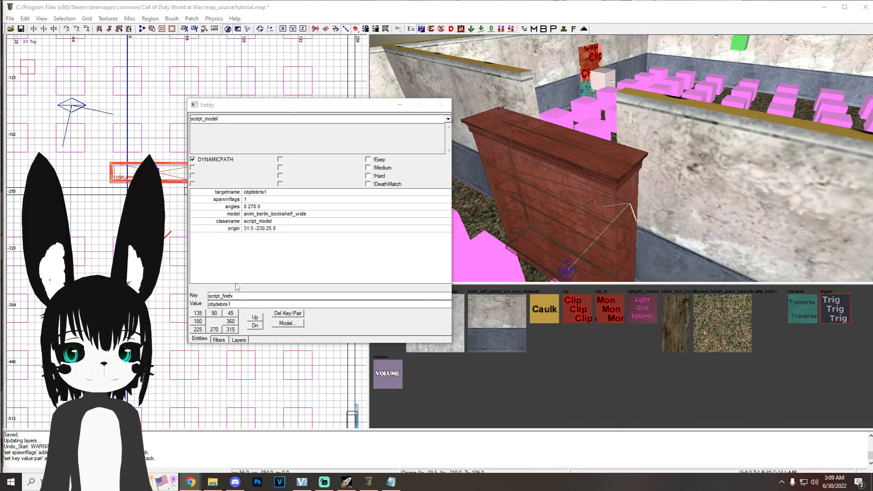
double_click(231, 304)
type("poltergeist")
key("Return")
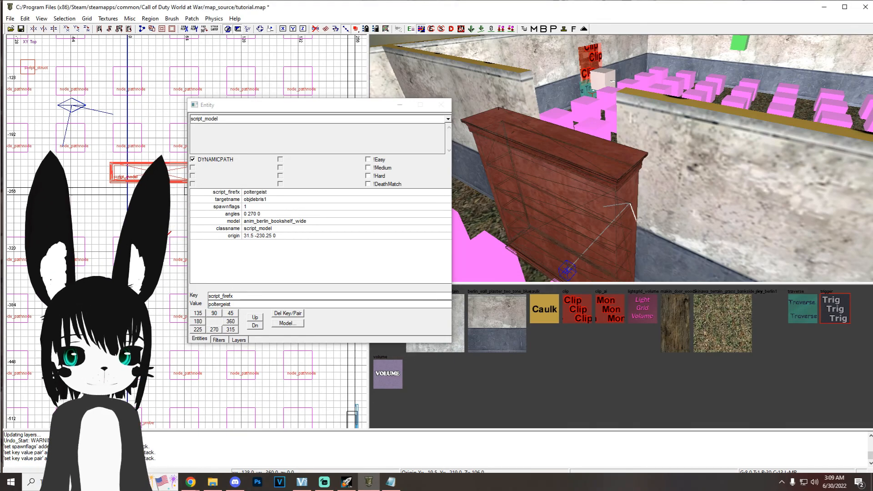
Step: Add a script_fxid key with value large_ceiling_dust to the bookshelf
type("script_fxid")
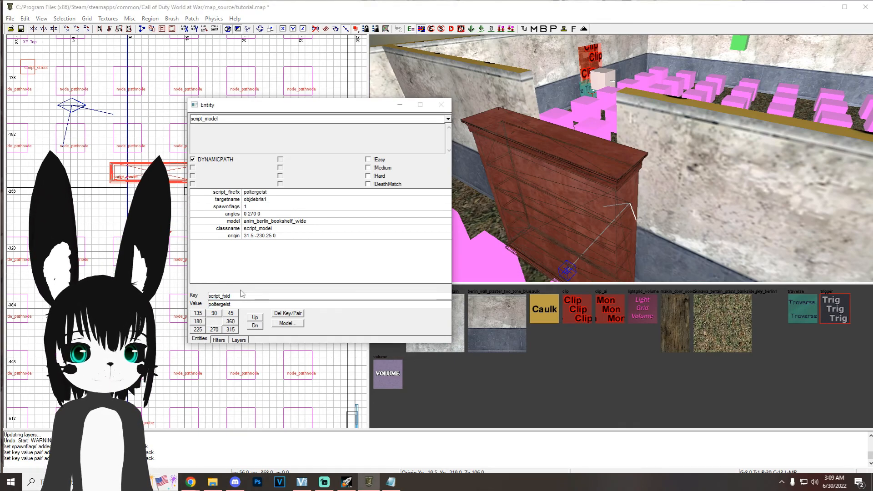
left_click_drag(245, 304, 184, 300)
type("large_ceiling_dust")
key("Return")
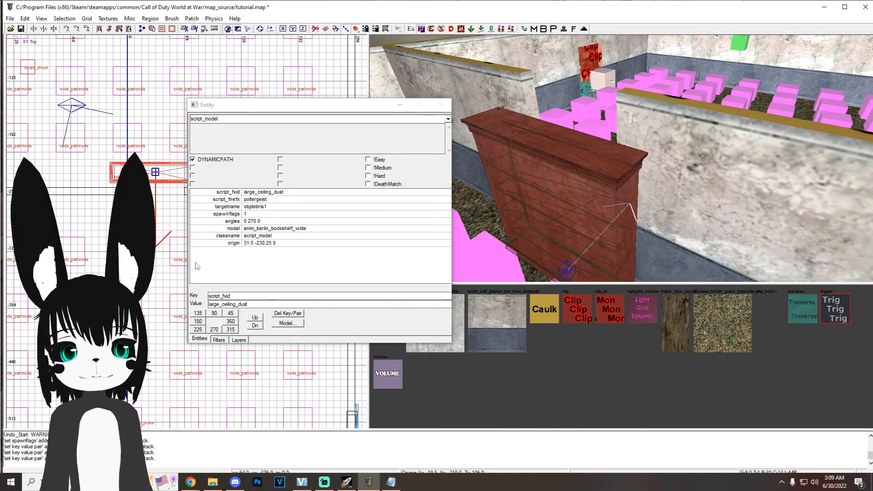
Step: Add a script_noteworthy key with value jiggle to the bookshelf
key("alt+Tab")
left_click_drag(273, 297, 178, 301)
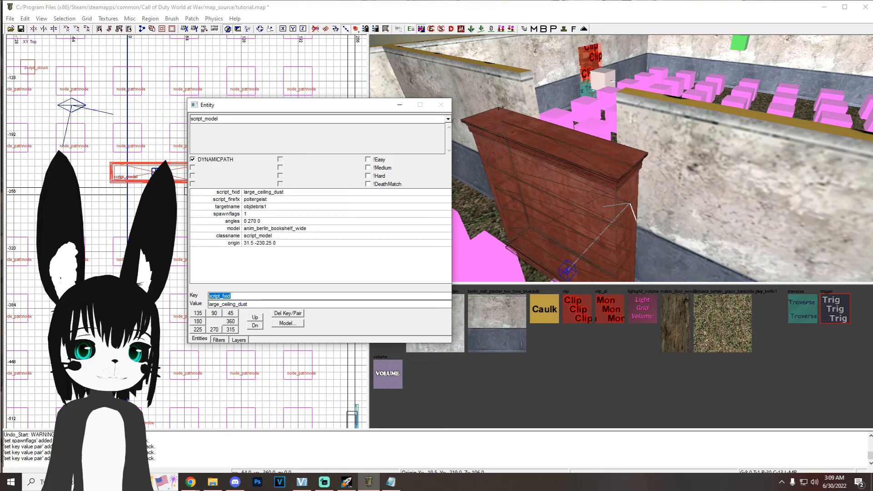
type("script_noteworthy")
double_click(244, 305)
type("jiggle")
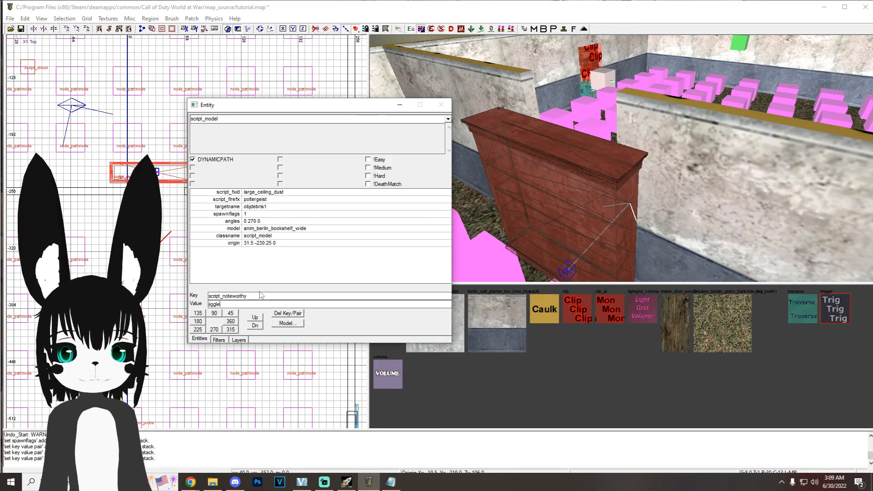
key("Return")
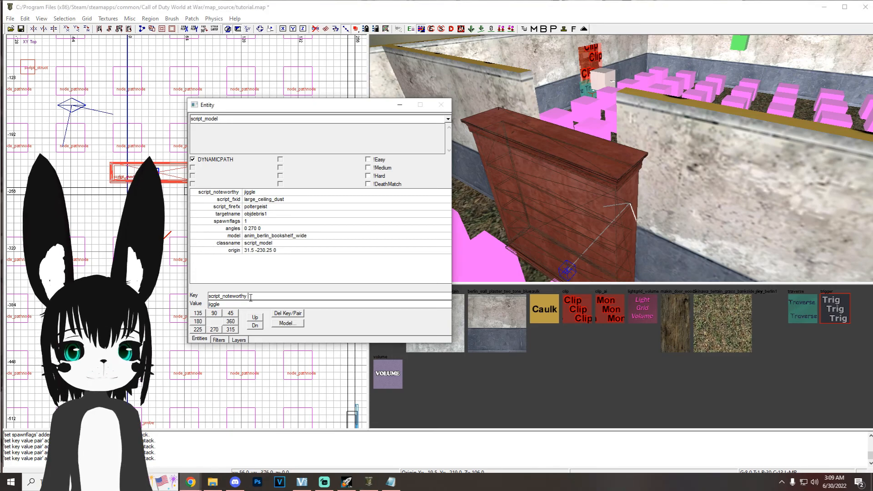
Step: Add a script_linkto key with value 2 and a spawnflags key with value 1 to the bookshelf
left_click_drag(252, 296, 200, 298)
type("script_linkto")
double_click(223, 303)
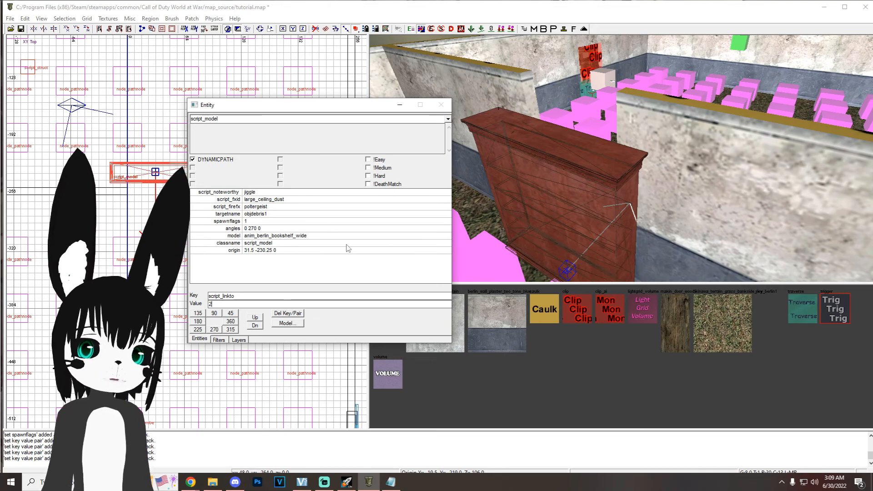
key("Return")
left_click_drag(266, 296, 205, 300)
type("spawnflags")
key("Tab")
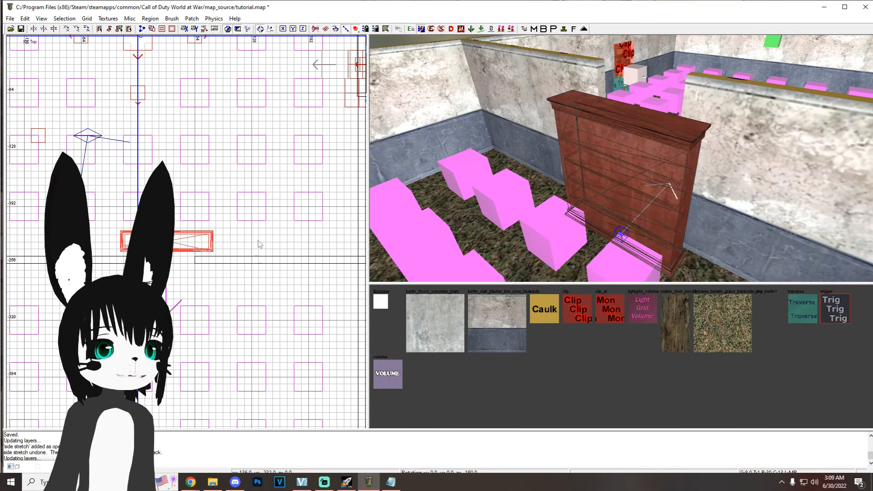
left_click_drag(261, 242, 256, 261)
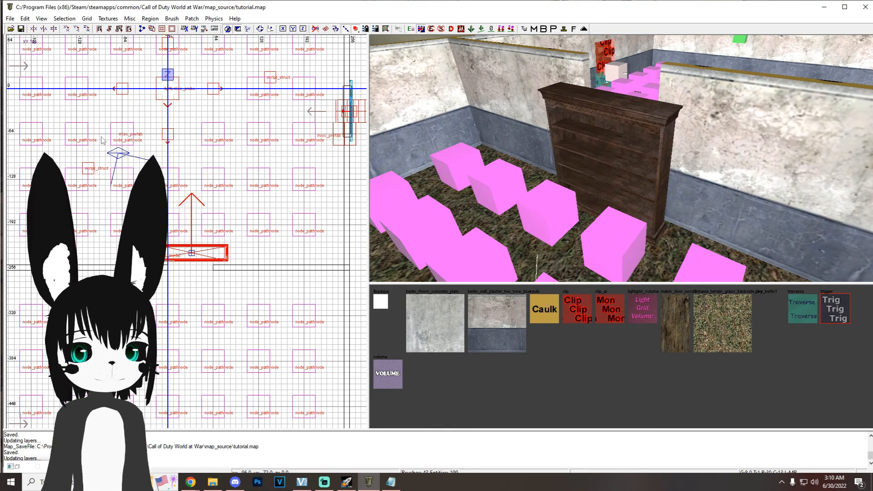
Step: Create a script_brushmodel with the clip texture, fit it around the bookshelf at about 112 wide and 96 high, and save the map
right_click(103, 142)
mouse_move(191, 382)
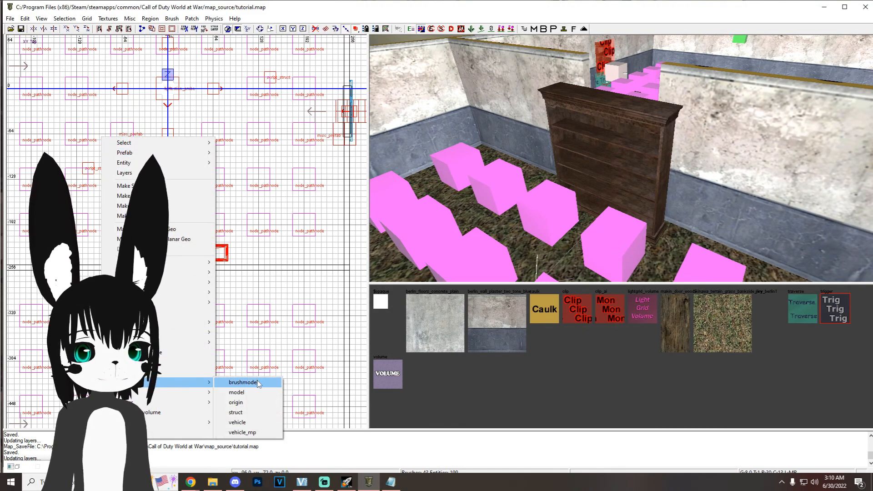
left_click(243, 382)
left_click(581, 319)
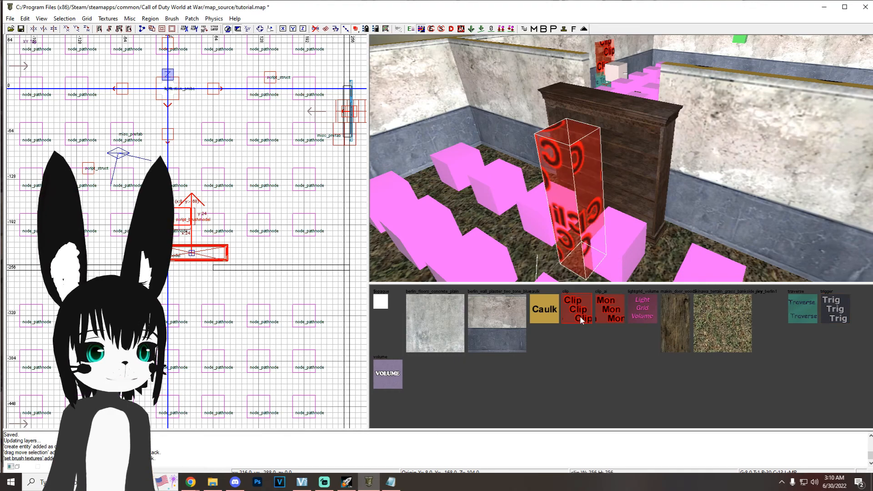
left_click_drag(184, 219, 150, 253)
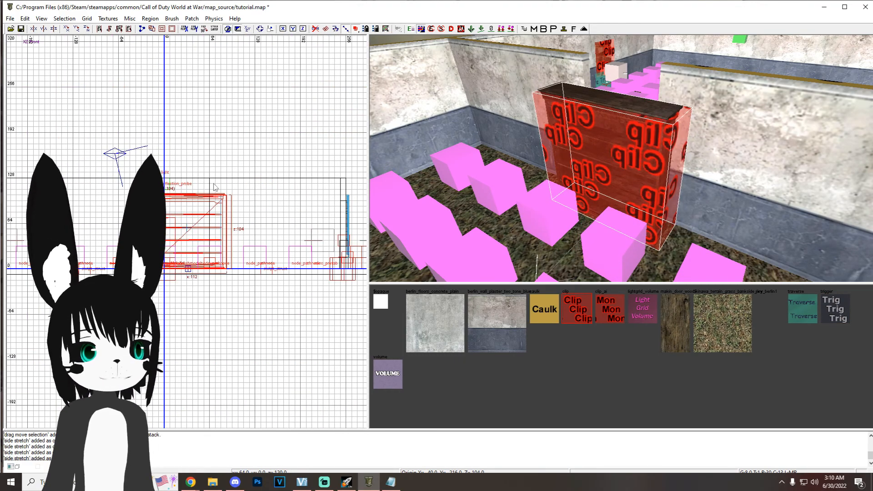
left_click_drag(215, 187, 215, 192)
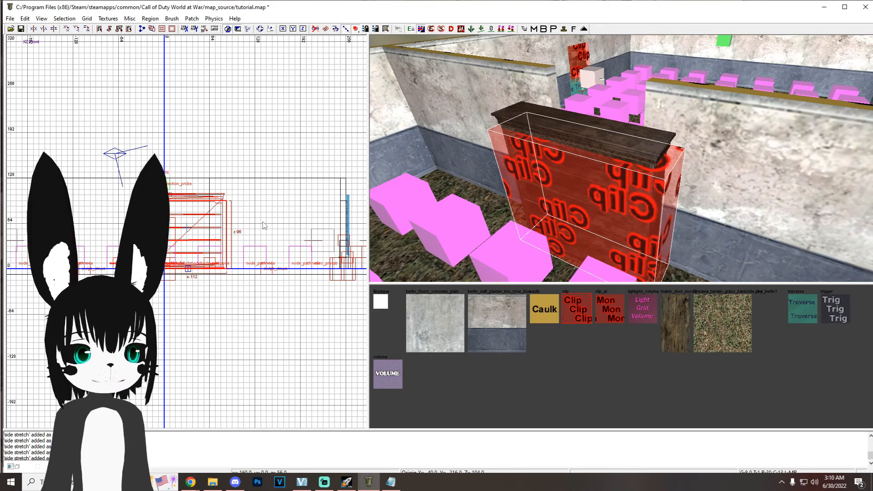
key("ctrl+s")
Step: Enable DYNAMICPATH on the clip brushmodel and add a targetname key with value objdebris1
key("n")
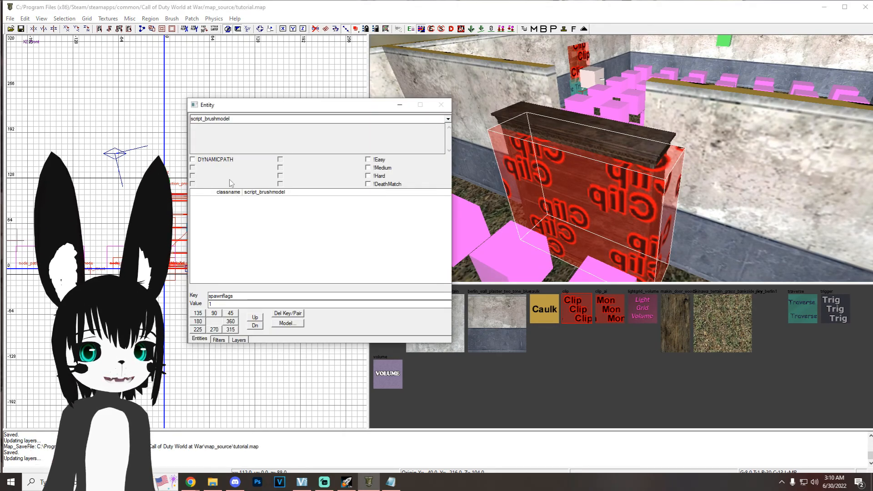
left_click(192, 160)
left_click_drag(248, 296, 191, 296)
type("targetname")
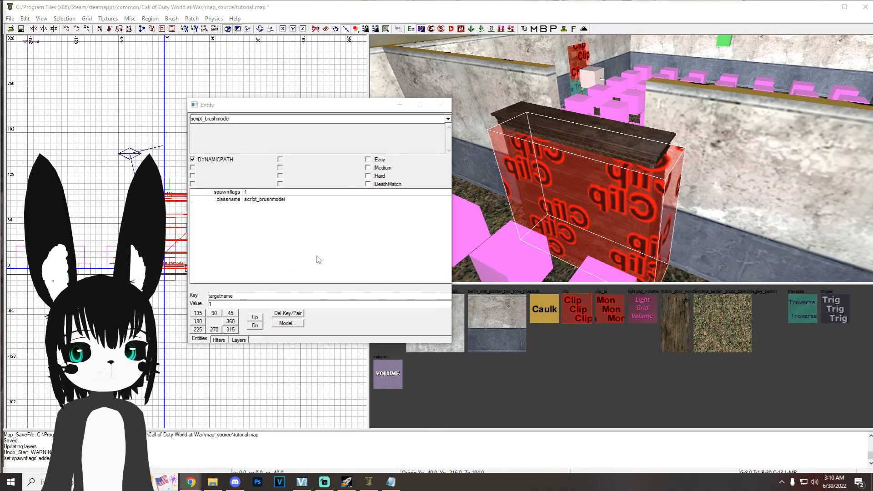
left_click_drag(250, 302, 157, 295)
type("objdebris1")
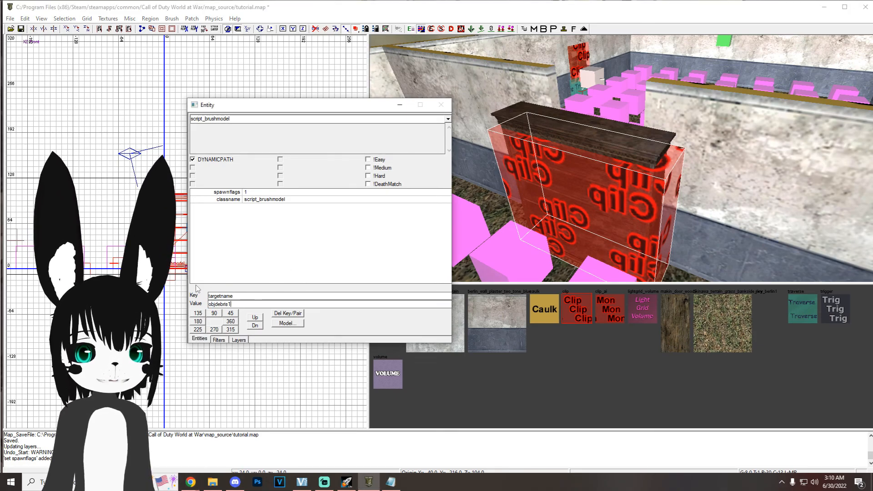
key("Return")
Step: Add a script_linkto key with value 2 to the clip brushmodel
type("script_linkto")
key("Tab")
type("2")
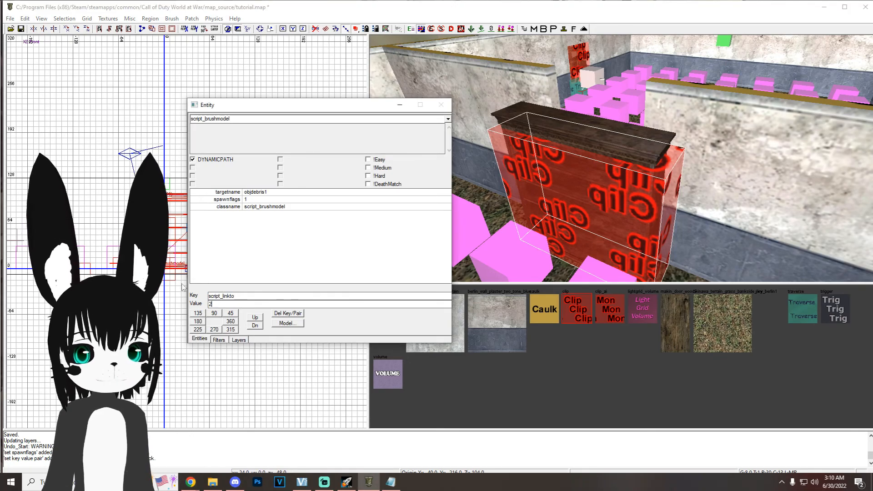
key("Return")
type("spawnflags")
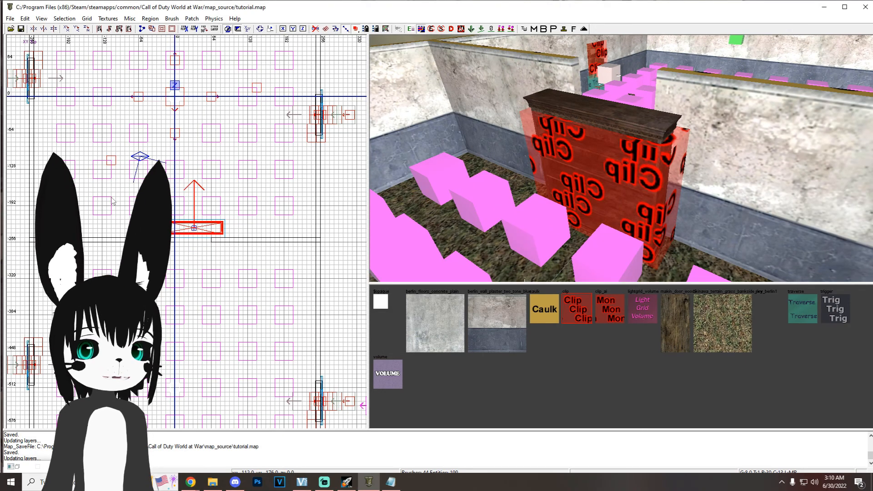
Step: Create a script_struct and place it over the bookshelf in the top view
right_click(110, 205)
mouse_move(191, 416)
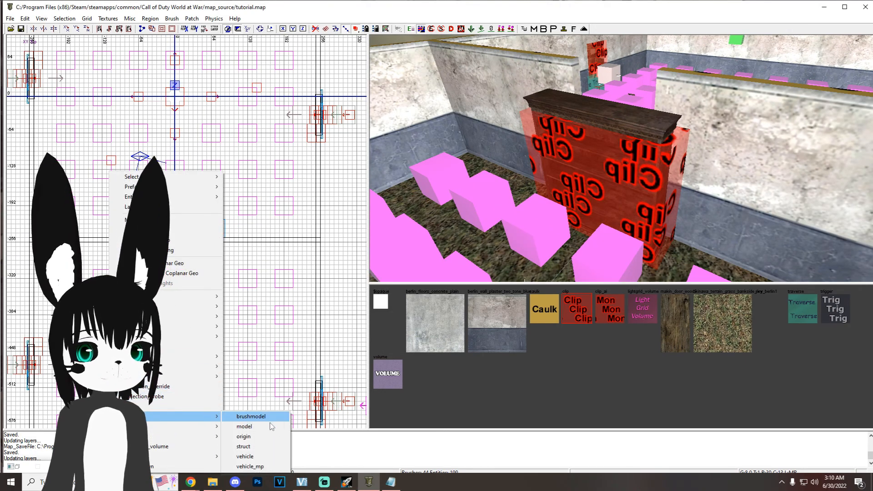
left_click(265, 446)
left_click_drag(197, 228, 188, 224)
key("ctrl+Tab")
scroll(224, 237, "down", 2)
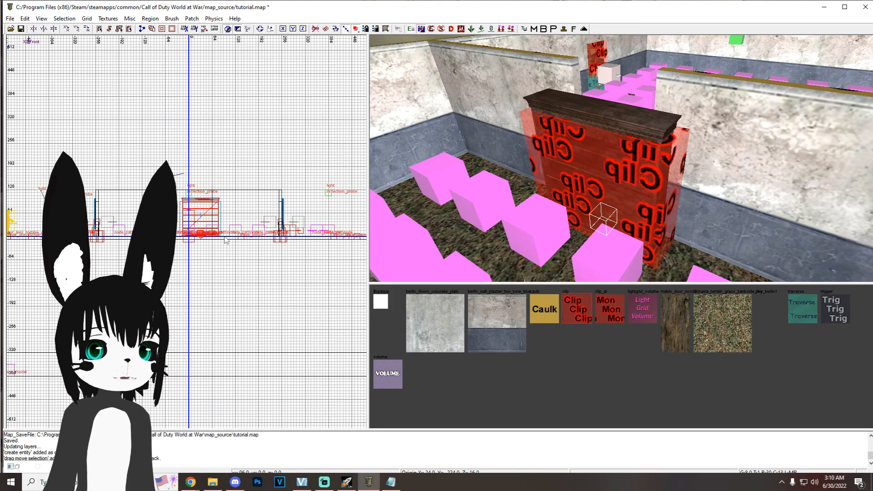
Step: Raise the script_struct high above the bookshelf and walls, to about Z 272, and save the map
right_click_drag(220, 215, 223, 224)
key("7")
left_click_drag(203, 243, 209, 152)
scroll(636, 200, "down", 3)
right_click_drag(636, 200, 640, 133)
scroll(640, 134, "down", 3)
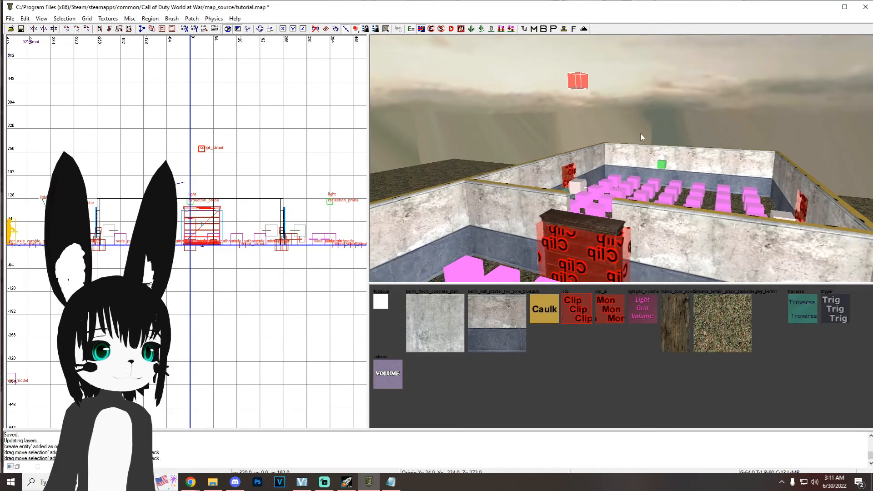
key("ctrl+s")
Step: Add a script_linkname key with value 2 to the script_struct above the bookshelf and save the map
key("n")
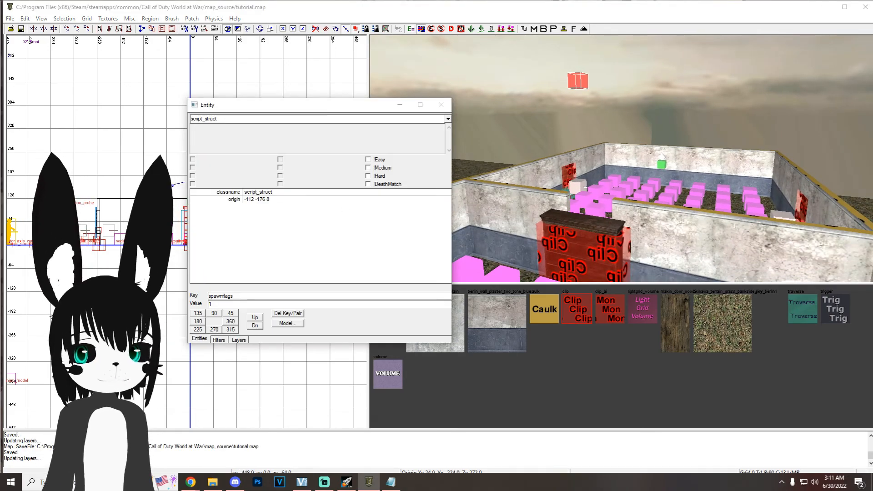
double_click(269, 296)
type("script_linkname")
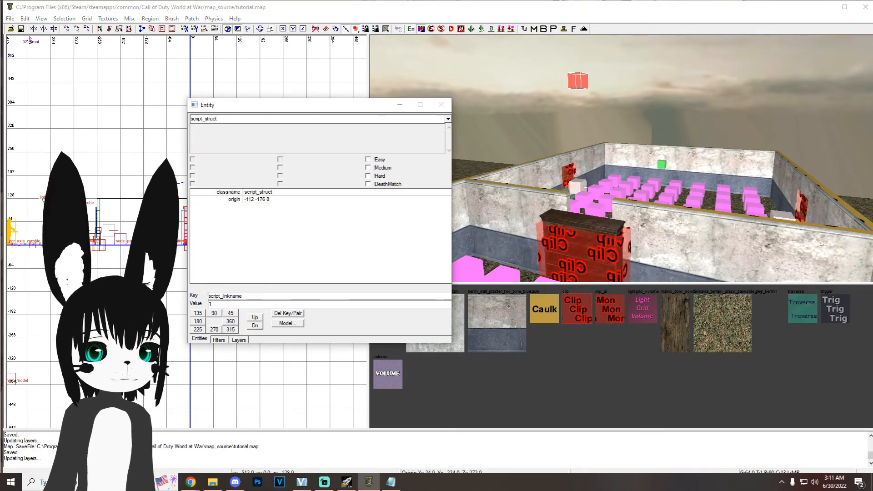
key("Return")
right_click_drag(573, 201, 590, 210)
left_click(400, 105)
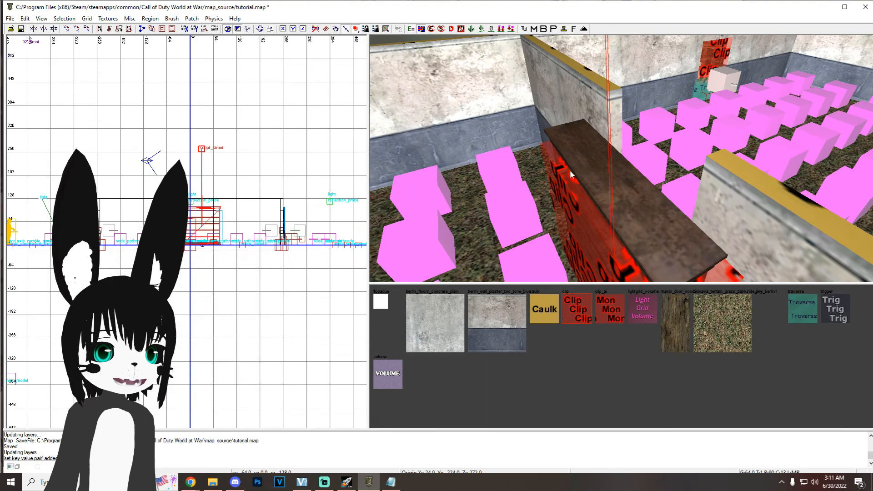
right_click_drag(569, 170, 570, 174)
key("ctrl+s")
right_click_drag(618, 203, 619, 204)
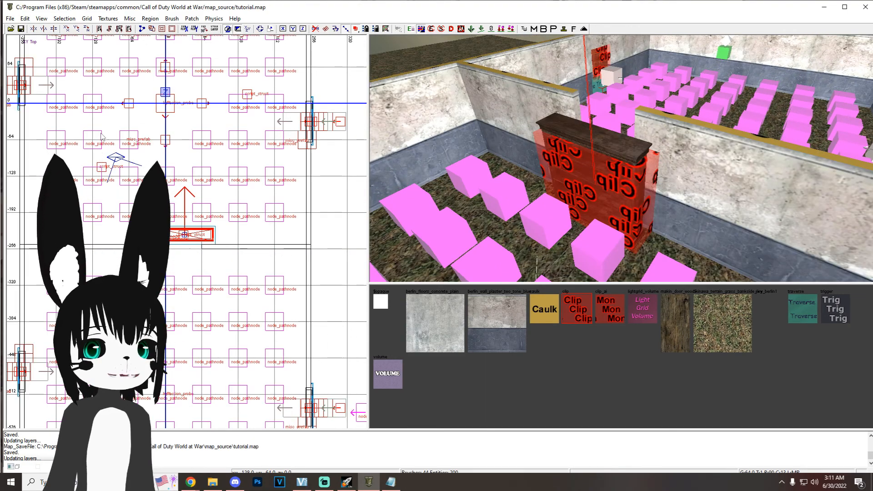
Step: Create a trigger_use brush about 152 by 72 and 64 high around the front of the bookshelf
right_click(95, 138)
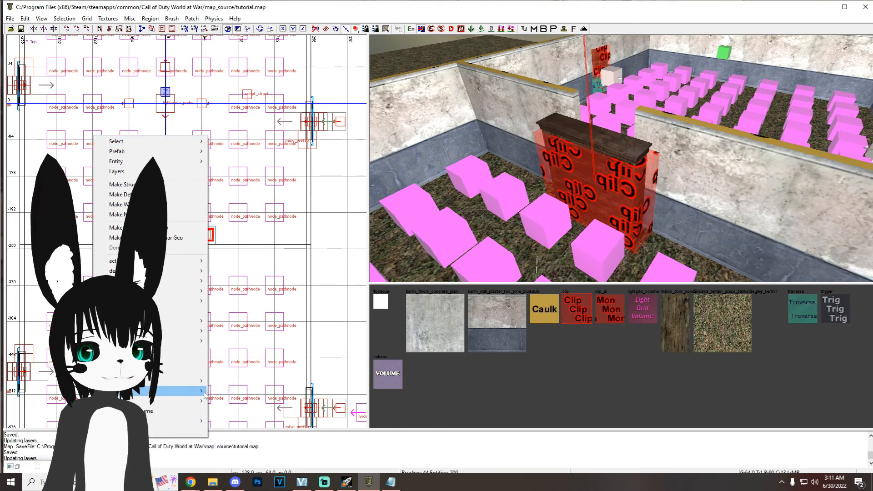
mouse_move(200, 400)
left_click(249, 385)
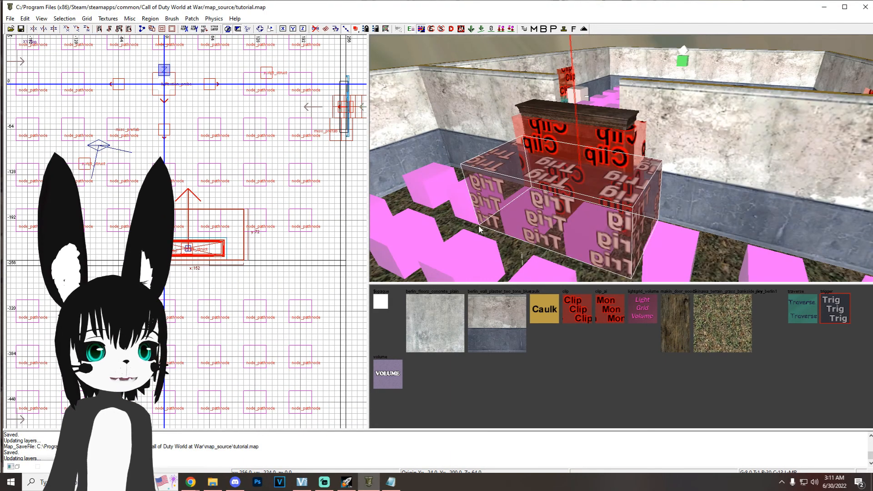
Step: Add a target key with value objdebris1 to the bookshelf's trigger_use
key("n")
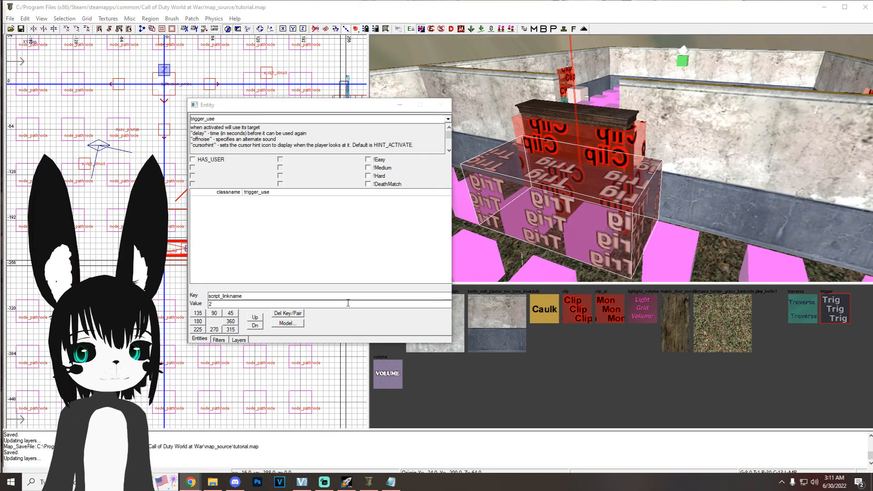
double_click(283, 298)
type("target")
key("Tab")
type("objdebris1")
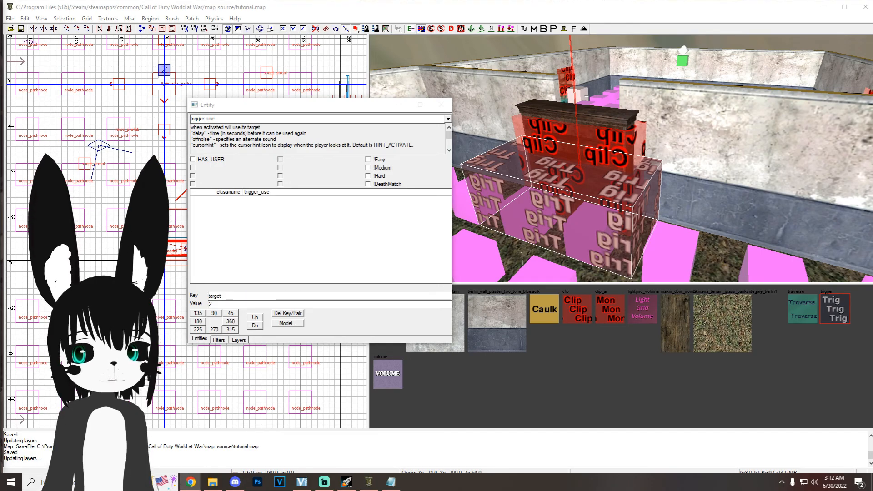
key("Return")
Step: Add a targetname key with value zombie_debris to the bookshelf's trigger
key("shift+Tab")
type("targetname")
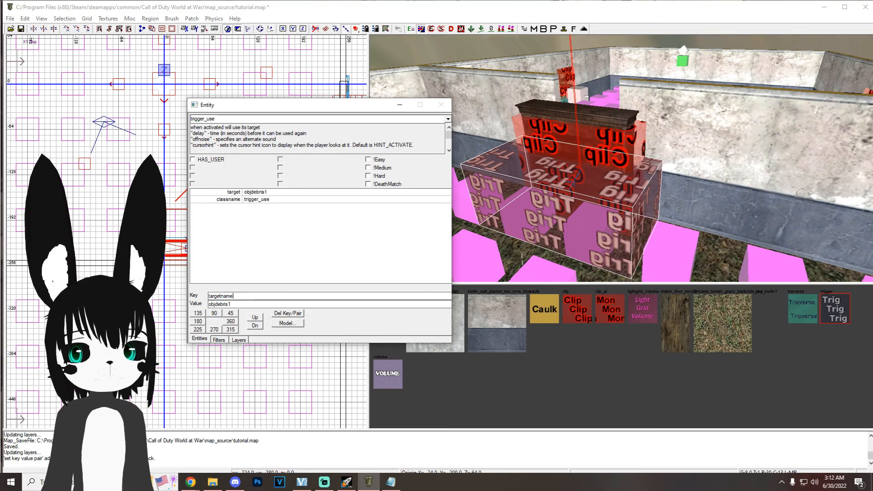
key("Tab")
type("zombie_debris")
key("Return")
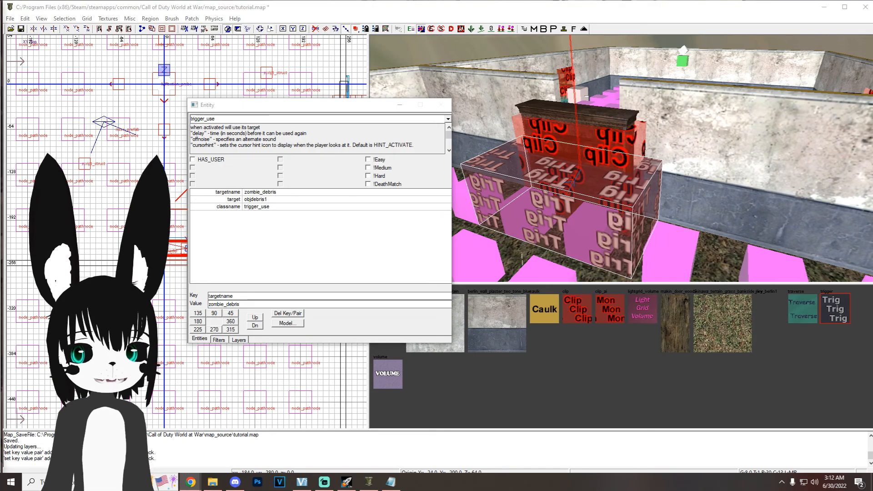
Step: Add a zombie_cost key with value 1250 to the debris trigger and save the map
double_click(258, 296)
type("zombie_cost")
key("Tab")
type("12")
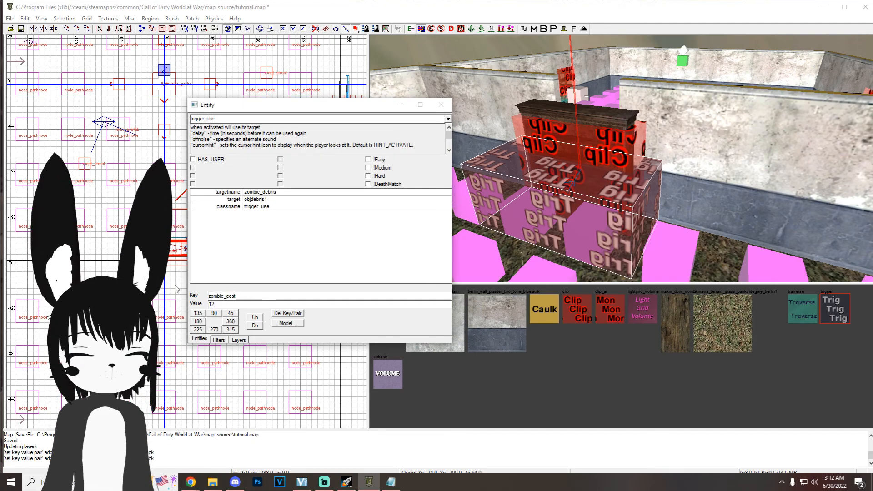
key("Return")
key("ctrl+s")
Step: Add a script_flag key with value enter_zone2 to the debris trigger and save the map
left_click(244, 296)
double_click(245, 295)
type("script_flag")
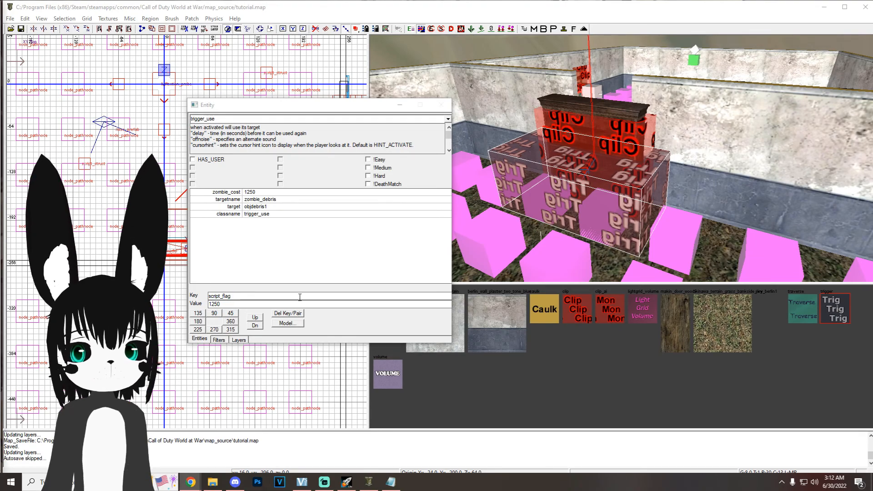
left_click_drag(291, 303, 181, 296)
type("enter_zone2")
key("Return")
left_click(400, 105)
right_click_drag(573, 184, 601, 162)
key("ctrl+s")
Step: Show the hidden volume brushes through the filters and select a zone volume
key("f")
left_click(236, 279)
left_click(400, 105)
key("Escape")
left_click(602, 162, "shift")
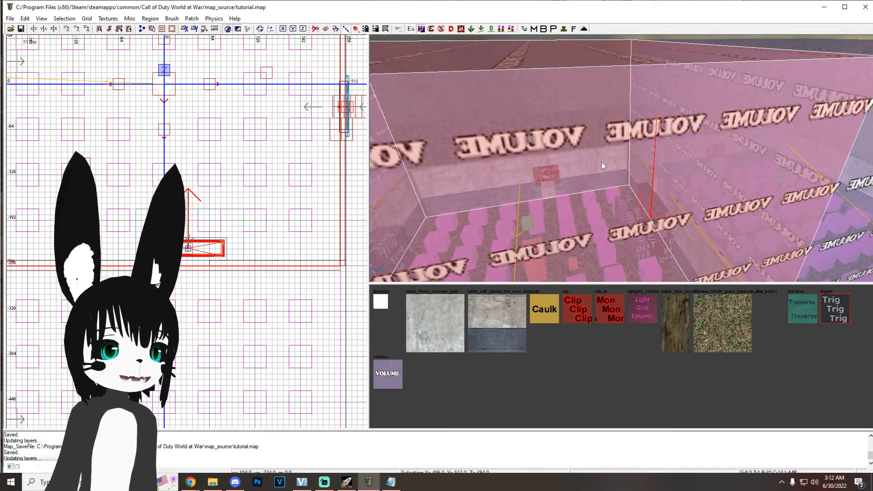
Step: Check the zone volume's keys and the debris trigger's keys in the entity properties
key("n")
key("n")
key("n")
key("Escape")
right_click_drag(631, 200, 634, 198)
left_click(633, 199, "shift")
right_click_drag(557, 210, 557, 210)
key("Escape")
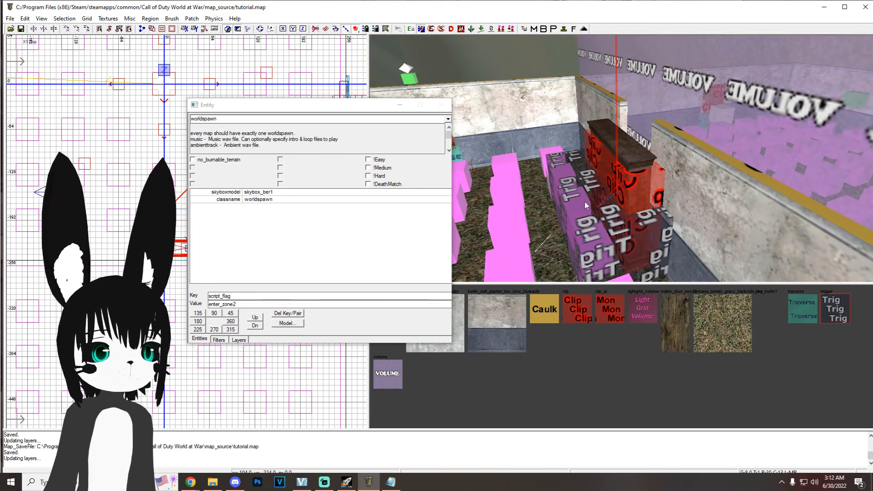
left_click(578, 201, "shift")
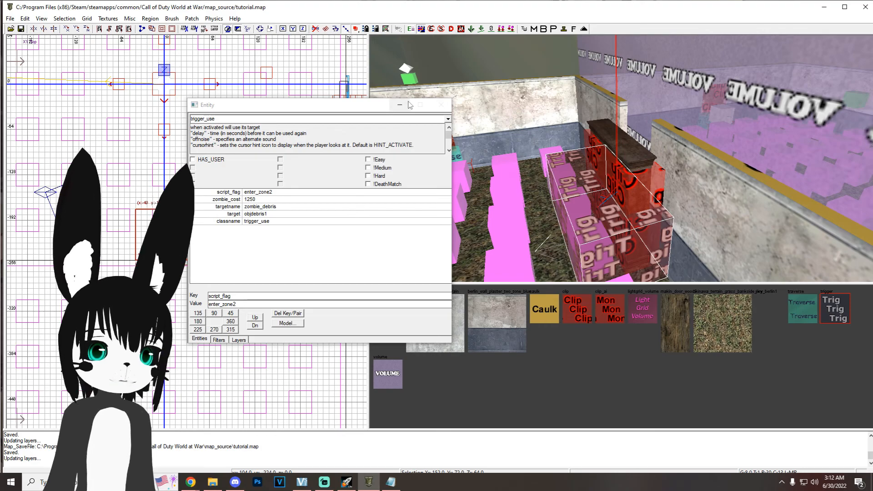
Step: Minimize the map editor to get back to the maps folder with the tutorial script
right_click_drag(714, 208, 714, 209)
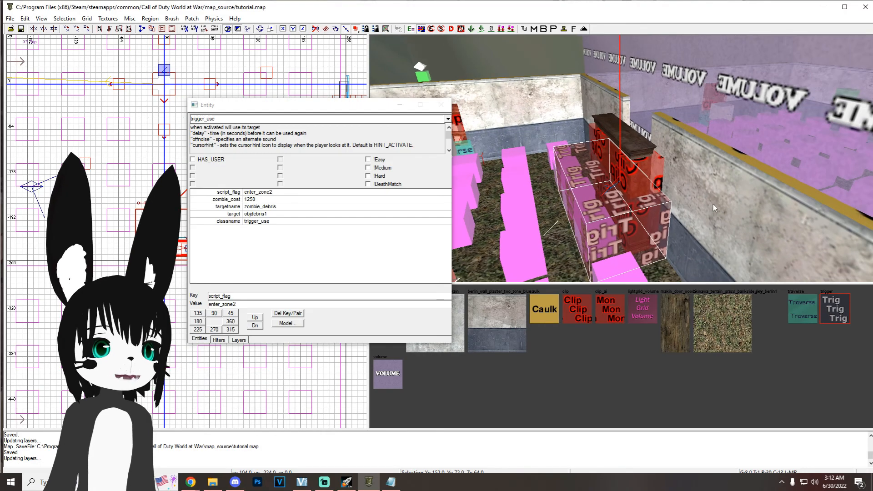
left_click(825, 9)
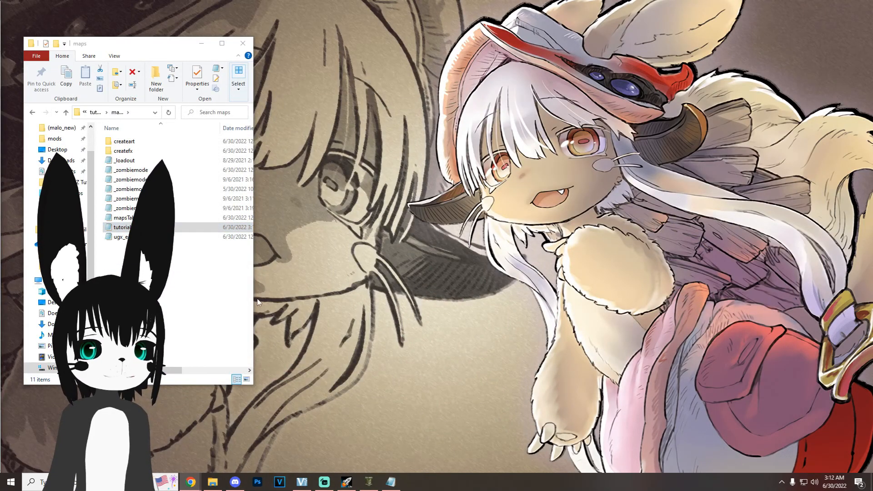
Step: In the tutorial script, duplicate the start_zone adjacency line and change the copy to link zone2 with the flag enter_zone2
left_click(390, 480)
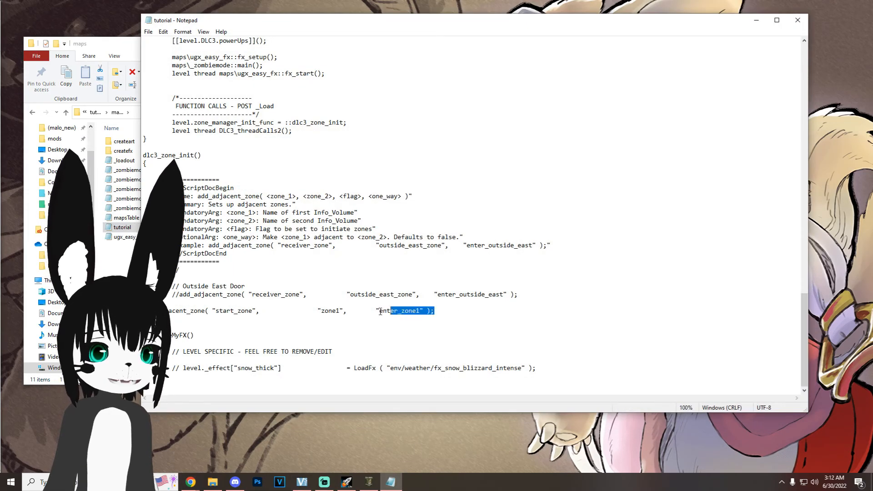
key("End")
key("shift+Home")
key("ctrl+c")
key("End")
key("Return")
key("ctrl+v")
key("BackSpace")
type("2")
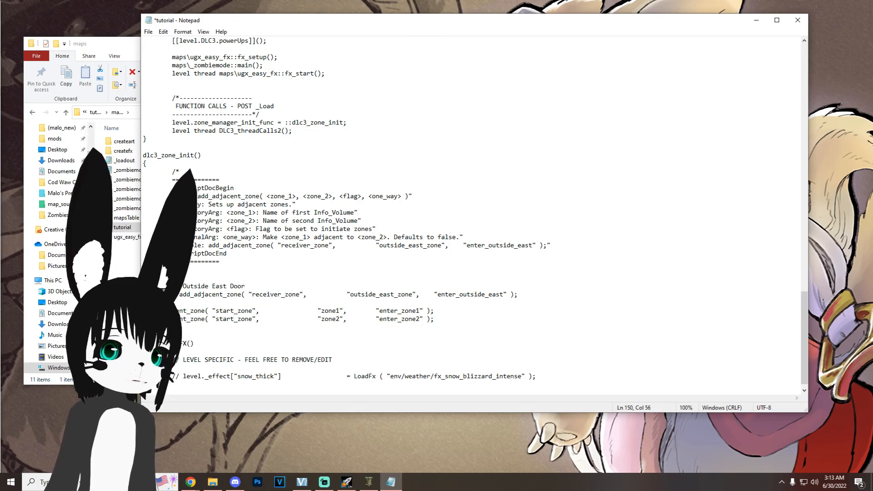
Step: Add an example adjacency line linking zone2 to zone3 with the flag enter_zone3
left_click_drag(282, 326, 145, 319)
left_click(450, 320)
key("Return")
key("Return")
key("ctrl+v")
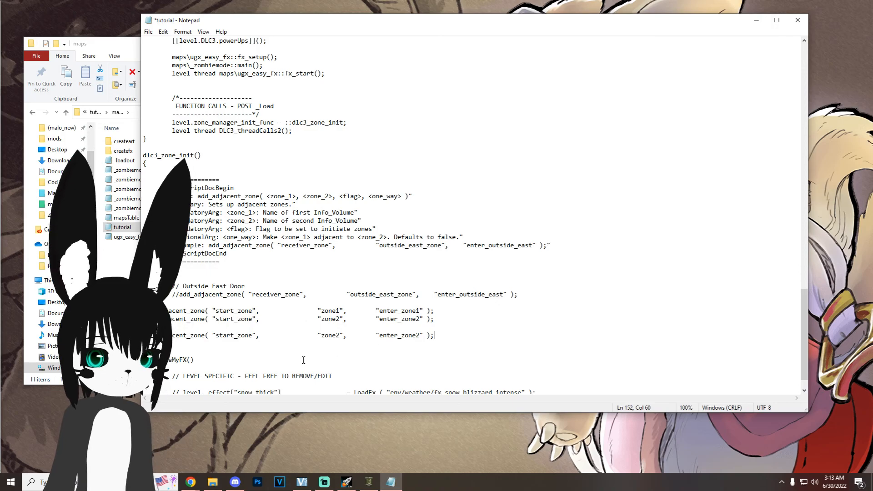
left_click_drag(251, 337, 216, 337)
type("zone")
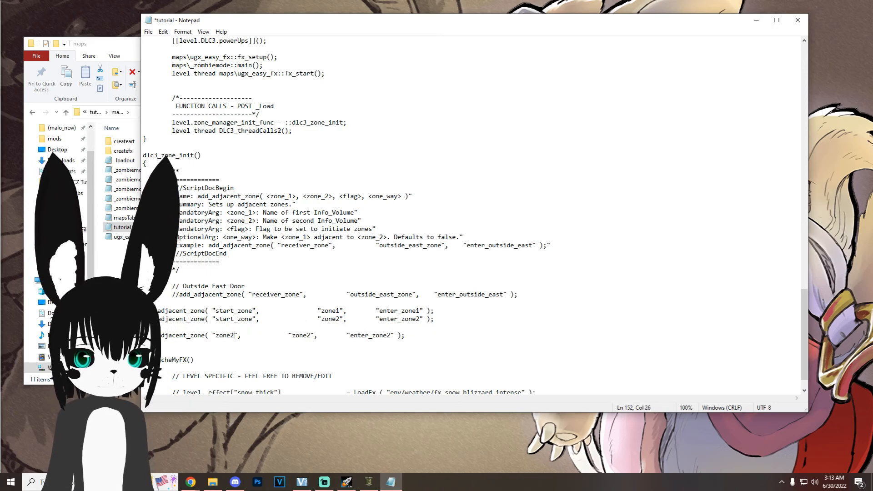
key("BackSpace")
type("3")
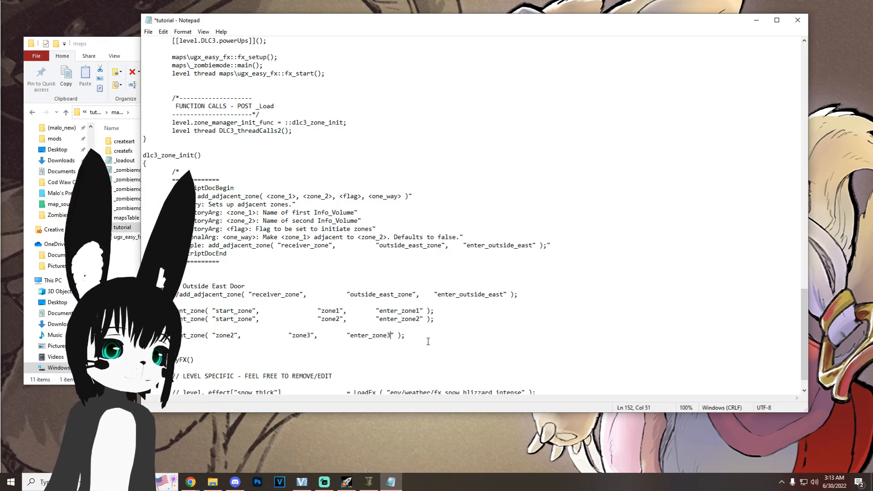
Step: Delete the example line that links zone2 to zone3, along with the extra blank lines
left_click_drag(418, 338, 144, 337)
key("BackSpace")
key("BackSpace")
key("BackSpace")
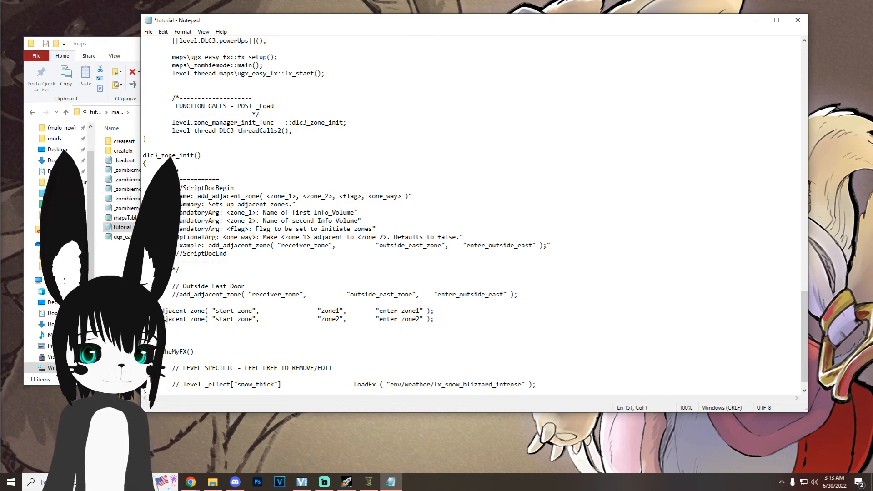
Step: Save the tutorial script and minimize Notepad
left_click(149, 31)
left_click(165, 69)
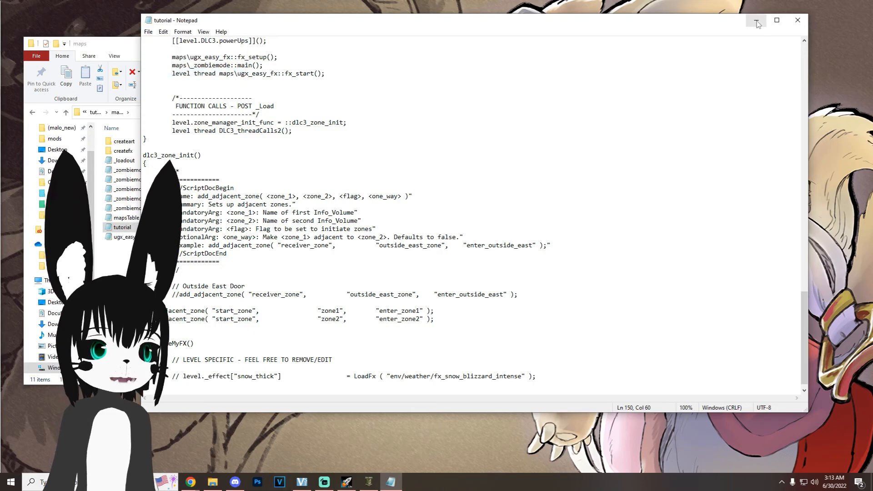
left_click(756, 20)
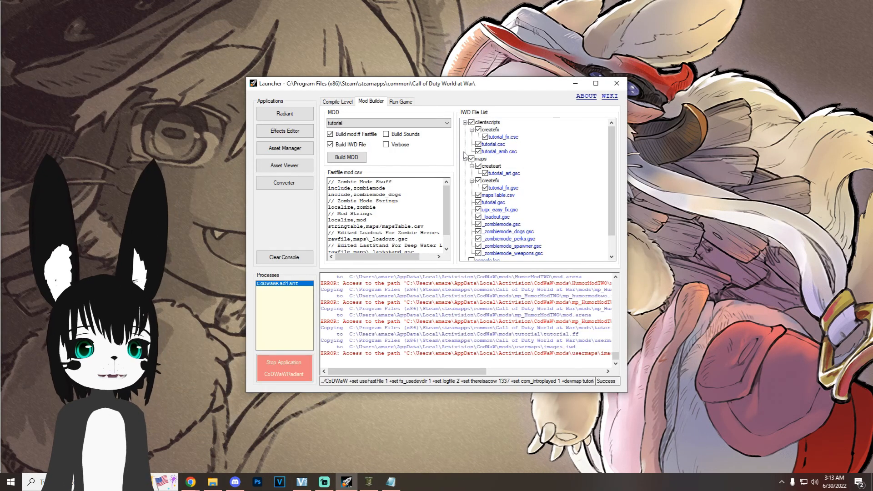
Step: In the Launcher, build the tutorial mod and compile the fastfiles of tutorial_patch
left_click(393, 123)
left_click(345, 141)
left_click(354, 124)
left_click(353, 149)
scroll(506, 188, "down", 1)
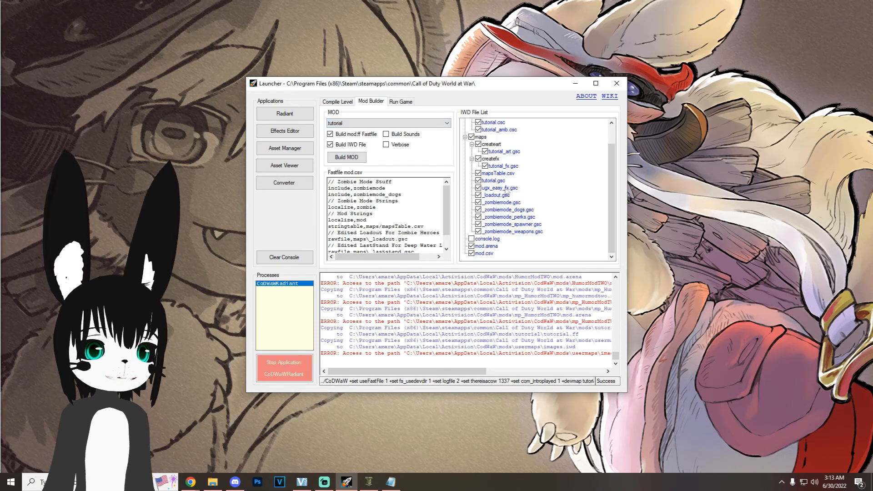
scroll(485, 241, "up", 1)
left_click(341, 159)
left_click(344, 155)
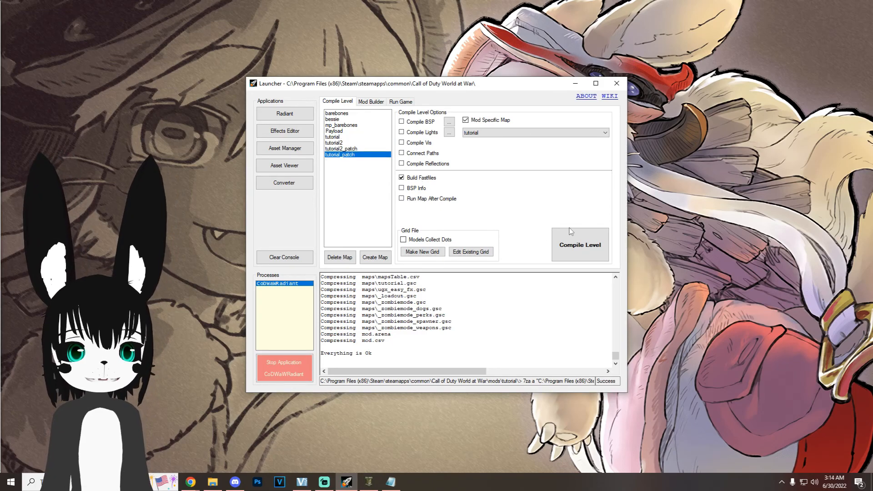
left_click(585, 250)
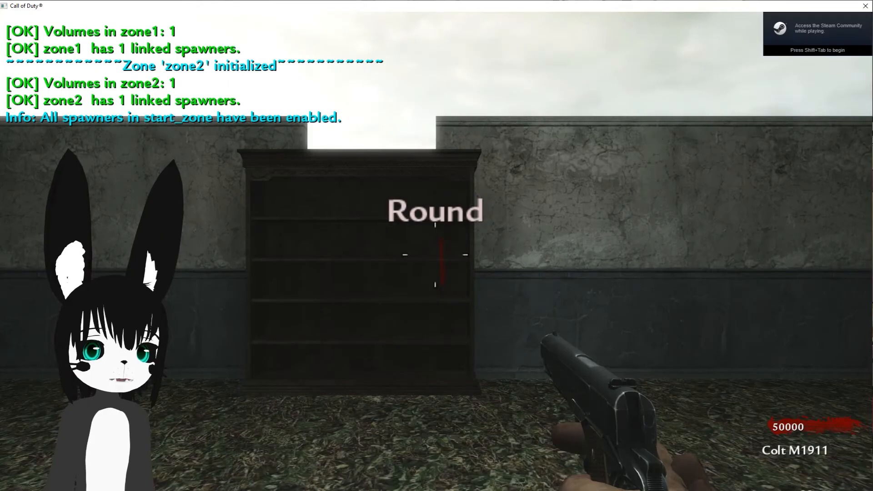
Step: Playtest the map in Call of Duty by approaching the bookshelf debris and fighting off zombies in the start room
key("w")
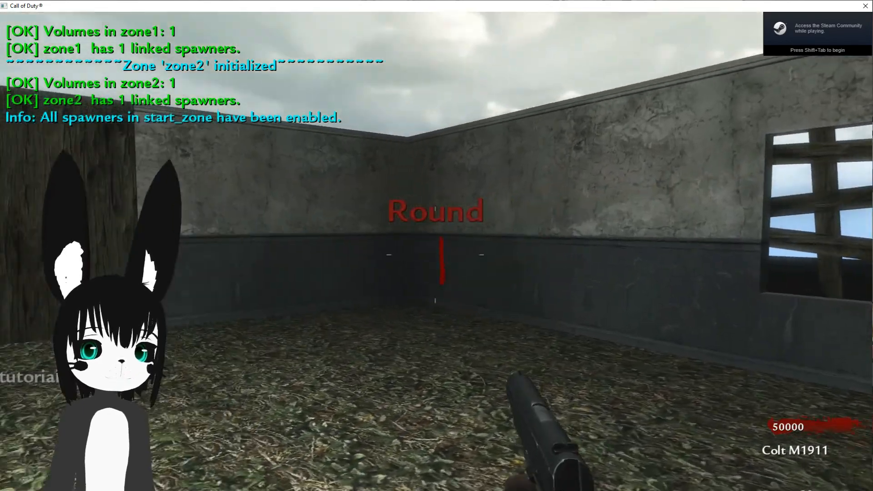
key("w")
key("w")
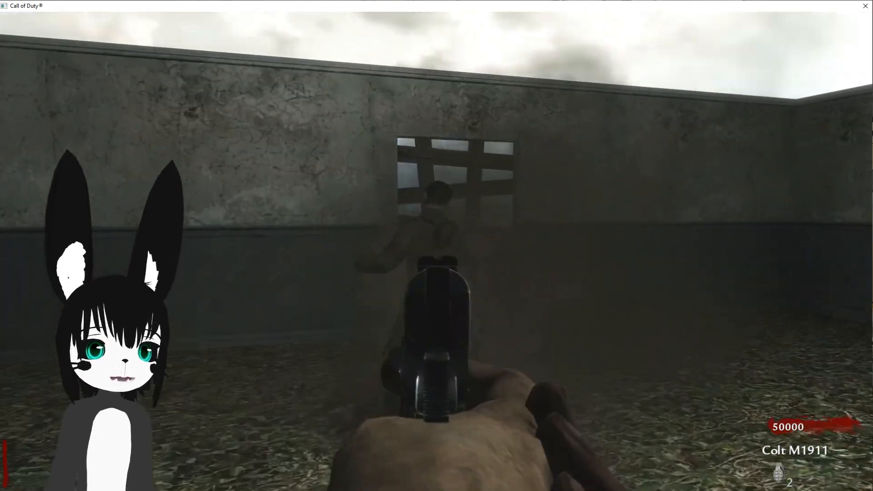
left_click(436, 255)
left_click(435, 254)
key("v")
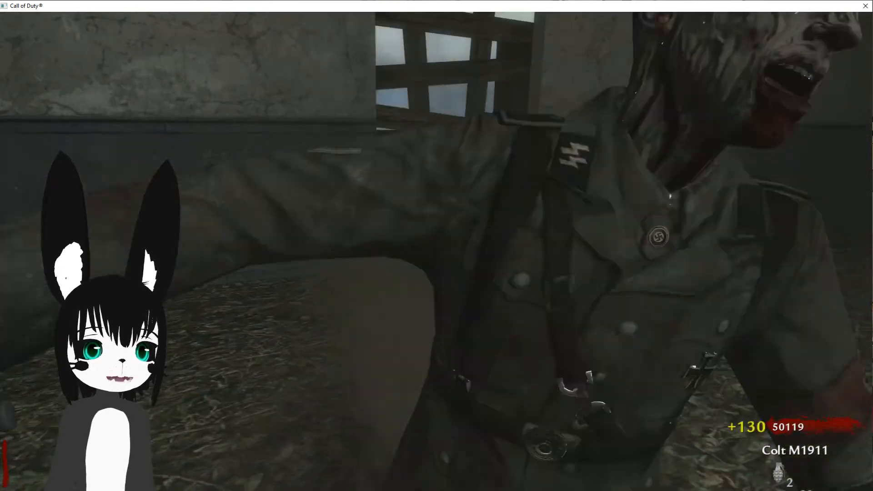
key("r")
key("w")
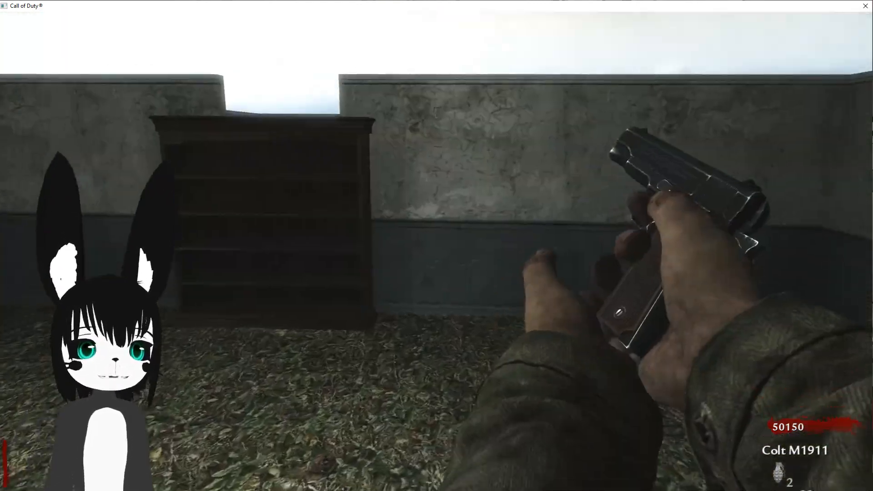
key("w")
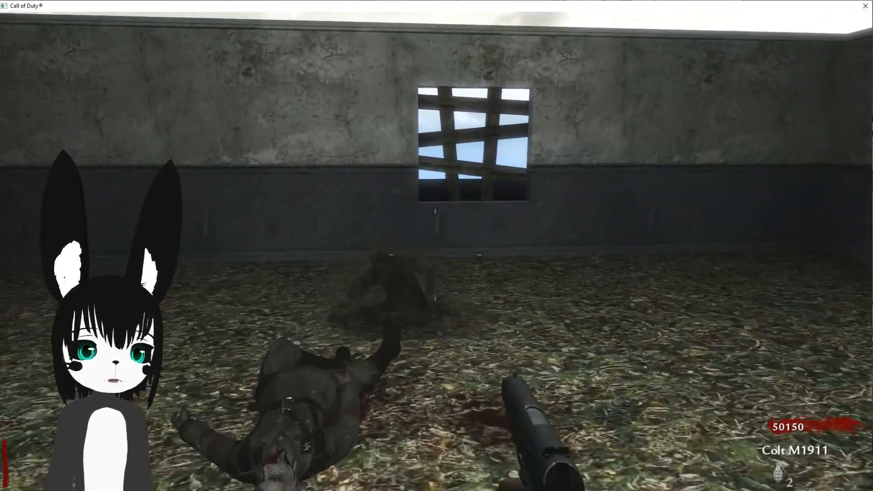
Step: Buy the bookshelf debris, enter the room behind it and shoot the zombie outside its window
key("f")
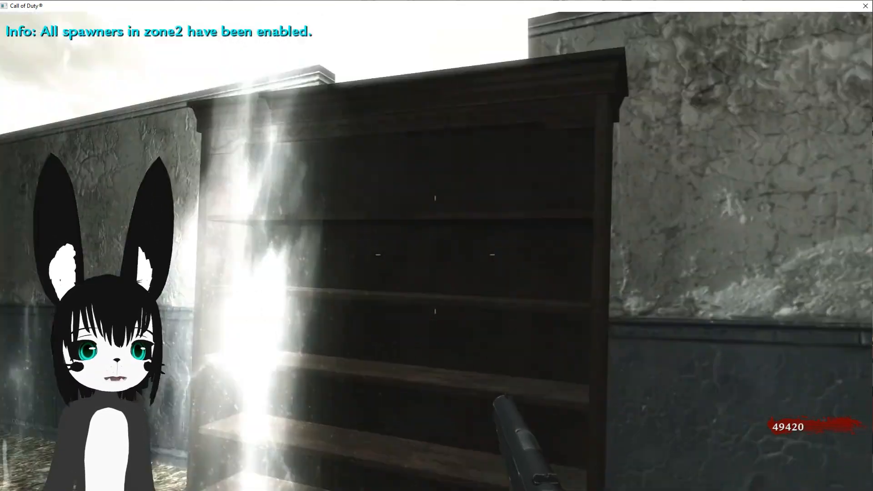
key("w")
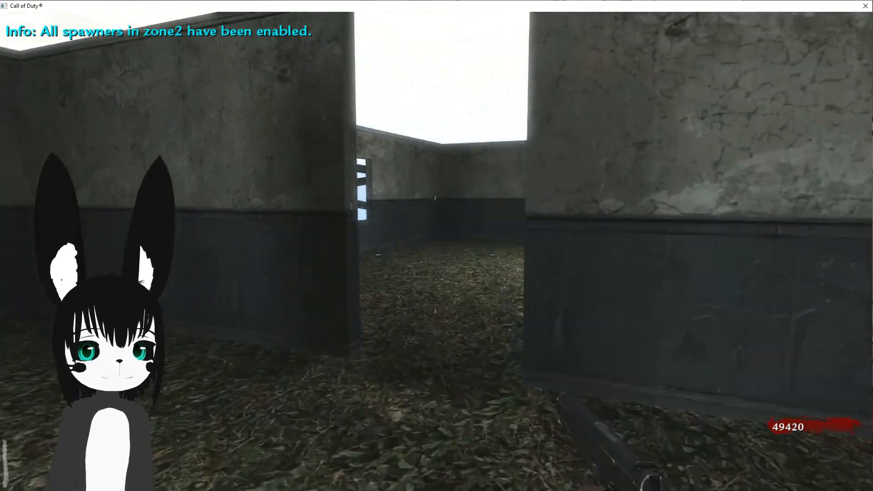
key("w")
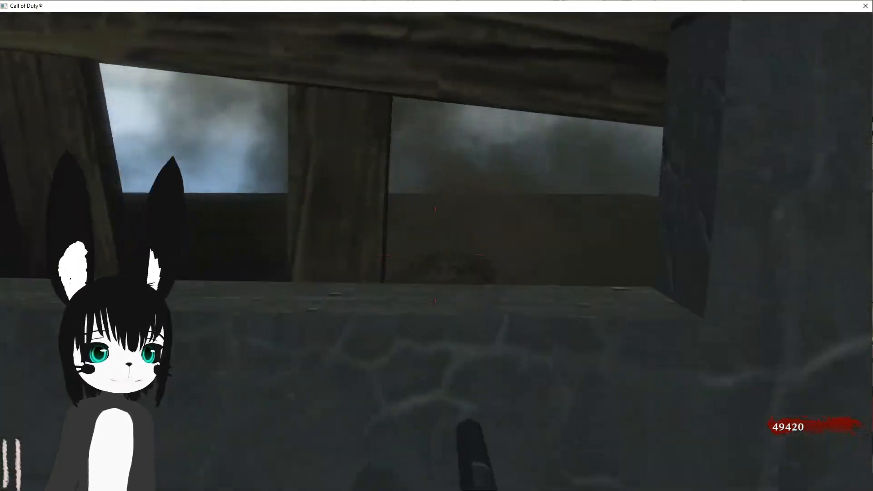
right_click(435, 254)
left_click(435, 254)
left_click(435, 255)
left_click(435, 255)
left_click(435, 255)
left_click(436, 255)
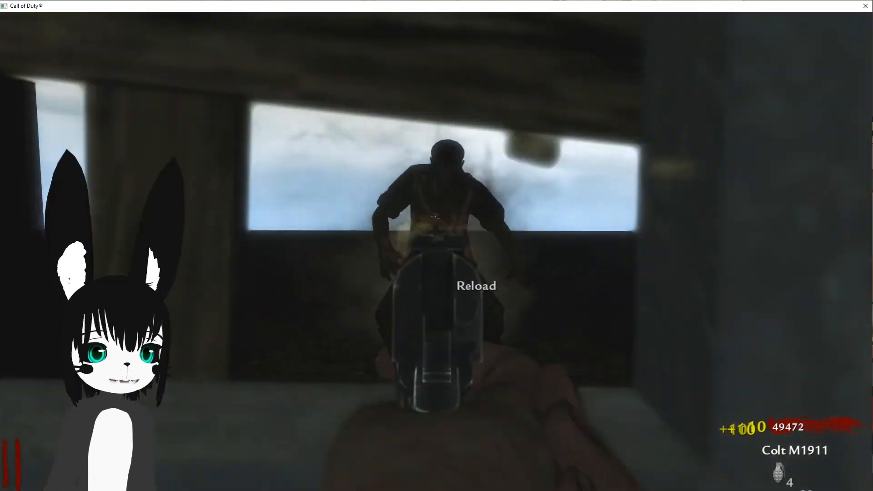
key("r")
key("s")
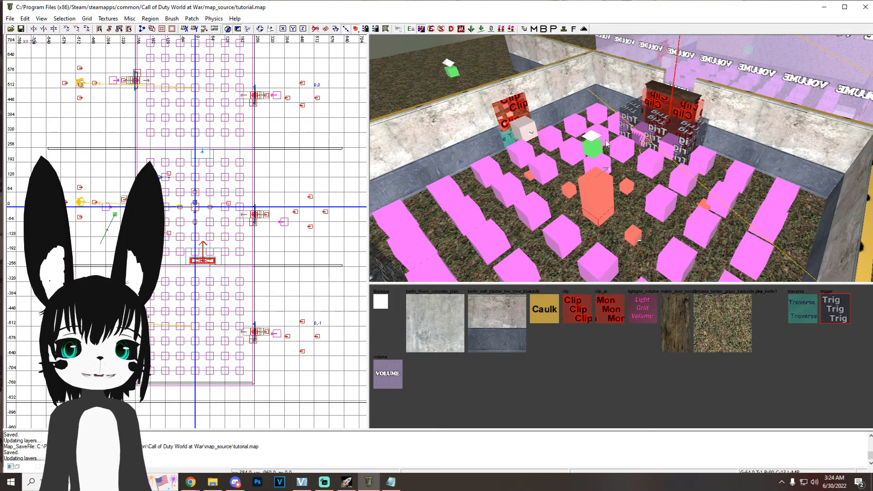
Step: In Radiant, insert the DogSpawner prefab from the Zombies folder of Malo's Prefabs as a misc_prefab
key("f")
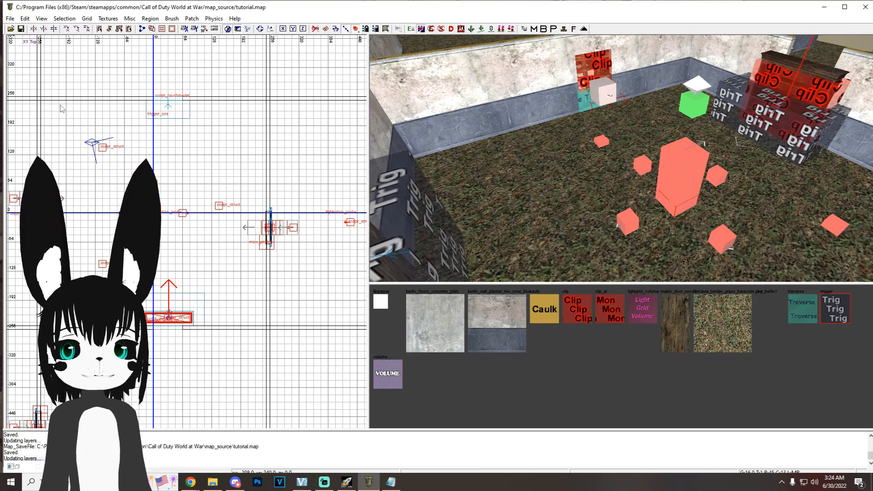
right_click(63, 108)
left_click(200, 294)
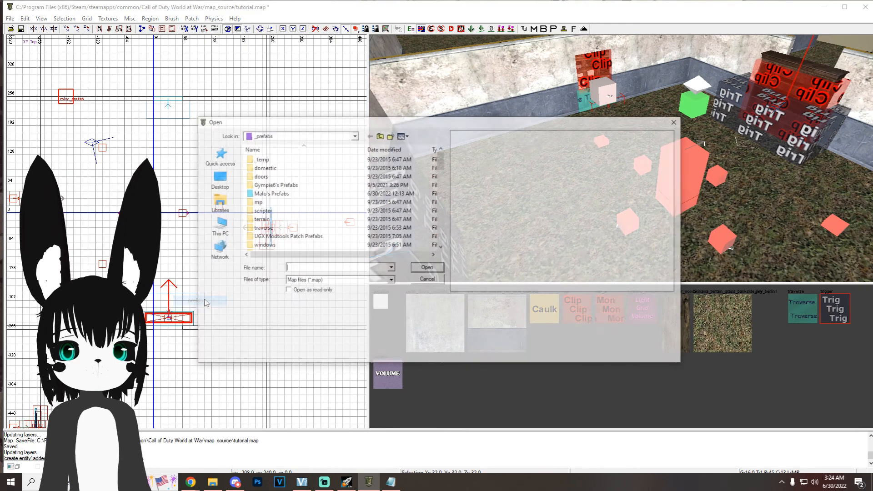
double_click(269, 193)
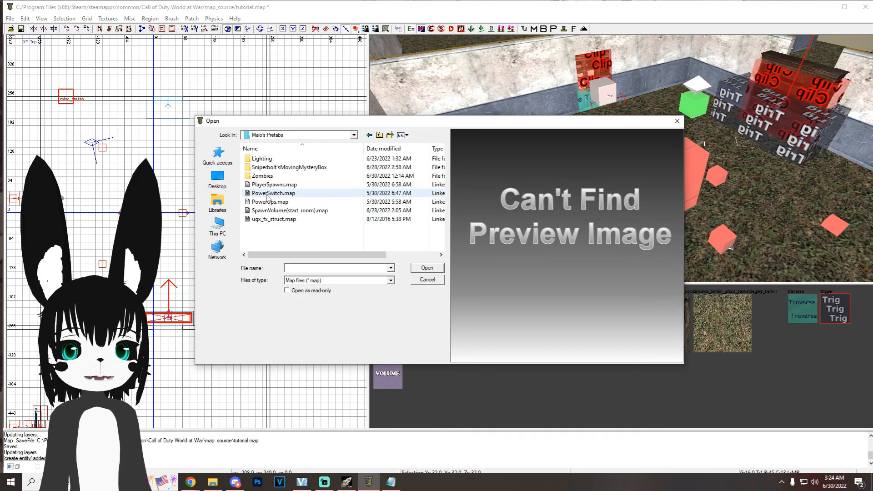
double_click(276, 177)
double_click(276, 176)
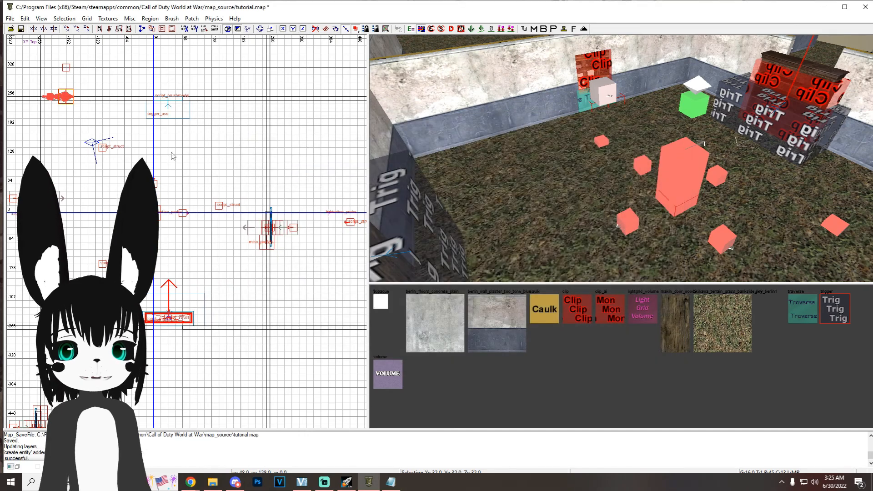
Step: Move the dog spawner prefab into the start room and stamp it into separate entities
left_click_drag(71, 103, 79, 139)
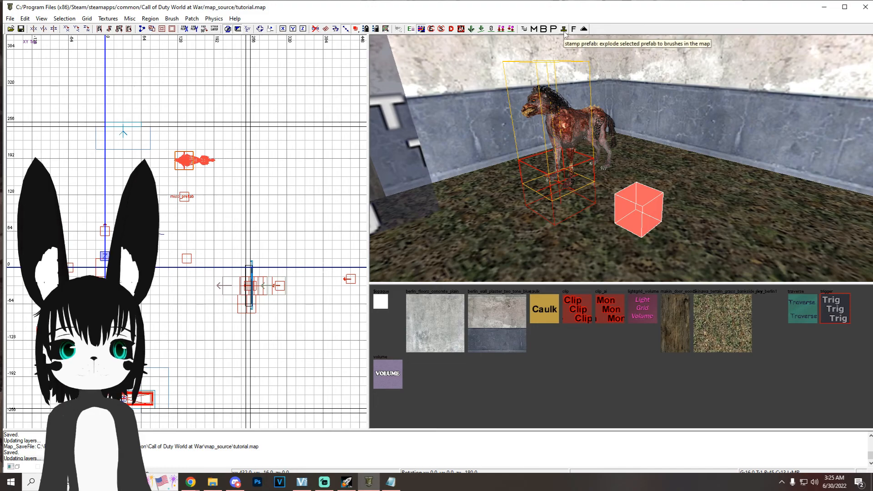
left_click(564, 30)
right_click_drag(563, 164, 563, 175)
Step: Check the keys of the dog spawner actor and its script_struct spawn point in the entity properties
left_click(557, 142, "shift")
right_click_drag(558, 143, 590, 163)
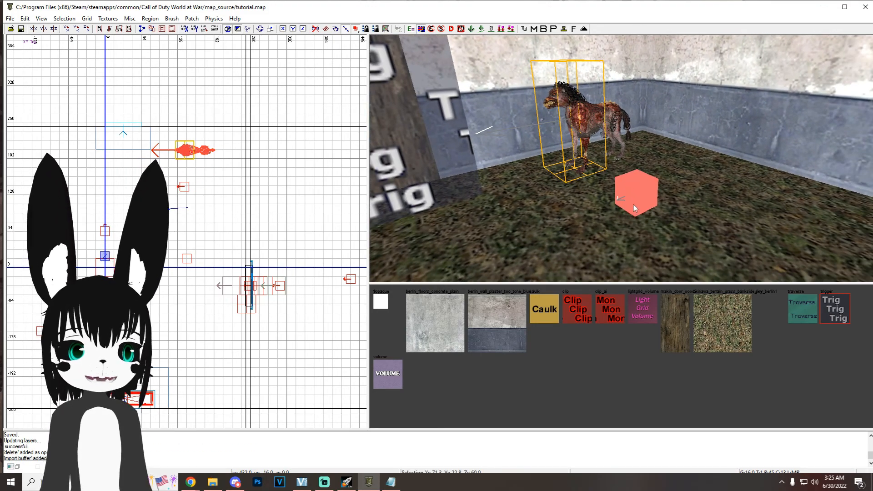
key("n")
scroll(608, 149, "up", 3)
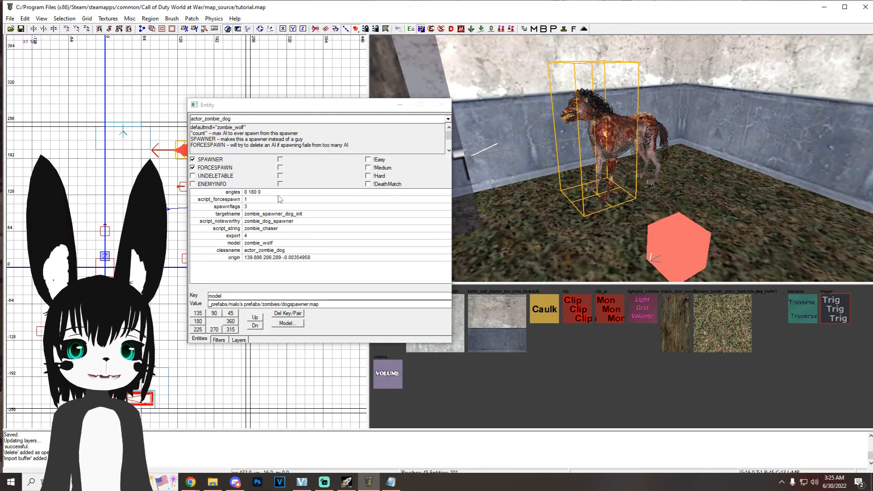
left_click(399, 105)
scroll(638, 152, "down", 3)
key("Escape")
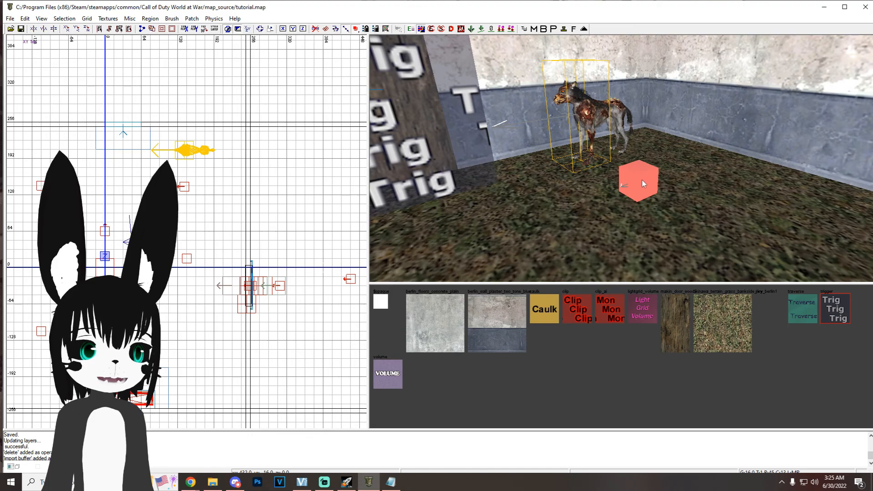
left_click(643, 184, "shift")
key("n")
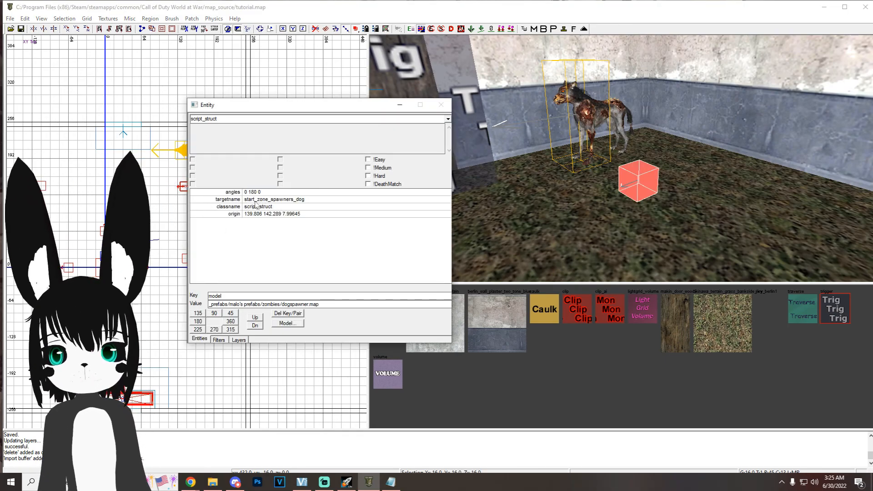
left_click(400, 106)
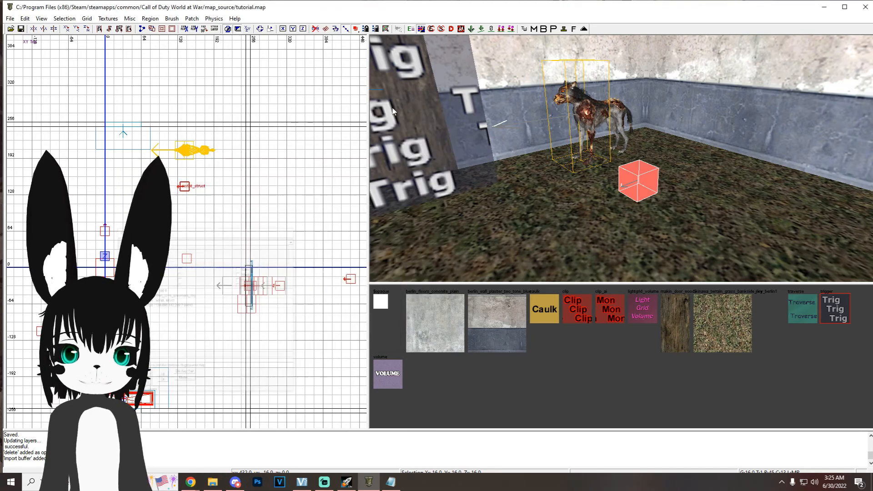
Step: Save the map and paste copies of the dog spawn script_struct at other spots around the start room and neighbouring room
key("ctrl+s")
scroll(172, 225, "down", 1)
scroll(192, 238, "down", 1)
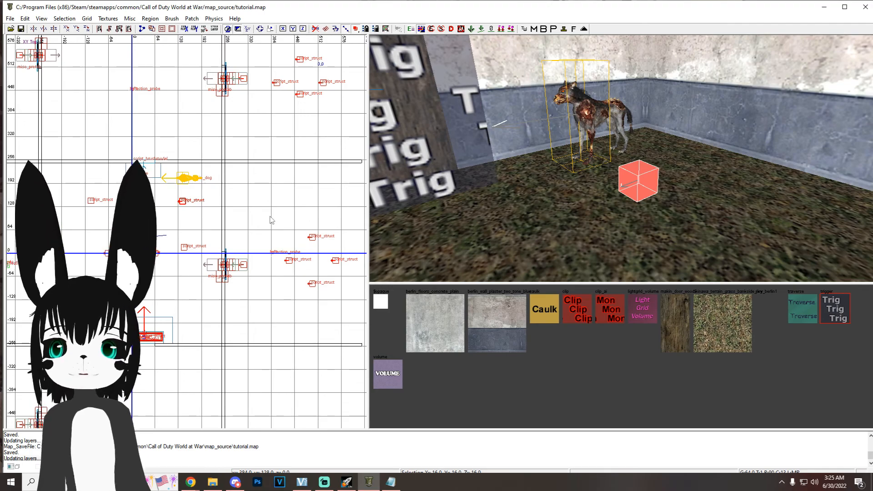
right_click_drag(206, 272, 210, 271)
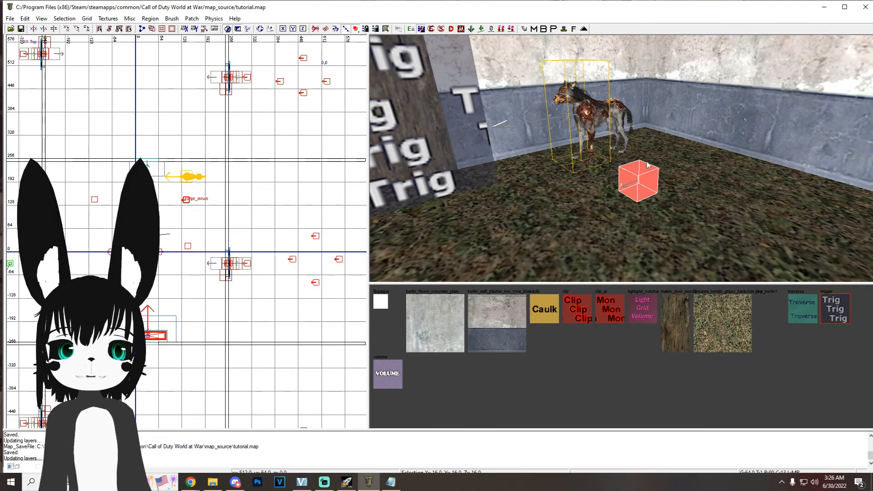
right_click_drag(233, 253, 239, 227)
key("ctrl+v")
left_click_drag(250, 196, 101, 276)
key("ctrl+v")
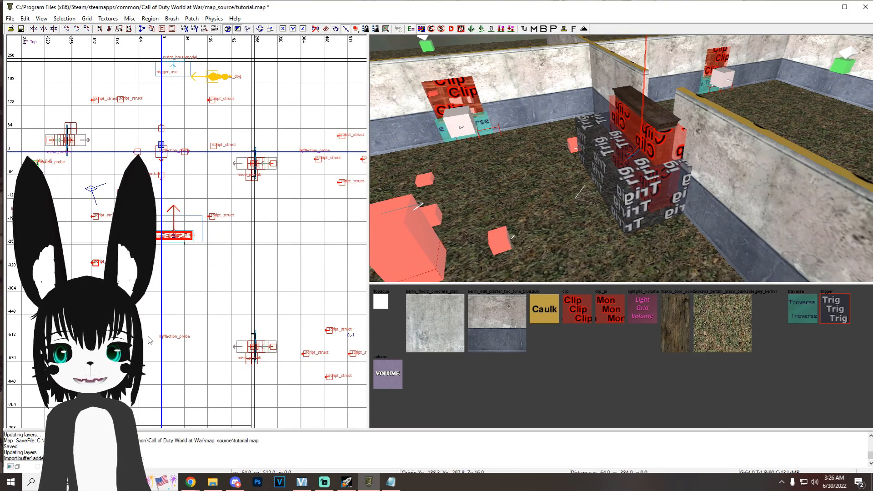
Step: Check the targetname key of a dog spawn script_struct in its entity properties
right_click_drag(523, 195, 561, 175)
left_click(560, 173, "shift")
key("n")
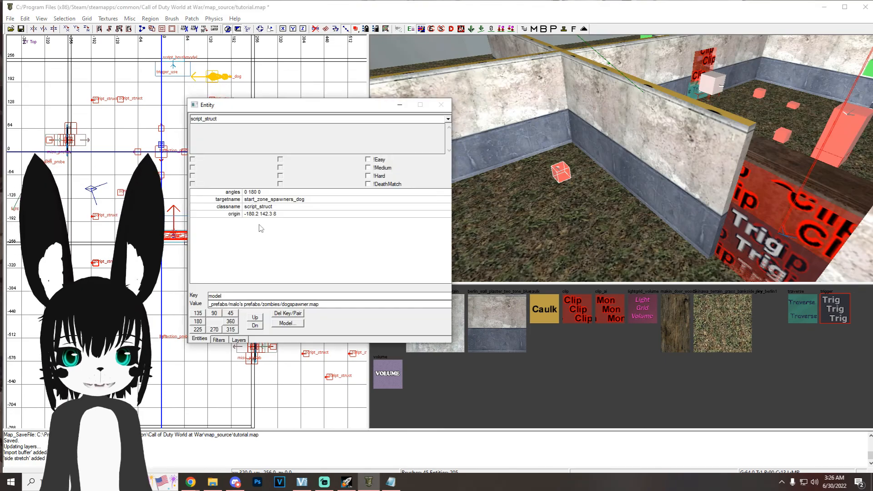
left_click(265, 200)
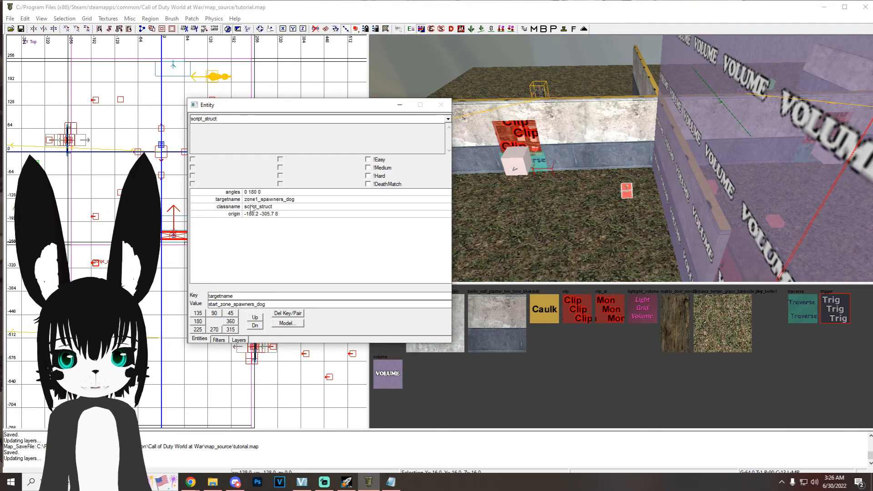
left_click(255, 199)
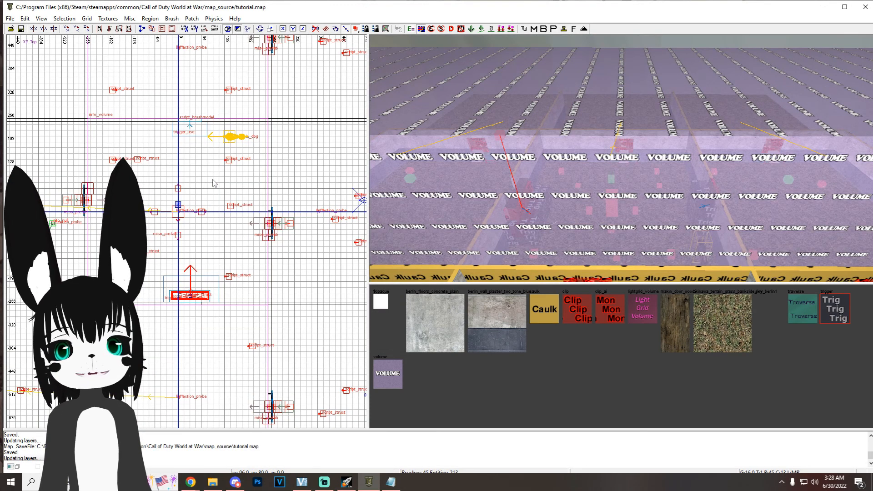
Step: Insert the trigger volume prefab from Malo's Prefabs as a misc_prefab, stamp it, and place trigger_multiple volumes over the rooms
right_click(100, 140)
mouse_move(152, 324)
left_click(234, 334)
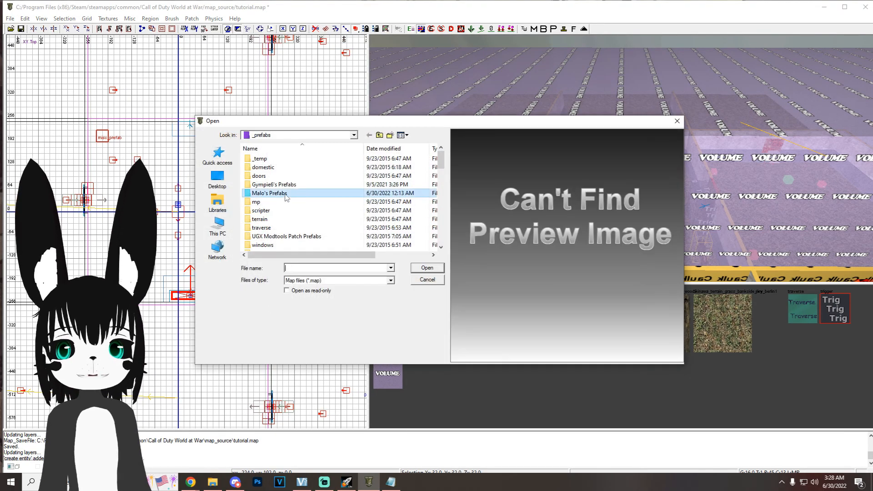
double_click(286, 195)
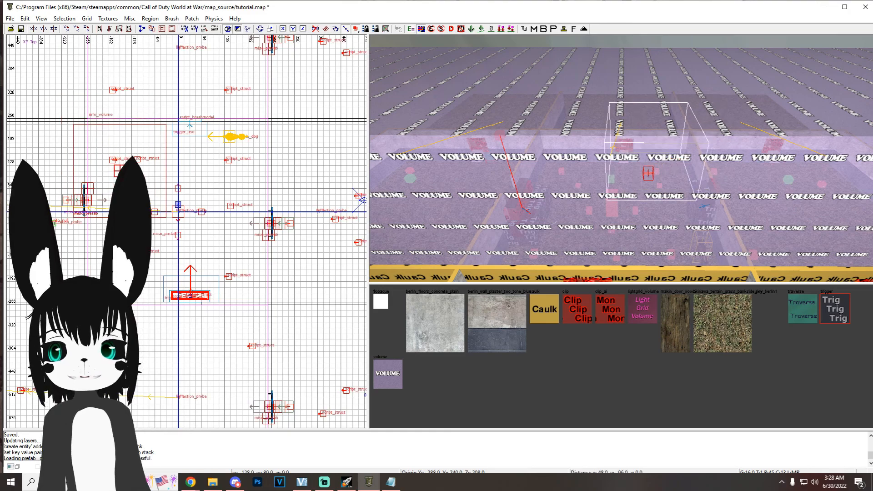
left_click(564, 29)
right_click_drag(705, 199, 526, 183)
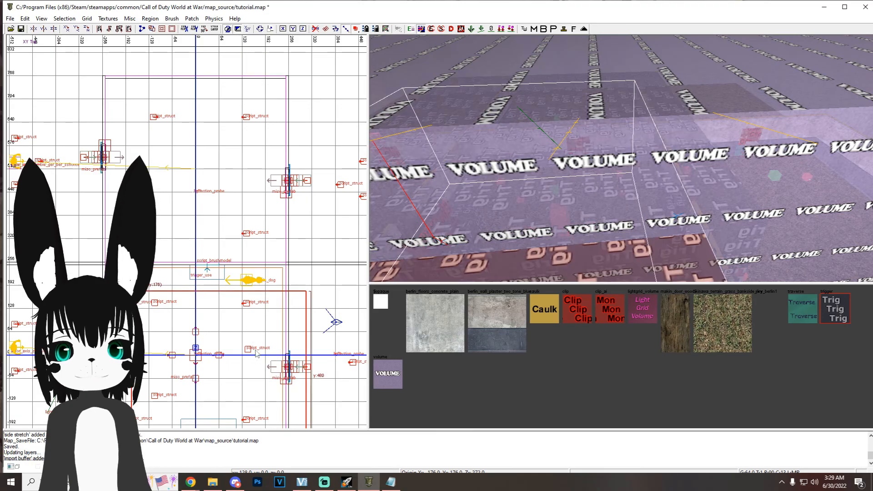
left_click_drag(245, 345, 252, 306)
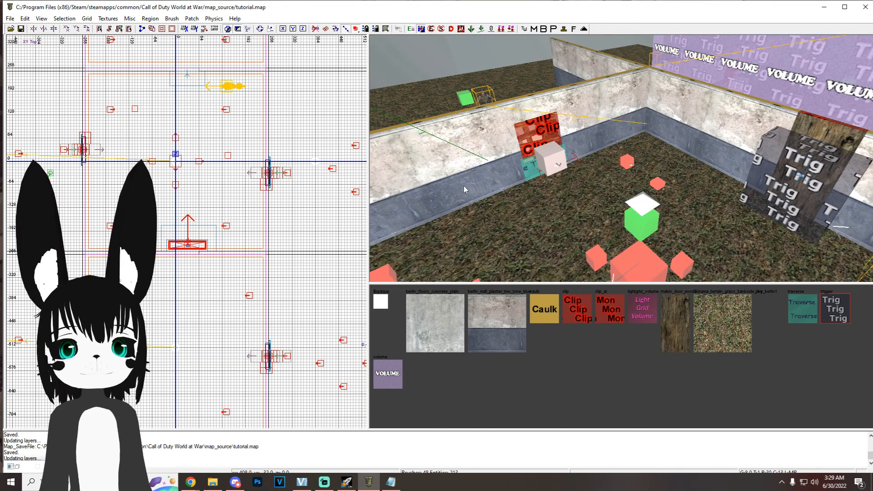
Step: Hide the Volume and Triggers categories with the display filters
key("n")
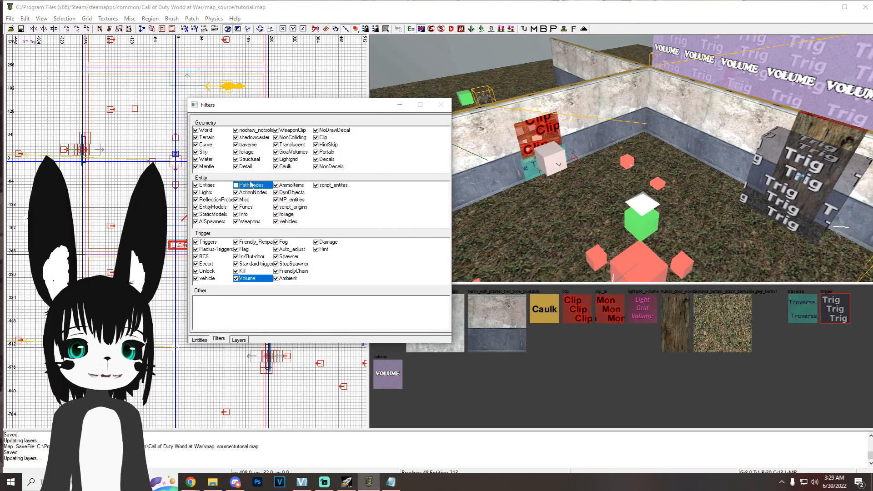
left_click(236, 278)
left_click(196, 242)
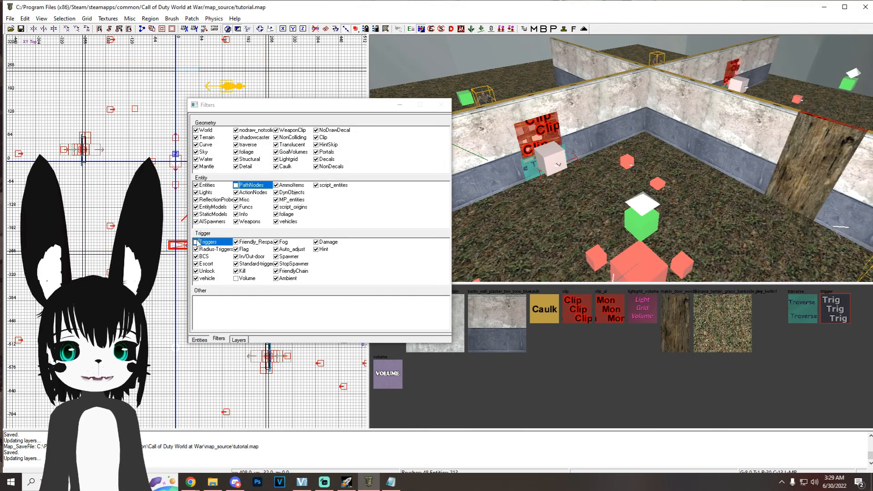
left_click(400, 104)
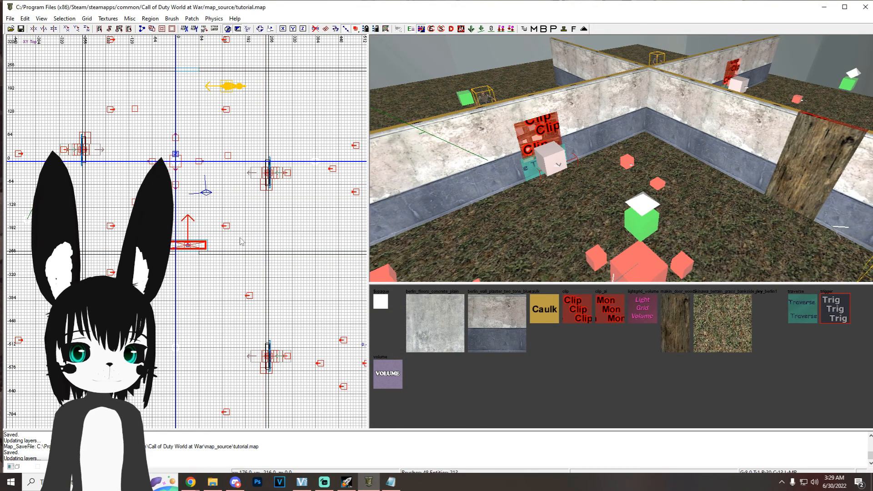
Step: Insert the weapon_upgrade_m1garand prefab from the zombiemode folder as a misc_prefab
right_click(89, 116)
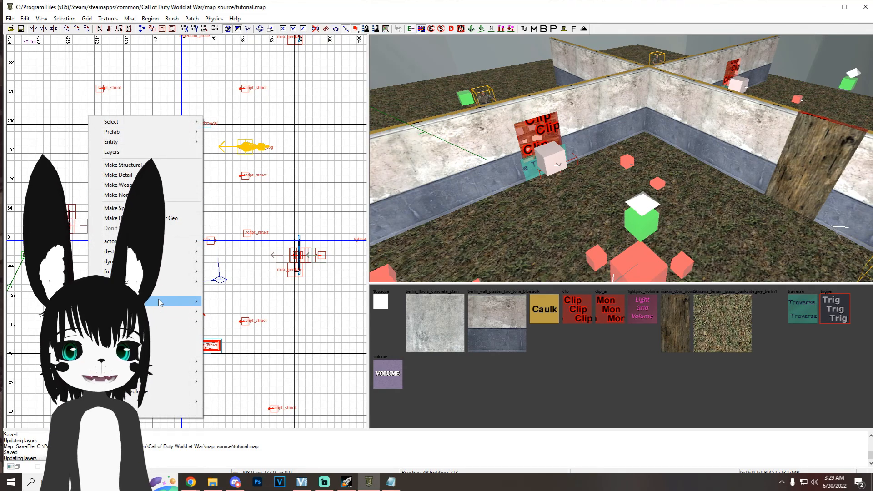
mouse_move(182, 301)
left_click(232, 312)
scroll(243, 228, "down", 1)
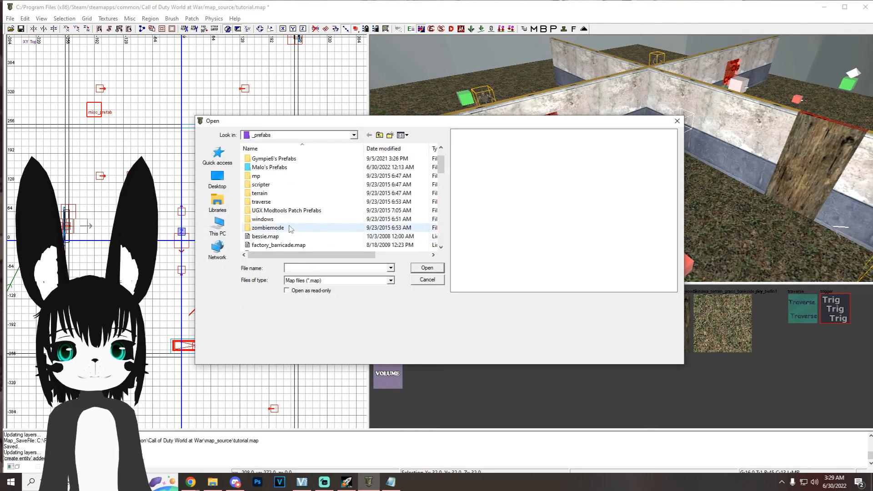
double_click(286, 226)
scroll(285, 224, "down", 15)
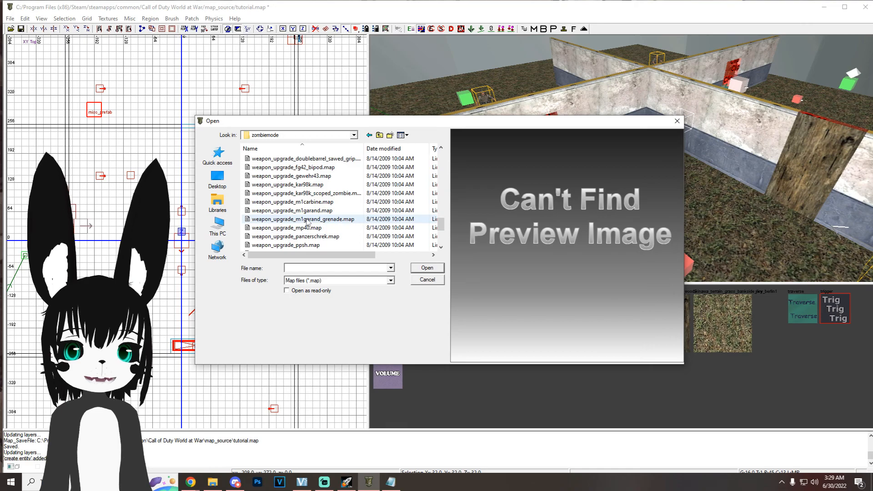
left_click(297, 185)
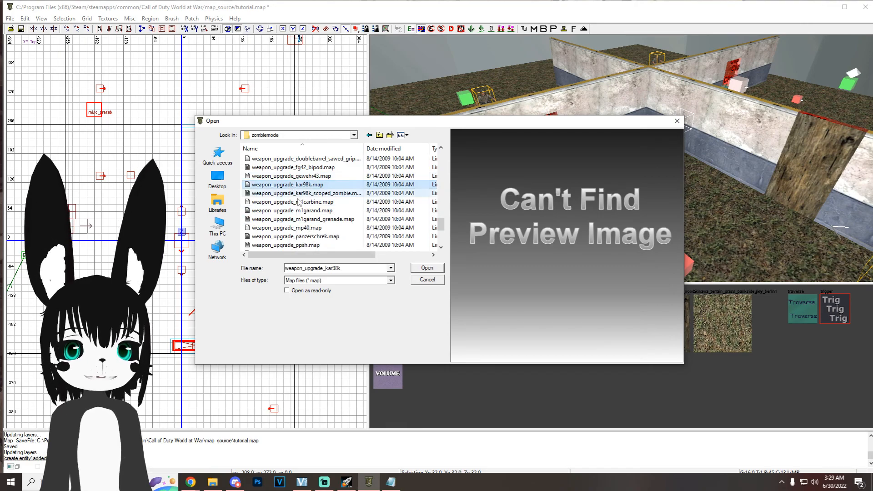
left_click(300, 193)
scroll(305, 182, "up", 3)
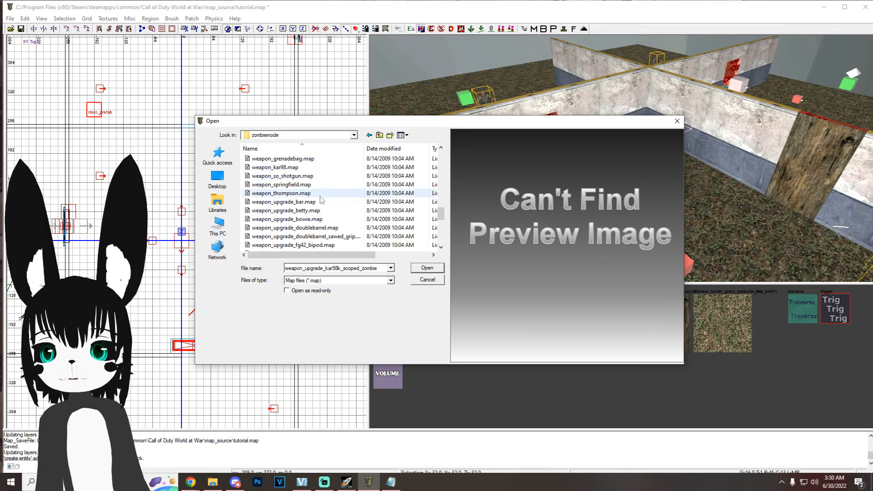
scroll(314, 209, "down", 3)
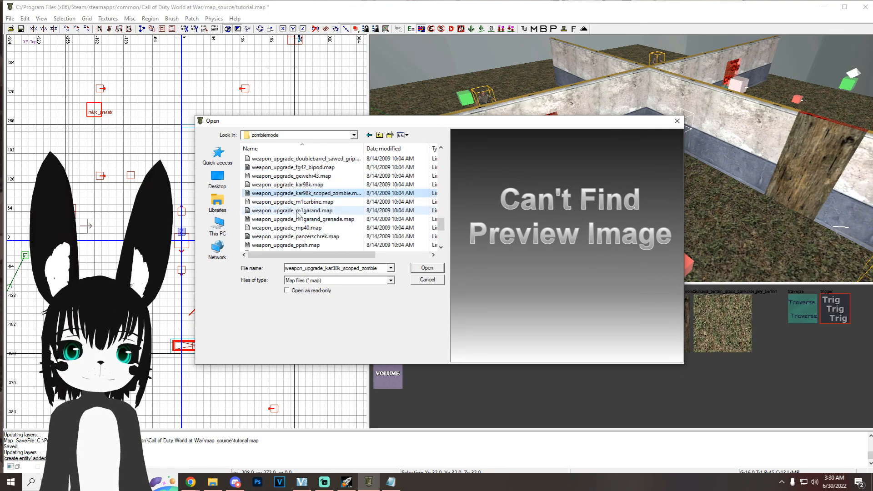
left_click(301, 210)
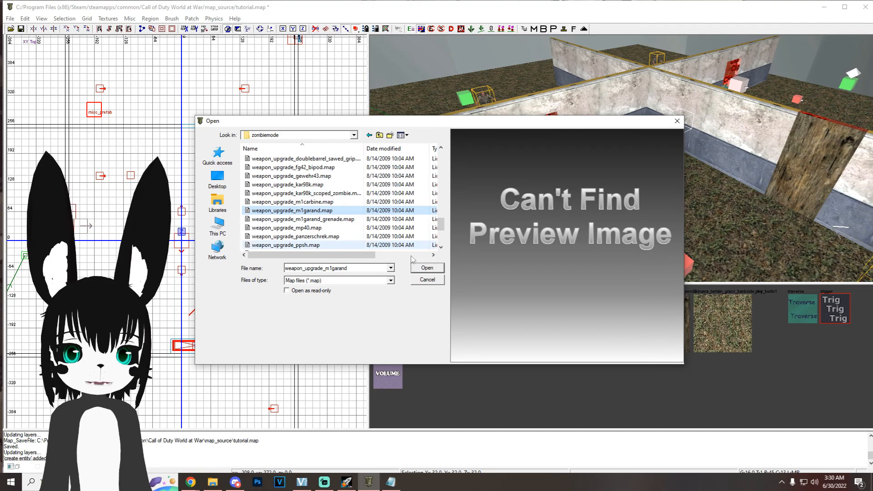
left_click(425, 268)
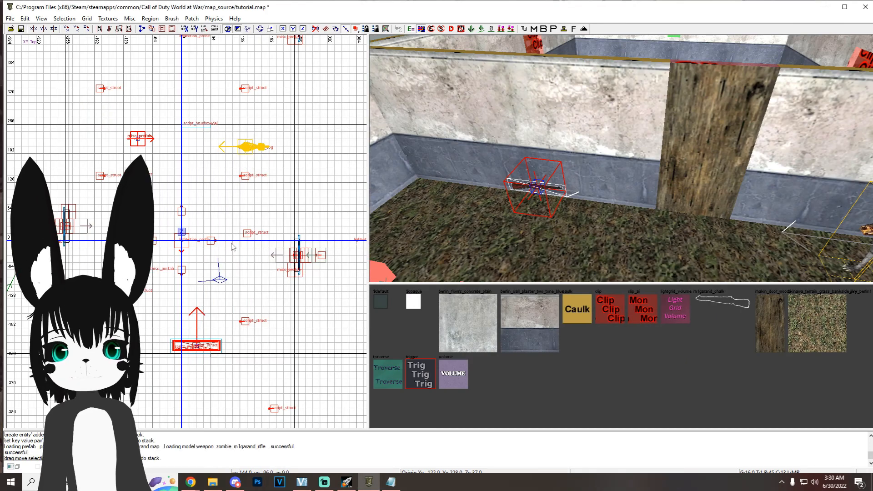
Step: Raise the M1 Garand wall-buy prefab off the floor to buying height on the room's wall
key("ctrl+Tab")
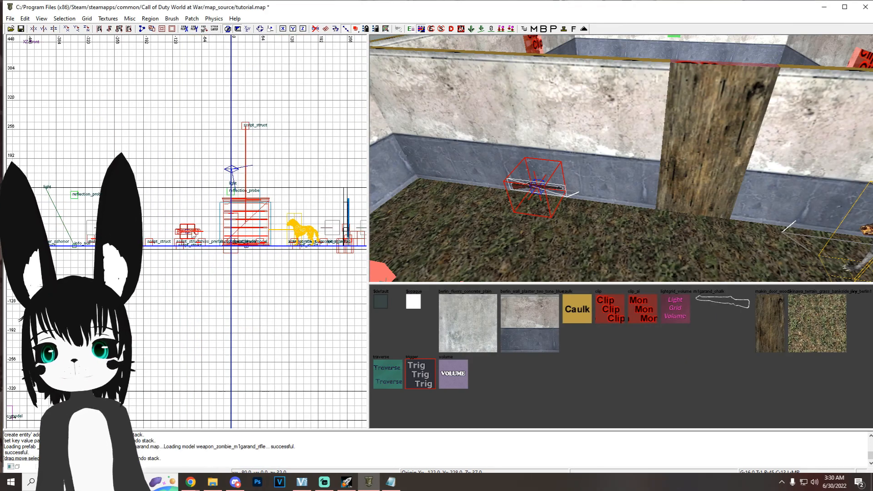
scroll(189, 232, "up", 4)
left_click_drag(190, 235, 188, 199)
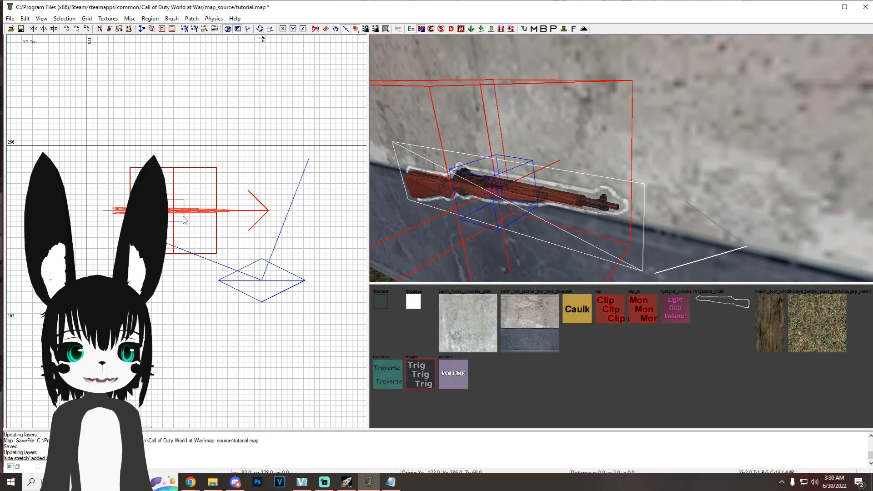
left_click_drag(182, 222, 182, 183)
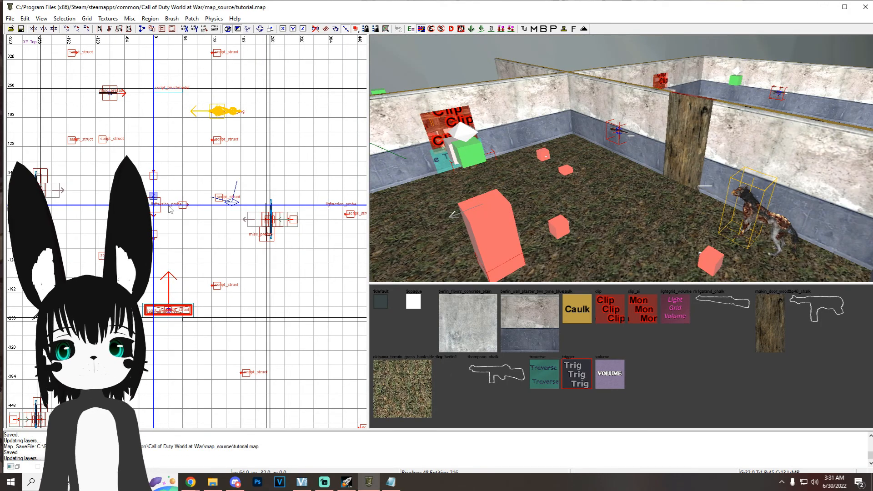
Step: Insert the treasure_chest_begin prefab from Sniperbolt'sMovingMysteryBox against the start room's wall and show triggers to check its trigger
right_click(114, 155)
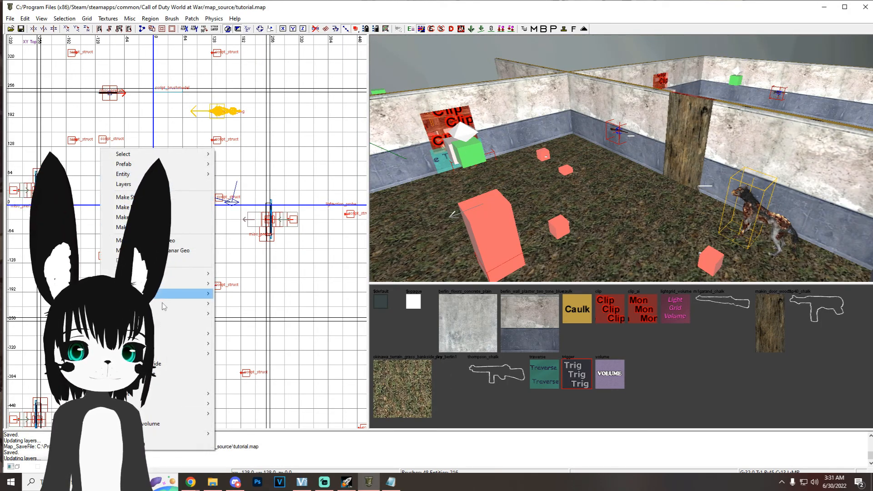
mouse_move(195, 335)
left_click(242, 345)
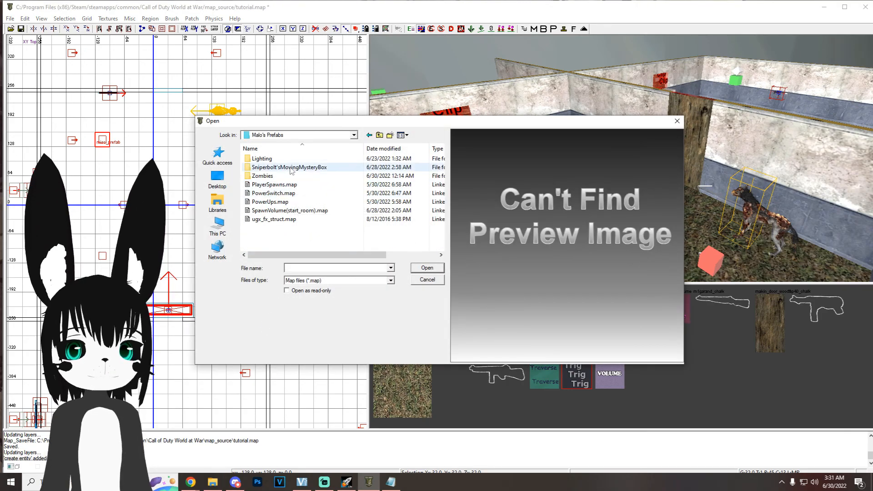
double_click(298, 167)
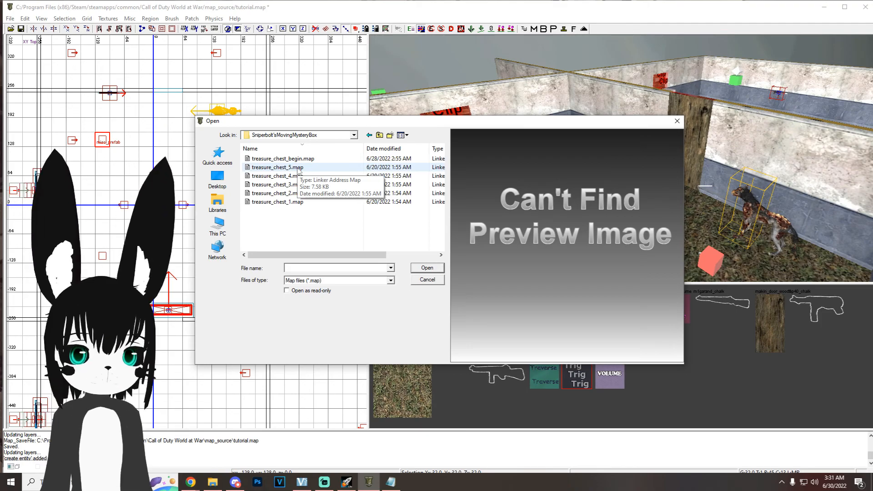
double_click(302, 160)
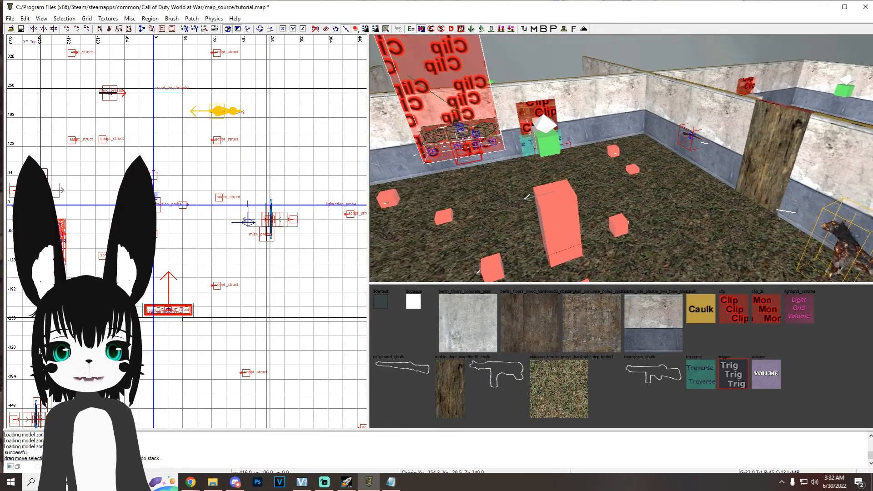
key("ctrl+Tab")
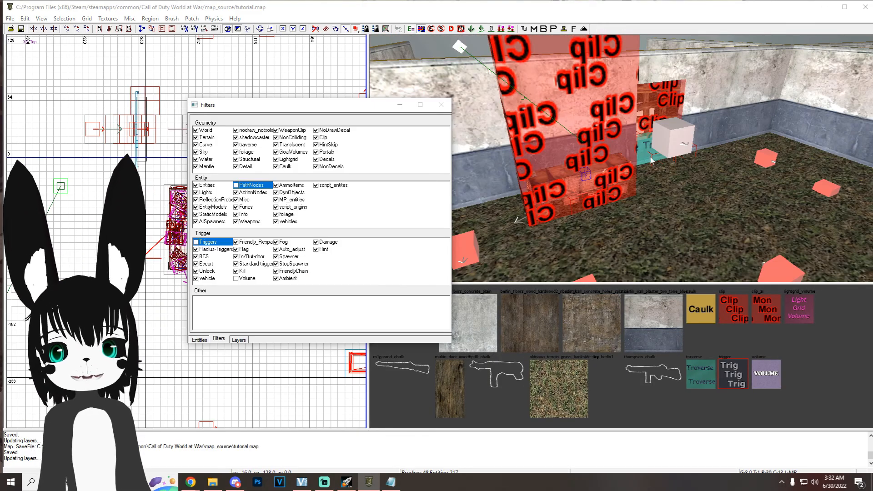
left_click(196, 241)
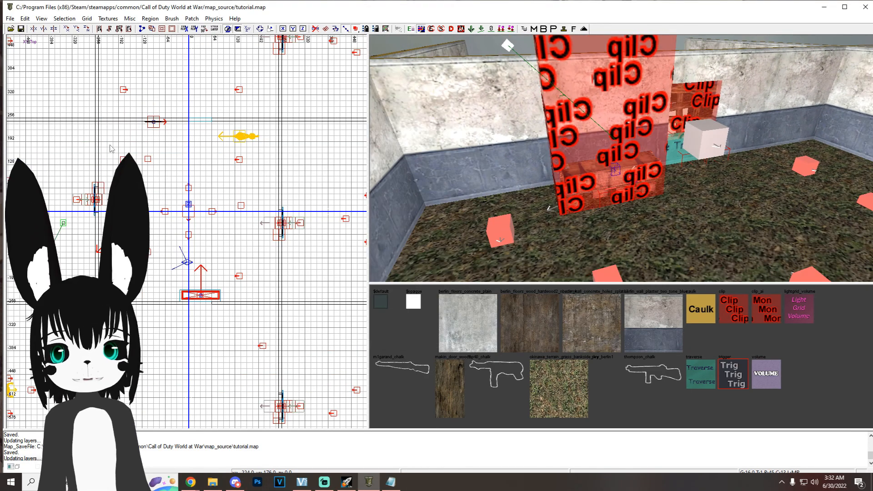
Step: Insert the treasure_chest_1 prefab from Sniperbolt'sMovingMysteryBox and move it into the southern room
right_click(111, 146)
mouse_move(203, 335)
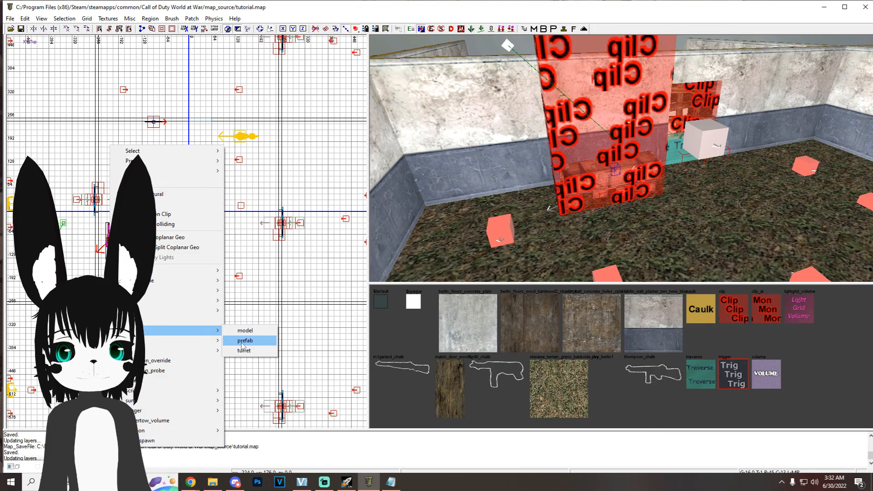
left_click(244, 341)
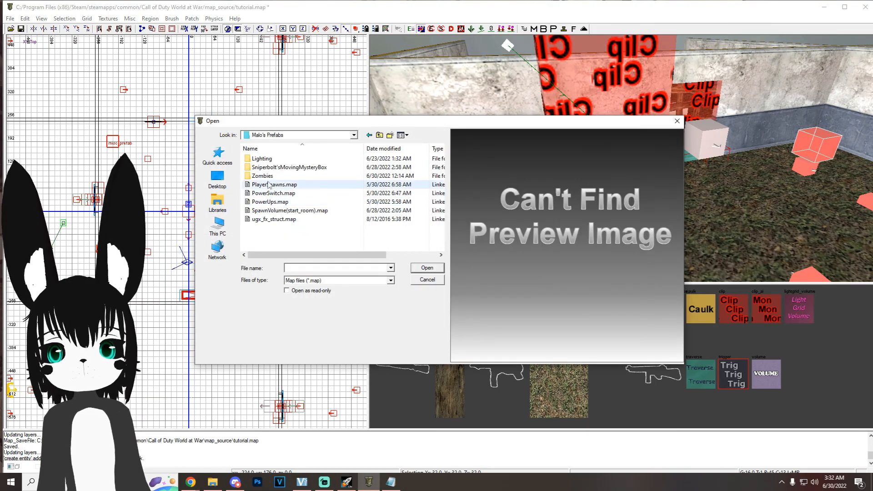
double_click(272, 167)
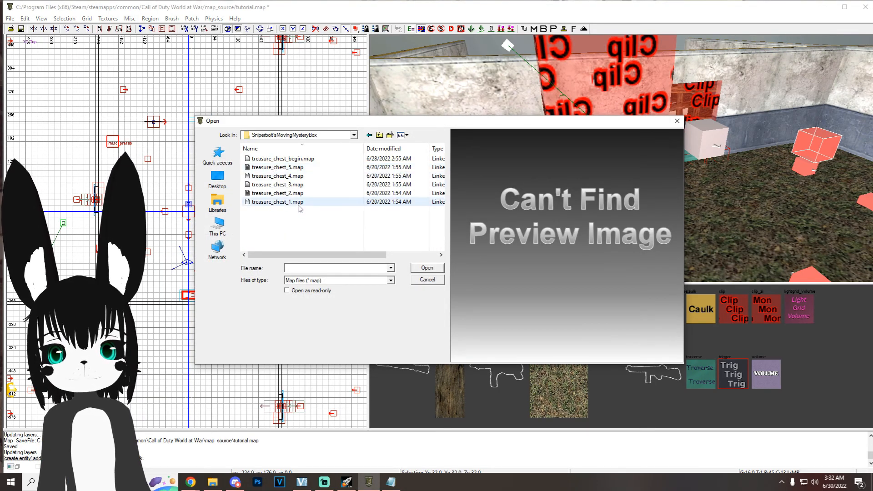
double_click(273, 201)
left_click_drag(155, 272, 178, 380)
right_click_drag(193, 349, 207, 198)
left_click_drag(190, 220, 256, 325)
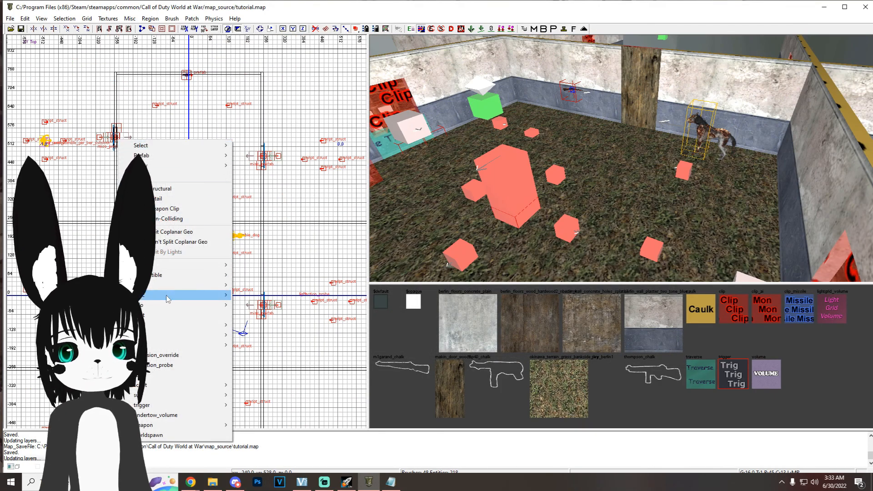
Step: Insert the treasure_chest_2 prefab from Sniperbolt'sMovingMysteryBox as a misc_prefab
left_click(256, 337)
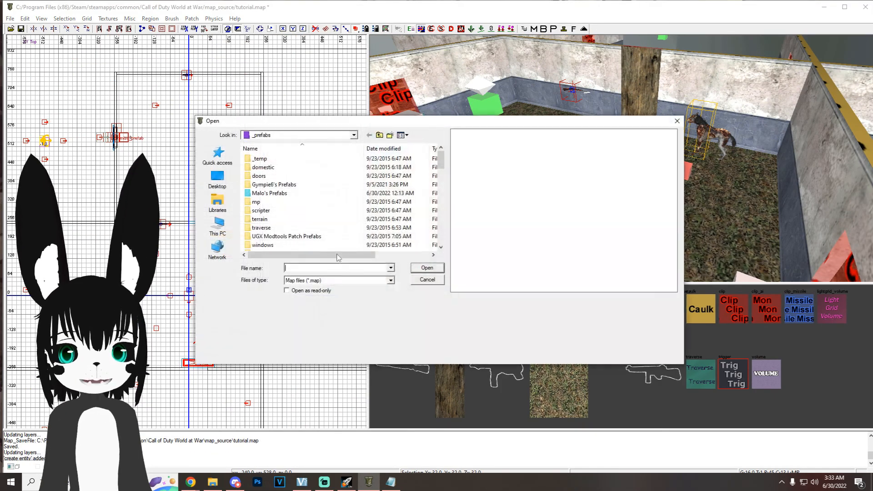
double_click(272, 192)
double_click(291, 168)
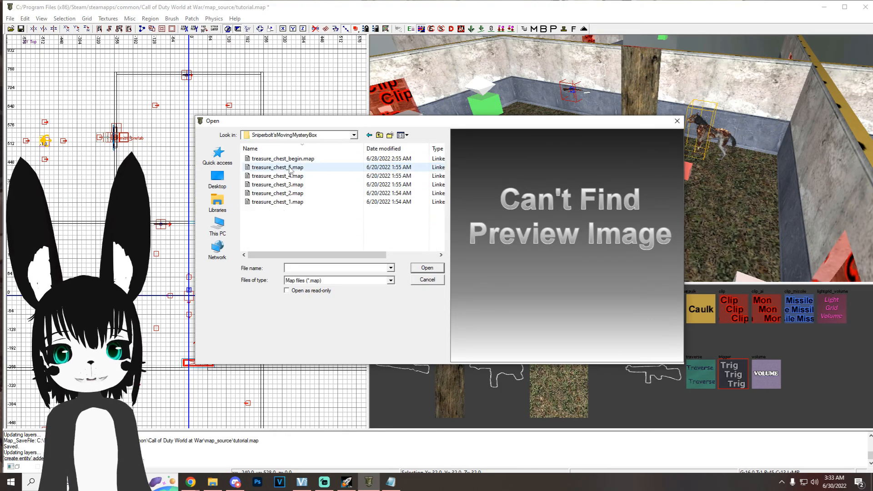
double_click(307, 192)
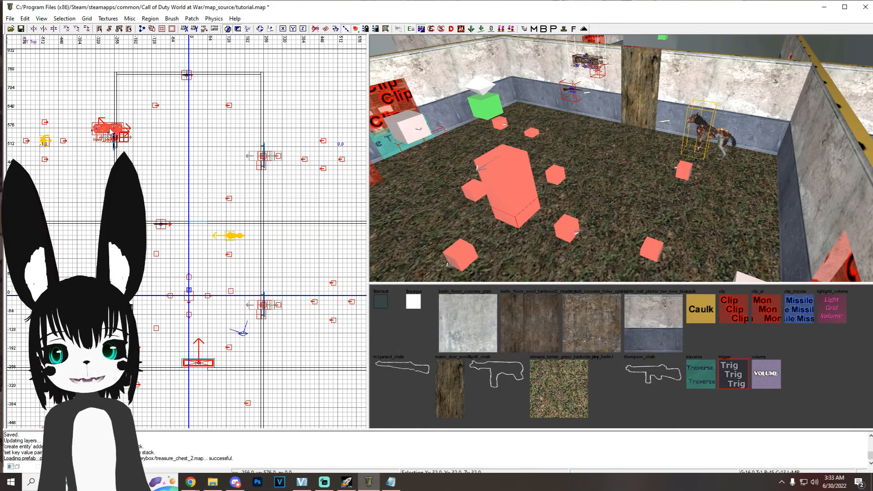
Step: Move the treasure_chest_2 prefab into the northern room and set it on the floor against the dividing wall
left_click_drag(111, 130, 242, 213)
middle_click(223, 252, "ctrl")
scroll(244, 201, "up", 4)
scroll(253, 224, "down", 3)
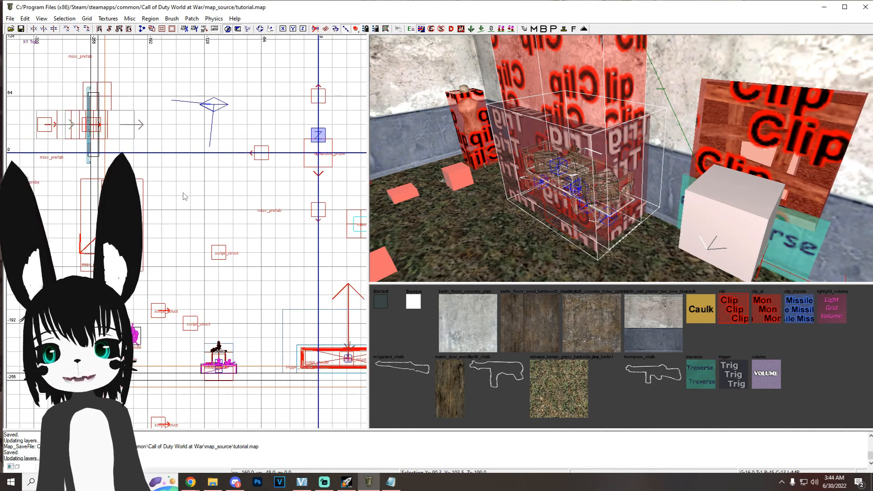
left_click_drag(184, 193, 214, 214)
right_click_drag(523, 200, 409, 191)
left_click_drag(264, 203, 273, 221)
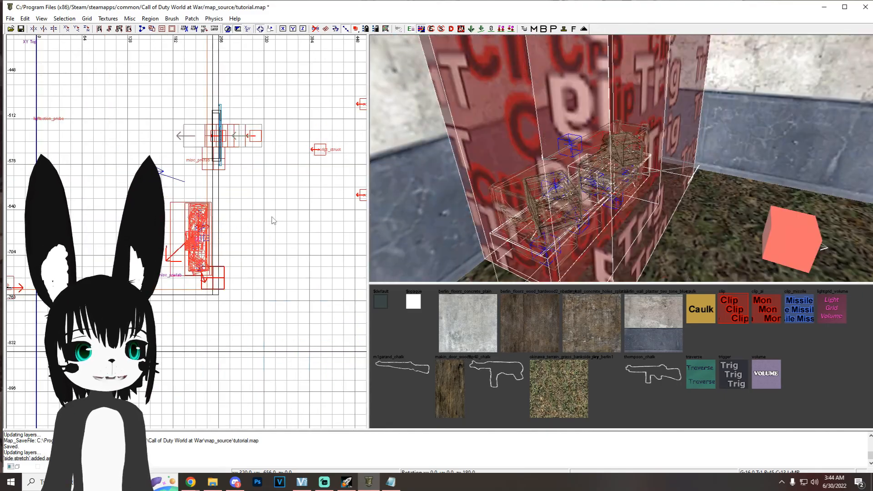
key("Up")
key("Up")
key("Up")
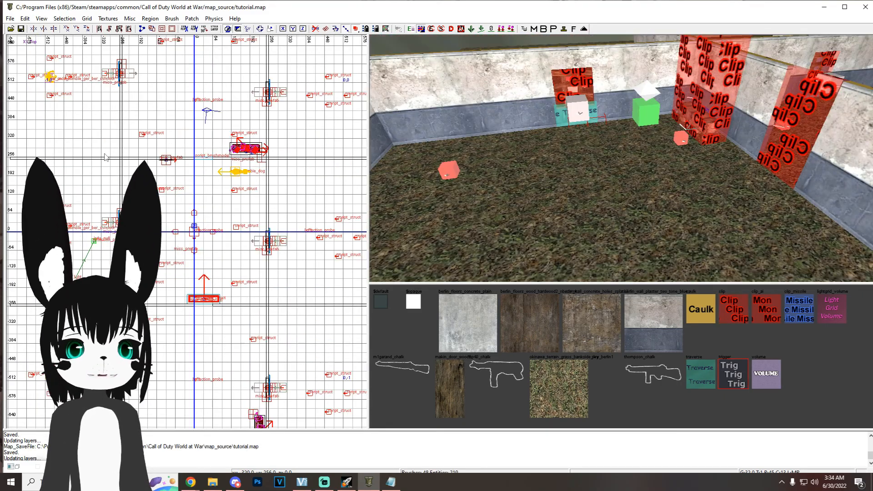
Step: Insert the Distraction_point prefab from the Perks folder of Gympie6's Prefabs in the room north of the start room
right_click(86, 125)
mouse_move(184, 315)
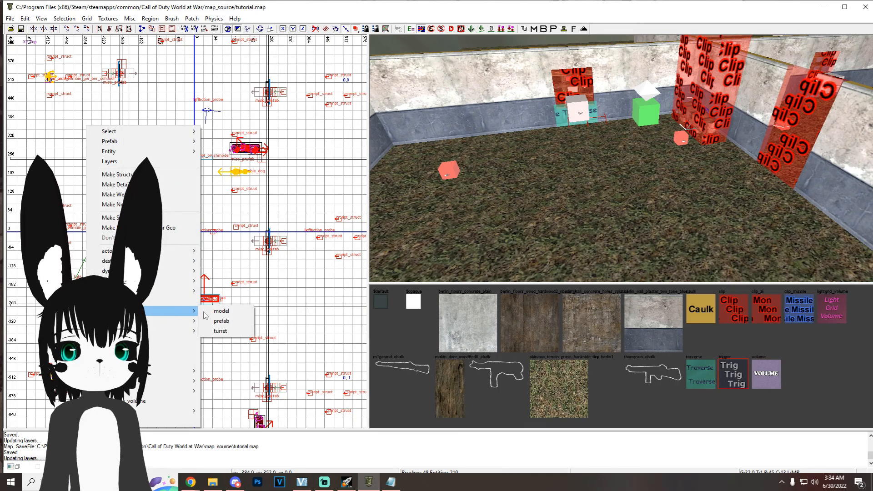
left_click(245, 321)
double_click(279, 184)
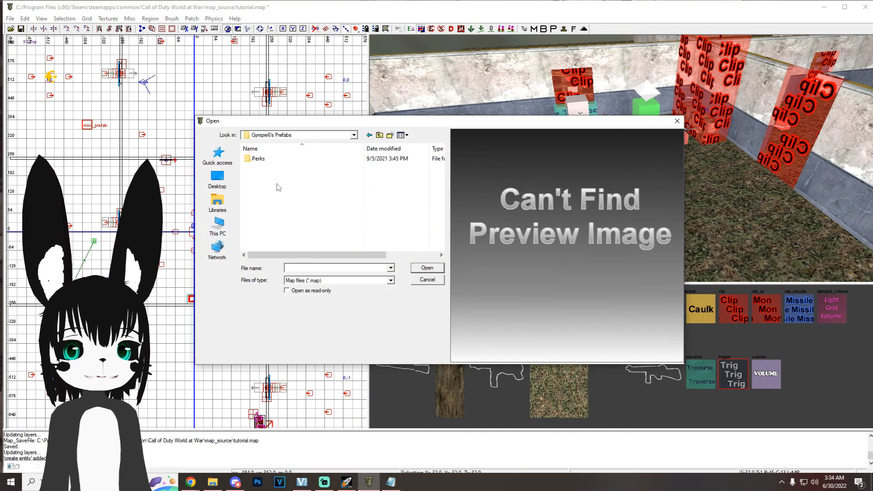
double_click(258, 159)
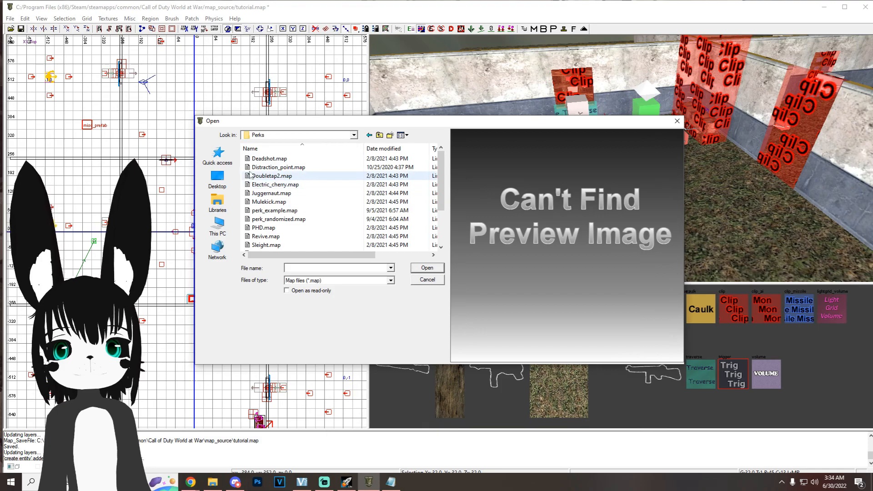
left_click(294, 220)
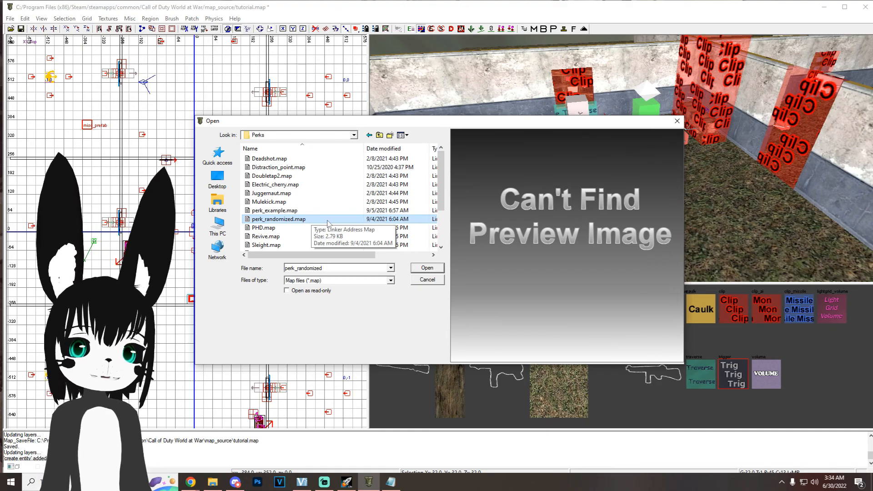
double_click(326, 169)
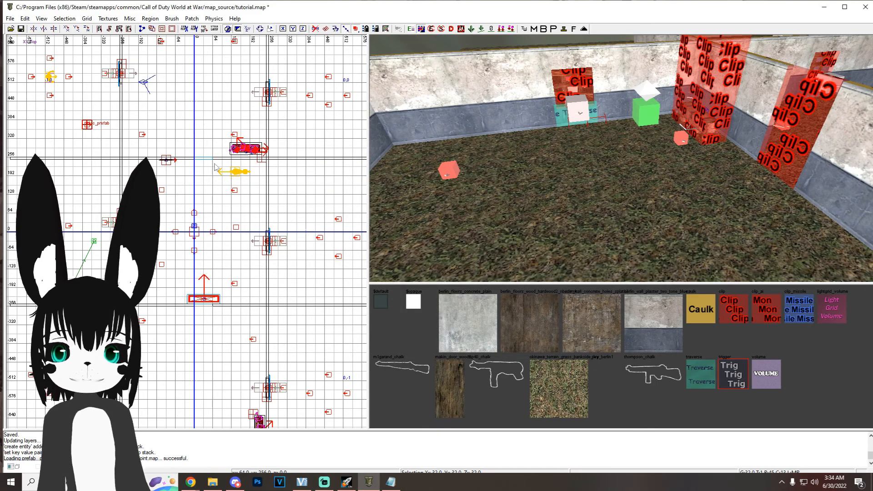
Step: Insert the Juggernaut perk prefab from the Perks folder of Gympie6's Prefabs
right_click(98, 120)
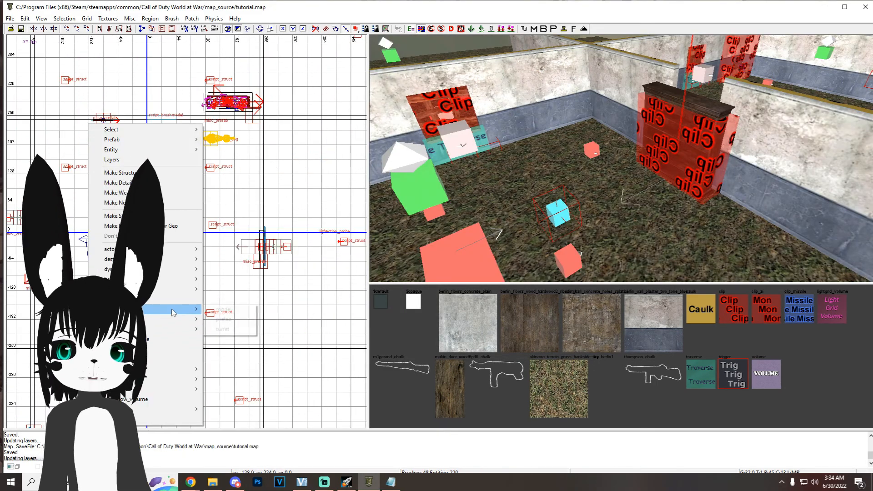
mouse_move(182, 307)
left_click(225, 309)
double_click(269, 193)
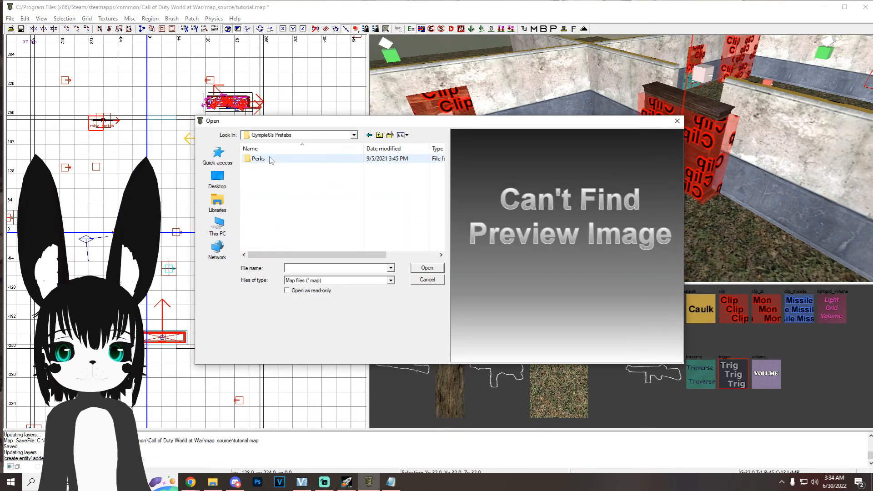
double_click(272, 159)
double_click(278, 194)
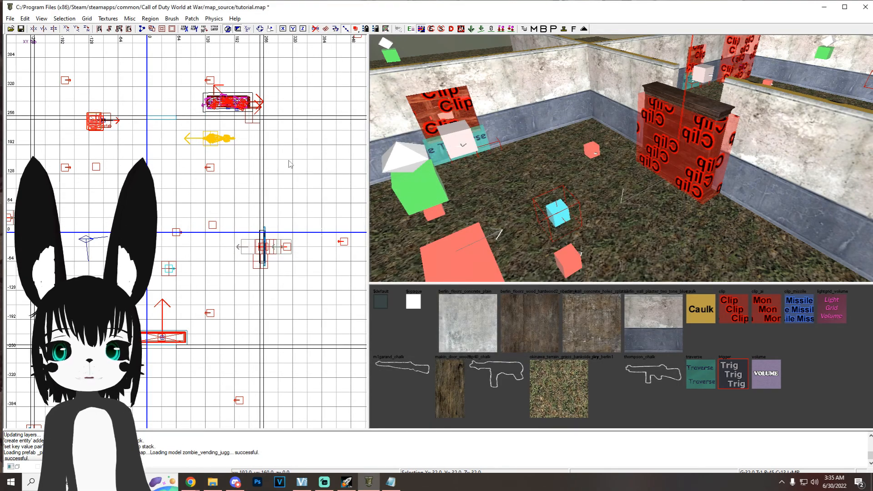
Step: Lower the Juggernaut machine to floor level beside the wall weapon and save the map
key("ctrl+Tab")
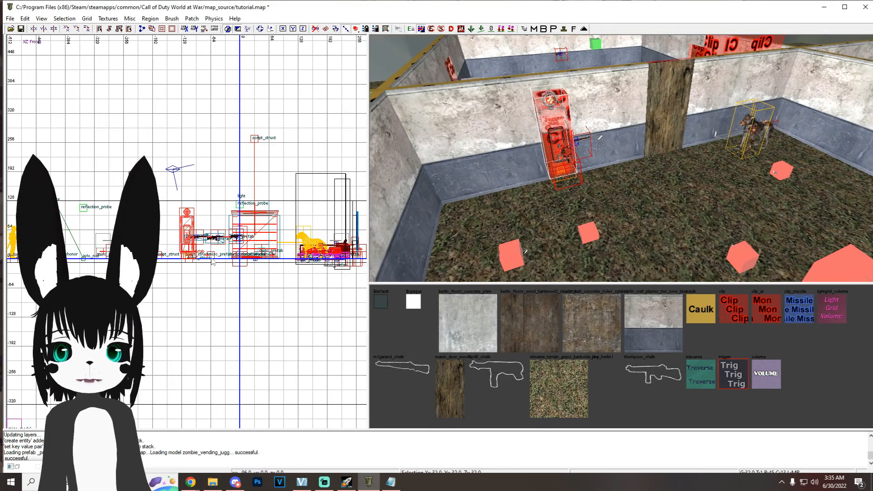
scroll(209, 258, "up", 4)
left_click_drag(173, 213, 173, 242)
key("ctrl+s")
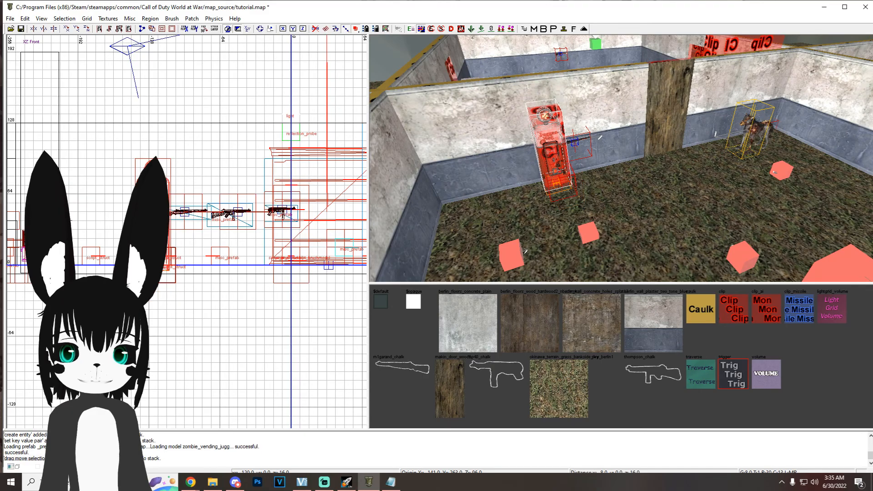
Step: Try rotating the short perk machine in the northern room's corner by 60 degrees and undo the rotation
key("ctrl+Tab")
scroll(275, 168, "up", 2)
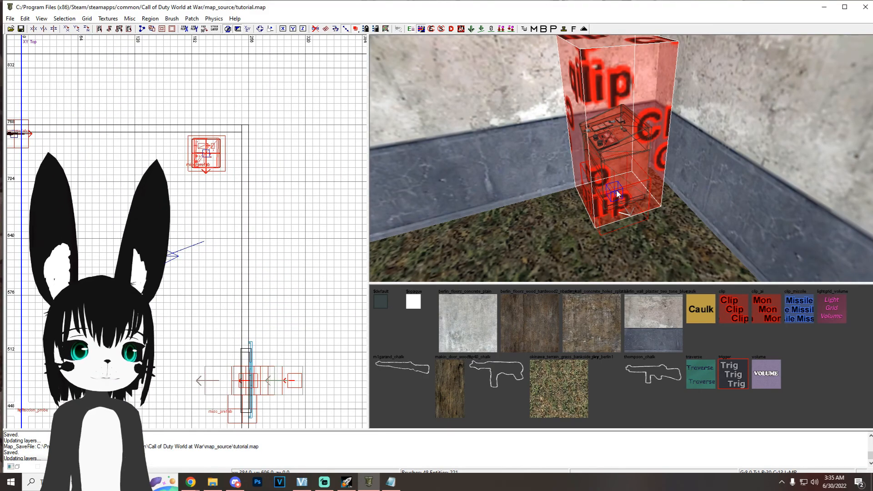
scroll(618, 192, "up", 2)
right_click_drag(609, 188, 610, 187)
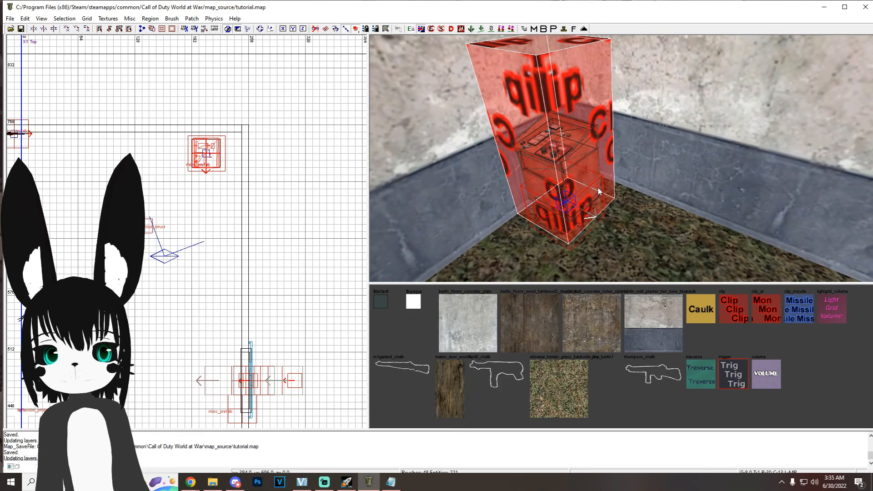
key("Escape")
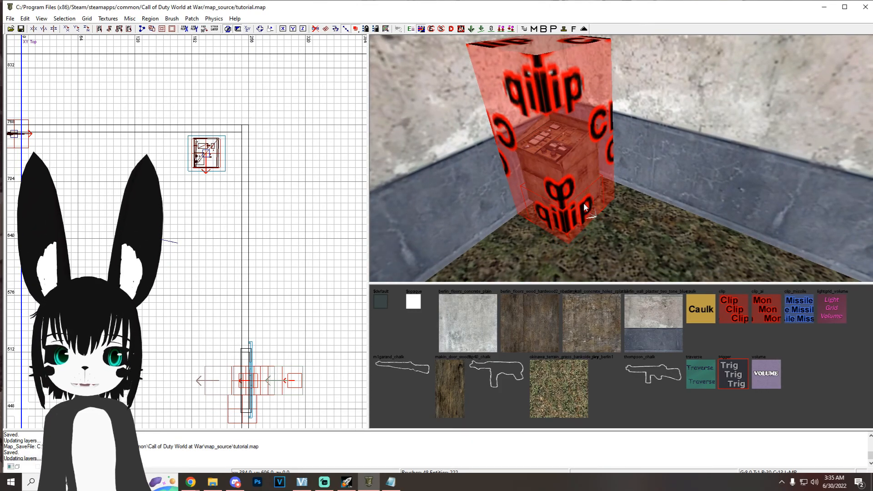
left_click(587, 220, "shift")
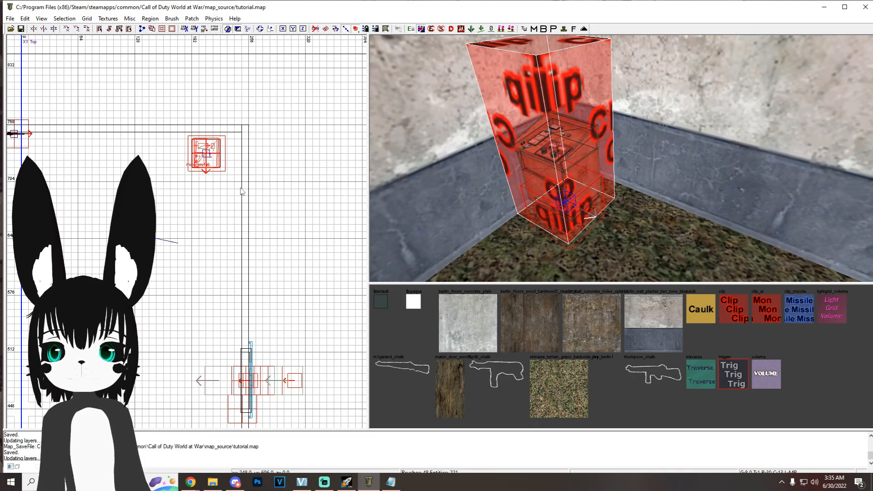
key("r")
left_click_drag(241, 192, 257, 187)
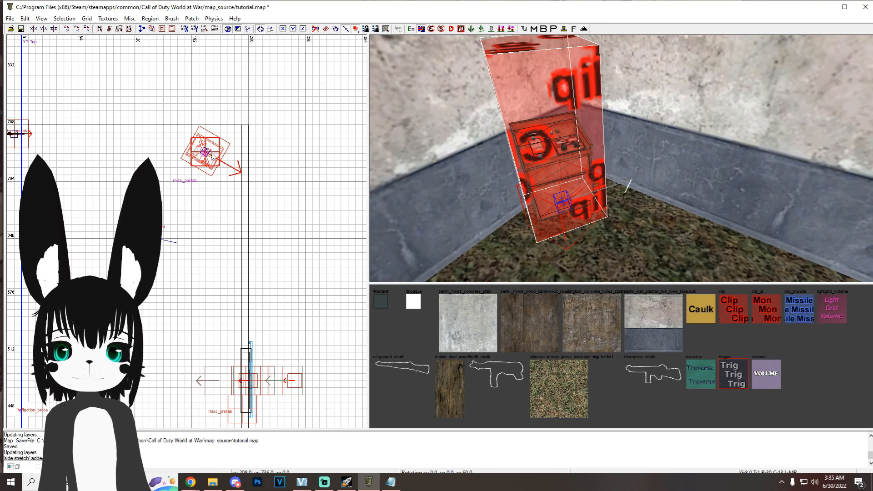
key("ctrl+z")
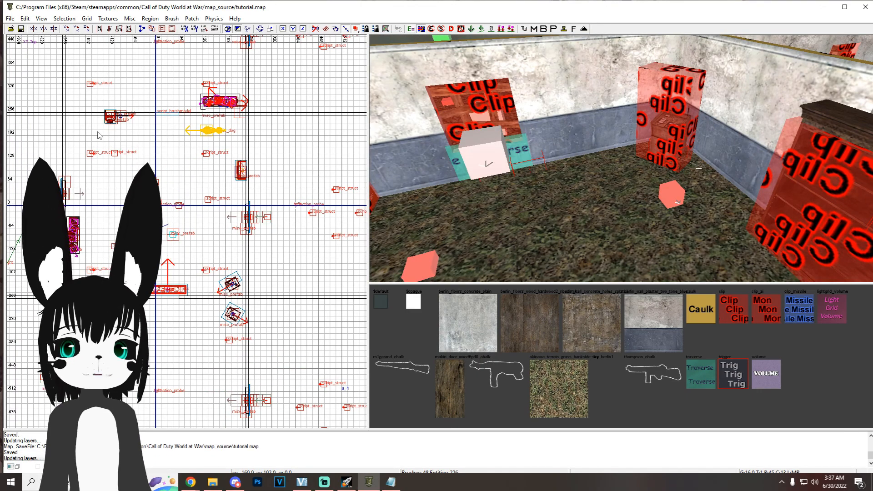
Step: Insert the vending_weapon_upgrade prefab from UGX Modtools Patch Prefabs in the start room
right_click(96, 144)
mouse_move(191, 327)
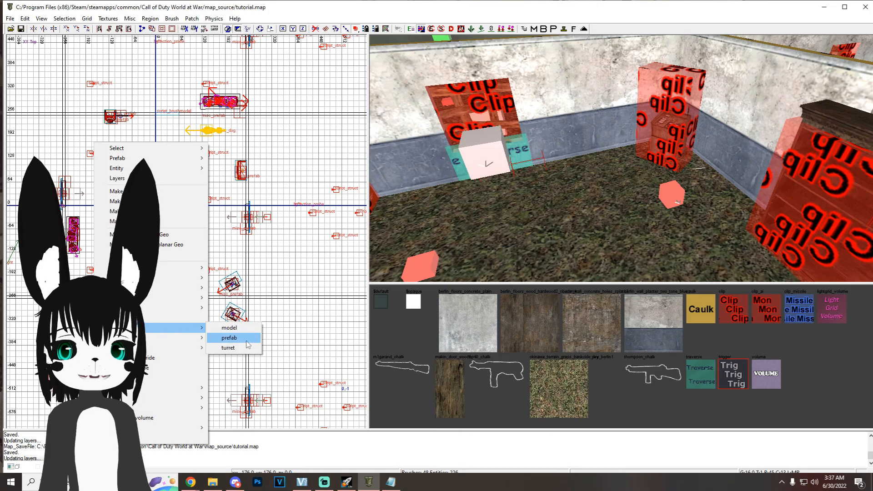
left_click(248, 344)
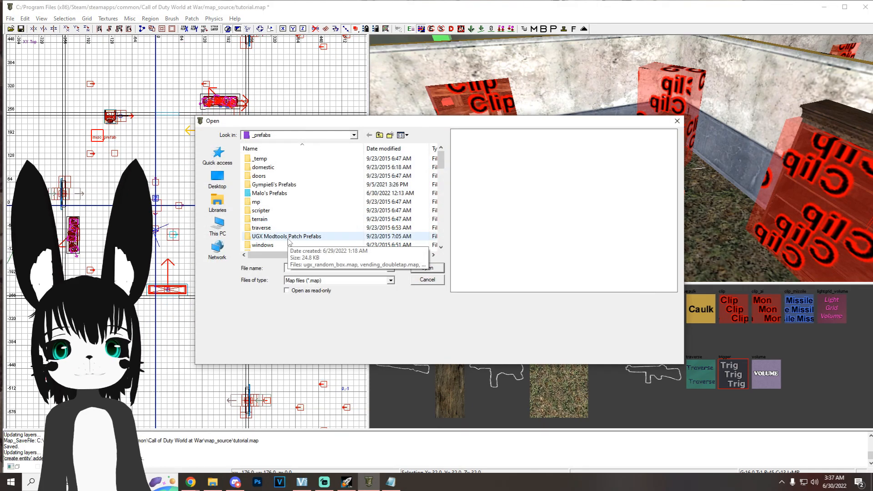
double_click(288, 238)
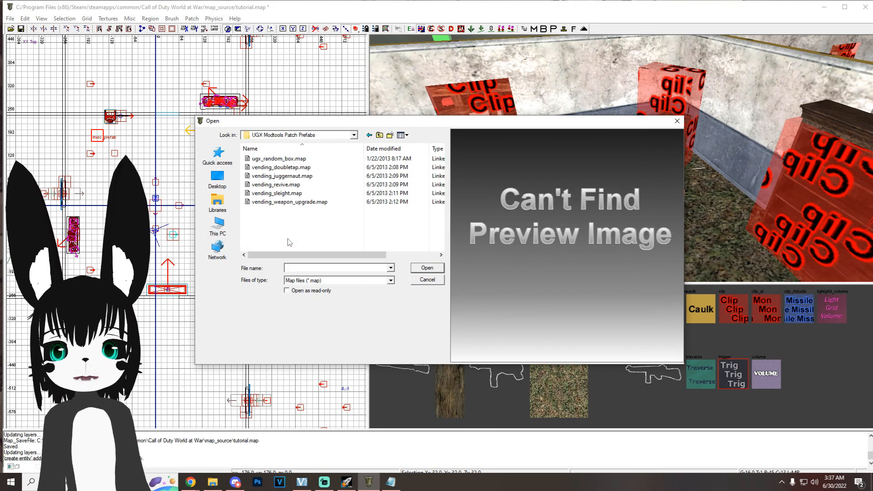
double_click(282, 203)
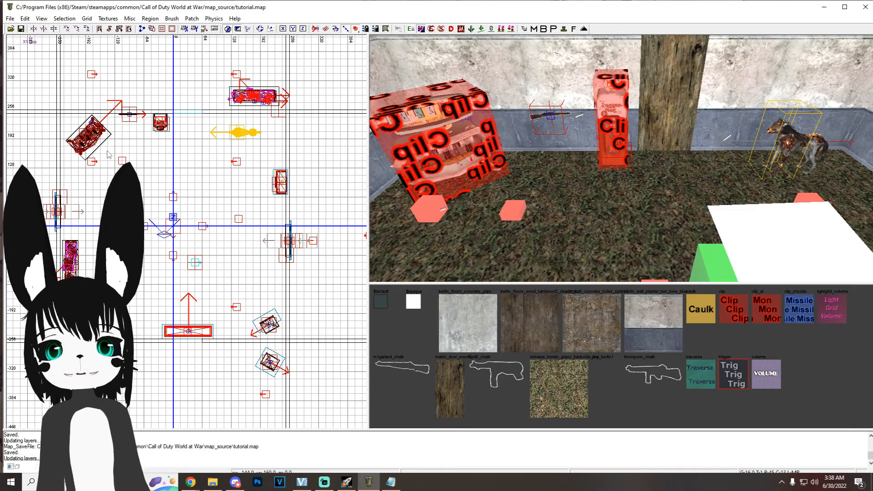
Step: Insert the PowerSwitch prefab from Malo's Prefabs in the start room
right_click(104, 138)
mouse_move(202, 317)
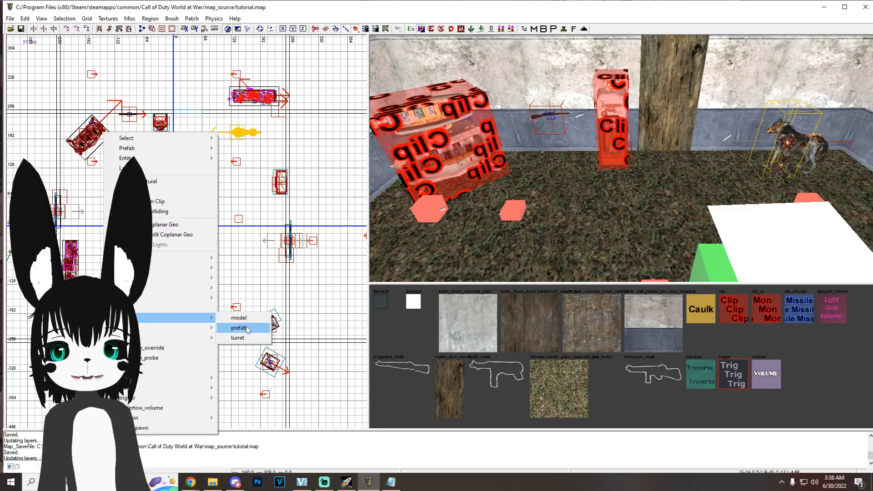
left_click(241, 327)
double_click(272, 194)
double_click(276, 193)
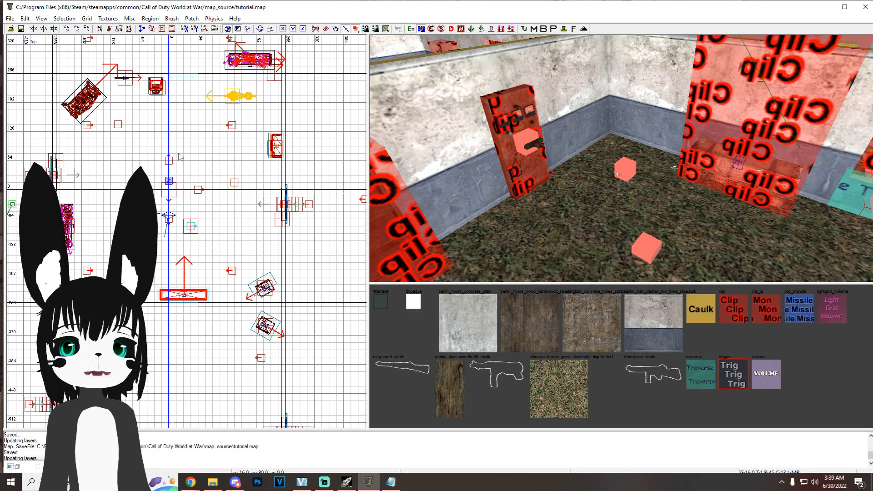
Step: Insert a mannequin as a misc_model from the model files inside the game's raw folder
right_click(113, 145)
mouse_move(195, 322)
left_click(239, 323)
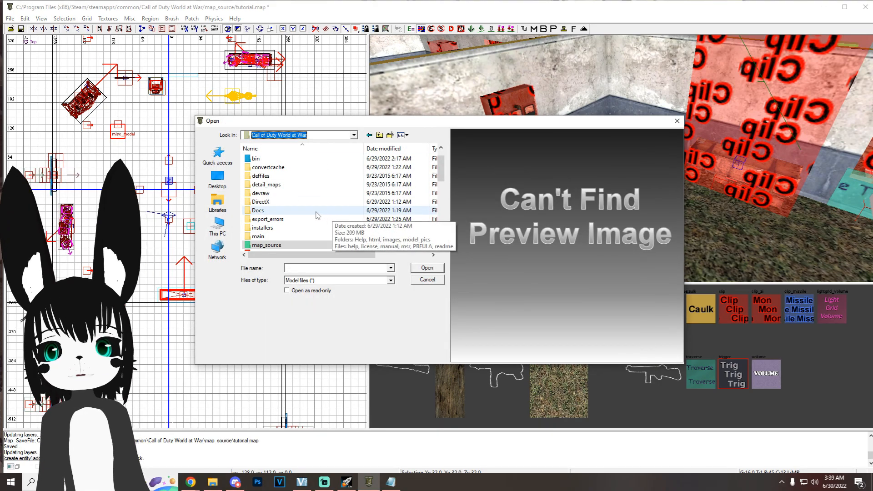
scroll(318, 214, "down", 3)
double_click(278, 204)
scroll(278, 200, "down", 6)
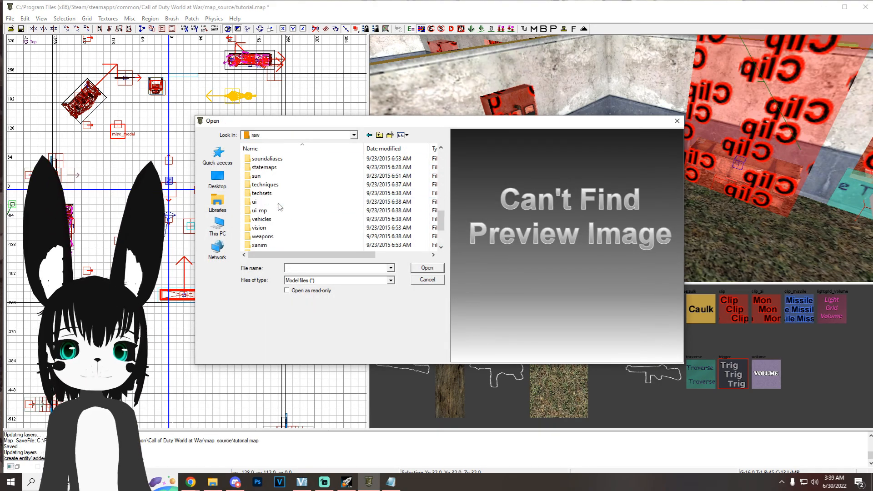
left_click(274, 194)
double_click(274, 193)
left_click(291, 193)
scroll(293, 196, "down", 3)
left_click(295, 194)
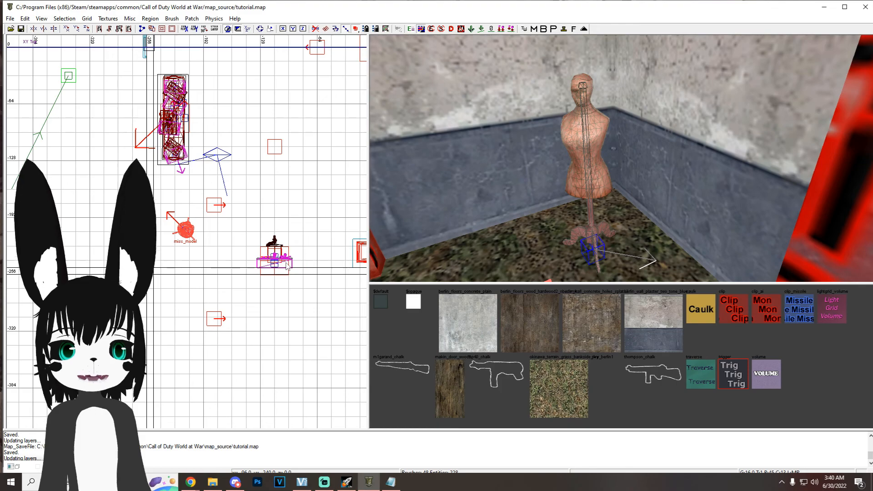
Step: Enclose the mannequin in the start room's corner with a brush using the clip texture
left_click(588, 151, "shift")
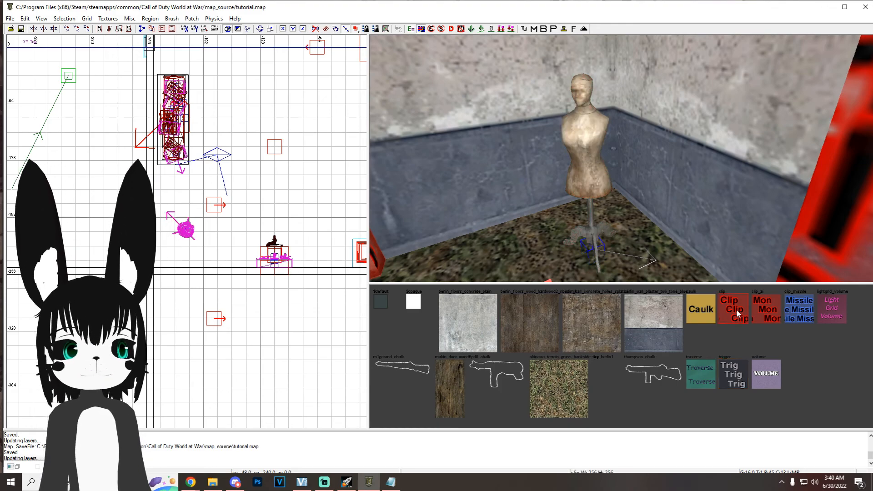
left_click(173, 222, "shift")
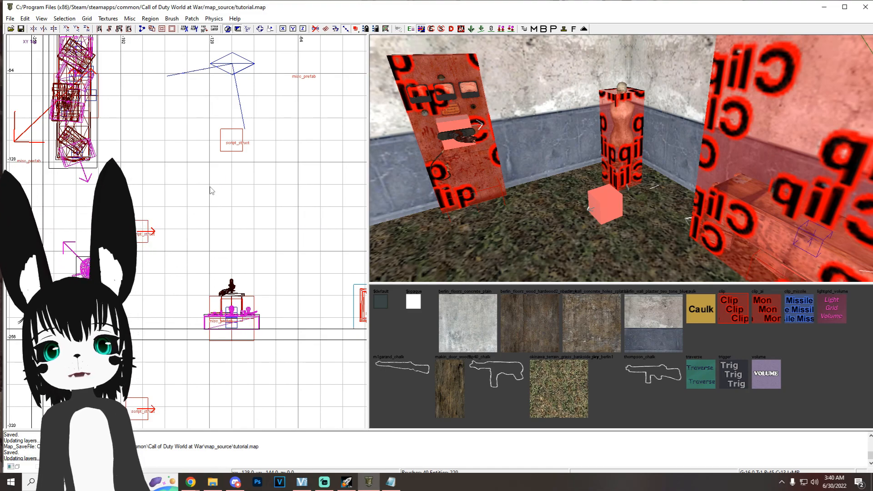
Step: Insert the ugx_fx_struct prefab from Malo's Prefabs and move it onto the open floor between the mannequin and the power switch
right_click(98, 119)
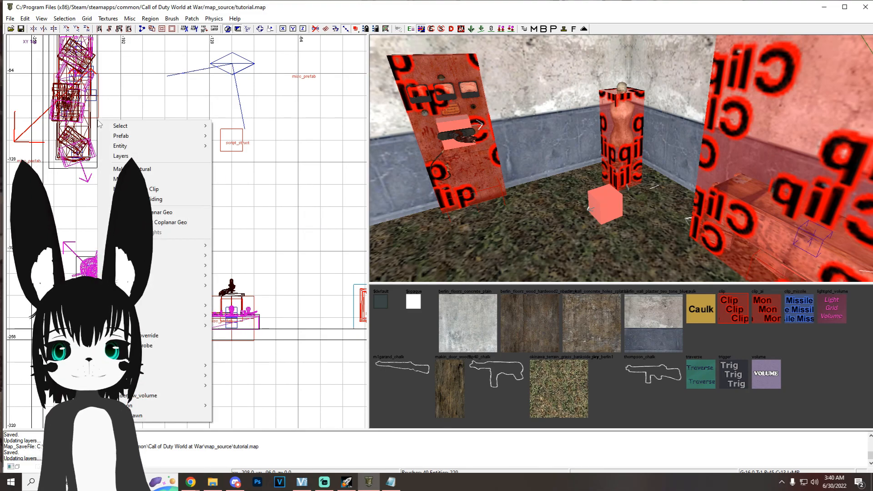
mouse_move(200, 304)
left_click(246, 320)
double_click(293, 194)
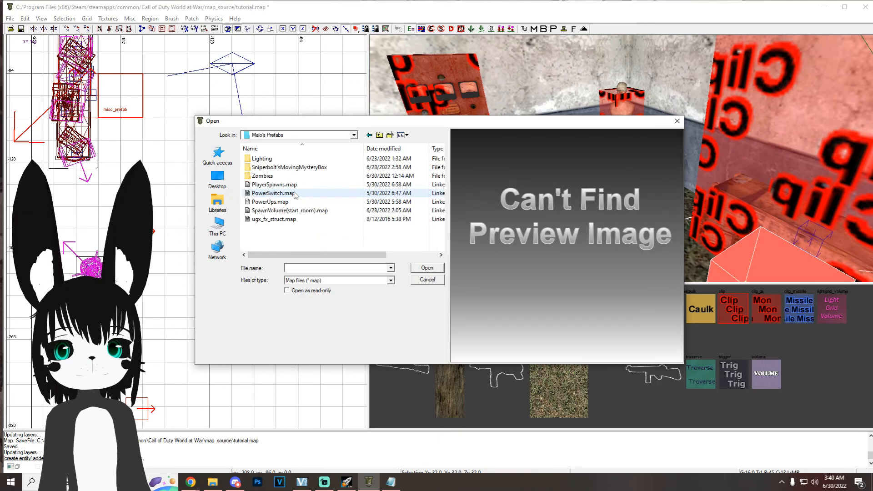
double_click(293, 221)
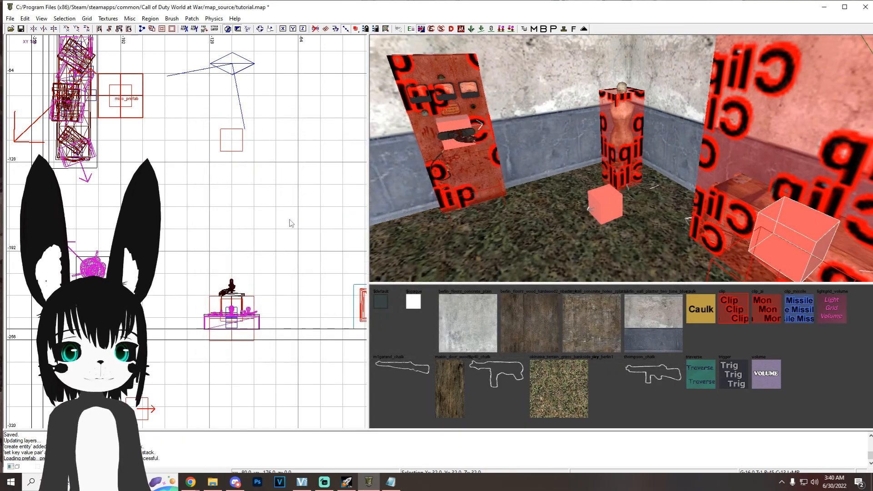
left_click_drag(139, 105, 204, 299)
key("ctrl+Tab")
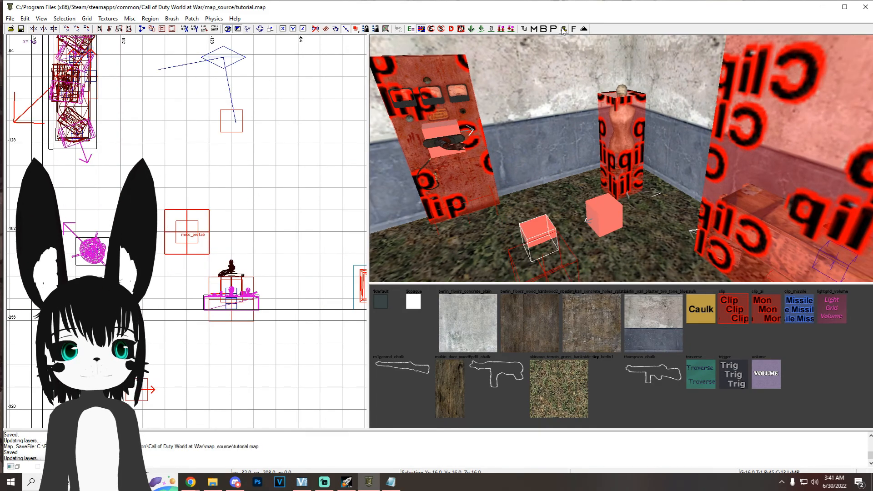
Step: Stamp the effect prefab into a plain script_struct and set its script_noteworthy value to fire1
left_click(563, 29)
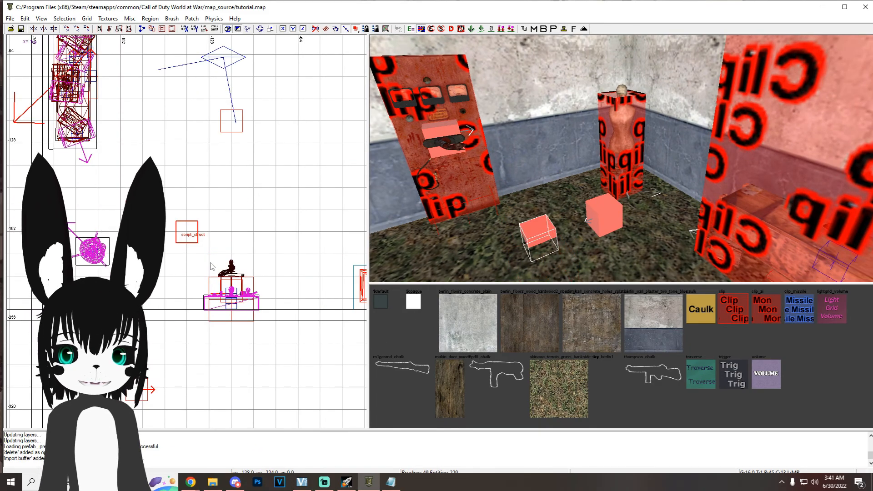
key("n")
left_click(234, 195)
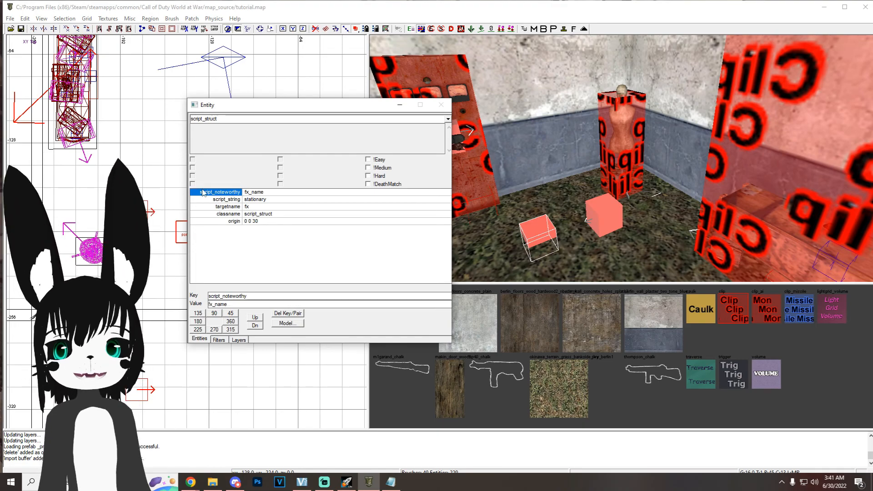
left_click(246, 192)
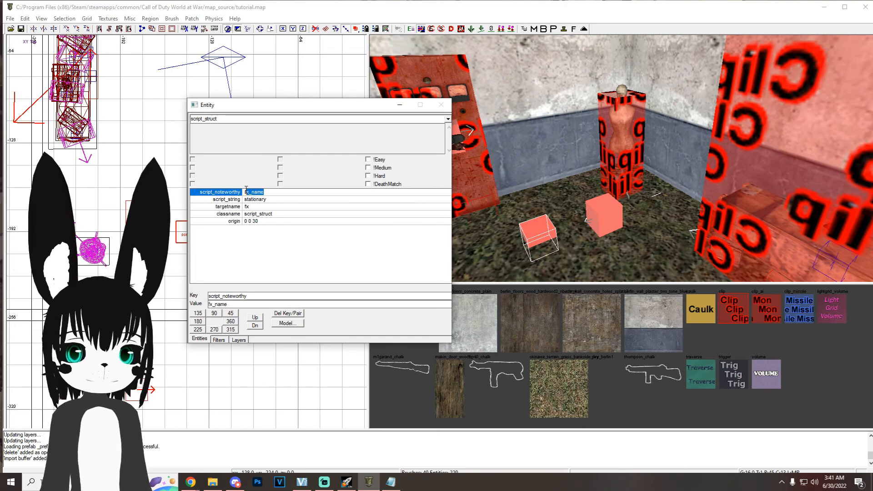
type("fire1")
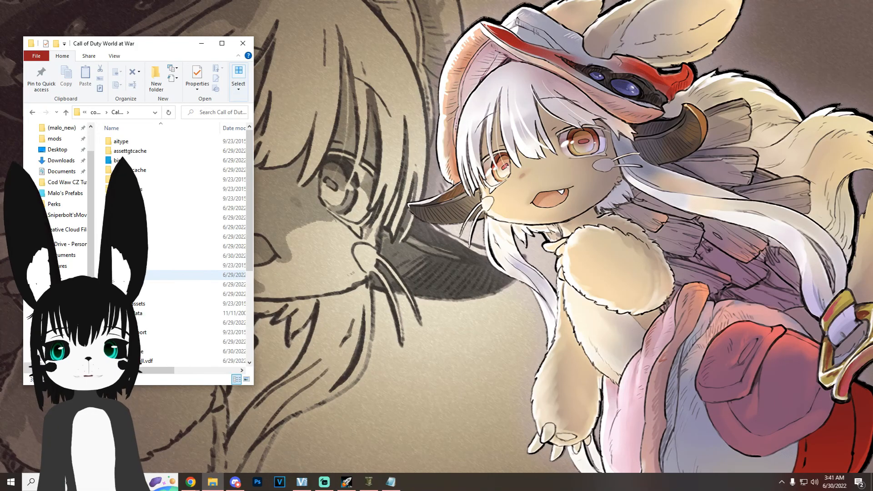
Step: Switch to File Explorer and open the tutorial mod's maps folder
double_click(135, 275)
double_click(136, 170)
left_click(138, 152)
double_click(138, 152)
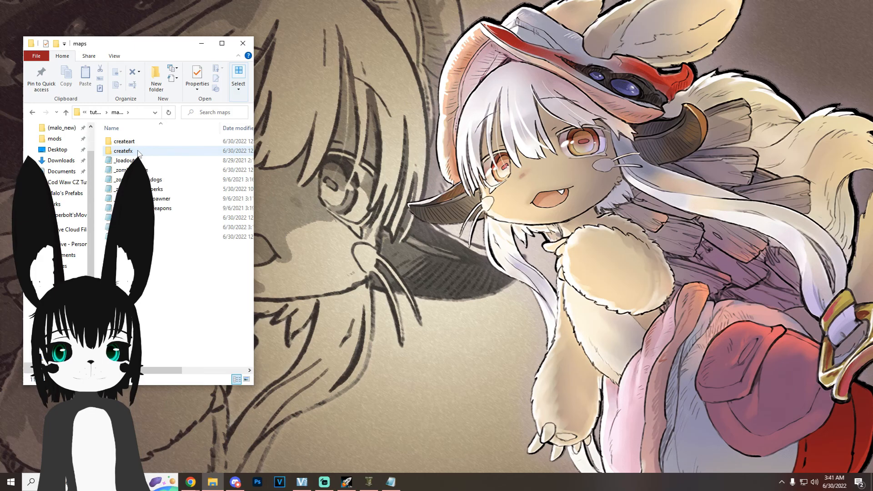
Step: Open the ugx_easy_fx.gsc script from the maps folder and look through its contents
double_click(155, 237)
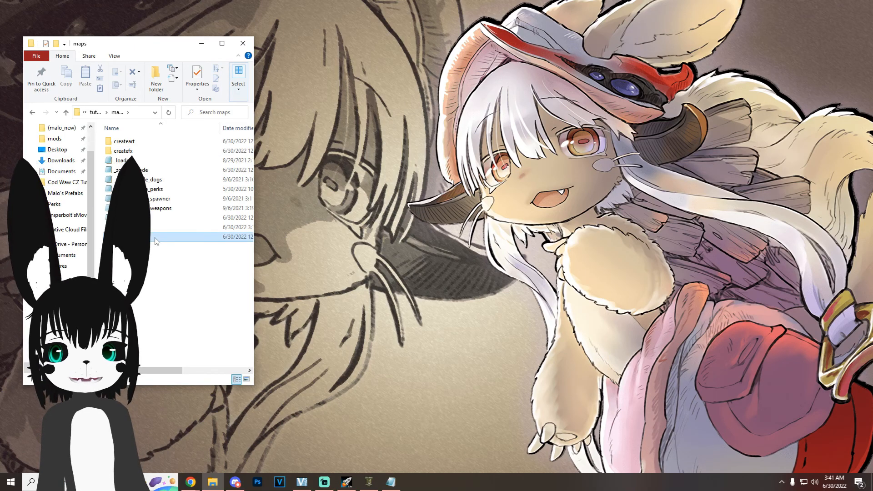
scroll(238, 205, "down", 16)
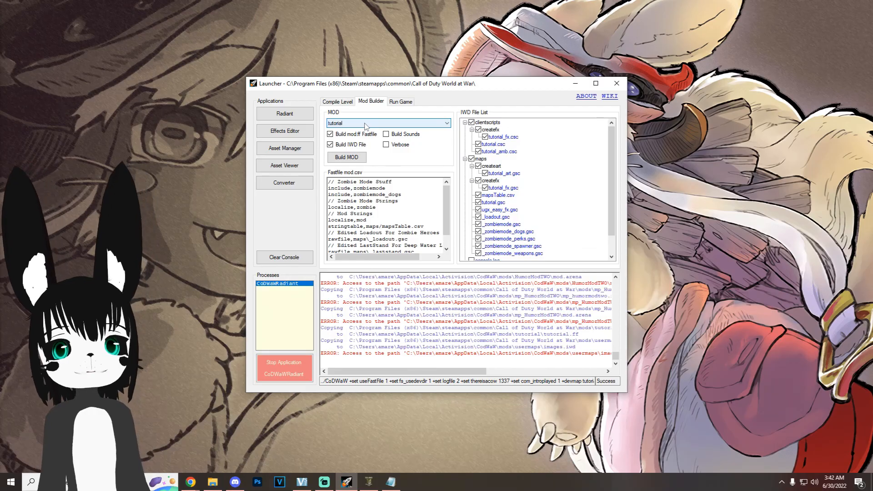
Step: Switch to the Launcher, reload the tutorial mod by selecting HumorModTWO and then tutorial, build the mod and open the level compile options
left_click(365, 124)
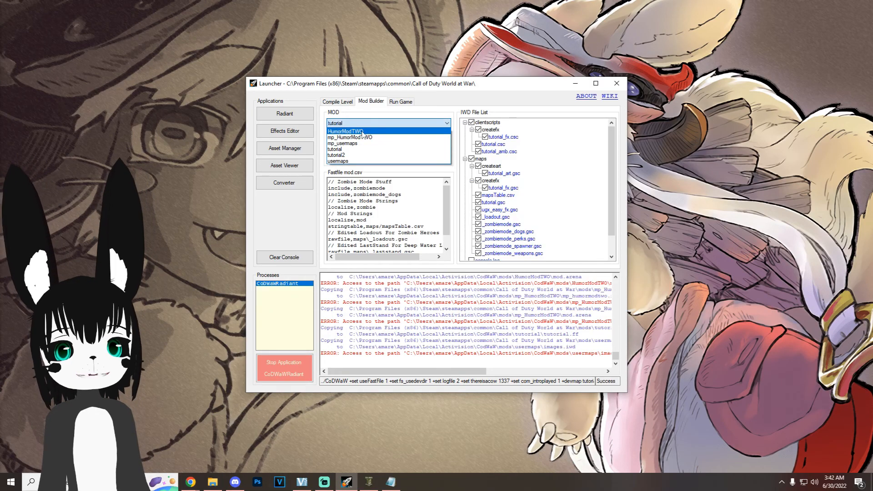
left_click(360, 131)
left_click(359, 123)
left_click(359, 149)
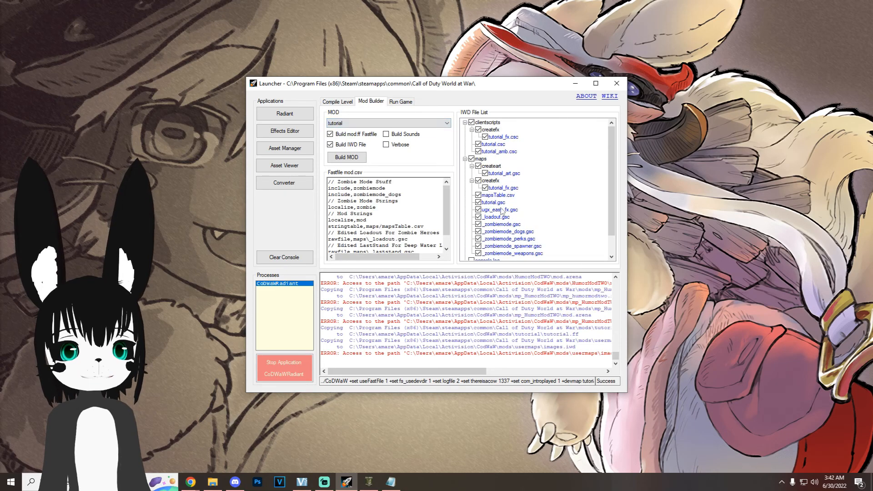
left_click(355, 158)
left_click(341, 101)
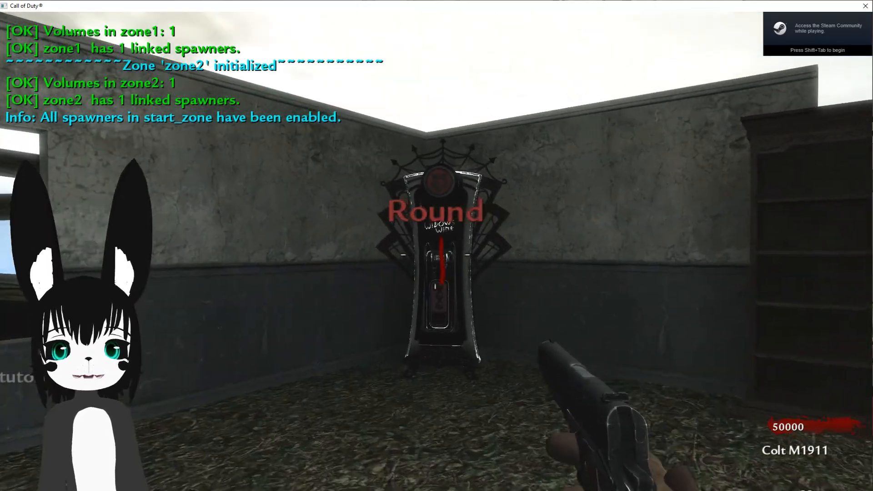
Step: Playtest the map by walking up to the fire effect near the mannequin and using the mystery box
key("w")
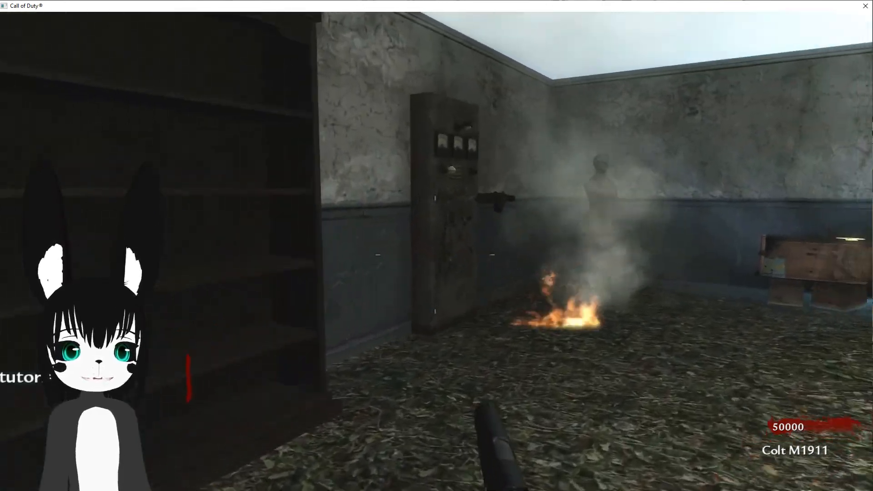
key("w")
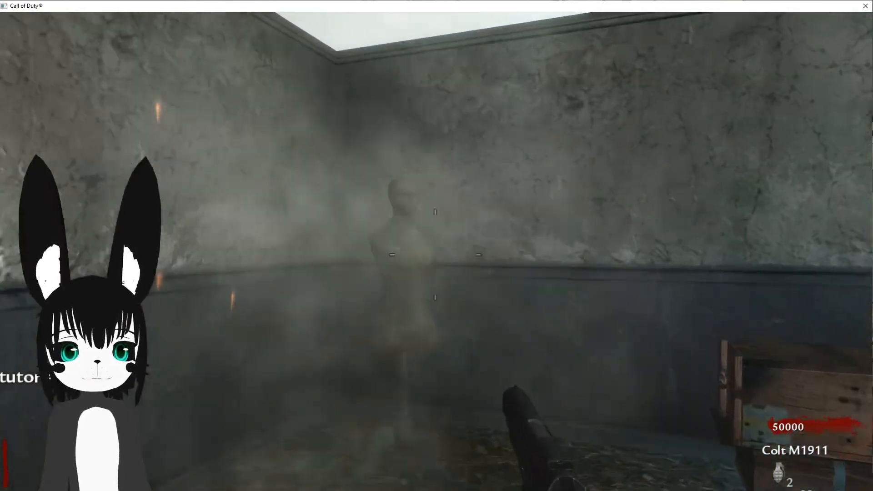
key("f")
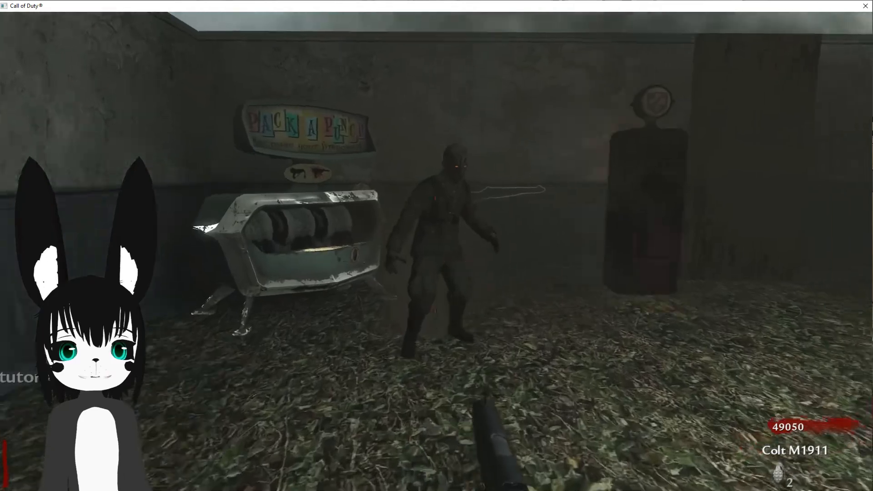
Step: Test combat by moving through the rooms, shooting and knifing zombies and reloading the weapon
left_click(435, 255)
left_click(436, 255)
key("w")
key("r")
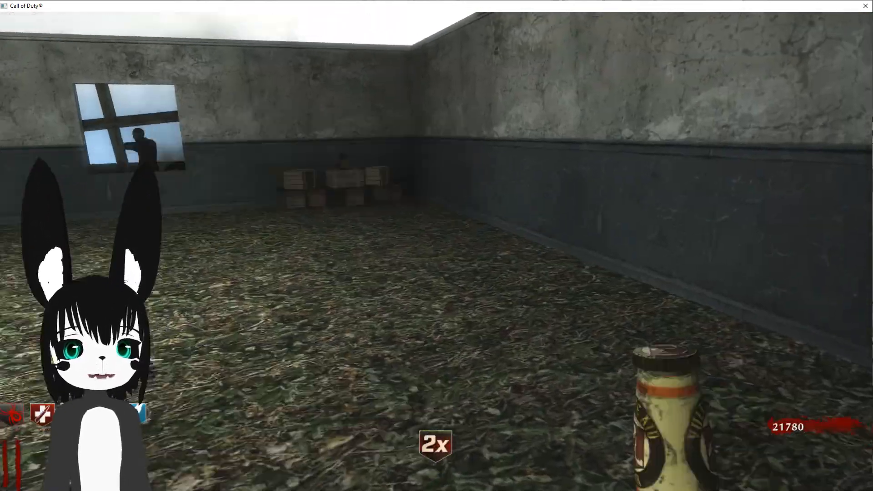
key("v")
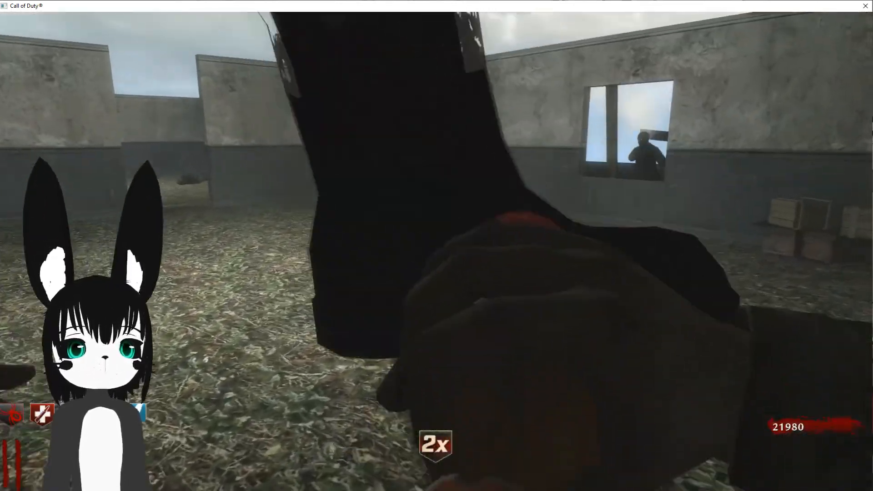
key("w")
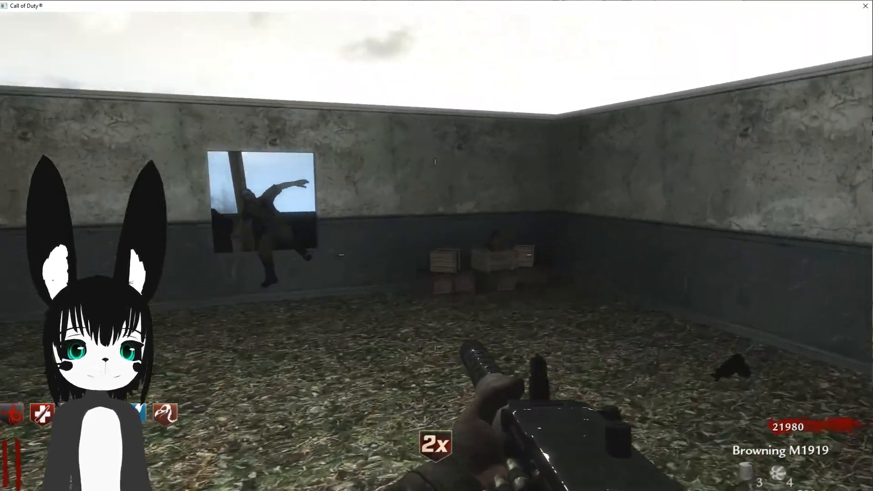
left_click_drag(435, 255, 435, 255)
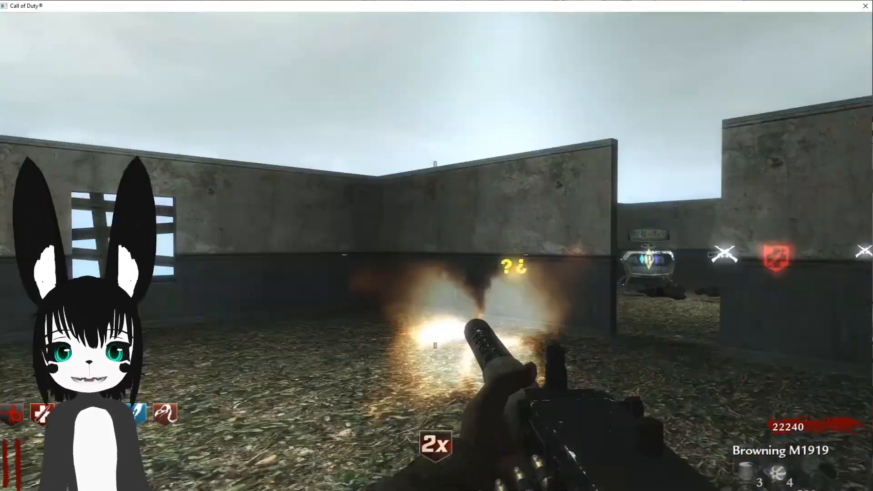
Step: Return to the start room and check the mystery box and the fire effect in the game
key("w")
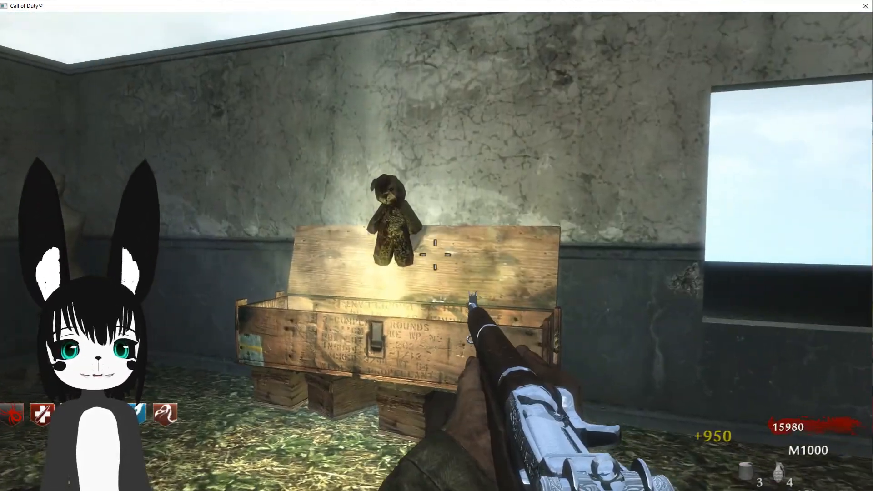
key("s")
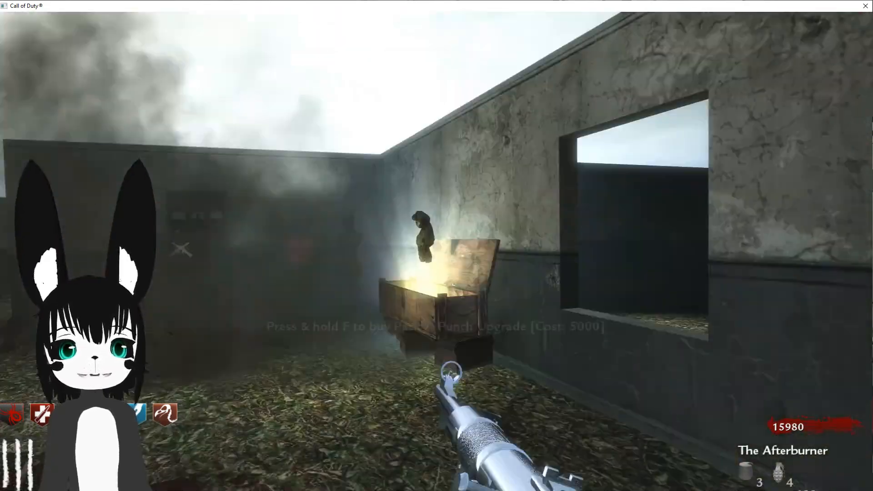
key("w")
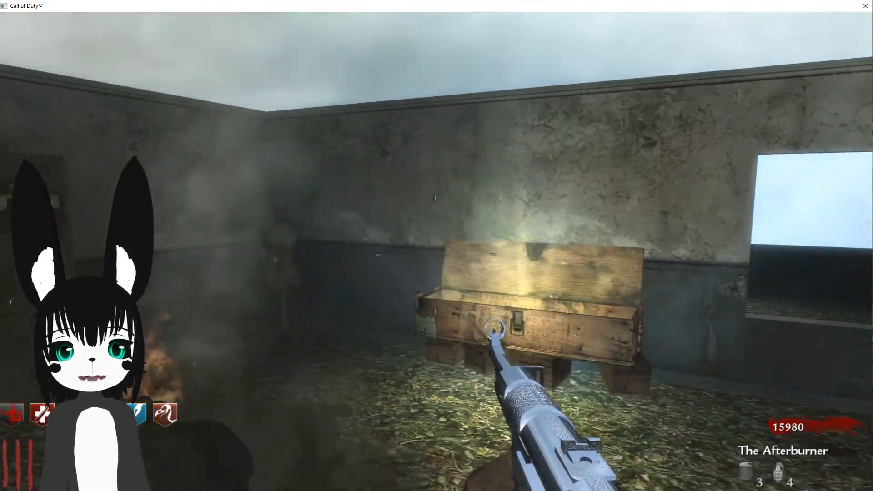
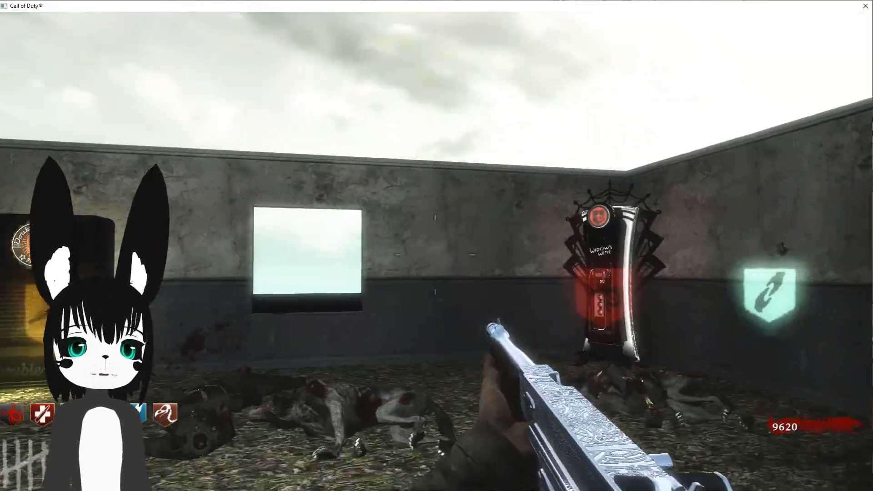
Step: Walk around the map in the game to look over the perk machines, the fire effect and the walls
key("w")
key("w")
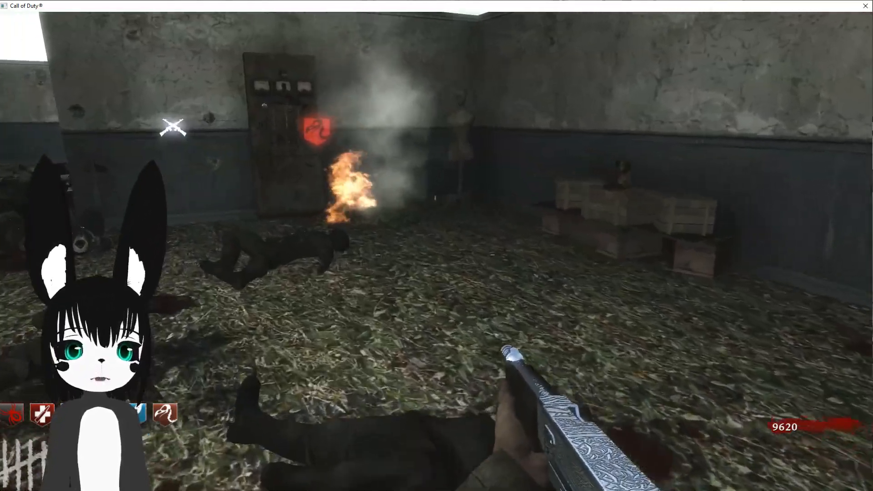
key("w")
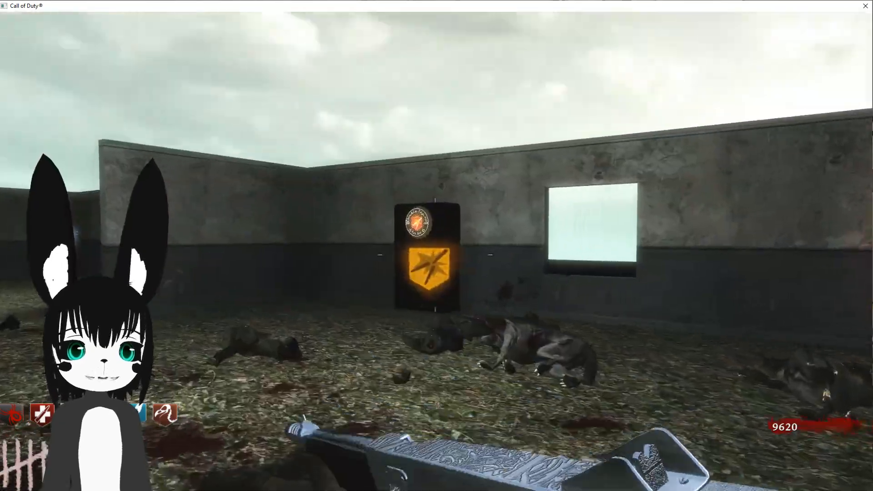
key("w")
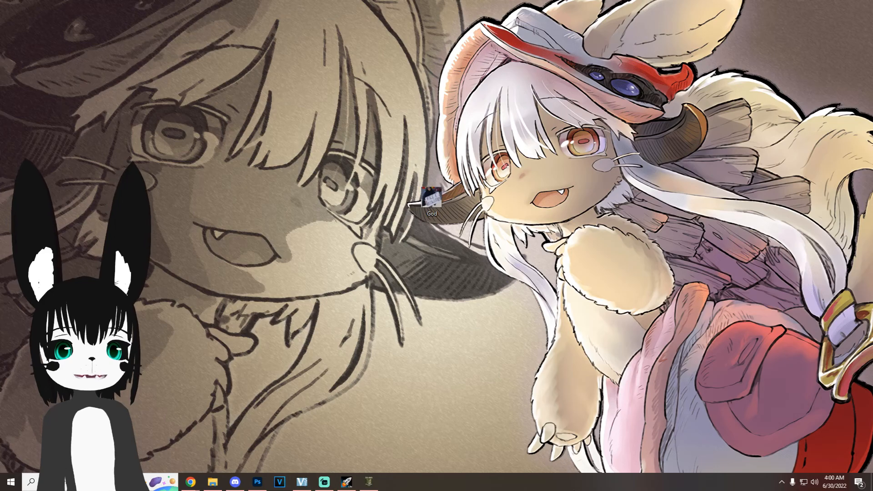
Step: Open the God image from the desktop to view it, and close the viewer
double_click(440, 219)
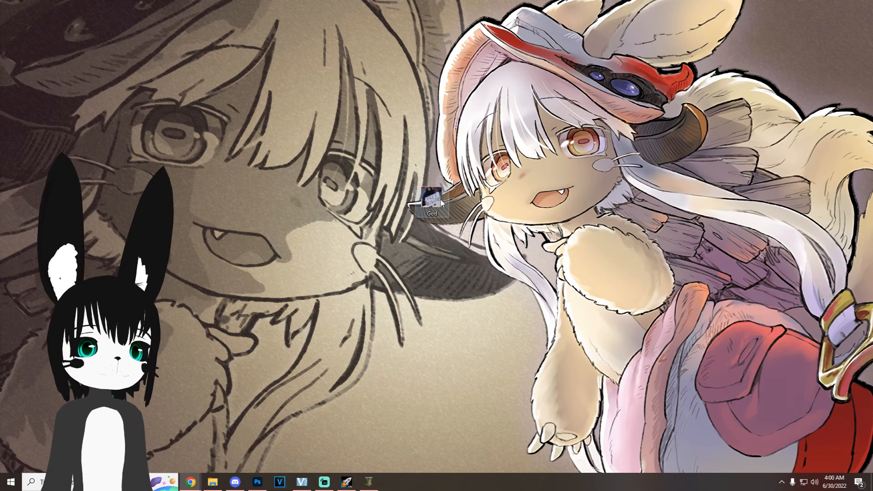
scroll(446, 284, "up", 3)
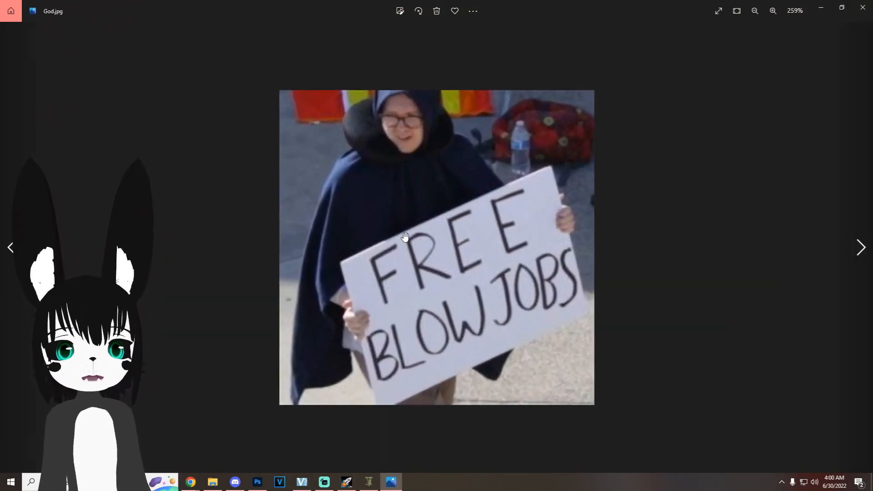
key("alt+F4")
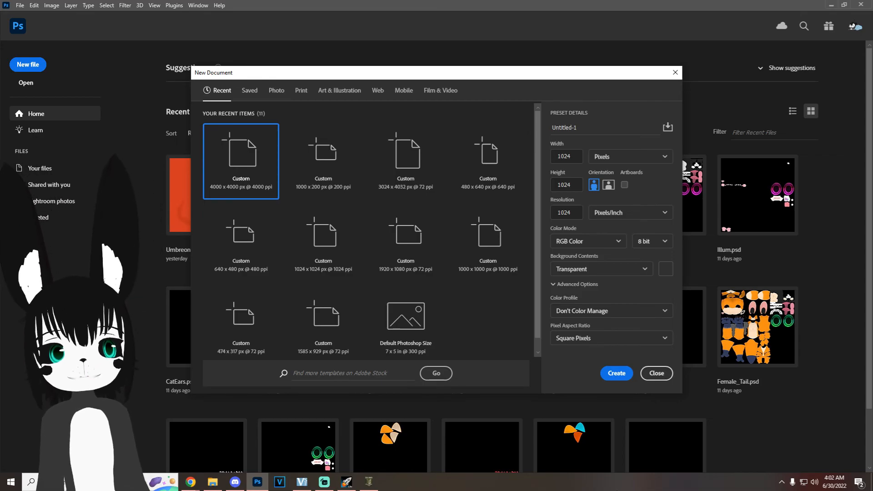
Step: In Photoshop, create a transparent 1024 x 1024 px document and place the God image from the desktop over the whole canvas
left_click(616, 373)
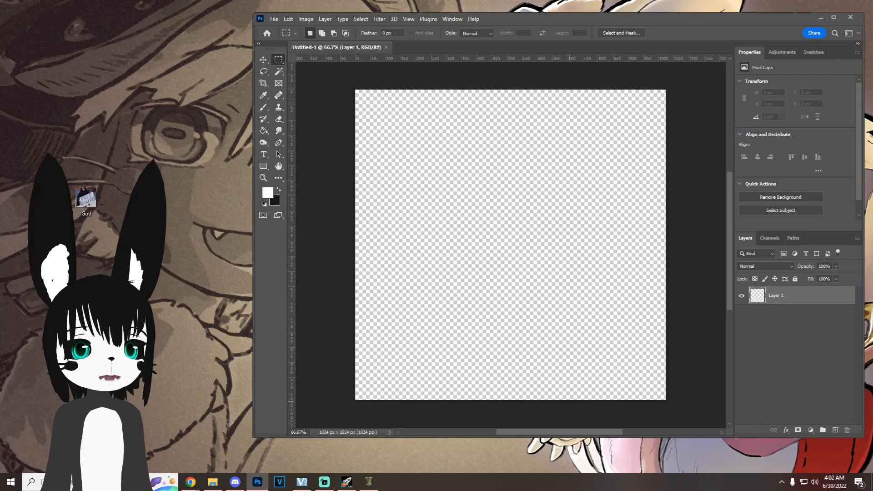
left_click_drag(86, 195, 529, 200)
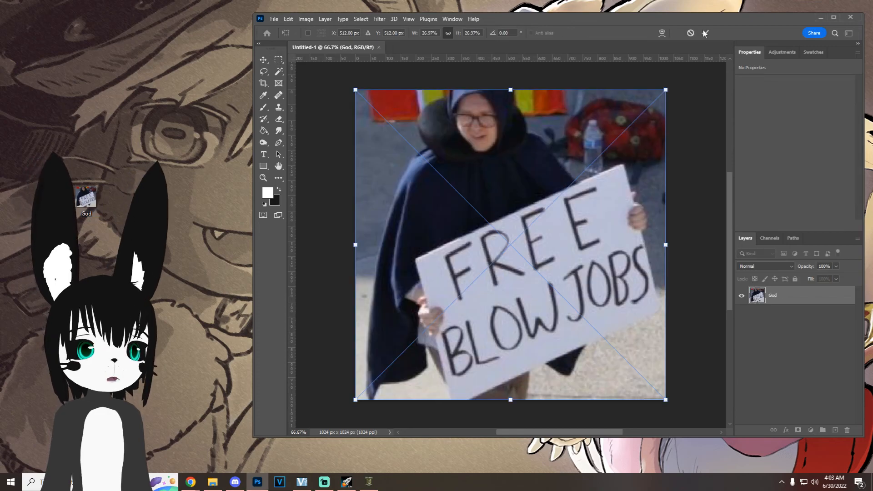
key("Return")
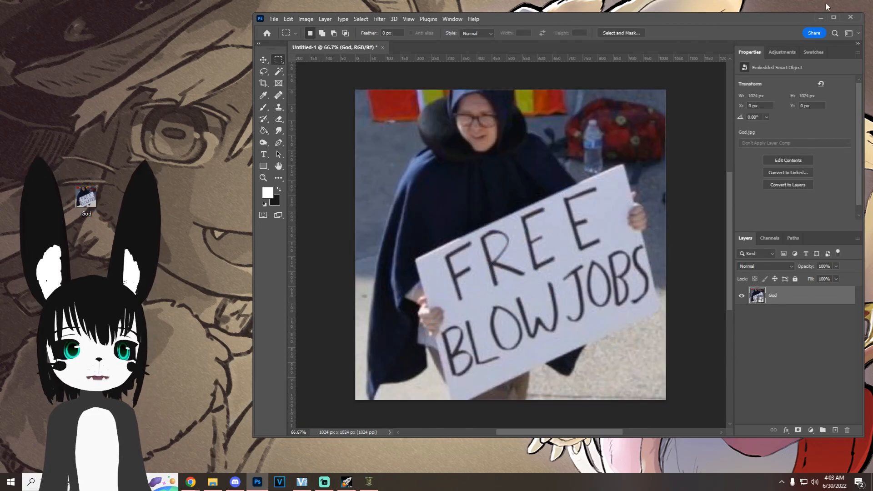
left_click(834, 17)
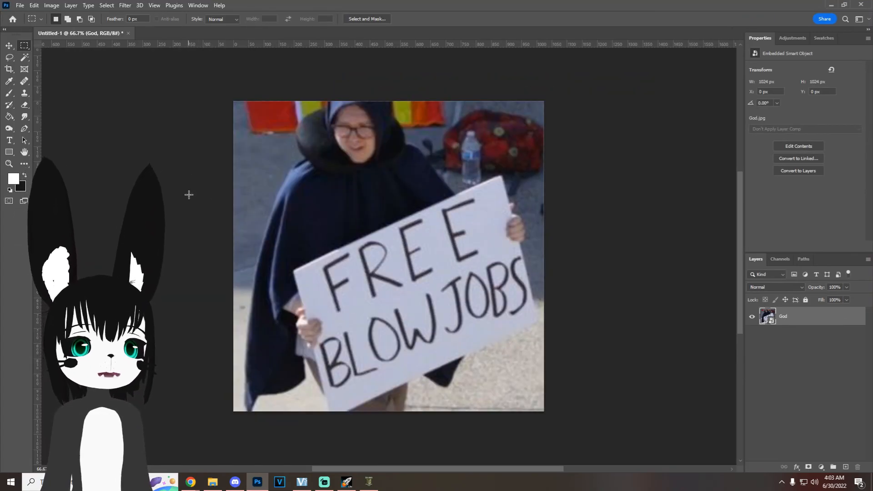
Step: Save a copy of the image as a Targa file named lex in World at War's raw\images folder
left_click(20, 5)
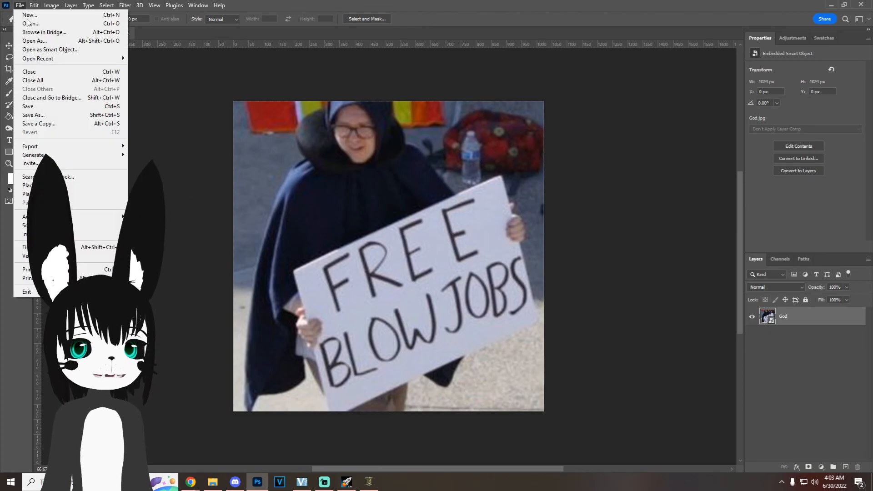
left_click(63, 124)
left_click(289, 354)
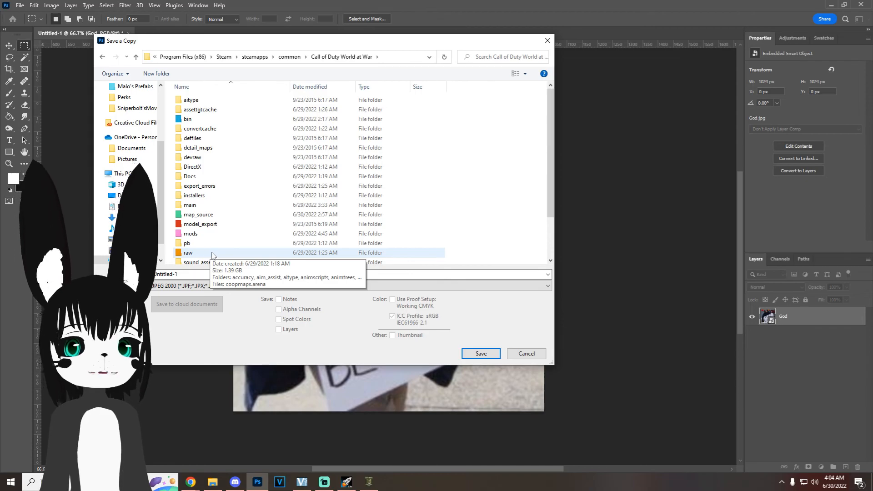
double_click(211, 254)
double_click(222, 252)
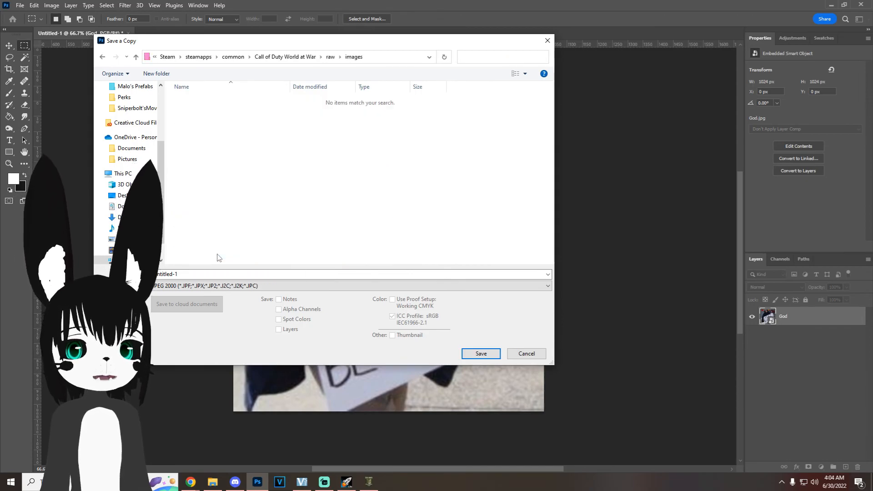
left_click(196, 274)
key("BackSpace")
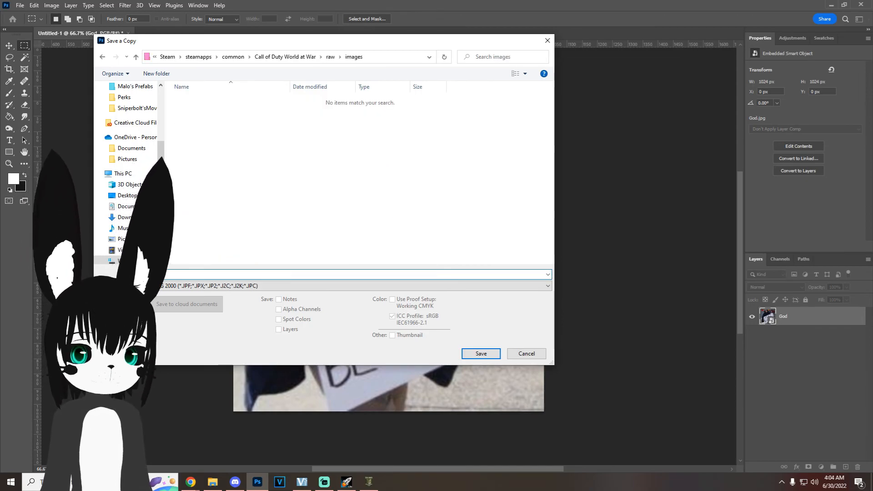
left_click(199, 286)
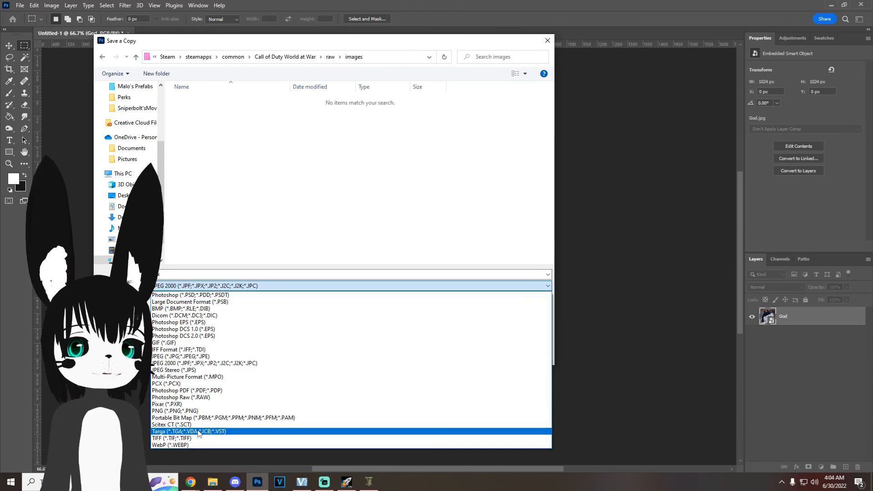
left_click(199, 431)
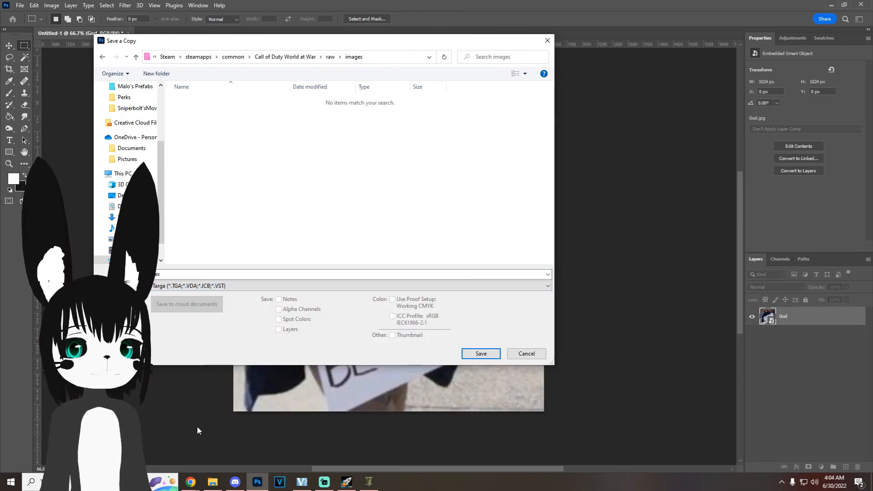
left_click(476, 353)
key("Return")
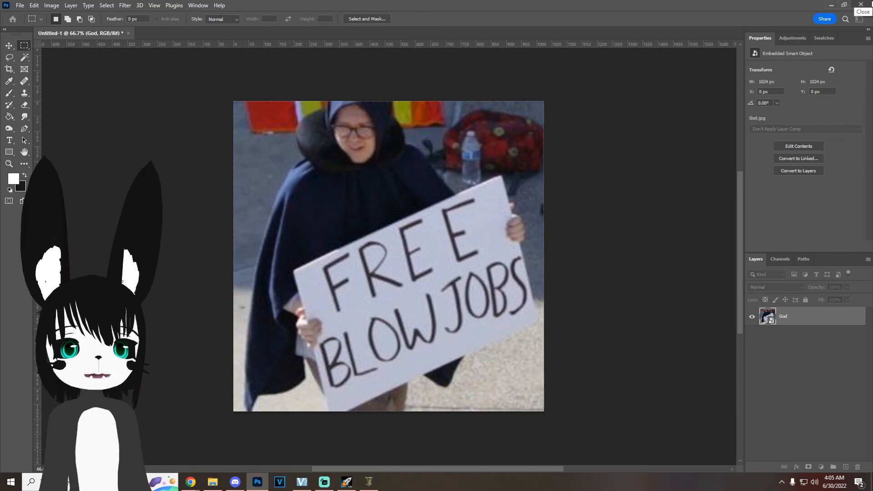
Step: Close Photoshop, run the Launcher from World at War's bin folder and start the Asset Manager
left_click(872, 3)
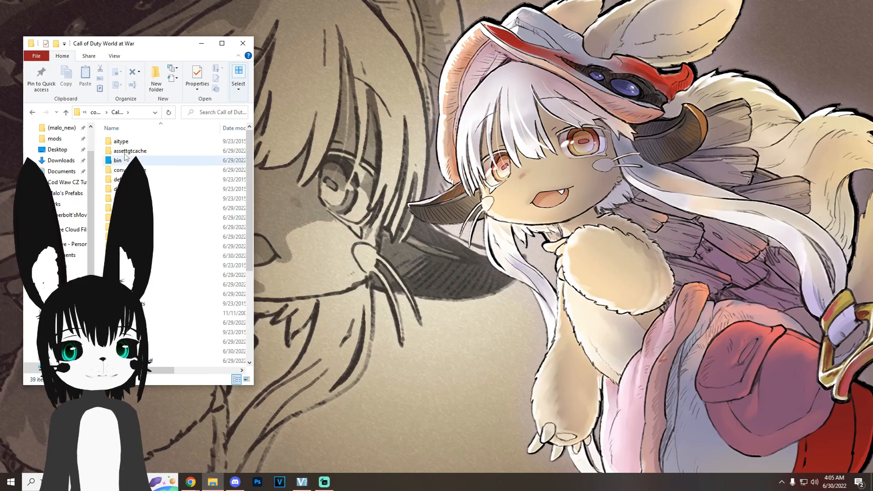
double_click(132, 160)
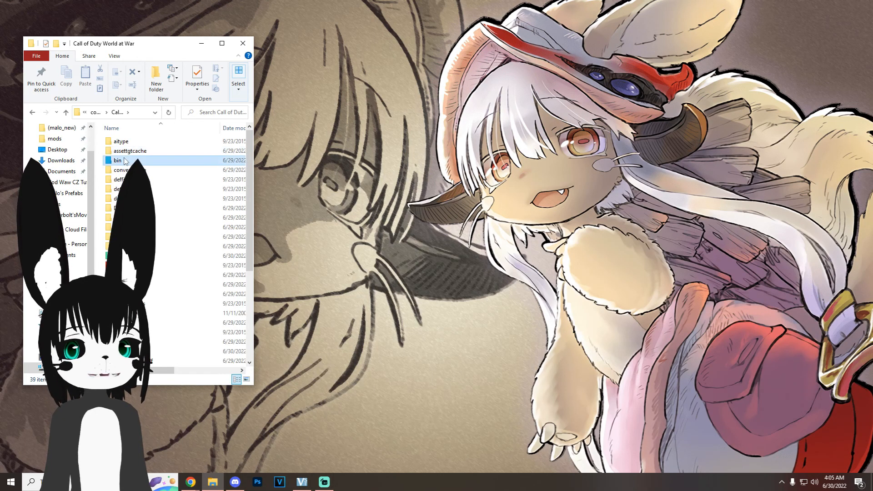
left_click(139, 361)
double_click(132, 360)
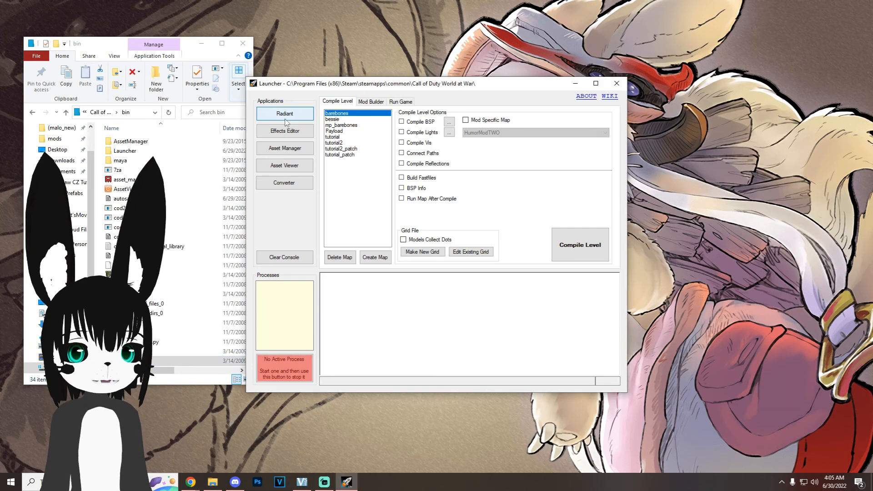
left_click(285, 149)
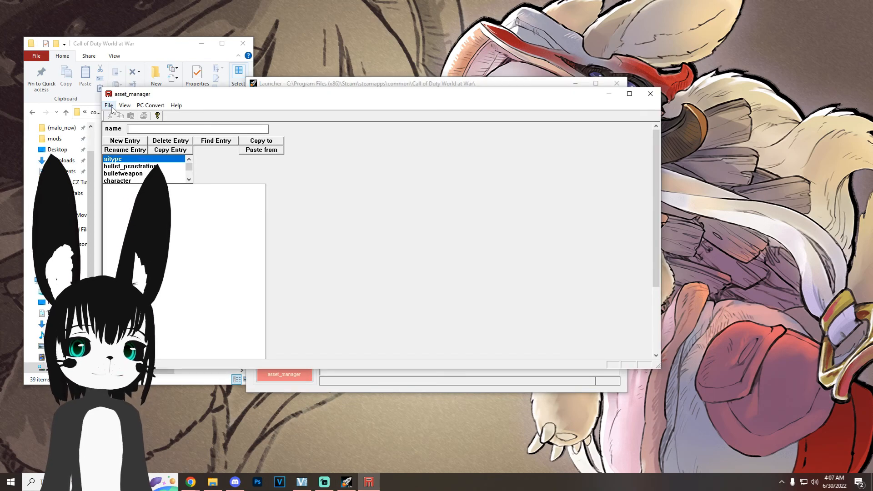
Step: Create a new game data file named lex in the source_data folder
left_click(109, 106)
left_click(121, 136)
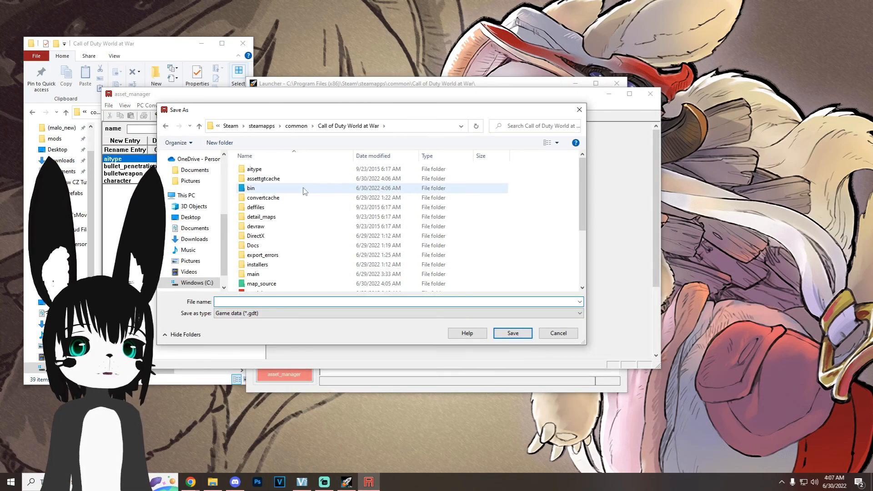
scroll(291, 207, "down", 4)
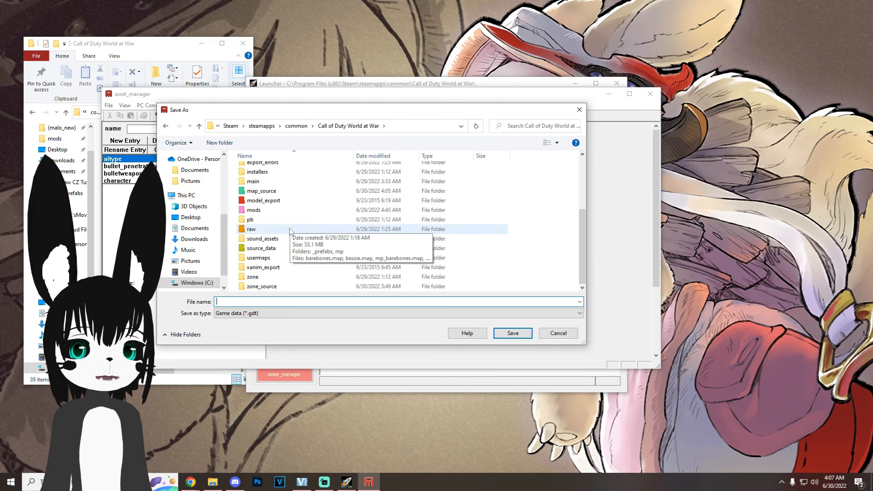
double_click(279, 249)
left_click(259, 302)
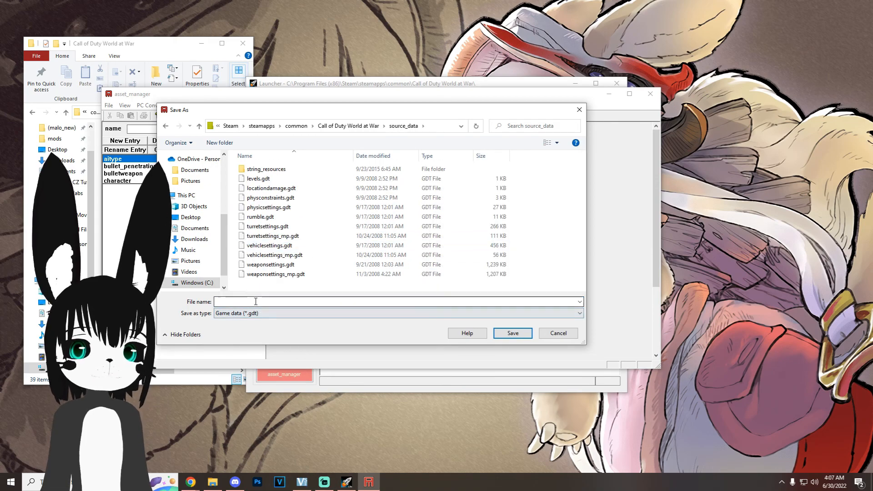
type("lex")
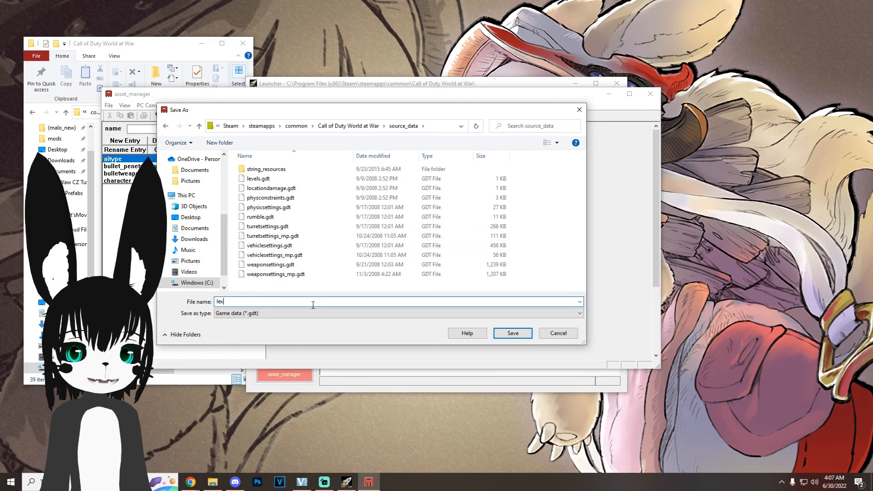
left_click(505, 337)
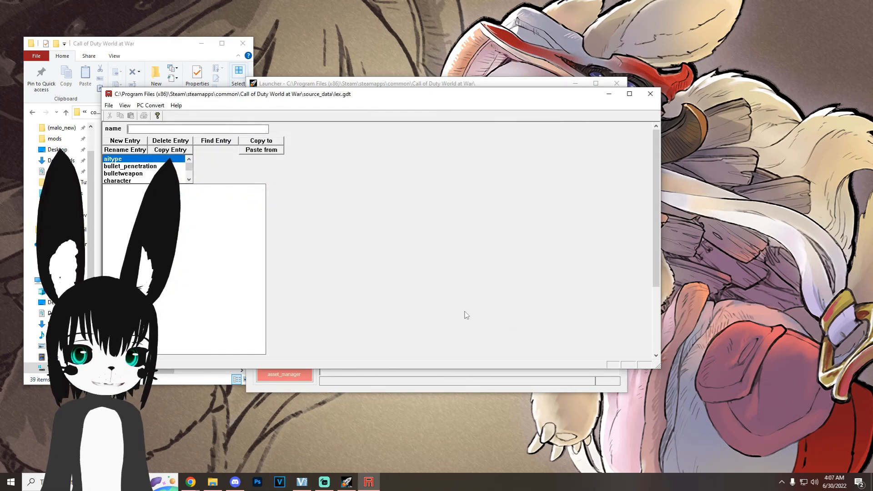
Step: Add a material entry named lex with surface type fruit, usage poster and the decal locale enabled
left_click(139, 142)
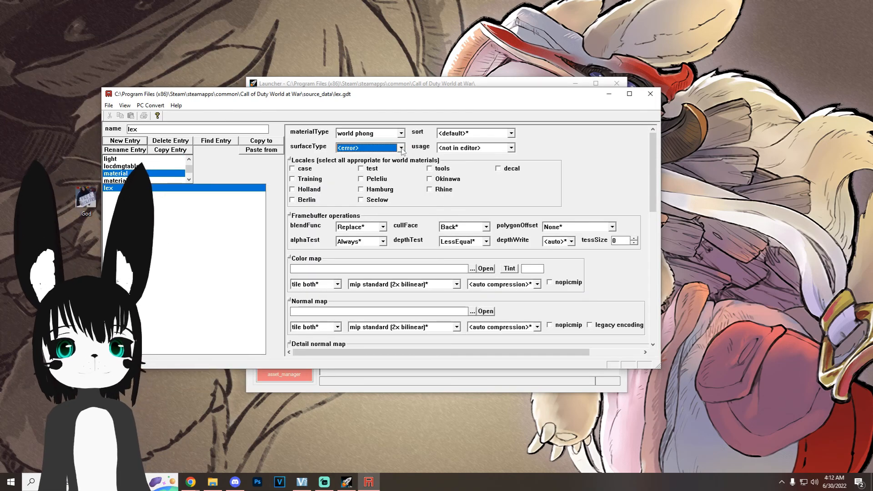
left_click(400, 148)
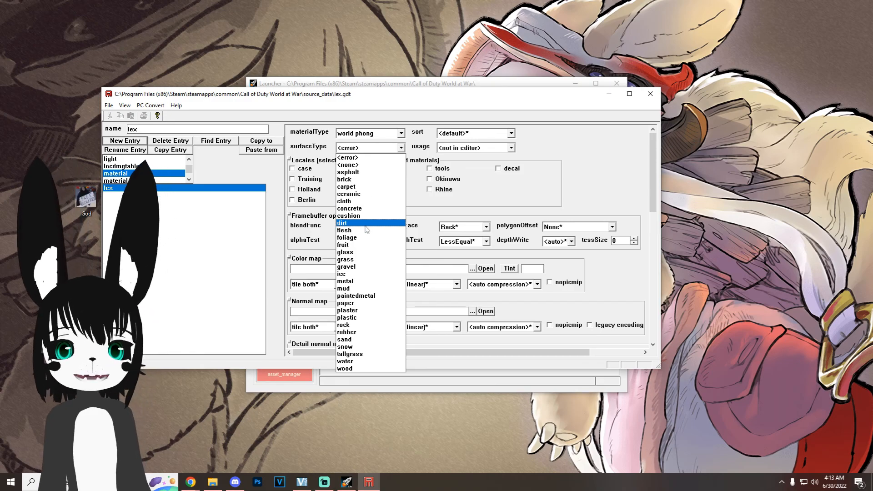
left_click(359, 245)
left_click(473, 148)
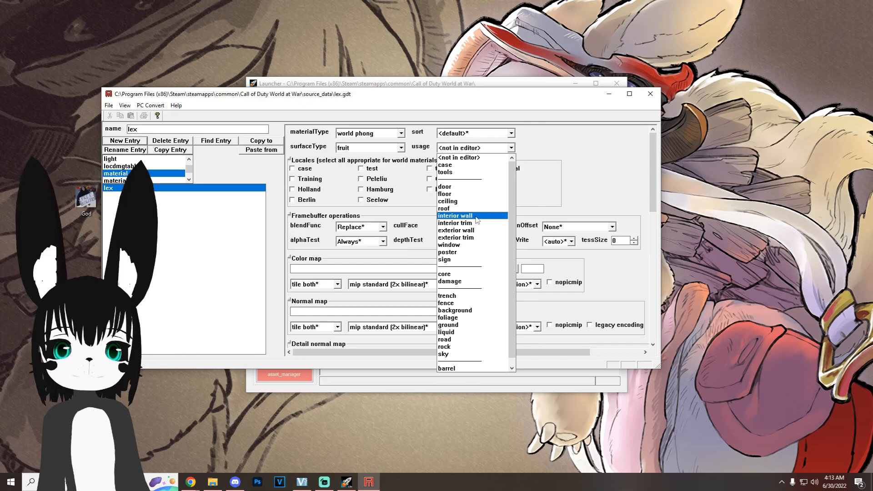
left_click(461, 253)
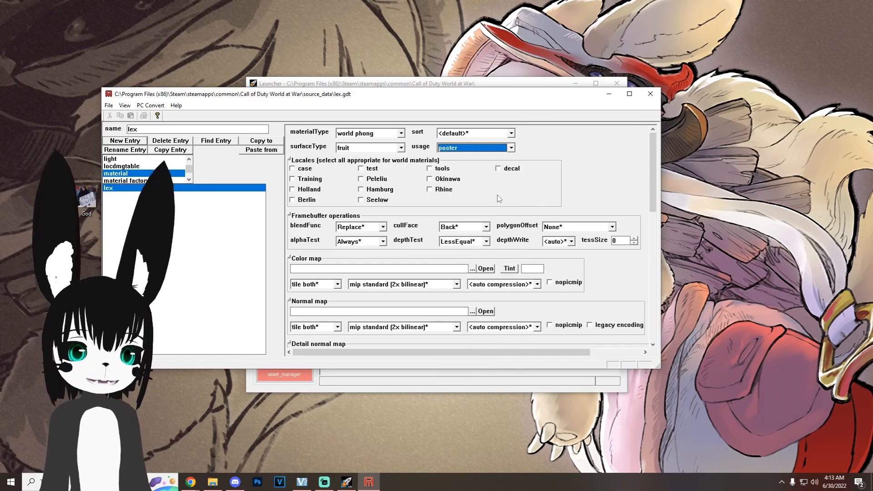
left_click(499, 169)
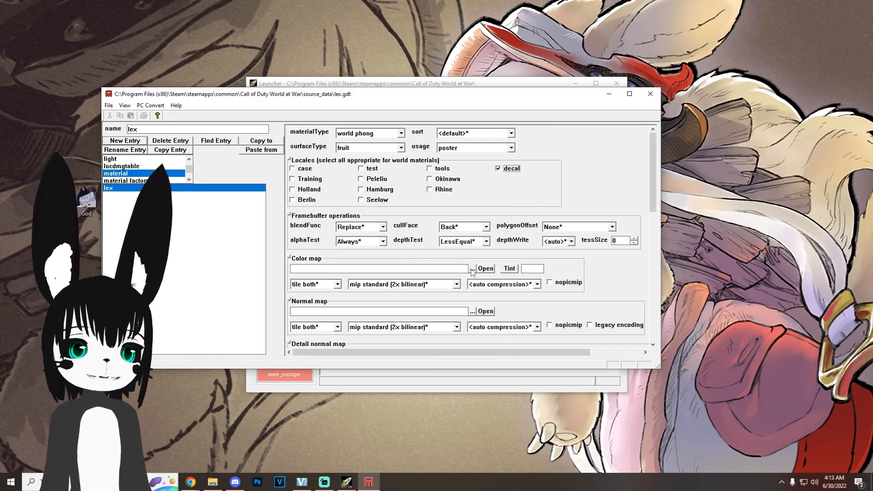
Step: Set the material's color map to raw\images\lex.tga, convert the lex material and close the conversion console
left_click(472, 269)
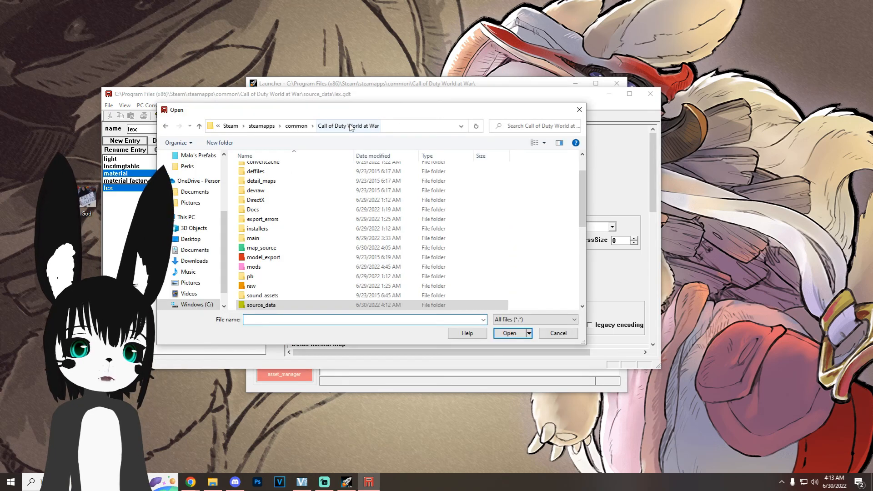
double_click(253, 285)
scroll(282, 245, "down", 3)
double_click(282, 238)
scroll(285, 239, "down", 4)
left_click(273, 247)
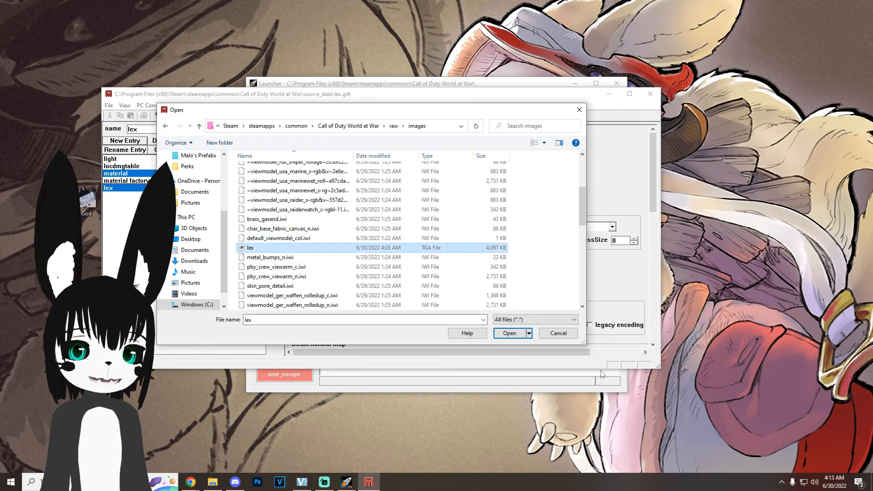
left_click(509, 334)
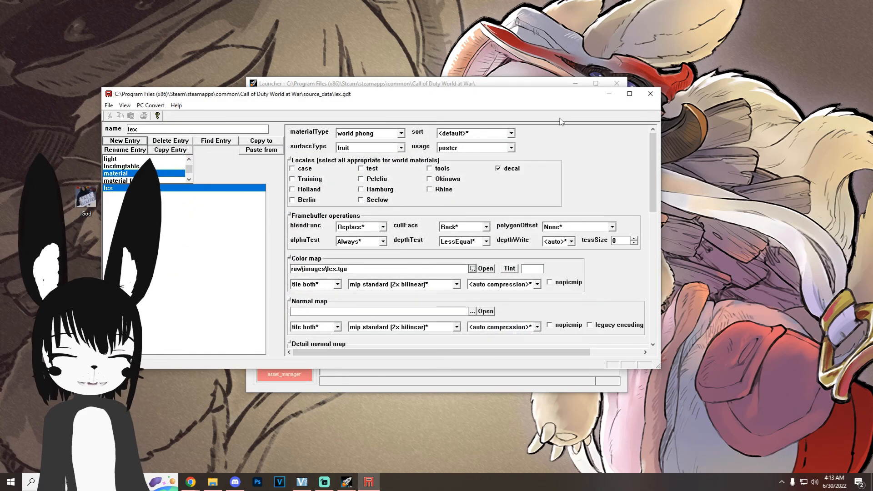
key("F10")
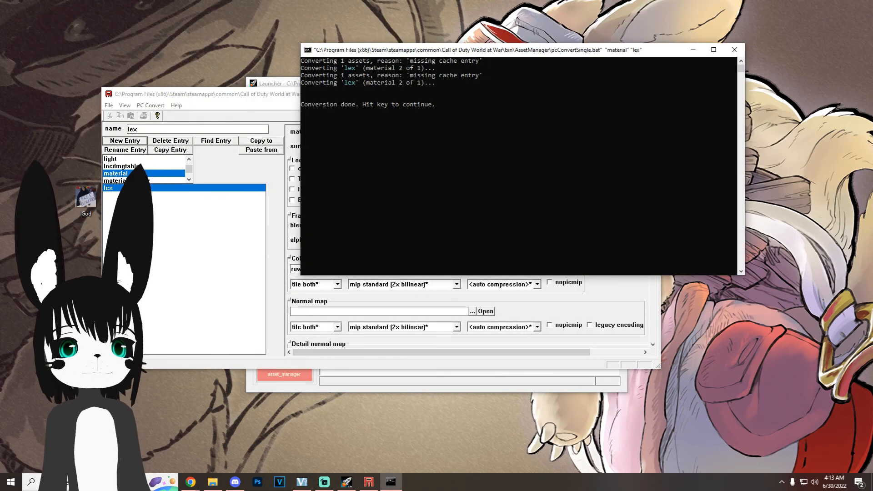
left_click(735, 50)
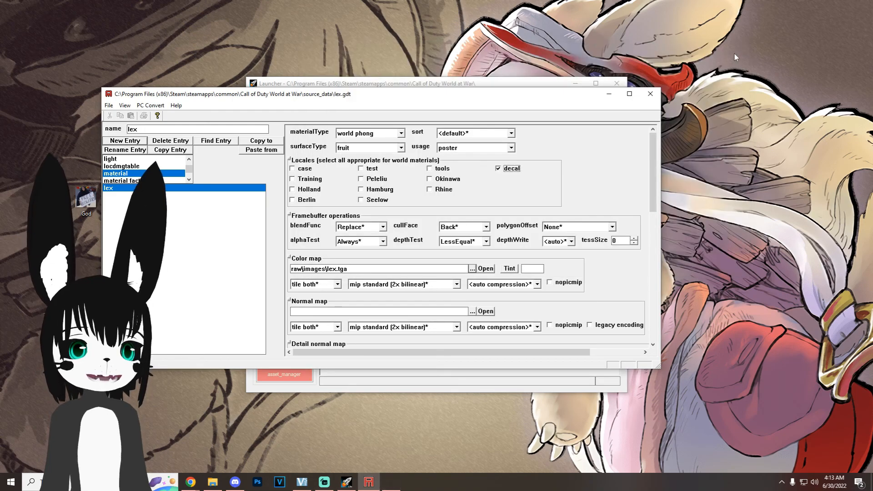
Step: Close the Asset Manager and copy lex.iwi from World at War's raw\images folder in File Explorer
left_click(648, 90)
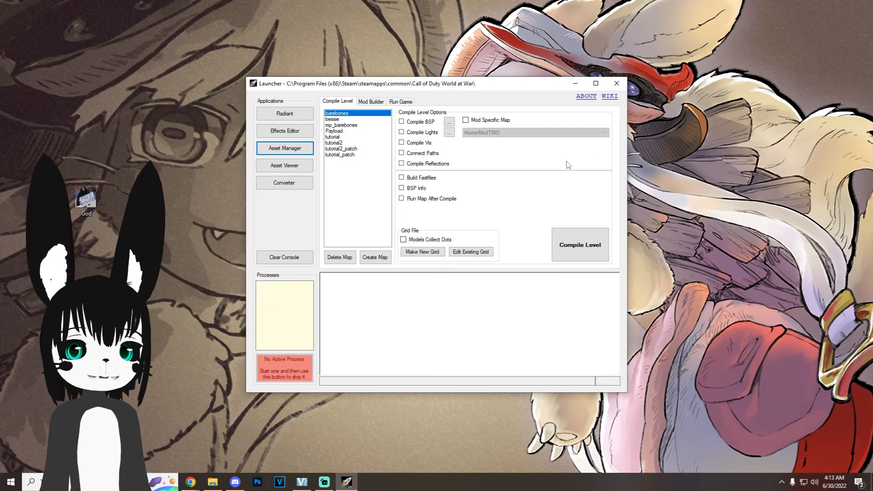
left_click(213, 481)
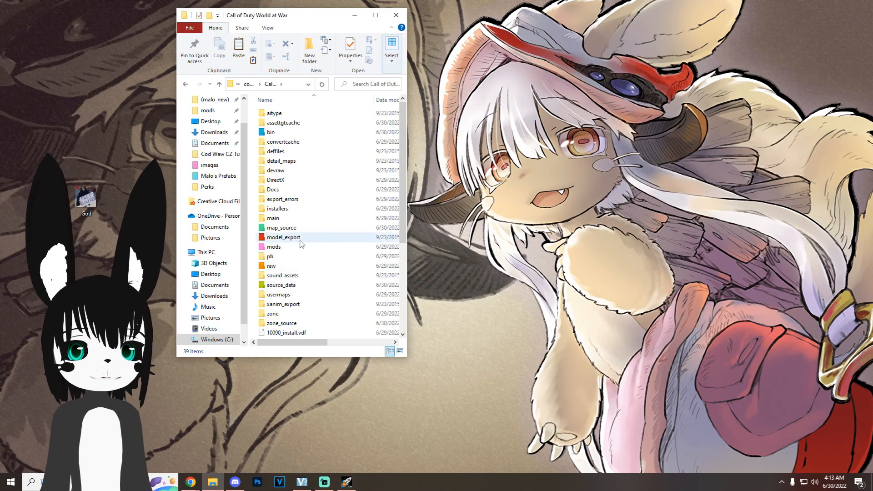
double_click(291, 267)
double_click(293, 266)
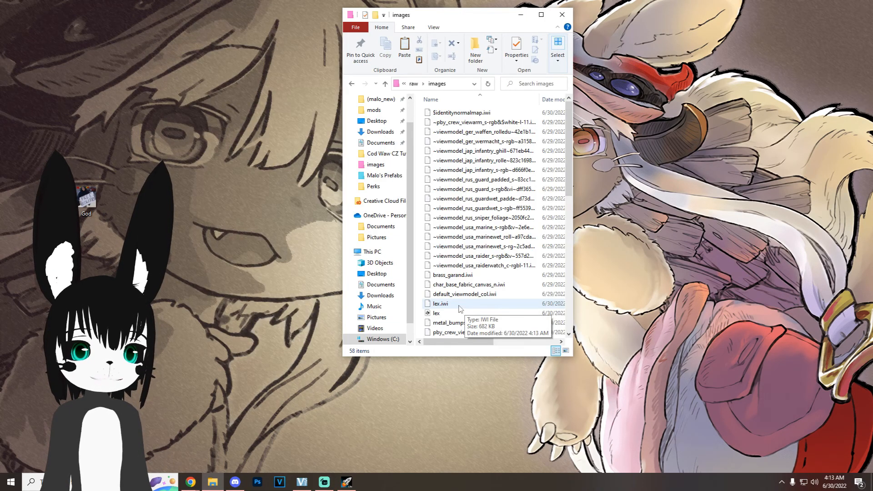
left_click(460, 310)
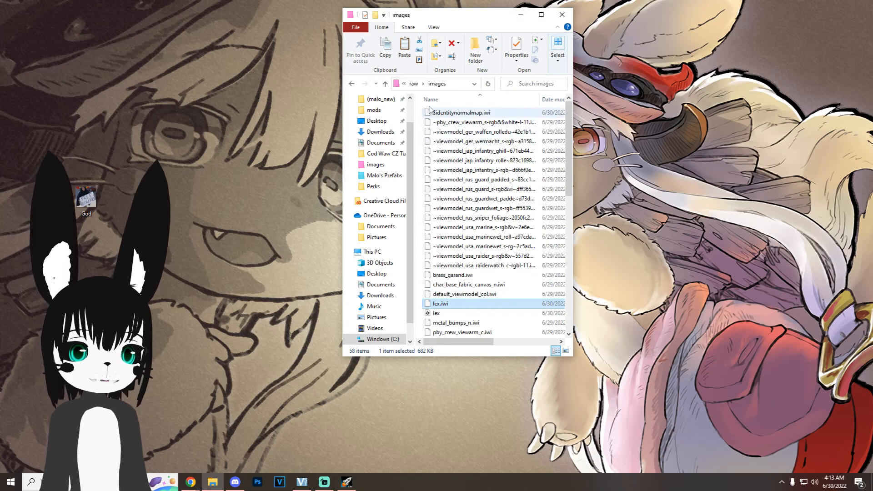
Step: Paste lex.iwi into the iwi folder of the tutorial mod and minimize the File Explorer window
left_click(415, 83)
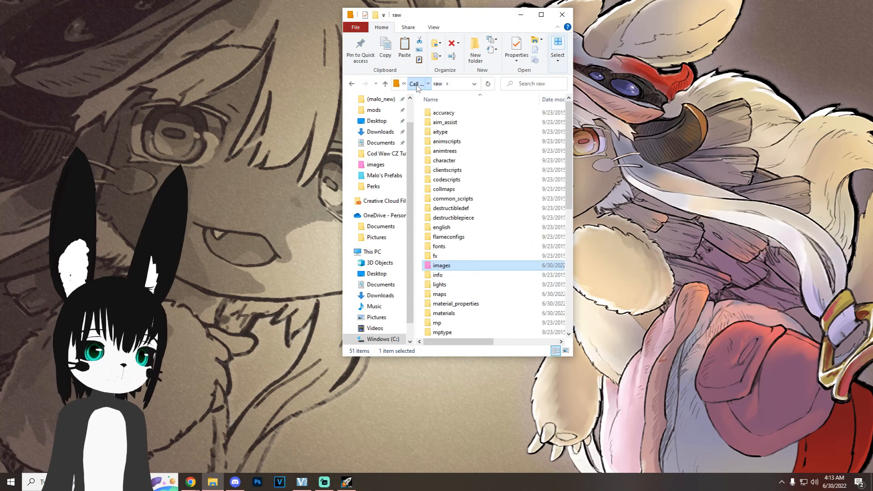
left_click(415, 84)
double_click(444, 250)
left_click(456, 142)
double_click(456, 142)
double_click(442, 122)
left_click(417, 84)
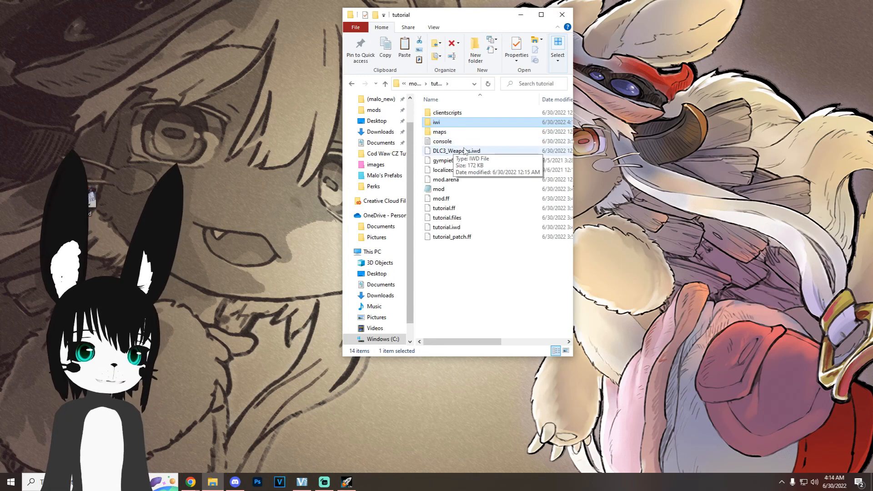
double_click(443, 123)
key("ctrl+v")
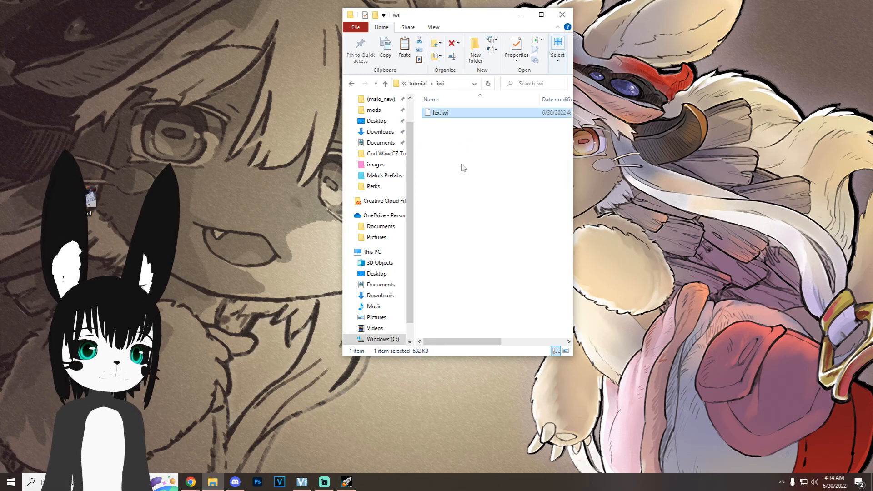
left_click(460, 164)
left_click(521, 15)
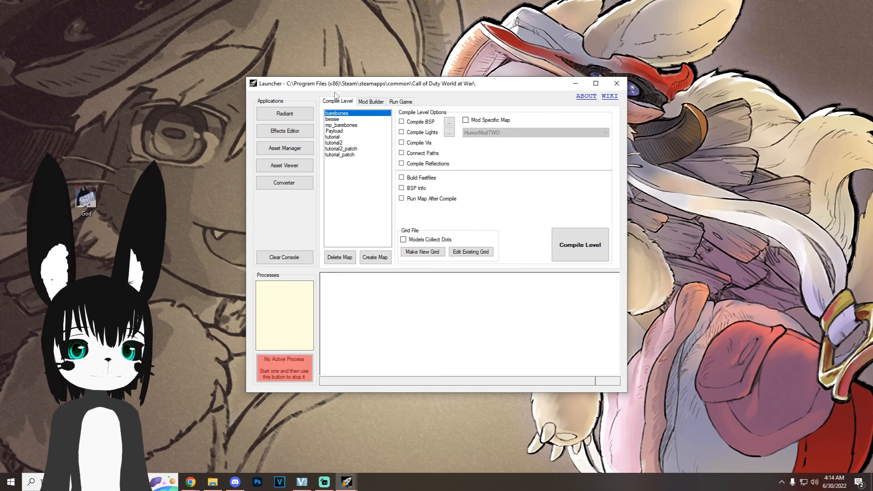
Step: Start Radiant from the Launcher, filter the available textures by usage and choose the lex texture
left_click(303, 114)
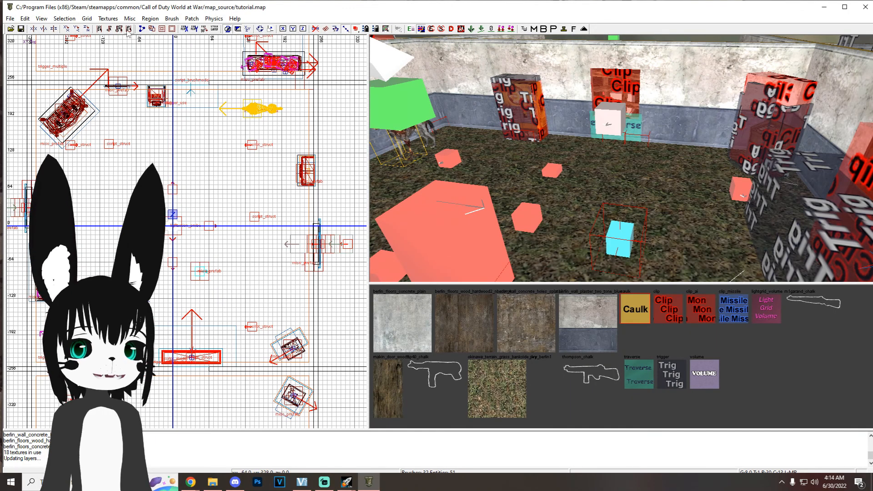
left_click(108, 18)
mouse_move(170, 157)
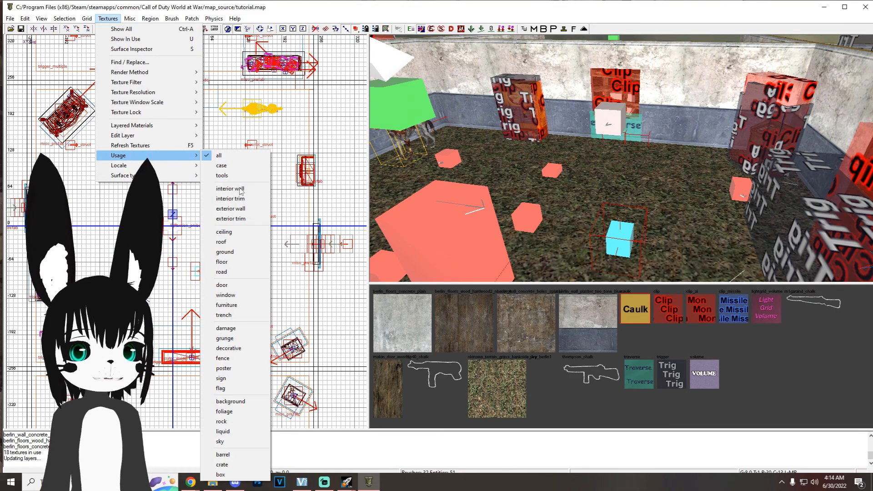
left_click(242, 389)
scroll(582, 346, "down", 5)
left_click(631, 337)
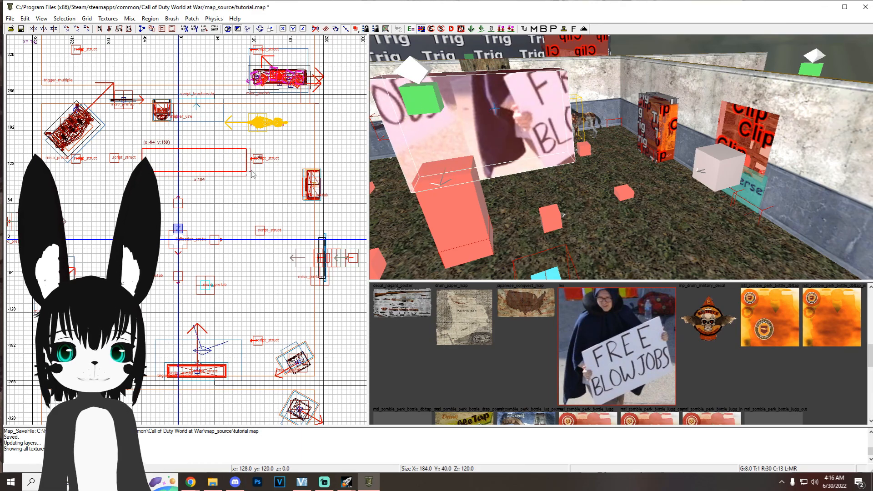
Step: Draw an upright brush with the lex texture in tutorial.map, about 16 units thick and 288 units tall
left_click_drag(251, 171, 252, 158)
key("ctrl+Tab")
left_click_drag(197, 171, 198, 76)
mouse_move(470, 182)
right_mouse_down()
mouse_move(533, 155)
mouse_move(535, 141)
mouse_move(532, 155)
right_mouse_up()
key("ctrl+Tab")
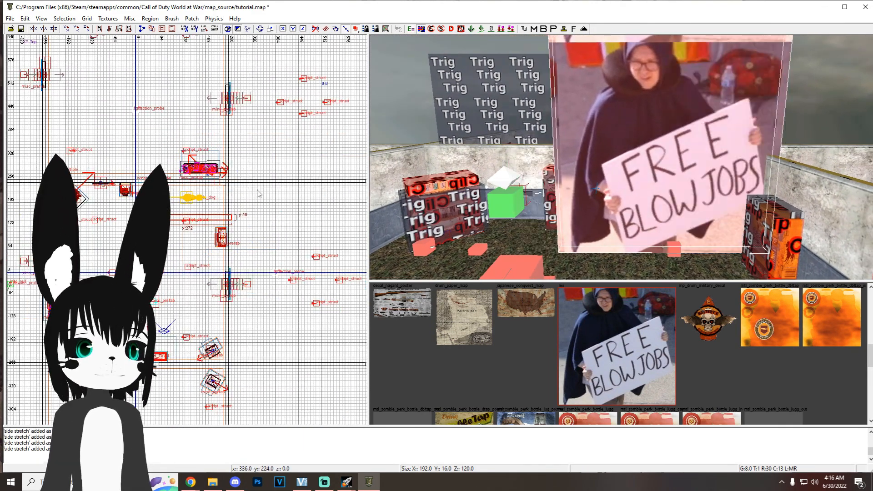
Step: Resize the lex brush to about 272 units wide and 256 units tall, deselect it and save the map
key("ctrl+Tab")
left_click_drag(197, 145, 195, 156)
mouse_move(604, 143)
right_mouse_down()
mouse_move(691, 146)
mouse_move(683, 147)
right_mouse_up()
key("Escape")
key("ctrl+s")
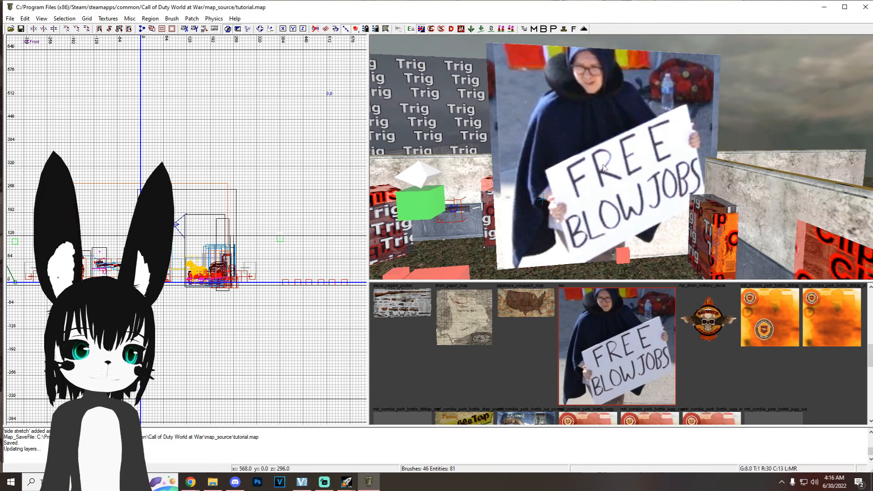
Step: Set the horizontal and vertical stretch of the lex brush's texture to 0.1 in the surface inspector
left_click(606, 165, "shift")
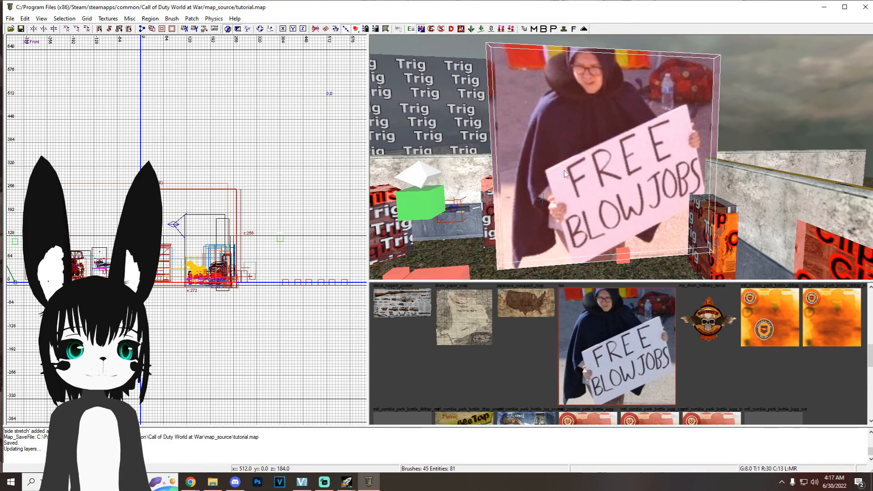
key("s")
left_click_drag(366, 104, 266, 98)
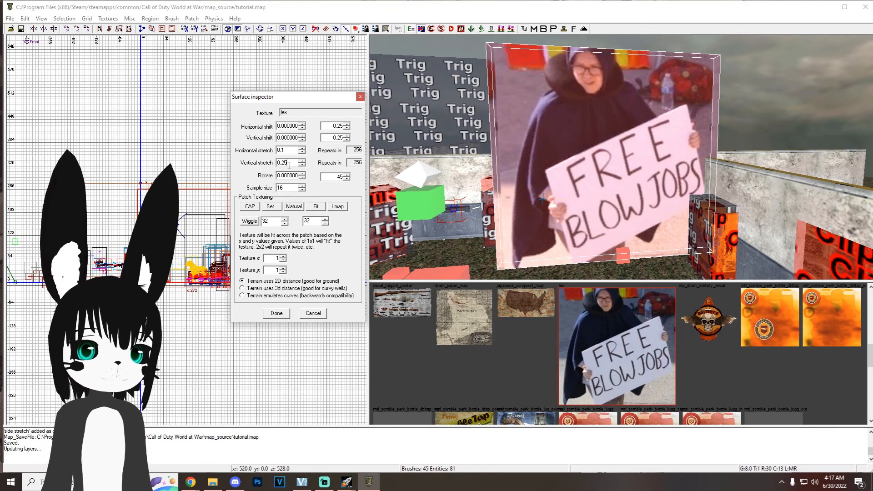
left_click(278, 314)
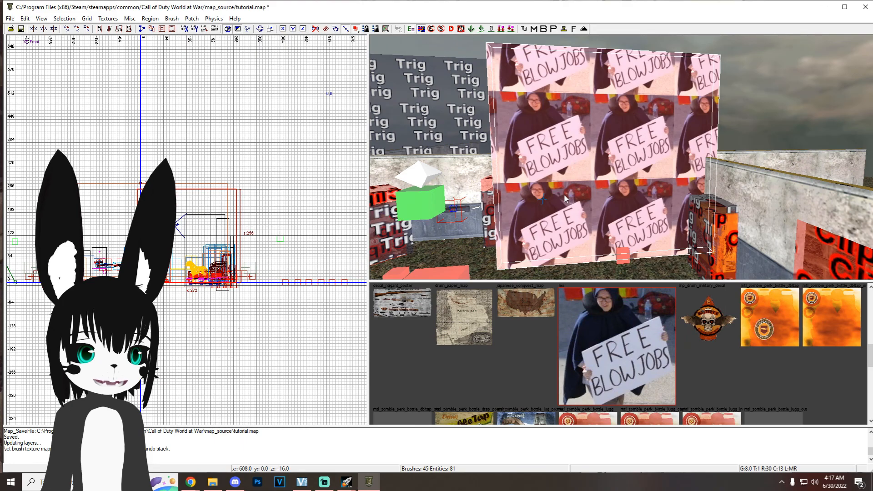
Step: Shrink the lex brush to about 104 by 102 units so a single poster image fills its face
key("ctrl+Tab")
key("ctrl+Tab")
left_click_drag(287, 232, 251, 232)
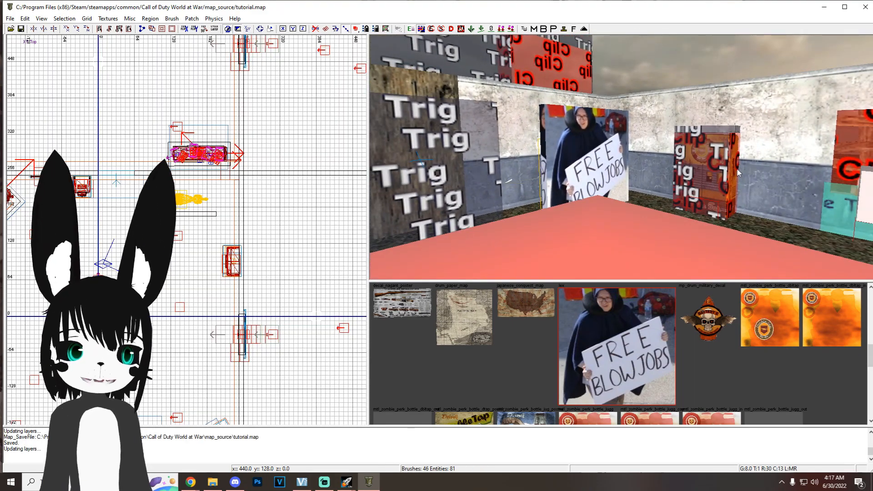
key("Up")
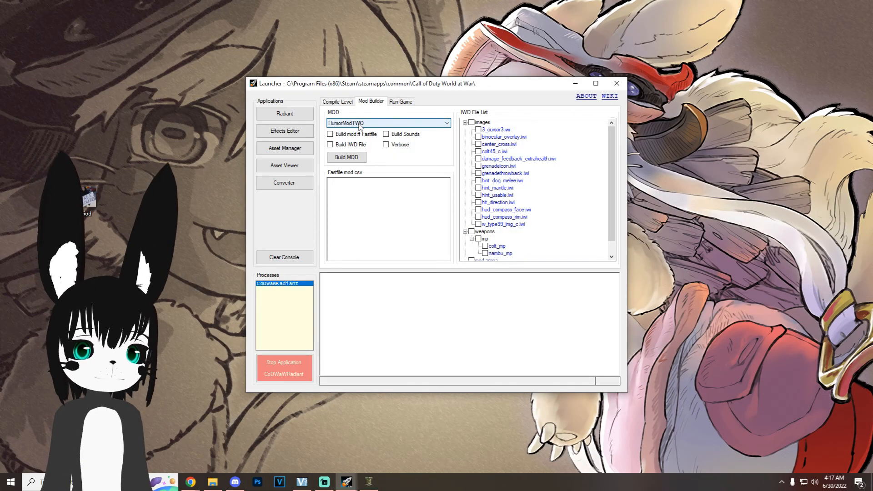
Step: Build the tutorial mod in the Launcher with both its mod.ff fastfile and IWD file, including lex.iwi
left_click(359, 126)
left_click(359, 156)
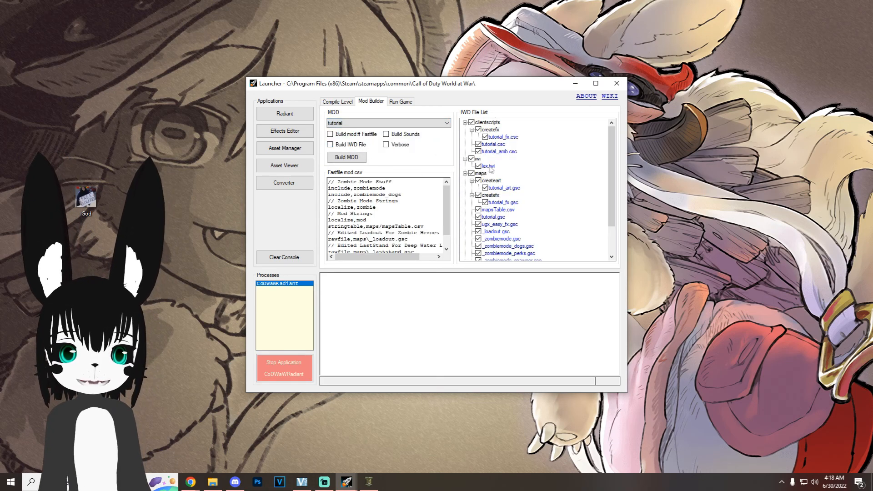
scroll(488, 176, "down", 1)
scroll(488, 175, "up", 1)
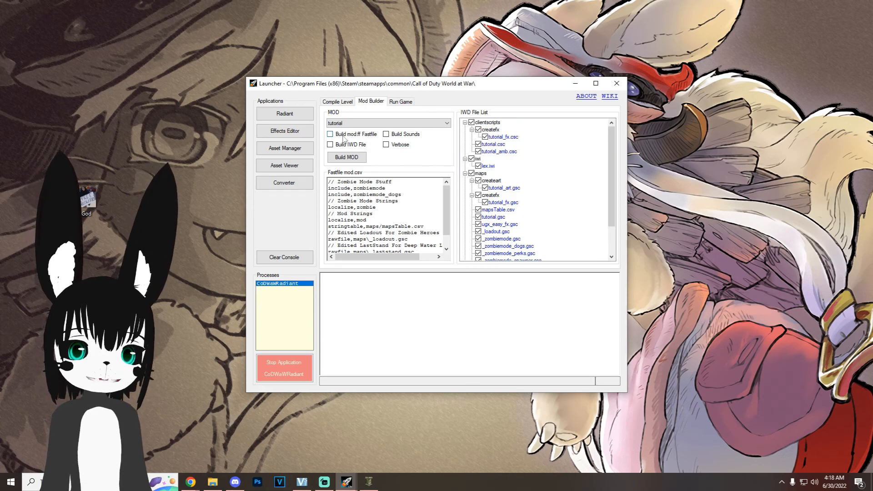
left_click(345, 145)
left_click(346, 157)
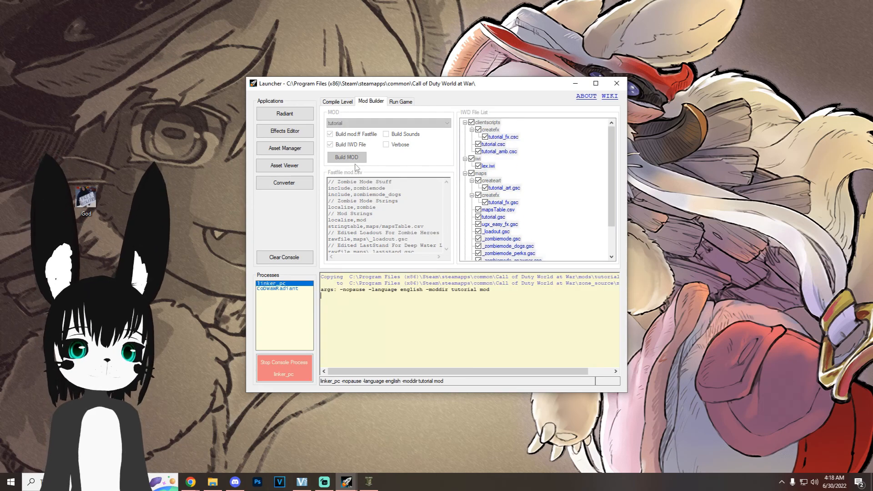
left_click(346, 155)
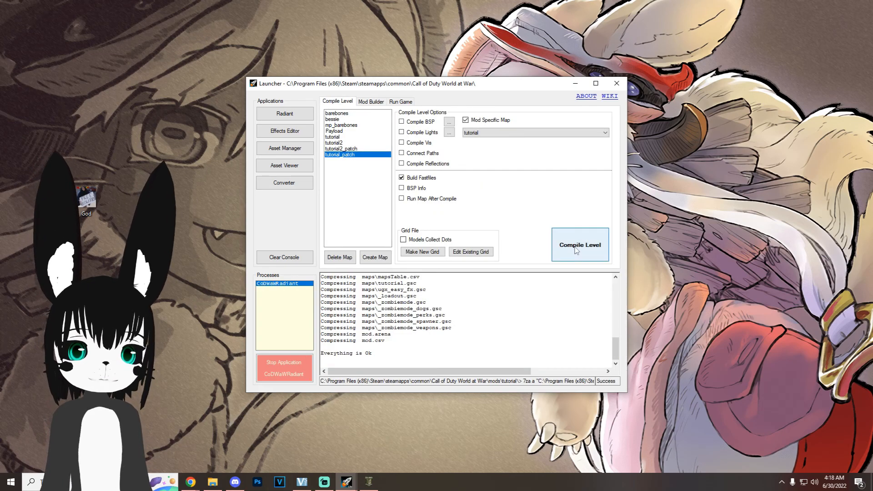
Step: Compile tutorial_patch's fastfiles for the tutorial mod and walk through the map in the game
left_click(577, 251)
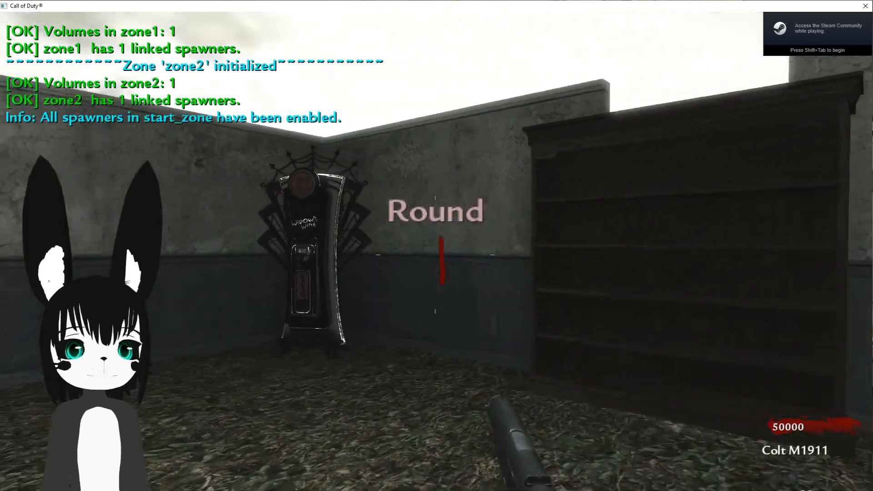
key("w")
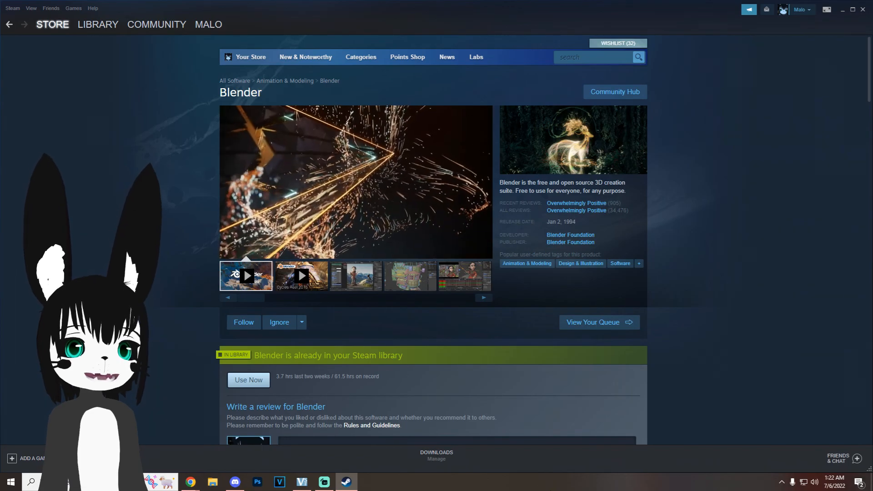
Step: Switch to Steam and get the free Blender software from its store page
scroll(175, 130, "down", 8)
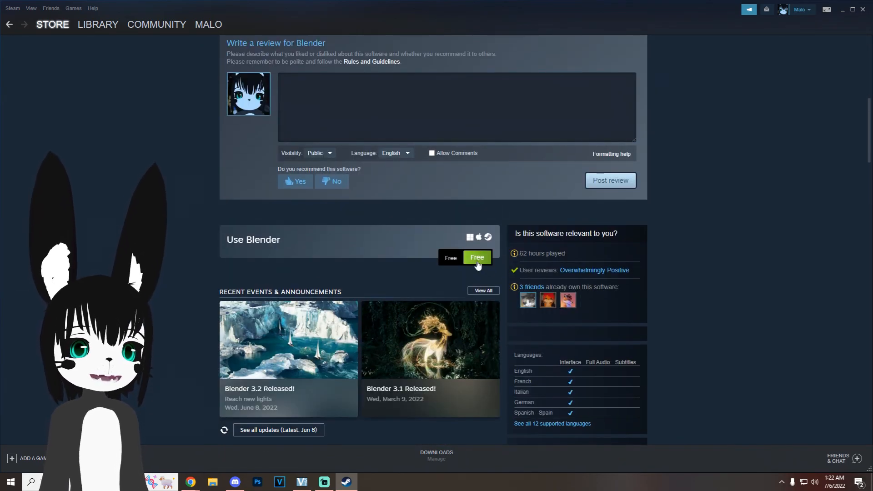
left_click(477, 265)
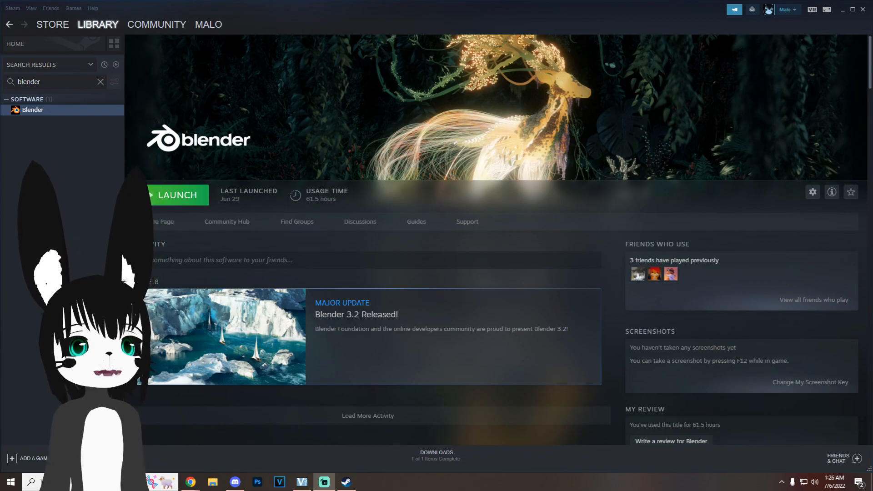
Step: Change Steam's beta participation to Steam Beta Update in the client settings
left_click(30, 8)
left_click(36, 156)
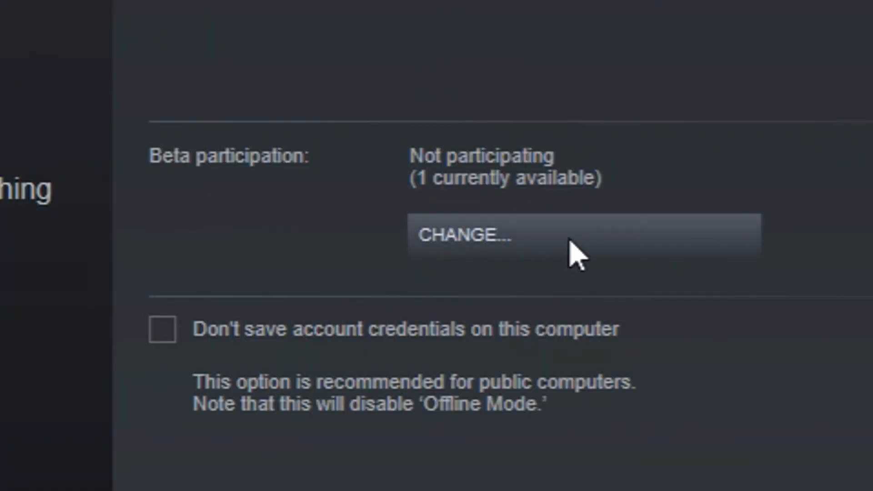
left_click(528, 234)
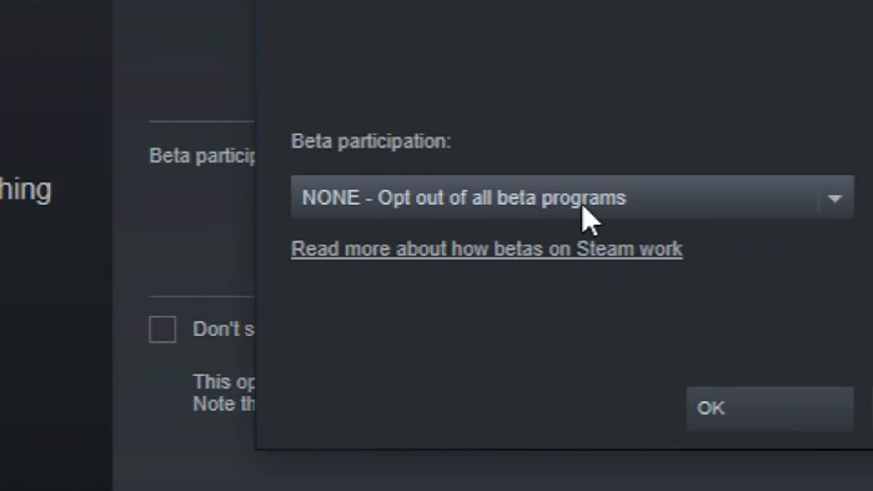
left_click(585, 212)
left_click(487, 293)
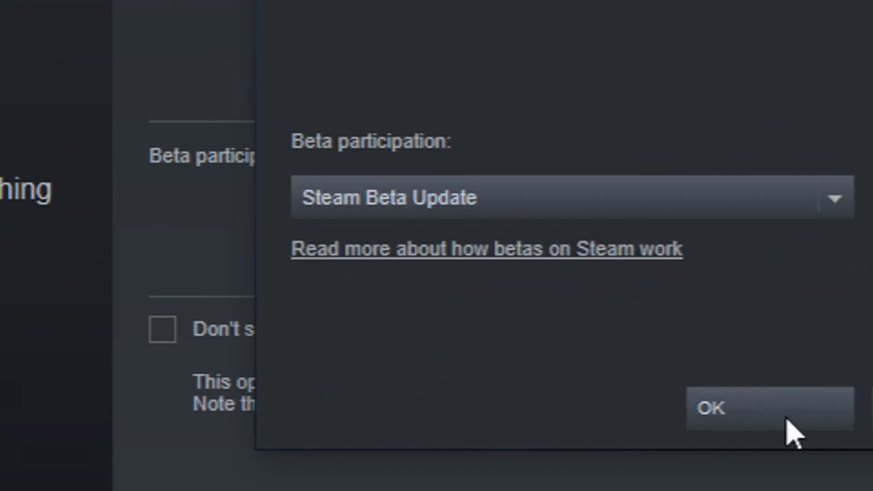
left_click(773, 425)
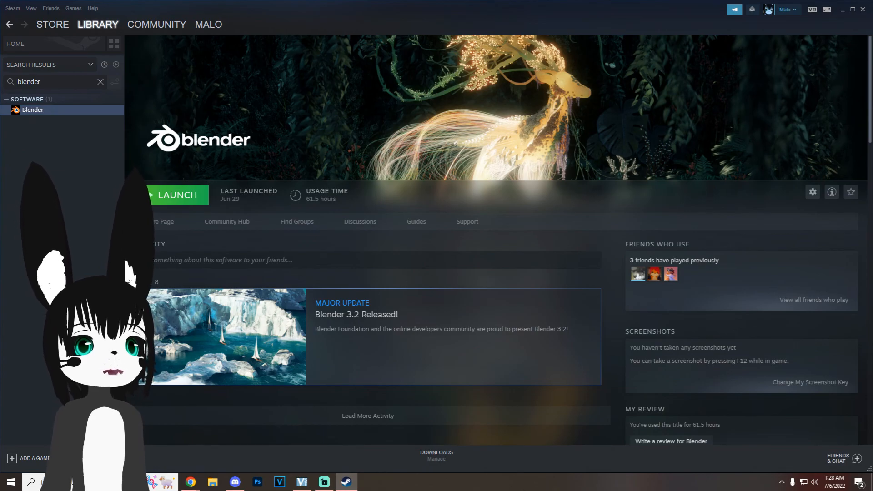
Step: Opt Blender into its 2.79 beta branch in the library entry's properties and close them
right_click(48, 108)
left_click(78, 164)
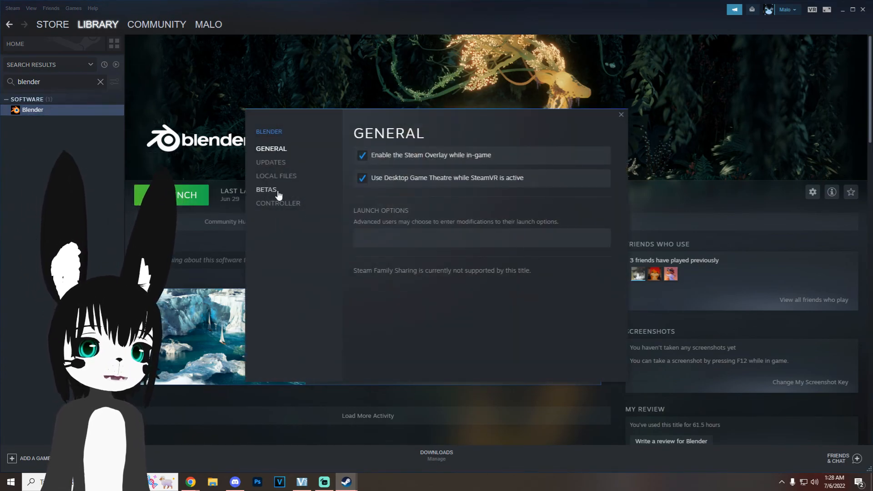
left_click(269, 190)
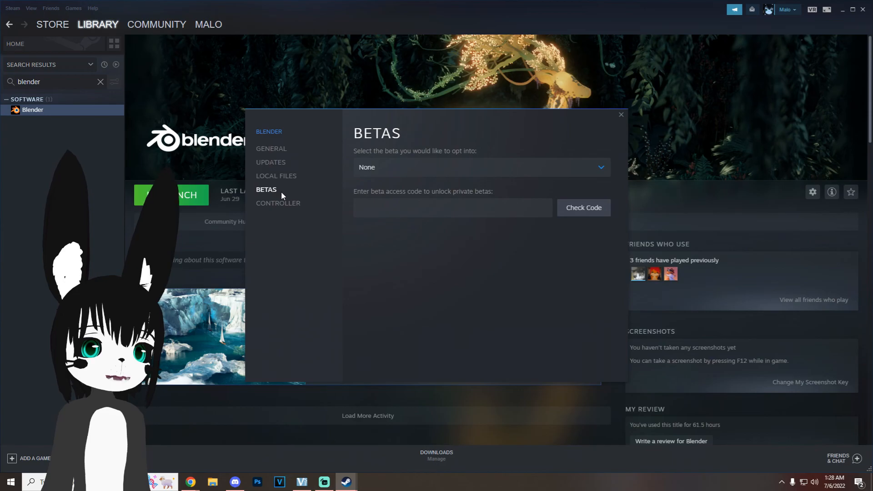
left_click(415, 171)
left_click(394, 210)
key("Escape")
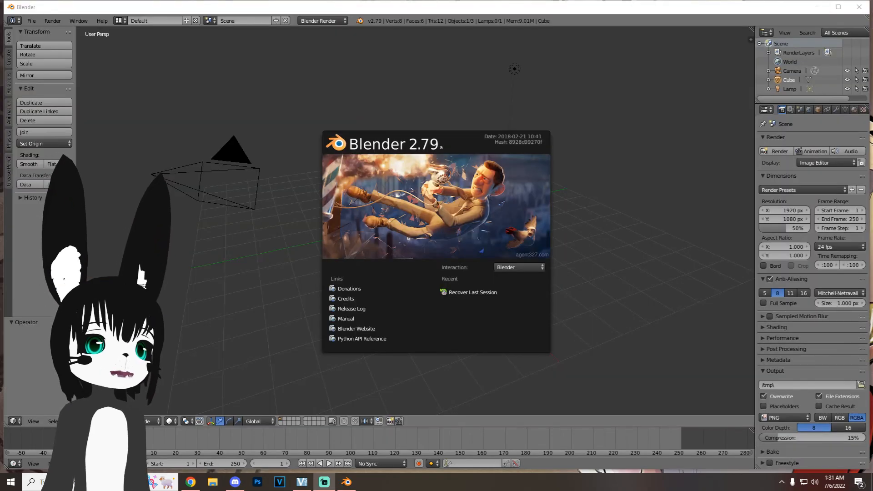
Step: Dismiss the splash screen in Blender 2.79 and open the User Preferences
key("Escape")
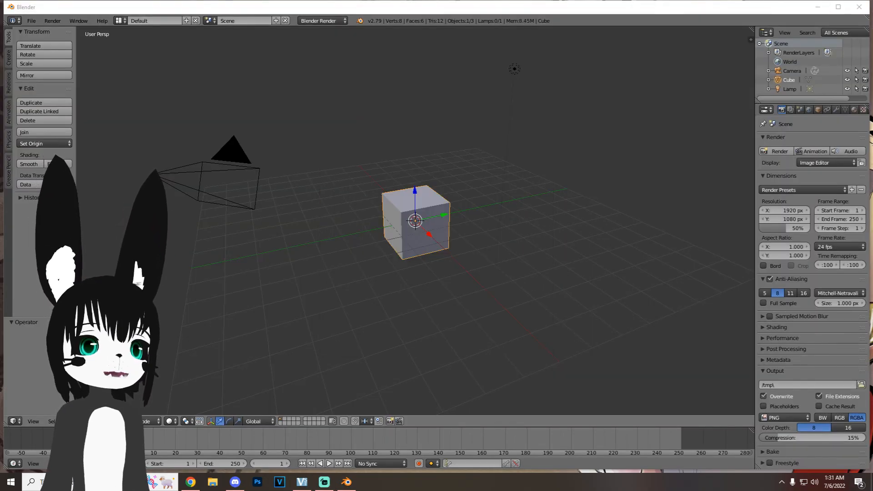
left_click(32, 21)
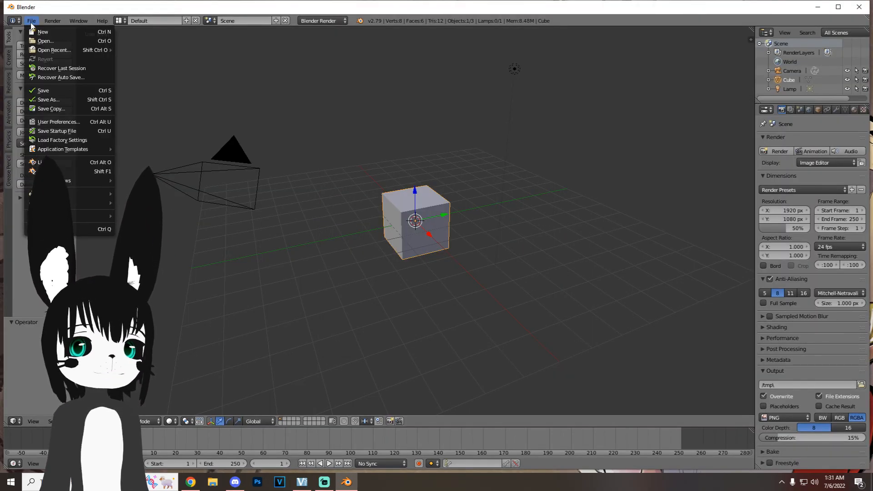
left_click(84, 122)
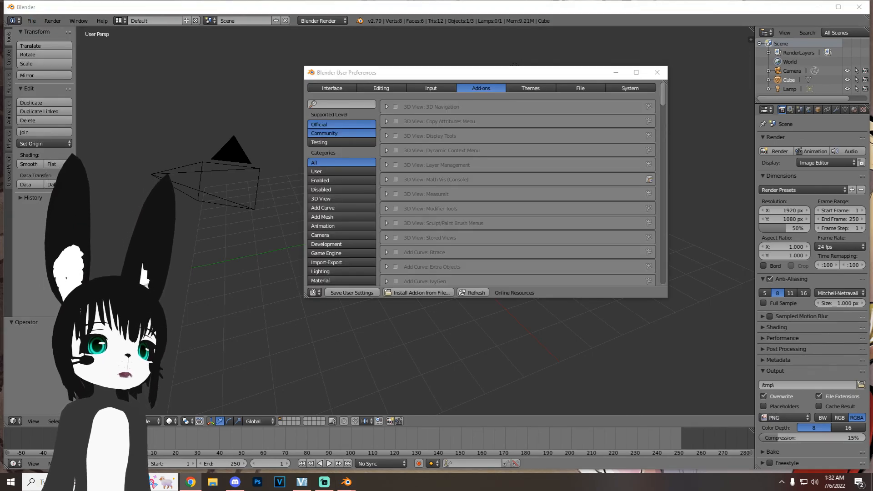
Step: Install the add-on Blender-CoD_Addon_v0.3.5_alpha3.zip from the Desktop and include Testing-level add-ons in the list
left_click(426, 293)
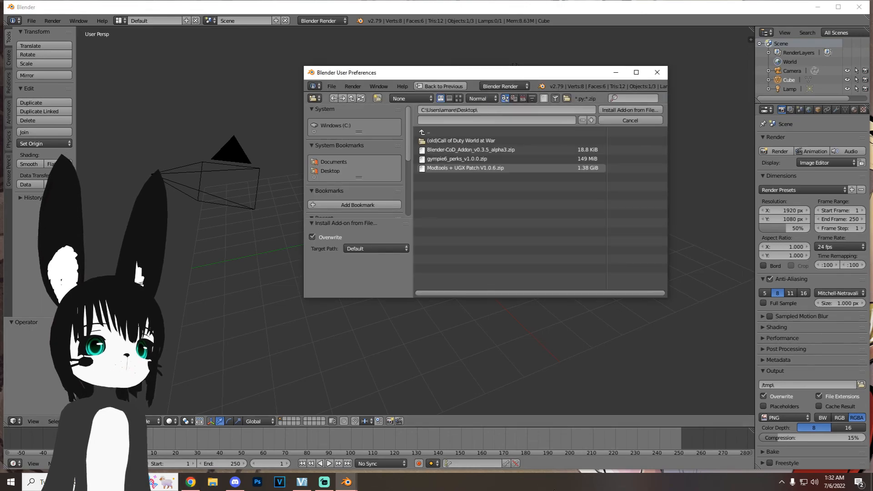
left_click(470, 150)
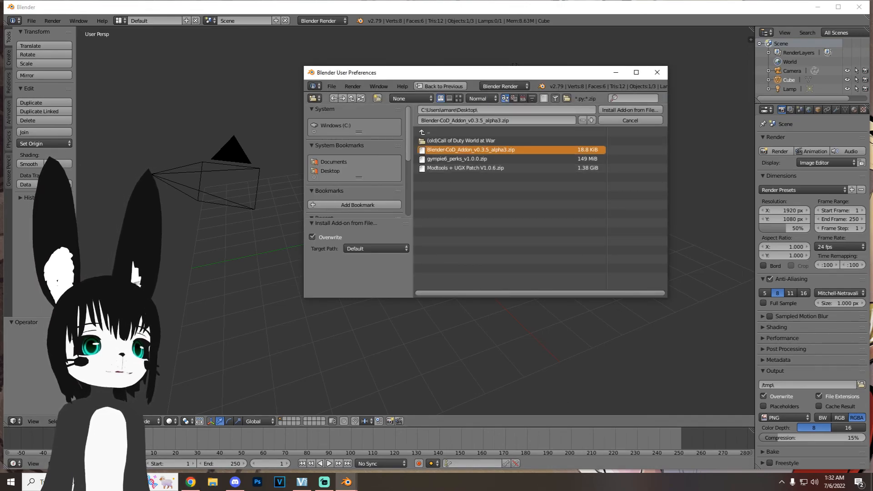
left_click(631, 110)
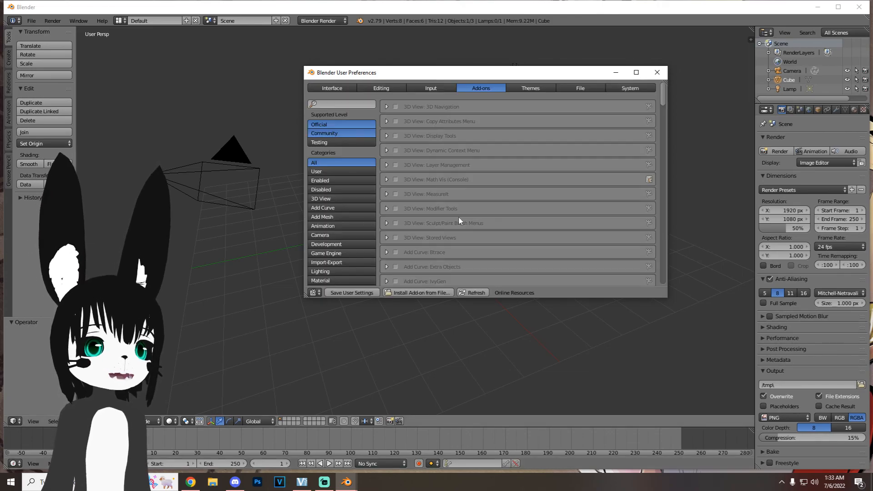
left_click(328, 142)
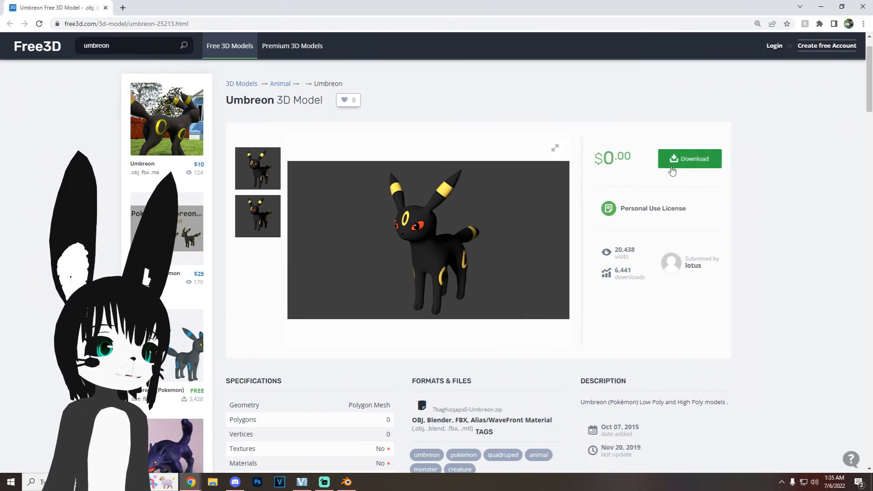
Step: Download the free Umbreon 3D model from Free3D and extract the archive's Umbreon folder to the desktop
left_click(676, 168)
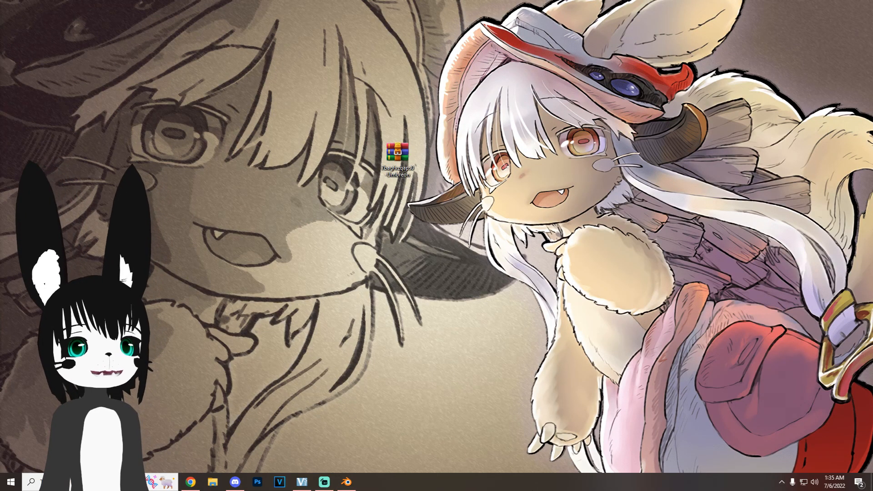
double_click(397, 152)
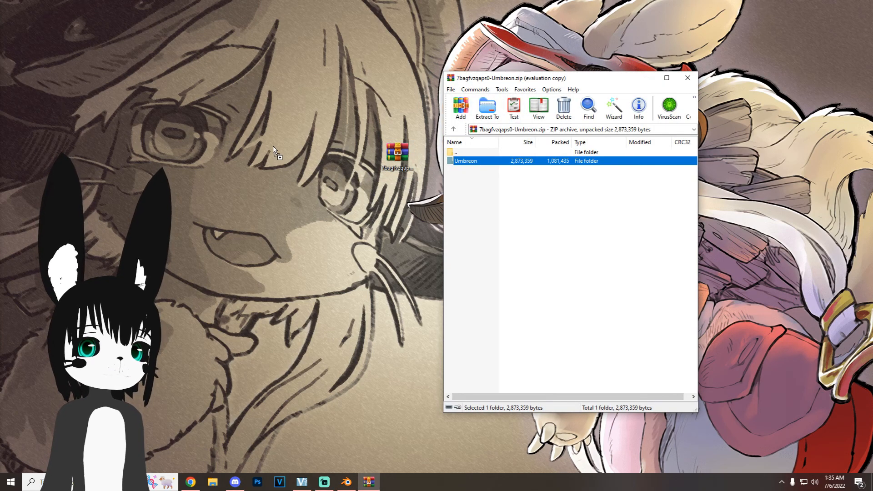
left_click_drag(274, 150, 275, 146)
left_click(687, 78)
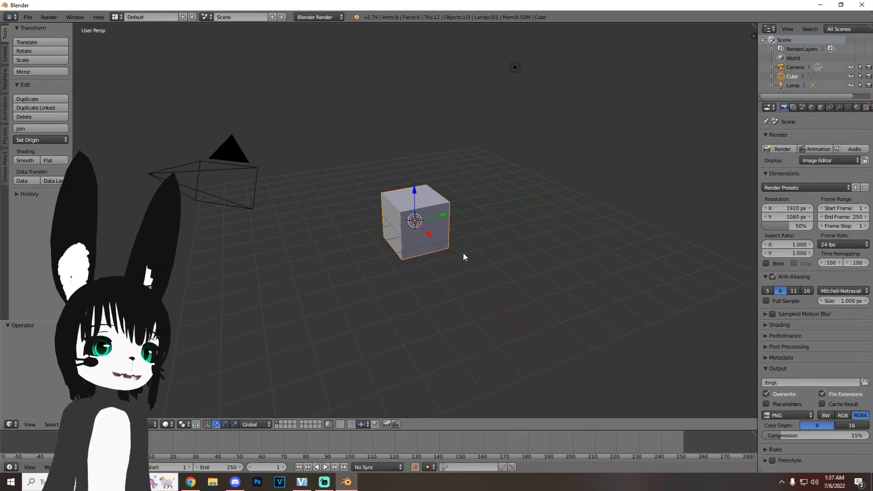
Step: Switch to Blender, delete the default cube and import UmbreonHighPoly.fbx from the Umbreon folder on the Desktop
key("x")
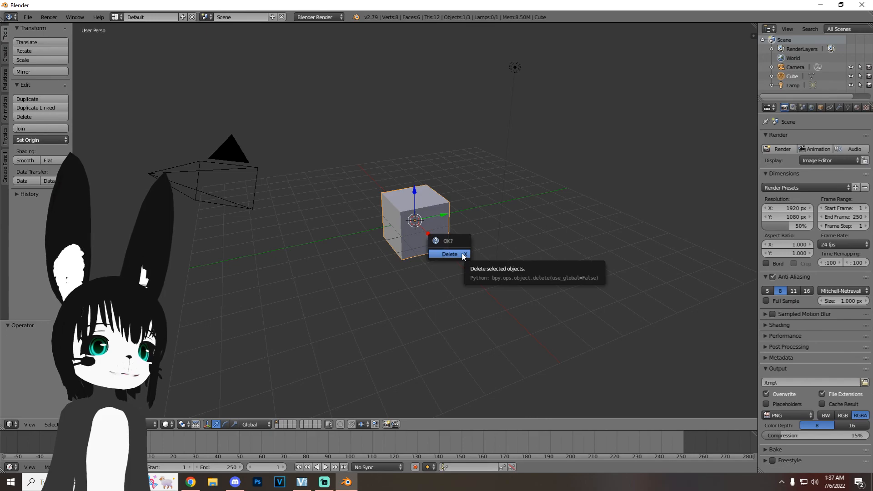
left_click(461, 254)
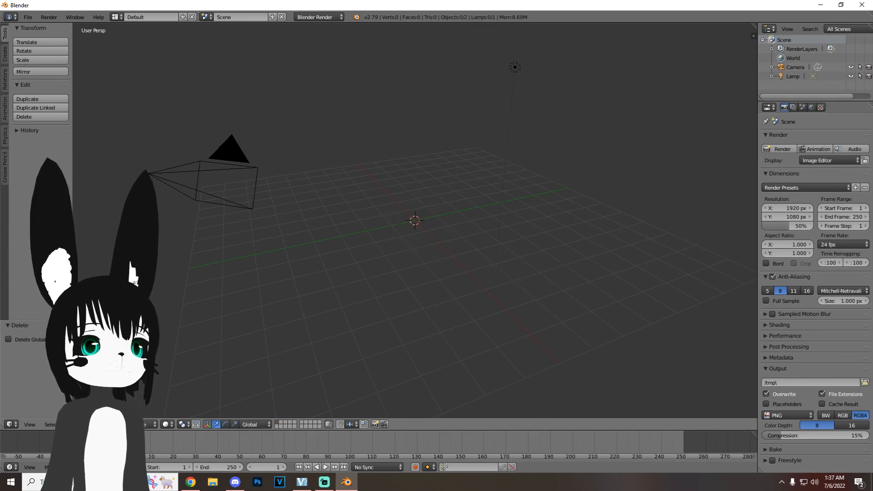
left_click(27, 17)
mouse_move(45, 189)
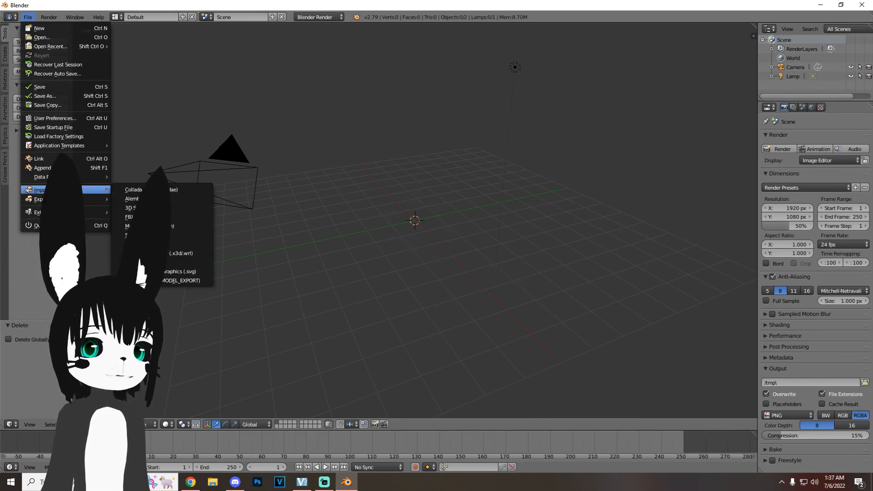
left_click(174, 218)
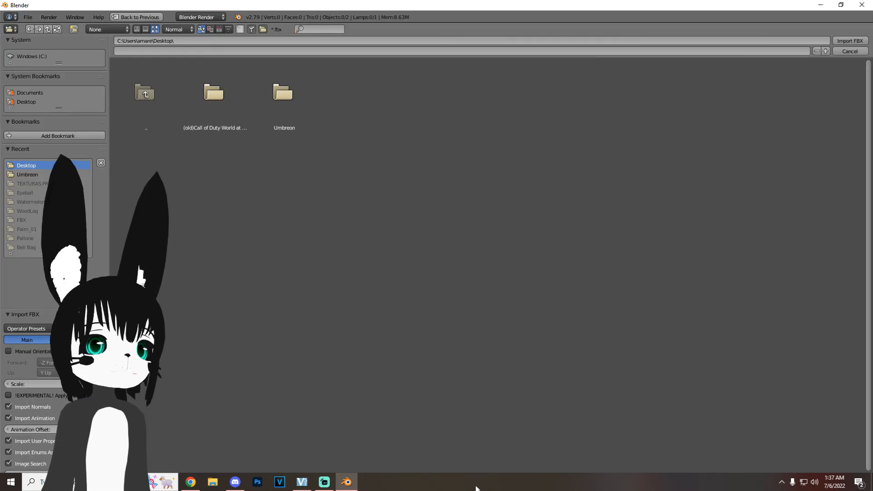
left_click(283, 96)
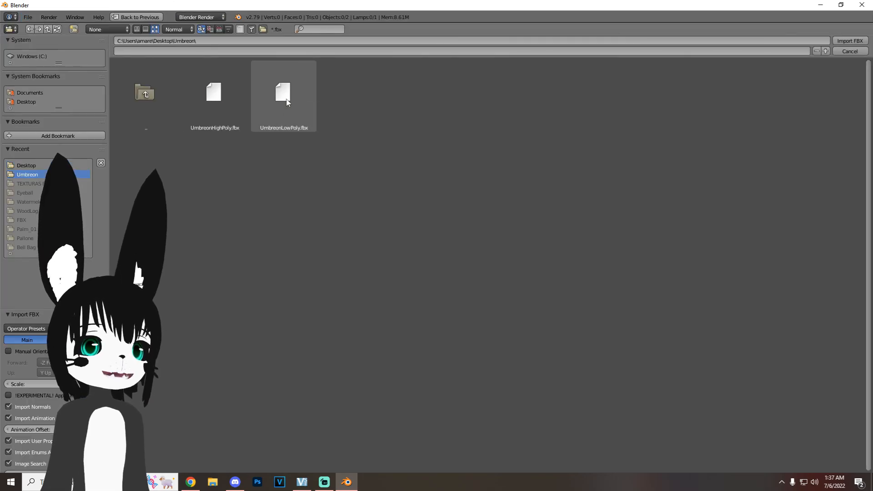
left_click(219, 111)
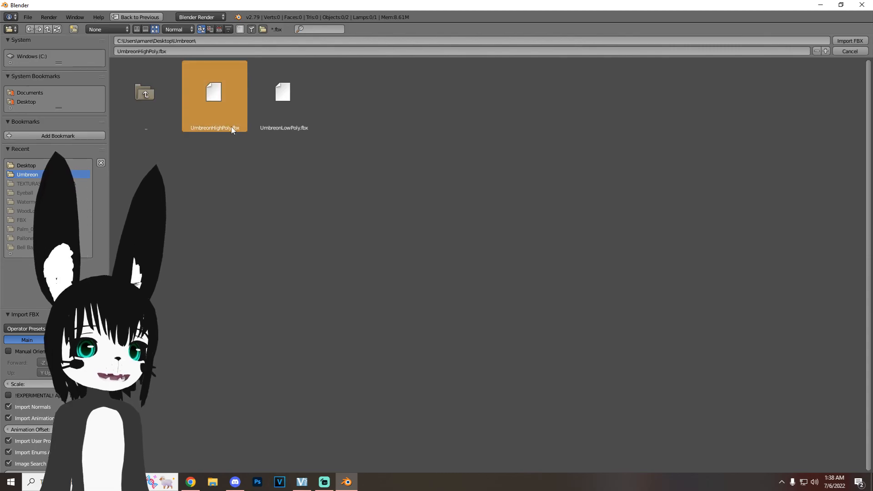
left_click(859, 43)
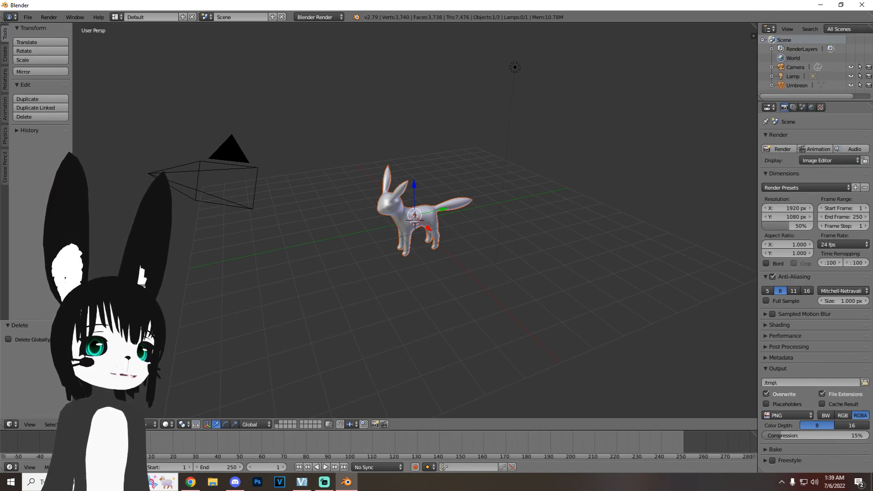
Step: Set the viewport shading to Material and select the Umbreon object in the scene outline
left_click(166, 424)
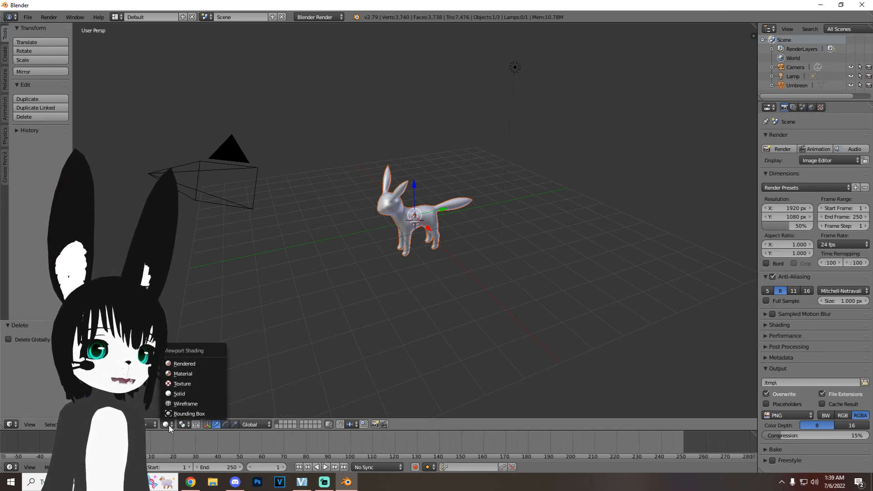
left_click(193, 374)
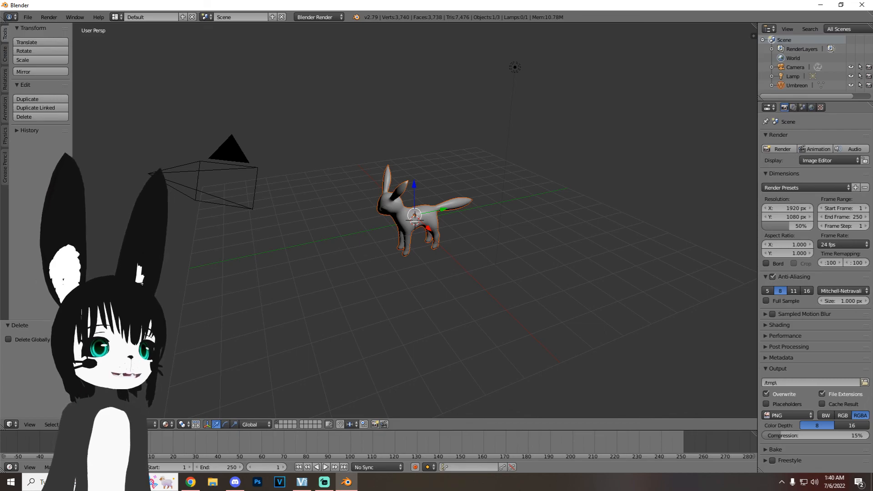
left_click(803, 86)
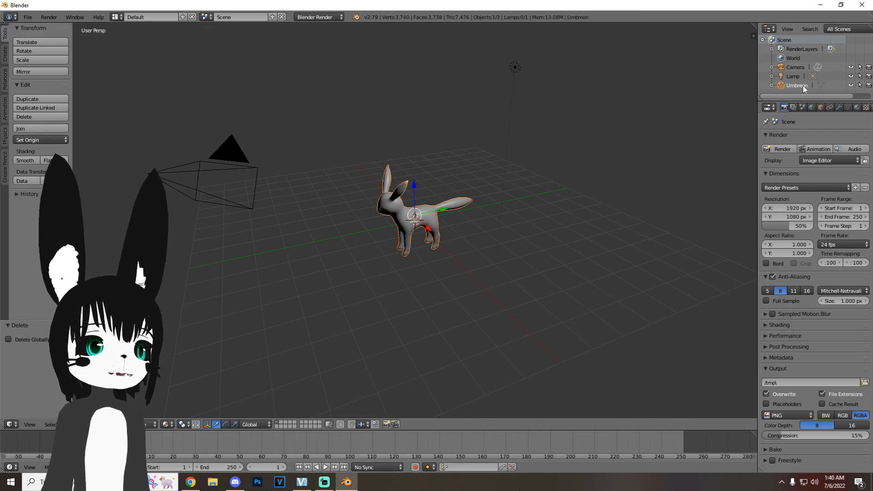
Step: Add a new image texture to the Umbreon material and load Umbreon.png into it
left_click(866, 108)
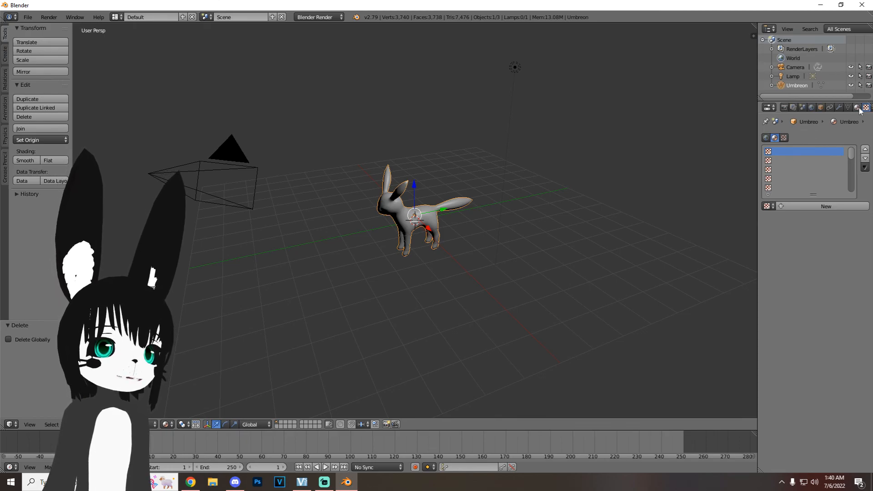
left_click(857, 108)
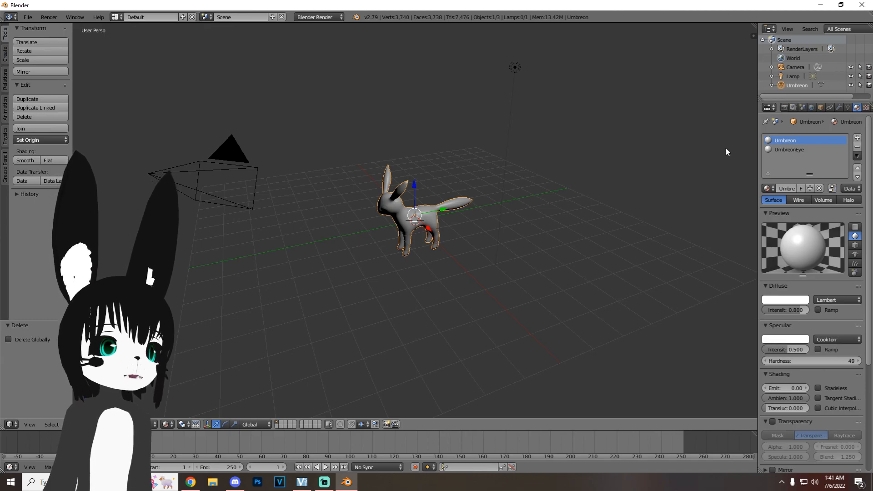
left_click(866, 108)
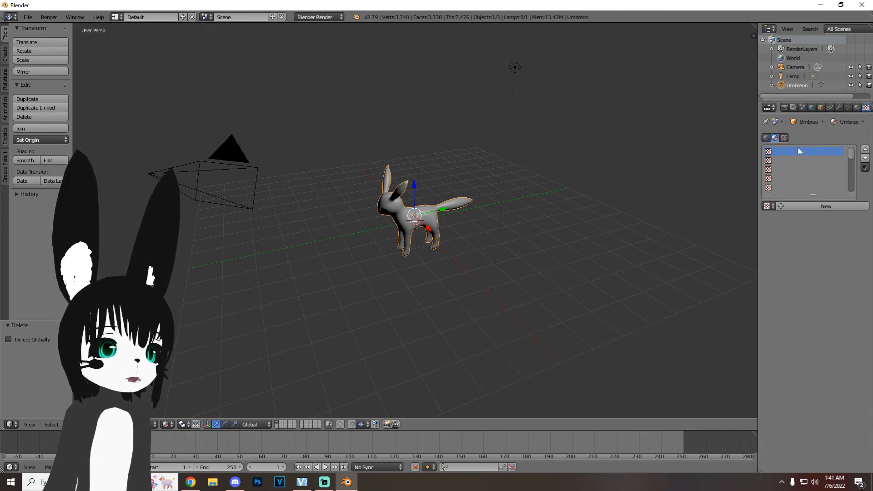
left_click(818, 205)
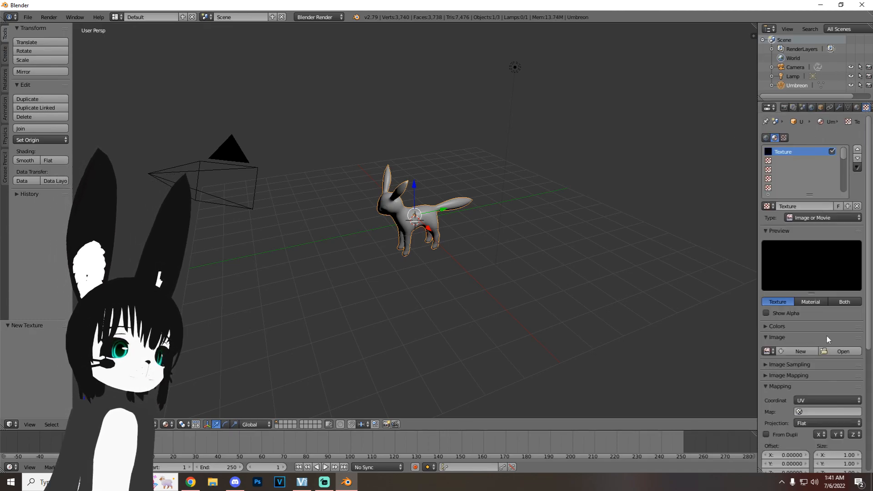
left_click(838, 352)
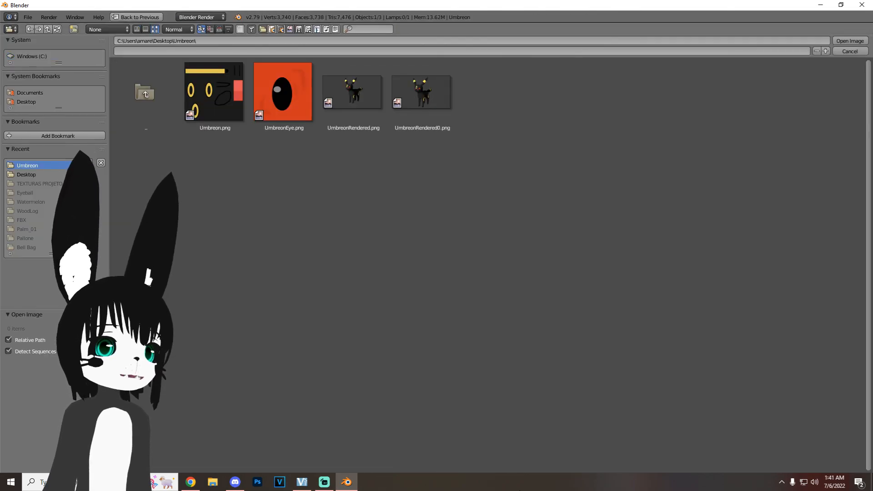
left_click(211, 104)
left_click(854, 41)
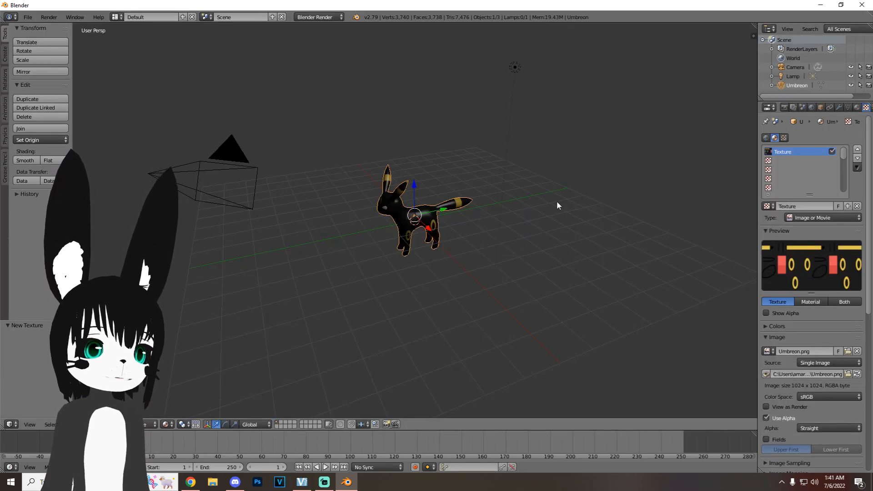
Step: Add a new image texture to the UmbreonEye material and load UmbreonEye.png into it
left_click(857, 108)
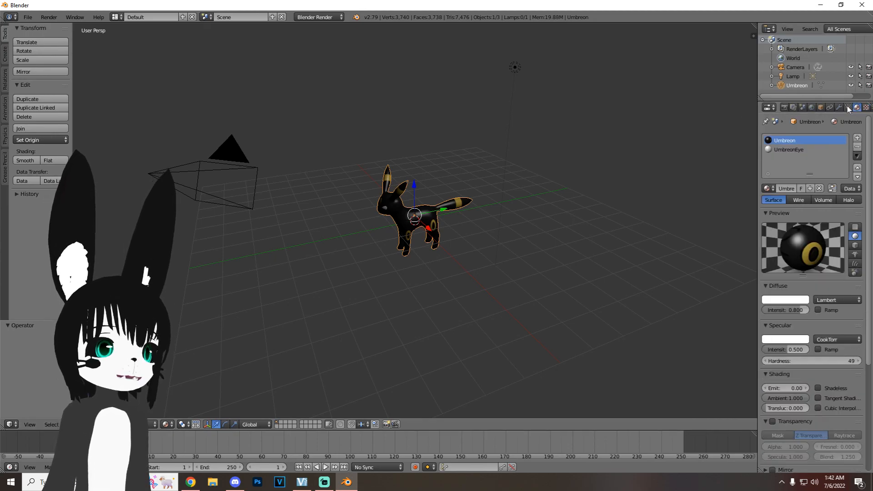
left_click(789, 149)
left_click(866, 107)
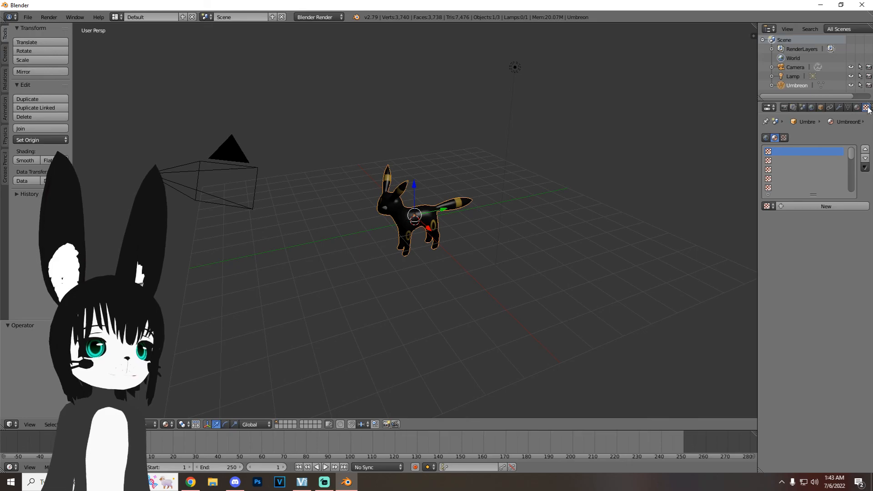
left_click(826, 206)
left_click(840, 354)
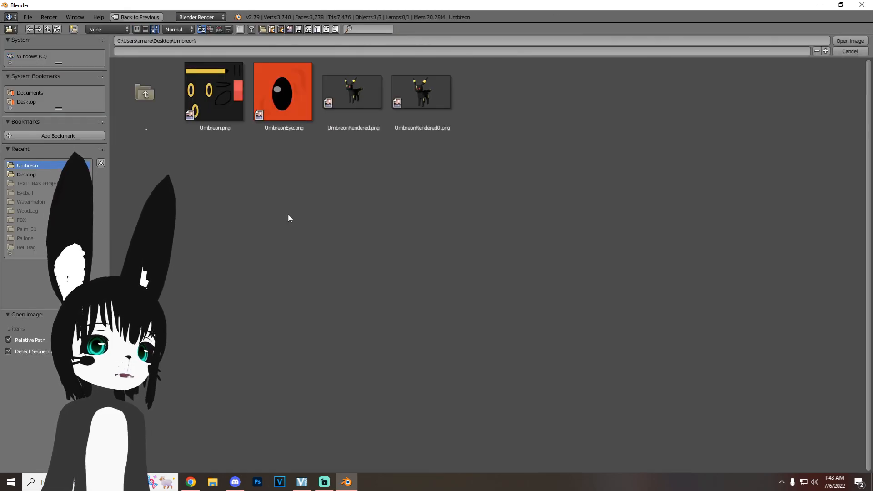
left_click(292, 100)
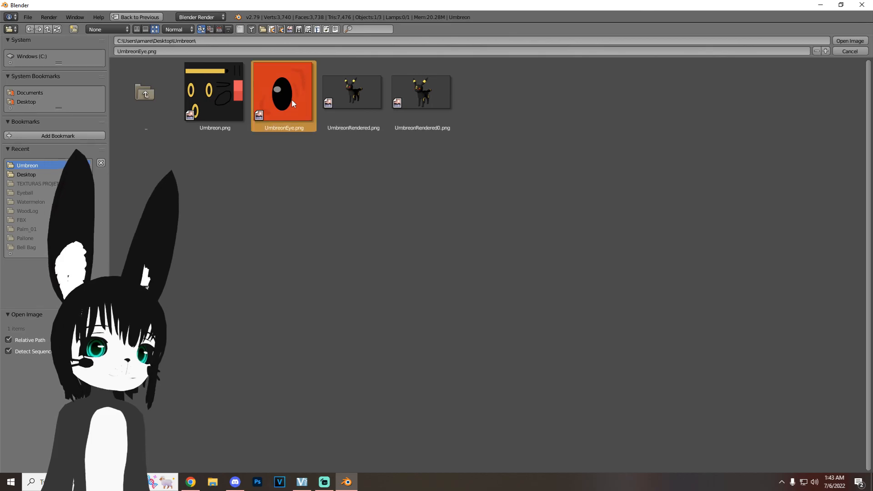
left_click(850, 40)
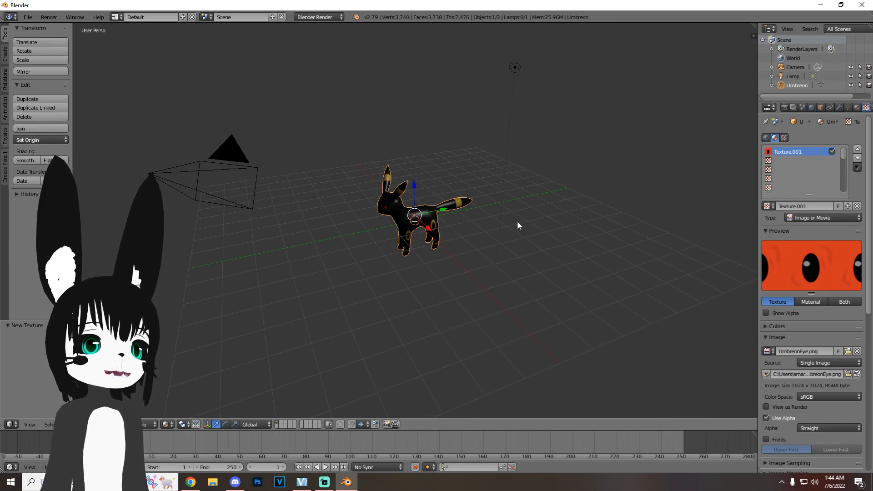
Step: Scale the Umbreon model up to several times its size and raise it about 13.8 units along Z
scroll(518, 225, "down", 4)
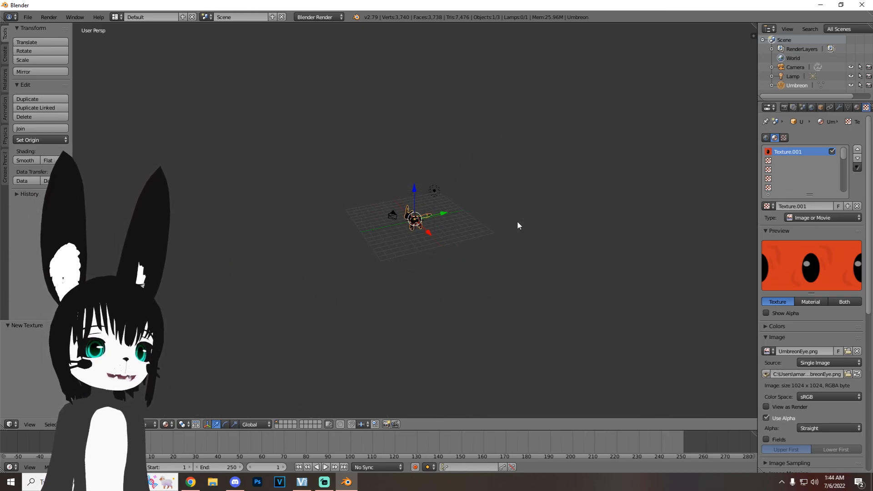
key("s")
left_click(681, 282)
key("g")
key("z")
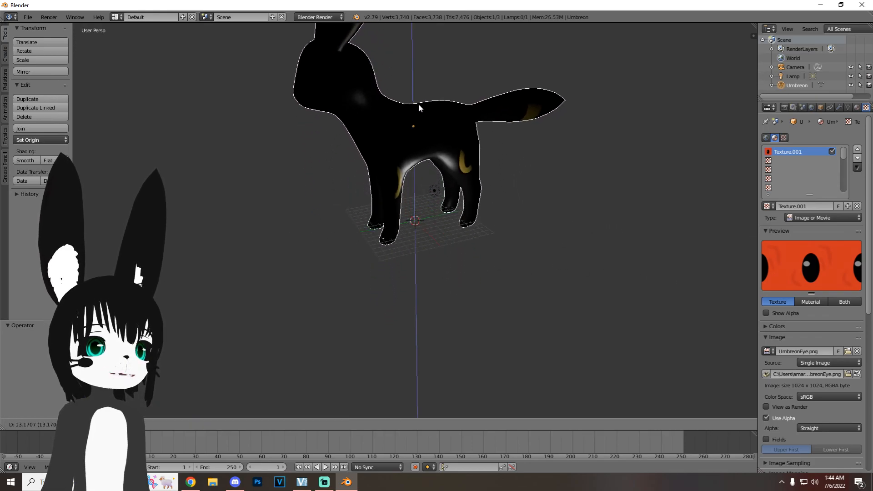
left_click(419, 99)
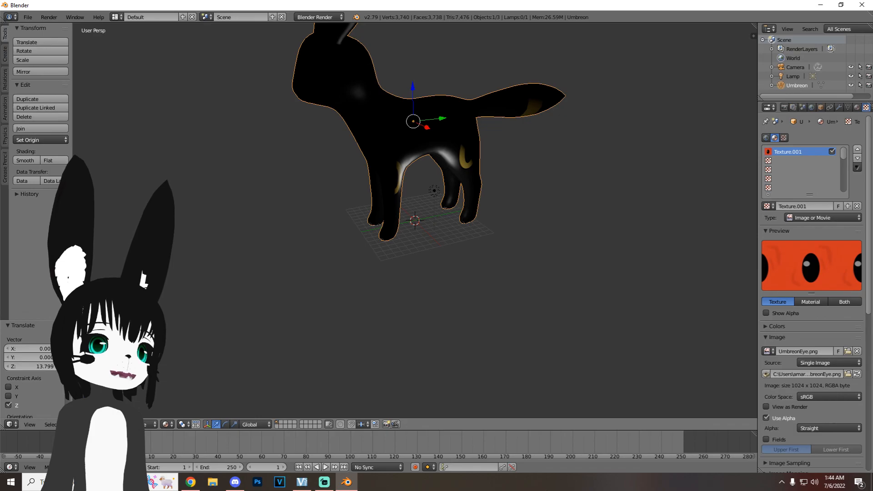
Step: Export the model to the Desktop in XMODEL_EXPORT format under the name umbreon1
left_click(28, 16)
mouse_move(77, 198)
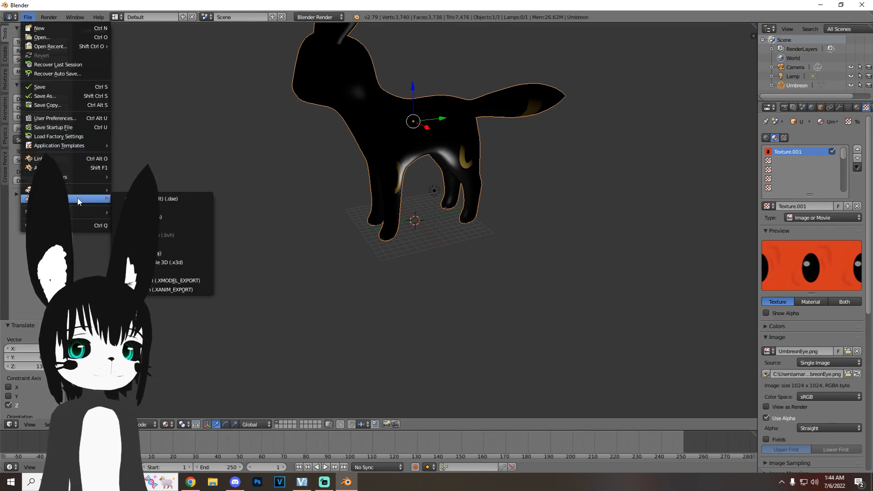
left_click(199, 281)
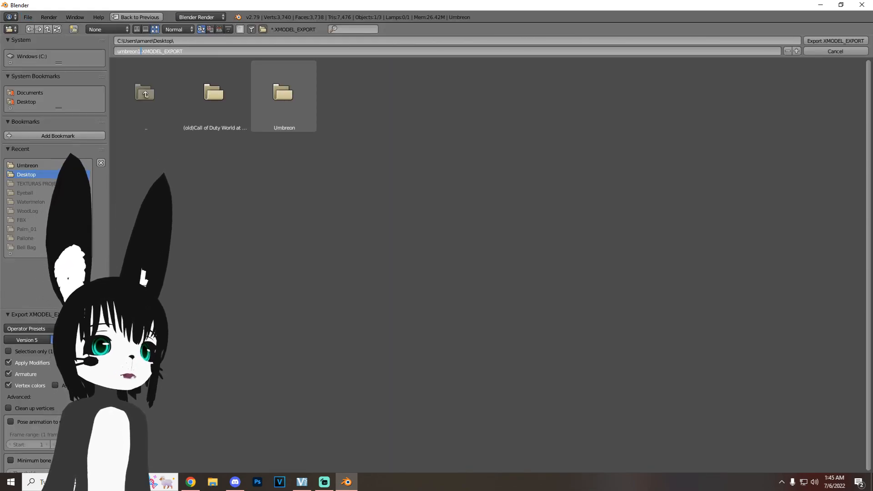
left_click(839, 43)
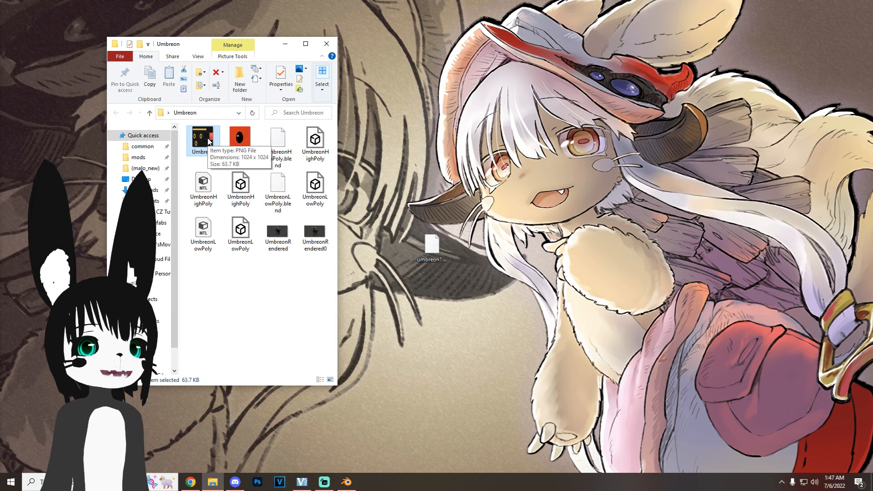
Step: Check the Umbreon texture's file properties, and use Photoshop to save a JPEG copy of Umbreon.png in the Umbreon folder
right_click(208, 139)
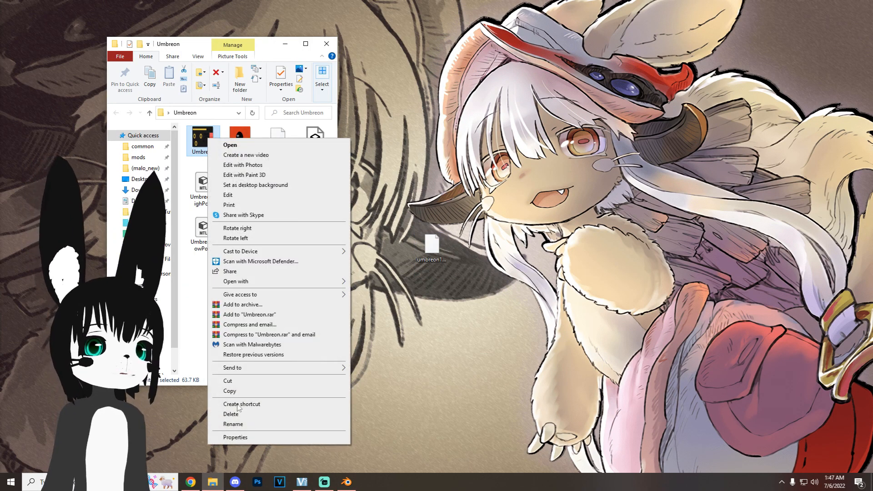
left_click(232, 442)
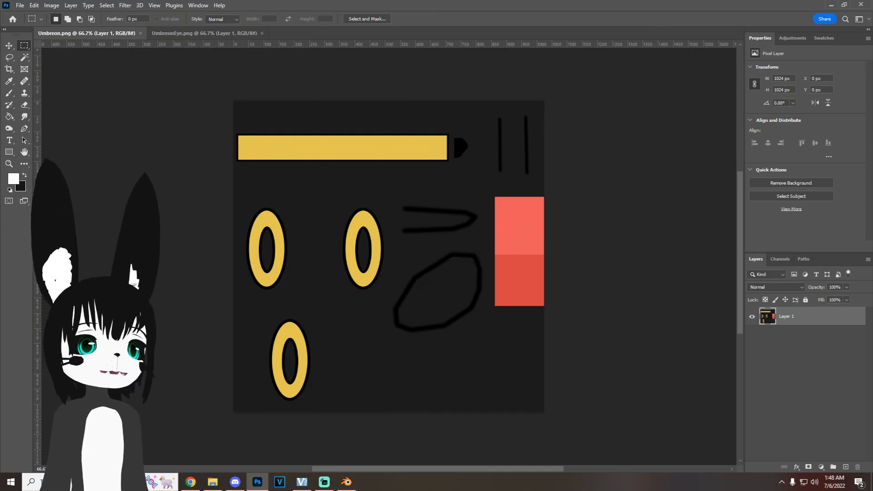
left_click(20, 5)
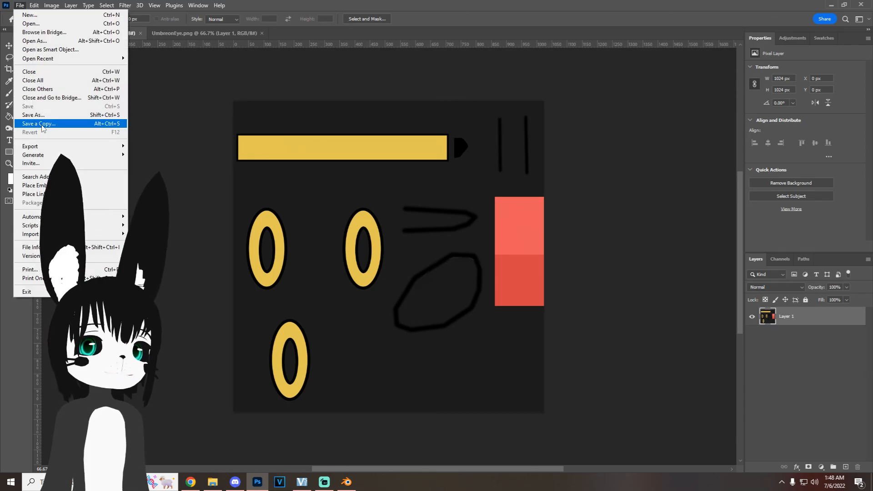
left_click(43, 124)
left_click(356, 276)
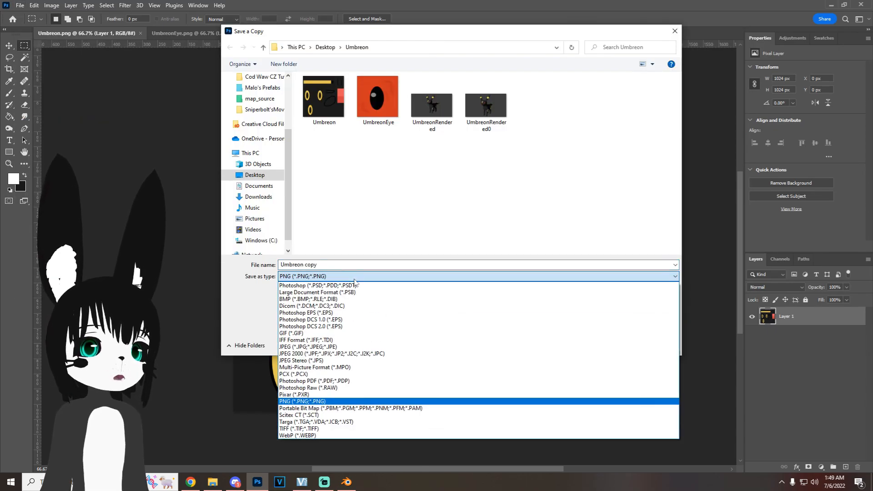
left_click(327, 350)
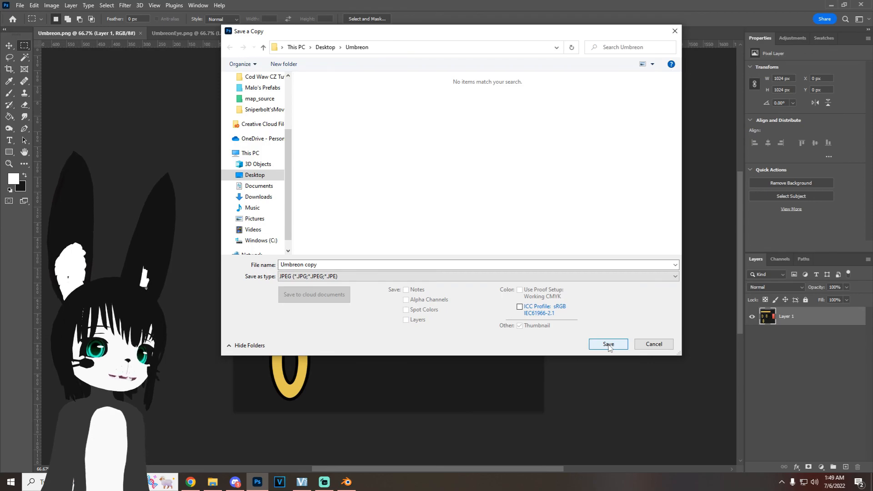
left_click(608, 344)
left_click(486, 119)
Step: Save a JPEG copy of UmbreonEye.png in the Umbreon folder with the default JPEG options
key("ctrl+Tab")
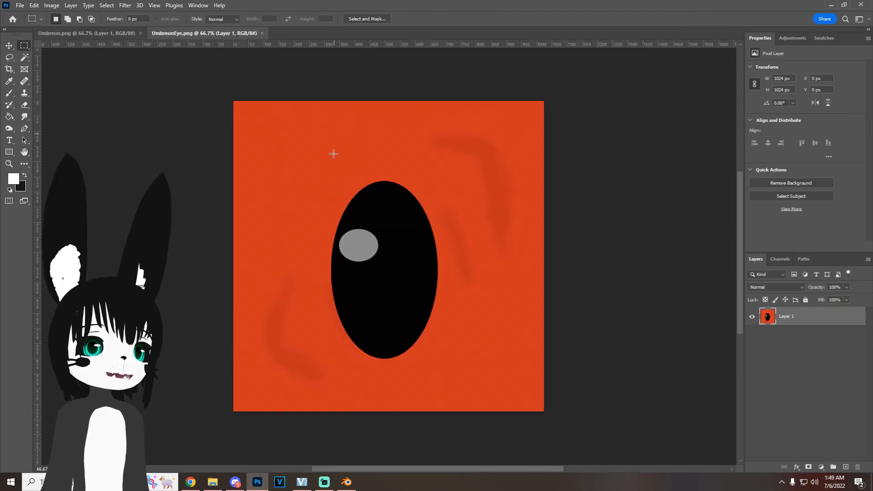
left_click(20, 5)
left_click(39, 123)
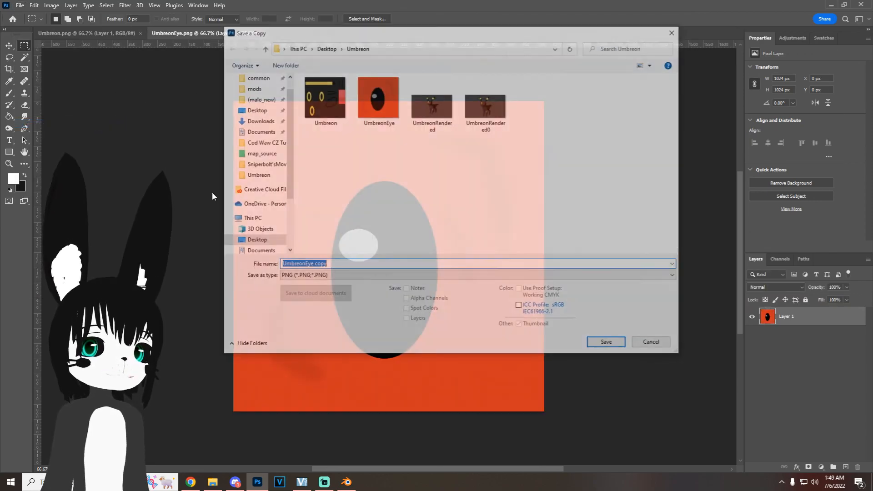
left_click(350, 277)
left_click(308, 347)
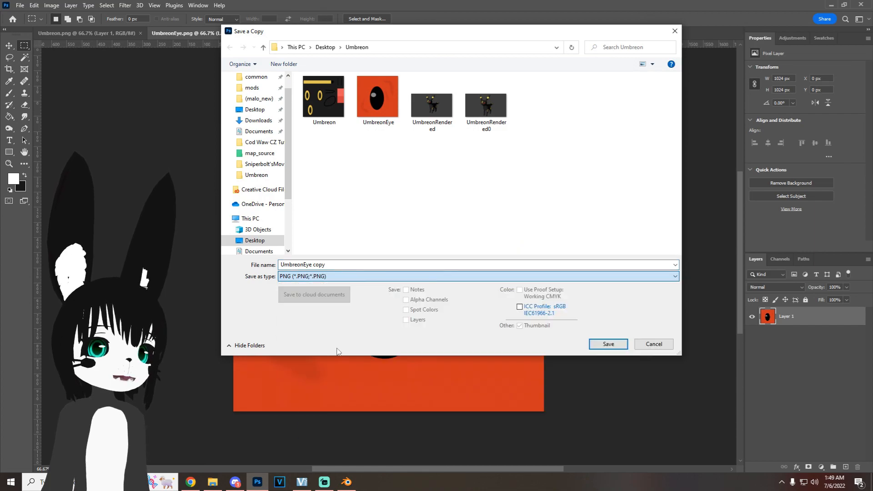
left_click(608, 345)
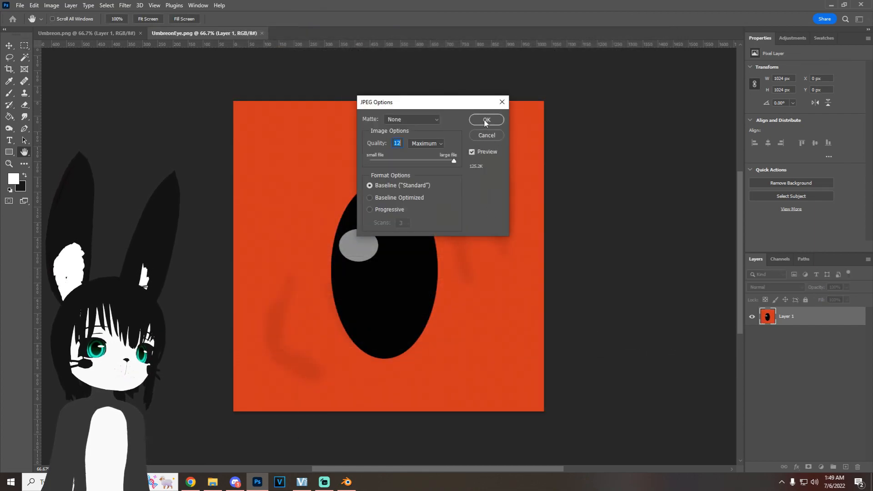
left_click(487, 119)
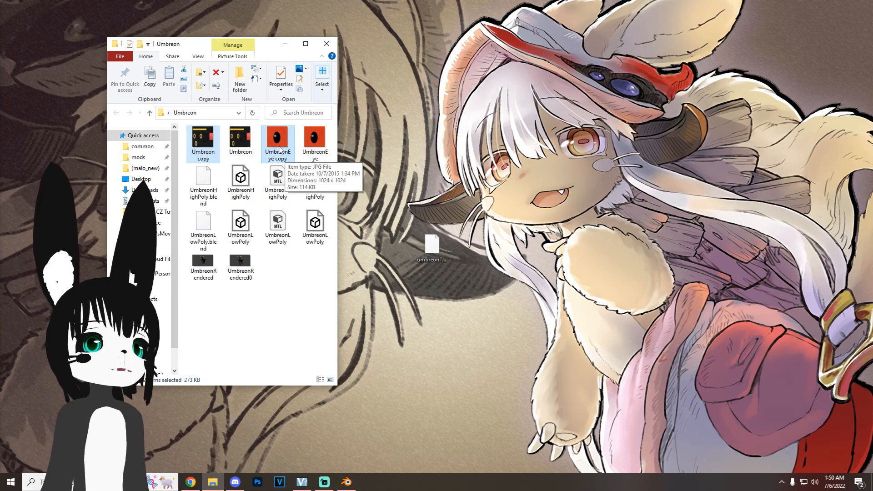
Step: Move both JPEG copies out to the Desktop and rename them UmbreonEye and Umbreon
left_click_drag(279, 149, 503, 157)
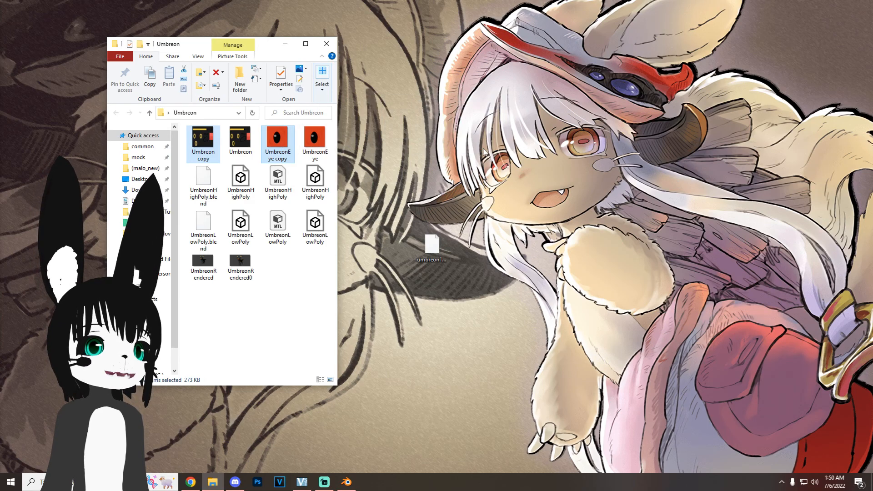
left_click(326, 44)
right_click(501, 153)
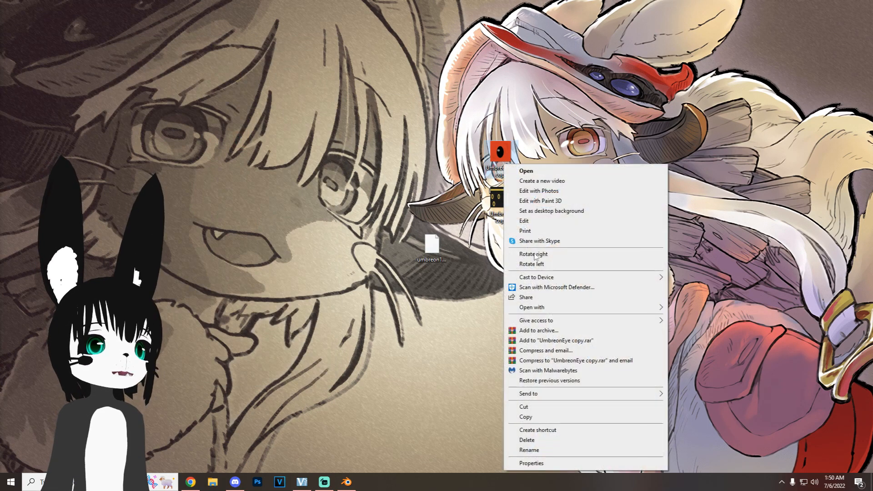
left_click(528, 450)
key("End")
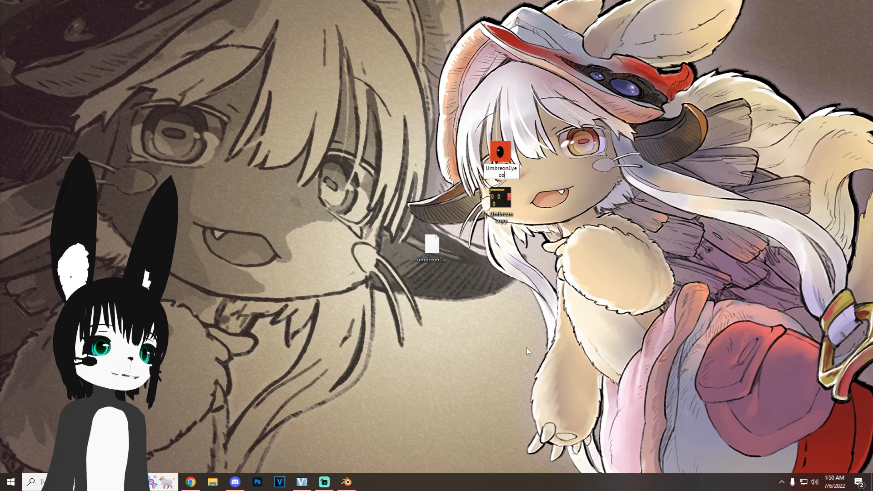
key("Tab")
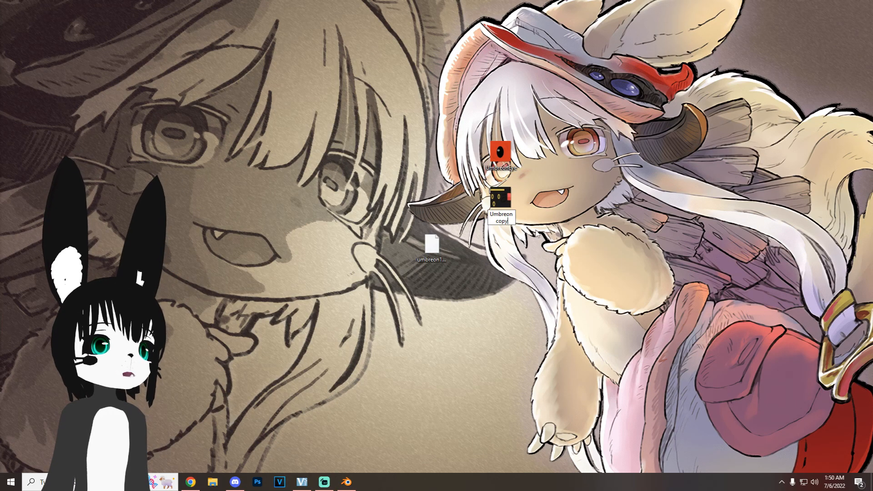
key("BackSpace")
key("BackSpace")
key("BackSpace")
key("BackSpace")
key("BackSpace")
key("Return")
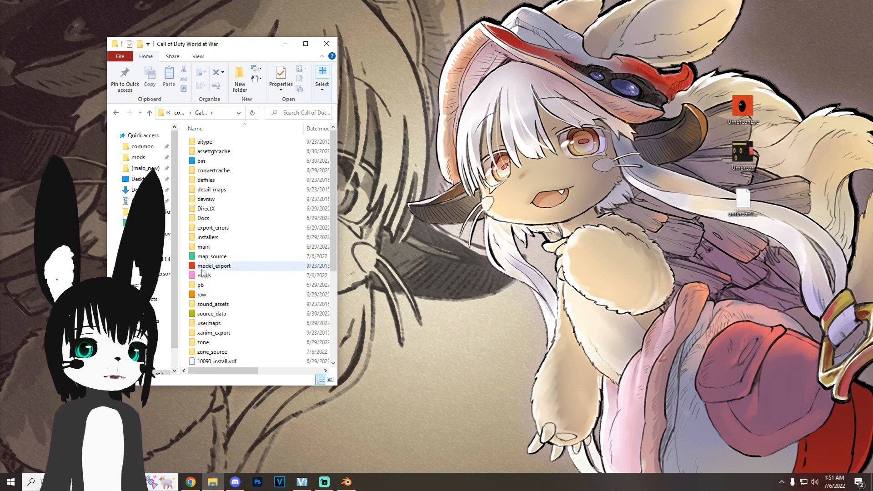
Step: Move the two JPEG textures into World at War's raw\images folder and the umbreon1 export file into model_export
double_click(203, 294)
double_click(223, 295)
left_click(775, 158)
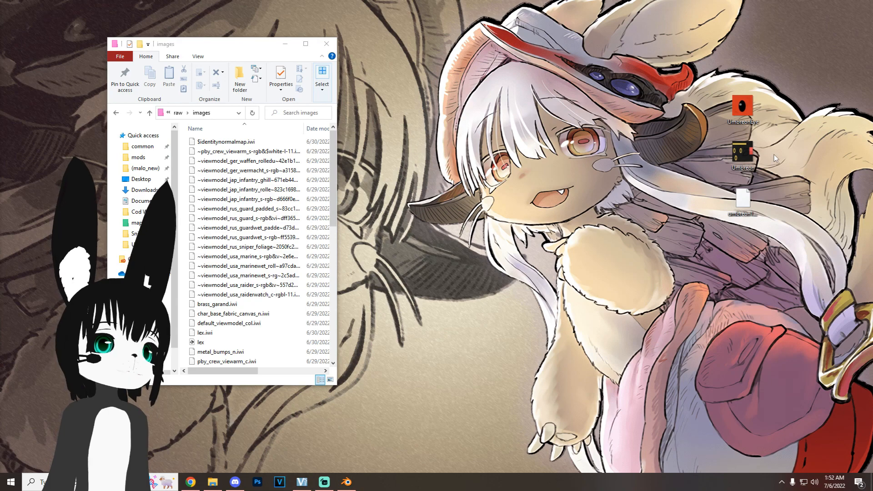
left_click_drag(777, 160, 243, 212)
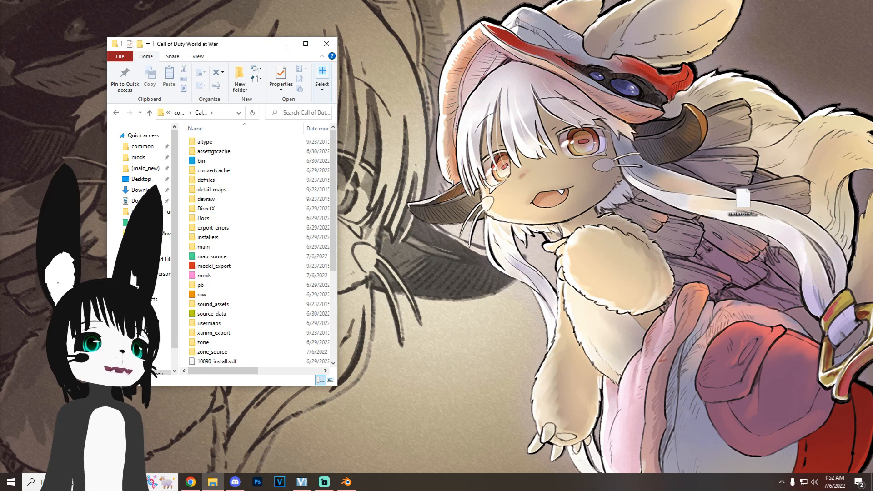
double_click(216, 266)
left_click_drag(743, 200, 250, 251)
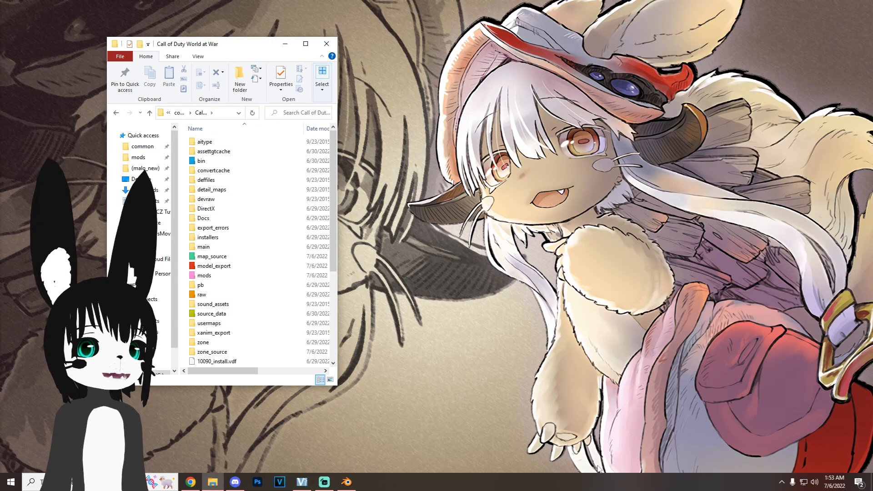
Step: Start the World at War Launcher from the game's bin folder and open Asset Manager from it
double_click(248, 161)
scroll(218, 314, "down", 3)
left_click(209, 304)
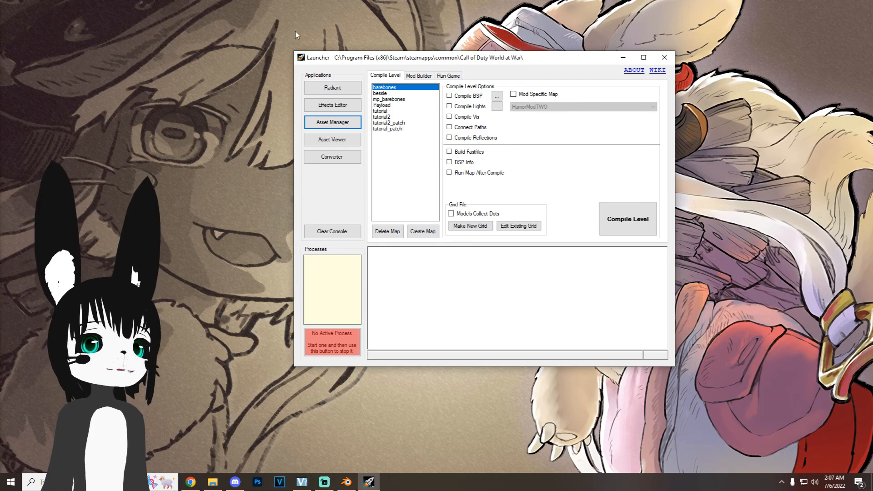
left_click(333, 123)
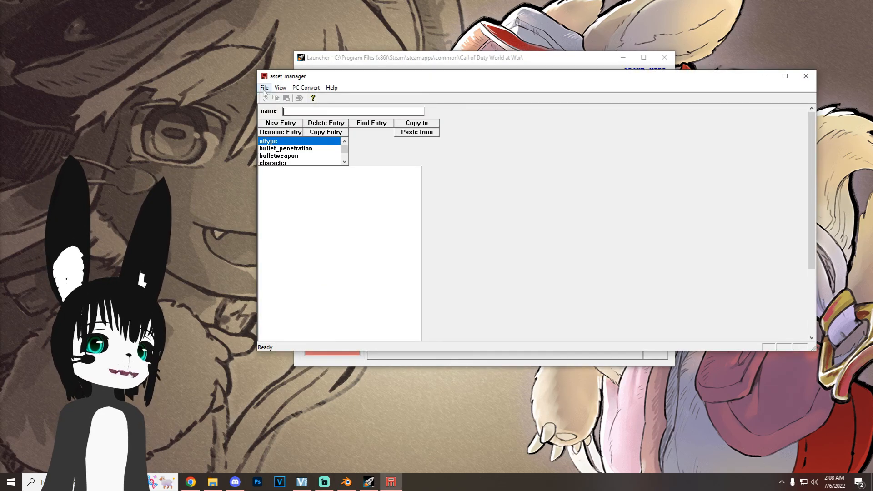
Step: Save a new game data file named umbreonmodel in the source_data folder
left_click(264, 87)
left_click(279, 122)
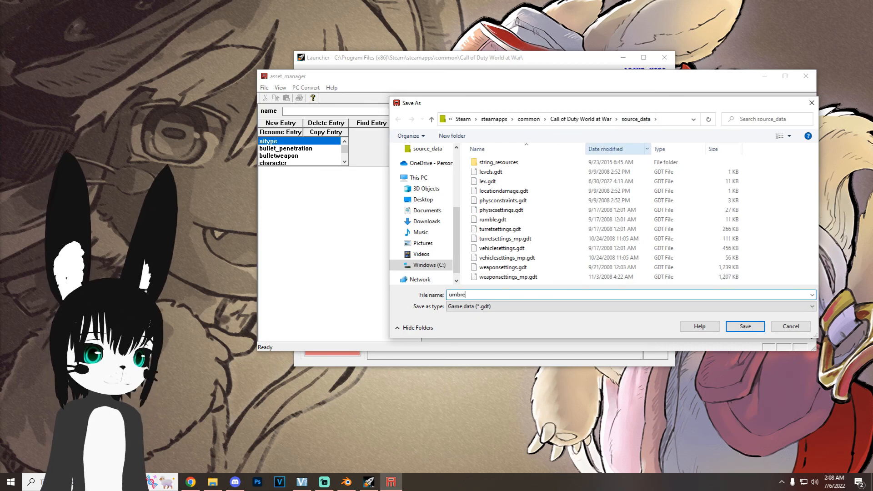
type("umbreonmodel")
left_click(746, 326)
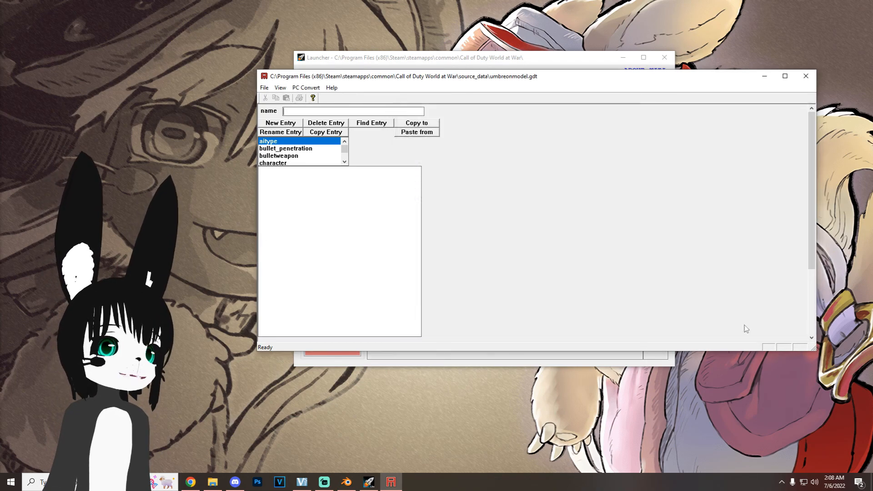
Step: Create a new xmodel entry named umbreonmodel
left_click(270, 149)
left_click(281, 123)
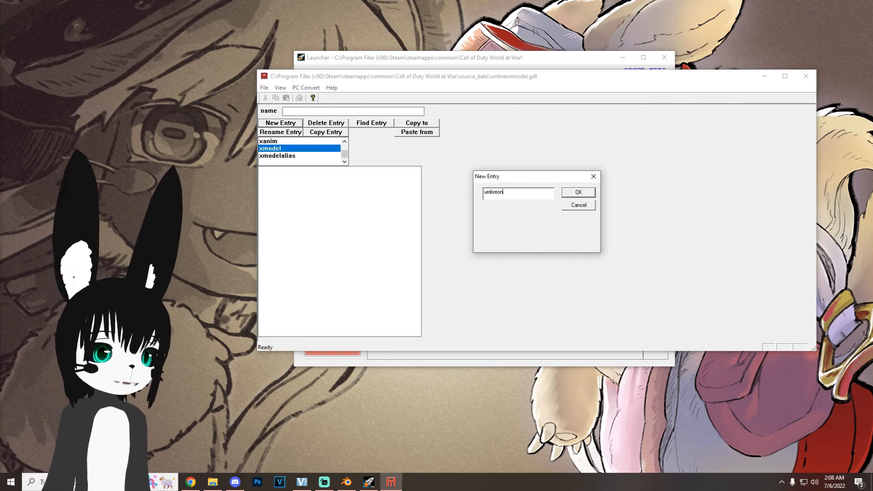
key("Return")
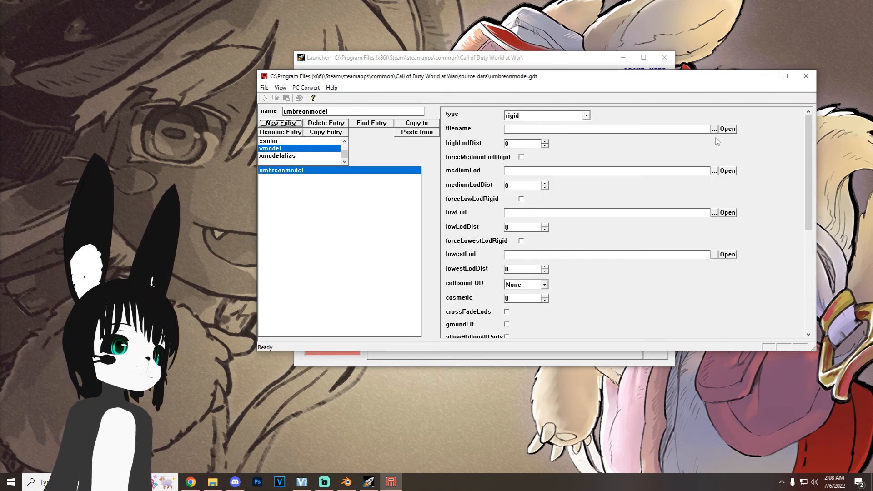
Step: Assign umbreon1.XMODEL_EXPORT from model_export as the xmodel's filename and set its collisionLOD to High
left_click(714, 129)
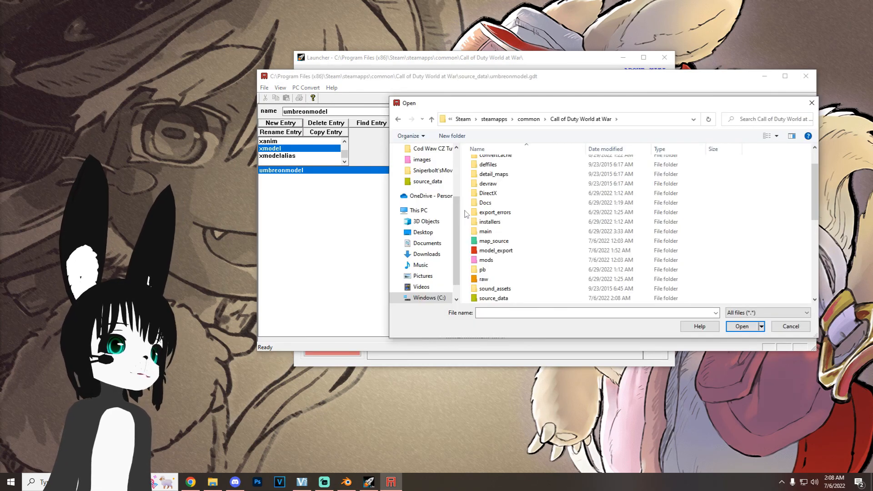
double_click(496, 250)
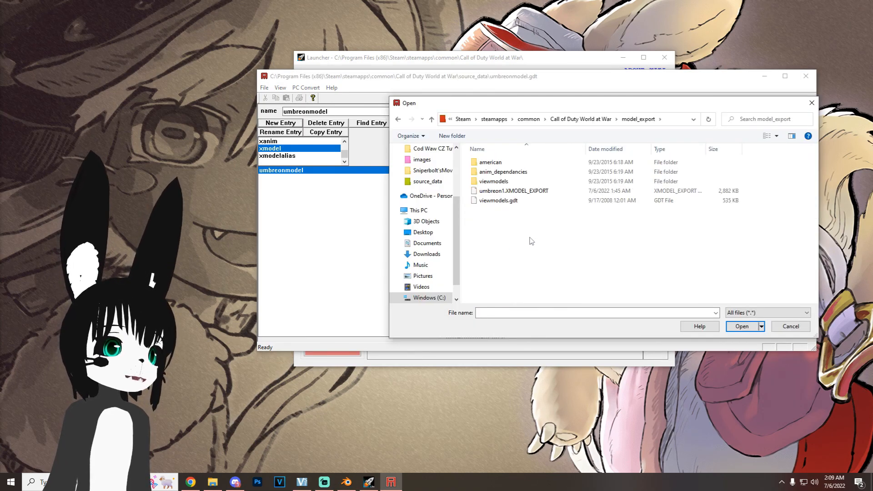
left_click(520, 192)
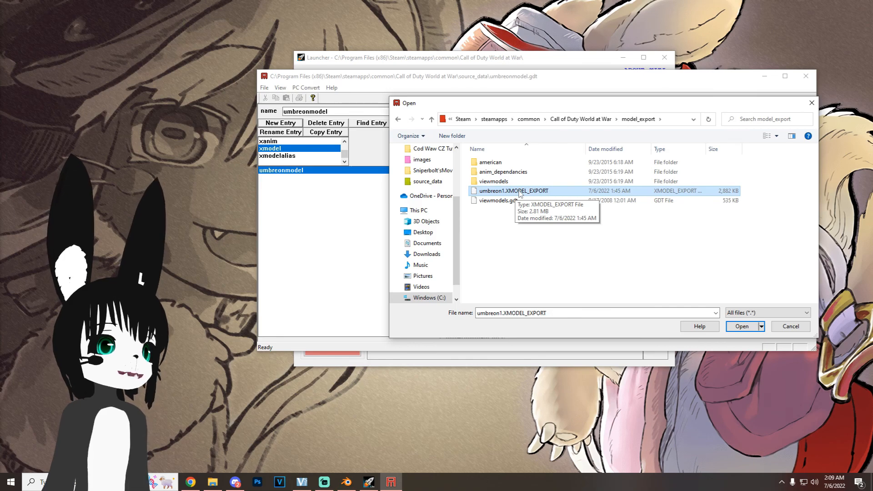
left_click(741, 327)
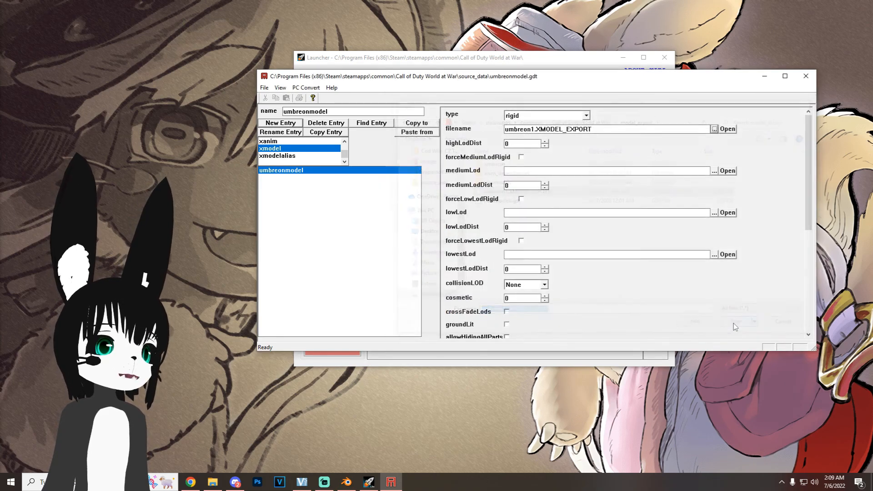
left_click(544, 284)
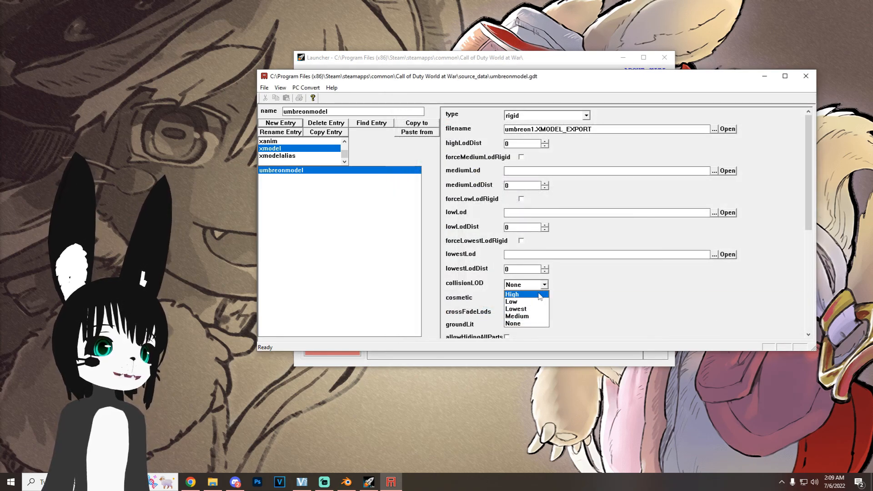
left_click(523, 293)
Step: Create a new material entry named umbreon
scroll(280, 155, "up", 1)
scroll(280, 155, "up", 6)
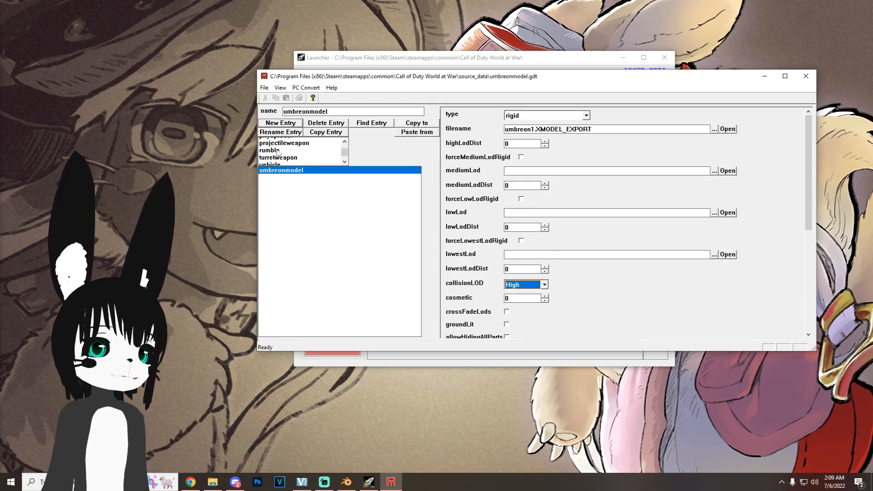
left_click(277, 148)
left_click(287, 124)
key("BackSpace")
key("BackSpace")
key("BackSpace")
key("BackSpace")
key("BackSpace")
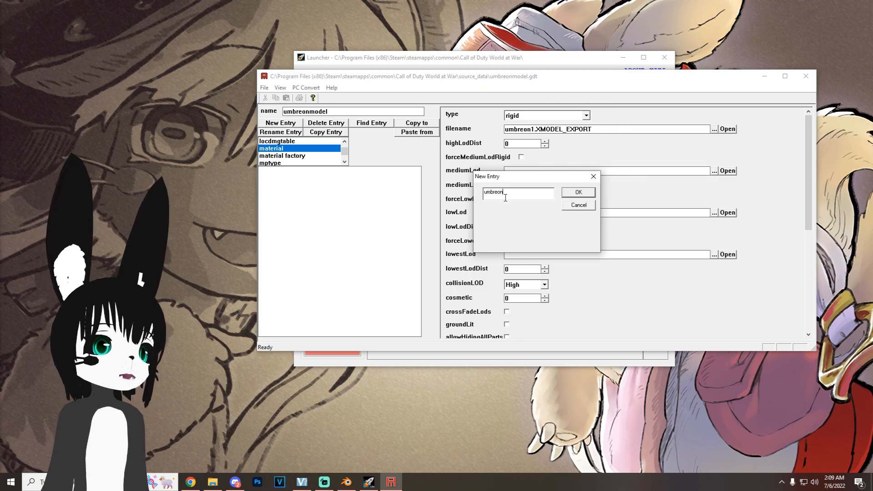
left_click(578, 193)
Step: Set the umbreon material's materialType to model phong and its surfaceType to flesh
left_click(556, 115)
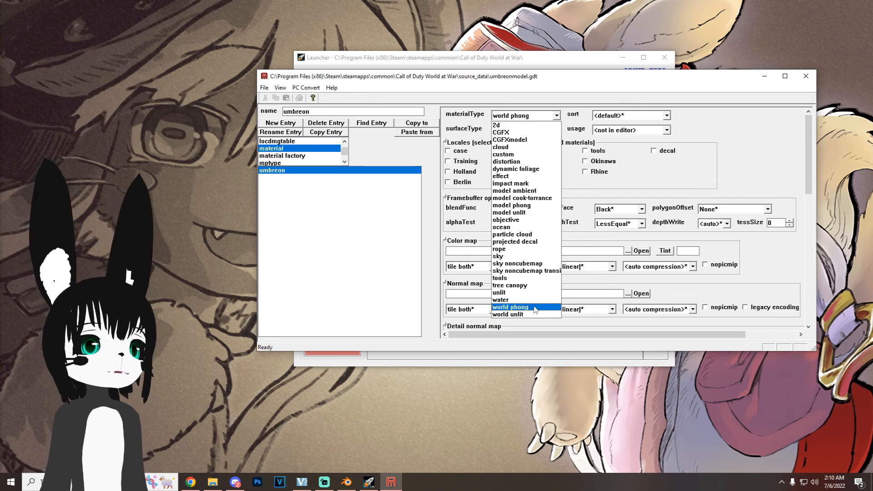
left_click(540, 205)
left_click(557, 131)
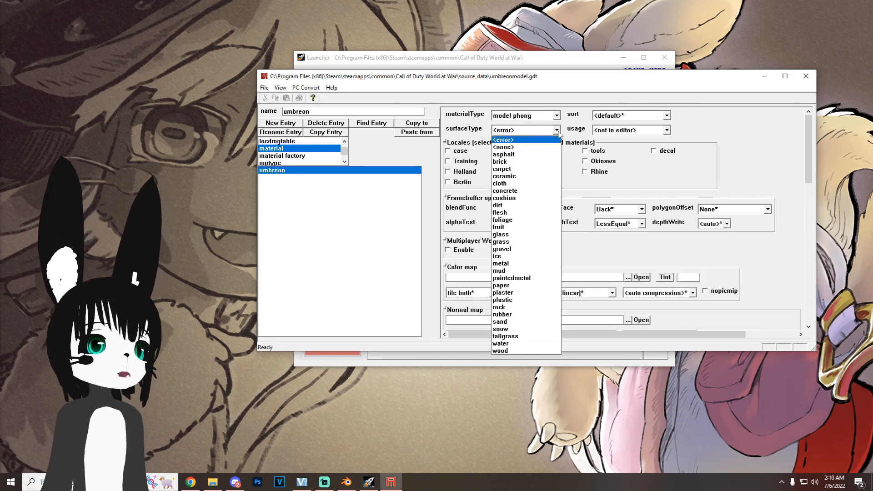
left_click(527, 212)
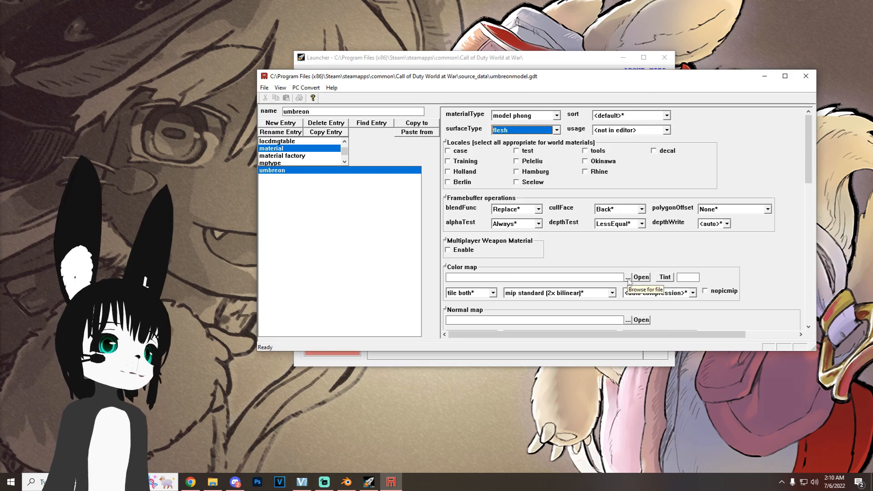
Step: Assign Umbreon.jpg from raw\images as the umbreon material's color map and convert the material
left_click(628, 278)
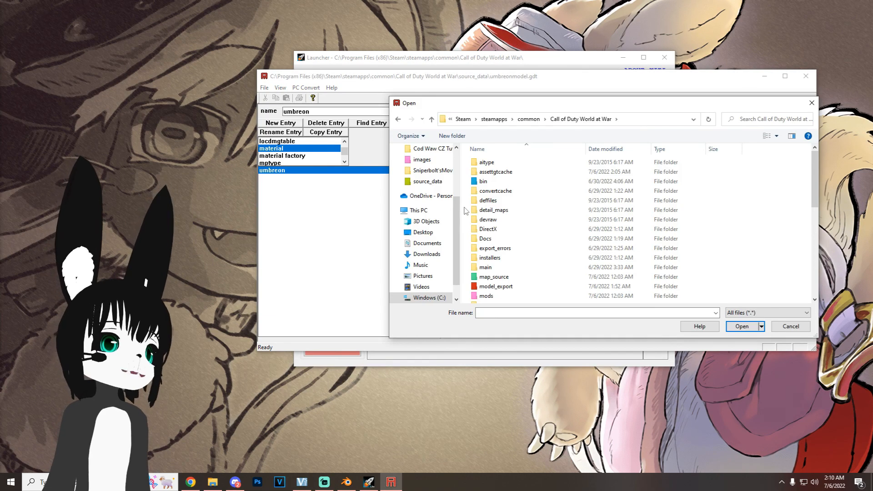
scroll(466, 211, "down", 3)
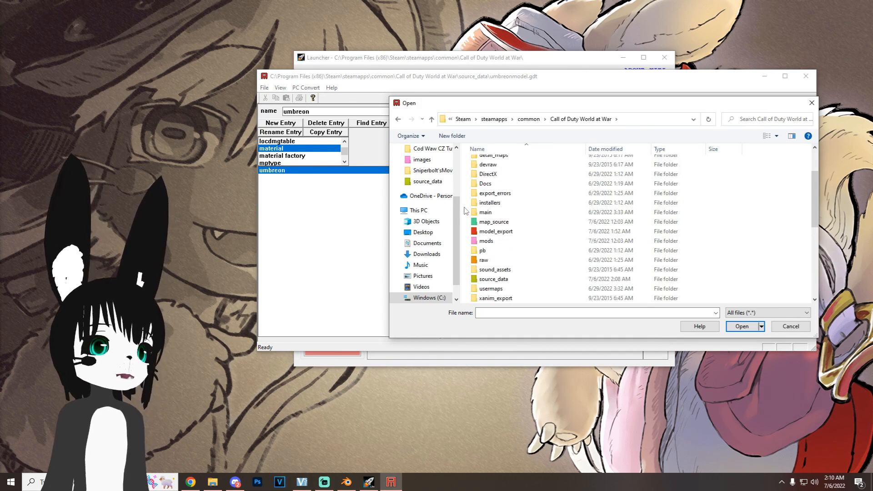
double_click(493, 258)
scroll(495, 259, "down", 3)
double_click(491, 202)
scroll(520, 213, "down", 3)
left_click(491, 270)
left_click(741, 327)
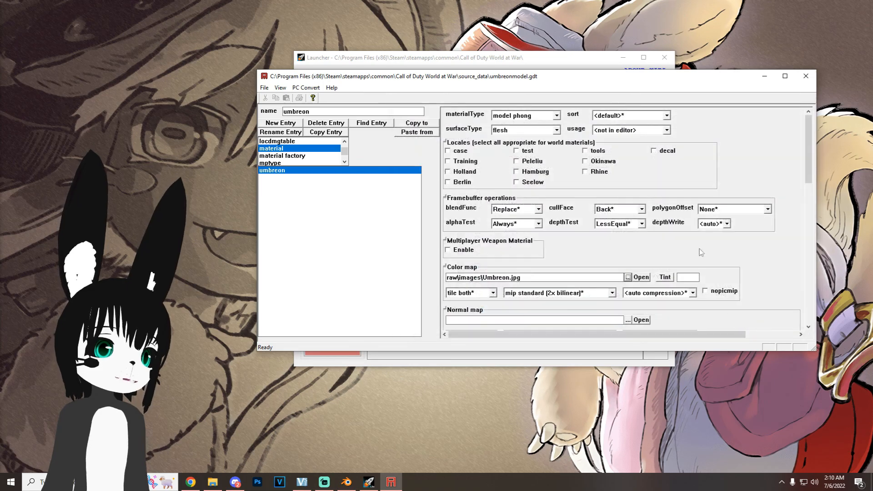
key("F10")
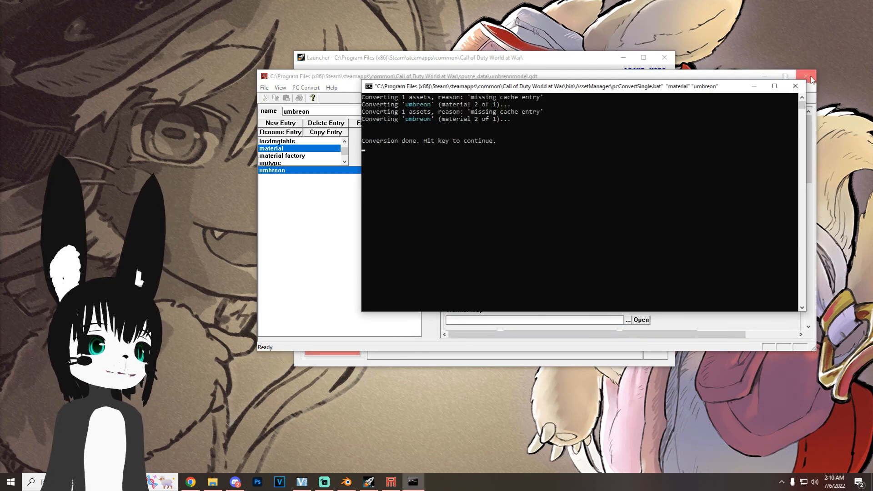
left_click(795, 86)
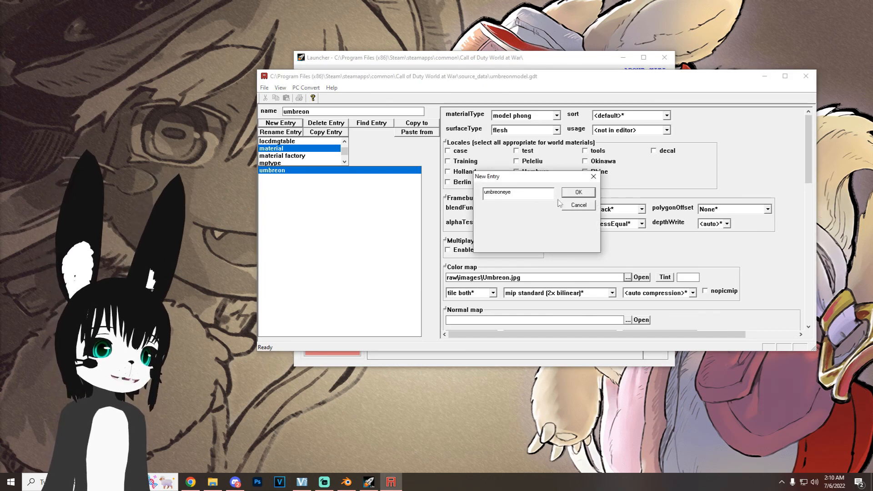
Step: Create a new material entry named umbreoneye with materialType model phong and surfaceType flesh
left_click(578, 192)
left_click(556, 116)
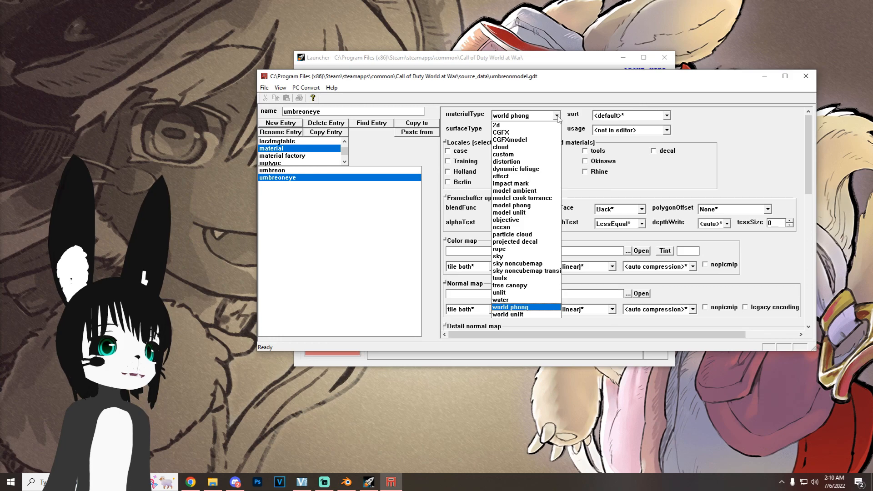
left_click(539, 206)
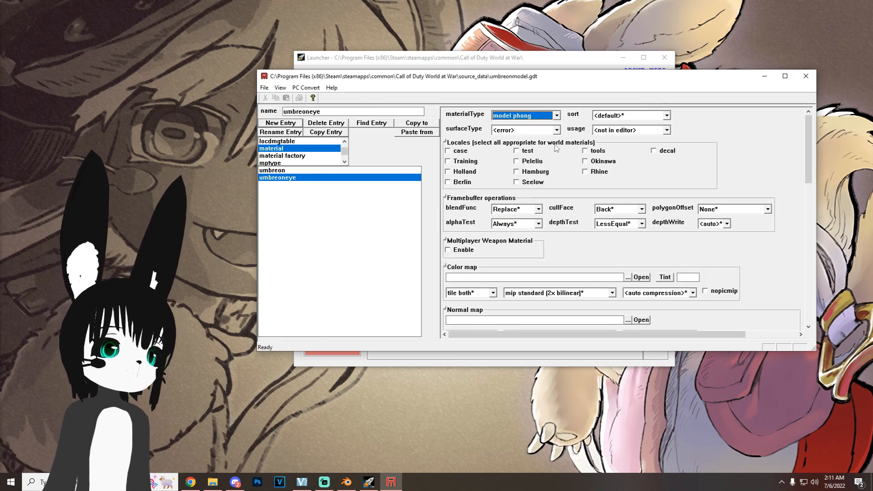
left_click(556, 130)
left_click(518, 213)
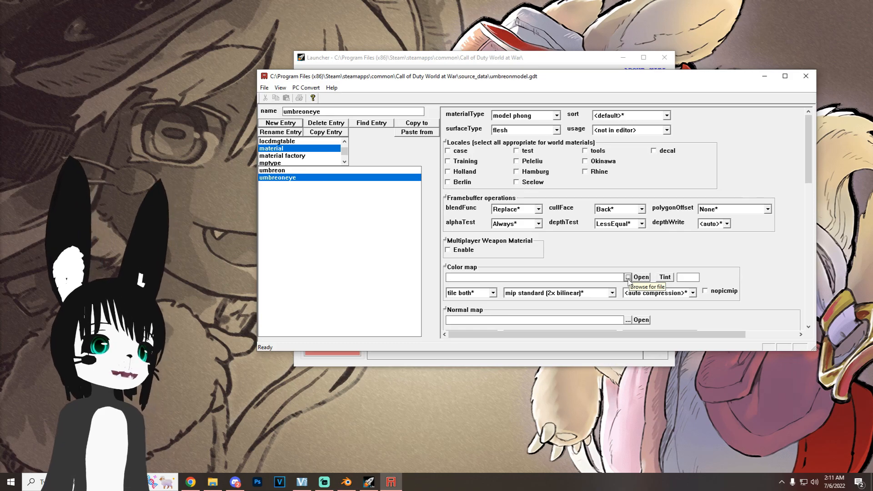
Step: Assign UmbreonEye.jpg from raw\images as the umbreoneye material's color map and convert the material
left_click(628, 277)
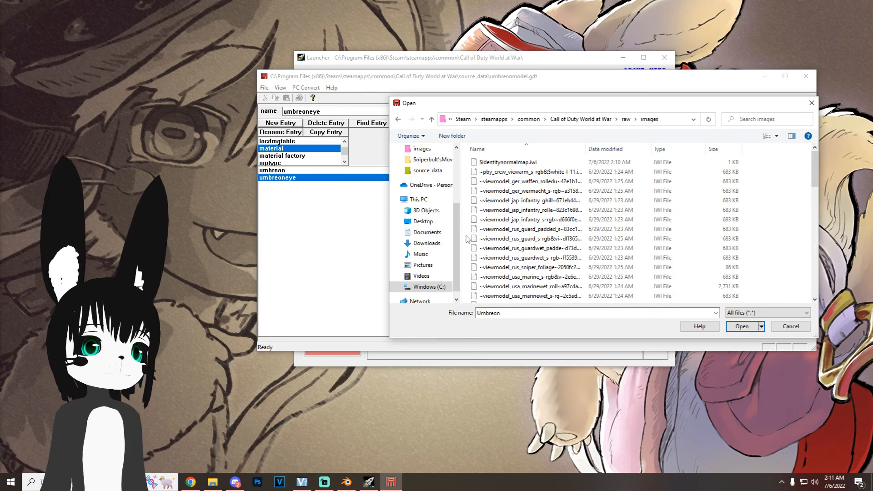
scroll(467, 239, "down", 10)
left_click(516, 175)
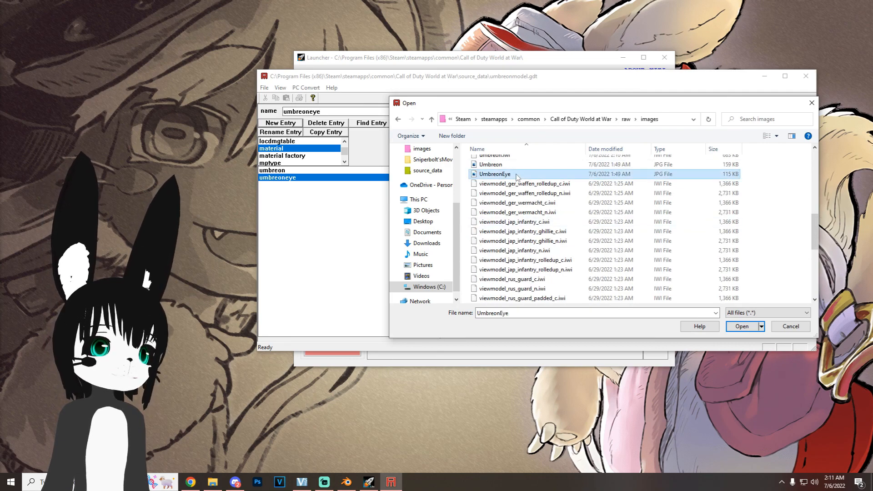
left_click(742, 326)
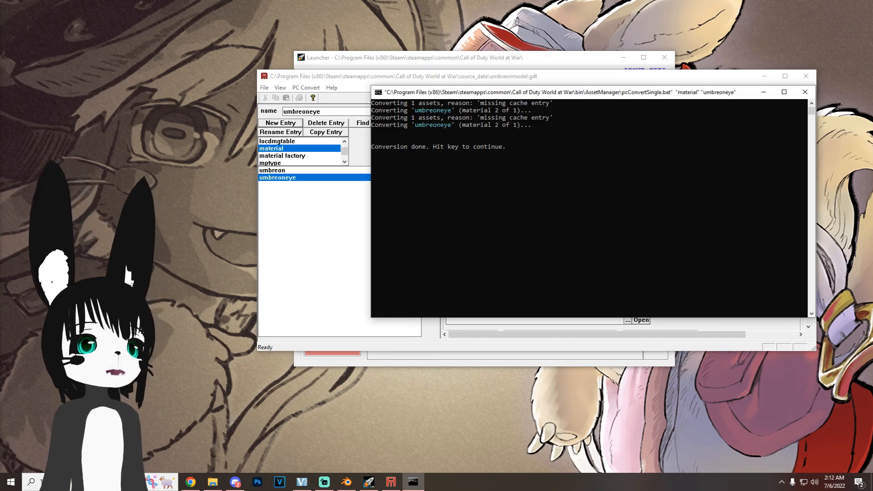
left_click(805, 92)
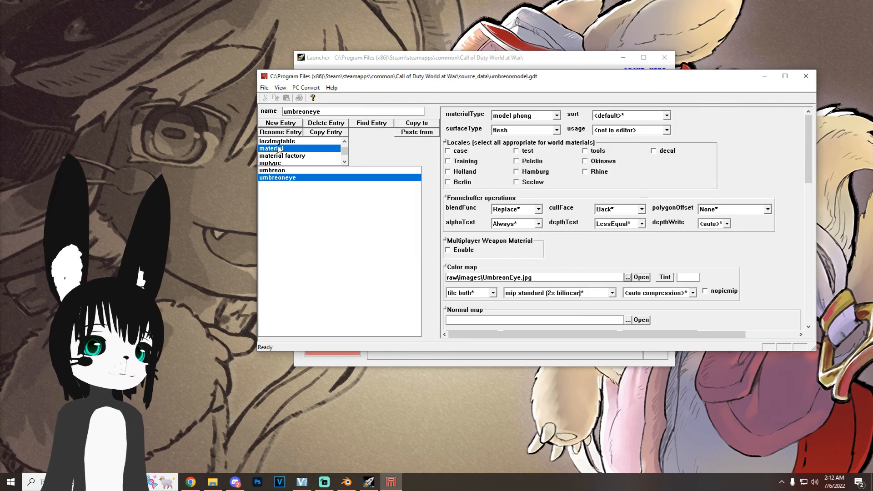
Step: Convert the umbreonmodel xmodel entry and minimize Asset Manager
scroll(279, 149, "down", 5)
left_click(277, 148)
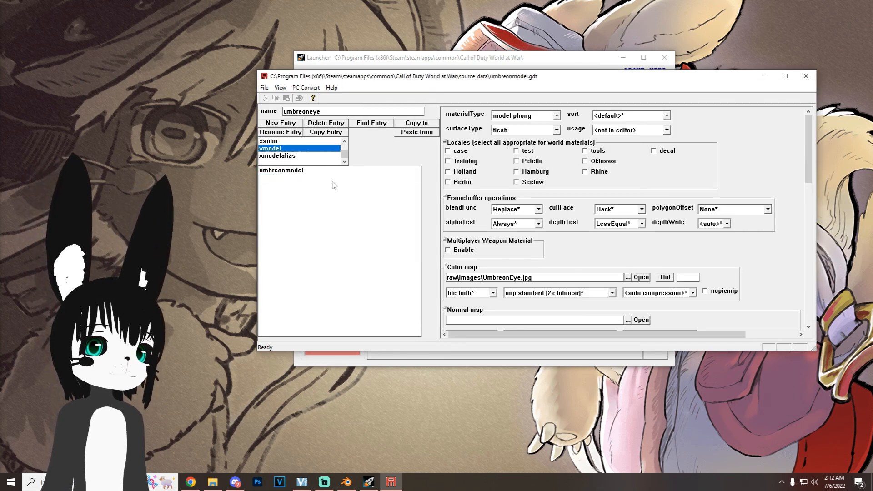
left_click(309, 170)
key("F10")
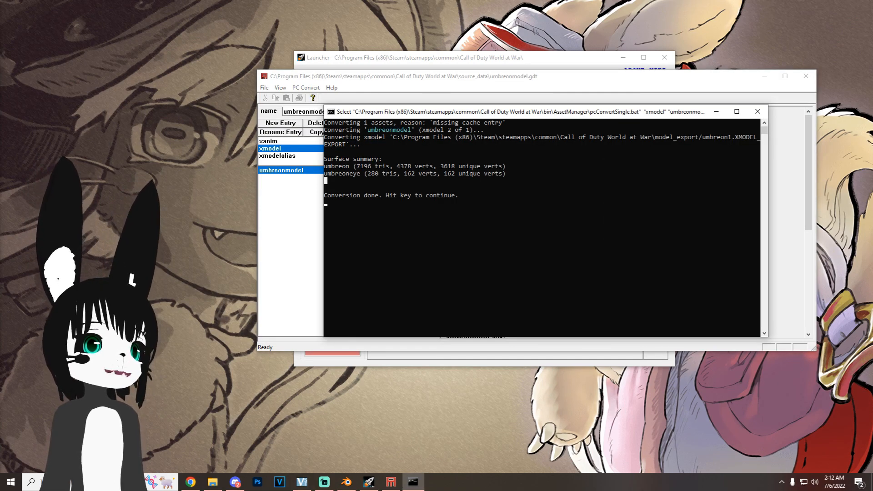
left_click(757, 112)
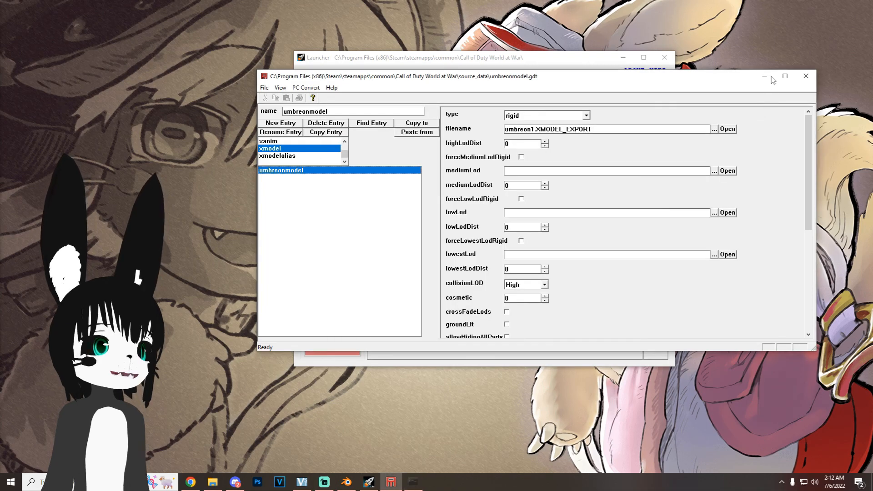
left_click(761, 82)
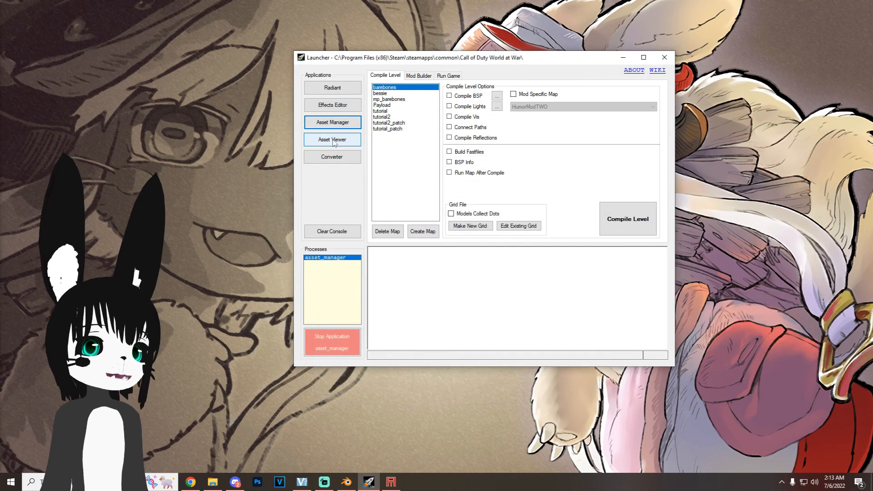
Step: Find umbreonmodel in Asset Viewer and inspect the textured model from the front and side
left_click(336, 142)
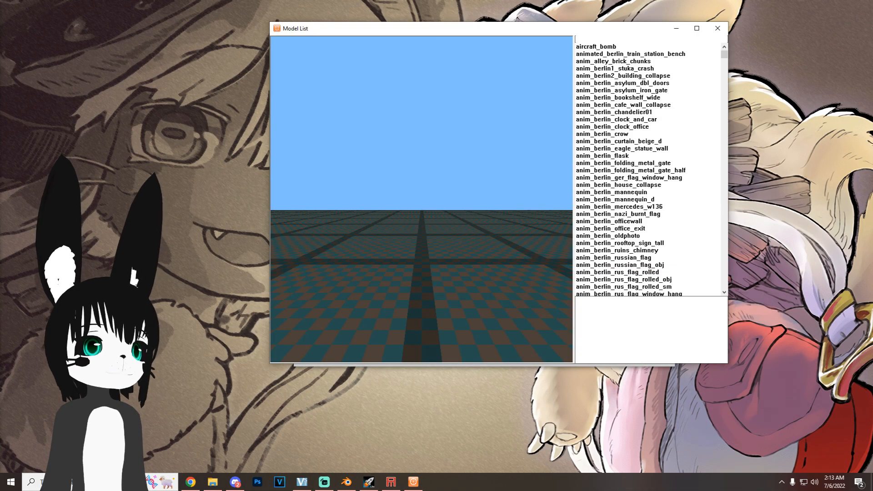
type("umbreonmodel")
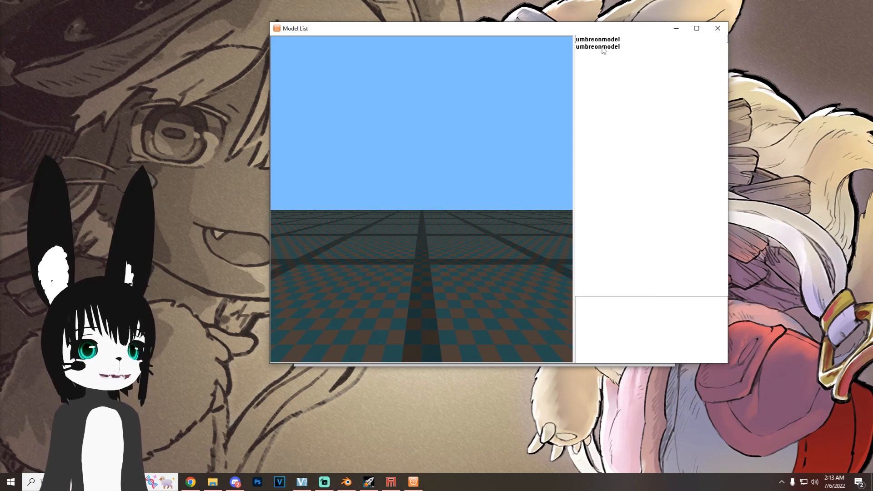
left_click(606, 47)
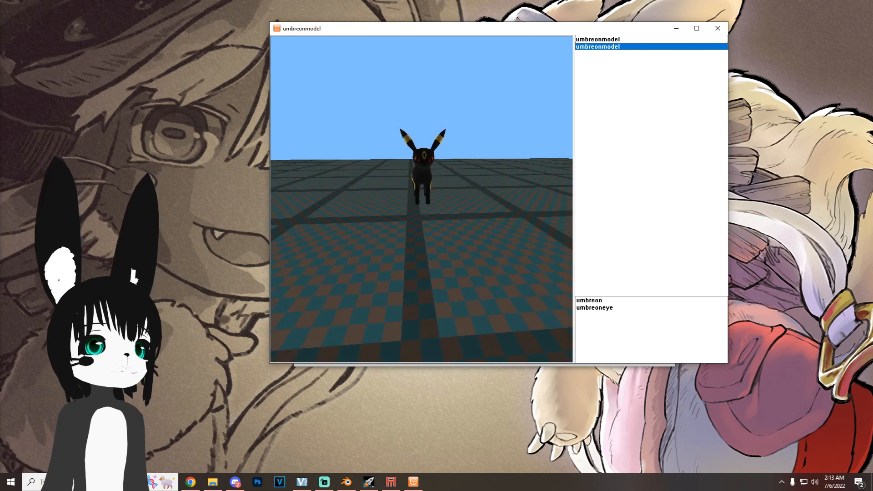
left_click_drag(564, 161, 473, 160)
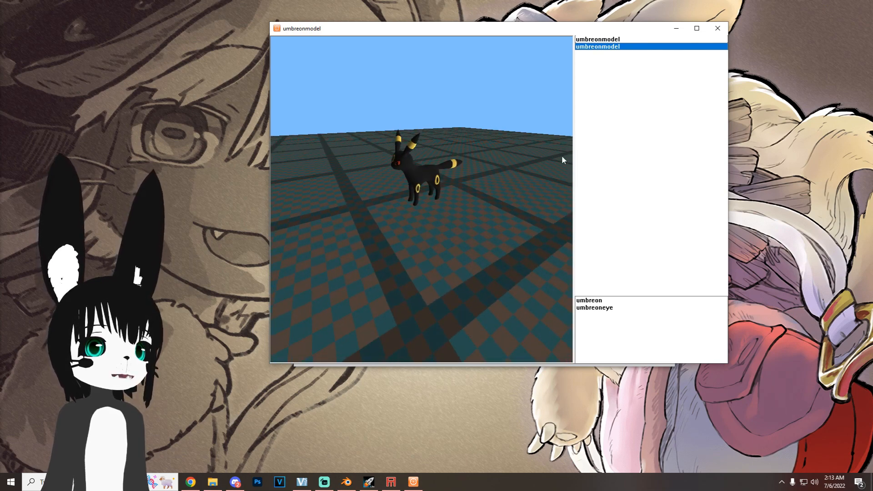
left_click(717, 28)
Step: Open the map in Radiant and place a misc model entity using umbreonmodel from the raw\xmodel folder
left_click(332, 87)
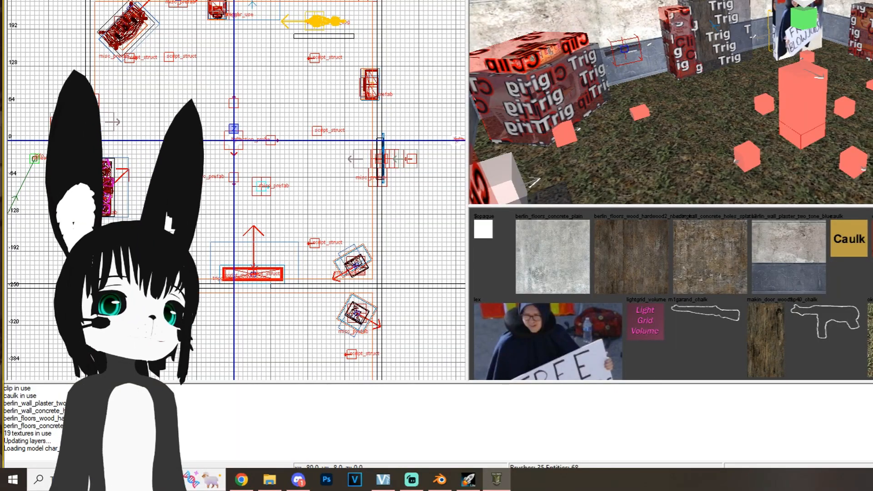
right_click(177, 25)
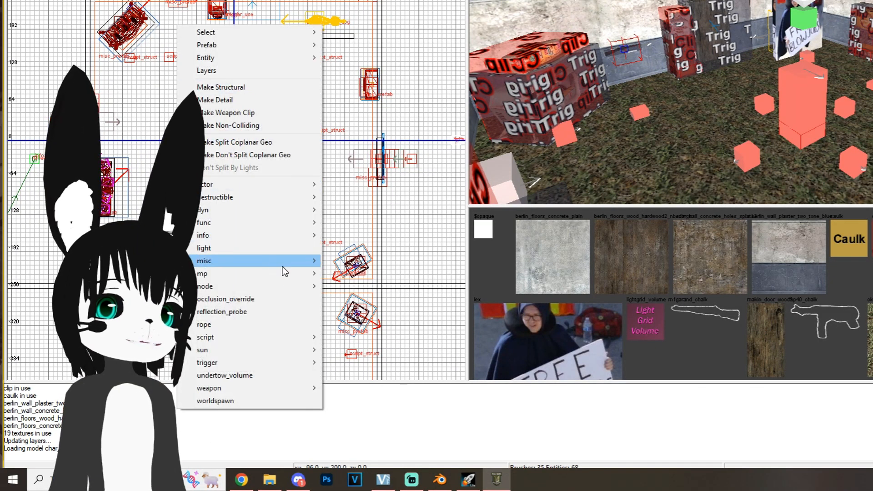
mouse_move(281, 262)
left_click(361, 260)
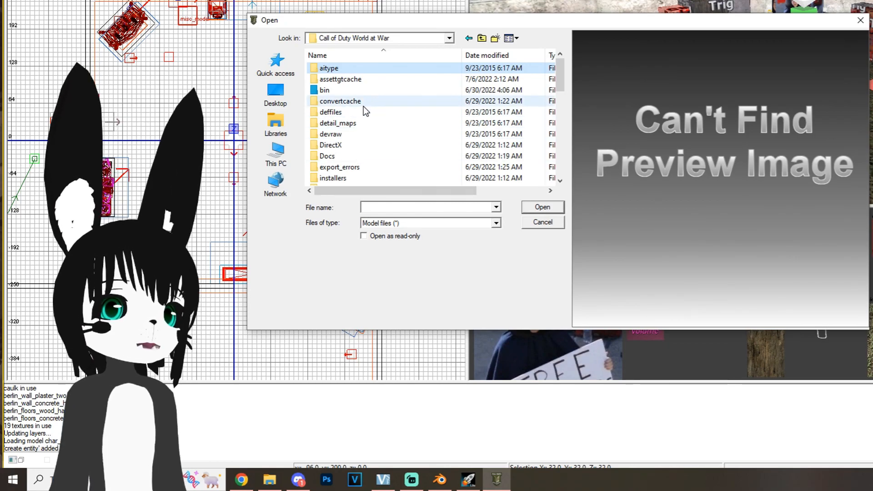
scroll(363, 106, "down", 5)
double_click(351, 80)
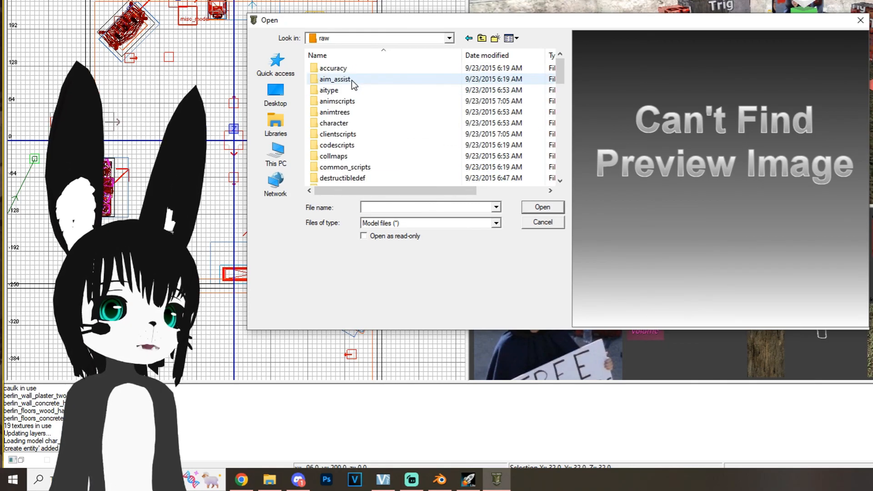
scroll(360, 95, "down", 9)
double_click(359, 112)
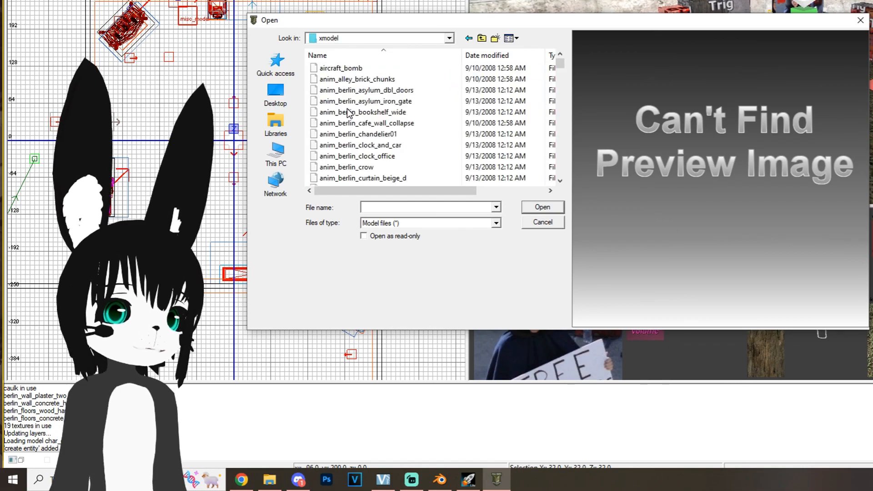
type("umbreon")
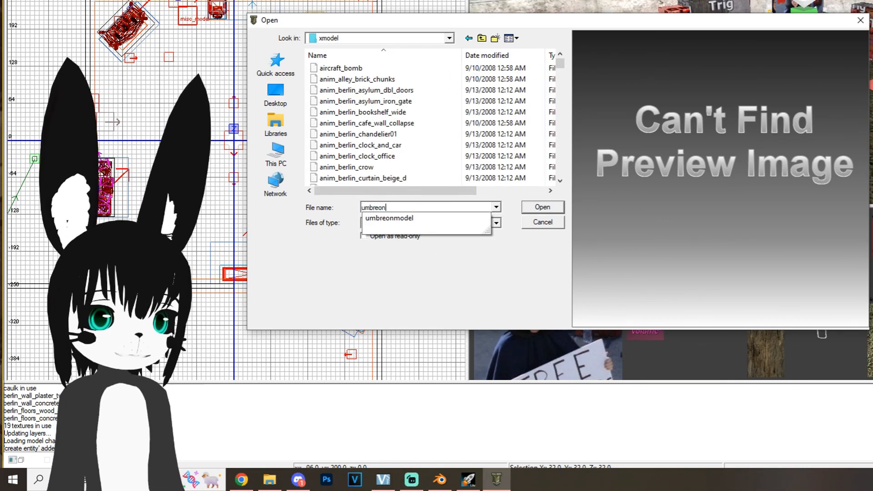
left_click(437, 218)
left_click(542, 207)
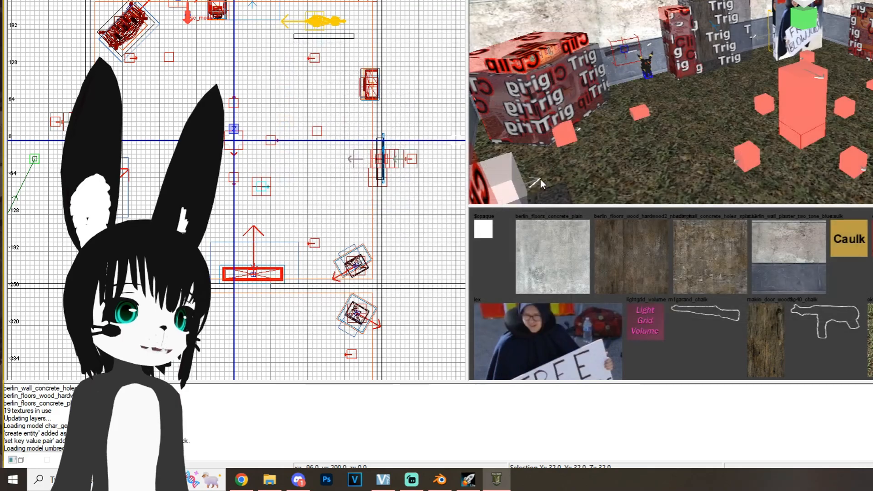
Step: Lower the Umbreon model onto the map's ground in the side view and deselect it
right_click_drag(592, 86, 593, 87)
key("ctrl+Tab")
key("ctrl+Tab")
scroll(232, 111, "up", 7)
left_click_drag(232, 111, 231, 152)
key("ctrl+Tab")
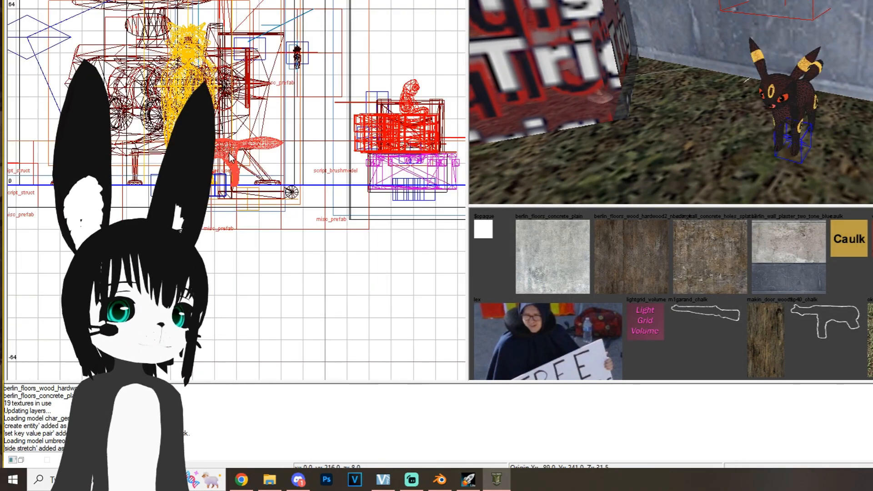
key("Escape")
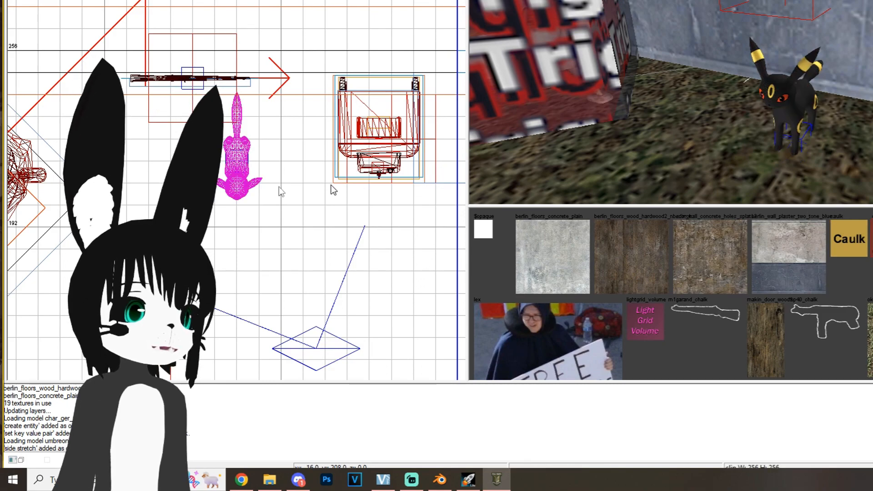
left_click_drag(220, 99, 270, 207)
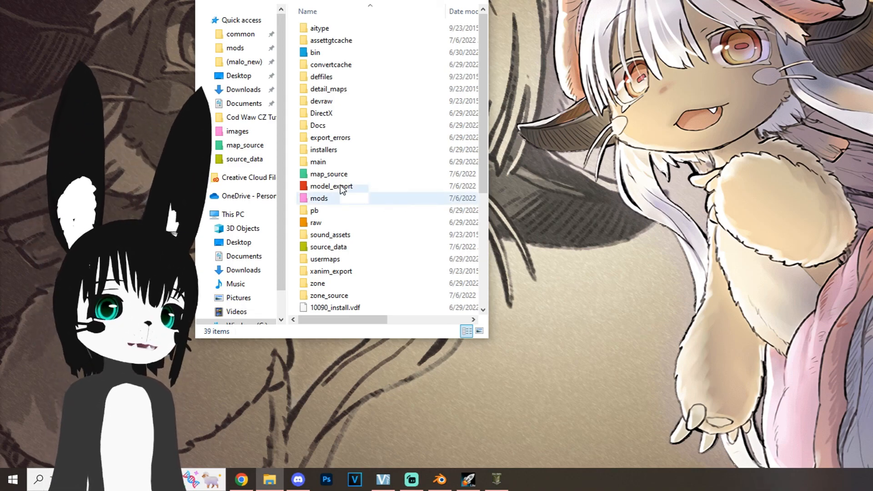
Step: Select umbreon.iwi and umbreoneye.iwi in the raw\images folder of the World at War directory in File Explorer
double_click(340, 223)
double_click(340, 222)
scroll(343, 213, "down", 7)
left_click(359, 127)
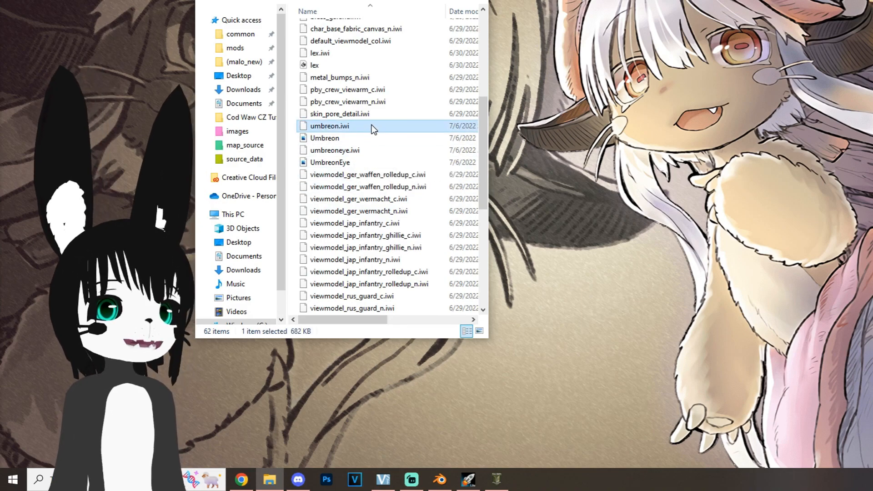
left_click(378, 151, "ctrl")
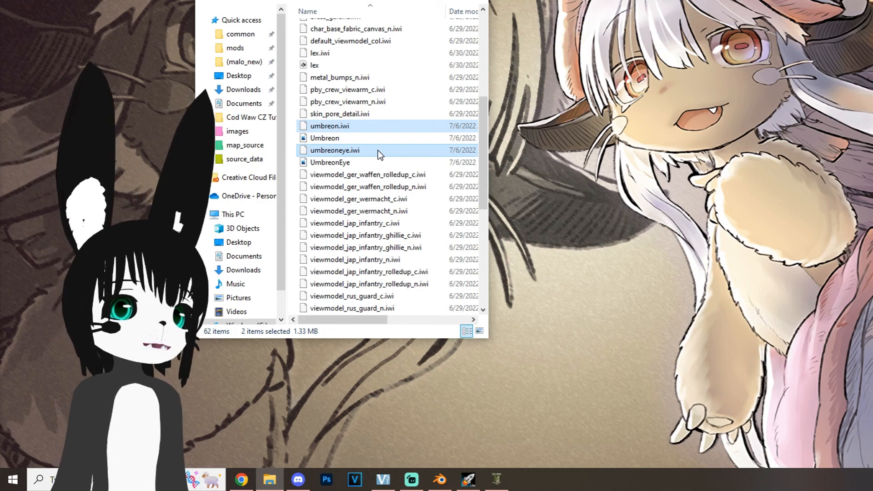
Step: Paste the copied Umbreon image files into the iwi folder of the tutorial mod under mods
left_click(291, 0)
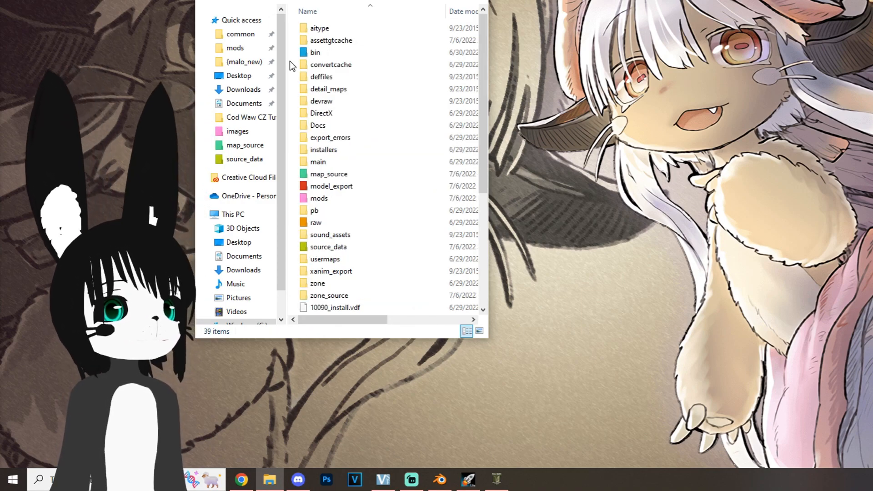
double_click(324, 198)
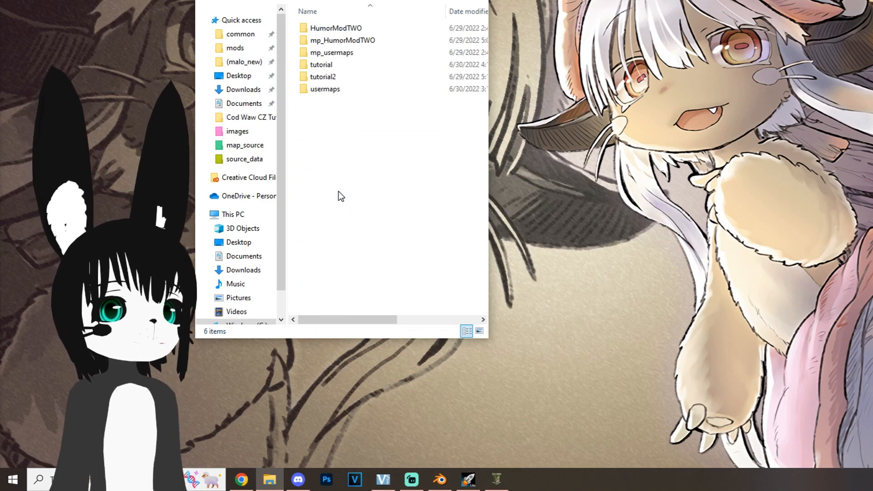
double_click(348, 76)
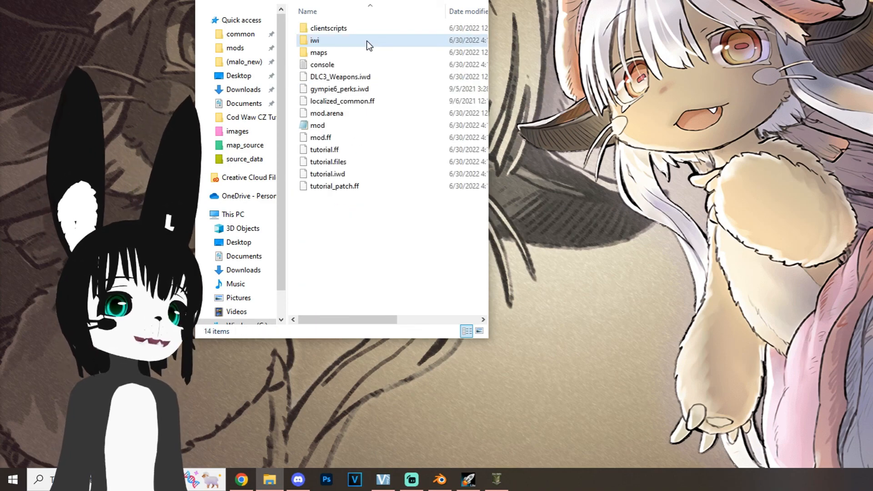
double_click(366, 40)
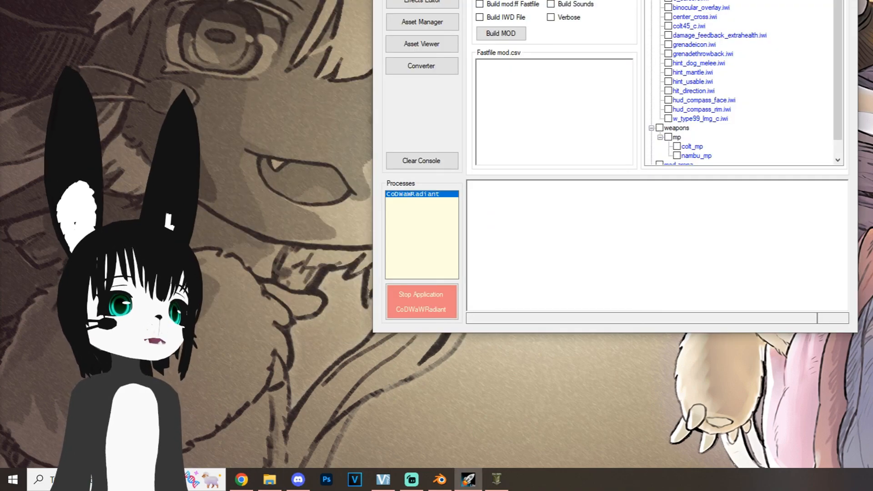
Step: Build the tutorial mod in the Launcher with umbreon.iwi and umbreoneye.iwi included, generating both the mod.ff fastfile and the IWD file
left_click(553, 23)
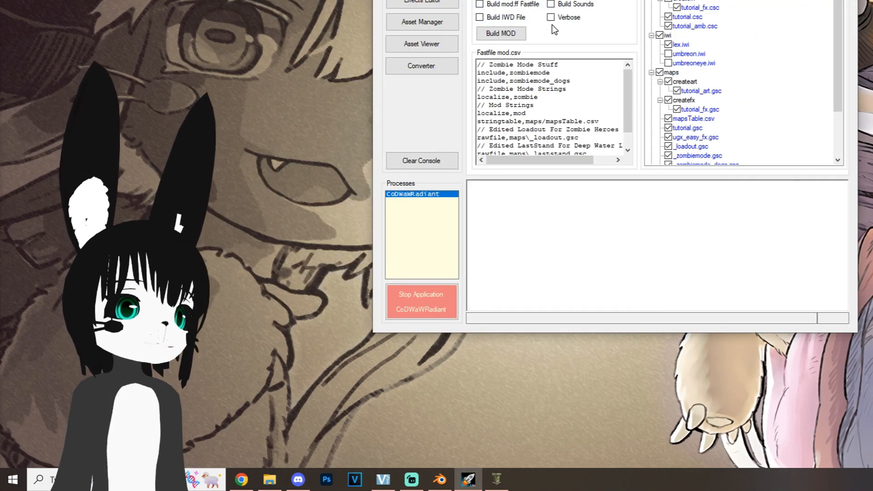
left_click(668, 63)
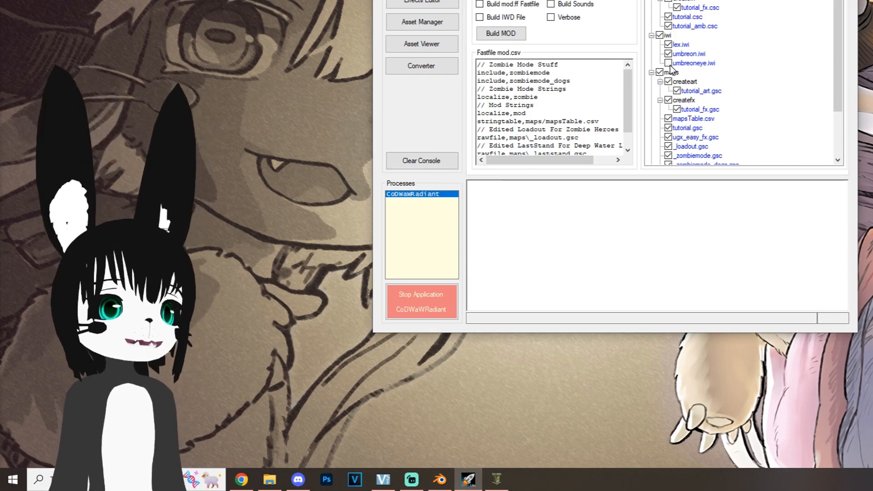
left_click(668, 63)
left_click(519, 6)
left_click(515, 18)
left_click(501, 33)
Step: Compile tutorial_patch with only fastfiles, and compile the tutorial level with lights, paths, reflections, fastfiles and running the map enabled
left_click(511, 29)
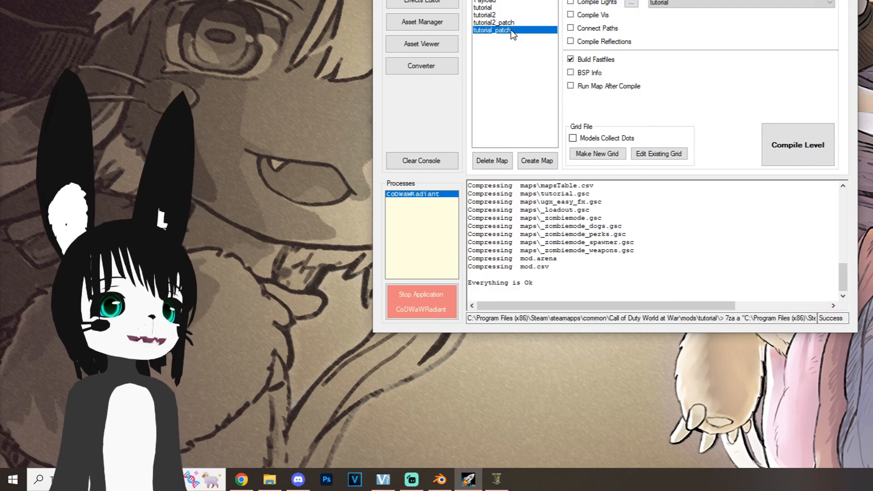
left_click(810, 146)
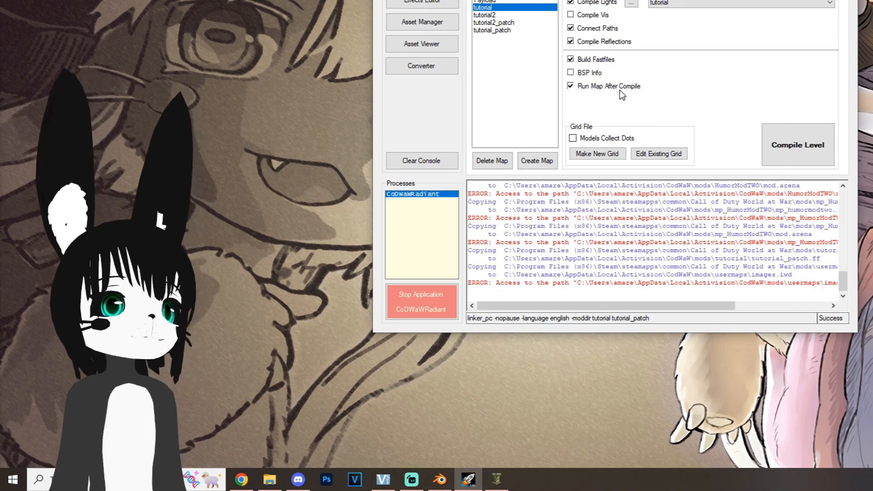
left_click(792, 145)
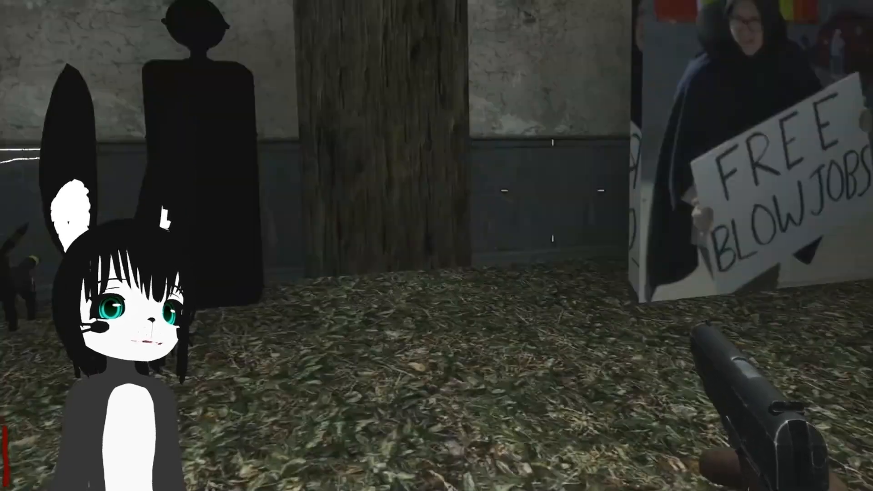
Step: Walk around the Umbreon model in the running map and examine its textures from several sides
key("w")
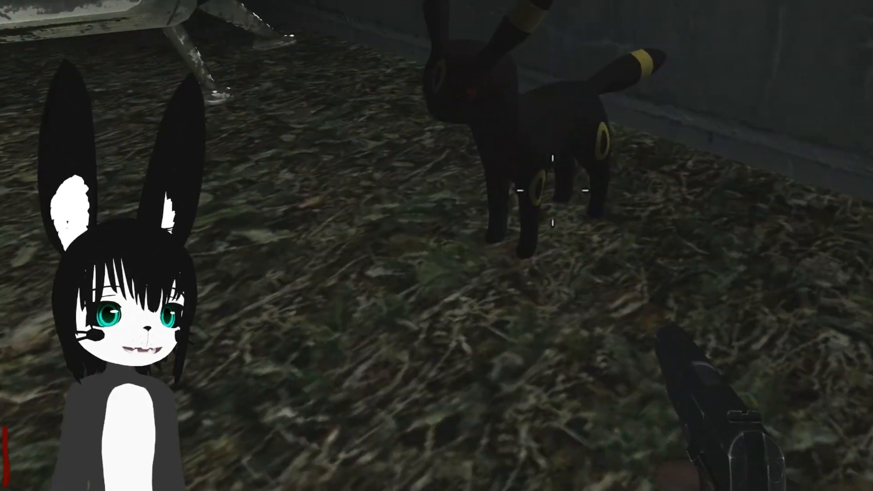
key("a")
key("w")
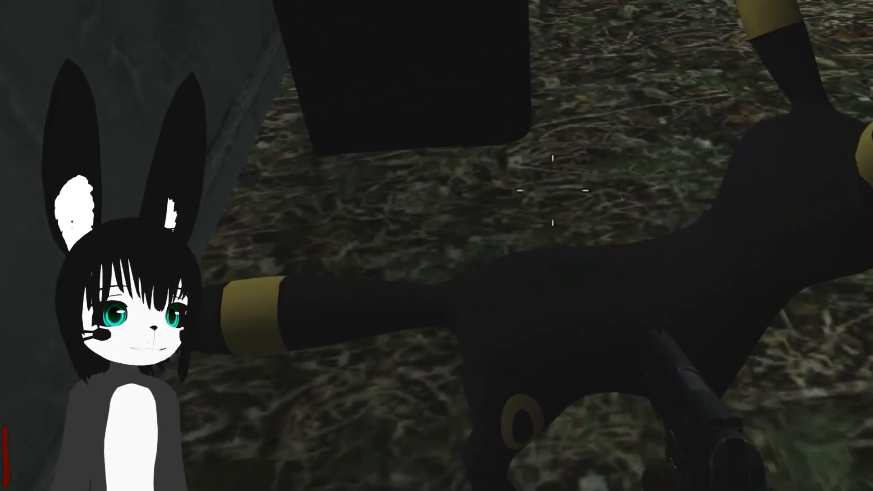
key("s")
key("a")
key("w")
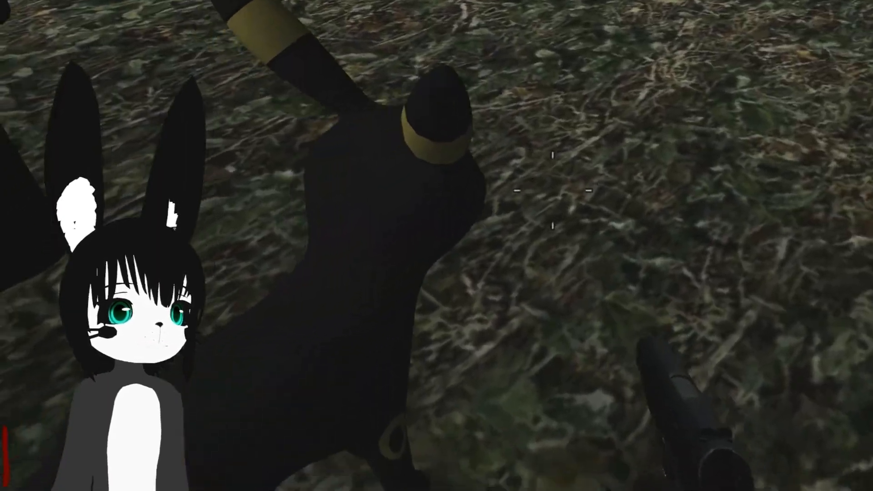
key("s")
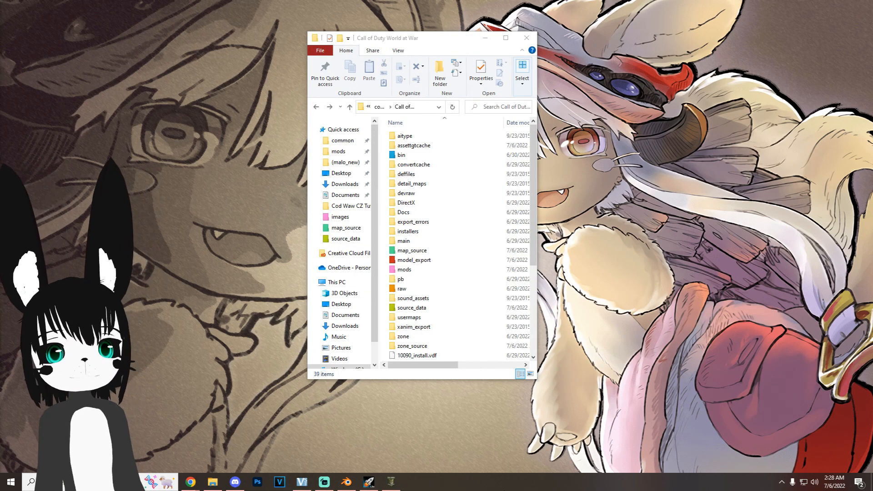
Step: Copy the _zombiemode_zone_manager script from the raw\maps folder of the World at War directory
double_click(402, 288)
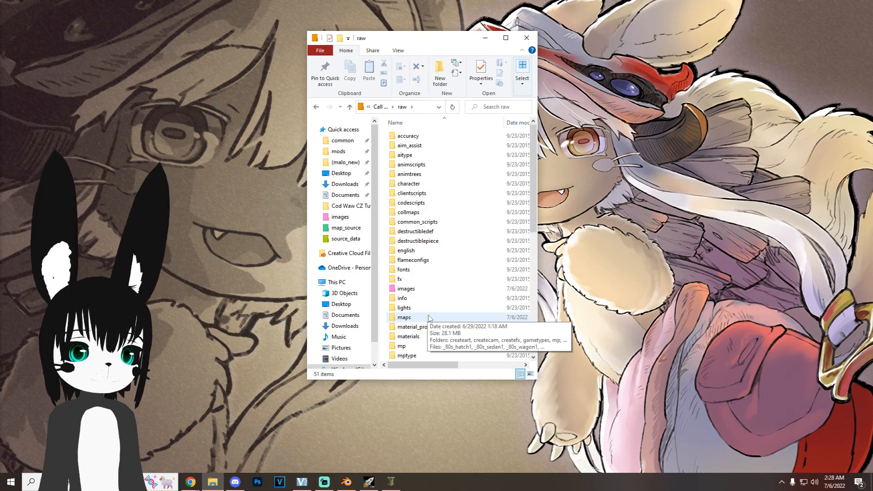
double_click(404, 318)
left_click_drag(533, 136, 536, 224)
left_click(478, 231)
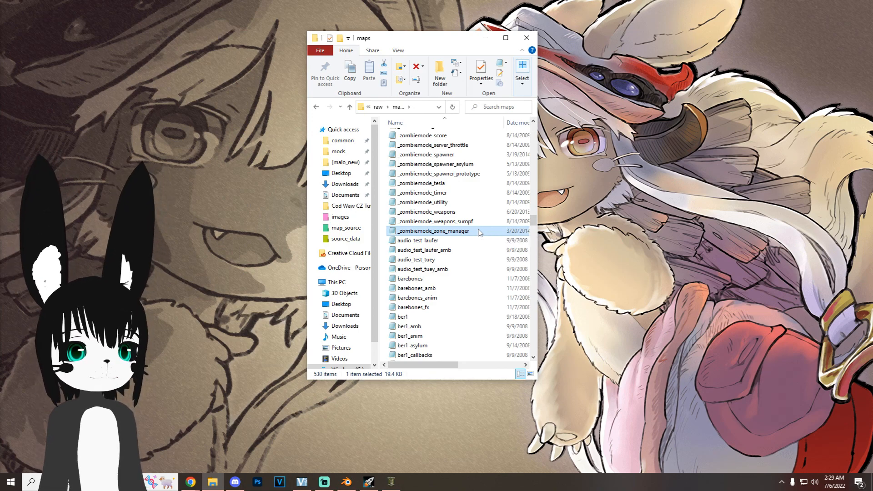
Step: Paste the _zombiemode_zone_manager script into the maps folder of the tutorial mod
left_click(379, 107)
left_click(380, 108)
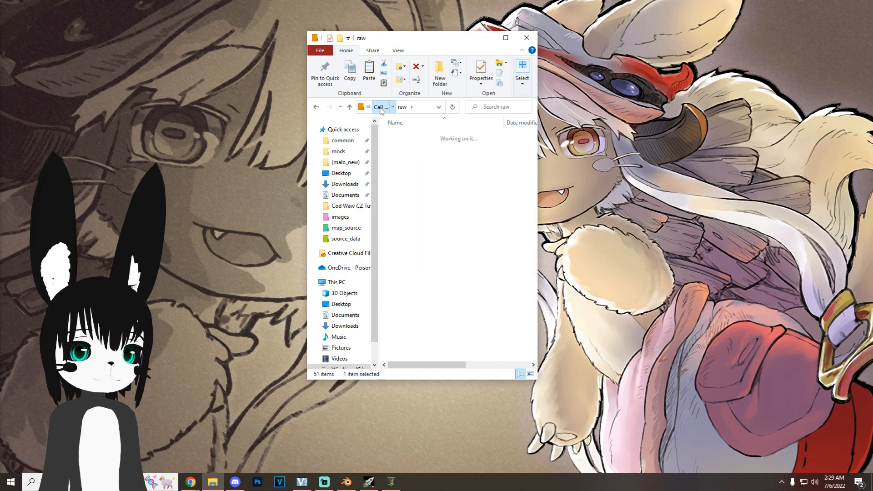
left_click(412, 271)
double_click(411, 270)
double_click(411, 167)
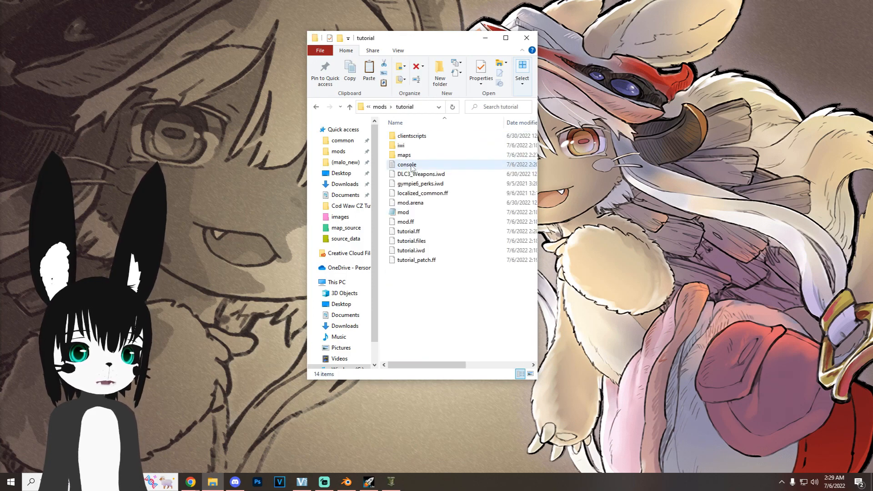
left_click(427, 156)
double_click(428, 156)
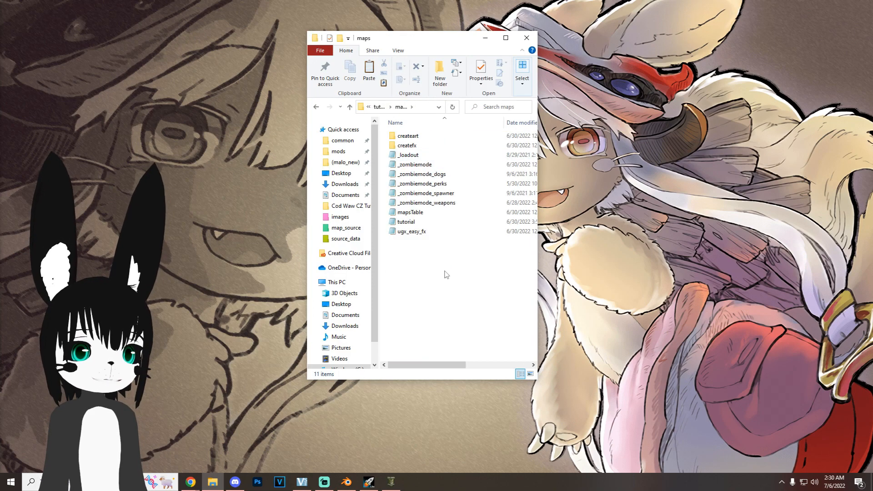
key("ctrl+v")
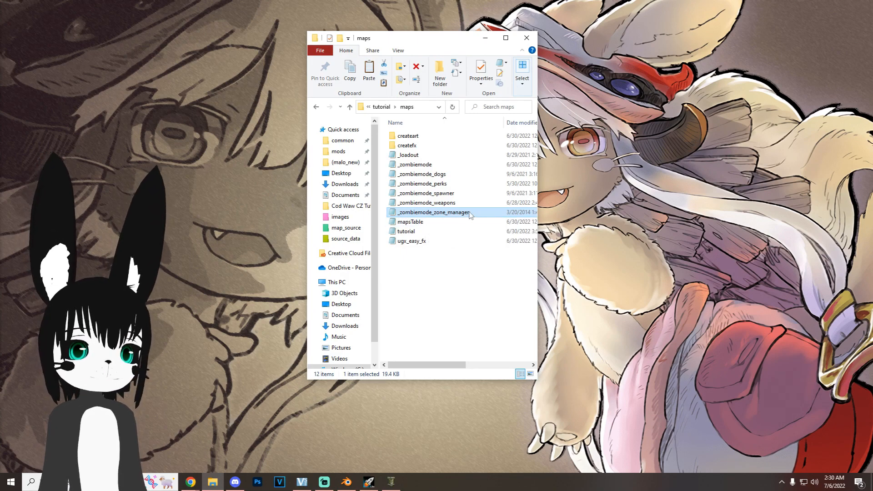
Step: Open the mod's copy of _zombiemode_zone_manager in Notepad and delete its entire contents
double_click(454, 212)
key("ctrl+a")
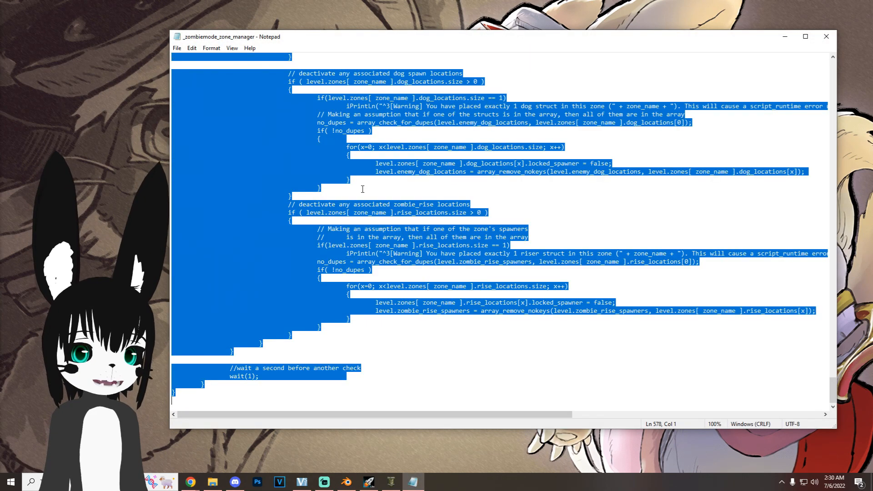
key("Delete")
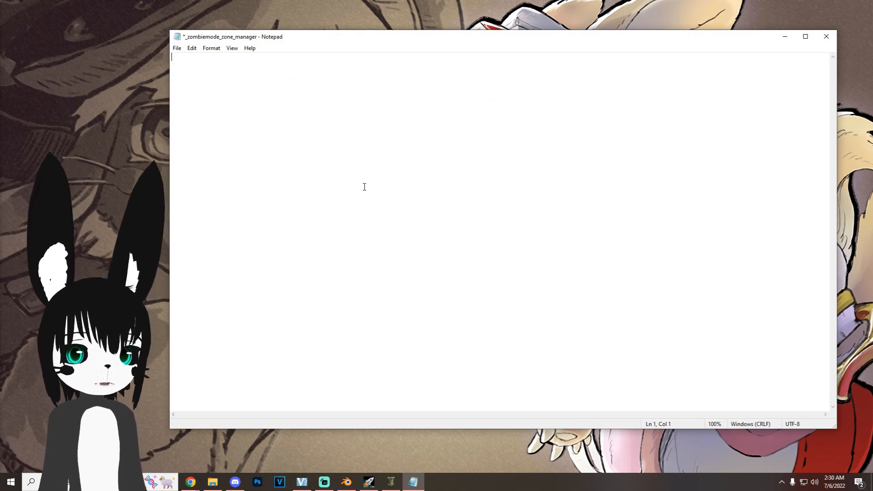
Step: Copy the replacement code from Reply #1 of the UGX-Mods zone debug text topic, paste it into the empty script and save
key("alt+Tab")
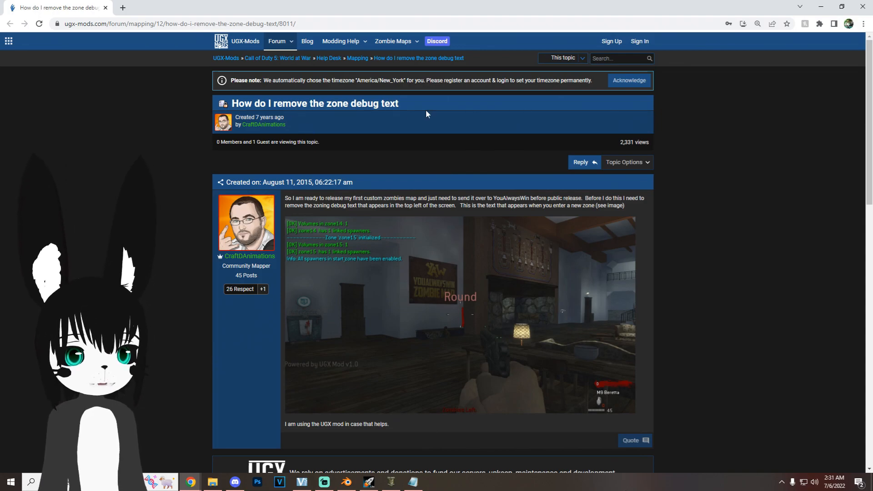
scroll(677, 168, "down", 9)
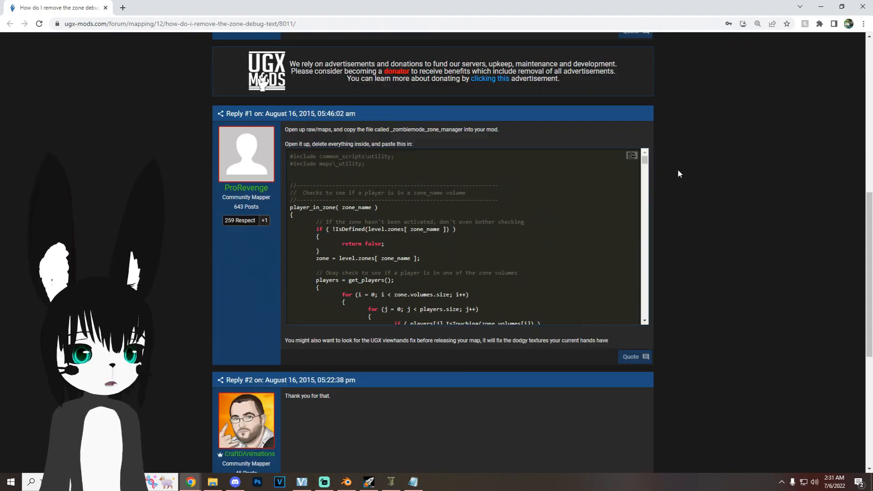
left_click(632, 156)
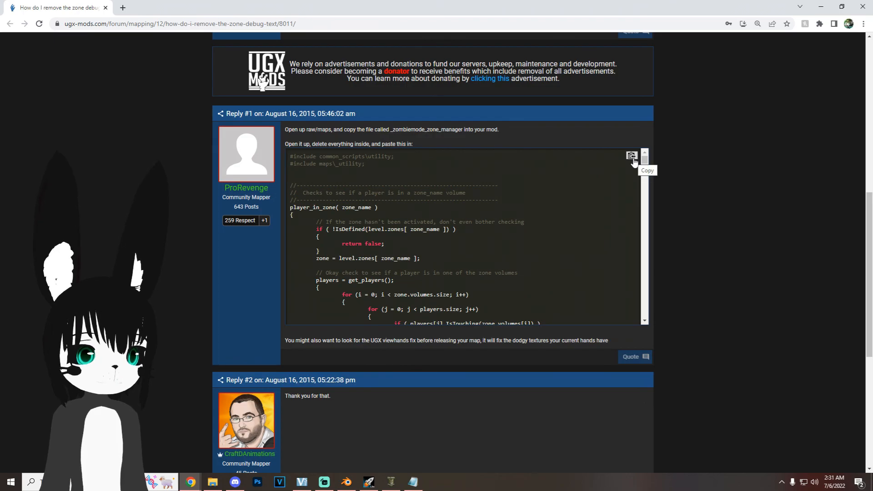
left_click(822, 7)
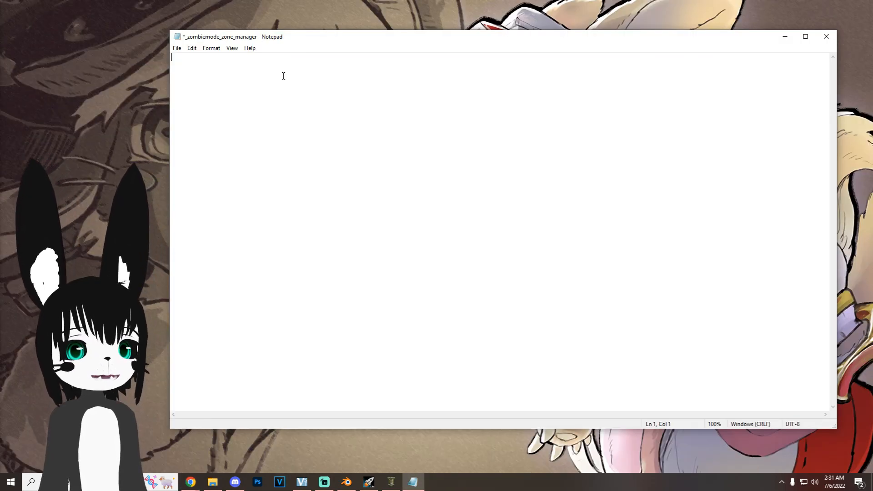
key("ctrl+v")
left_click(177, 48)
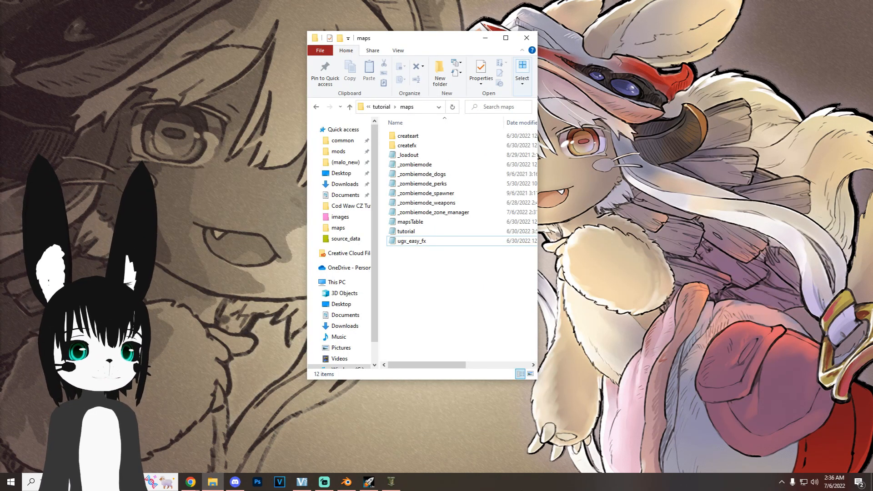
Step: In the mod's ugx_easy_fx script, set level.fx_debug to 0 and delete the "Easy-FX found" message text
double_click(432, 244)
scroll(361, 249, "down", 15)
scroll(362, 248, "down", 8)
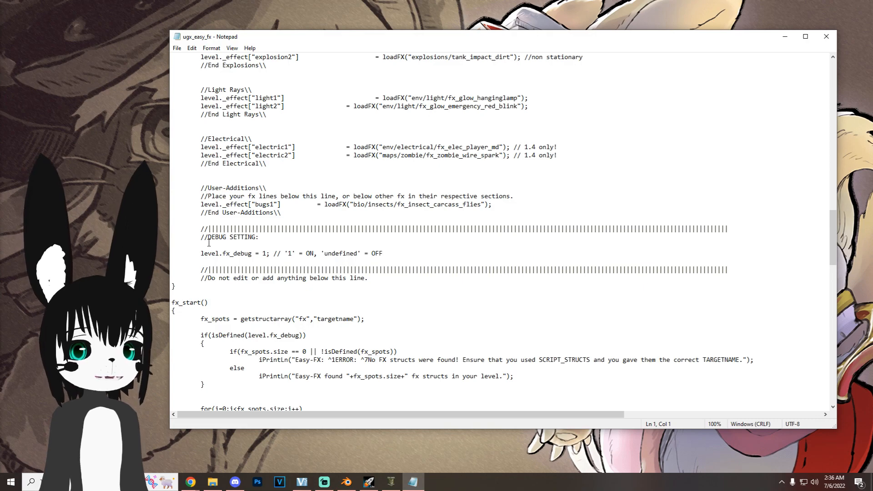
left_click(268, 254)
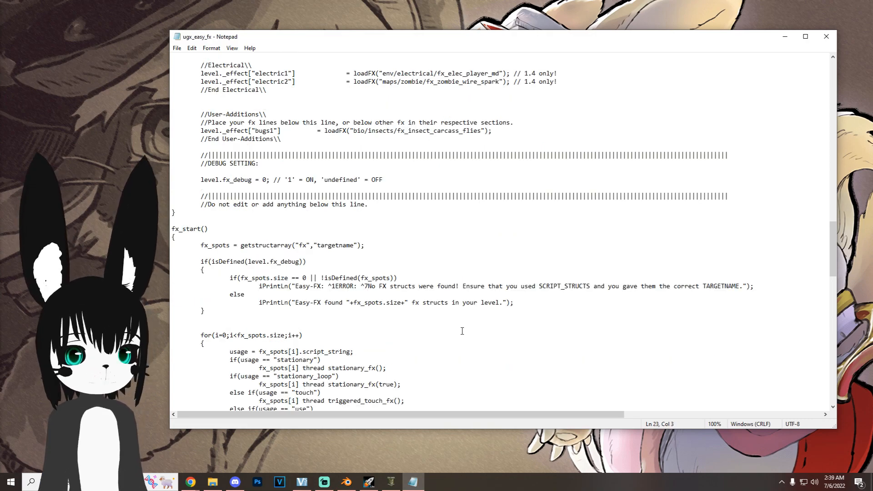
left_click_drag(503, 304, 298, 304)
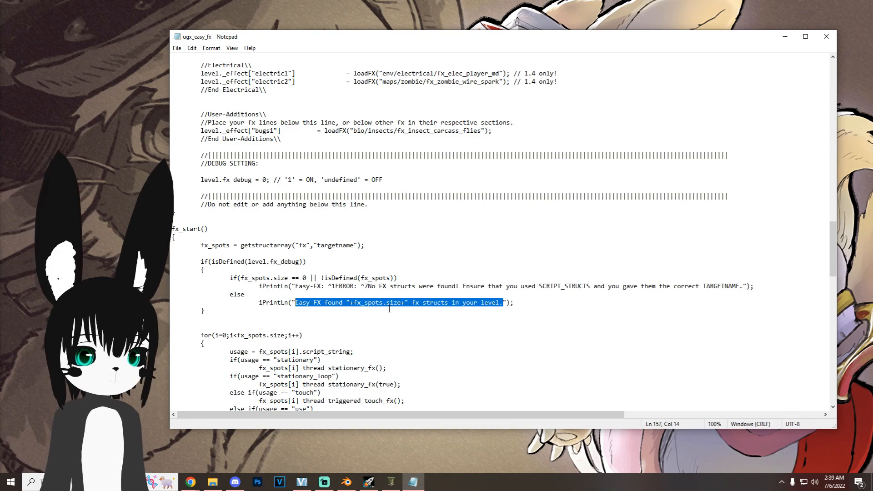
key("BackSpace")
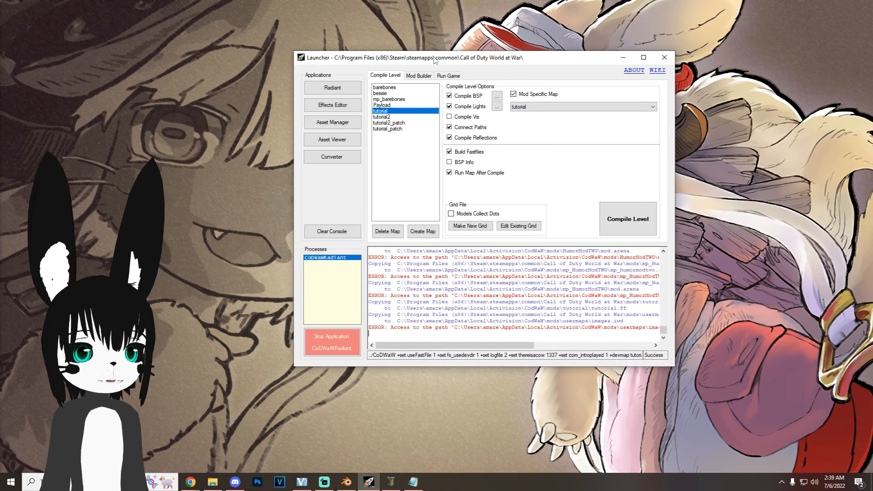
Step: Rebuild the tutorial mod with _zombiemode_zone_manager.gsc included in its IWD files, and check the map in the game
left_click(422, 76)
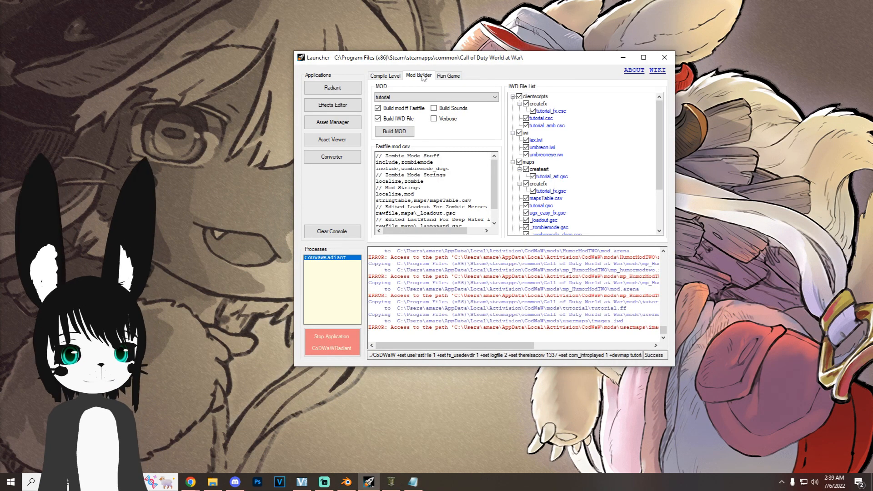
left_click(409, 97)
left_click(394, 105)
left_click(402, 97)
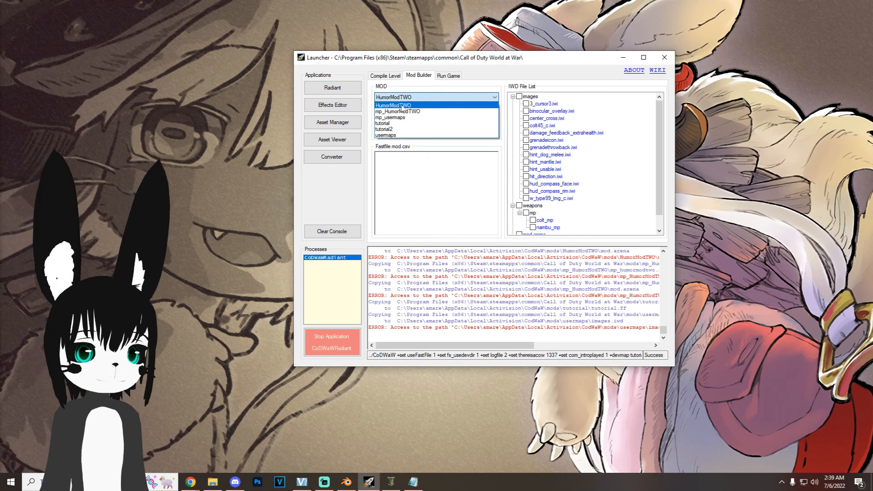
left_click(382, 123)
scroll(547, 210, "down", 3)
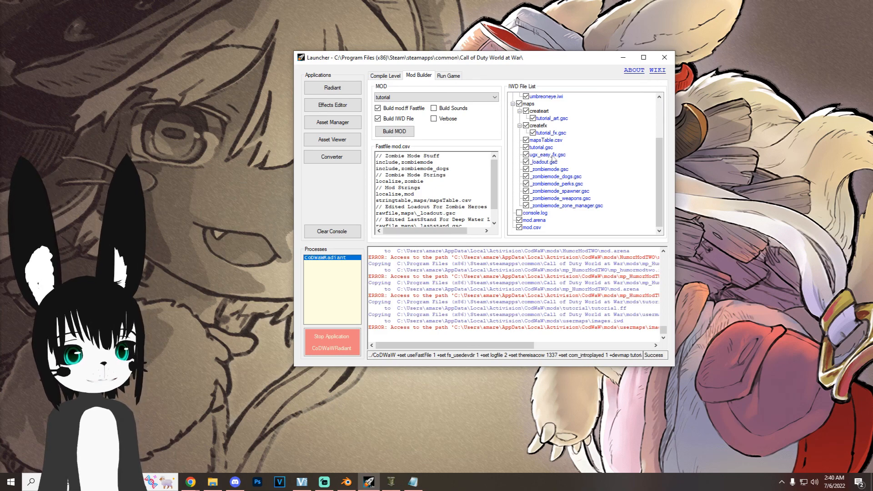
left_click(394, 131)
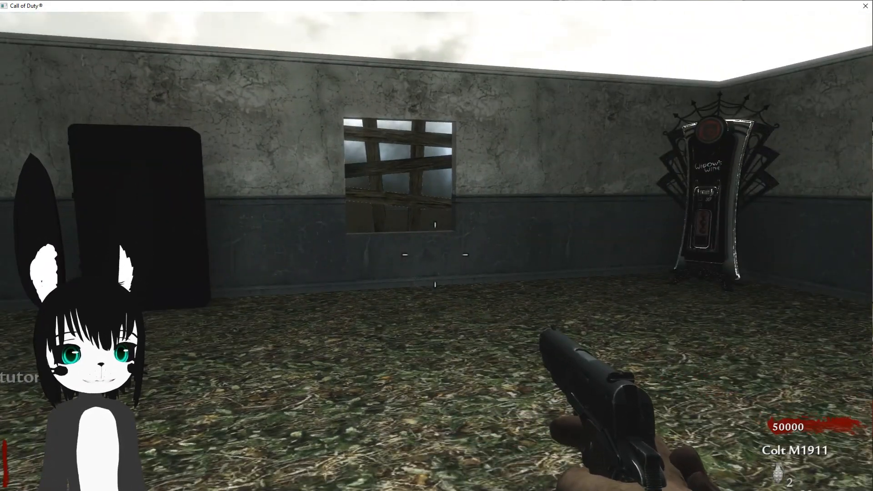
key("w")
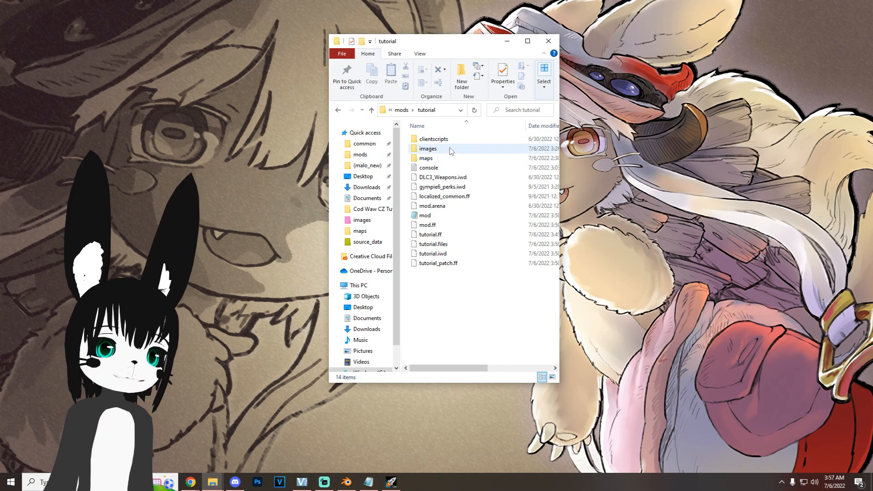
double_click(448, 150)
key("alt+Left")
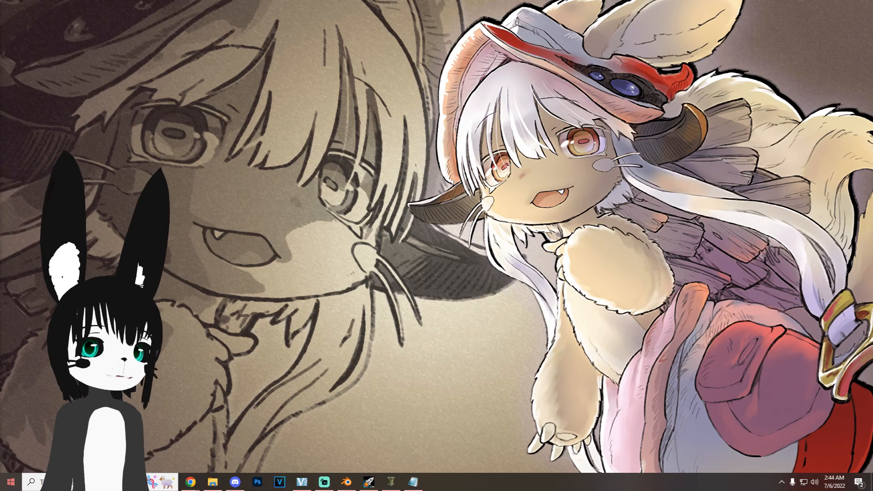
Step: Run %appdata% and browse from there to the mods folder under AppData\Local\Activision\CoDWaW
right_click(11, 482)
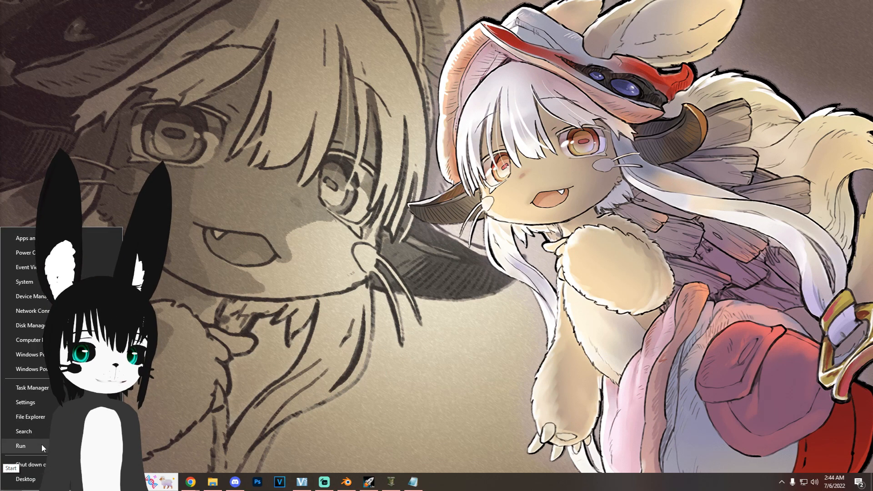
left_click(42, 444)
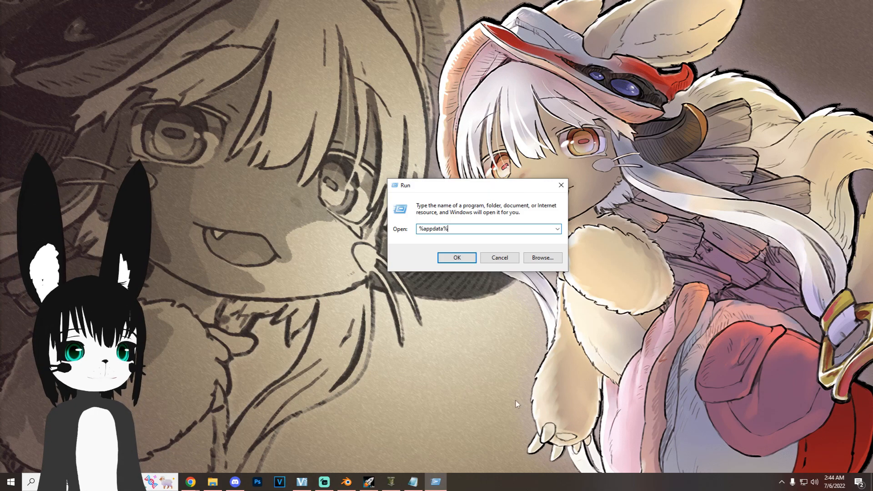
left_click(458, 257)
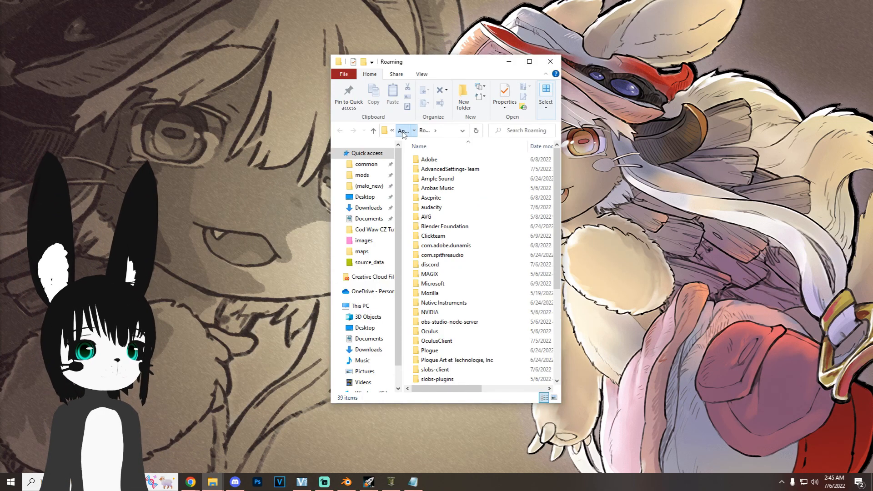
left_click(424, 130)
double_click(455, 160)
double_click(455, 169)
double_click(455, 169)
double_click(434, 160)
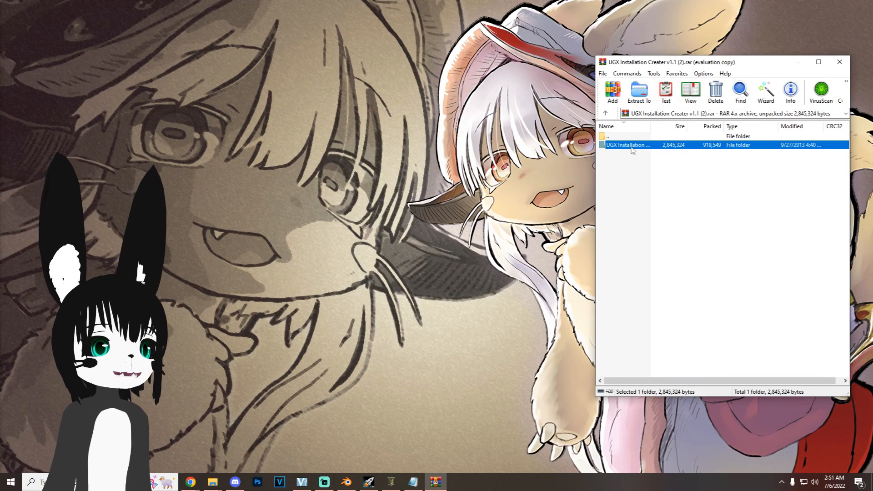
Step: Extract the UGX Installation Creater folder from its RAR archive and launch zip2exe from the Bin folder
left_click_drag(632, 150, 364, 157)
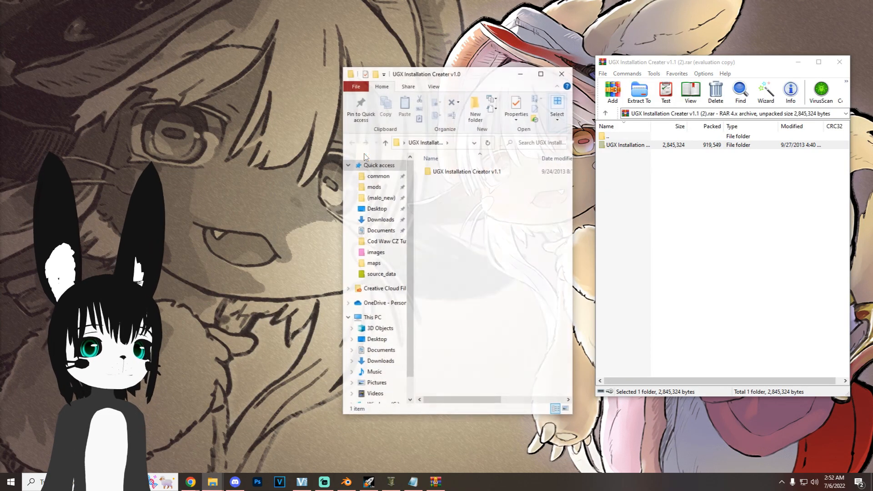
double_click(468, 172)
double_click(461, 174)
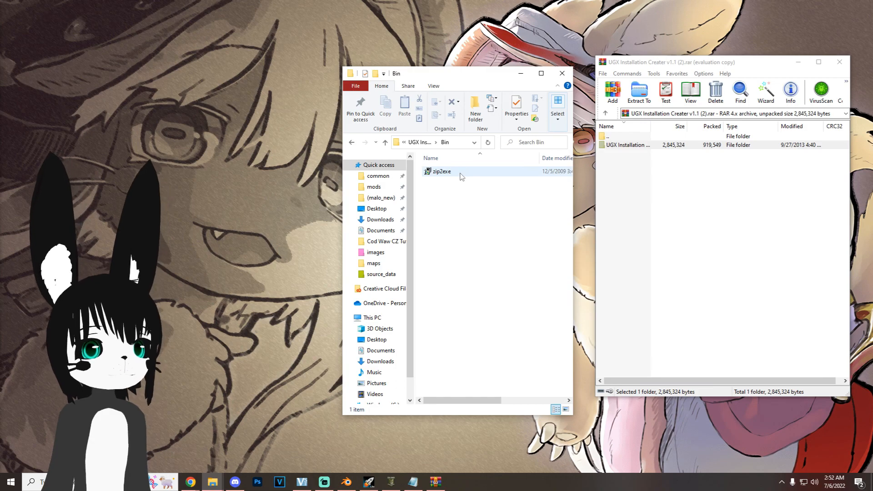
double_click(459, 173)
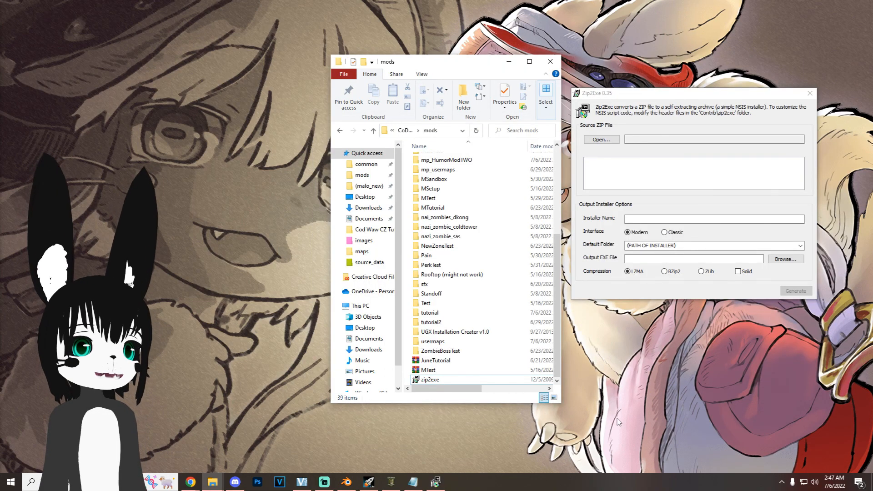
Step: Compress the tutorial mod folder into a ZIP archive in the mods folder with WinRAR
left_click(458, 314)
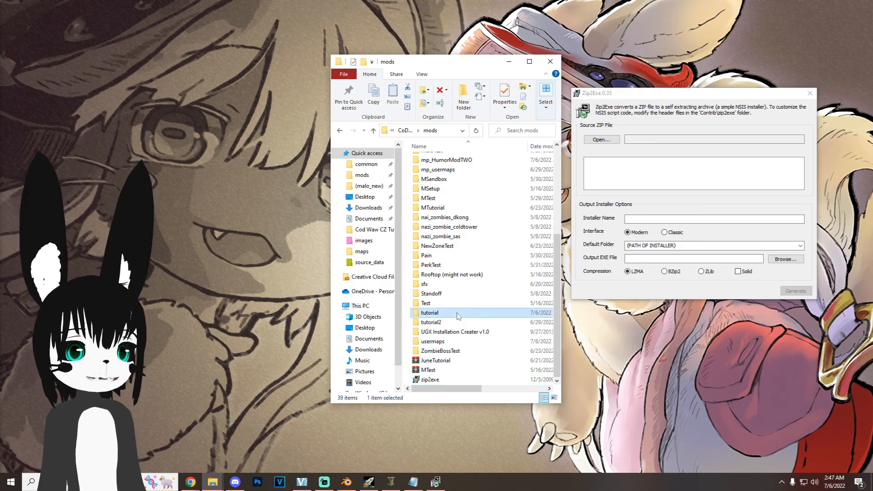
right_click(459, 313)
left_click(482, 194)
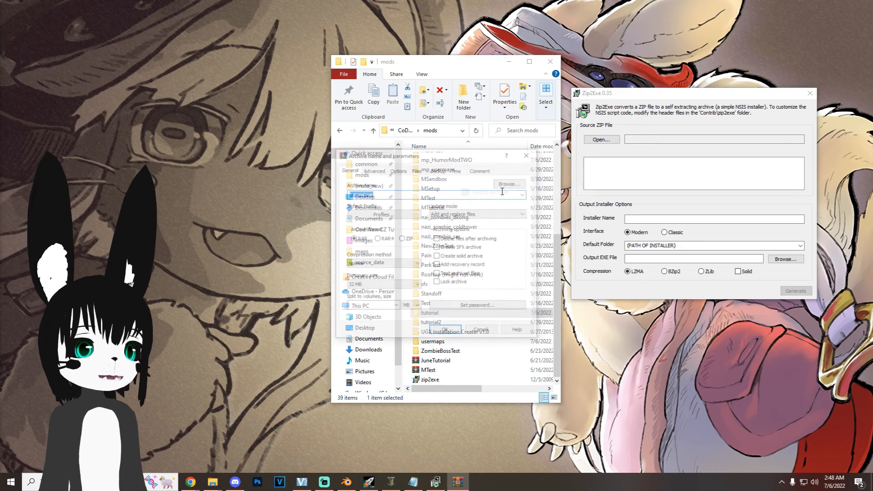
left_click(405, 239)
left_click(446, 331)
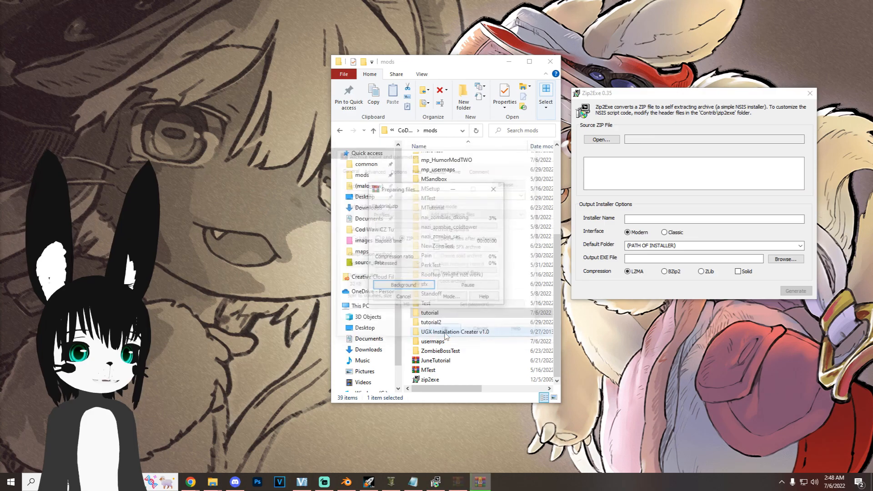
Step: Load tutorial.zip from the CoDWaW mods folder as the source ZIP file in Zip2Exe
left_click(449, 132)
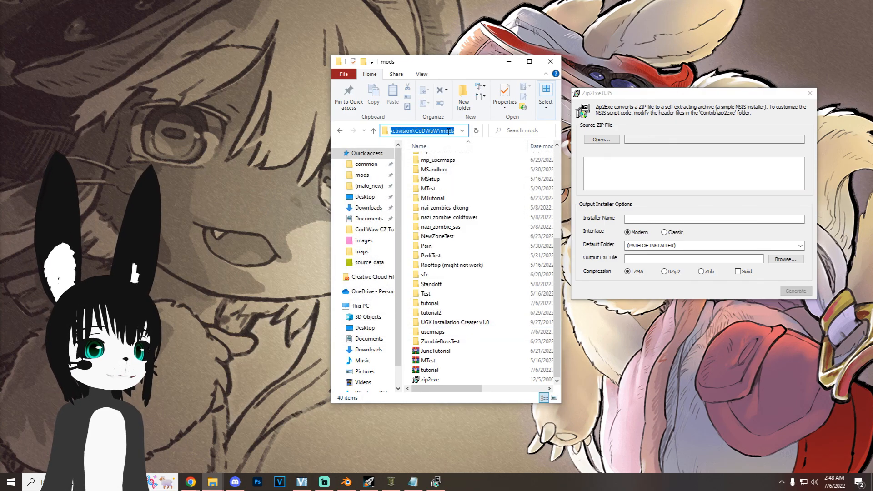
left_click(612, 141)
left_click(612, 121)
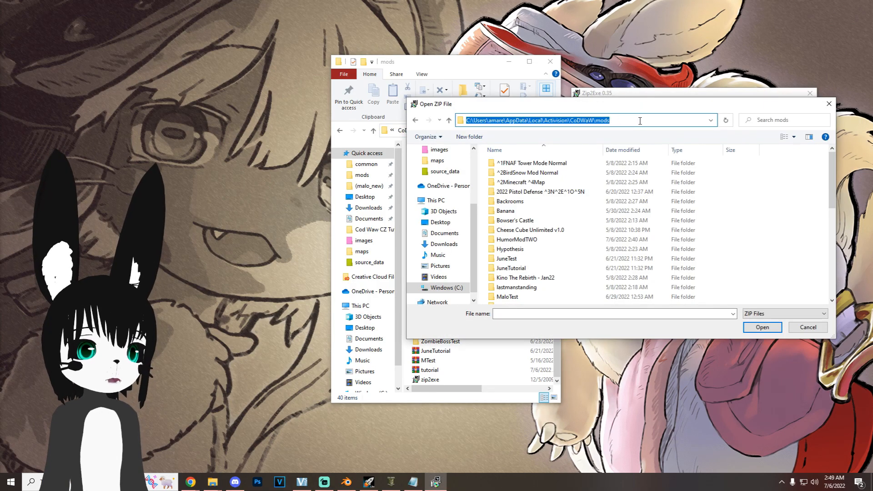
scroll(564, 273, "down", 9)
left_click(564, 299)
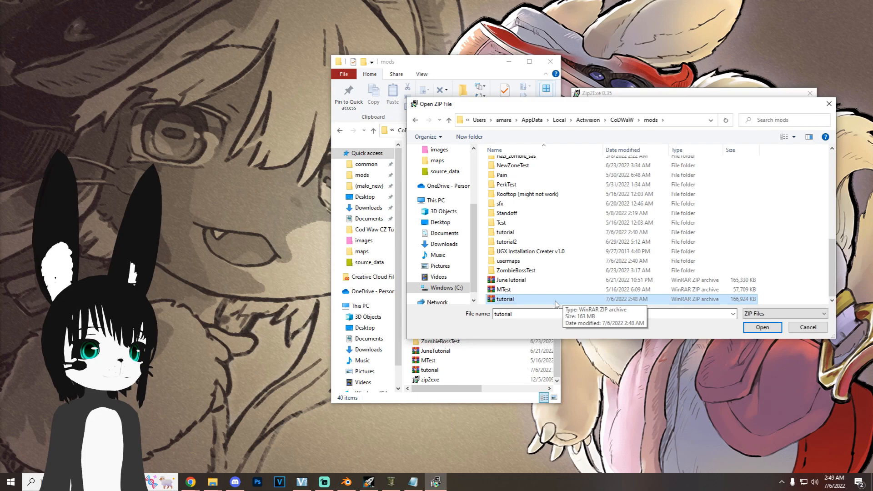
left_click(763, 327)
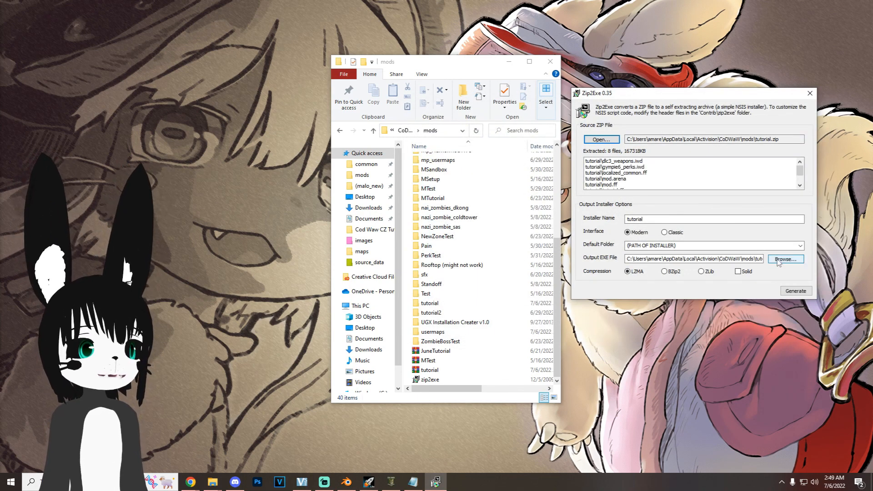
Step: Generate the installer as tutorial.exe on the Desktop with solid BZip2 compression, and close Zip2Exe
left_click(779, 260)
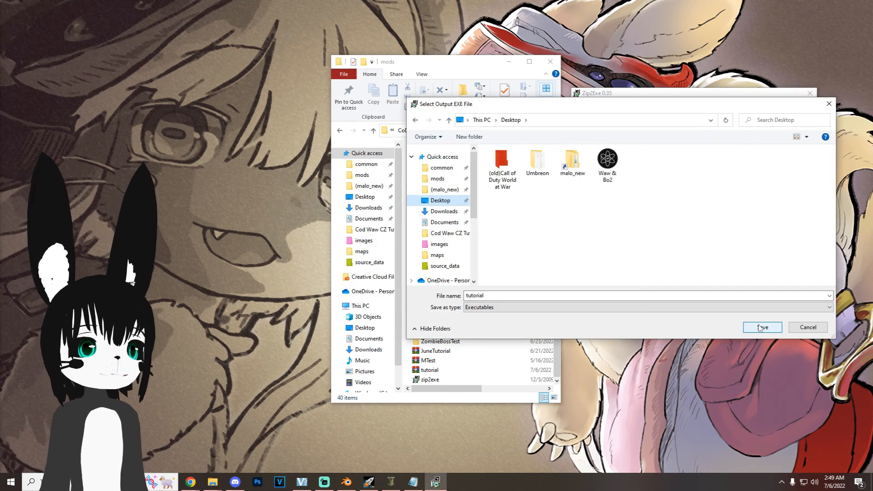
left_click(760, 328)
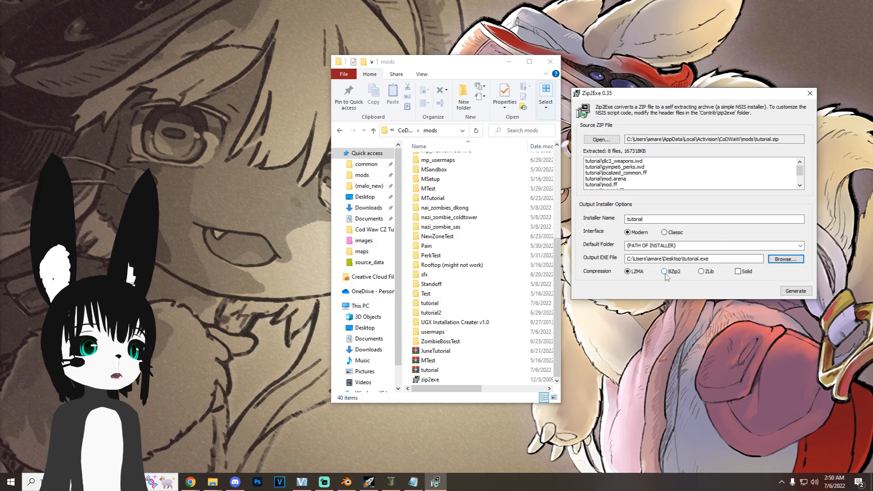
left_click(665, 273)
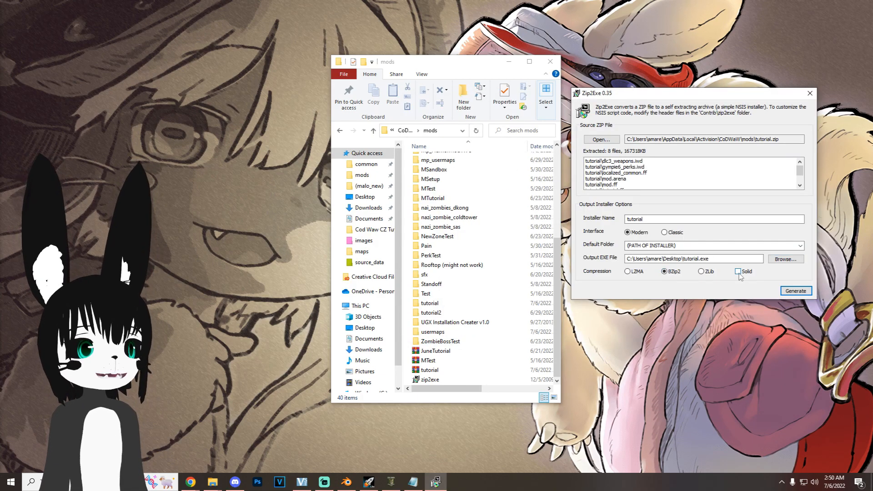
left_click(739, 274)
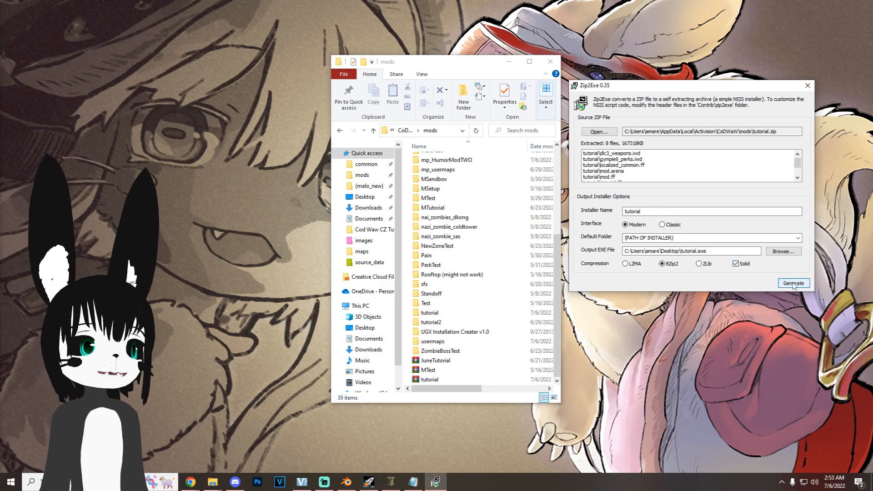
left_click(793, 284)
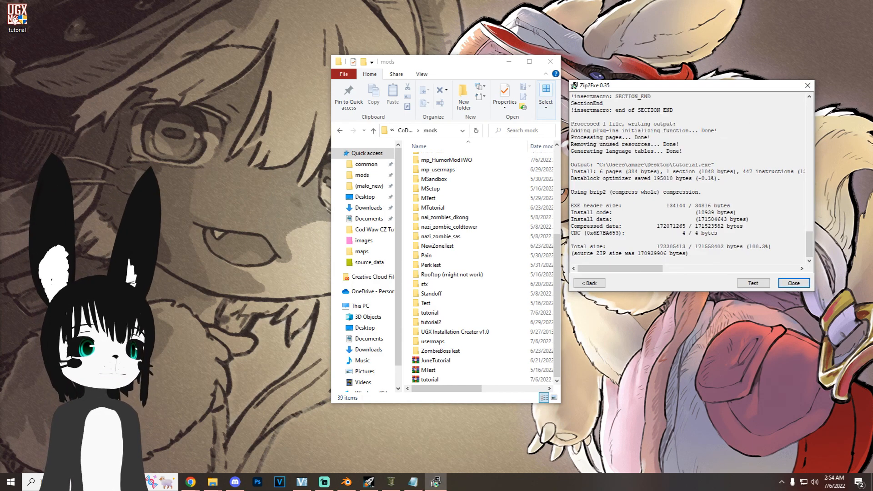
left_click(794, 284)
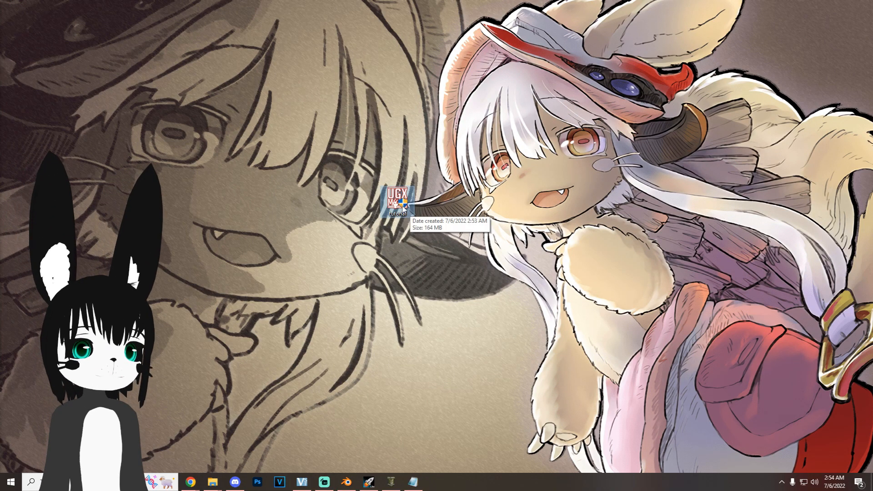
Step: Run the tutorial installer from the desktop and complete its setup to install the mod
double_click(396, 200)
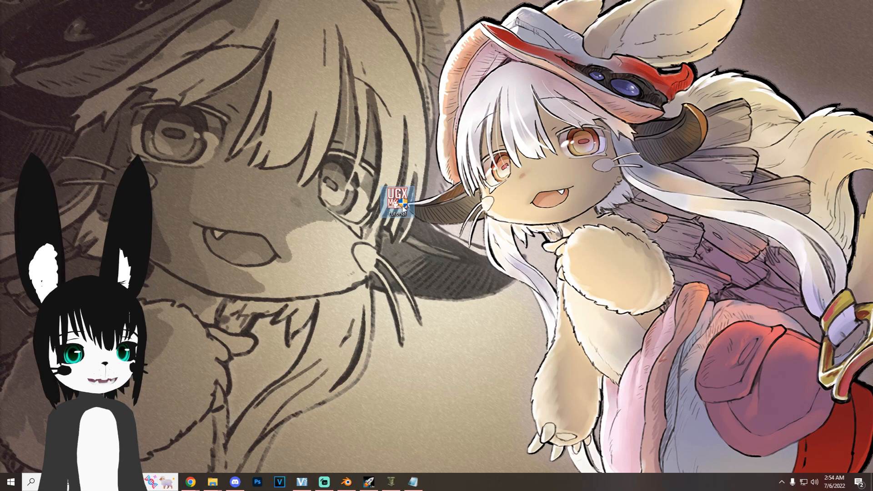
left_click(488, 314)
left_click(488, 313)
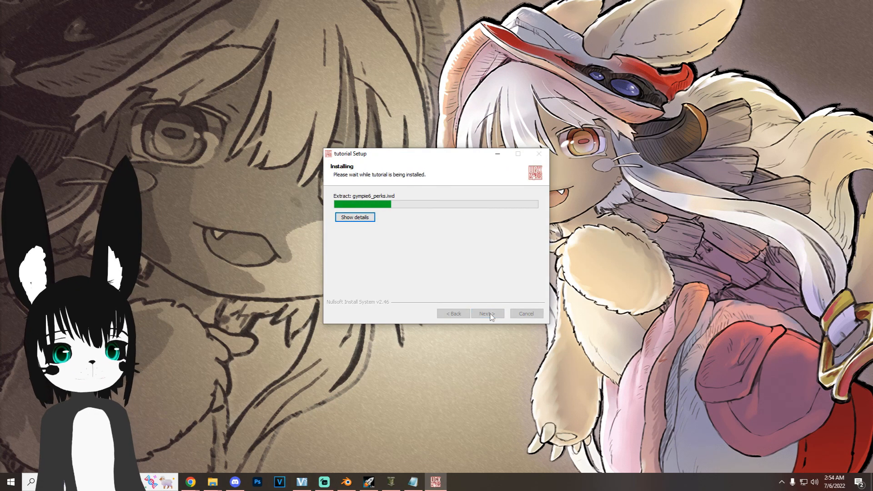
left_click(486, 312)
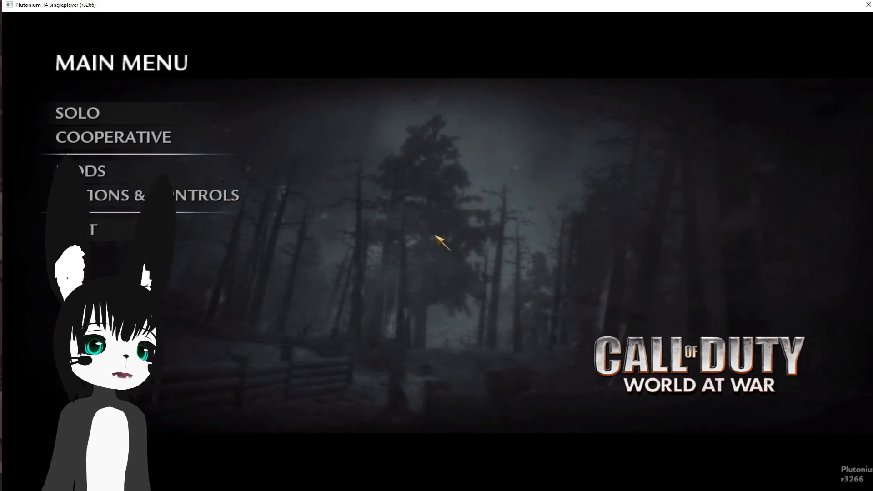
Step: In Plutonium World at War, set up a cooperative match with game mode Nazi Zombies on the tutorial map
left_click(149, 167)
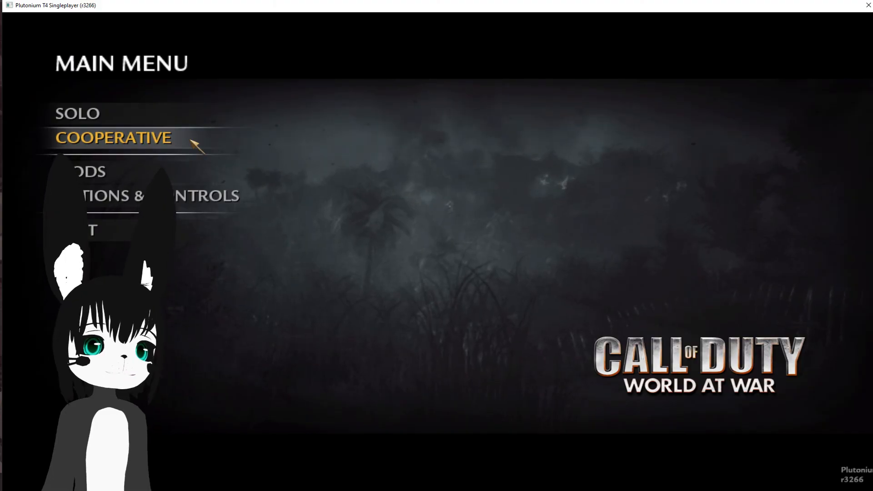
left_click(190, 137)
left_click(190, 140)
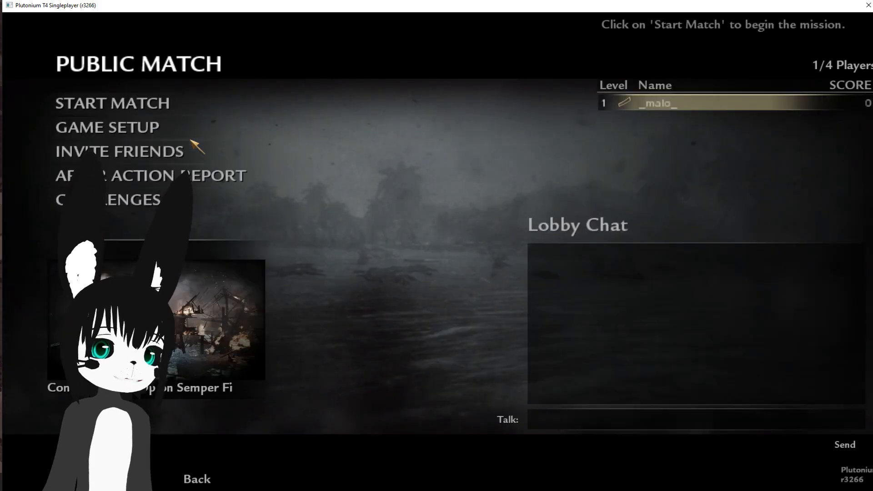
left_click(152, 125)
left_click(169, 102)
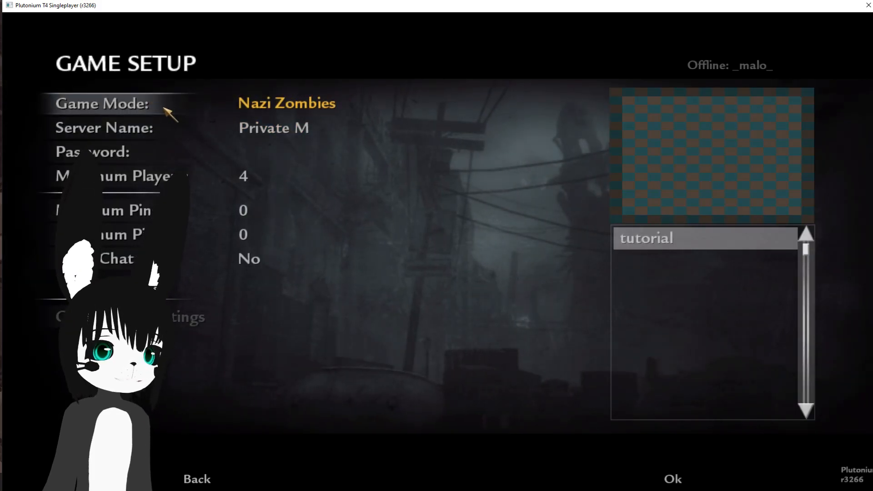
left_click(672, 479)
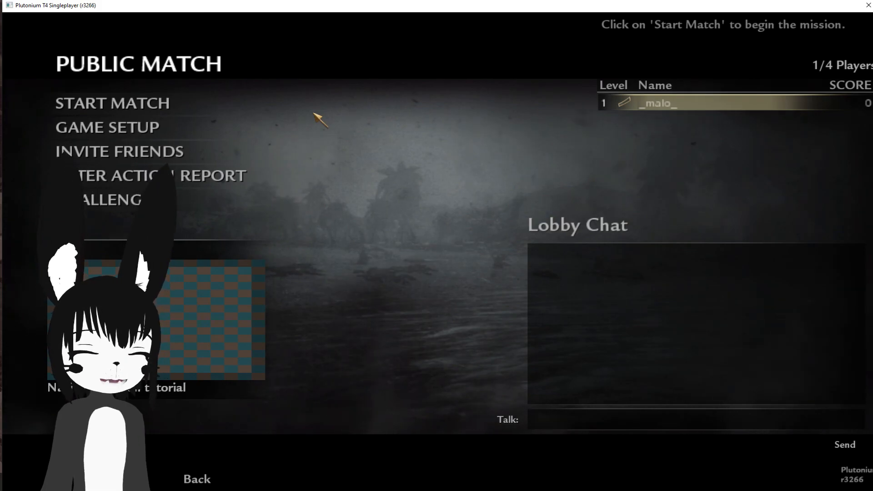
Step: Start the cooperative match with the console command /xpartygo
key("grave")
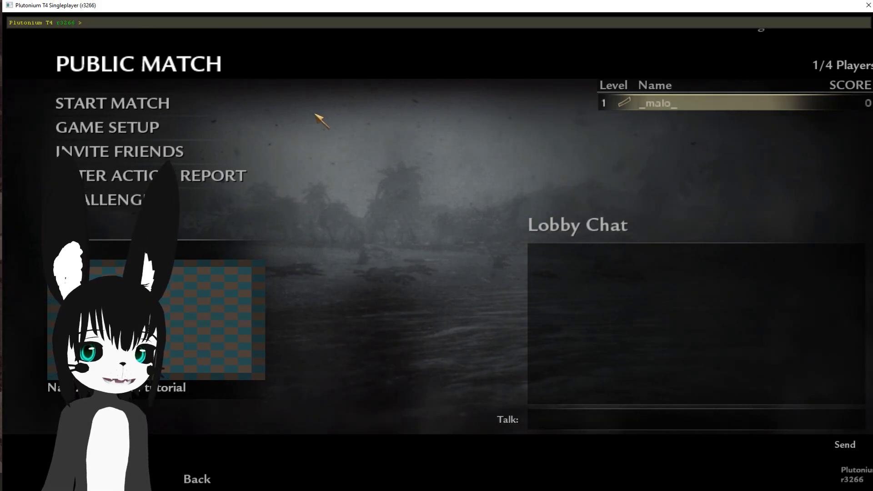
type("/xpartygo")
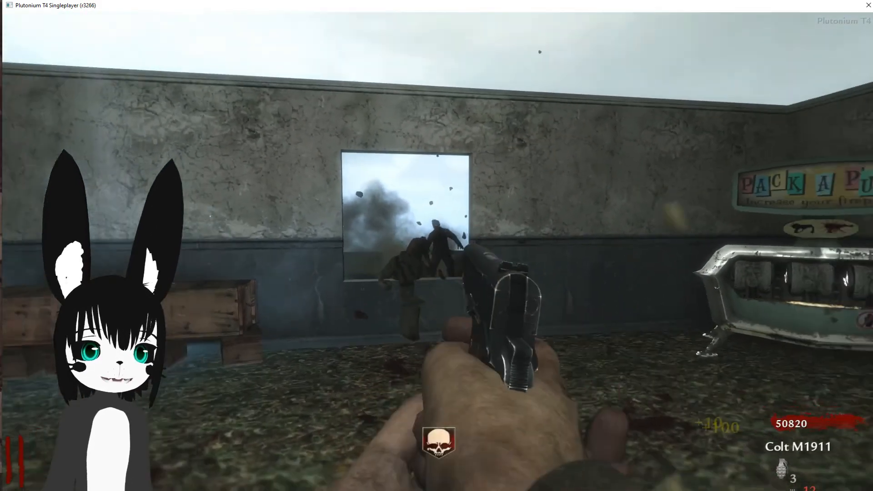
Step: Walk around the tutorial map in the game and fire at the zombies to check the installed mod
key("r")
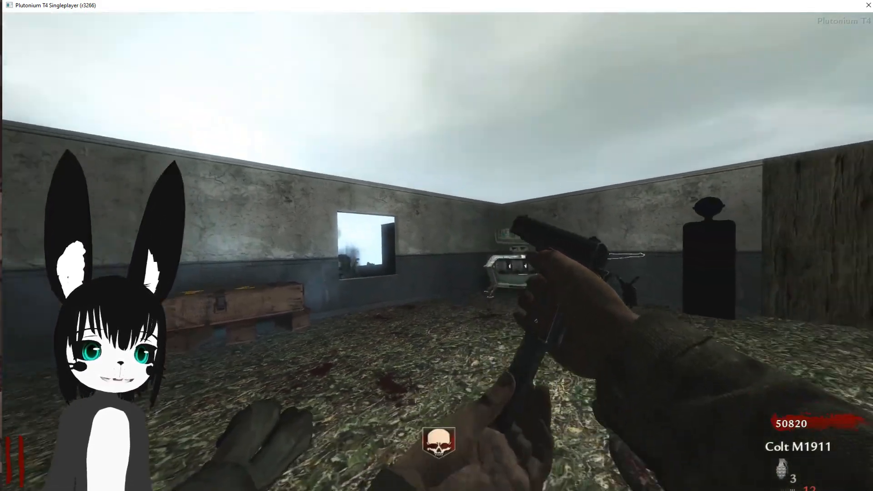
key("w")
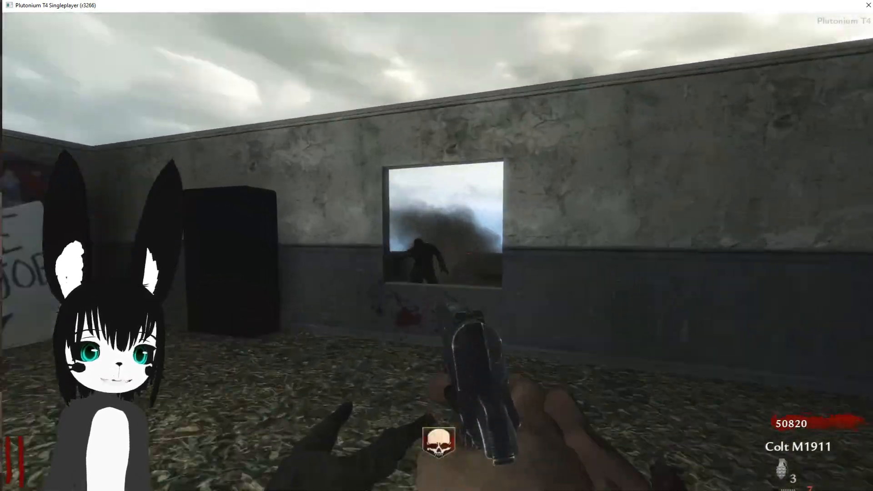
left_click(437, 257)
left_click(438, 257)
key("r")
key("w")
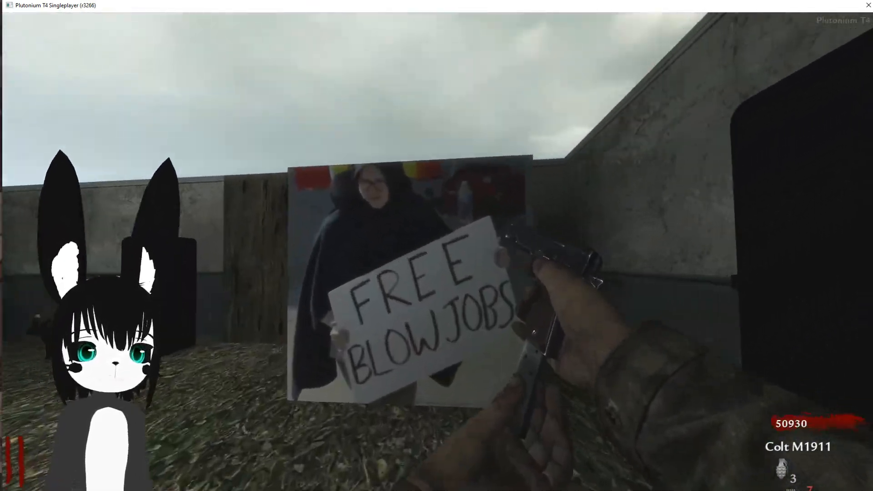
key("s")
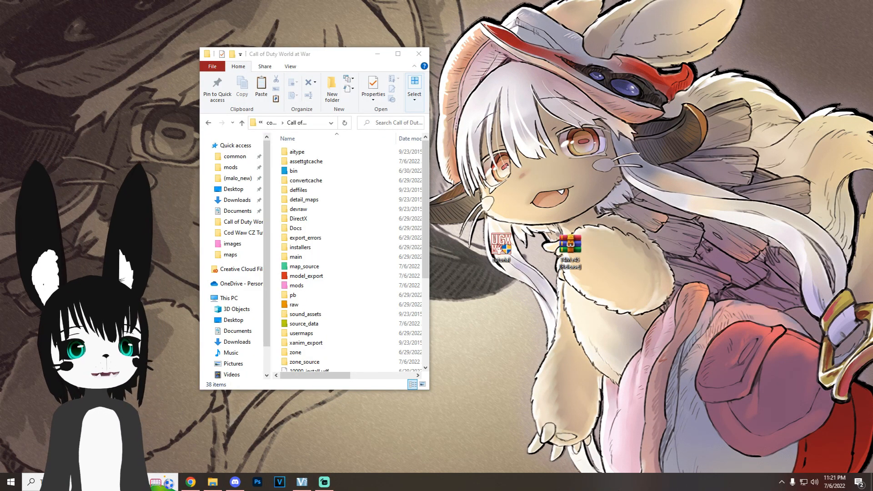
Step: Open the T4M r45 [Release] archive and examine its d3d9.dll file
key("alt+Return")
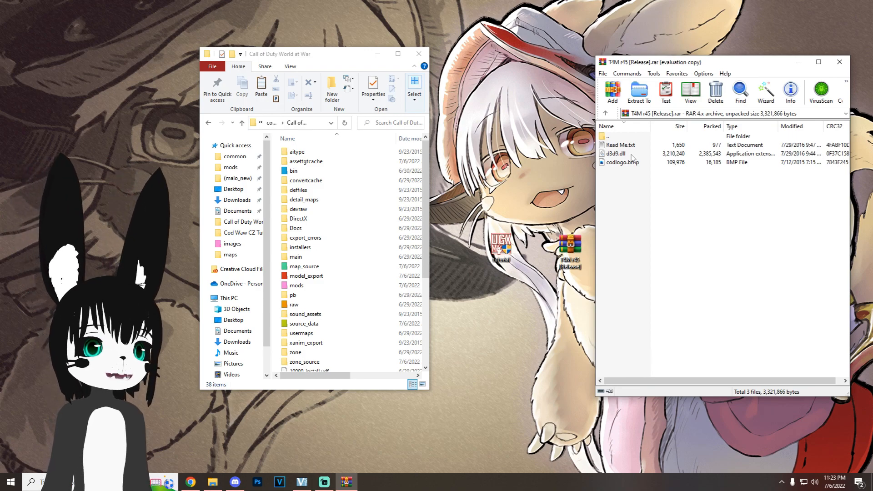
mouse_move(629, 154)
left_mouse_down()
mouse_move(273, 227)
mouse_move(609, 148)
mouse_move(624, 156)
left_mouse_up()
left_click(644, 215)
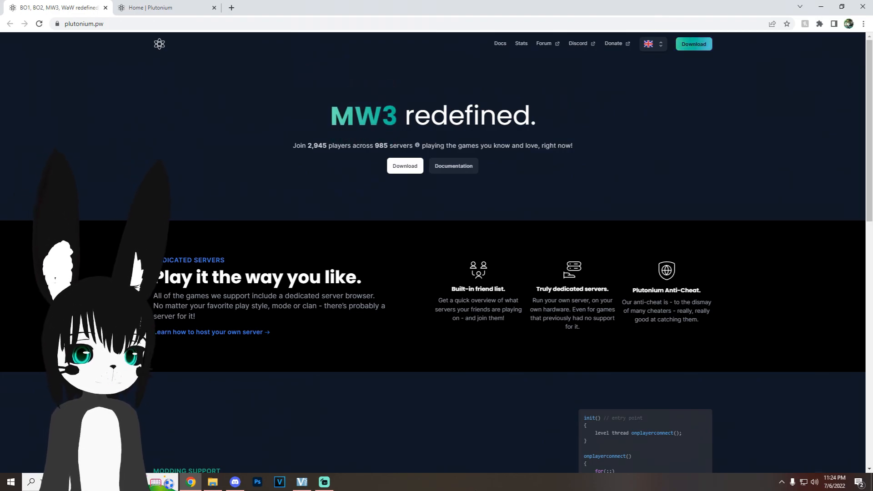
Step: Open the download section of the Plutonium website in the browser and look through it
left_click(404, 166)
scroll(544, 280, "down", 9)
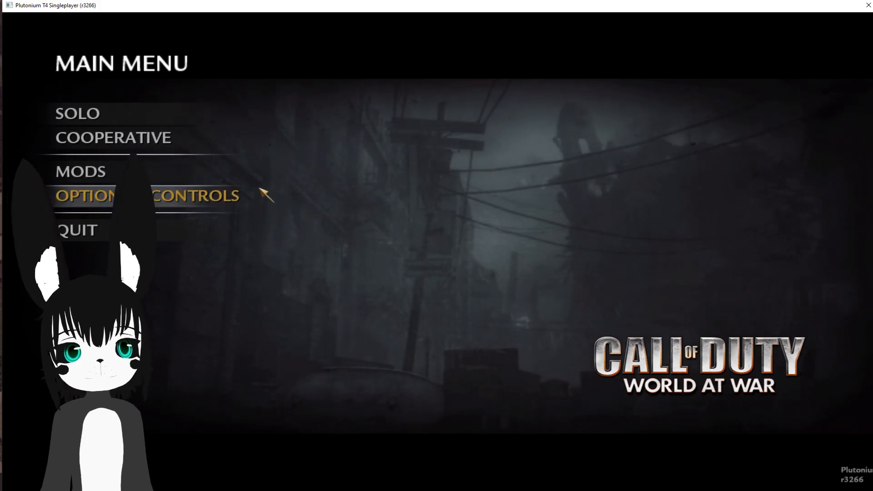
Step: In Plutonium World at War, launch the mod named tutorial
left_click(200, 172)
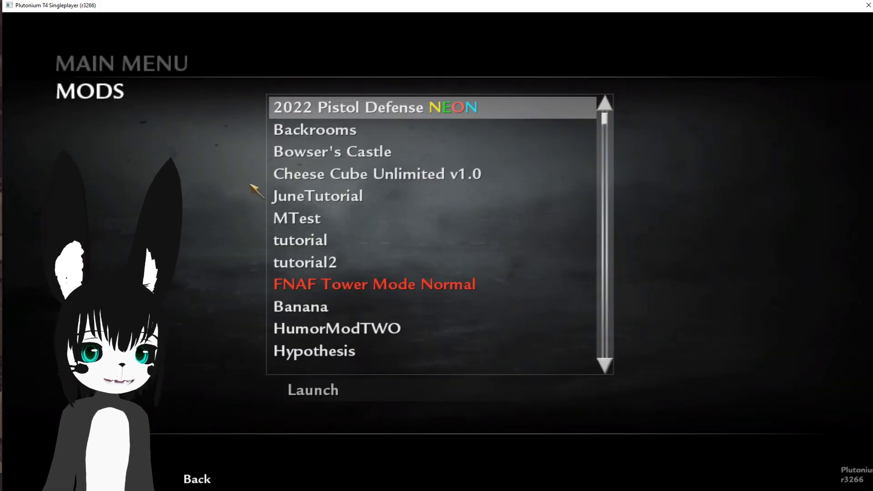
left_click(326, 239)
left_click(349, 390)
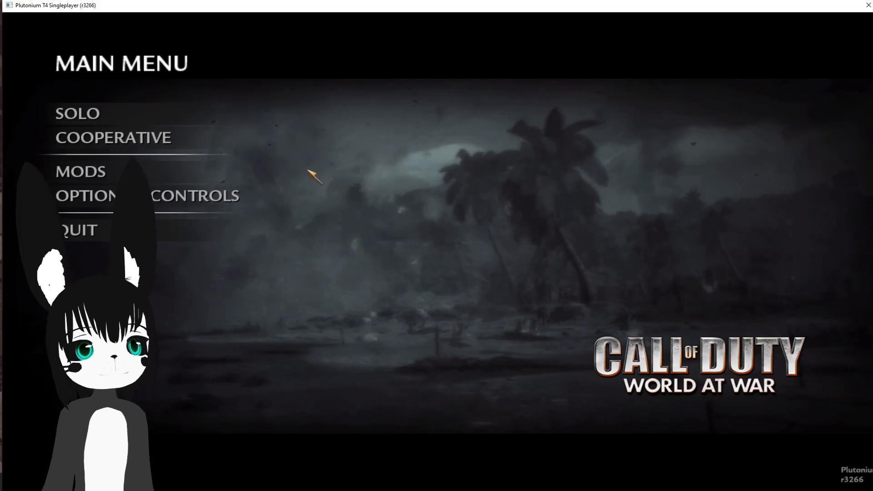
Step: Set up a cooperative match with game mode Nazi Zombies on the tutorial map
left_click(172, 141)
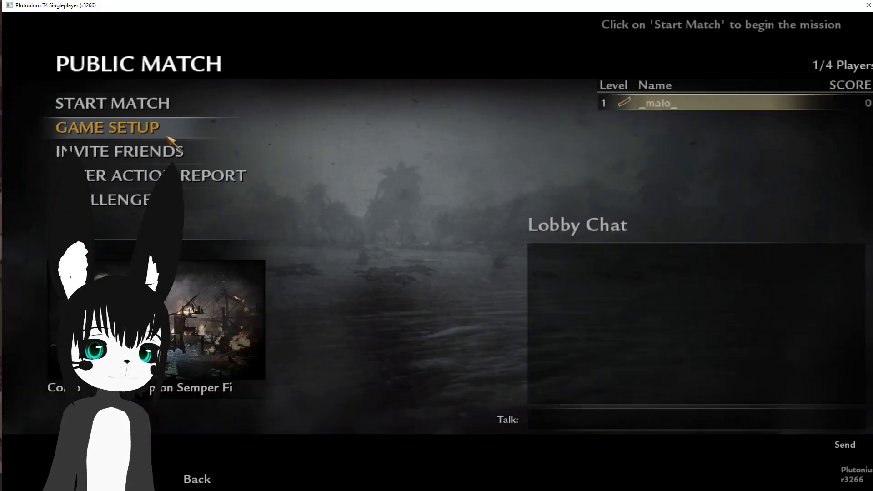
left_click(155, 130)
left_click(198, 103)
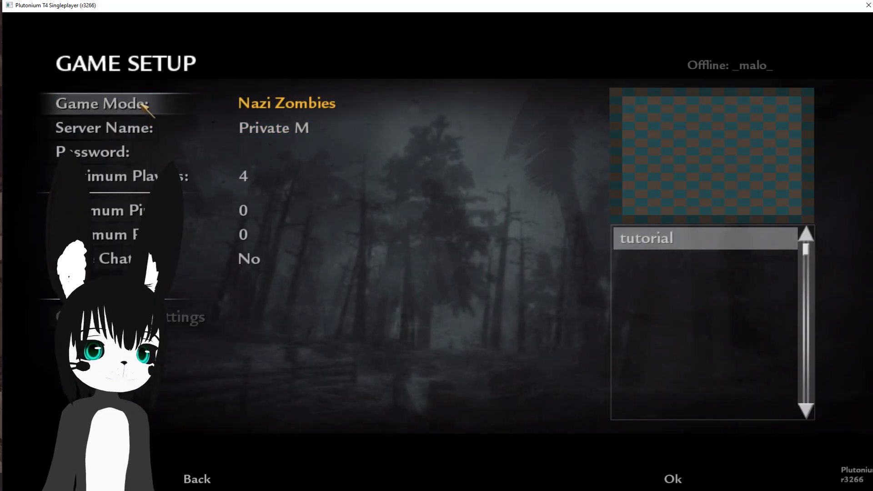
left_click(672, 477)
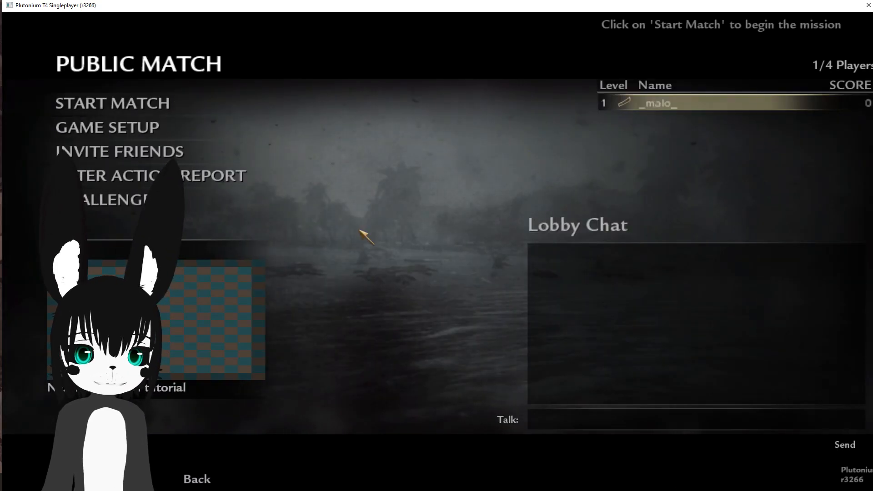
Step: Start the cooperative match from the lobby with the console command /xpartygo
key("grave")
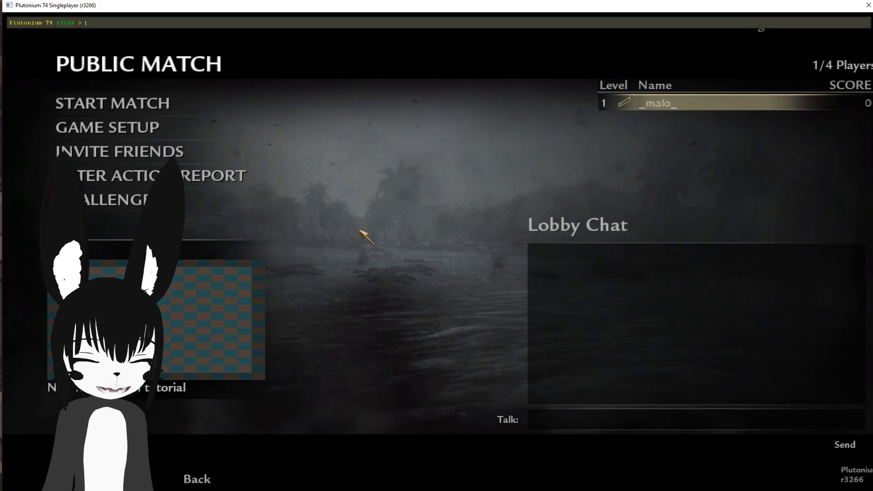
type("/xpartygo")
key("Return")
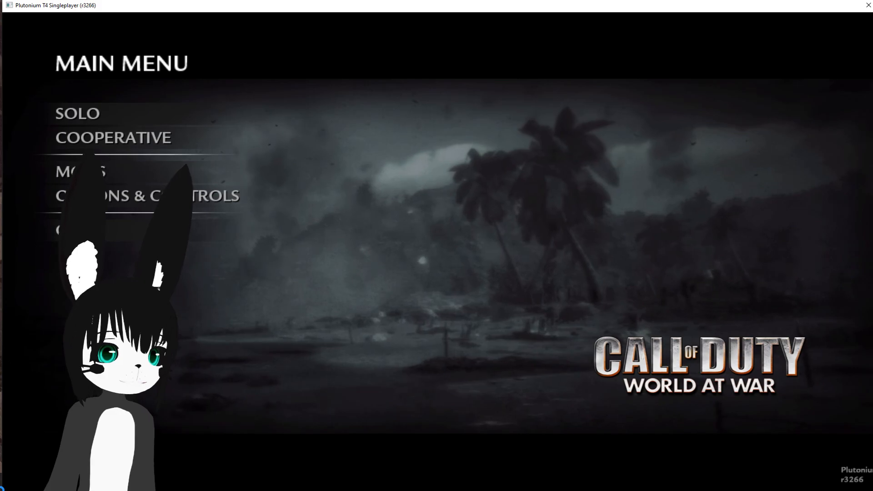
Step: Open the friends list in the Plutonium overlay and join the friend who is playing a private match
key("F10")
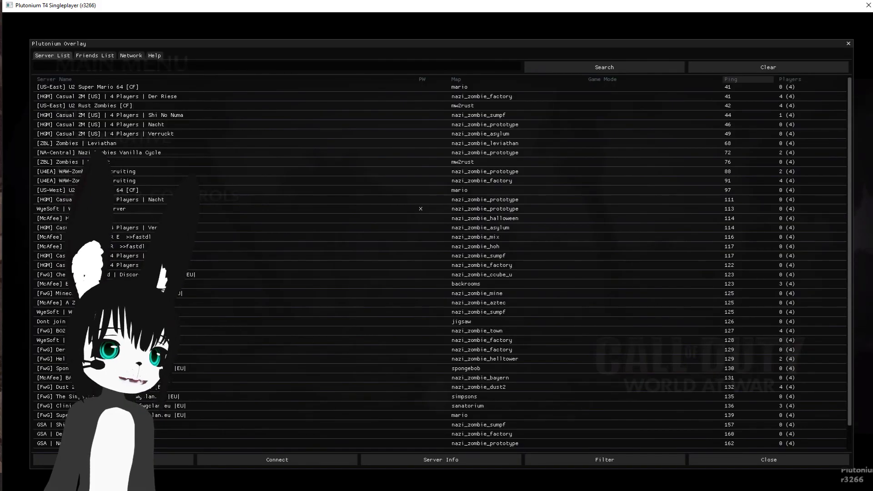
left_click(94, 55)
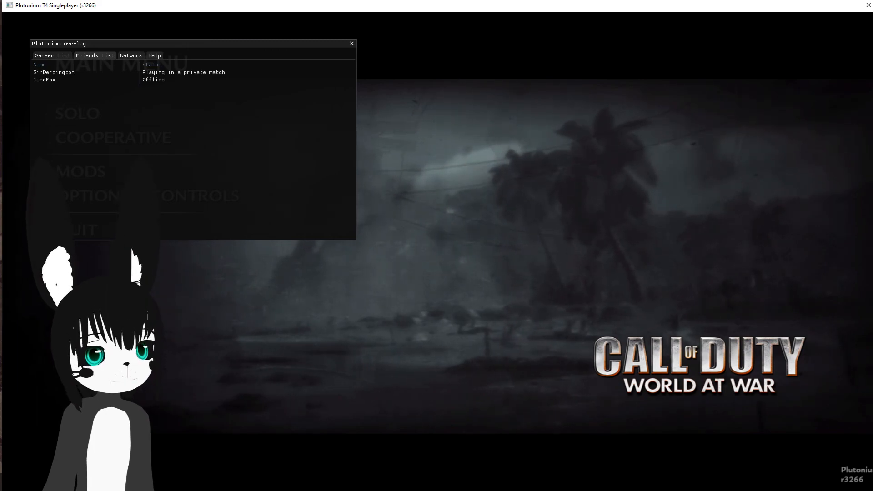
left_click(133, 72)
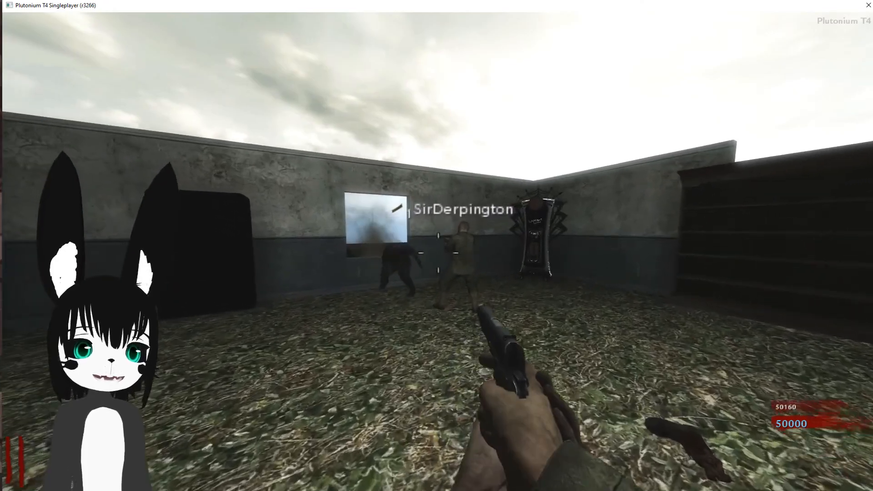
Step: Move around the tutorial map with the friend, fire at the zombies, reload and check the scoreboard
key("w")
left_click(438, 253)
left_click(438, 253)
left_click(438, 253)
left_click(438, 253)
key("r")
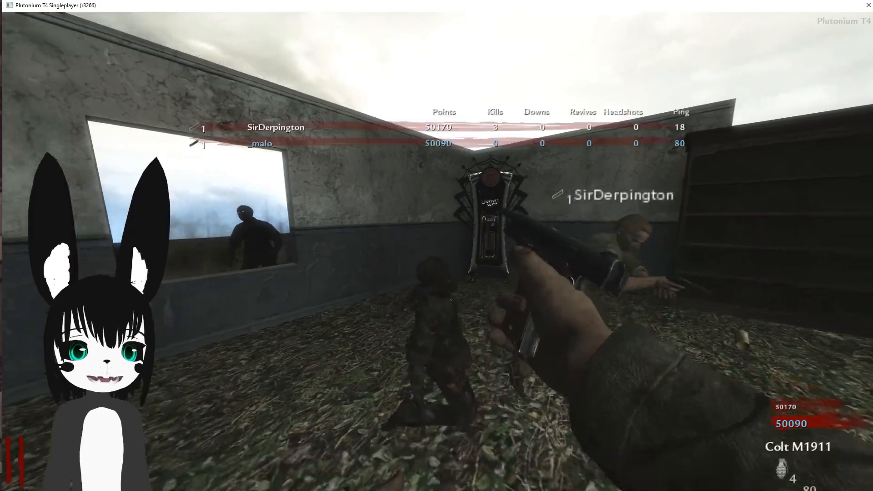
key("Tab")
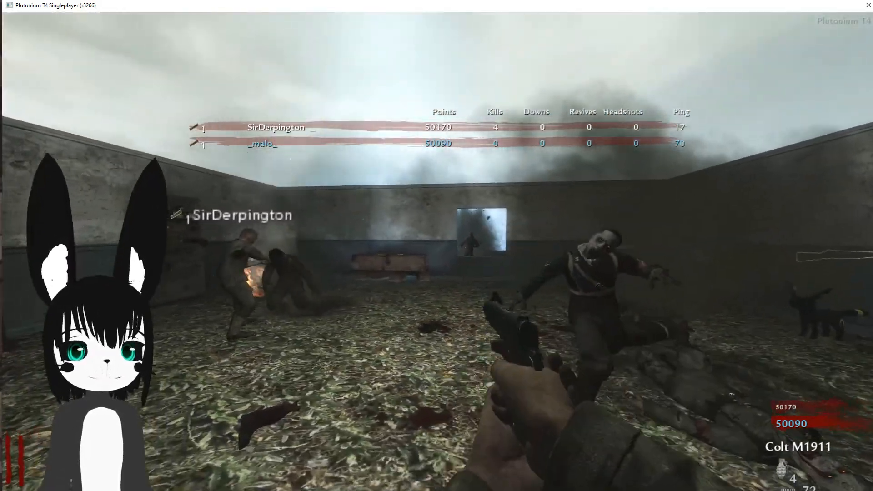